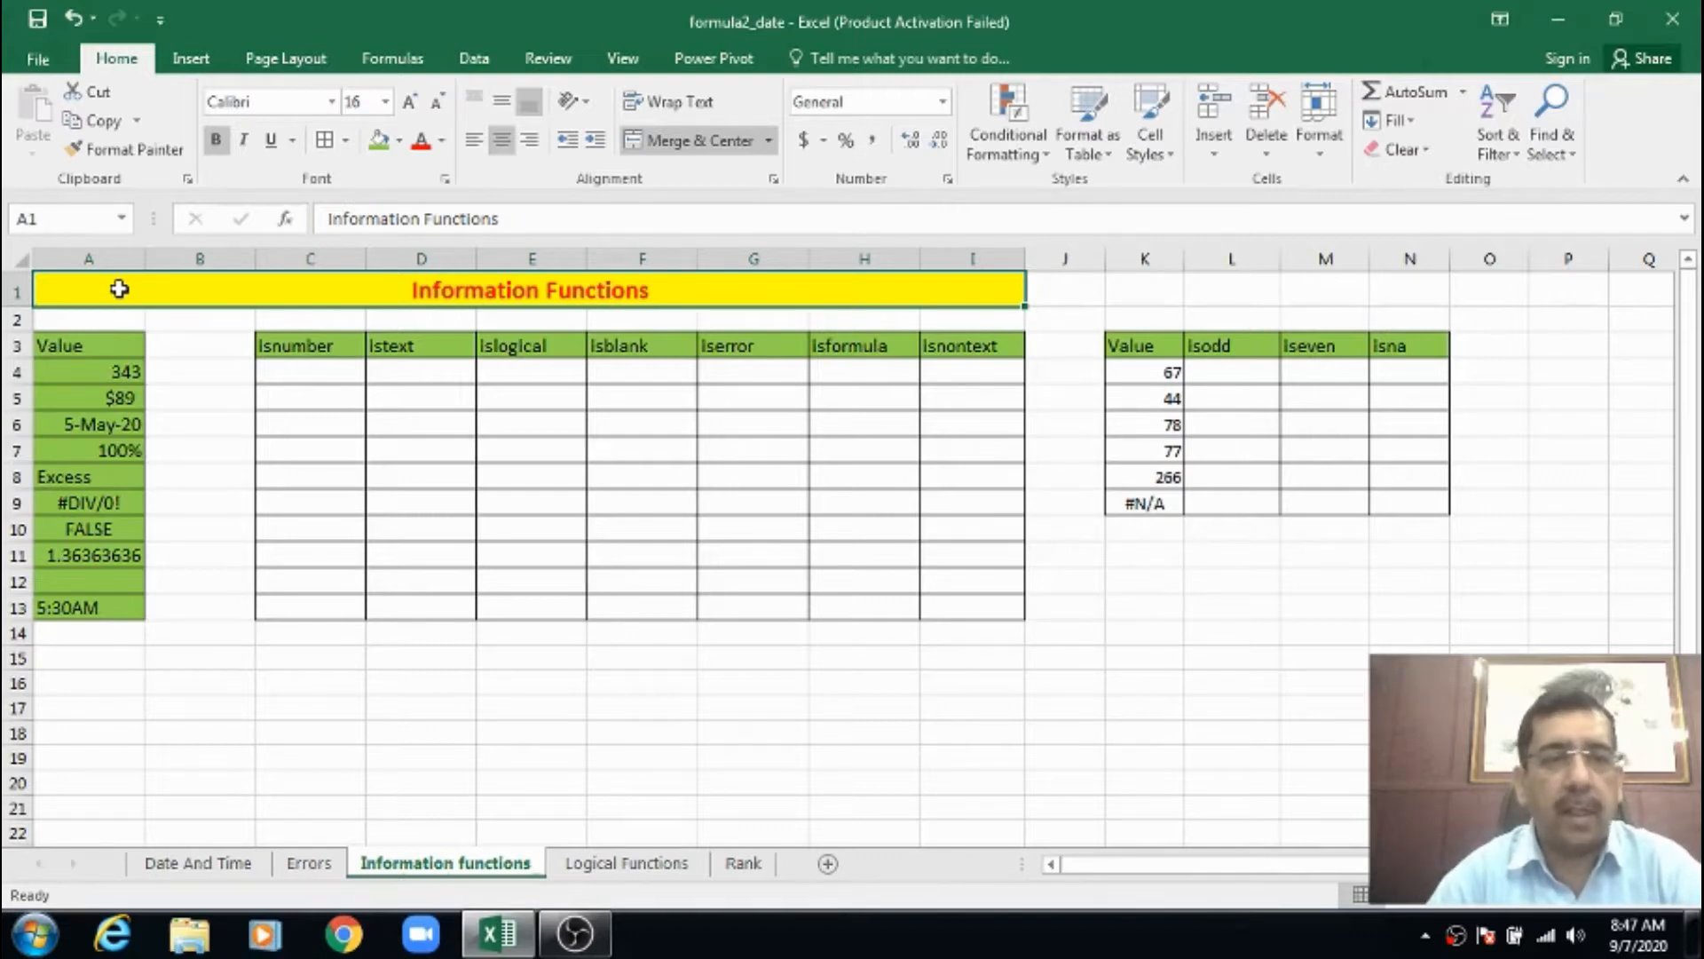
{"action": "left_click", "coordinate": [349, 494]}
{"action": "left_click", "coordinate": [86, 284]}
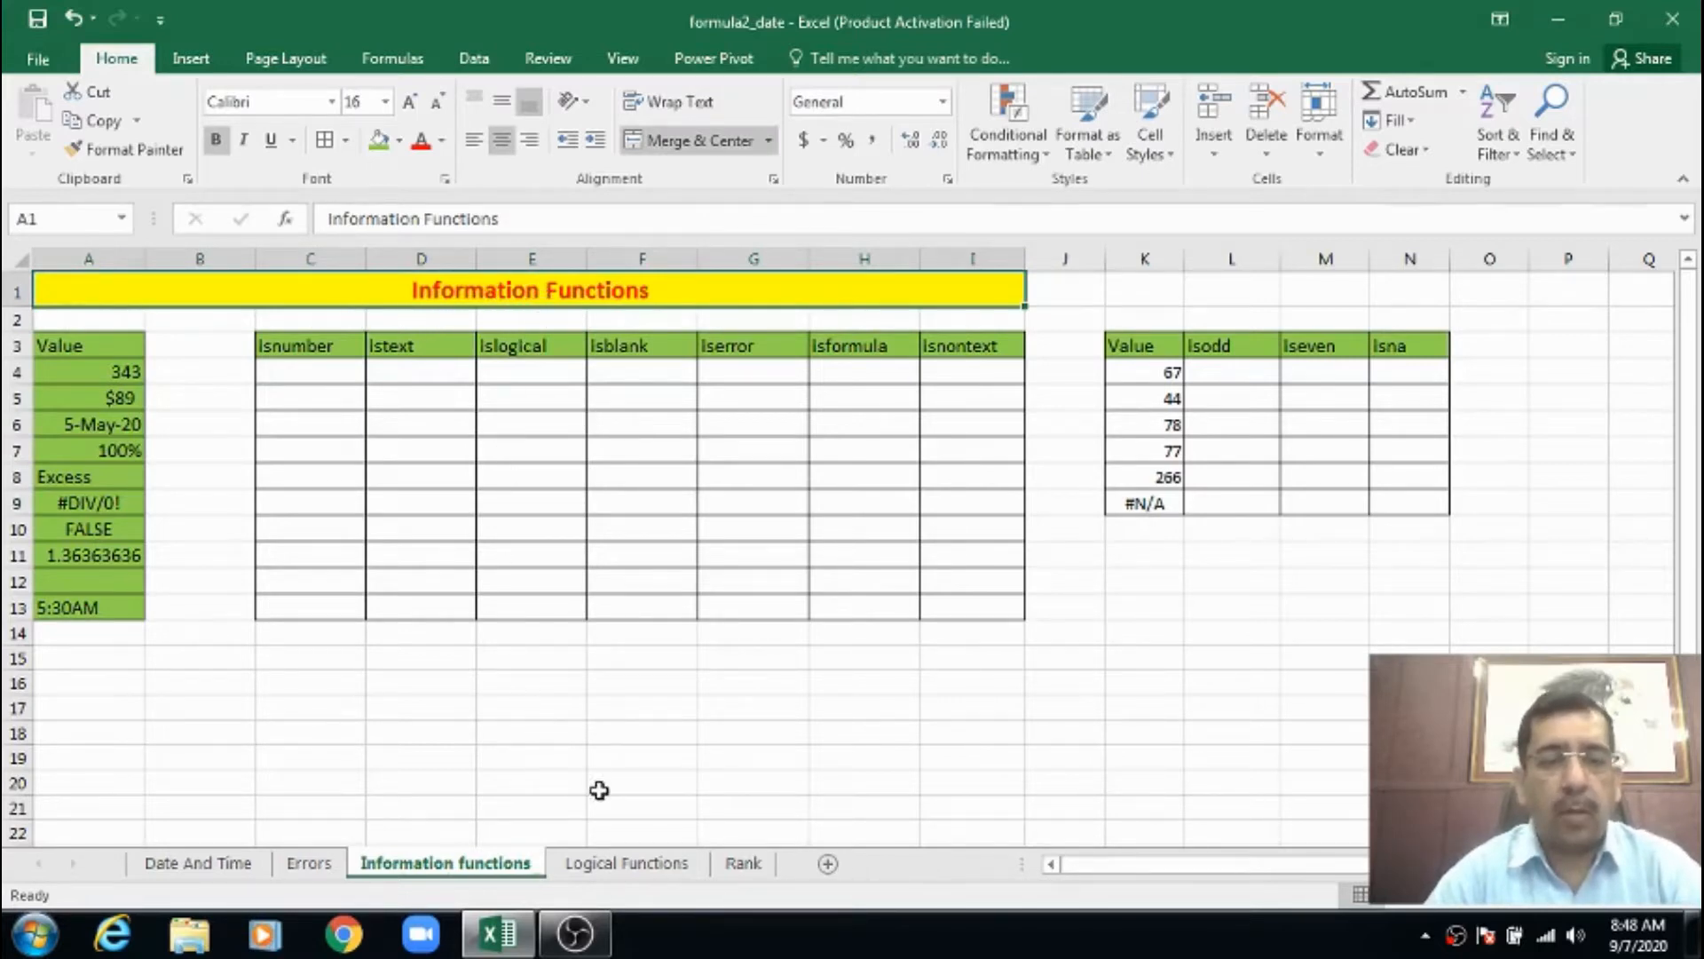
{"action": "left_click", "coordinate": [630, 862]}
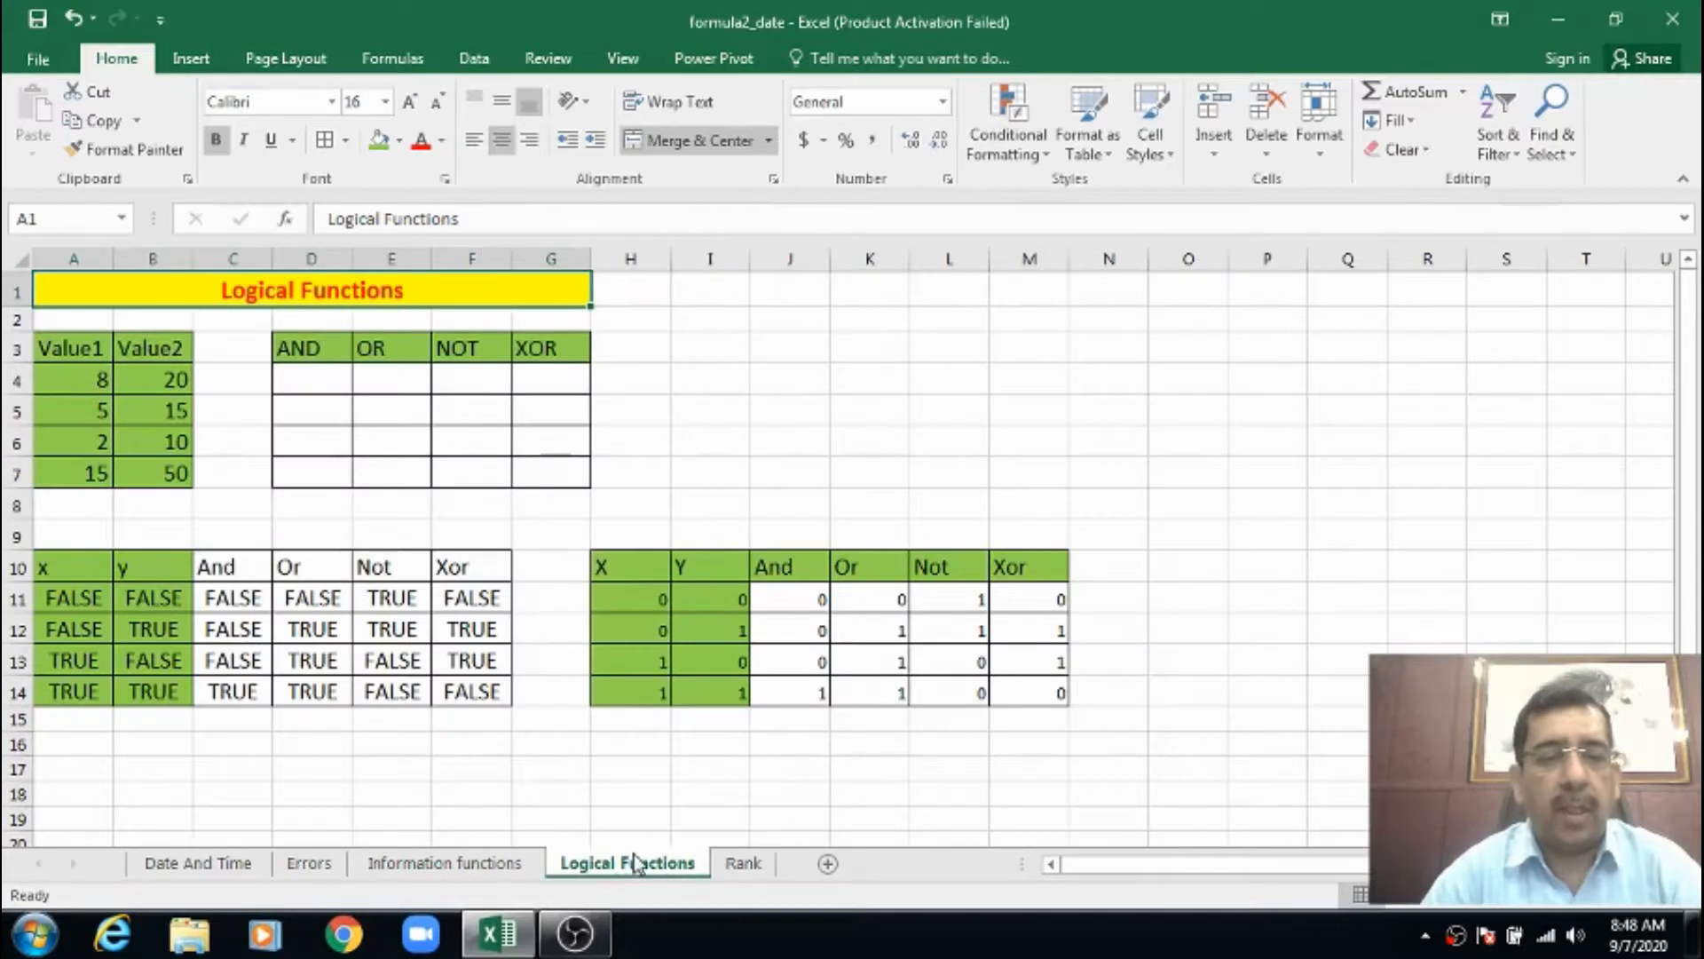
{"action": "left_click", "coordinate": [471, 863]}
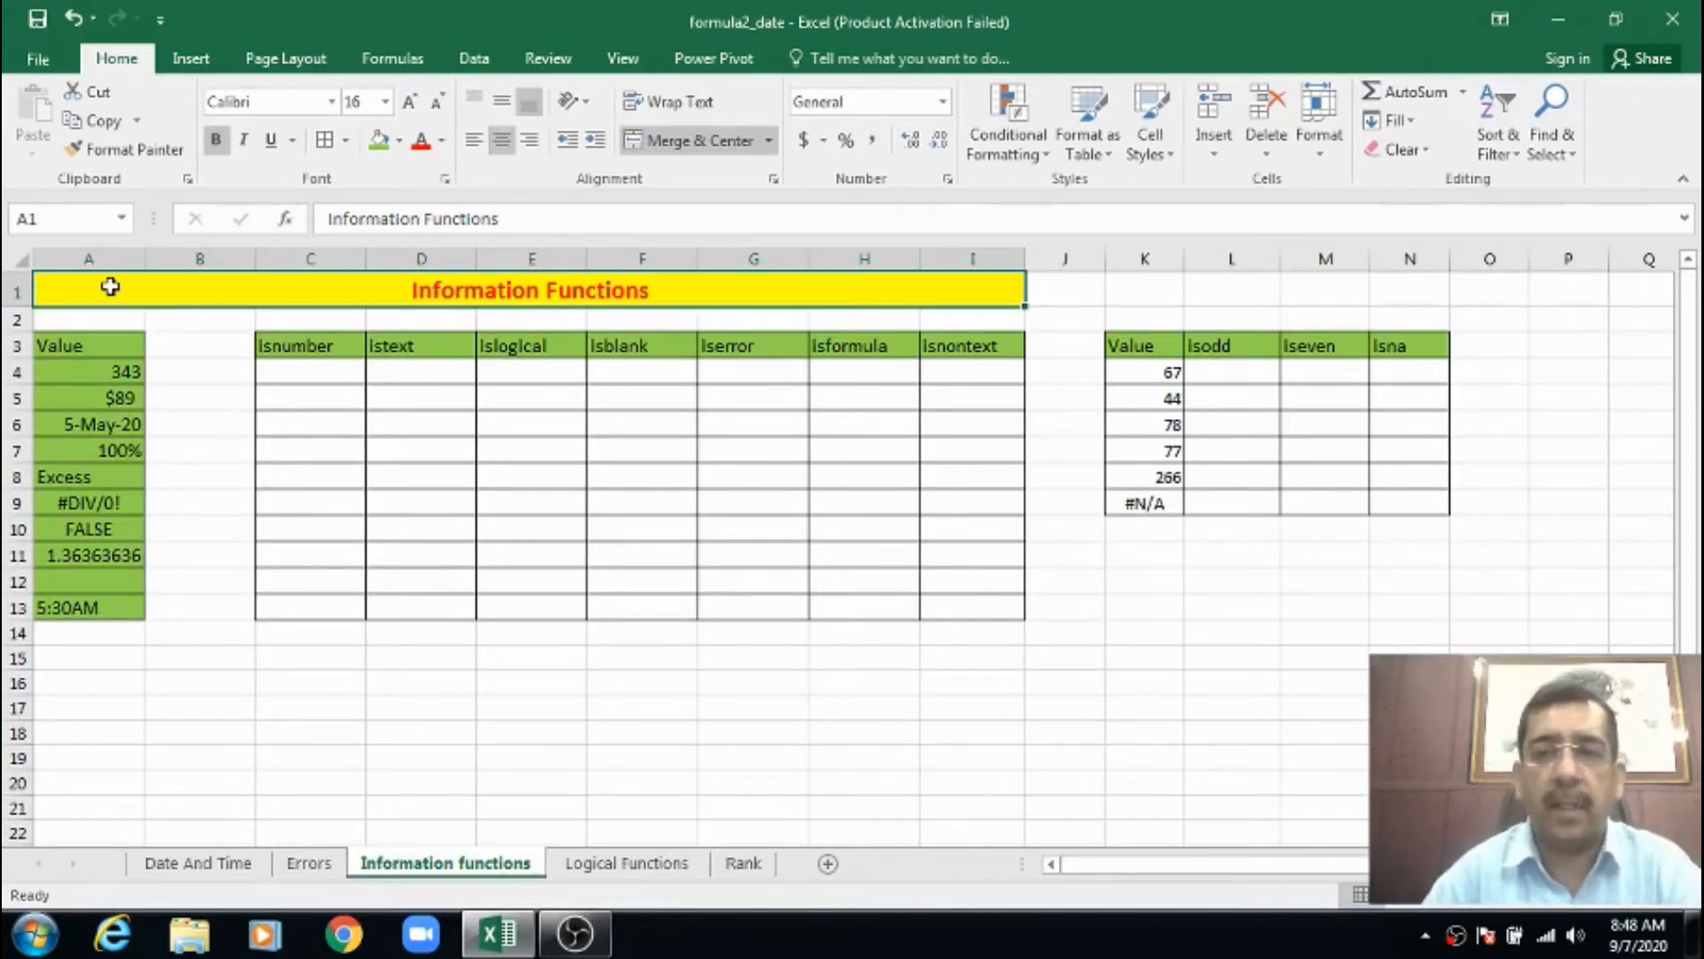
Review the function headings in row 3 of both tables, from Isnumber to Isnontext and from Isodd to Isna.
{"action": "left_click", "coordinate": [283, 338]}
{"action": "left_click", "coordinate": [382, 343]}
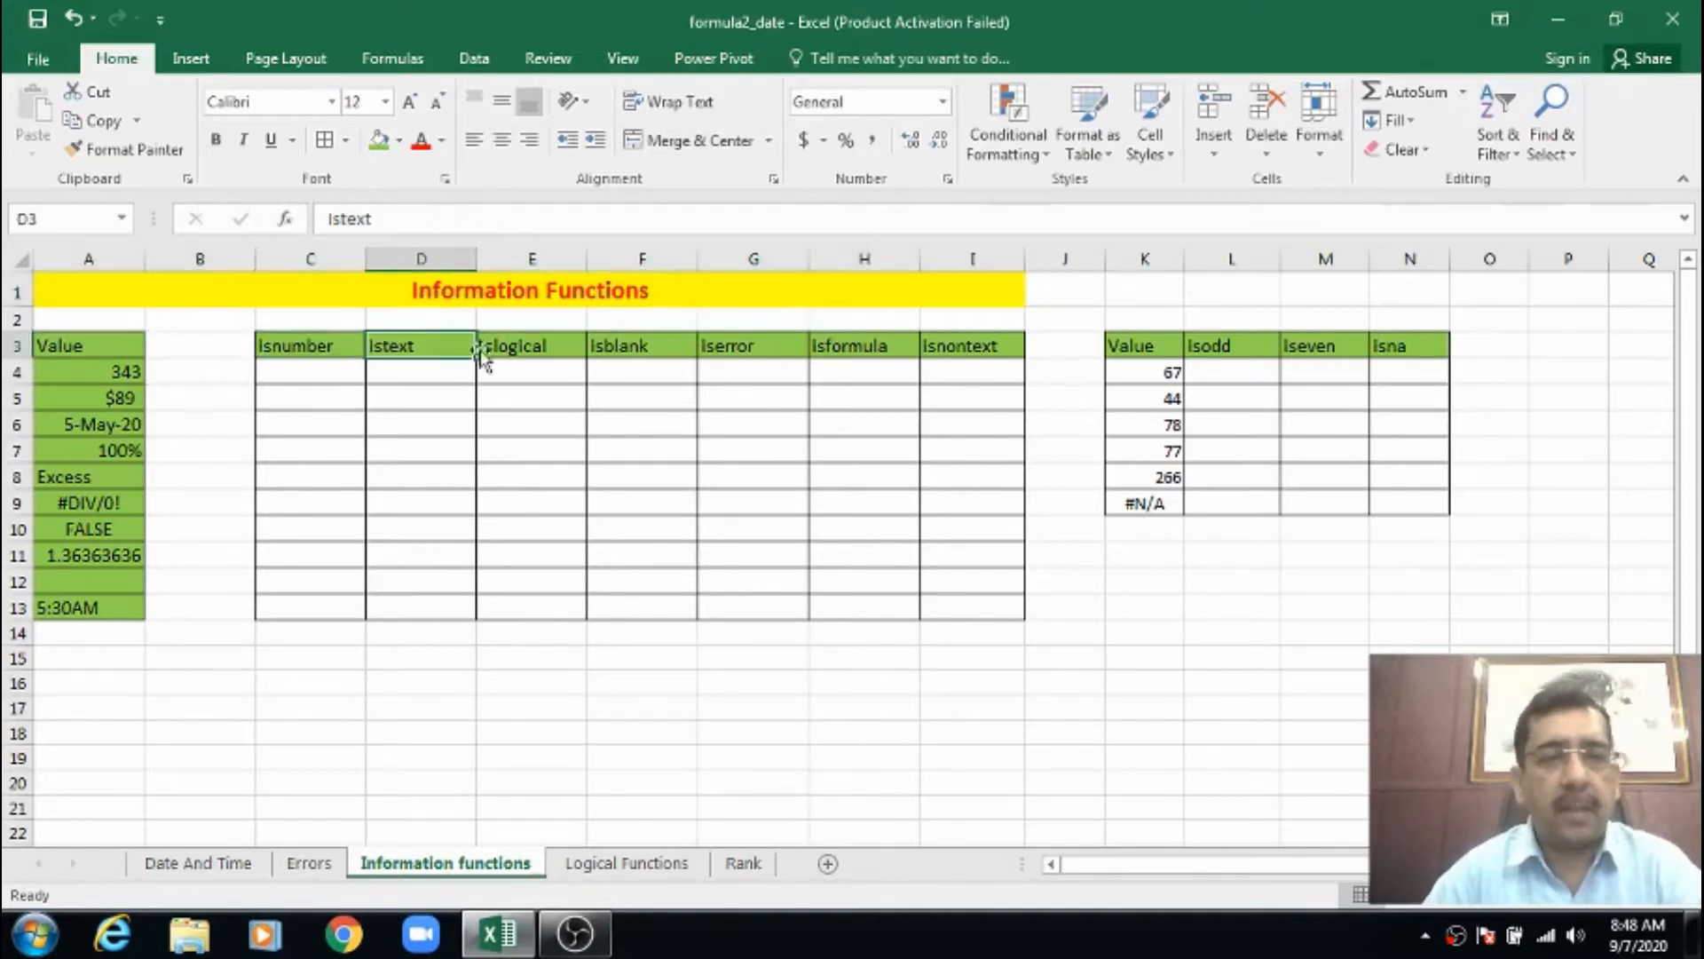
{"action": "left_click", "coordinate": [524, 344]}
{"action": "left_click", "coordinate": [609, 344]}
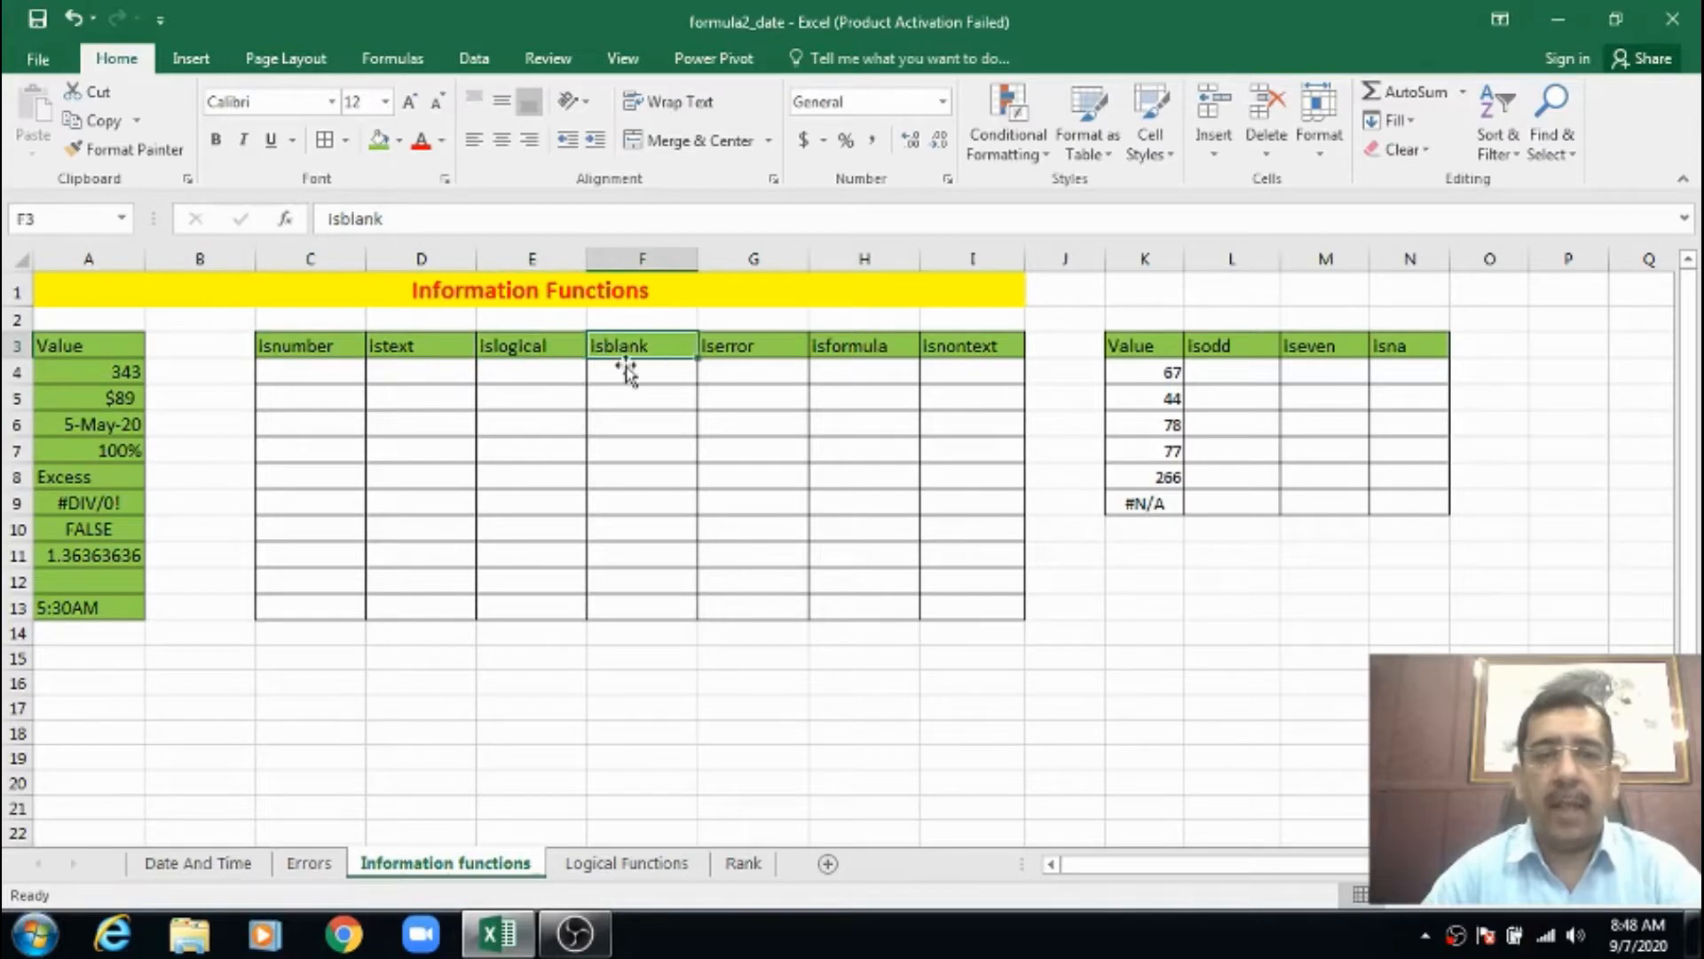
{"action": "left_click", "coordinate": [762, 341]}
{"action": "left_click", "coordinate": [868, 346]}
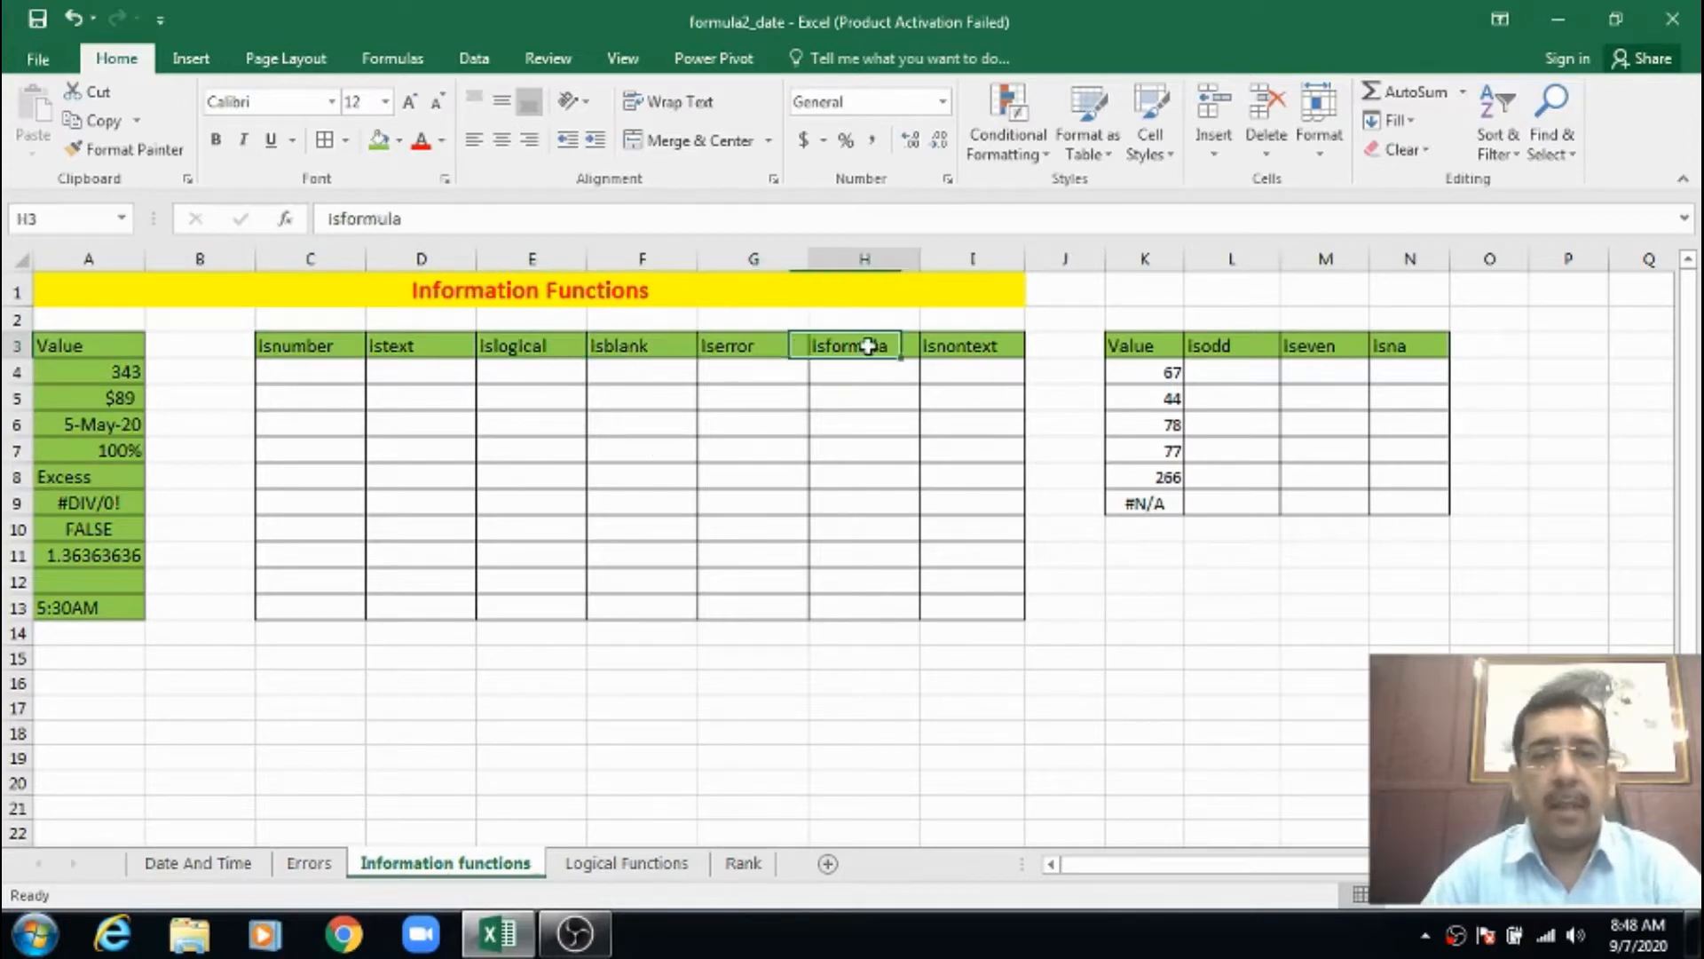
{"action": "left_click", "coordinate": [945, 344]}
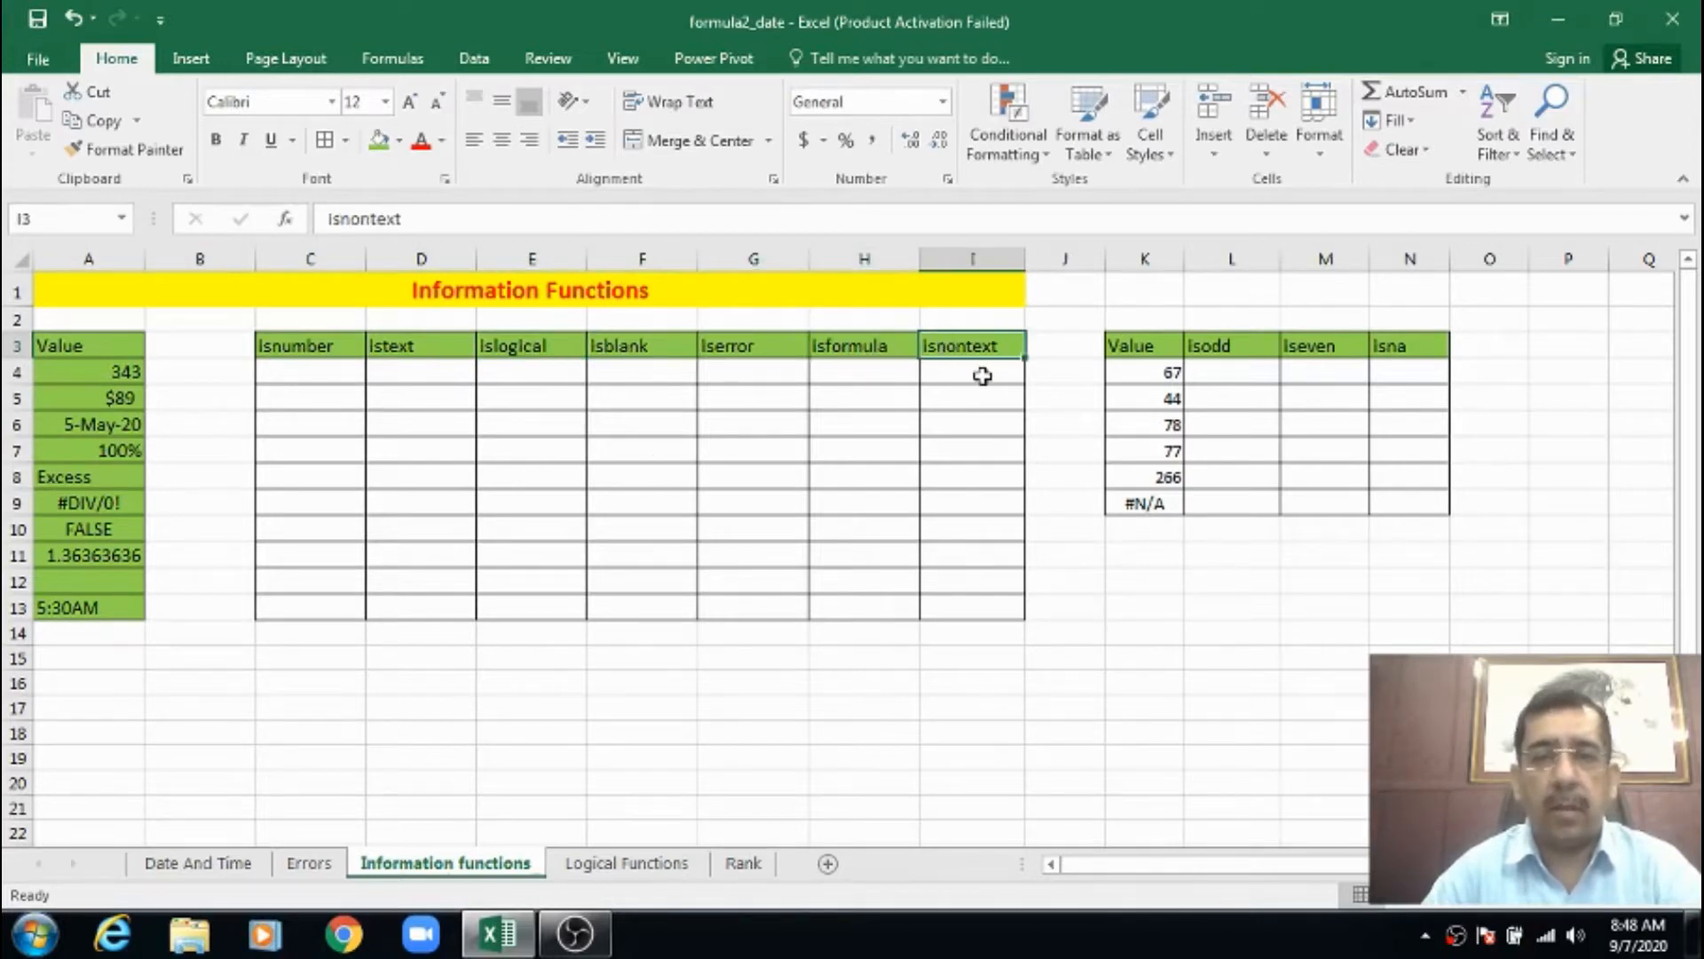
{"action": "left_click", "coordinate": [1247, 343]}
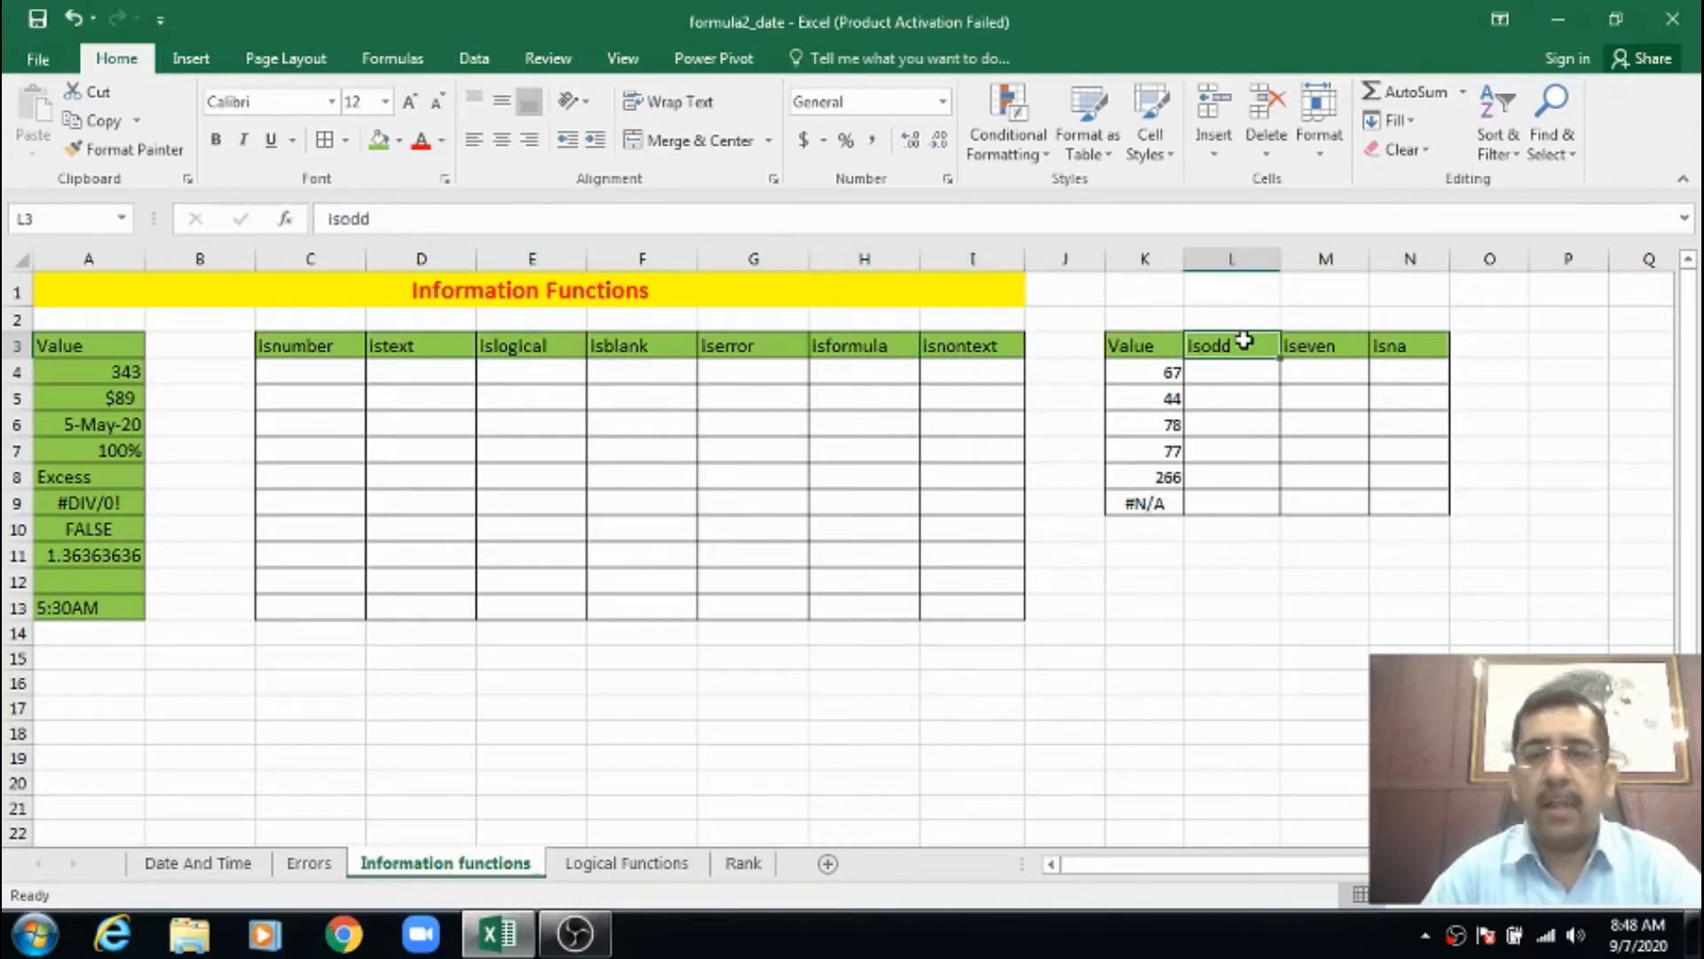
{"action": "left_click", "coordinate": [1306, 347]}
{"action": "left_click", "coordinate": [1386, 345]}
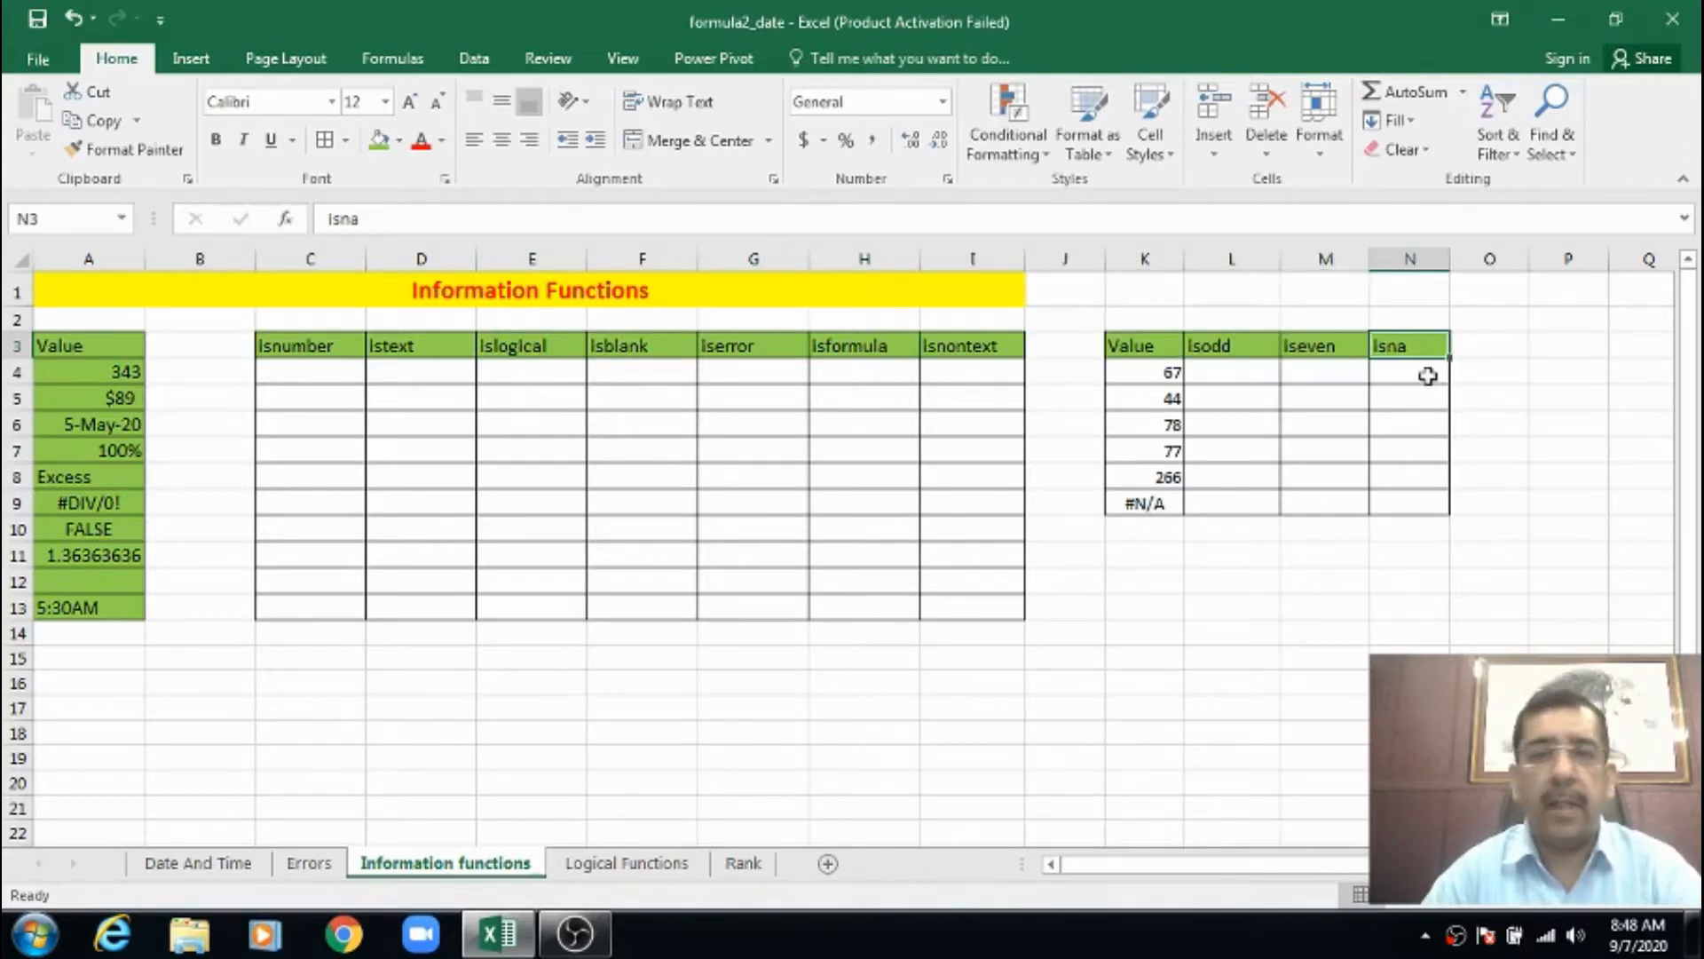
Enter the formula =ISNUMBER(A4) in cell C4 of the Isnumber column.
{"action": "left_click", "coordinate": [284, 371]}
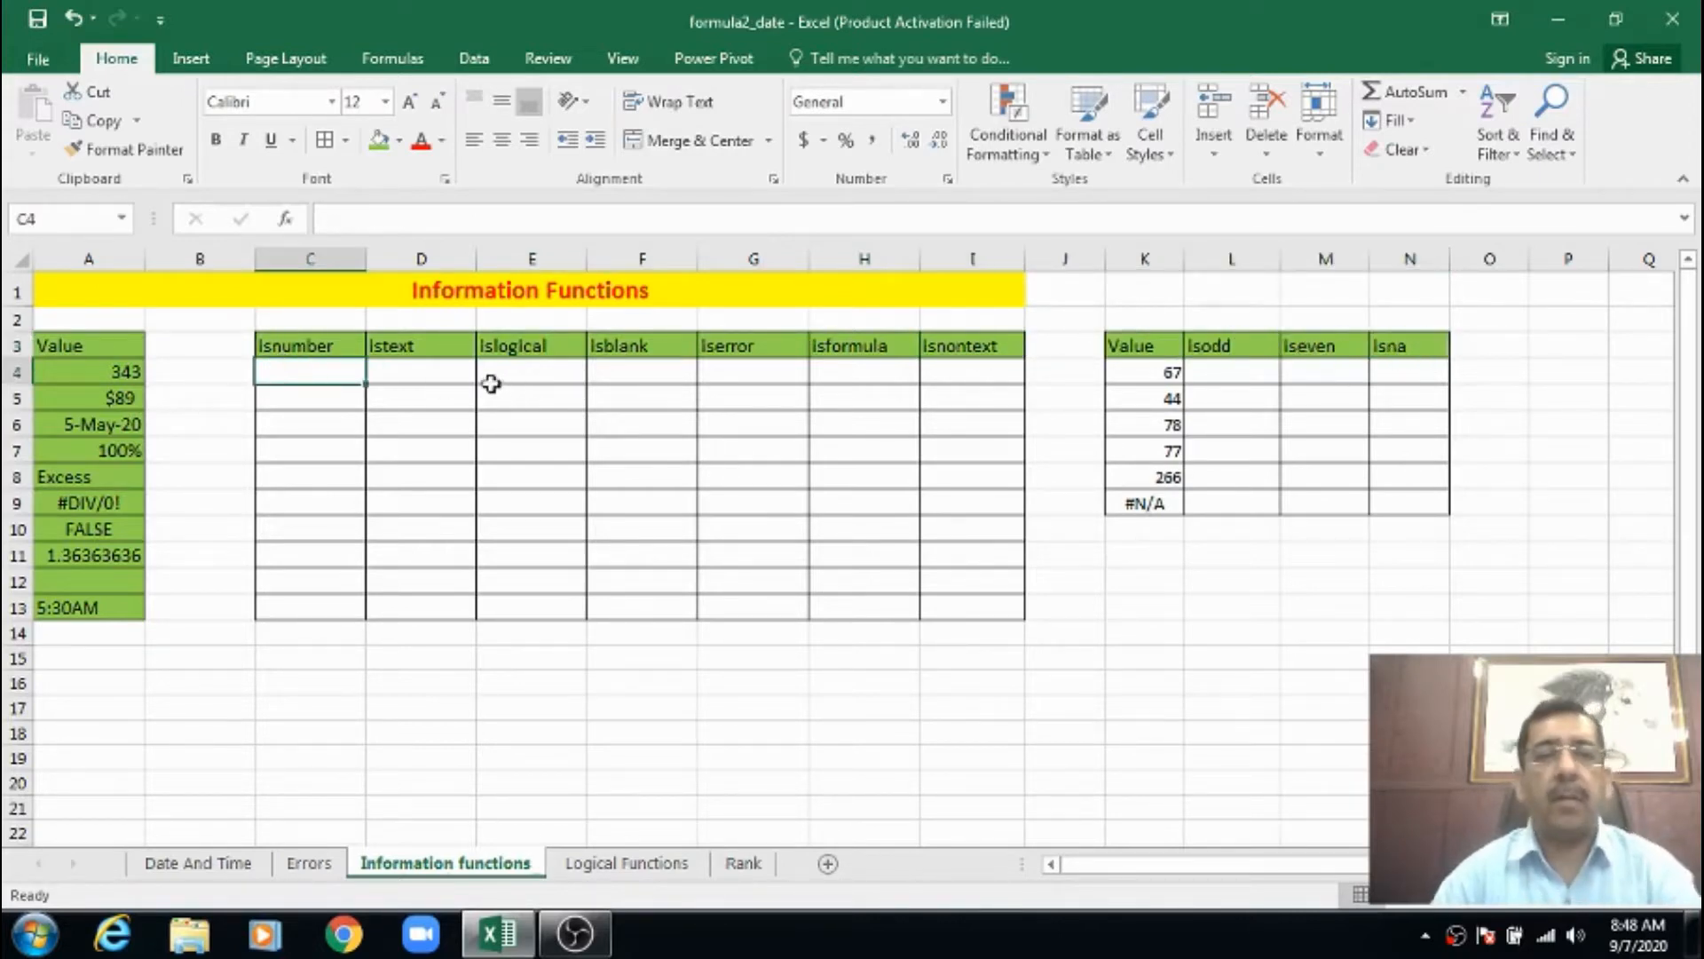
{"action": "left_click", "coordinate": [393, 373]}
{"action": "left_click", "coordinate": [334, 368]}
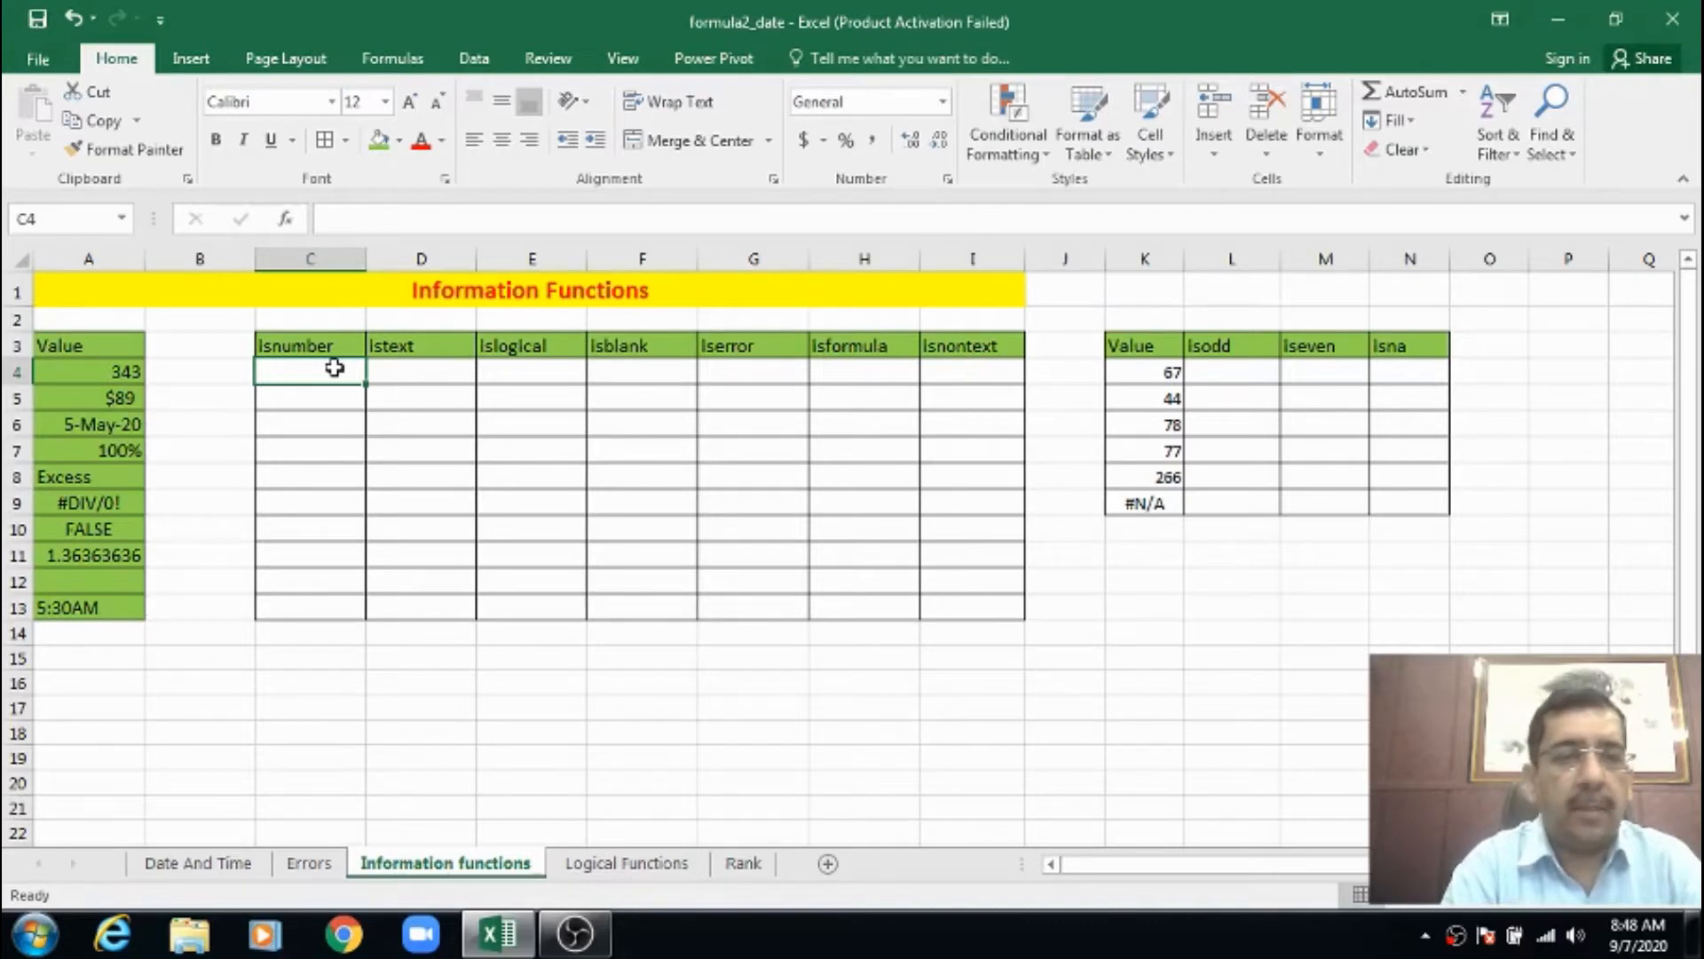
{"action": "type", "text": "="}
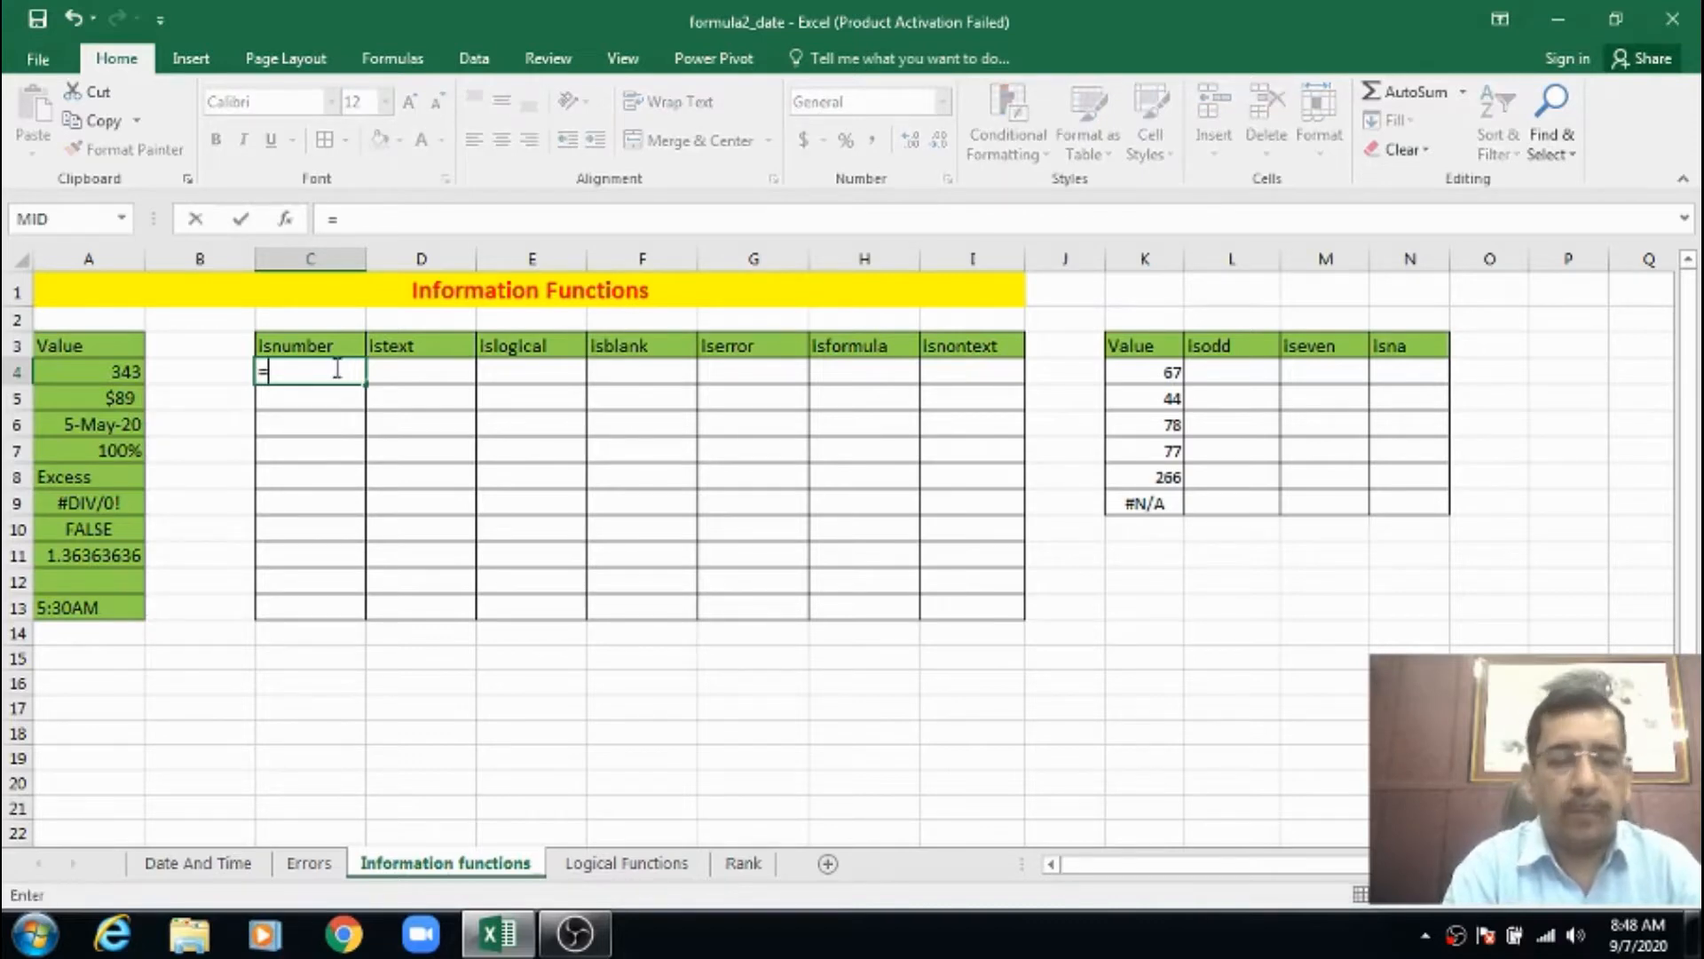
{"action": "type", "text": "isnu"}
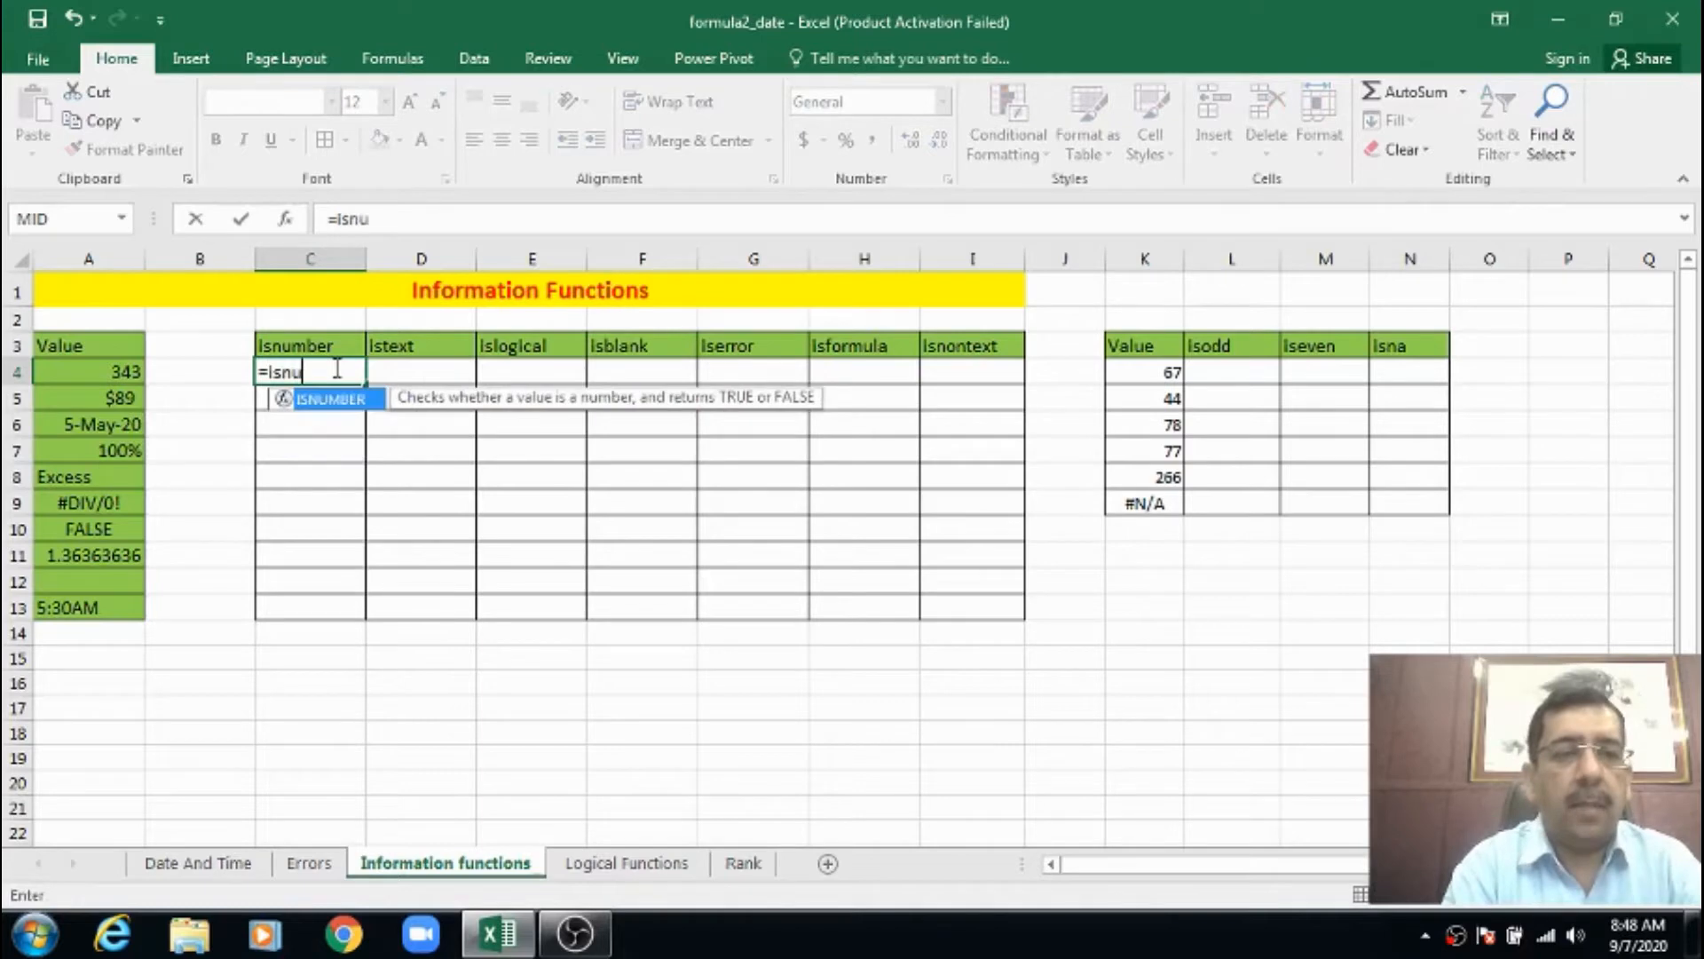
{"action": "key", "text": "Tab"}
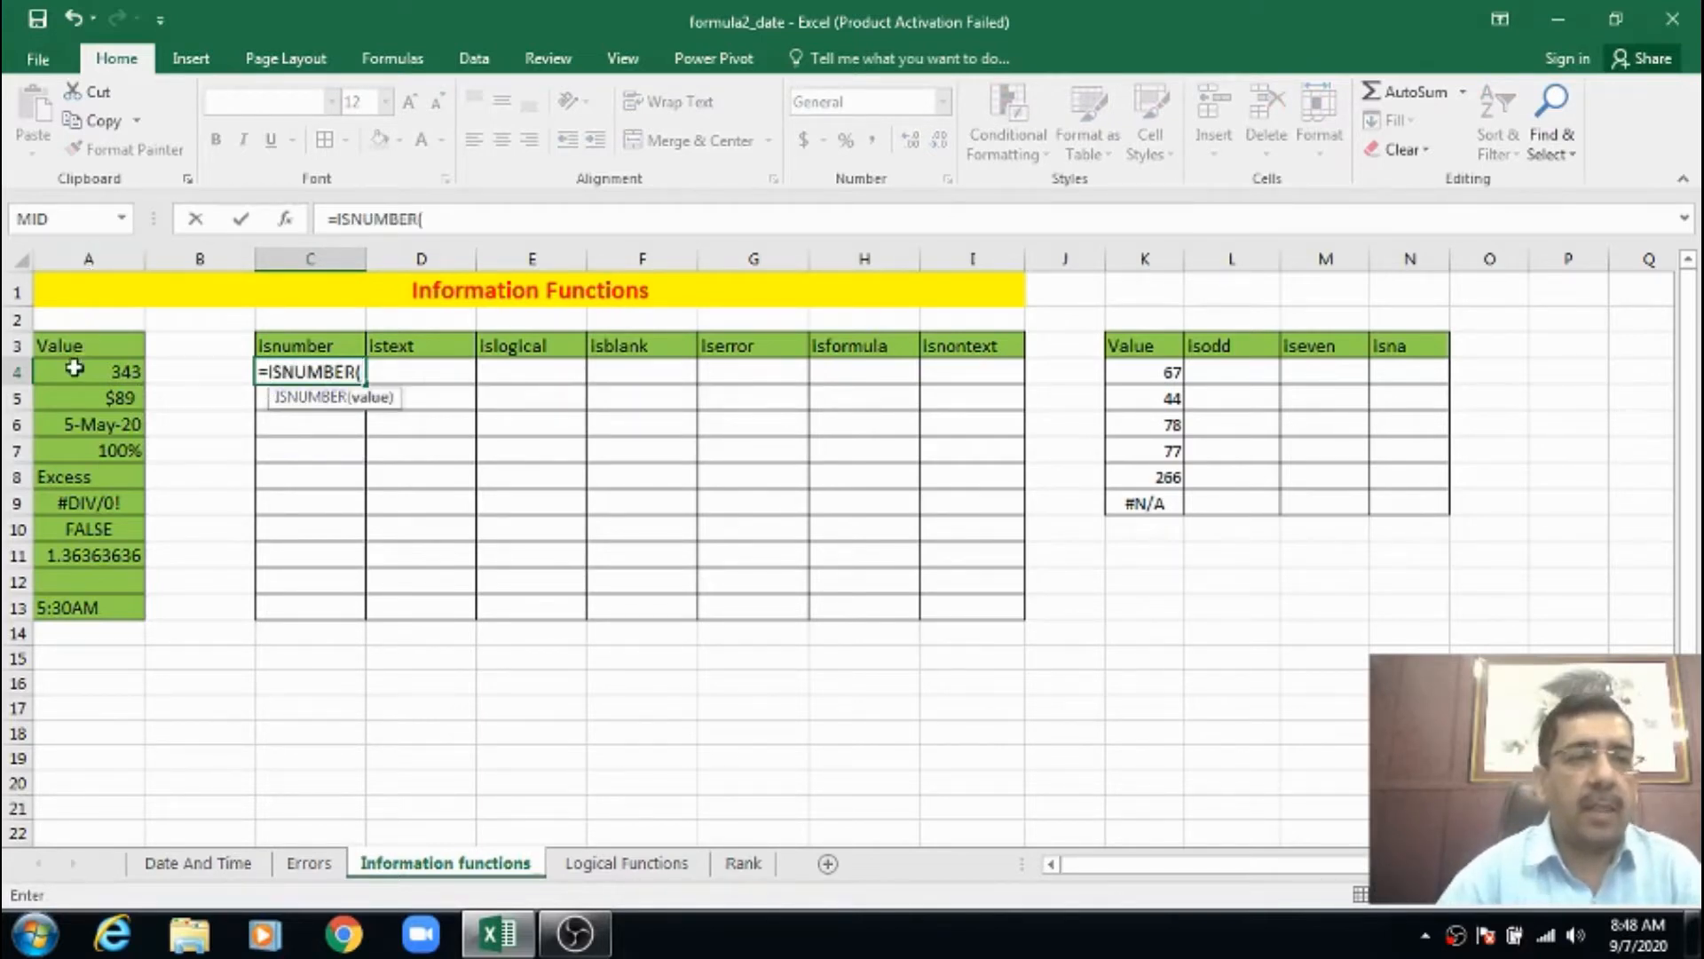
{"action": "type", "text": "a"}
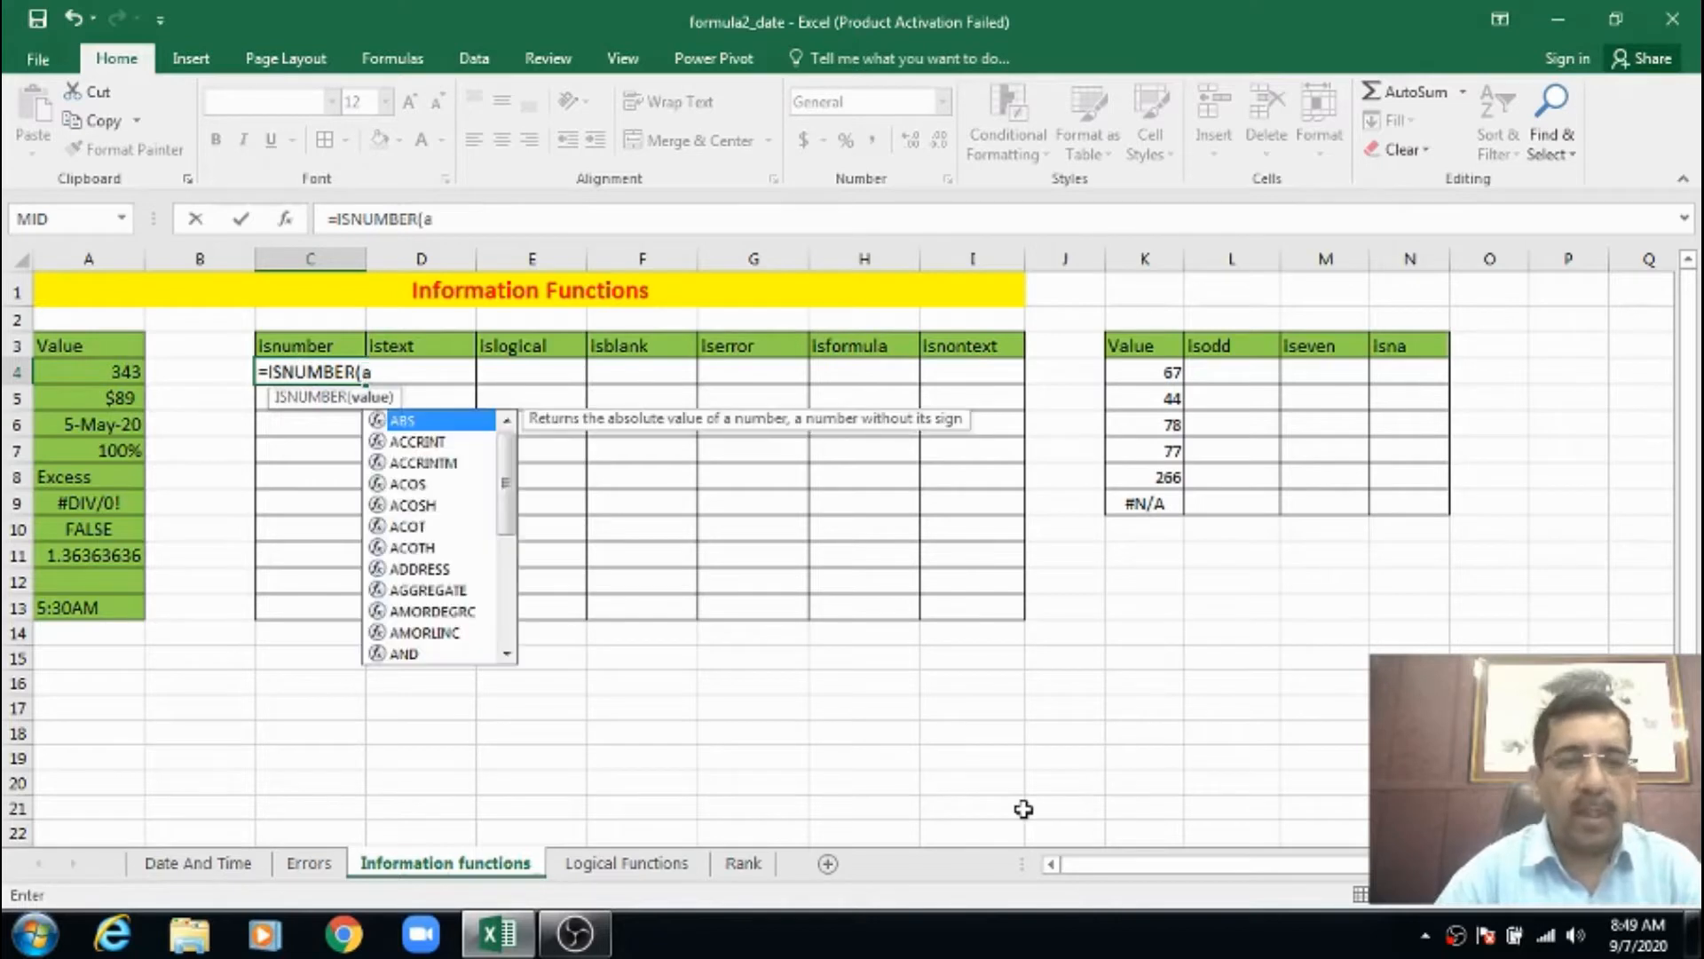
{"action": "type", "text": "4)"}
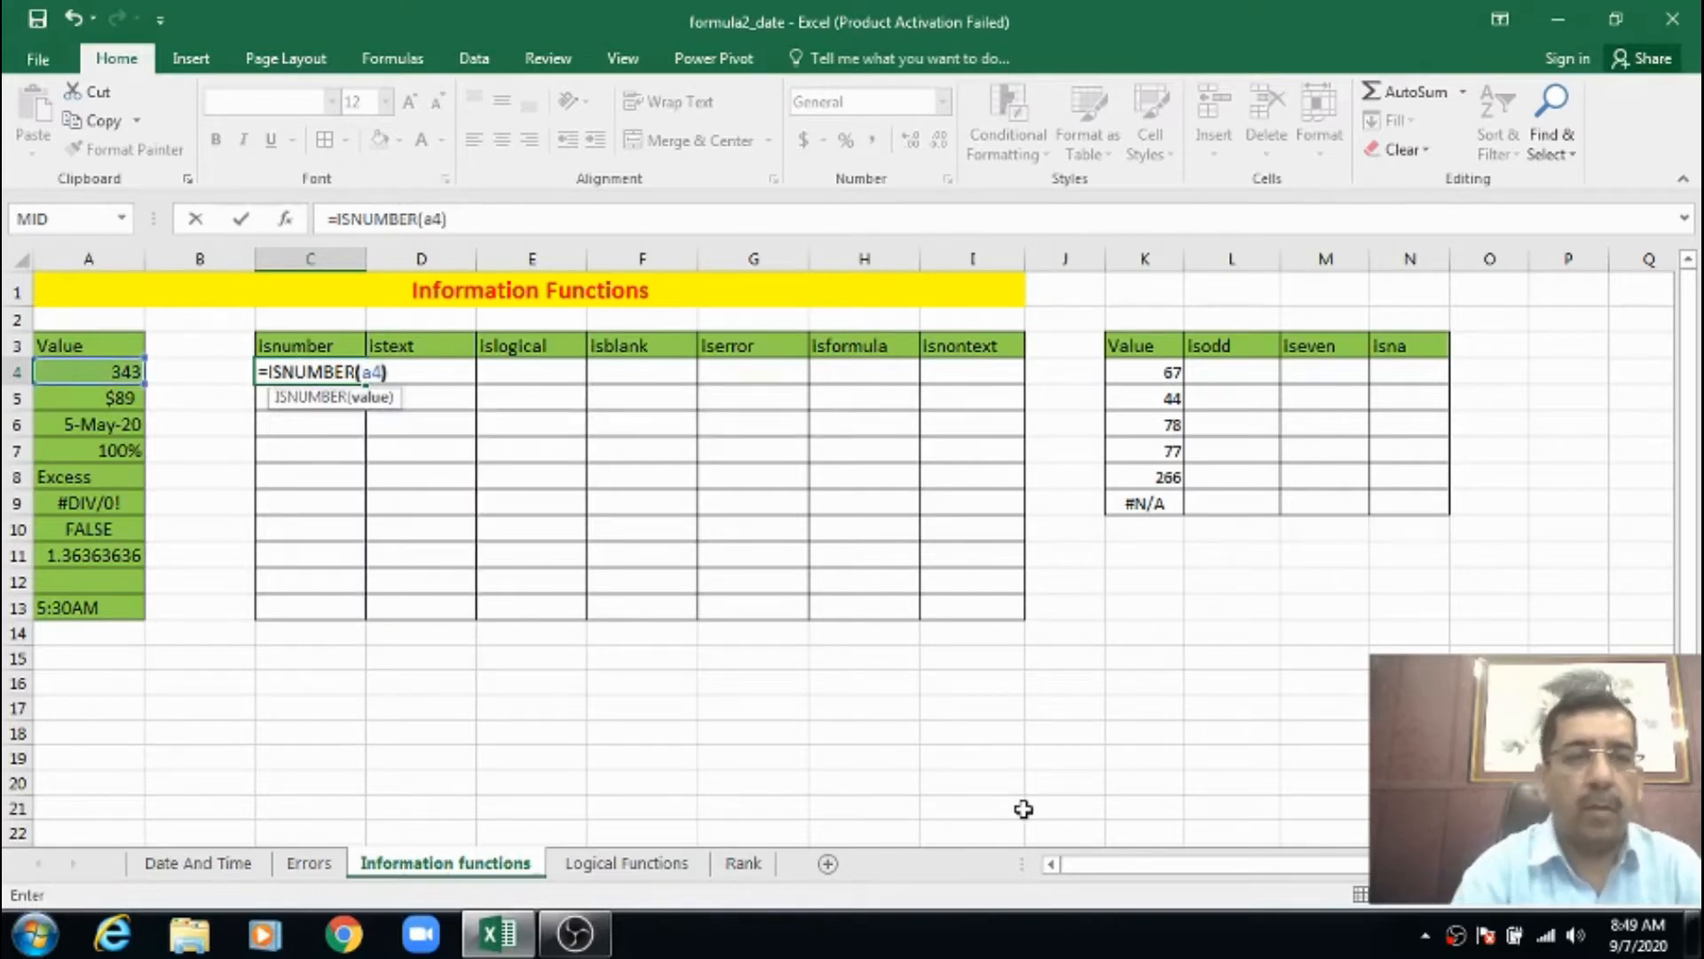
{"action": "key", "text": "Return"}
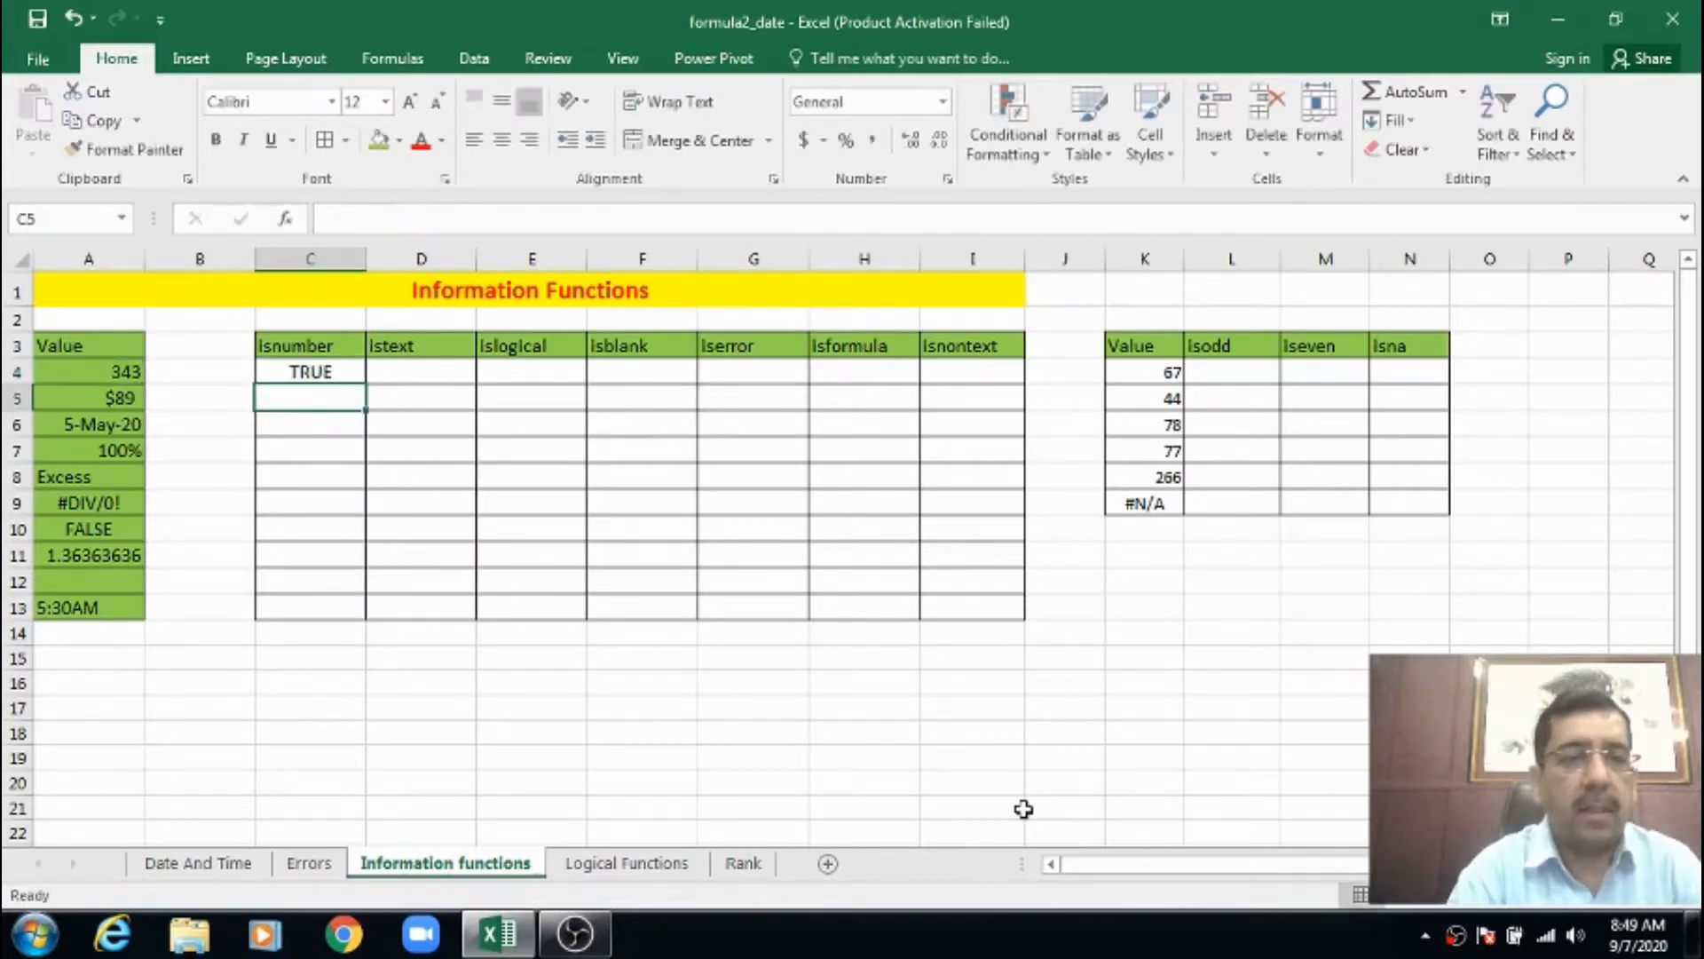
Compare the ISNUMBER formula and its result in C4 with the source value in A4.
{"action": "key", "text": "Up"}
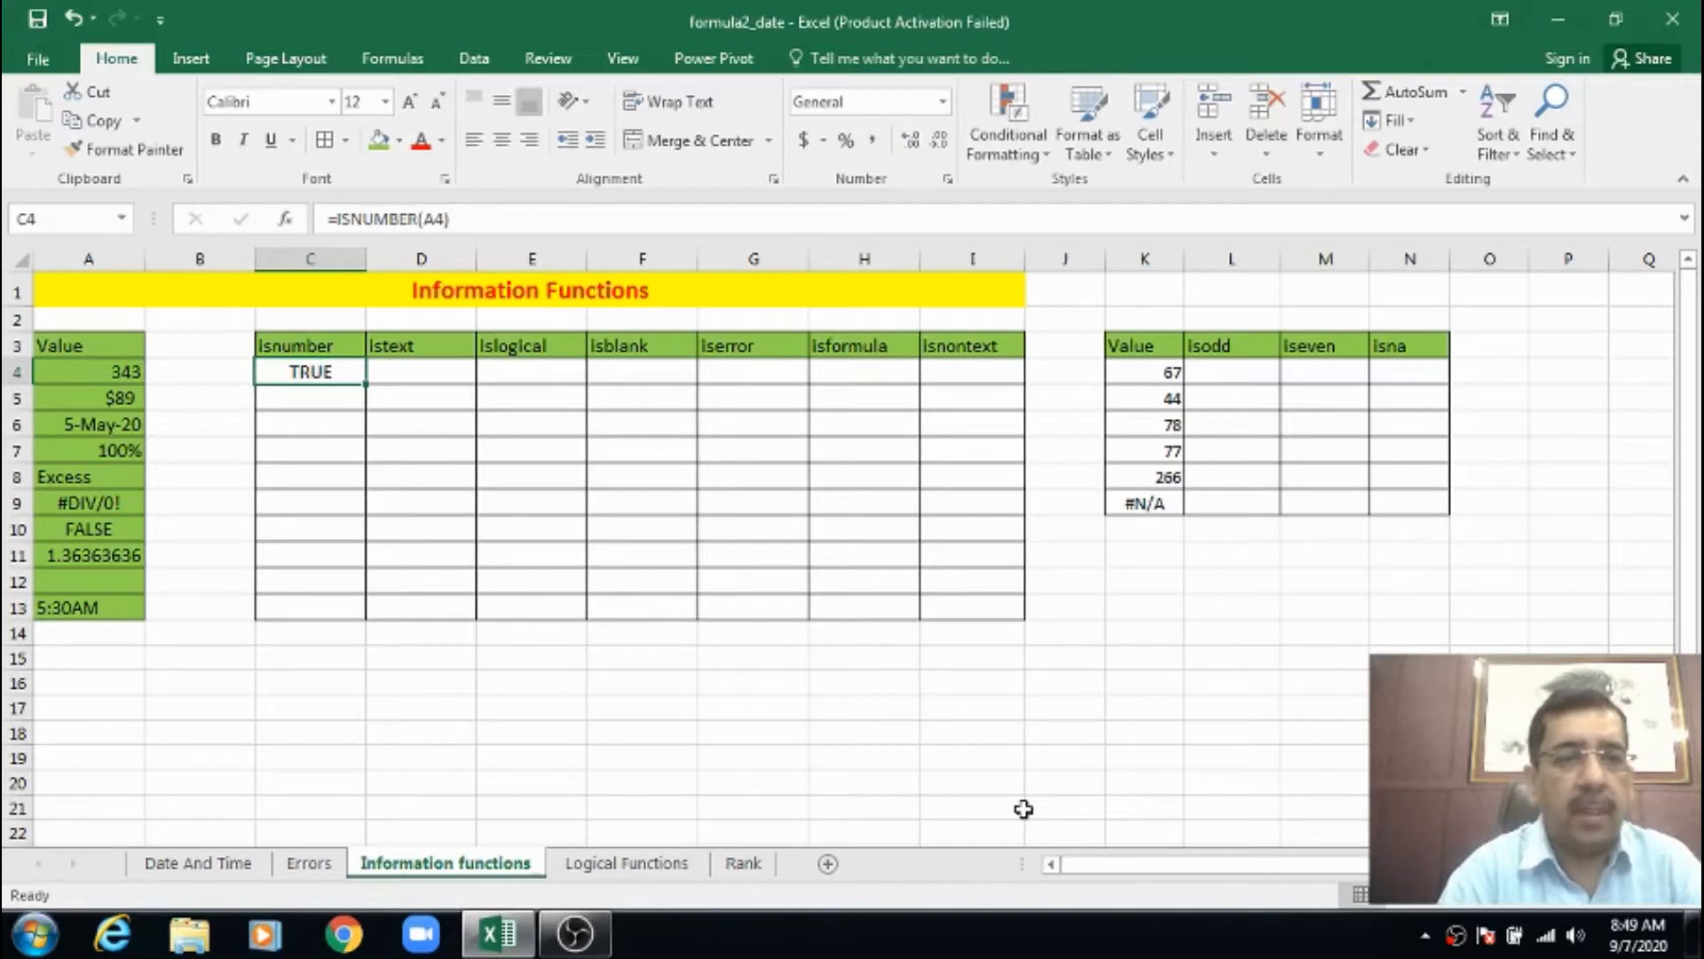
{"action": "key", "text": "Left"}
{"action": "key", "text": "Right"}
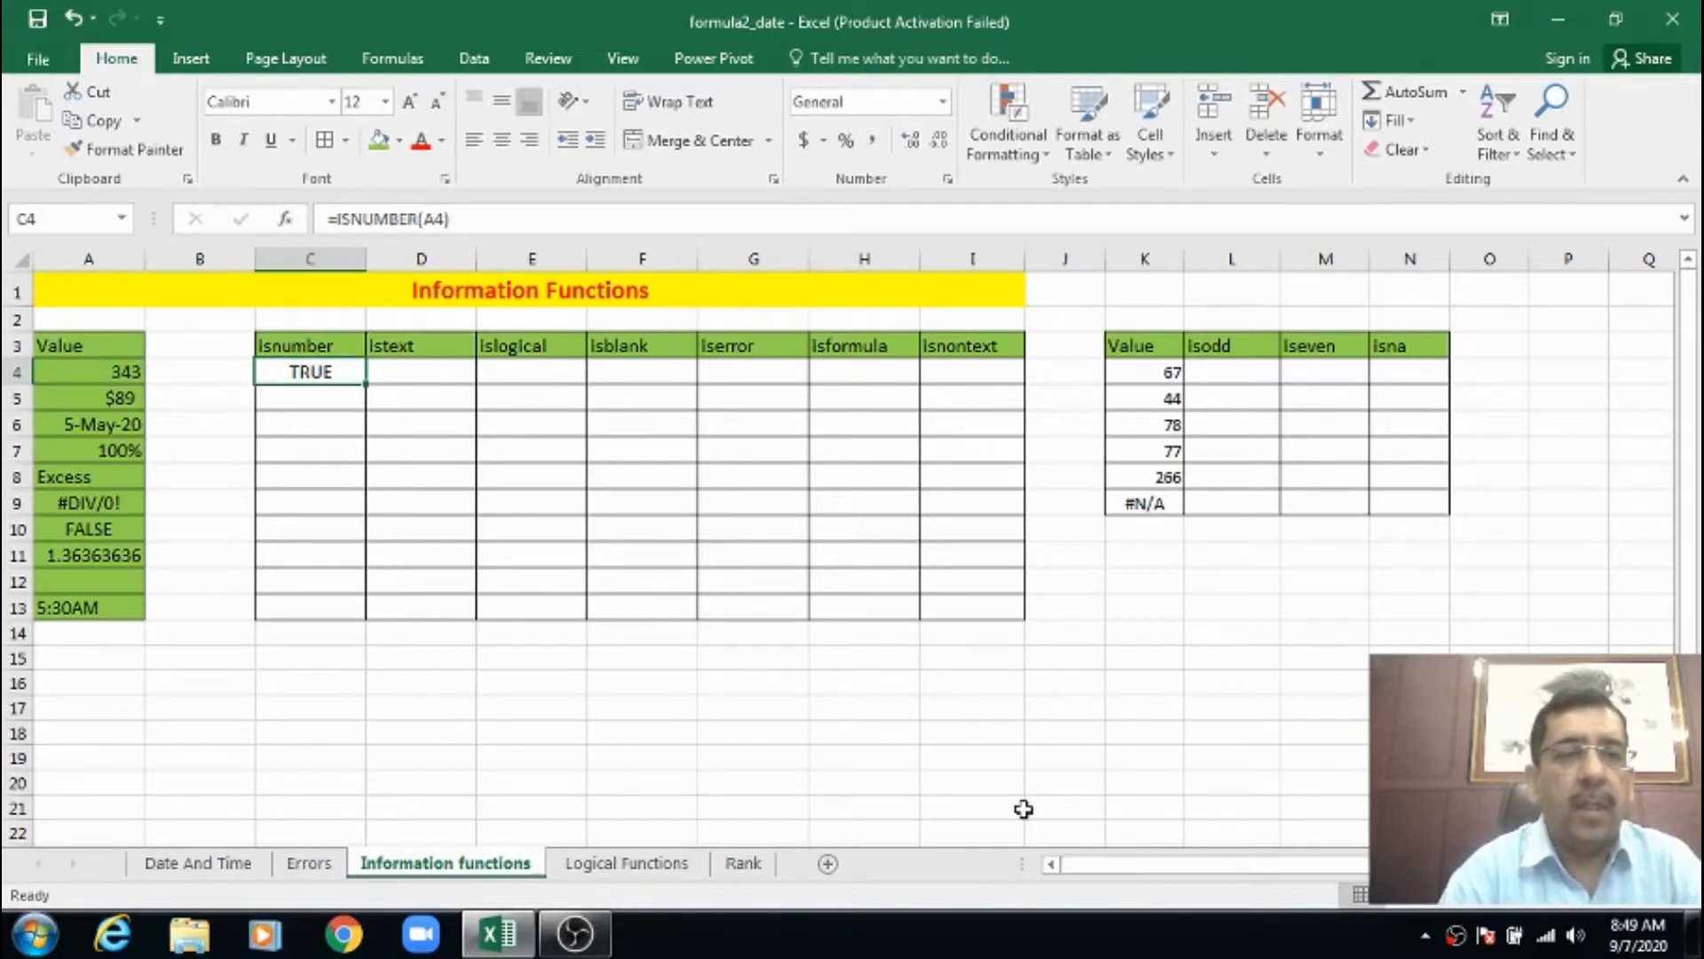
{"action": "key", "text": "Left"}
{"action": "key", "text": "Left"}
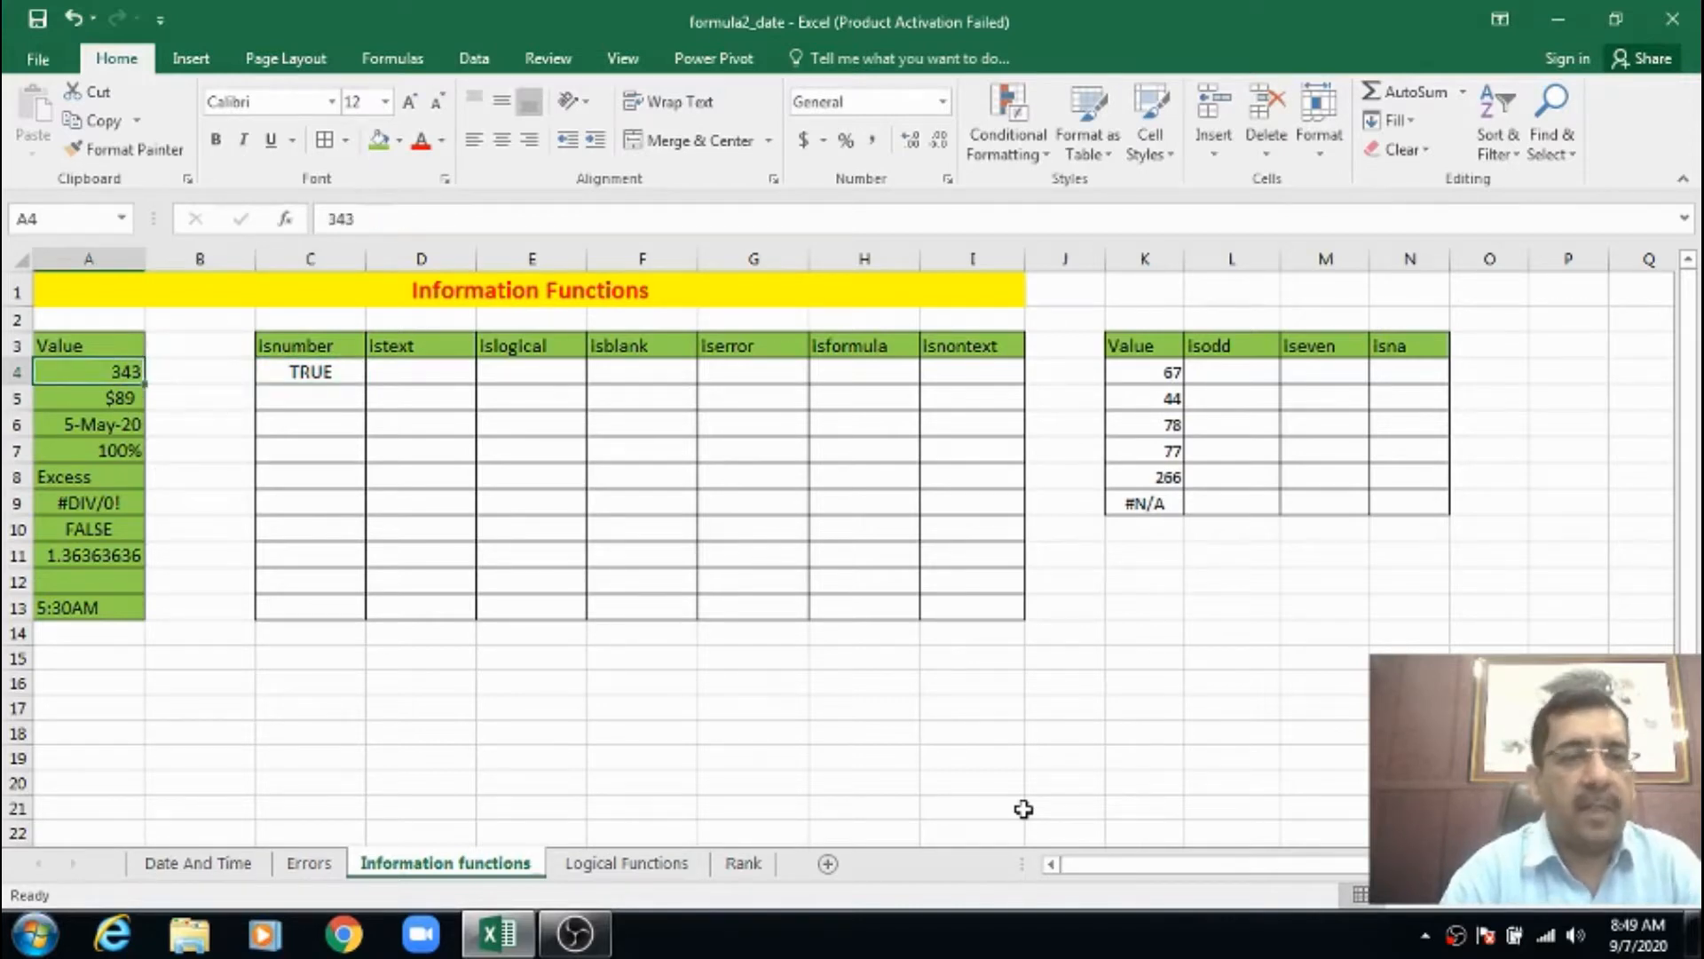
{"action": "key", "text": "Right"}
{"action": "key", "text": "Right"}
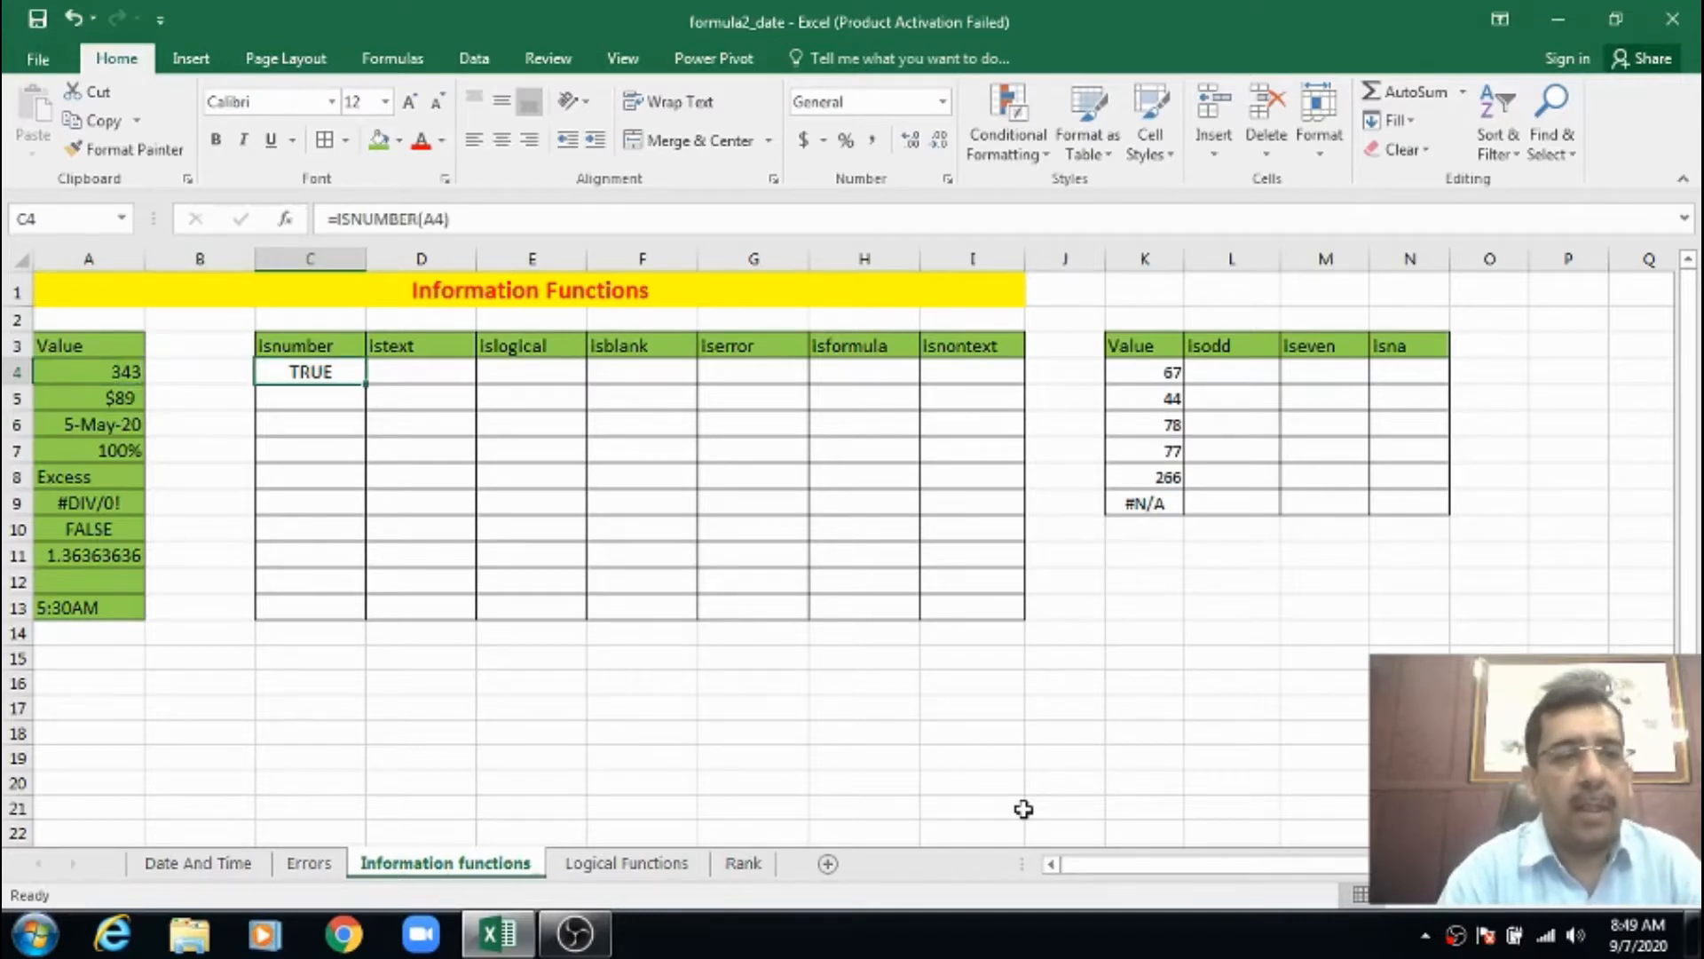
{"action": "key", "text": "Left"}
{"action": "key", "text": "Left"}
{"action": "key", "text": "Right"}
{"action": "key", "text": "Right"}
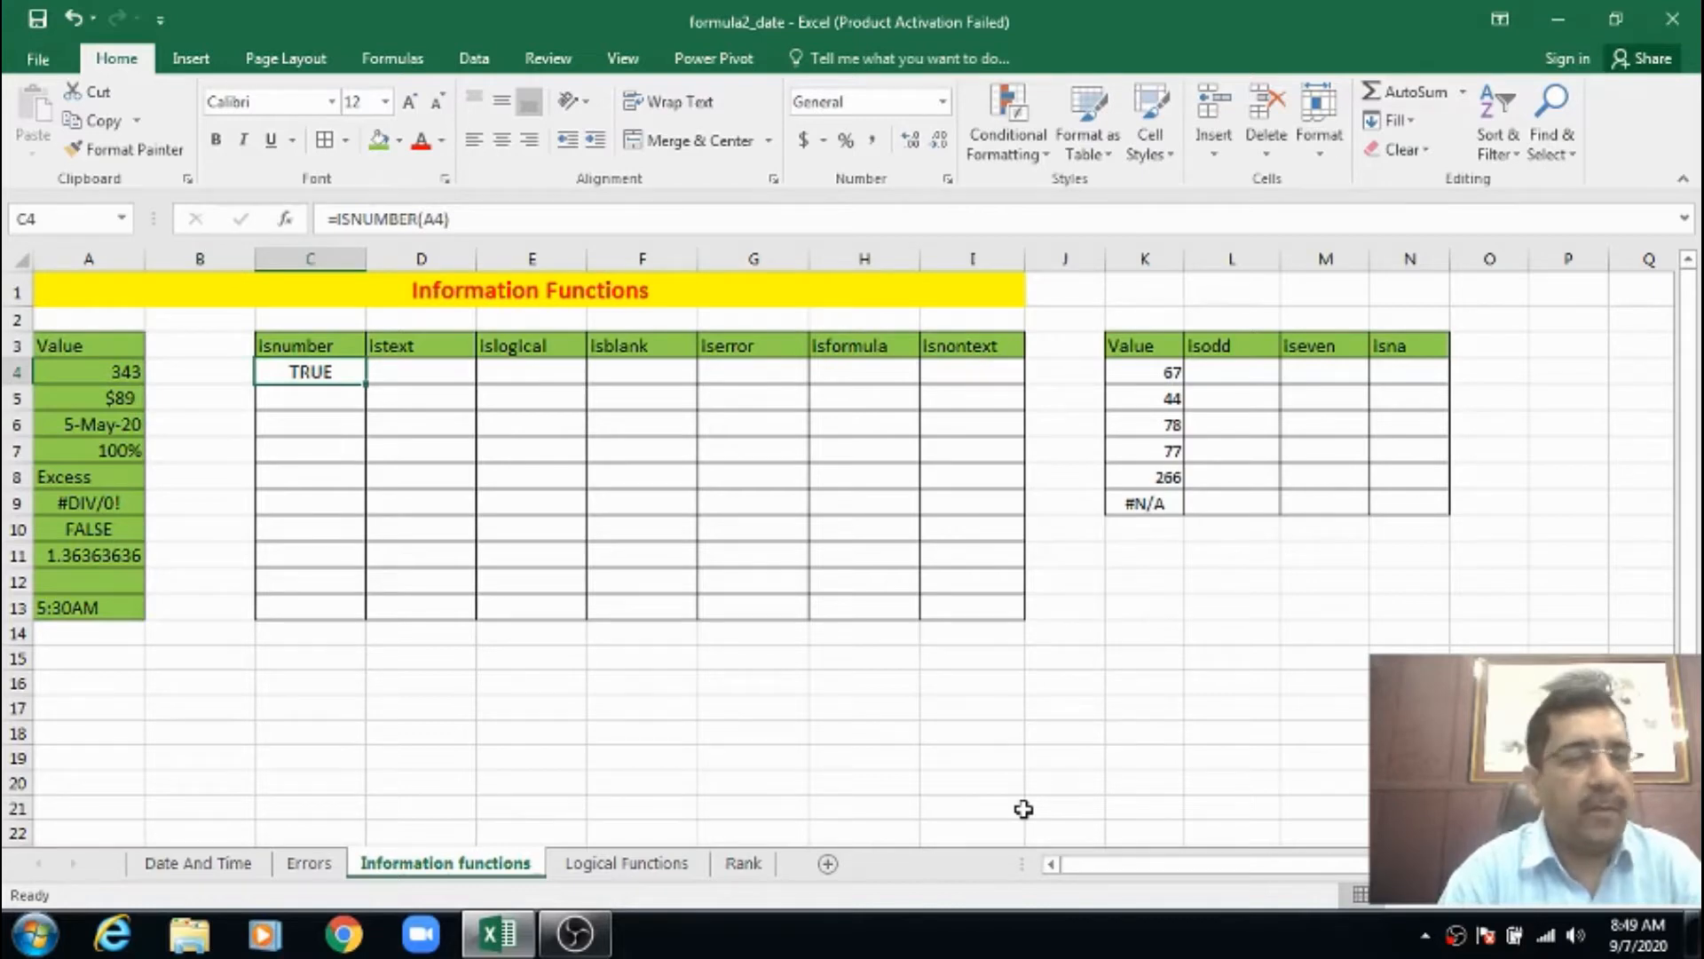
{"action": "key", "text": "Left"}
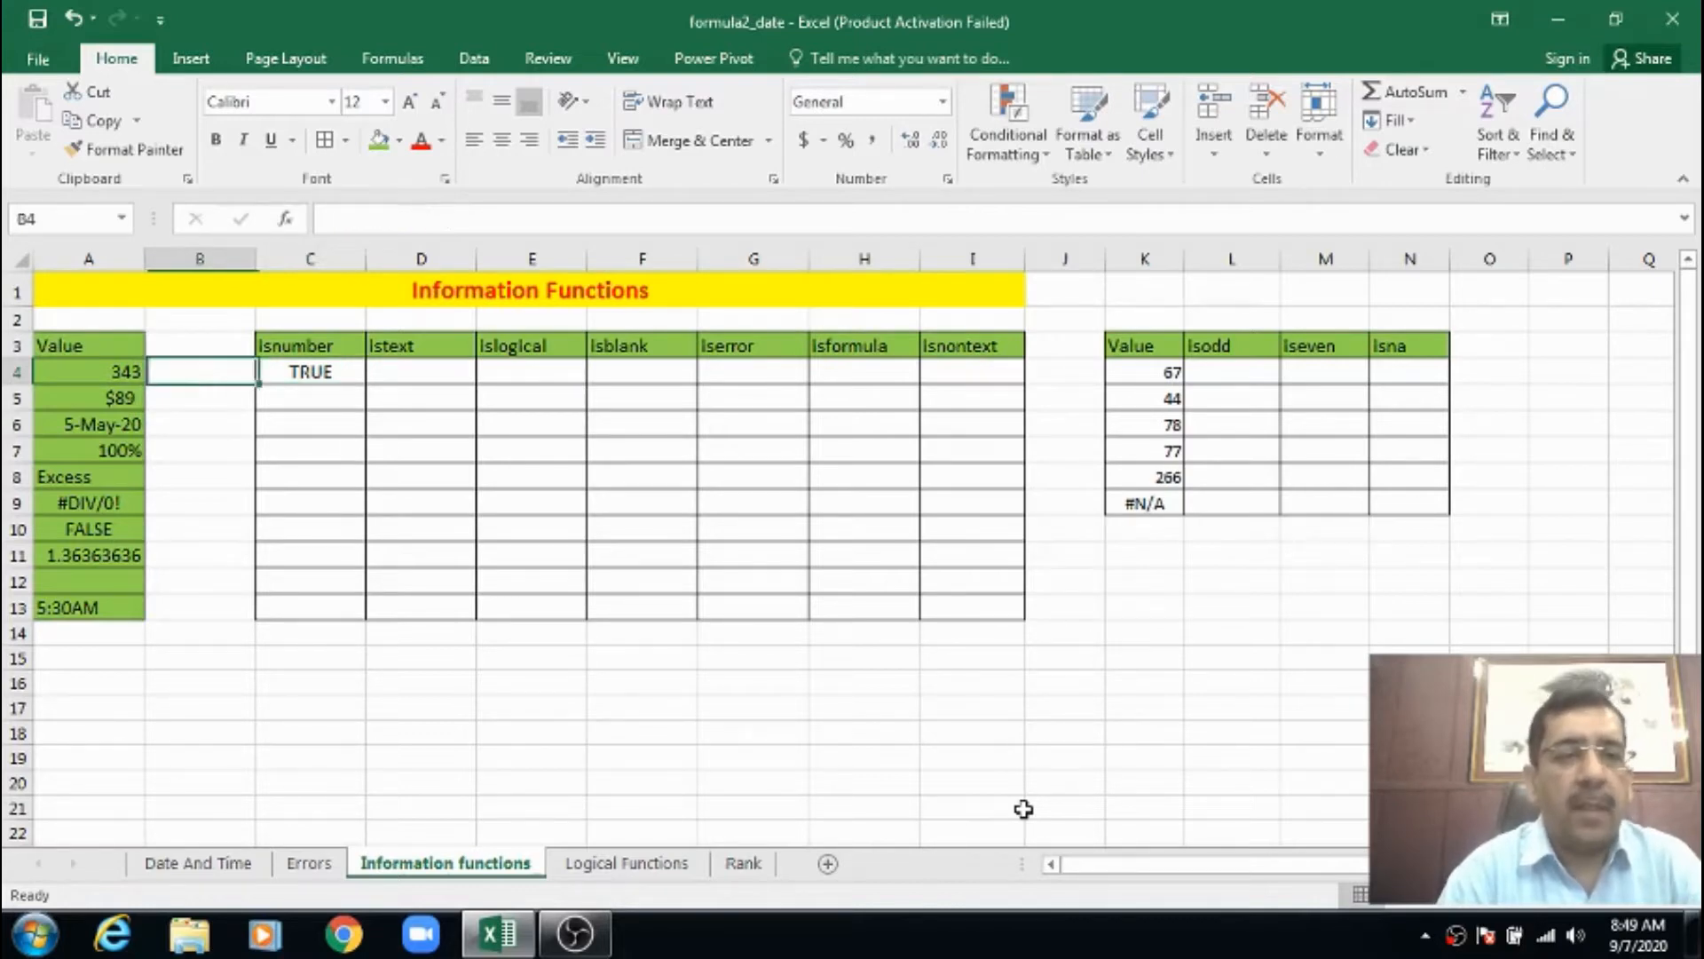
{"action": "key", "text": "Right"}
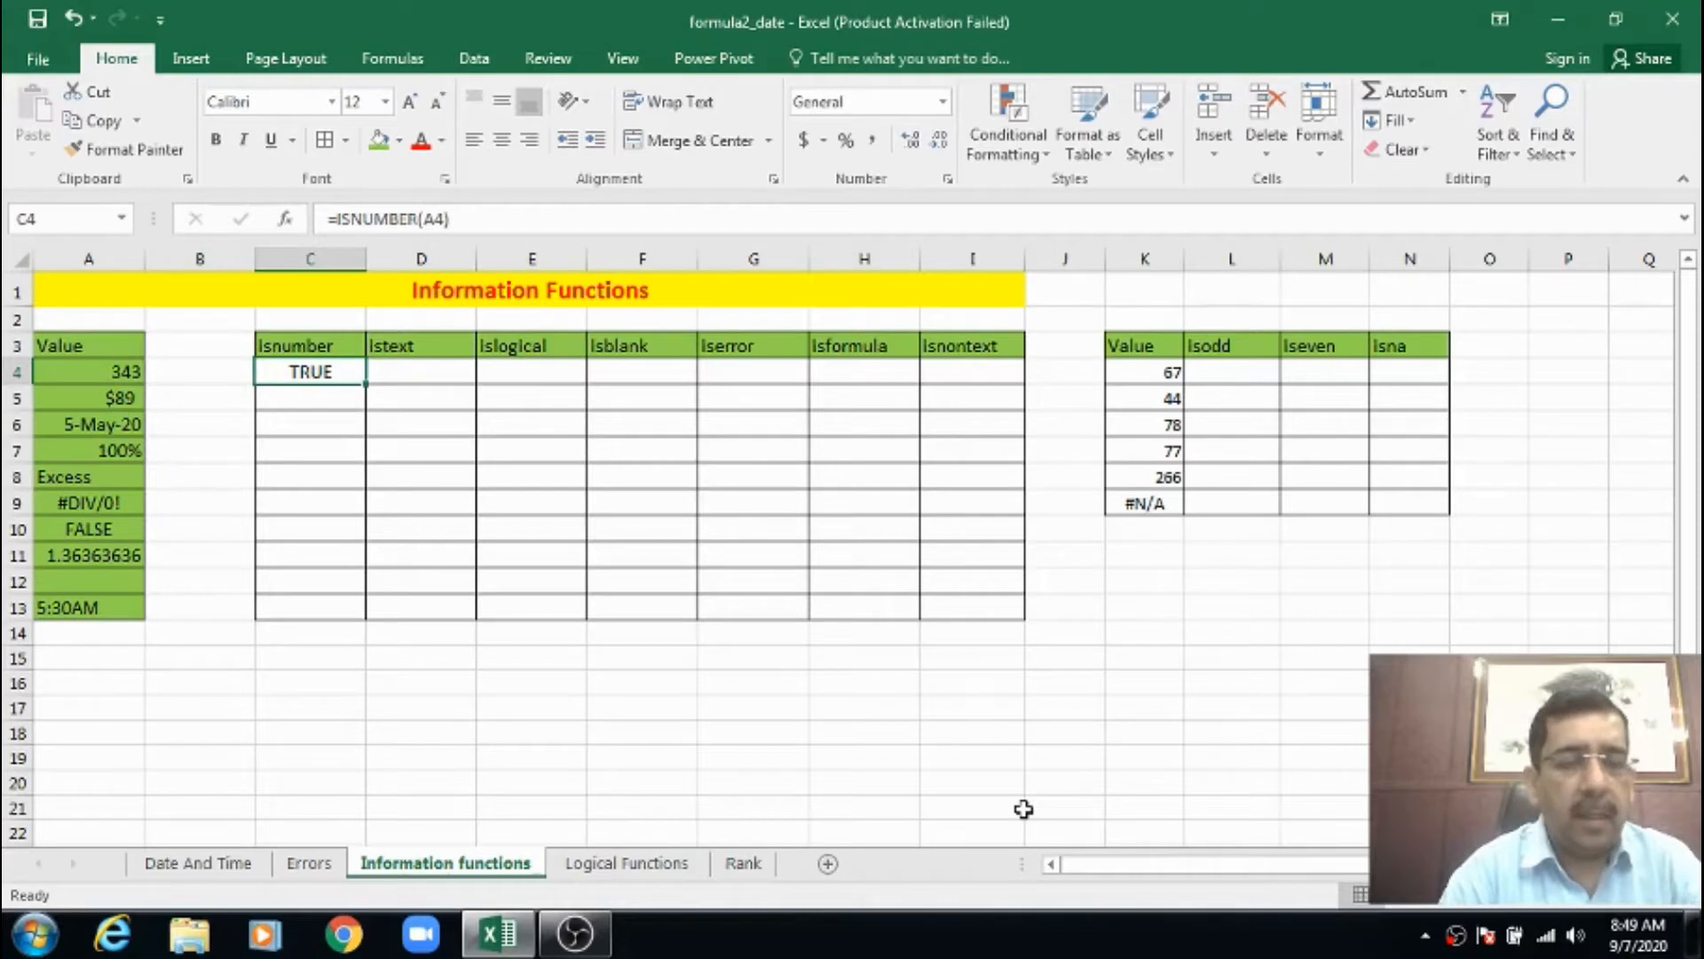
Fill the ISNUMBER formula from C4 down through C13.
{"action": "key", "text": "shift+Down"}
{"action": "key", "text": "shift+Down"}
{"action": "key", "text": "shift+Down"}
{"action": "key", "text": "shift+Down"}
{"action": "key", "text": "shift+Down"}
{"action": "key", "text": "shift+Down"}
{"action": "key", "text": "shift+Down"}
{"action": "key", "text": "shift+Down"}
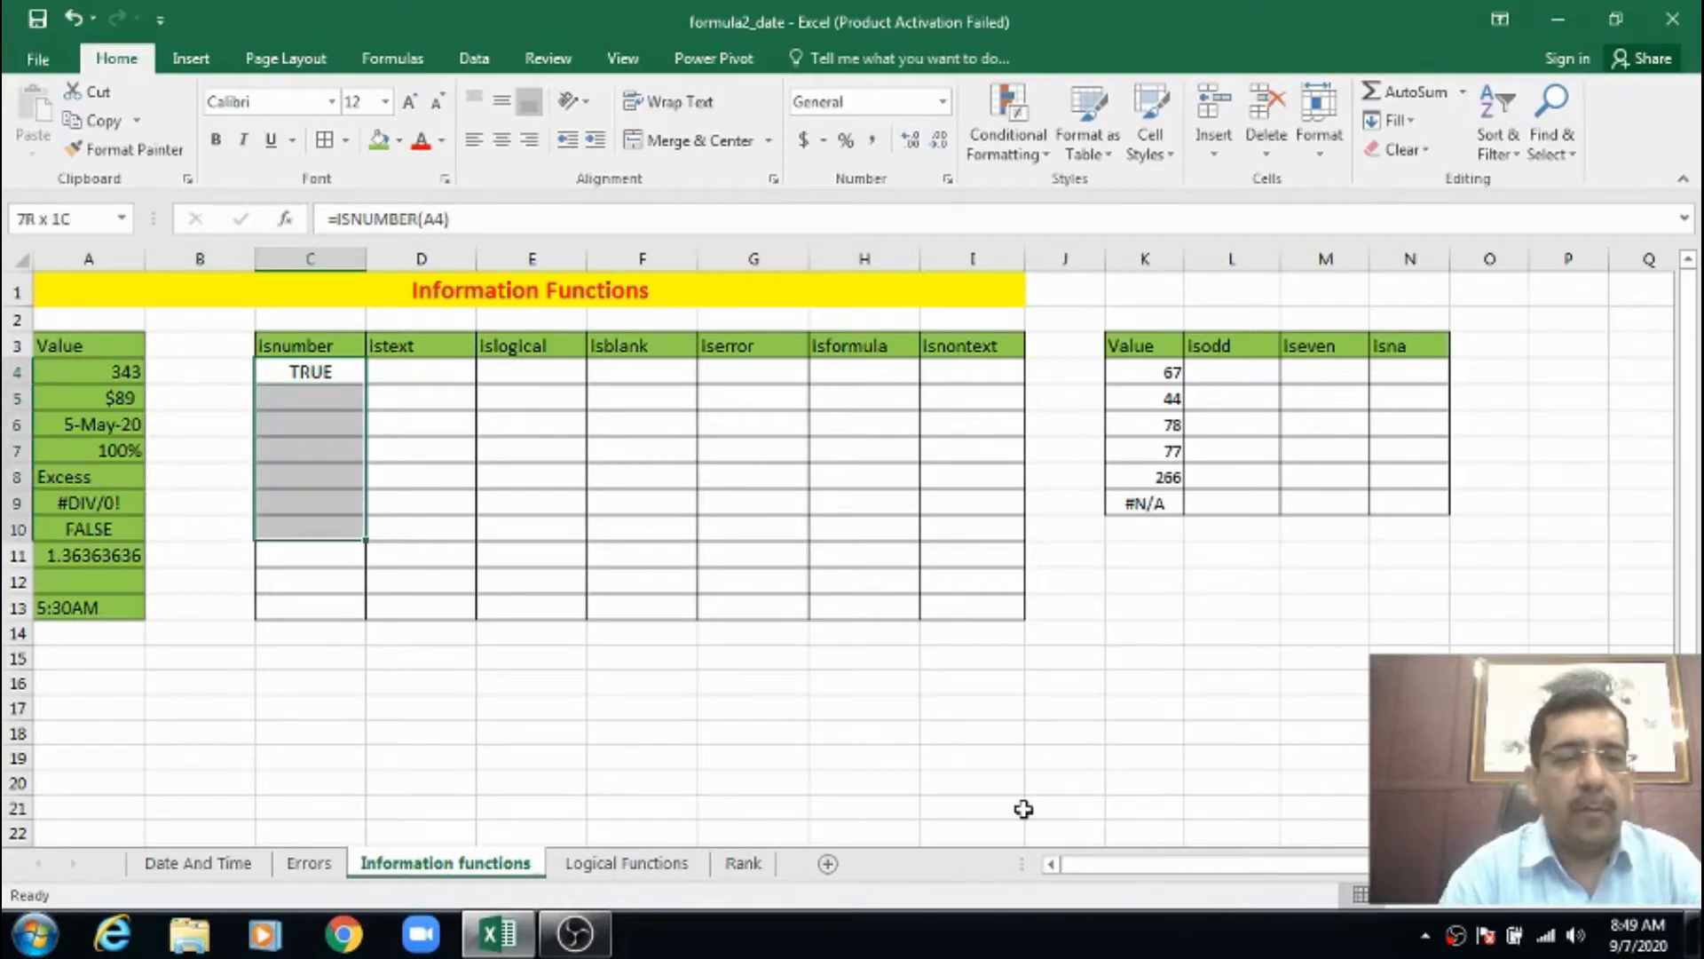
{"action": "key", "text": "shift+Down"}
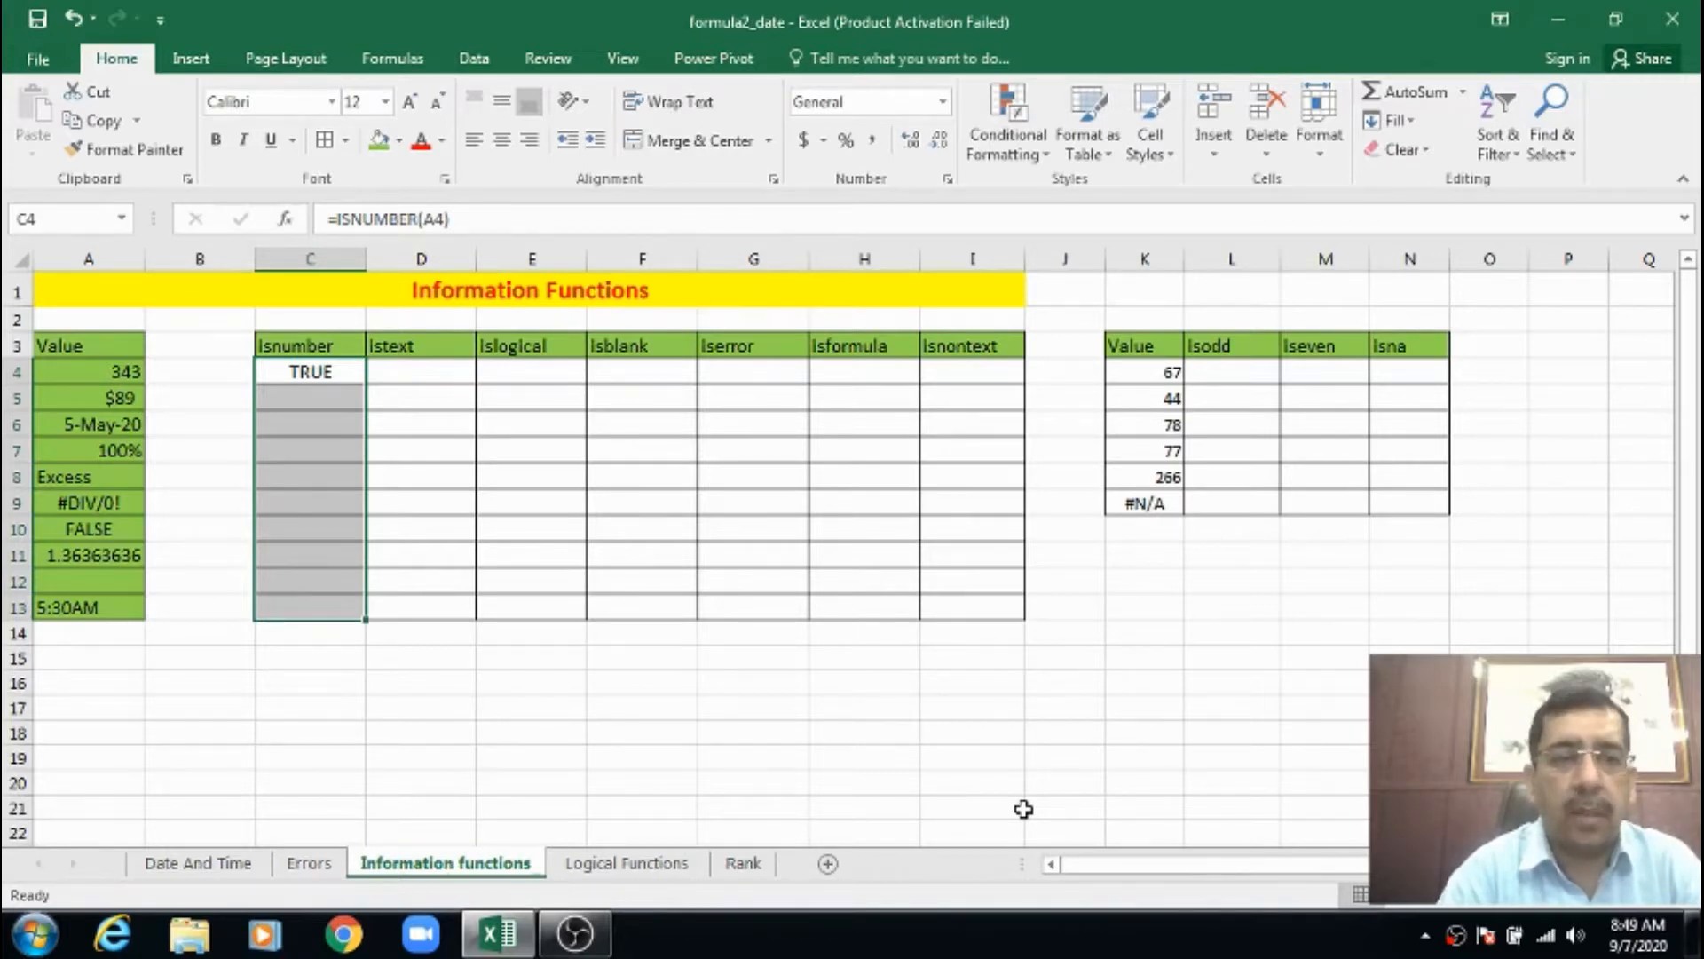
{"action": "key", "text": "ctrl+d"}
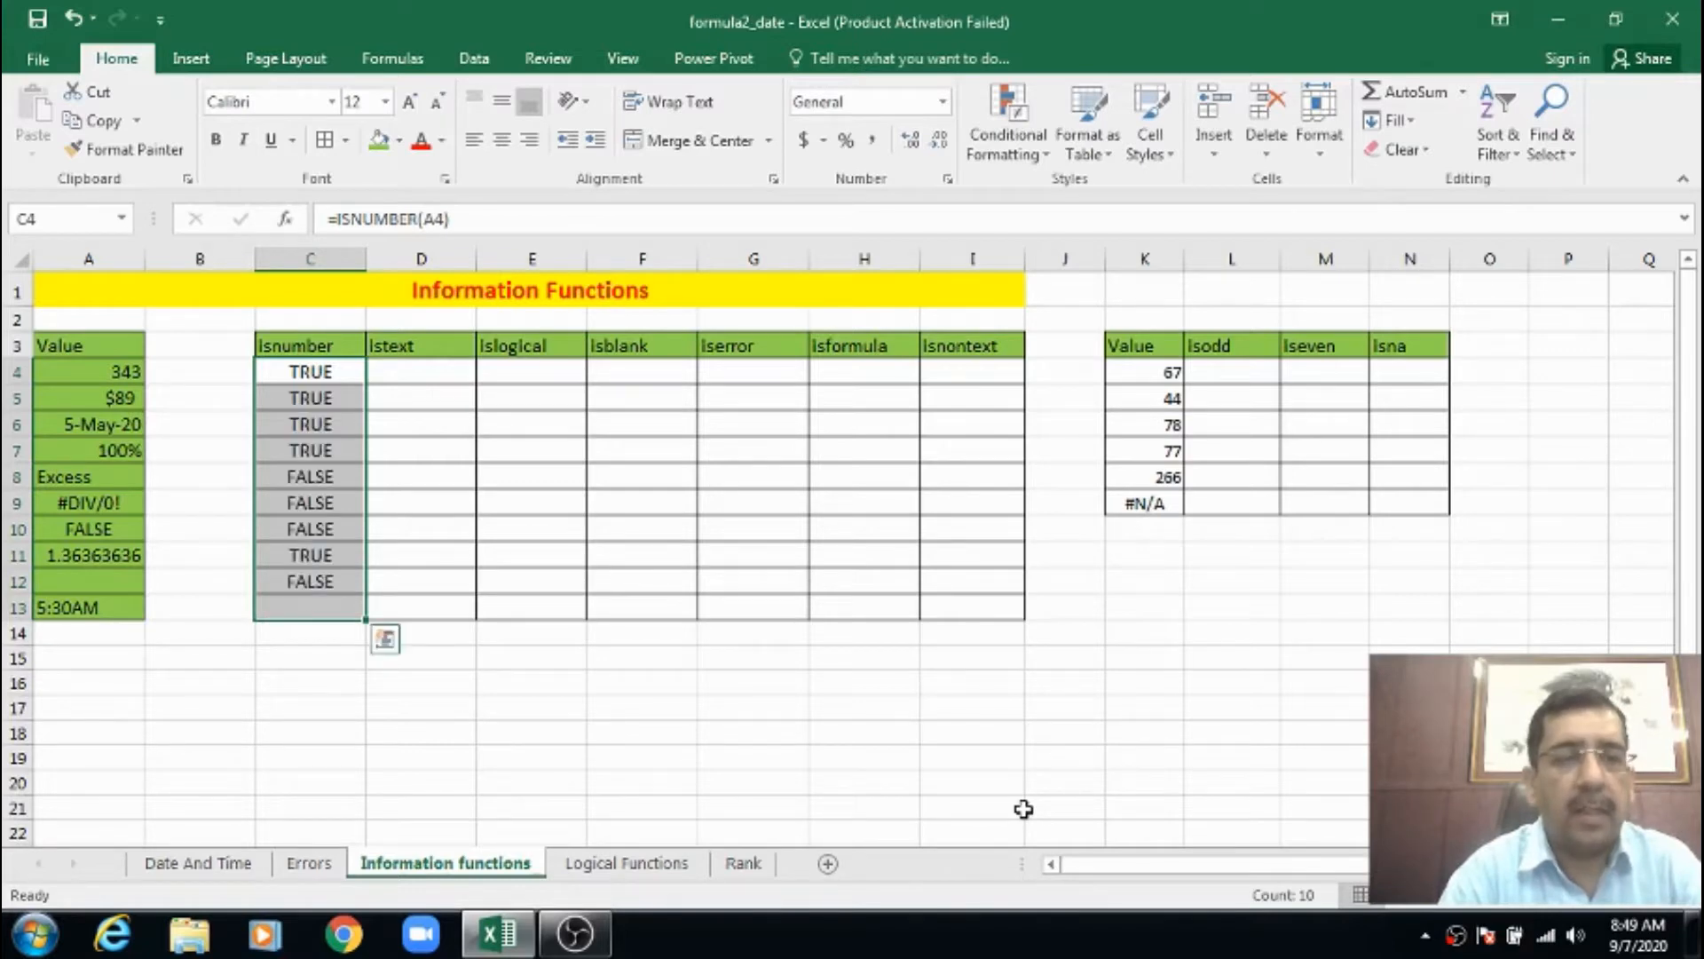
Check the Isnumber results in rows 4 to 8 against the corresponding values in column A.
{"action": "key", "text": "Left"}
{"action": "key", "text": "Right"}
{"action": "key", "text": "Left"}
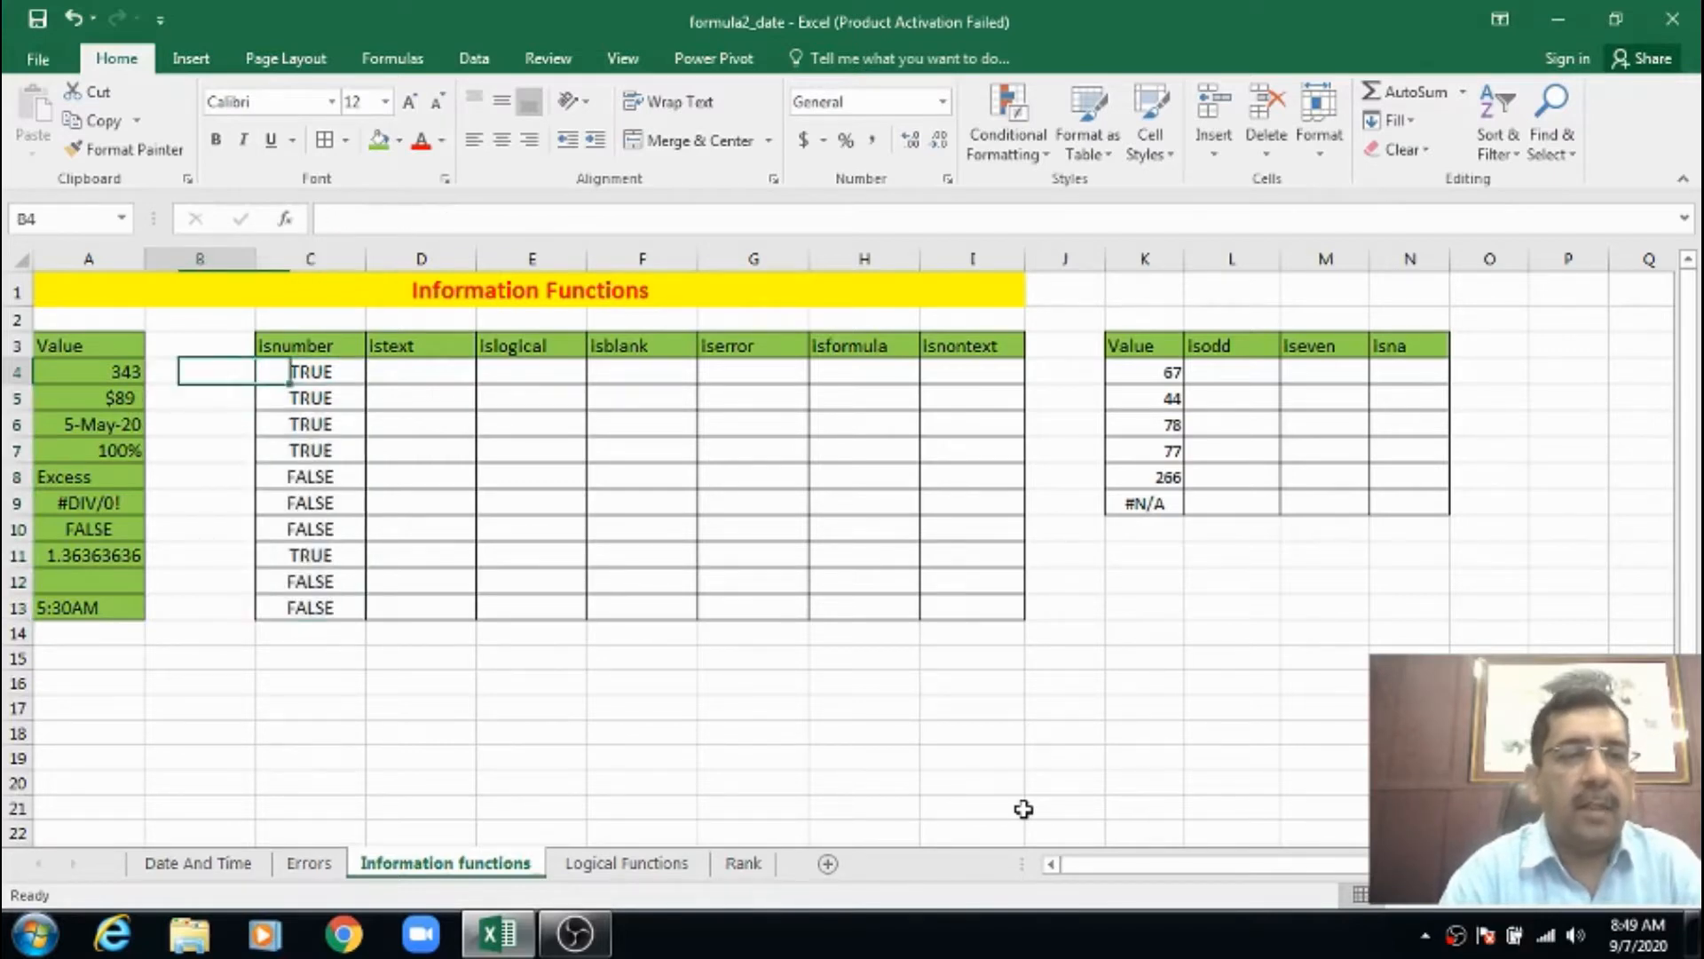
{"action": "key", "text": "Left"}
{"action": "key", "text": "Right"}
{"action": "key", "text": "Down"}
{"action": "key", "text": "Left"}
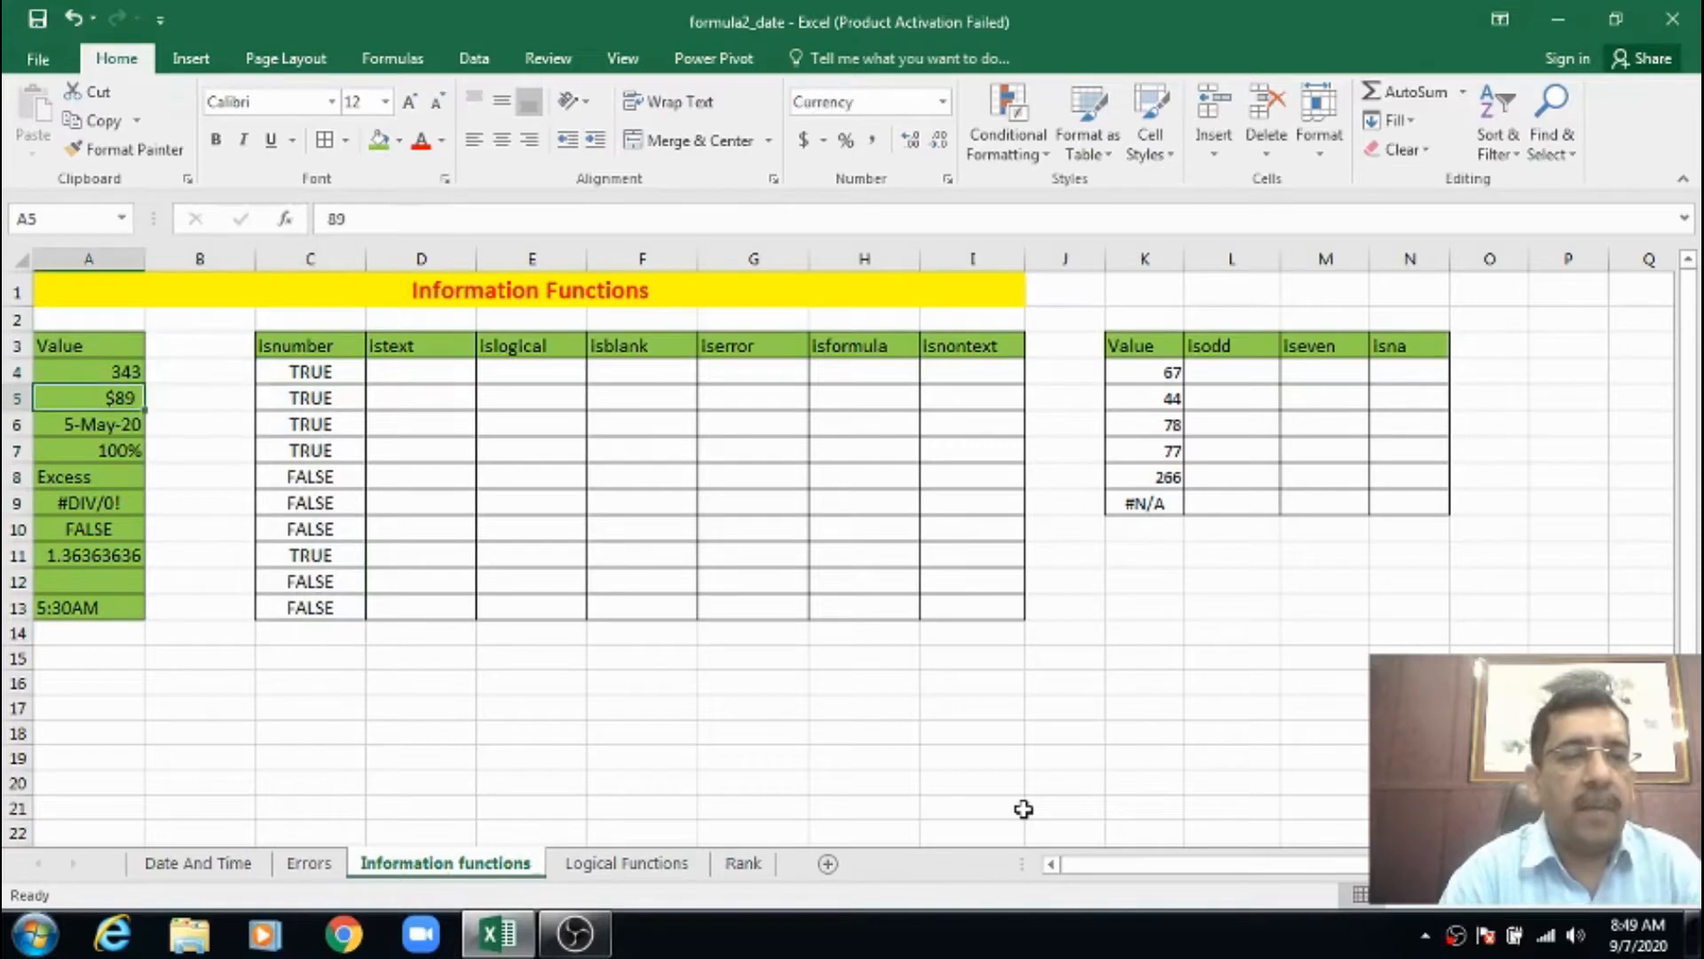
{"action": "key", "text": "Right"}
{"action": "key", "text": "Right"}
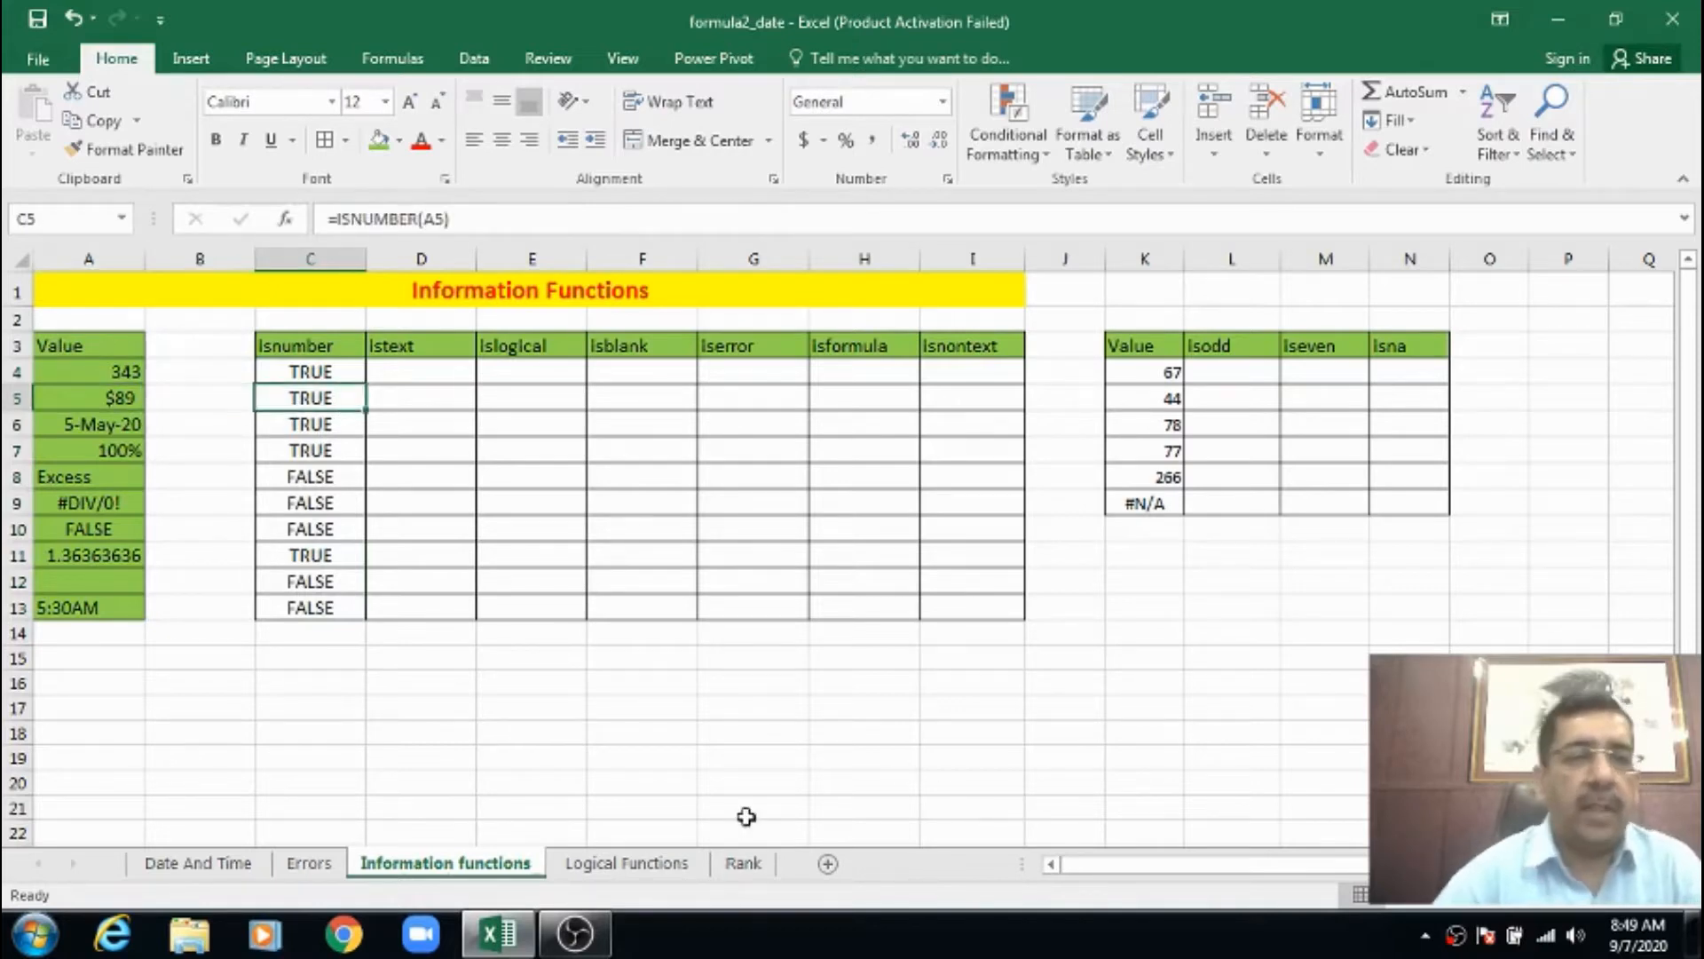
{"action": "left_click", "coordinate": [128, 401]}
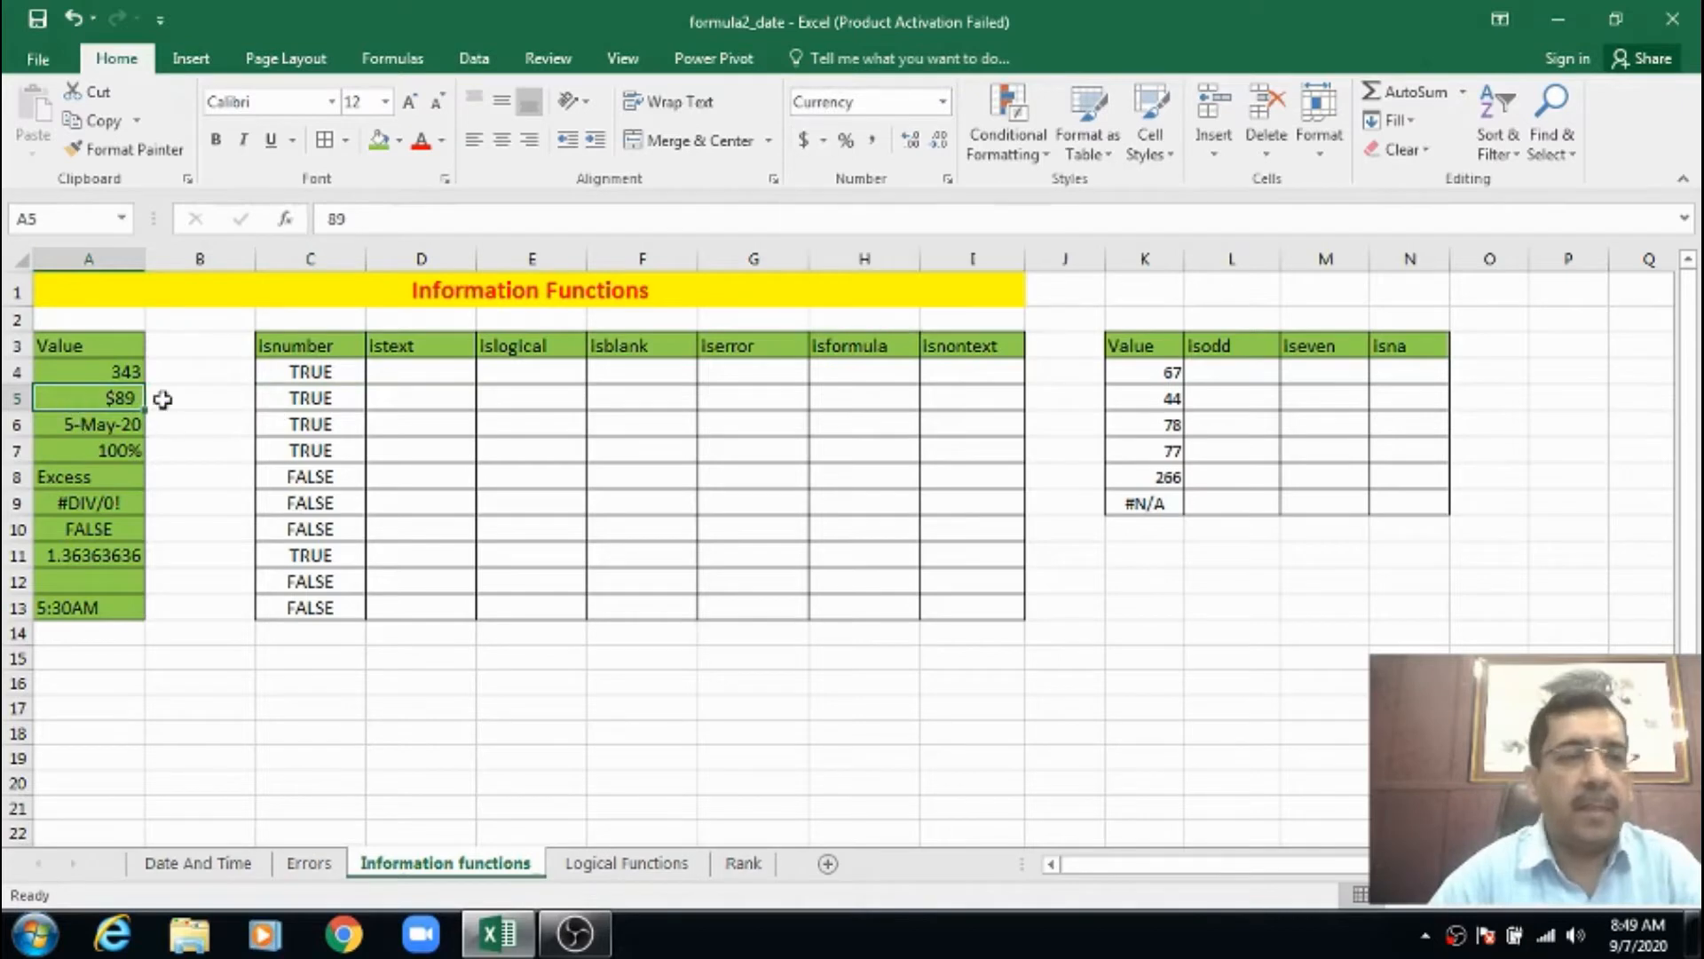
{"action": "left_click", "coordinate": [319, 398]}
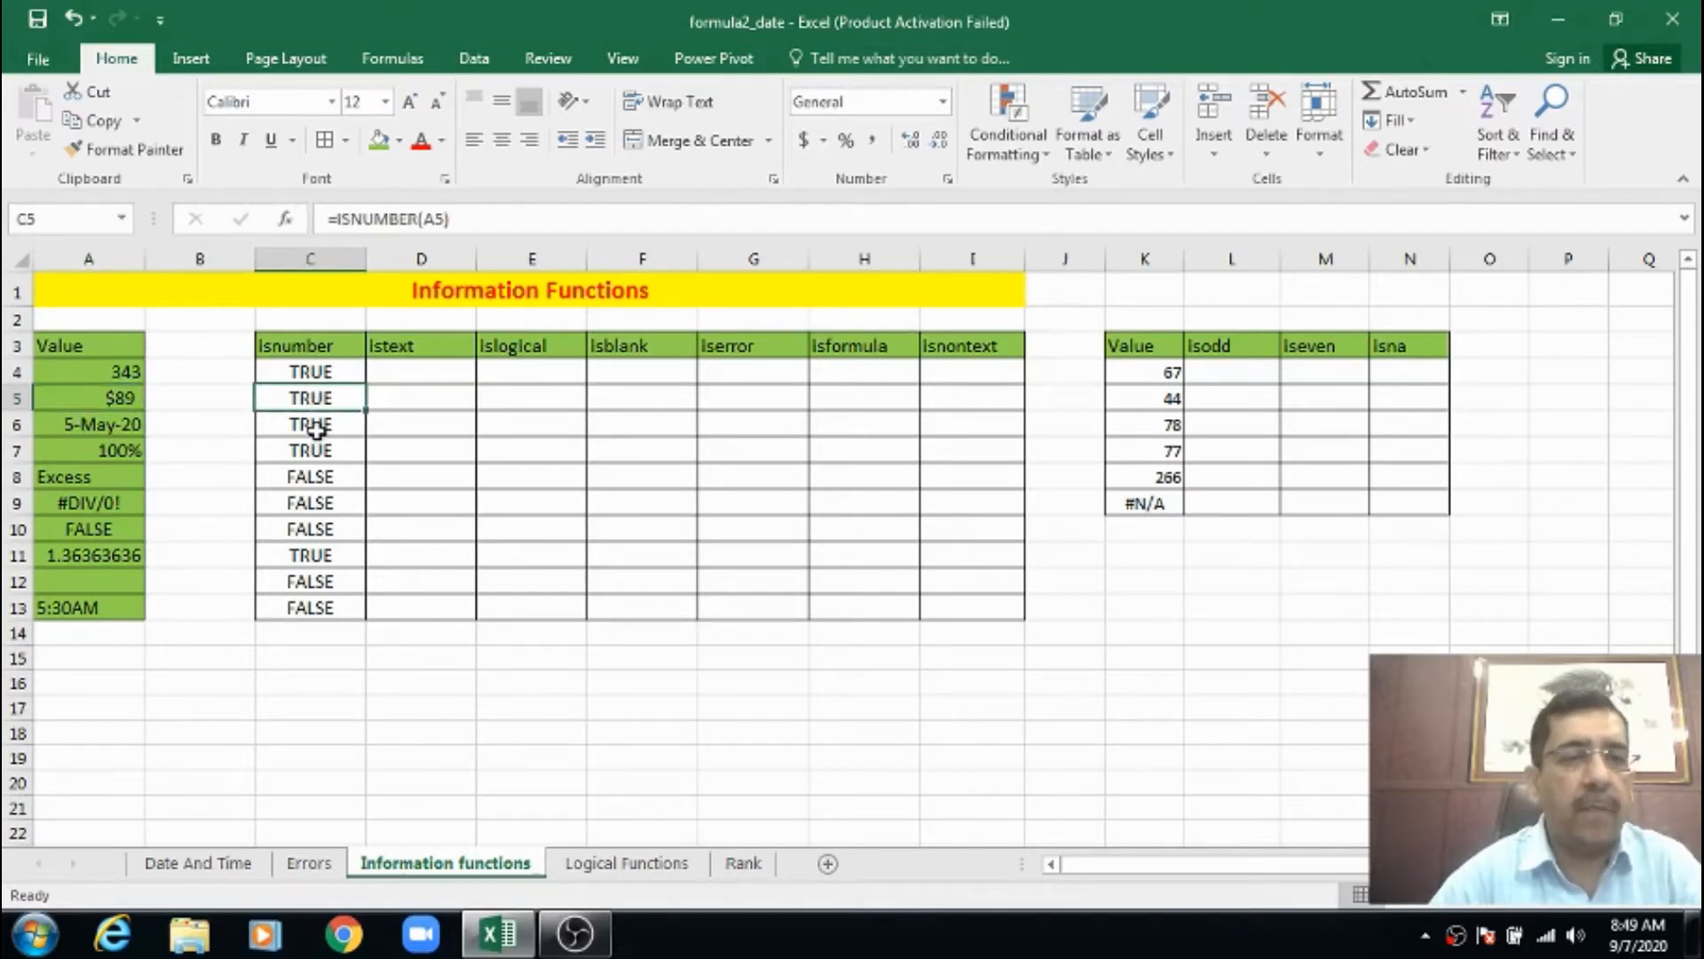
{"action": "left_click", "coordinate": [319, 426]}
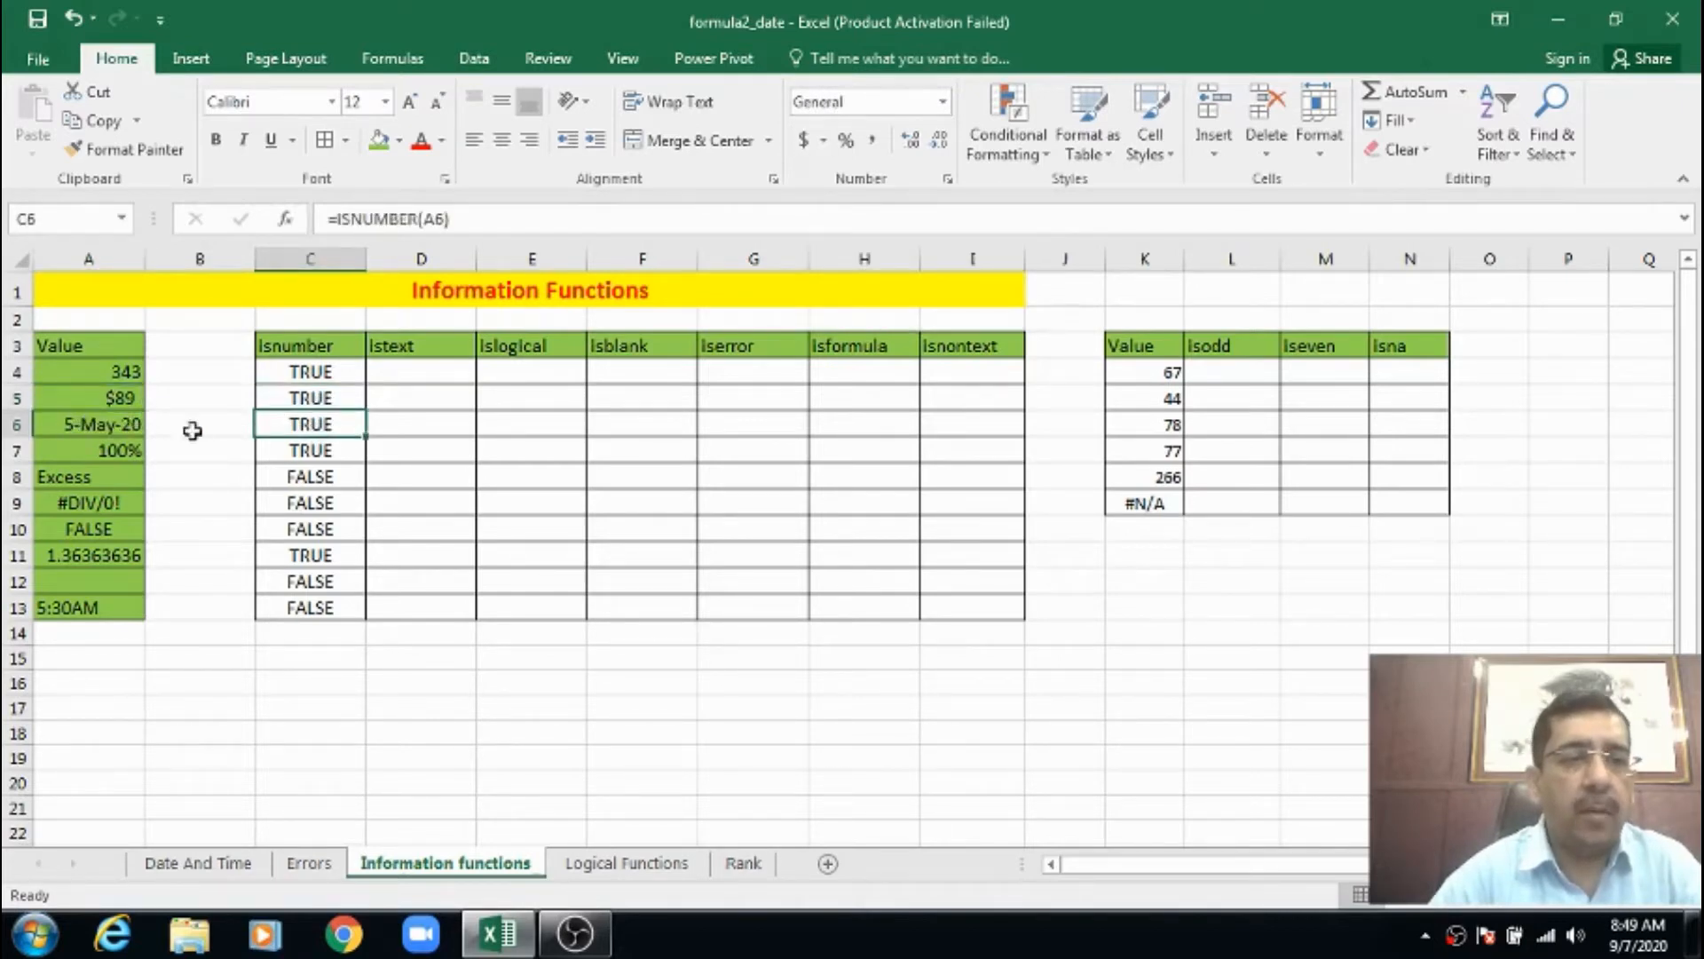
{"action": "left_click", "coordinate": [327, 452]}
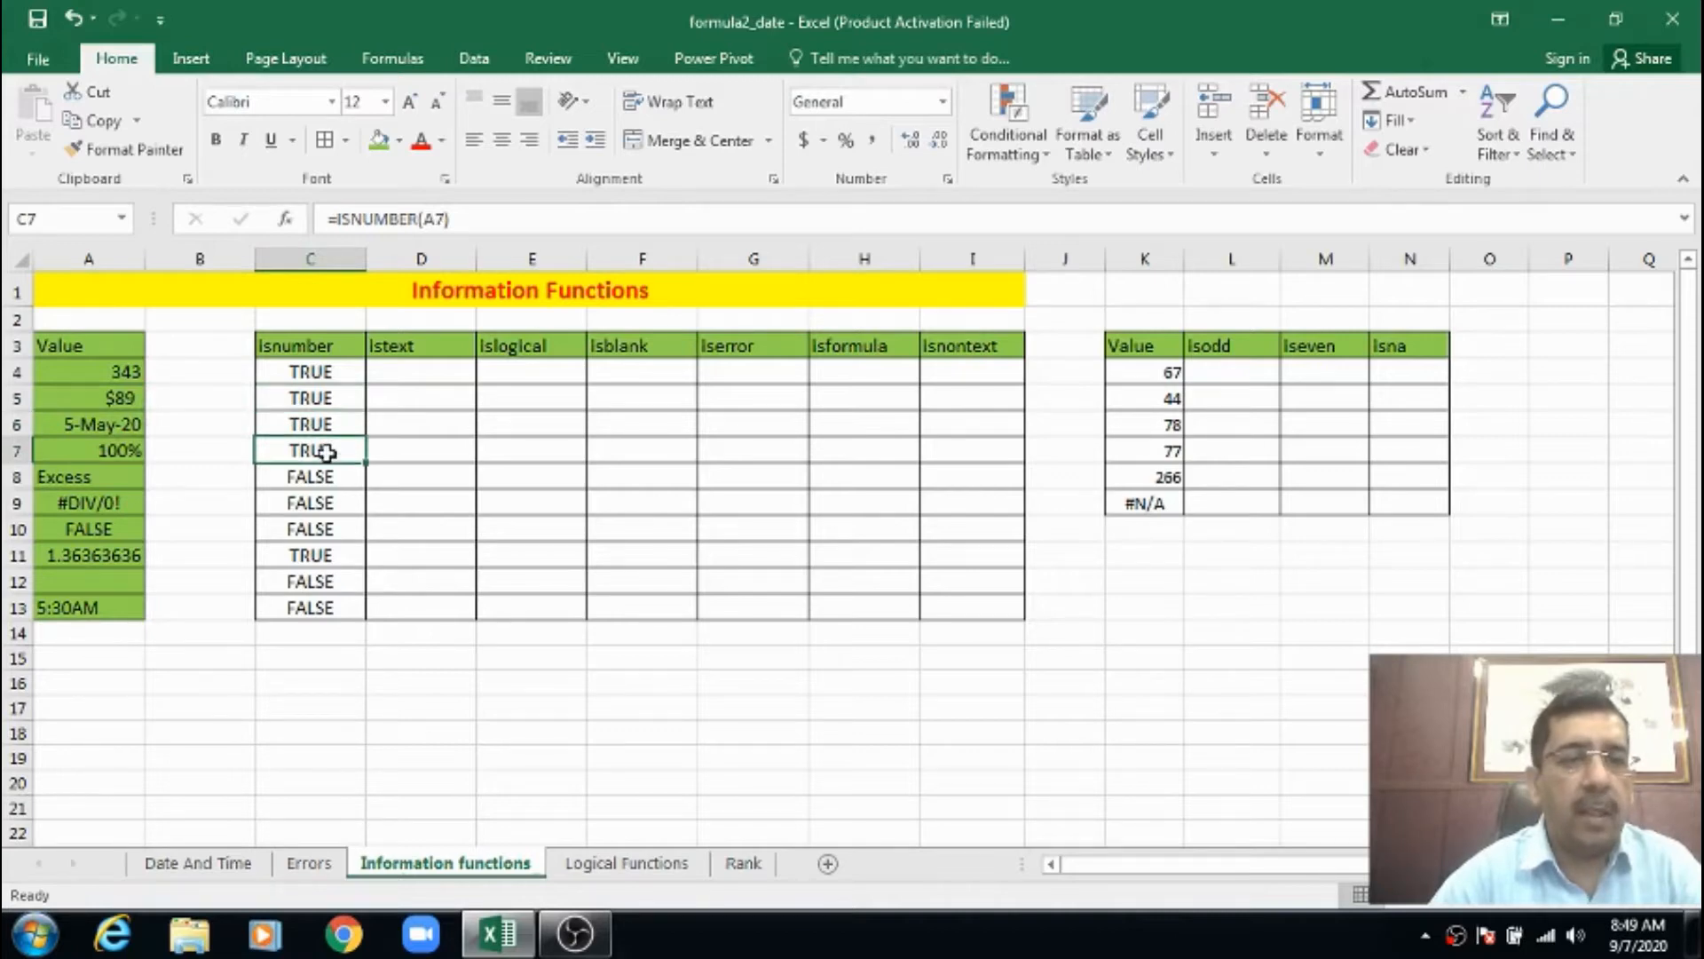
{"action": "left_click", "coordinate": [125, 477]}
{"action": "left_click", "coordinate": [296, 479]}
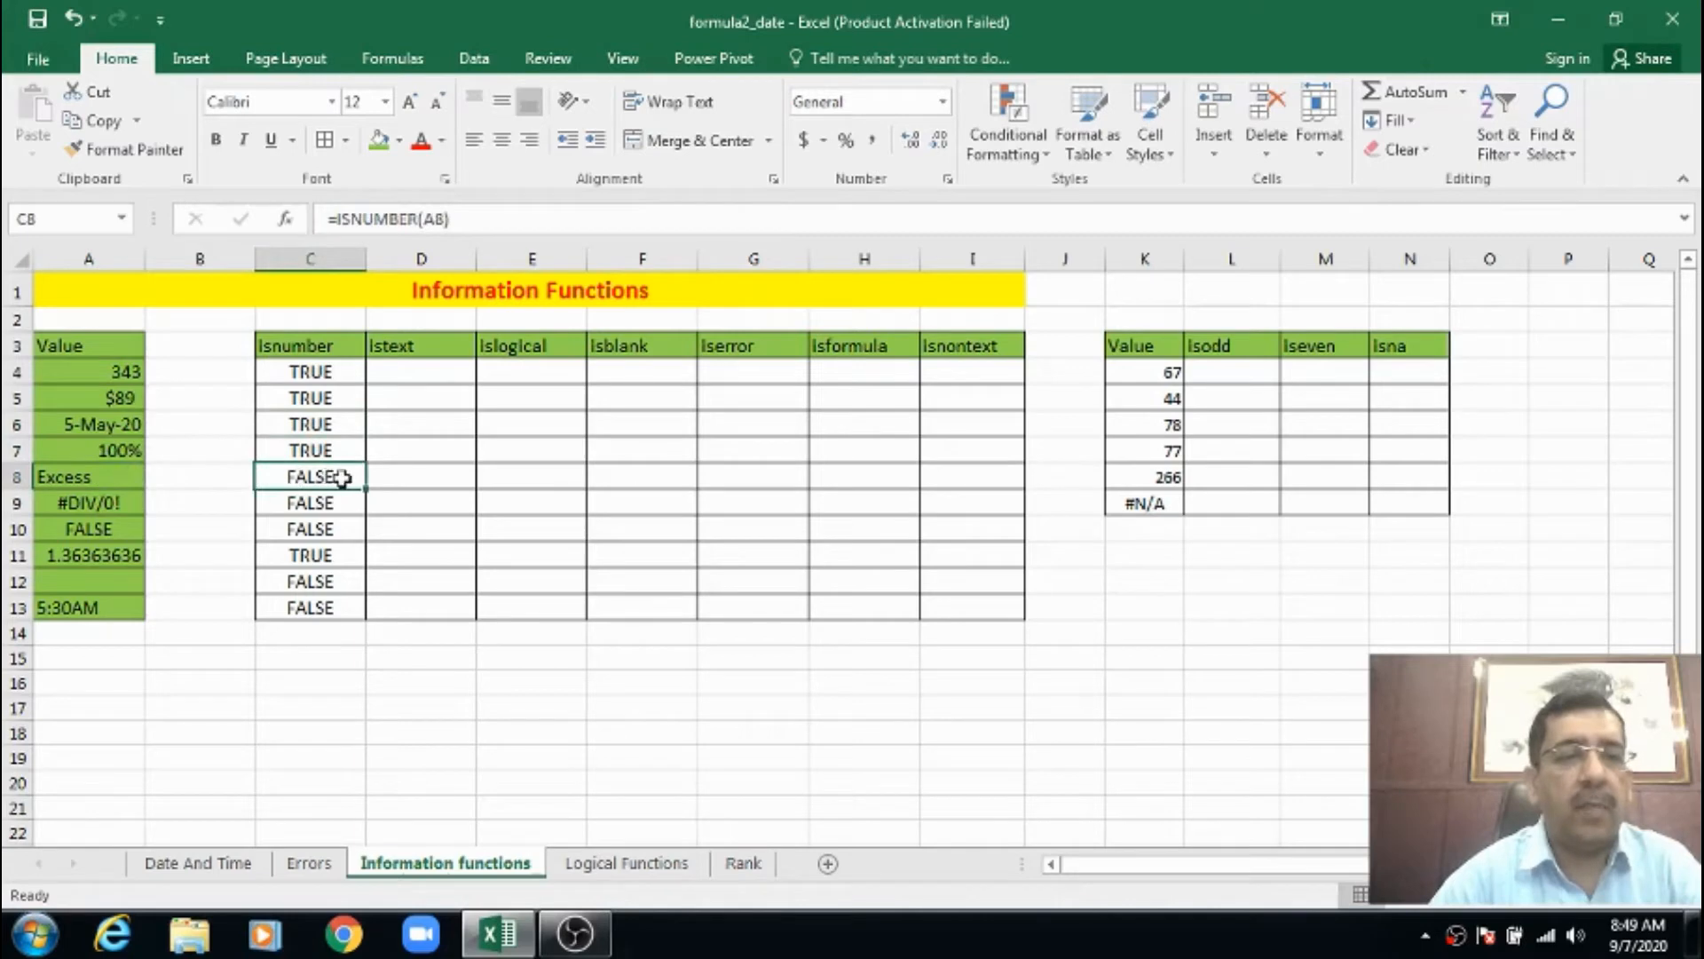
Check the Isnumber results in rows 9 to 13 against the corresponding values in column A.
{"action": "left_click", "coordinate": [133, 503]}
{"action": "left_click", "coordinate": [303, 502]}
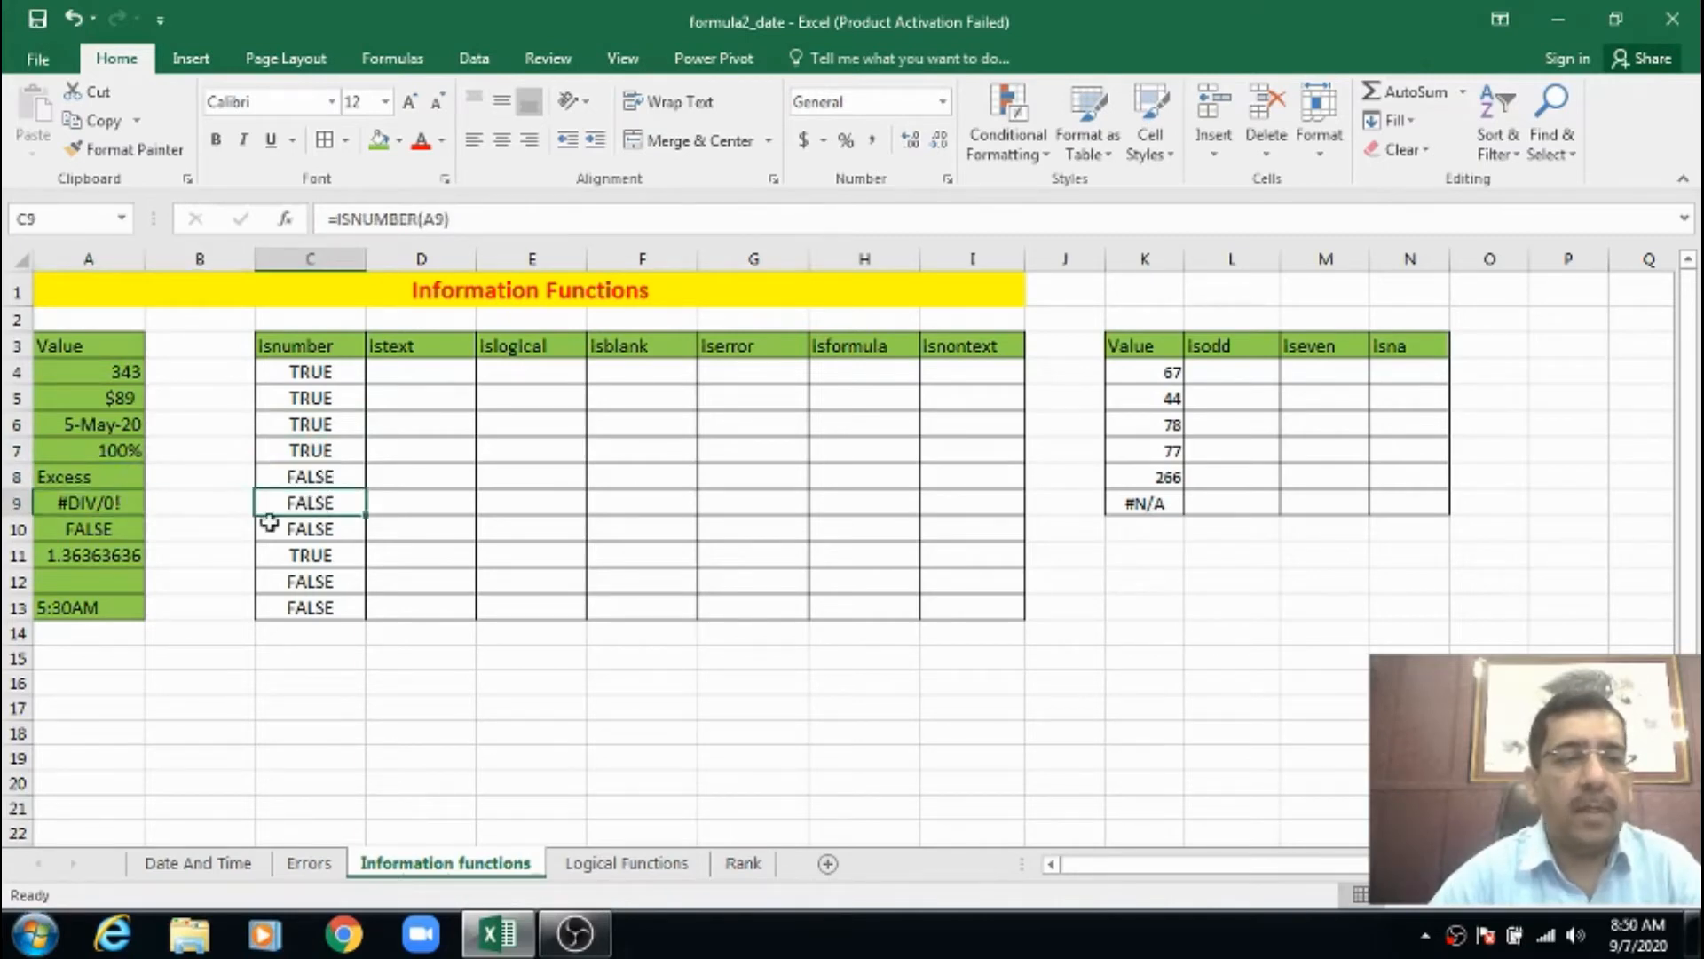
{"action": "left_click", "coordinate": [122, 527]}
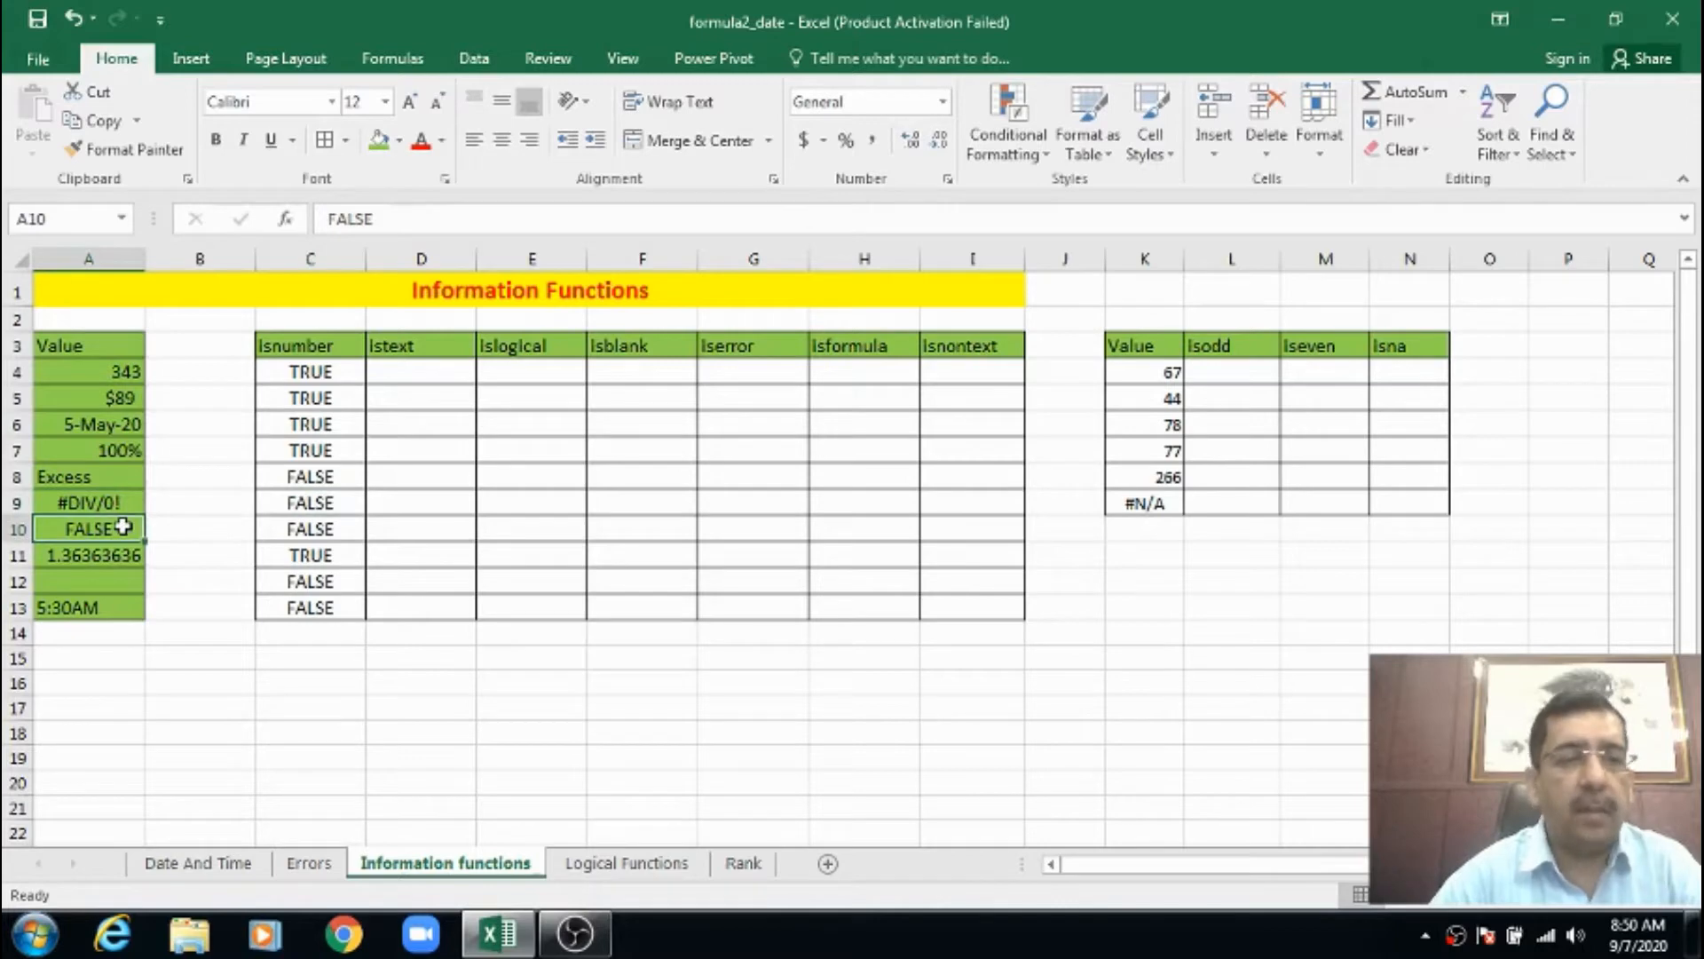
{"action": "left_click", "coordinate": [312, 528]}
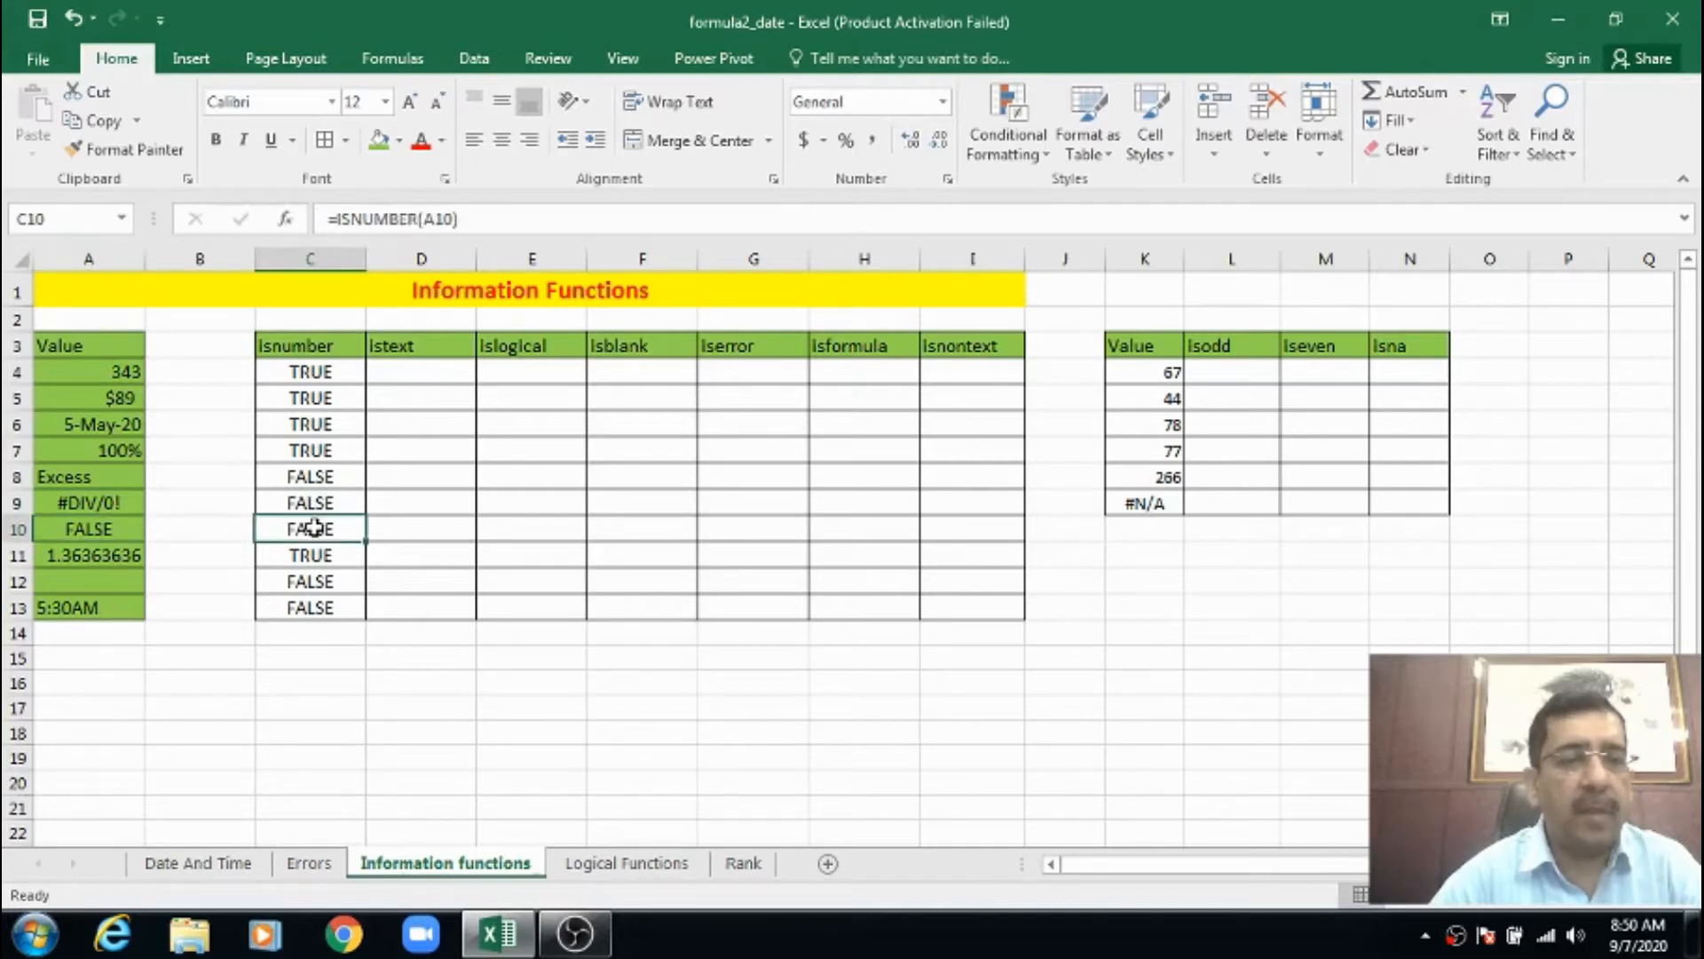
{"action": "left_click", "coordinate": [326, 556]}
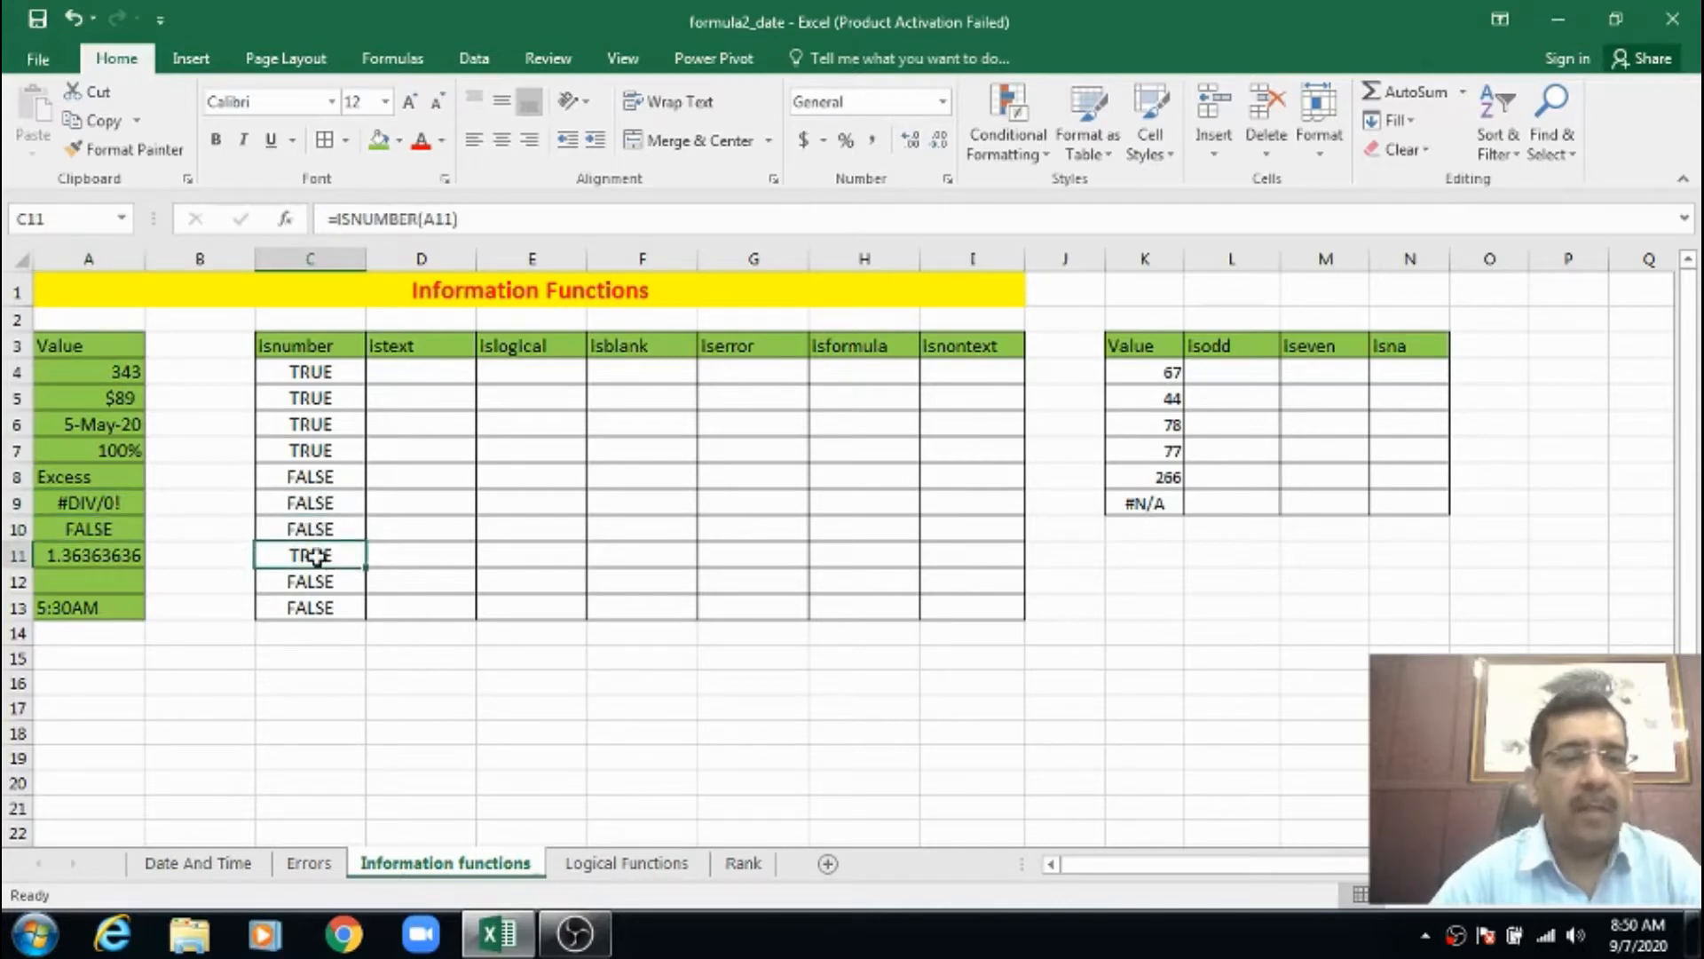
{"action": "left_click", "coordinate": [117, 582]}
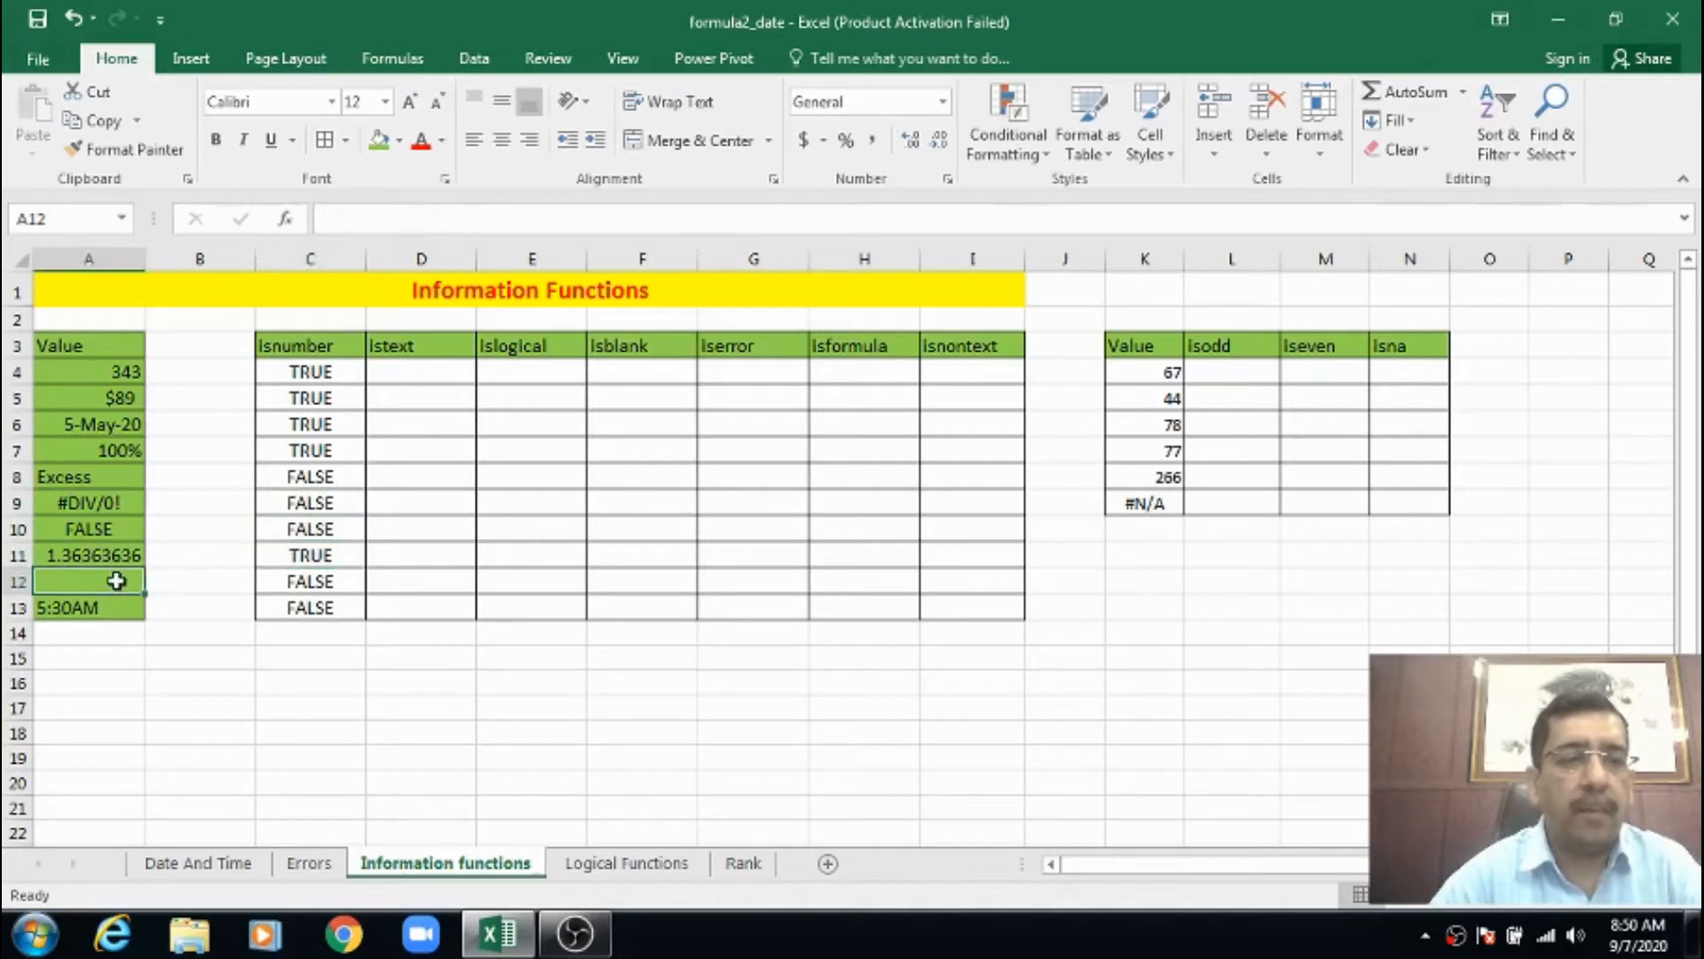
{"action": "left_click", "coordinate": [306, 573]}
{"action": "left_click", "coordinate": [97, 611]}
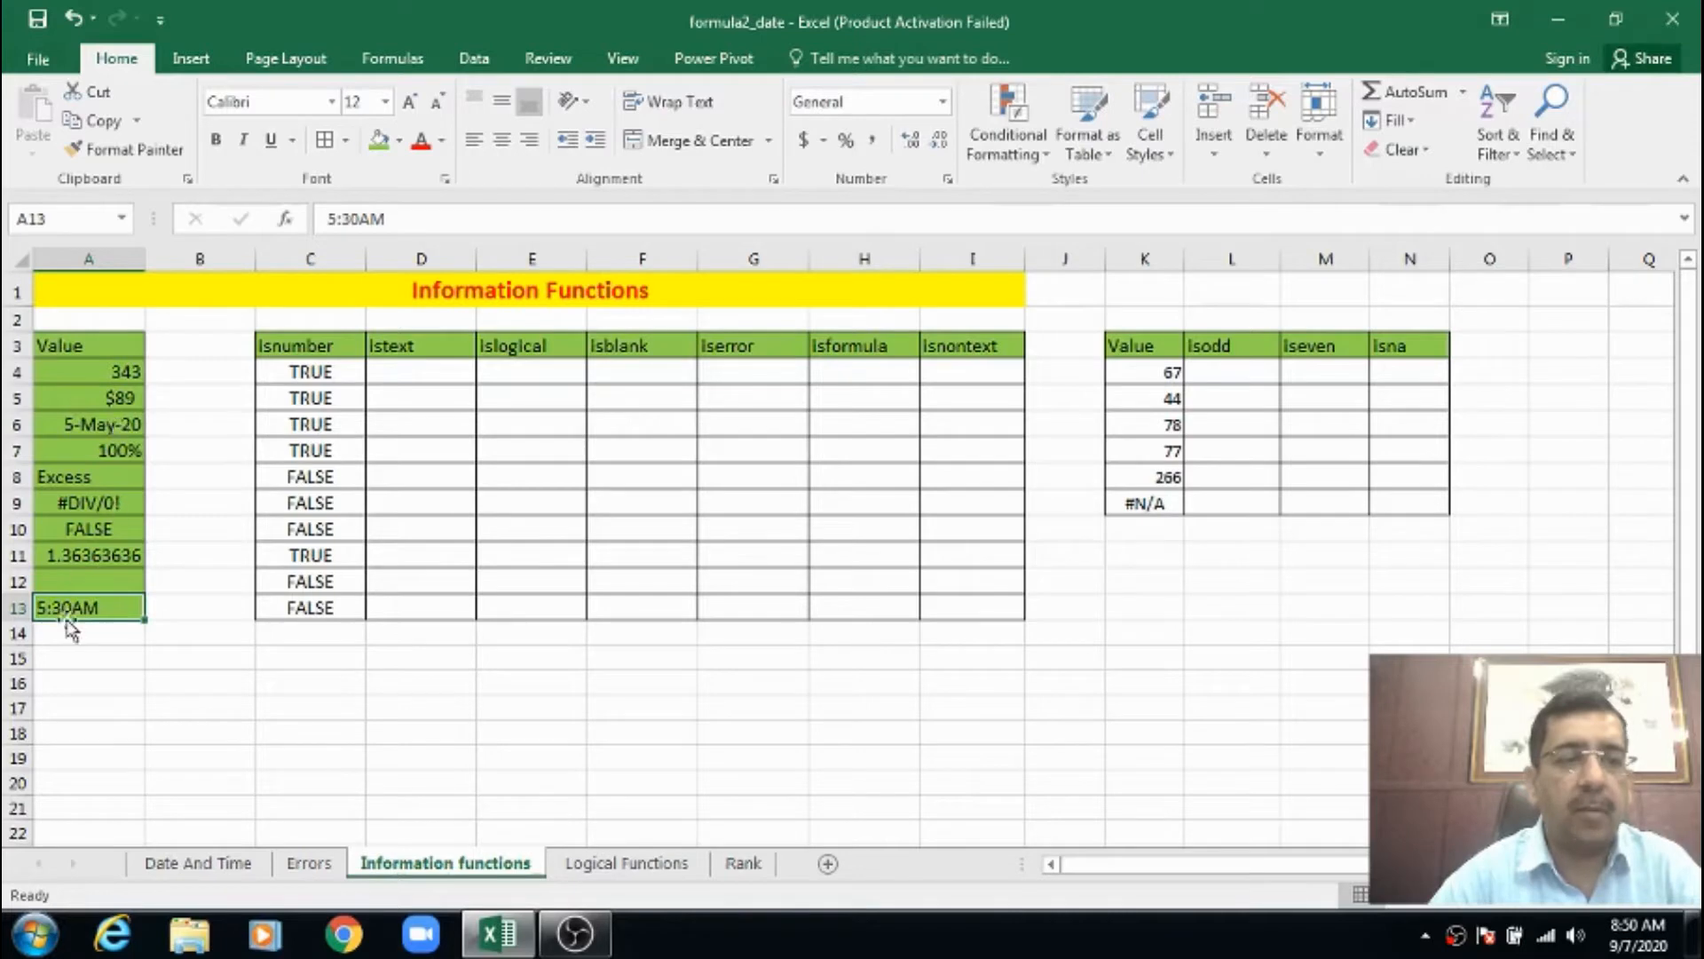
{"action": "left_click", "coordinate": [310, 608]}
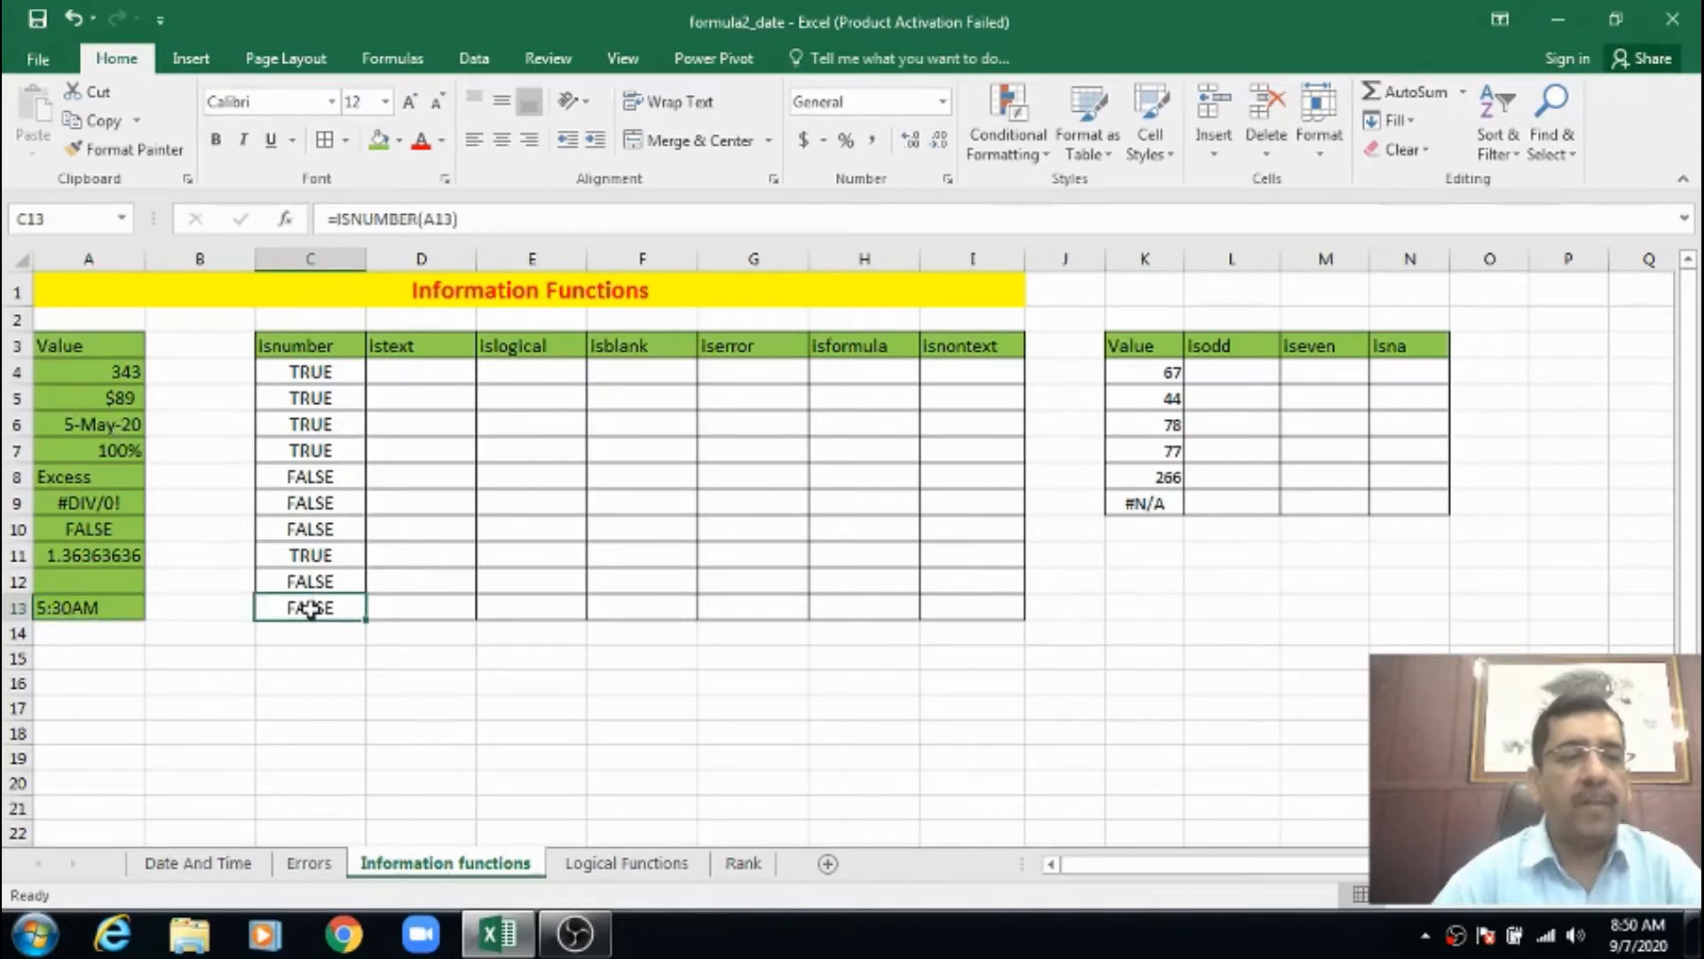
Enter the formula =ISTEXT(A4) in cell D4 of the Istext column.
{"action": "left_click", "coordinate": [430, 379]}
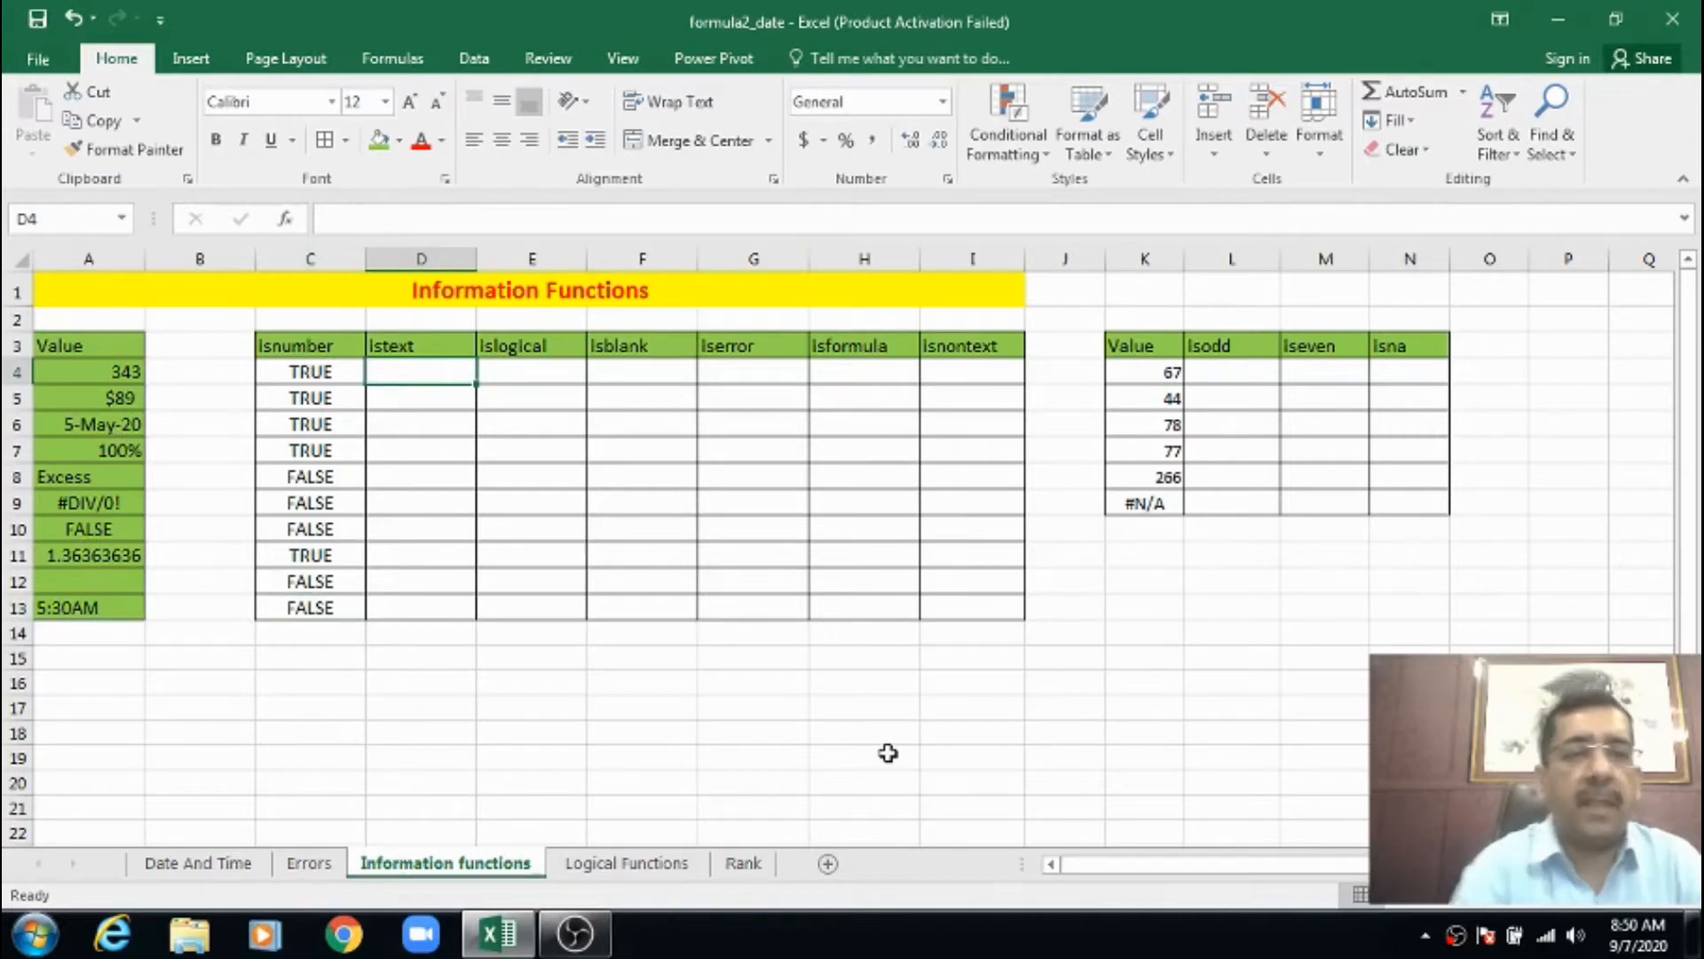
{"action": "type", "text": "=Is"}
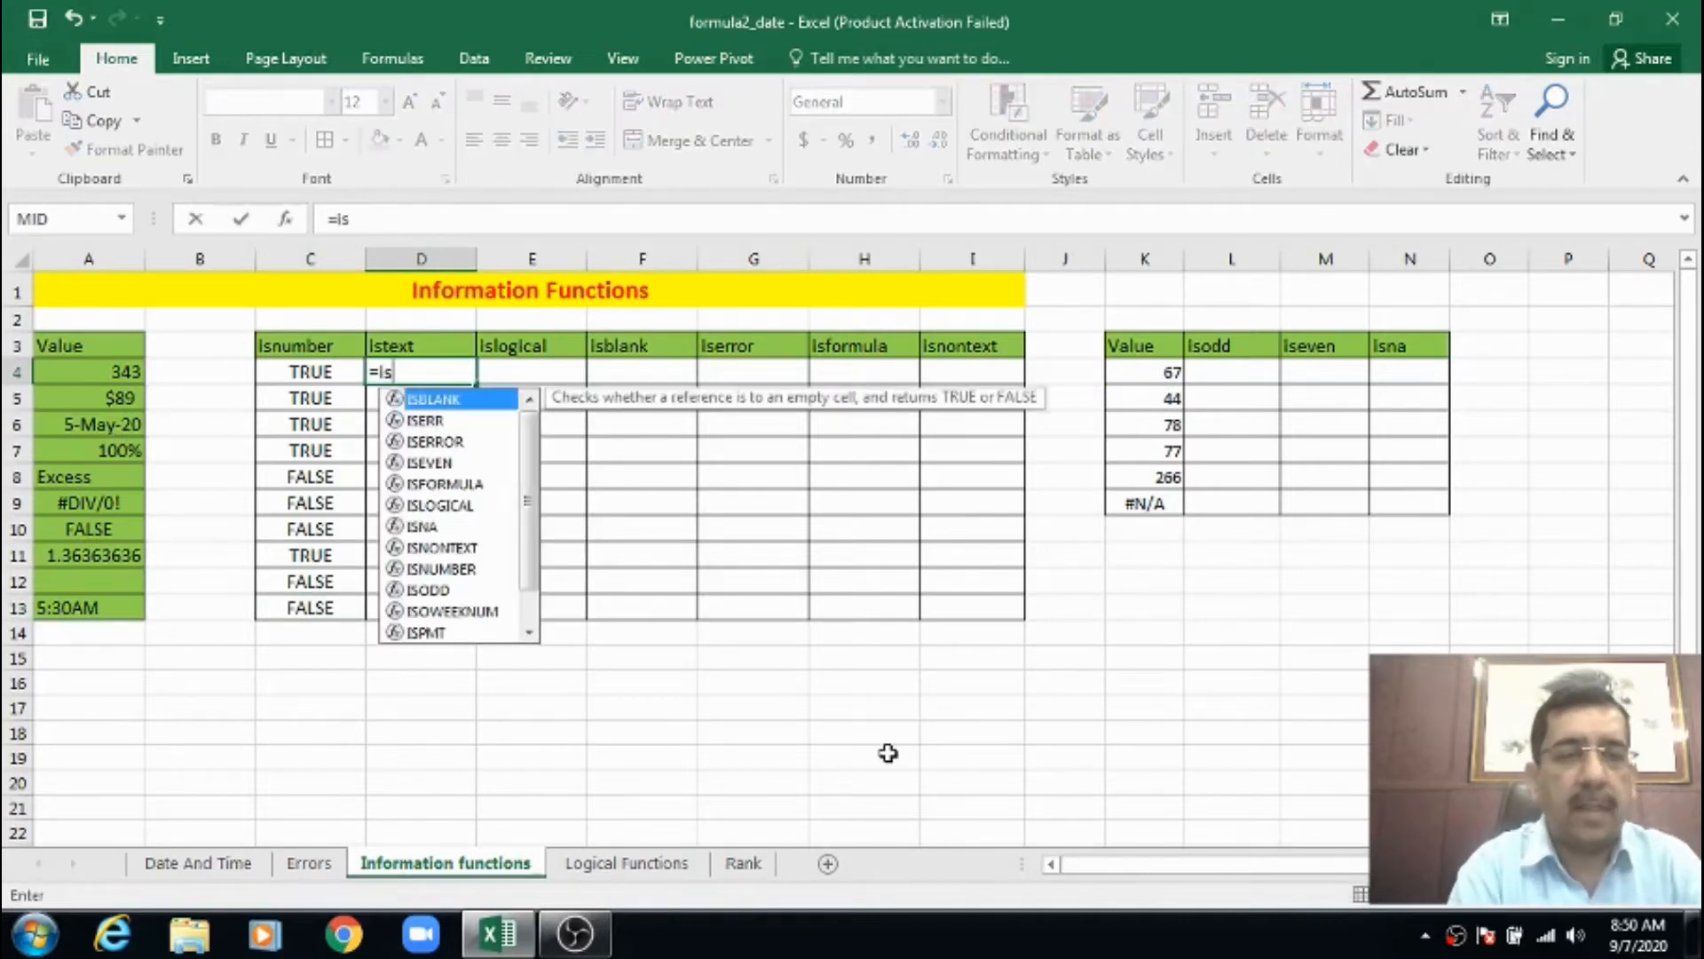
{"action": "type", "text": "te"}
{"action": "key", "text": "Tab"}
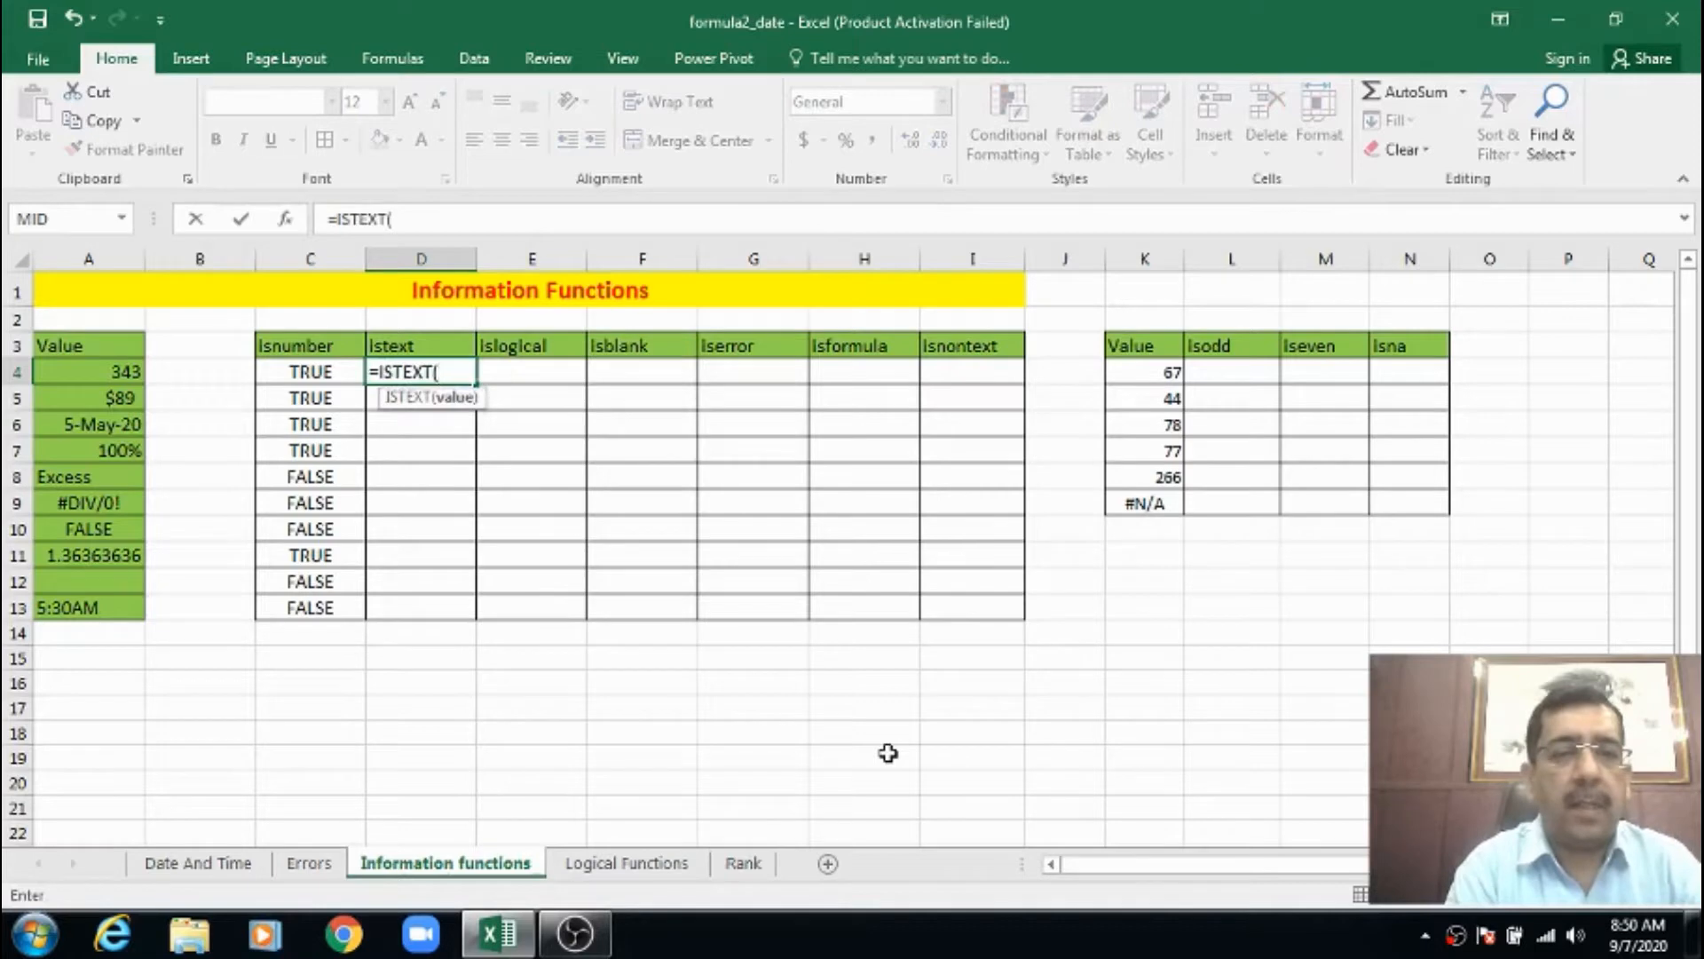
{"action": "type", "text": "a"}
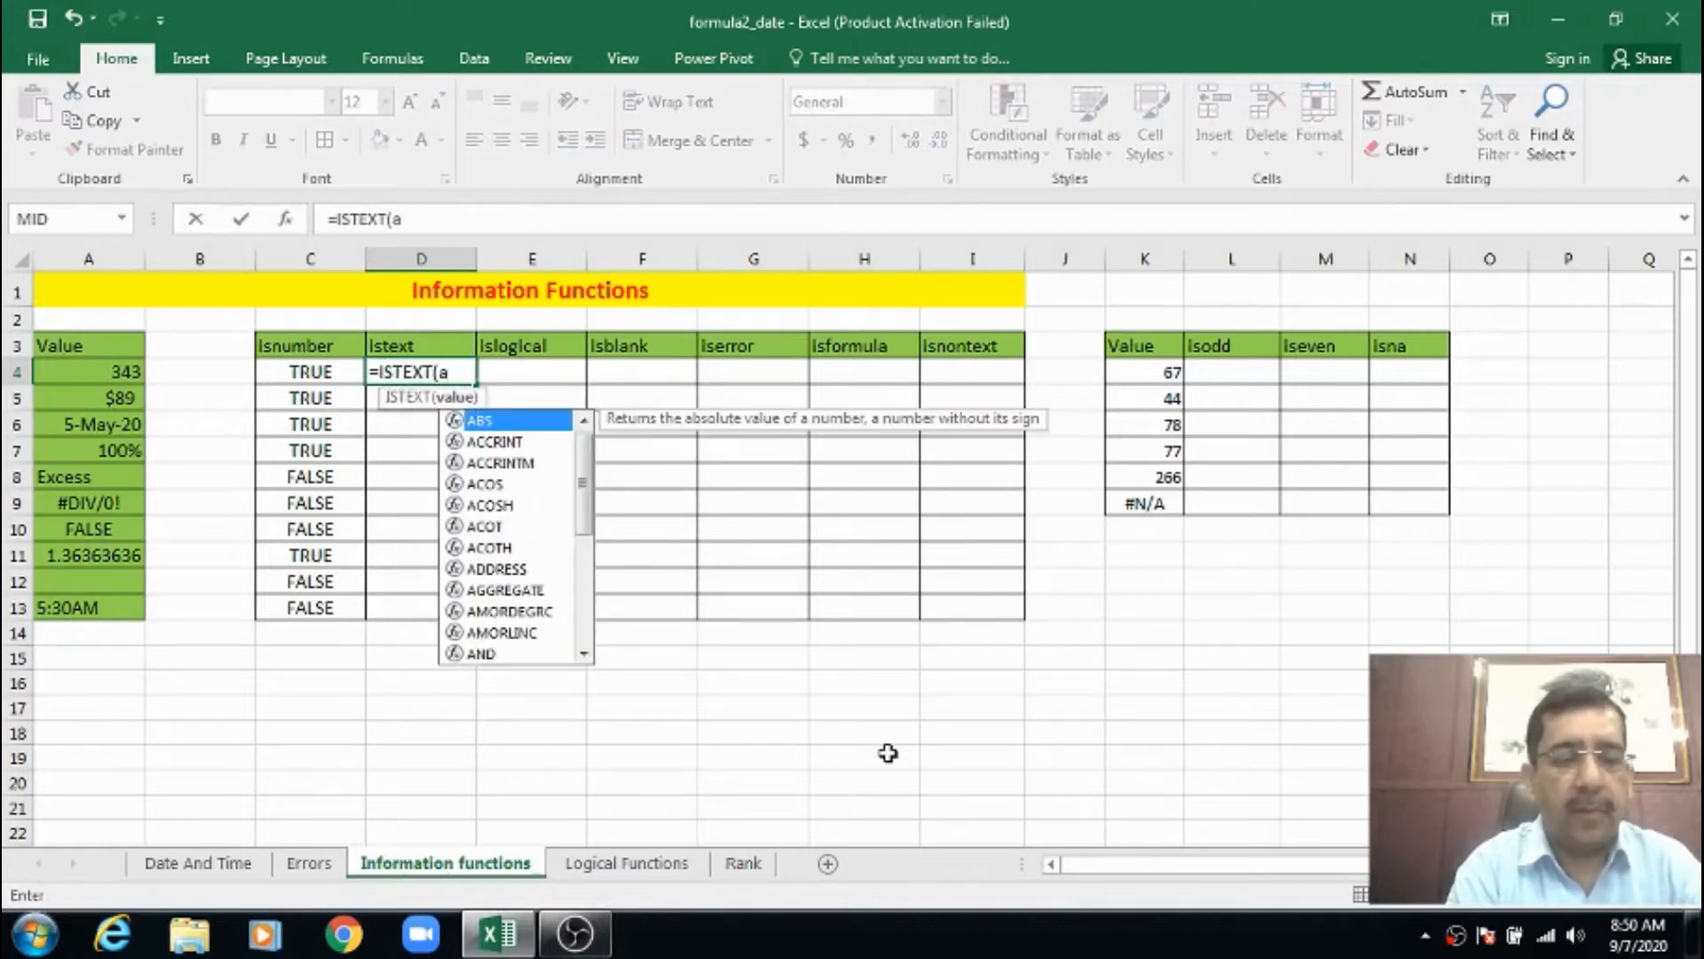
{"action": "type", "text": "4"}
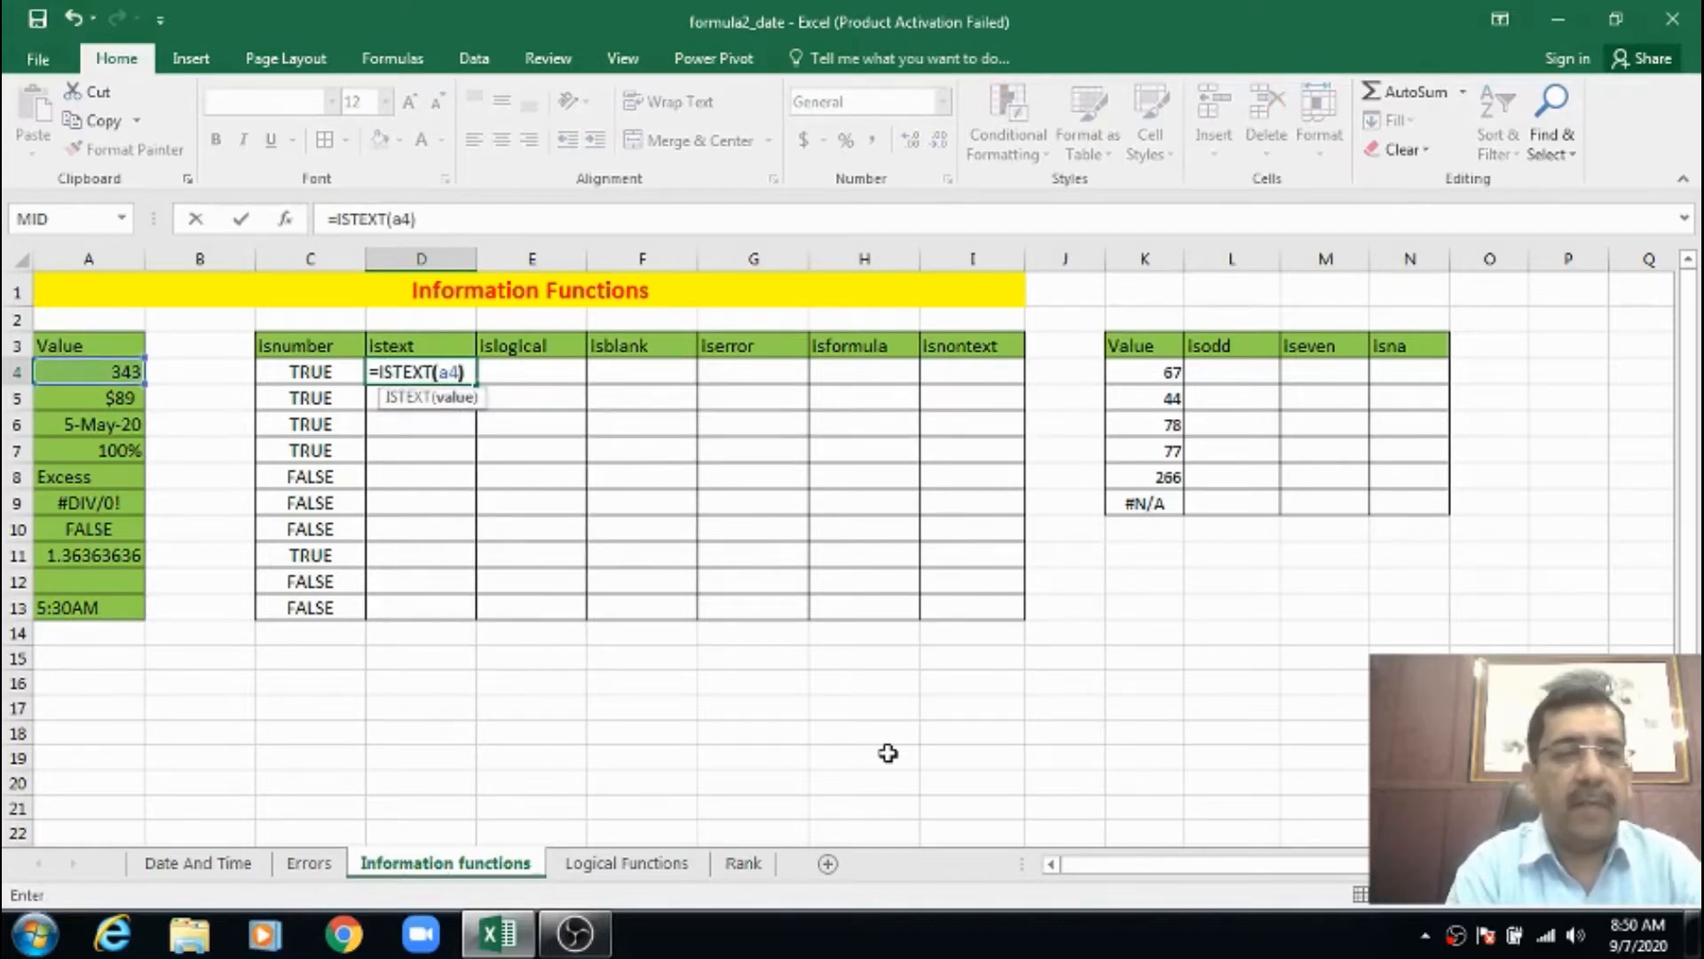
{"action": "type", "text": ")"}
{"action": "key", "text": "Return"}
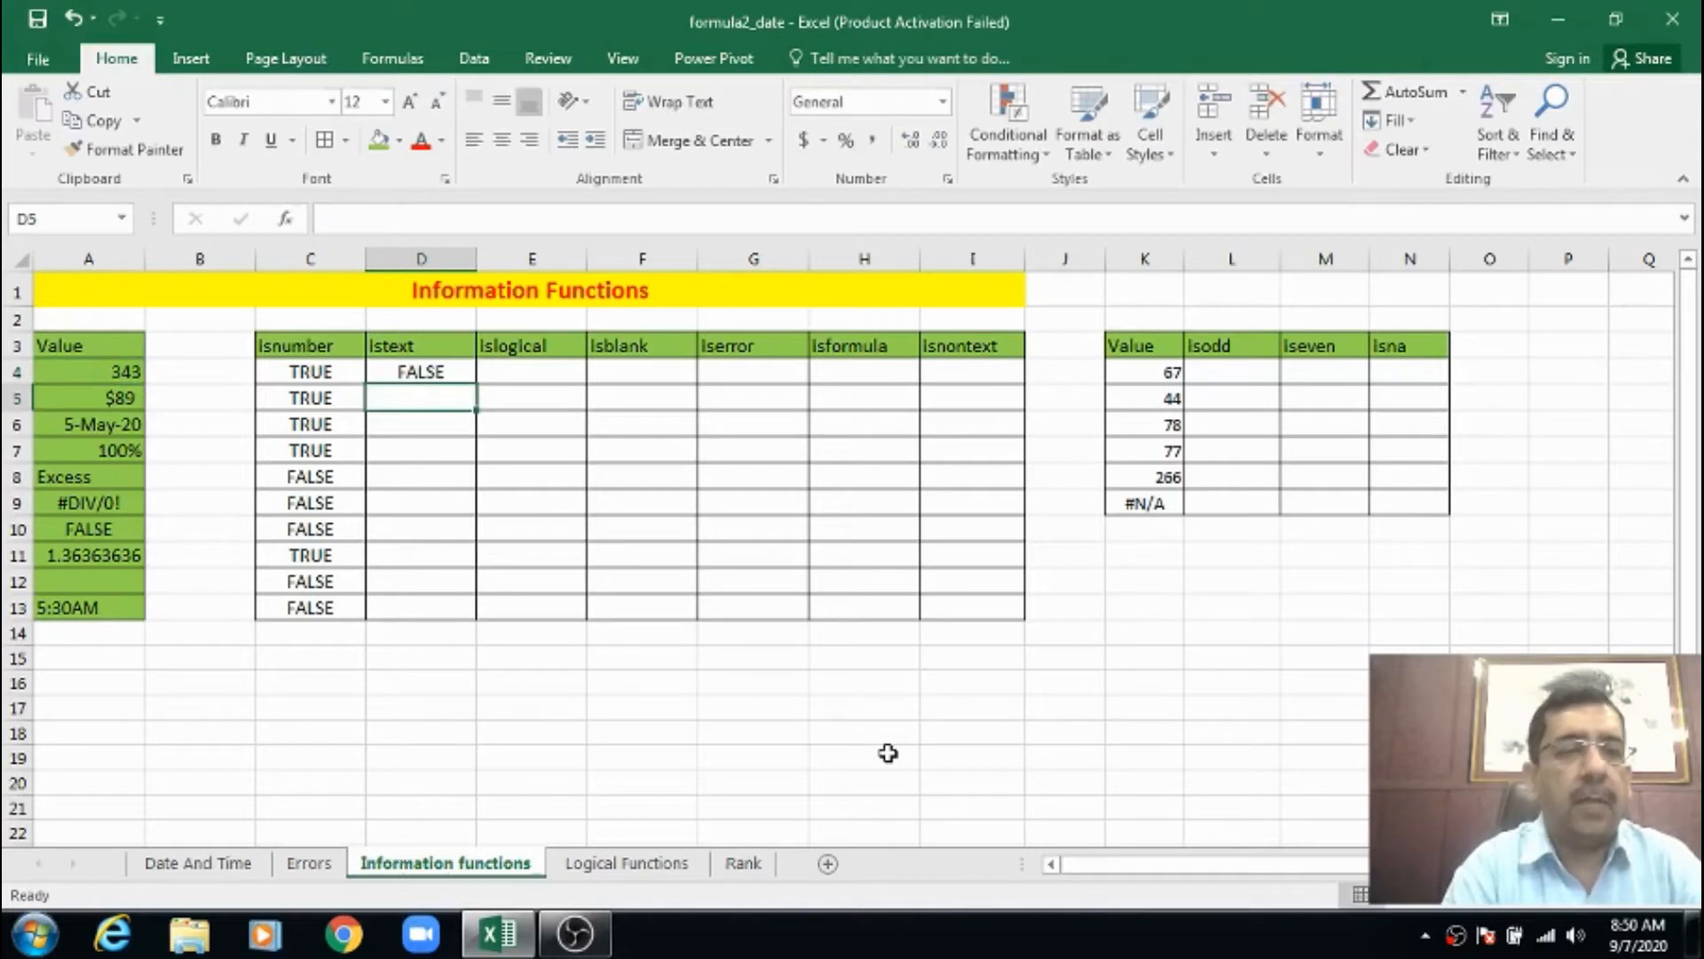
Compare the ISTEXT formula and its result in D4 with the source value in A4.
{"action": "key", "text": "Up"}
{"action": "key", "text": "Left"}
{"action": "key", "text": "Left"}
{"action": "key", "text": "Left"}
{"action": "key", "text": "Right"}
{"action": "key", "text": "Right"}
{"action": "key", "text": "Right"}
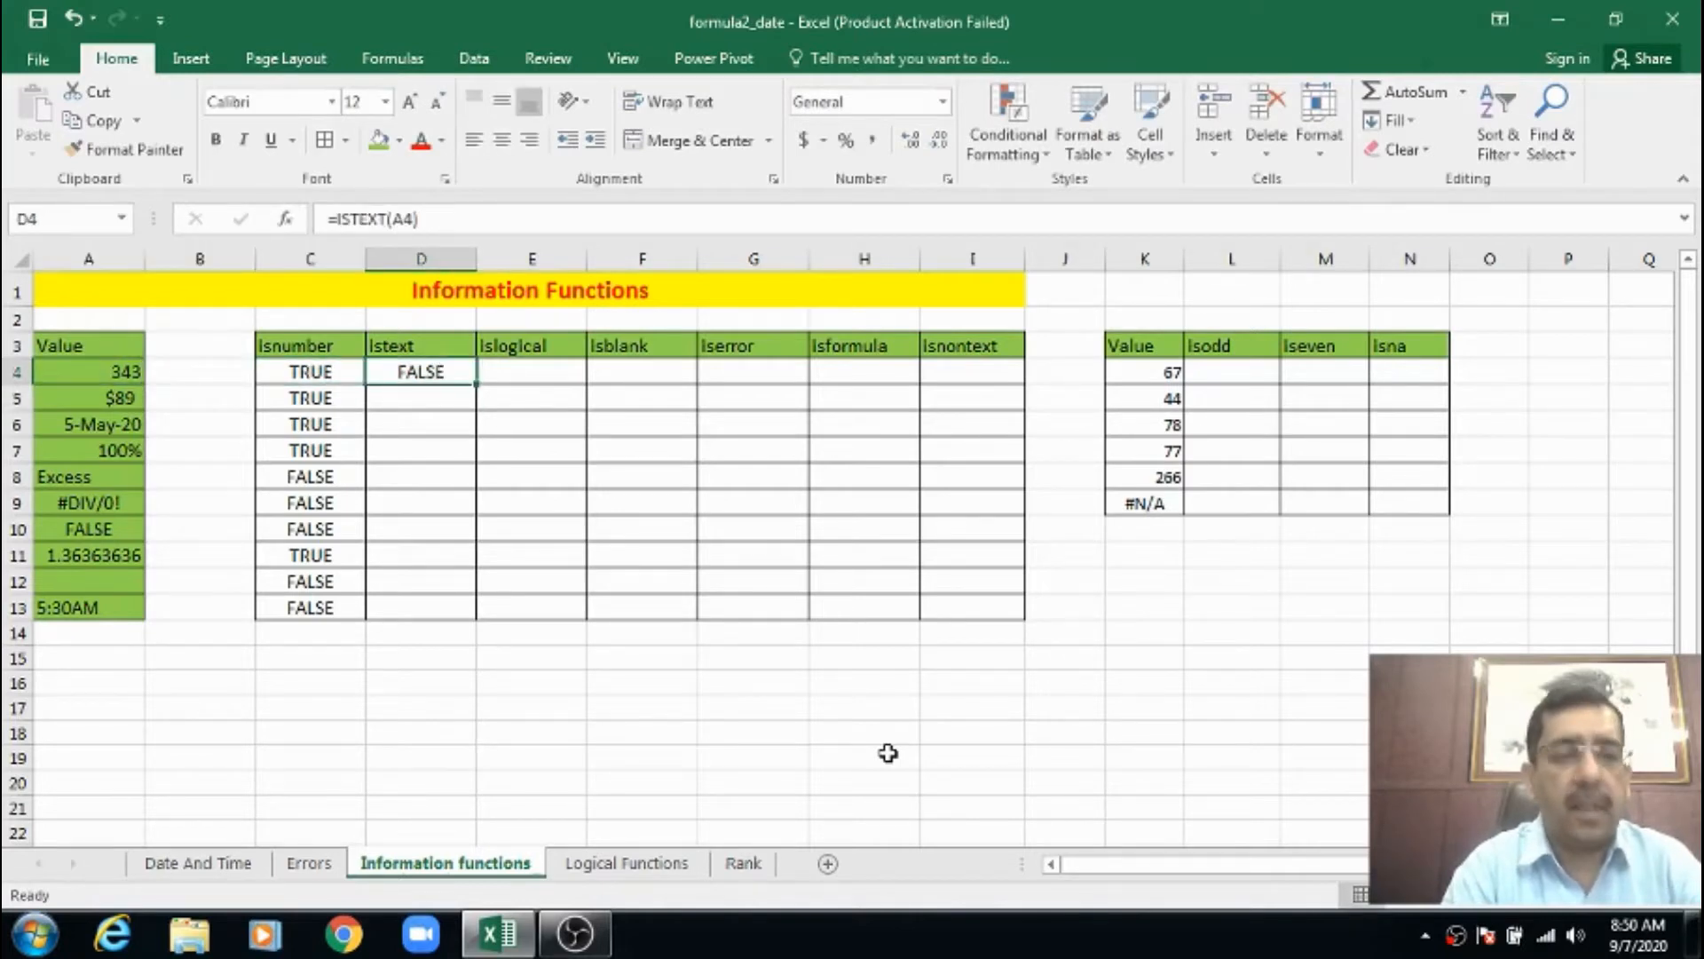
Fill the ISTEXT formula from D4 down through D13.
{"action": "key", "text": "shift+Down"}
{"action": "key", "text": "shift+Down"}
{"action": "key", "text": "shift+Down"}
{"action": "key", "text": "shift+Down"}
{"action": "key", "text": "shift+Down"}
{"action": "key", "text": "shift+Down"}
{"action": "key", "text": "shift+Down"}
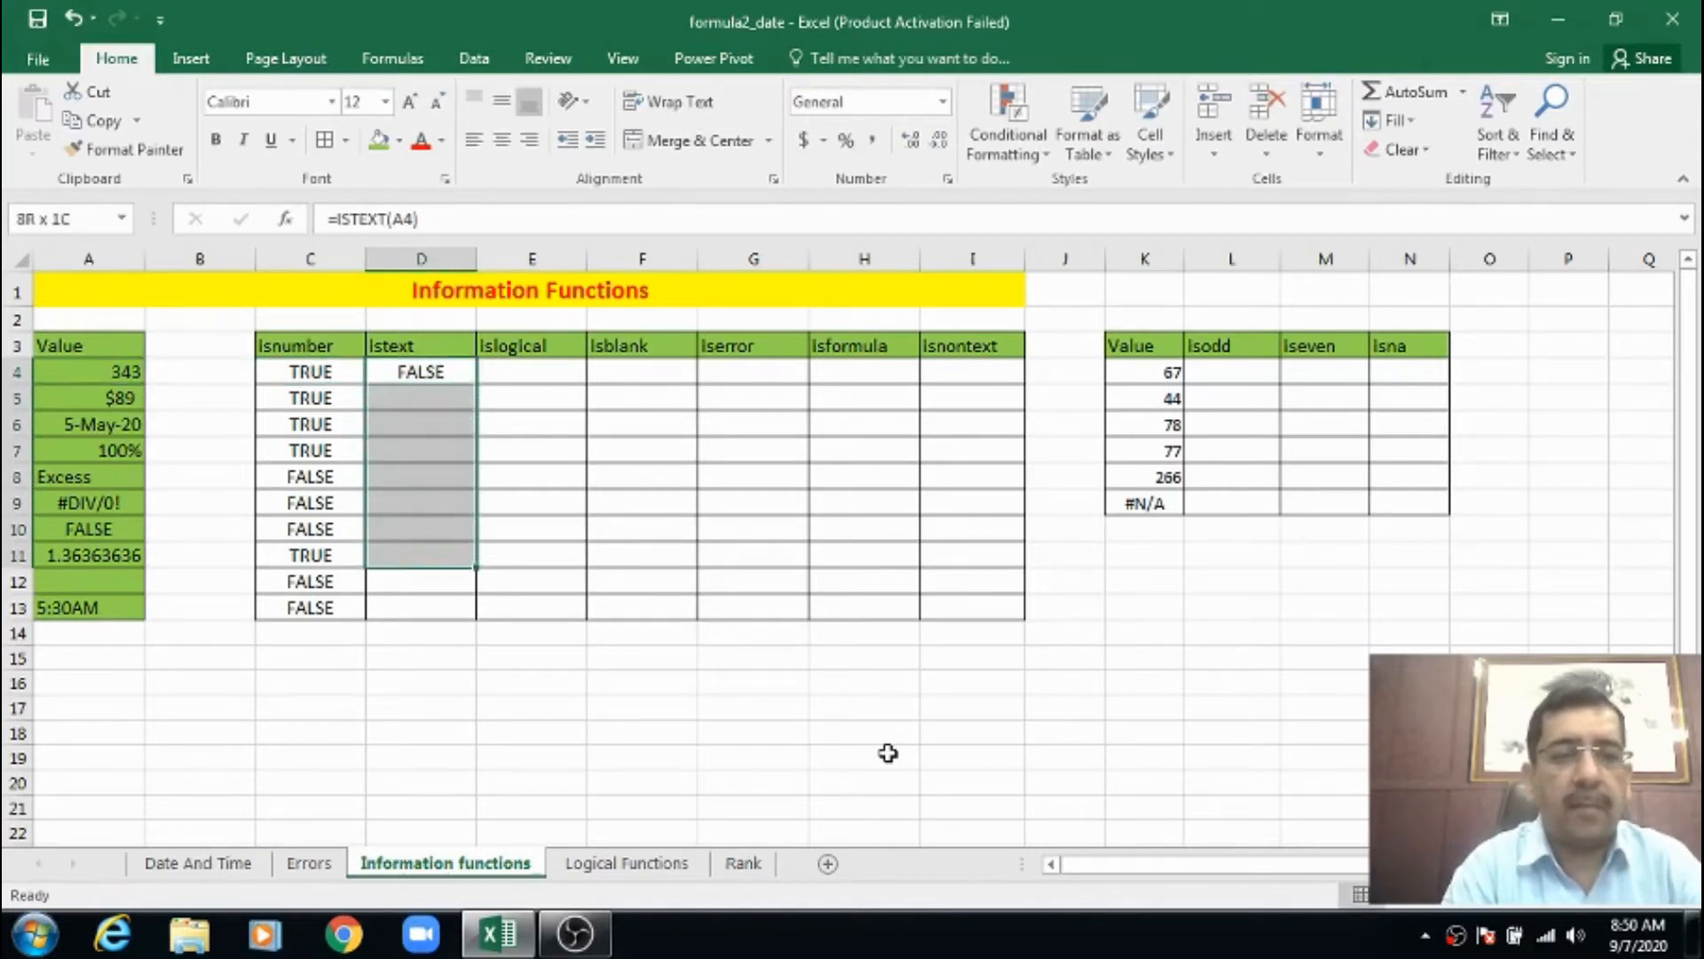
{"action": "key", "text": "shift+Down"}
{"action": "key", "text": "shift+Down"}
{"action": "key", "text": "ctrl+d"}
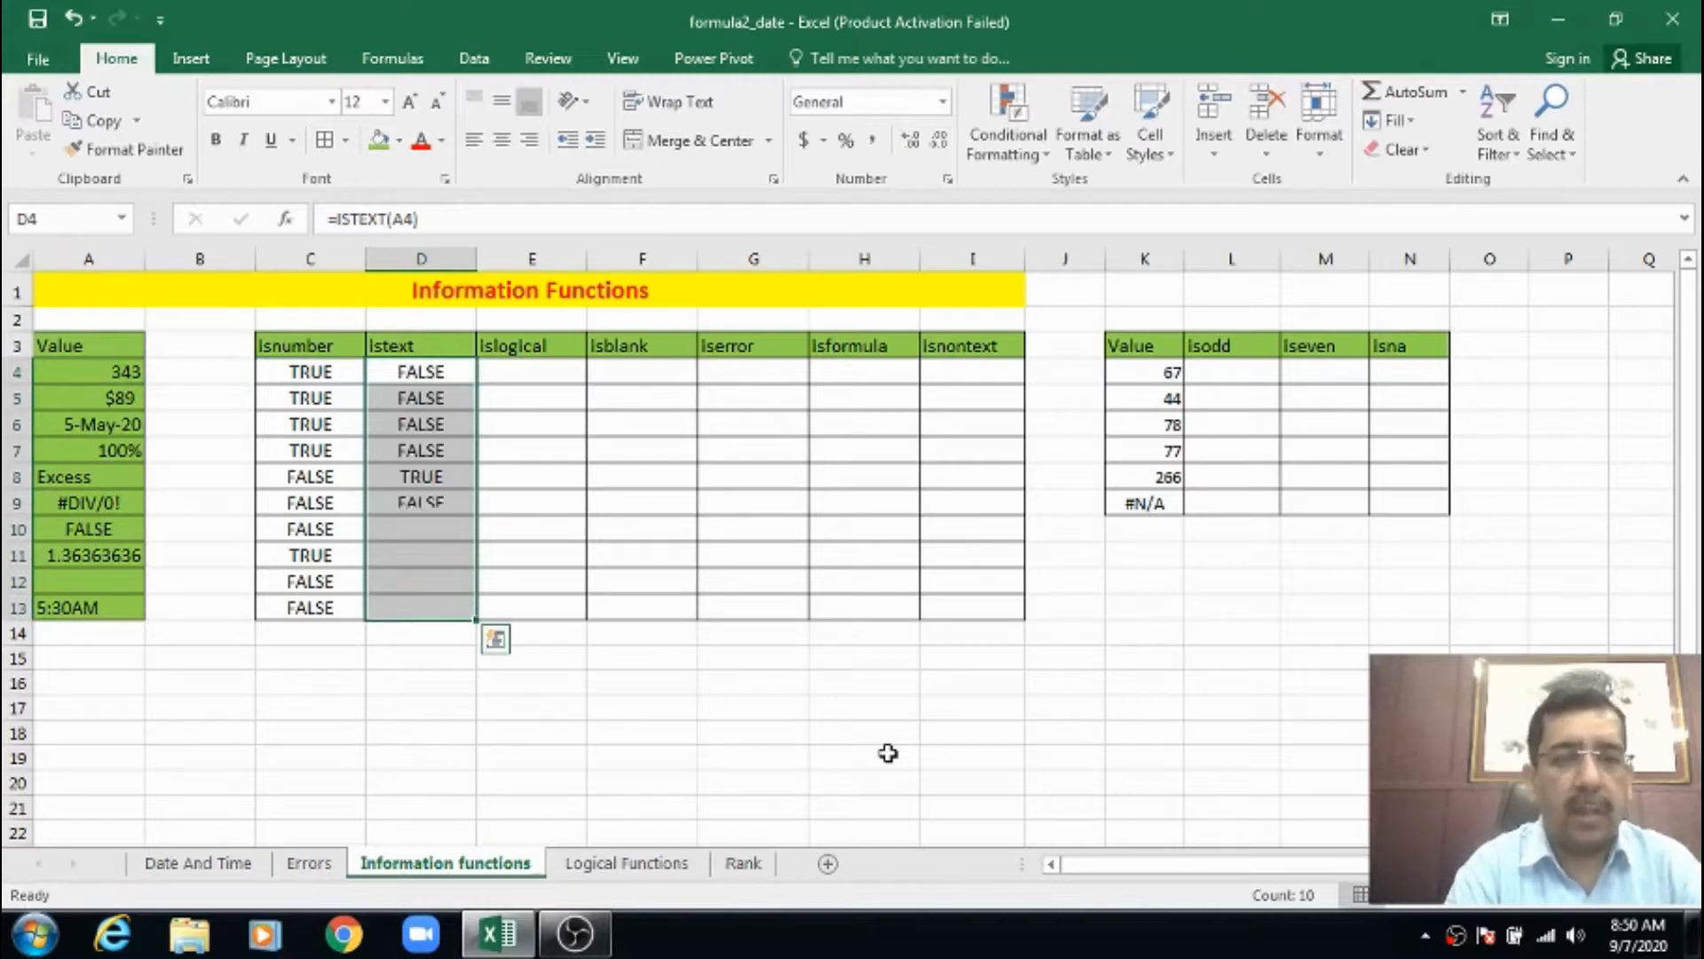
Check the Istext results from row 4 down to row 13 against the values in column A.
{"action": "key", "text": "Left"}
{"action": "key", "text": "Right"}
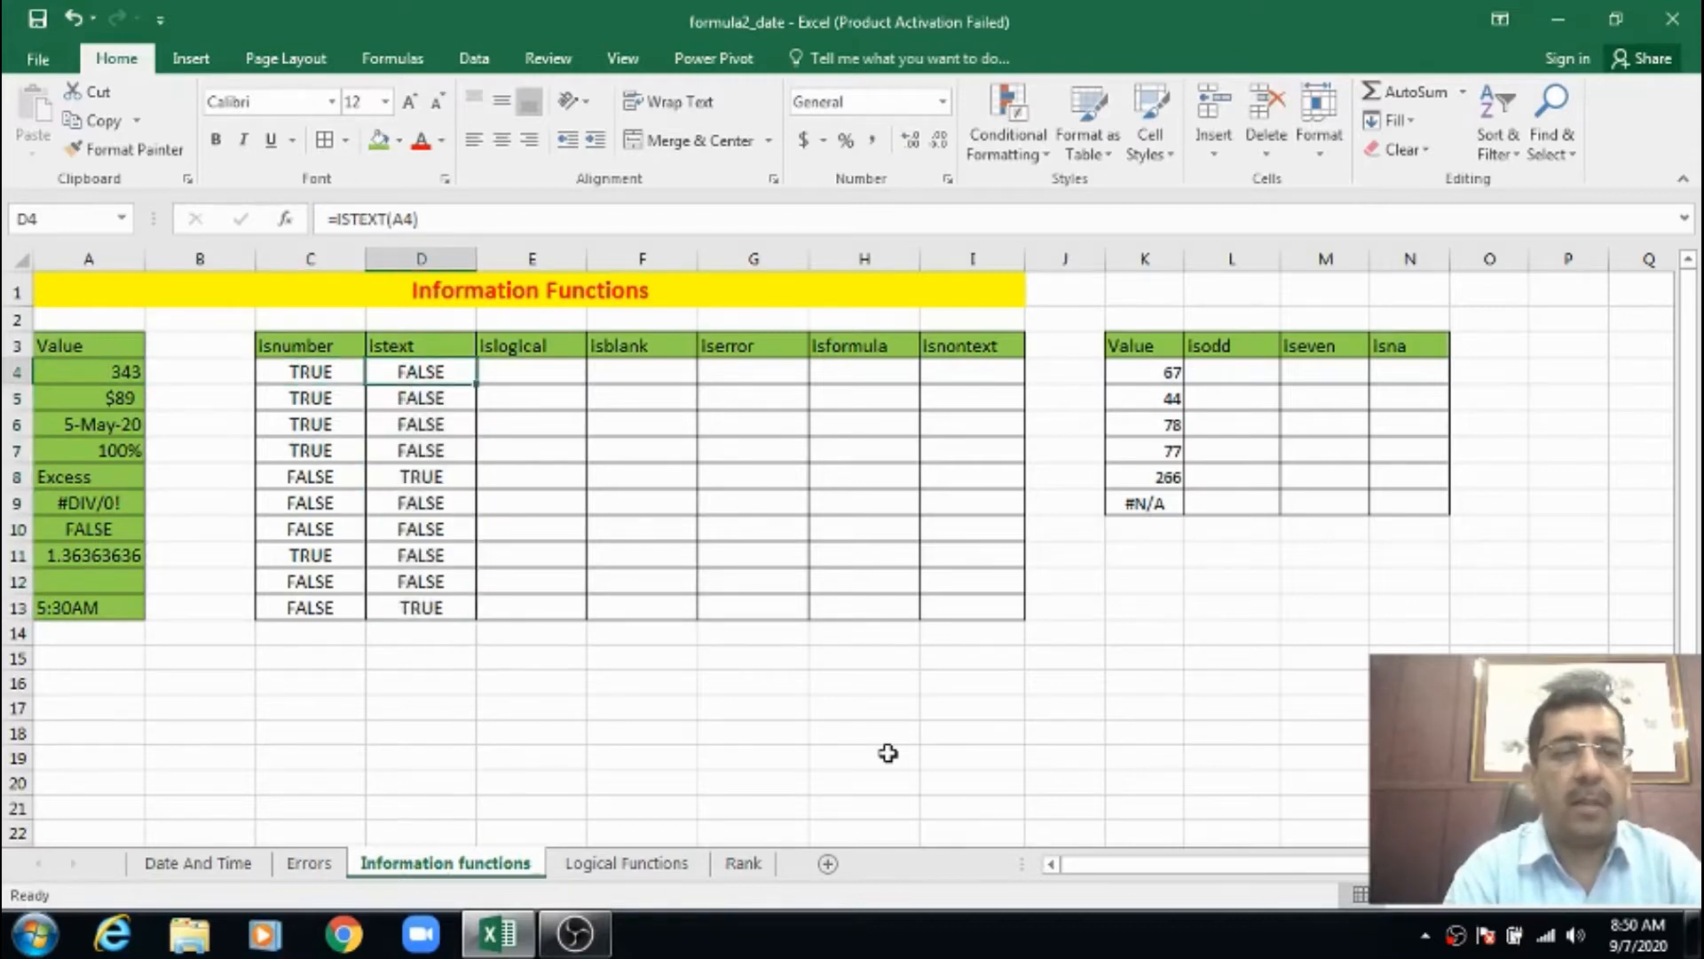
{"action": "key", "text": "Left"}
{"action": "key", "text": "Left"}
{"action": "key", "text": "Left"}
{"action": "key", "text": "Right"}
{"action": "key", "text": "Right"}
{"action": "key", "text": "Right"}
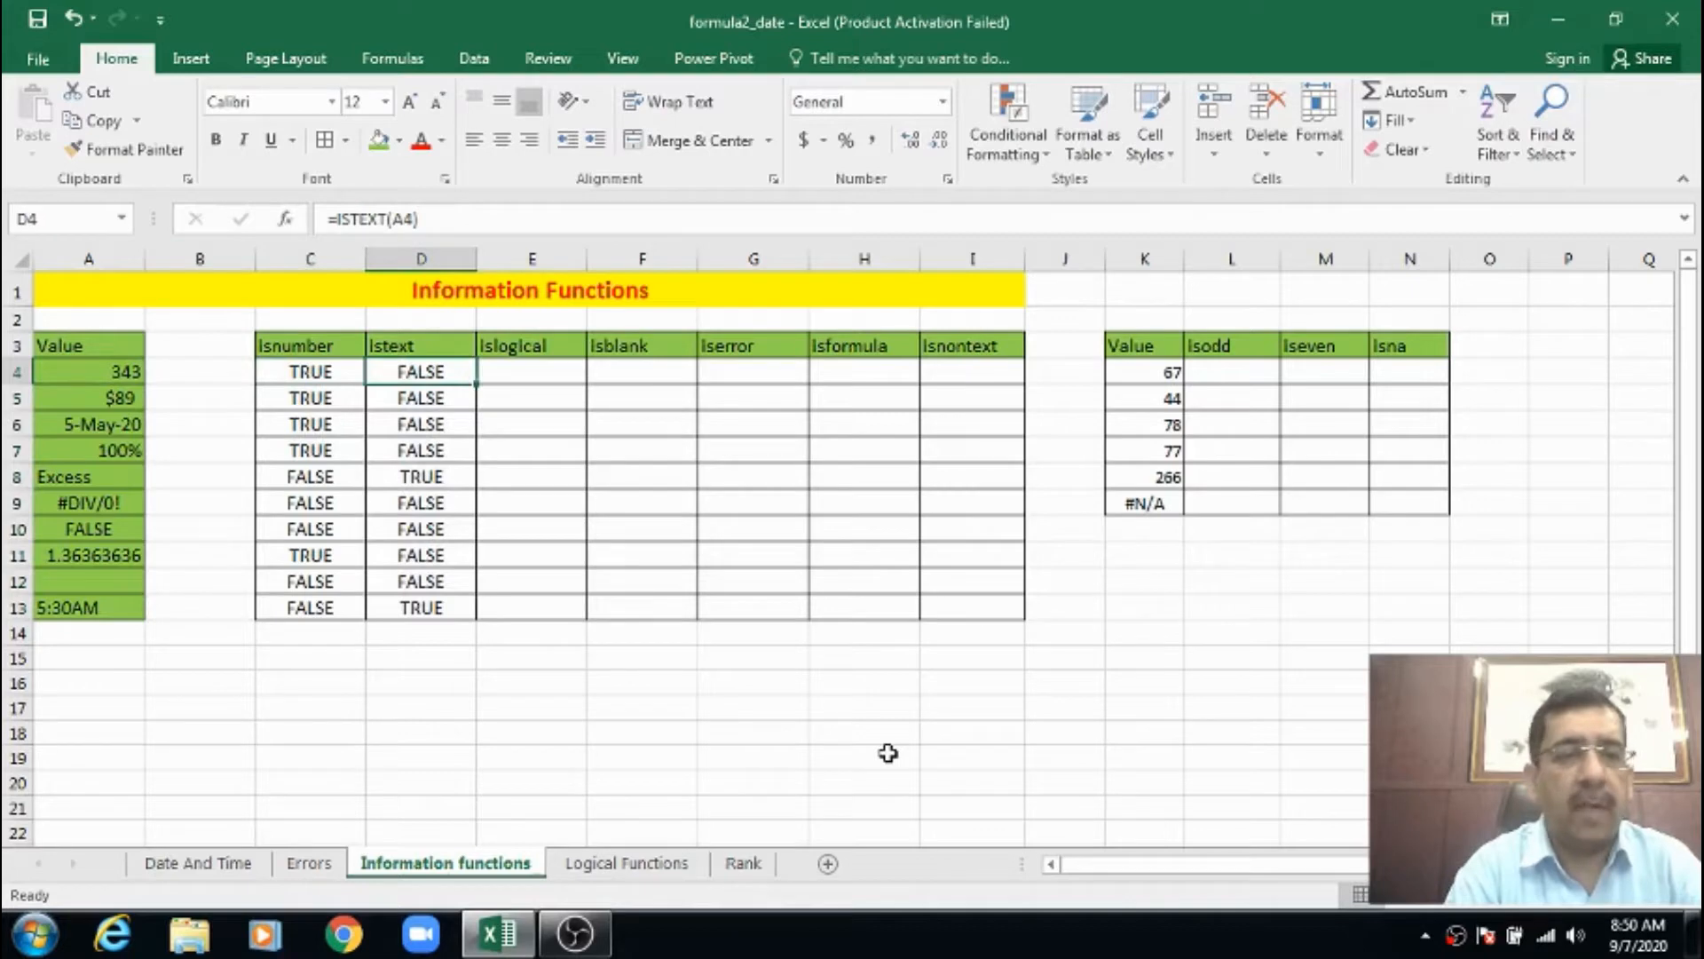
{"action": "key", "text": "Down"}
{"action": "key", "text": "Down"}
{"action": "key", "text": "Down"}
{"action": "key", "text": "Down"}
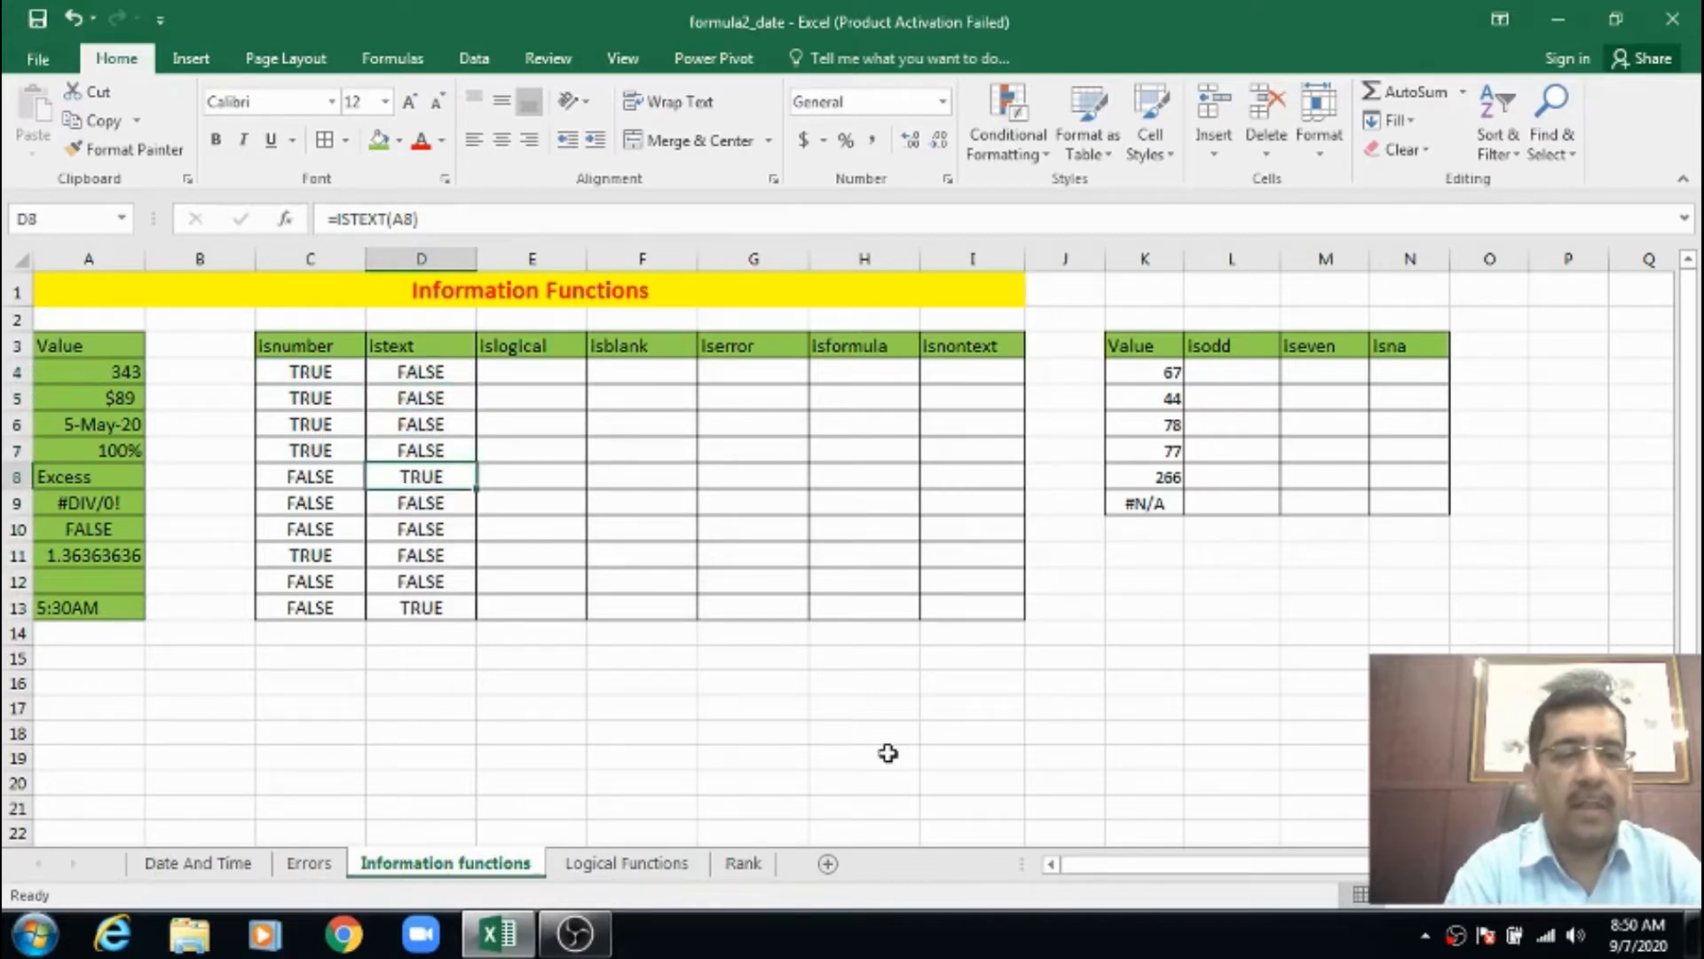
{"action": "key", "text": "Down"}
{"action": "key", "text": "Down"}
{"action": "key", "text": "Down"}
{"action": "key", "text": "Down"}
{"action": "key", "text": "Down"}
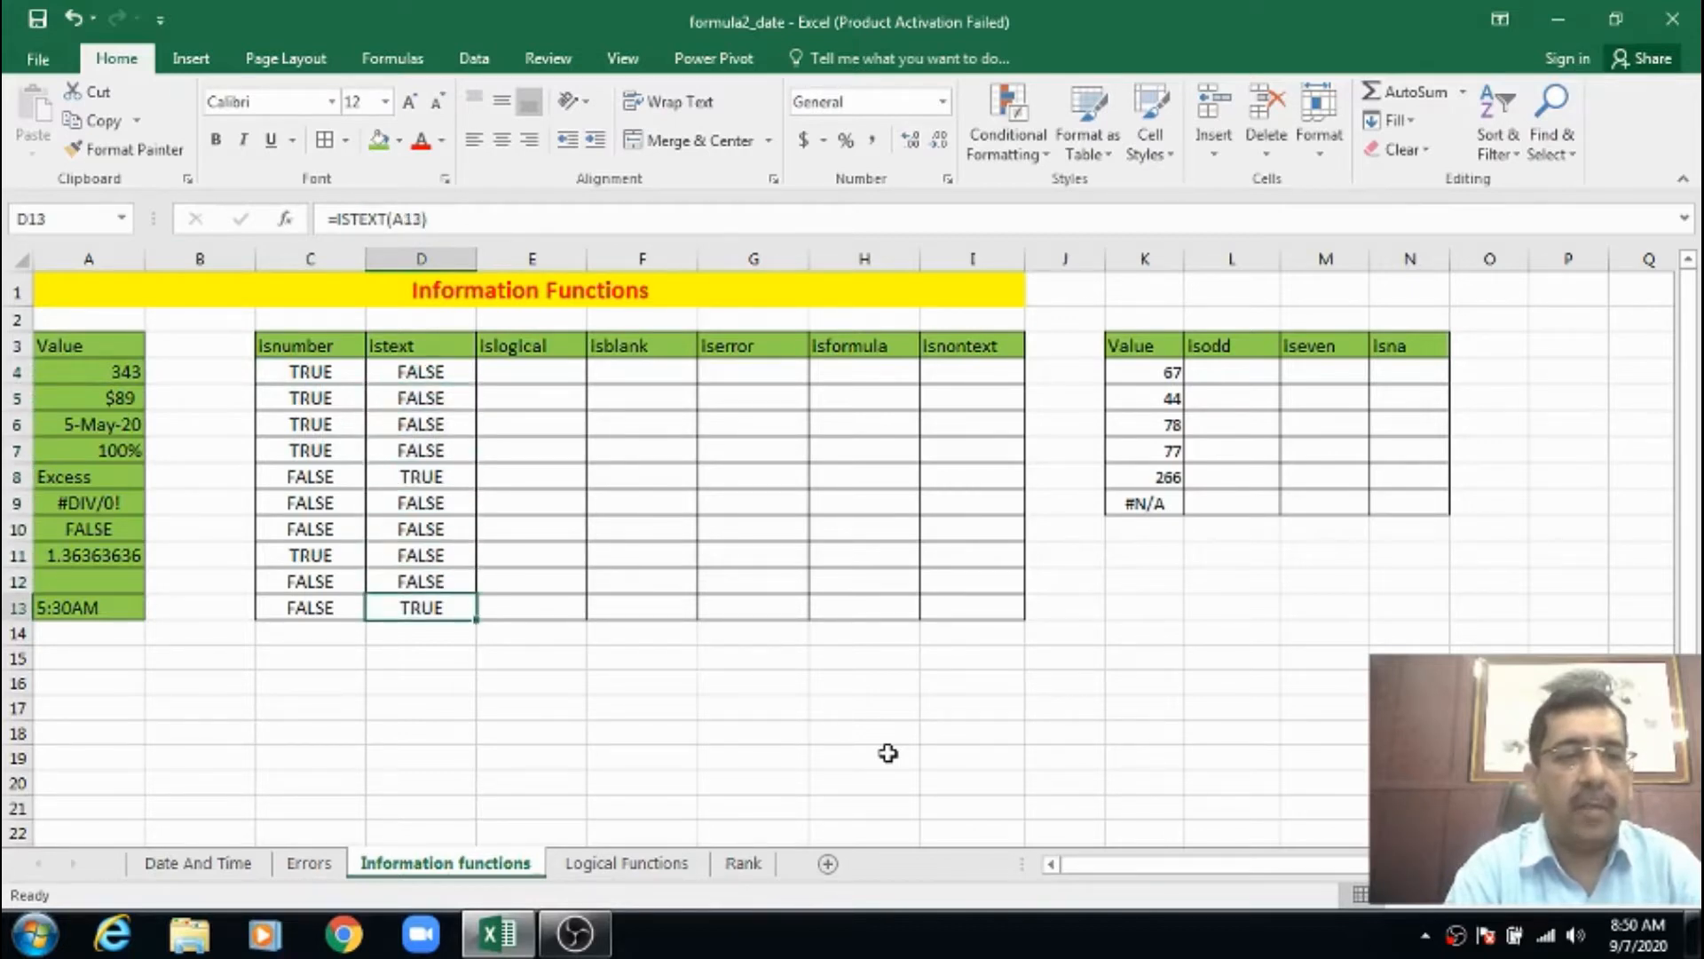
Compare the time entry in A13 with its ISTEXT result in D13.
{"action": "key", "text": "Left"}
{"action": "key", "text": "Left"}
{"action": "key", "text": "Left"}
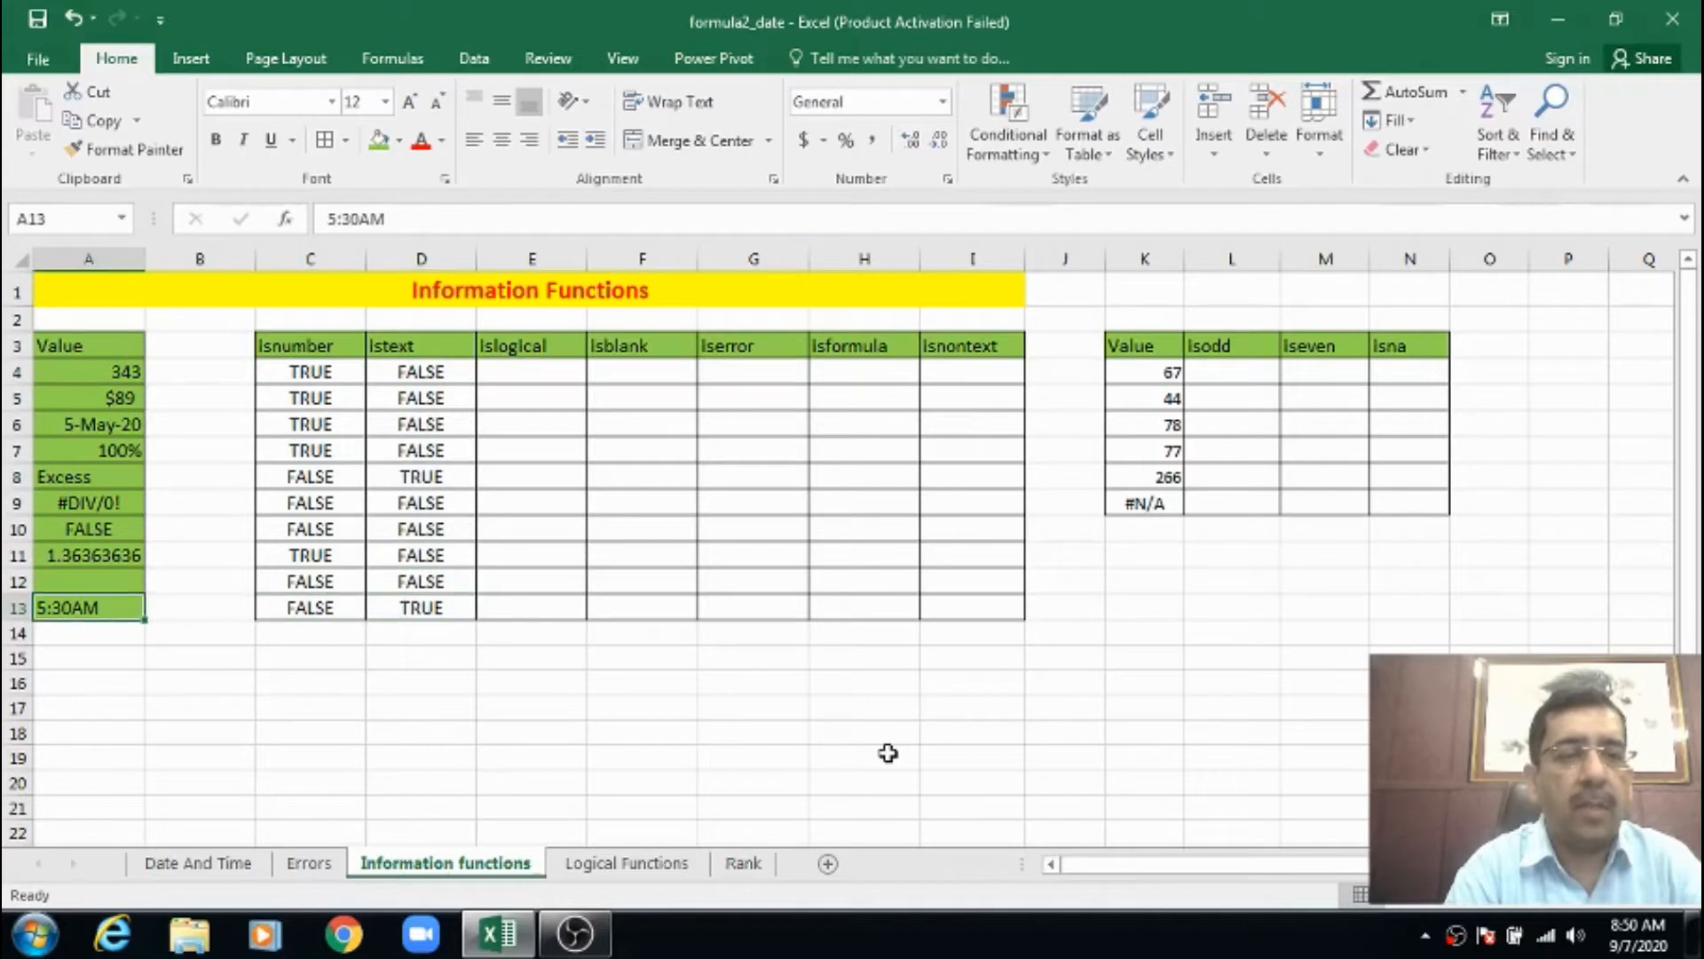
{"action": "key", "text": "Right"}
{"action": "key", "text": "Right"}
{"action": "key", "text": "Right"}
{"action": "key", "text": "Left"}
{"action": "key", "text": "Left"}
{"action": "key", "text": "Left"}
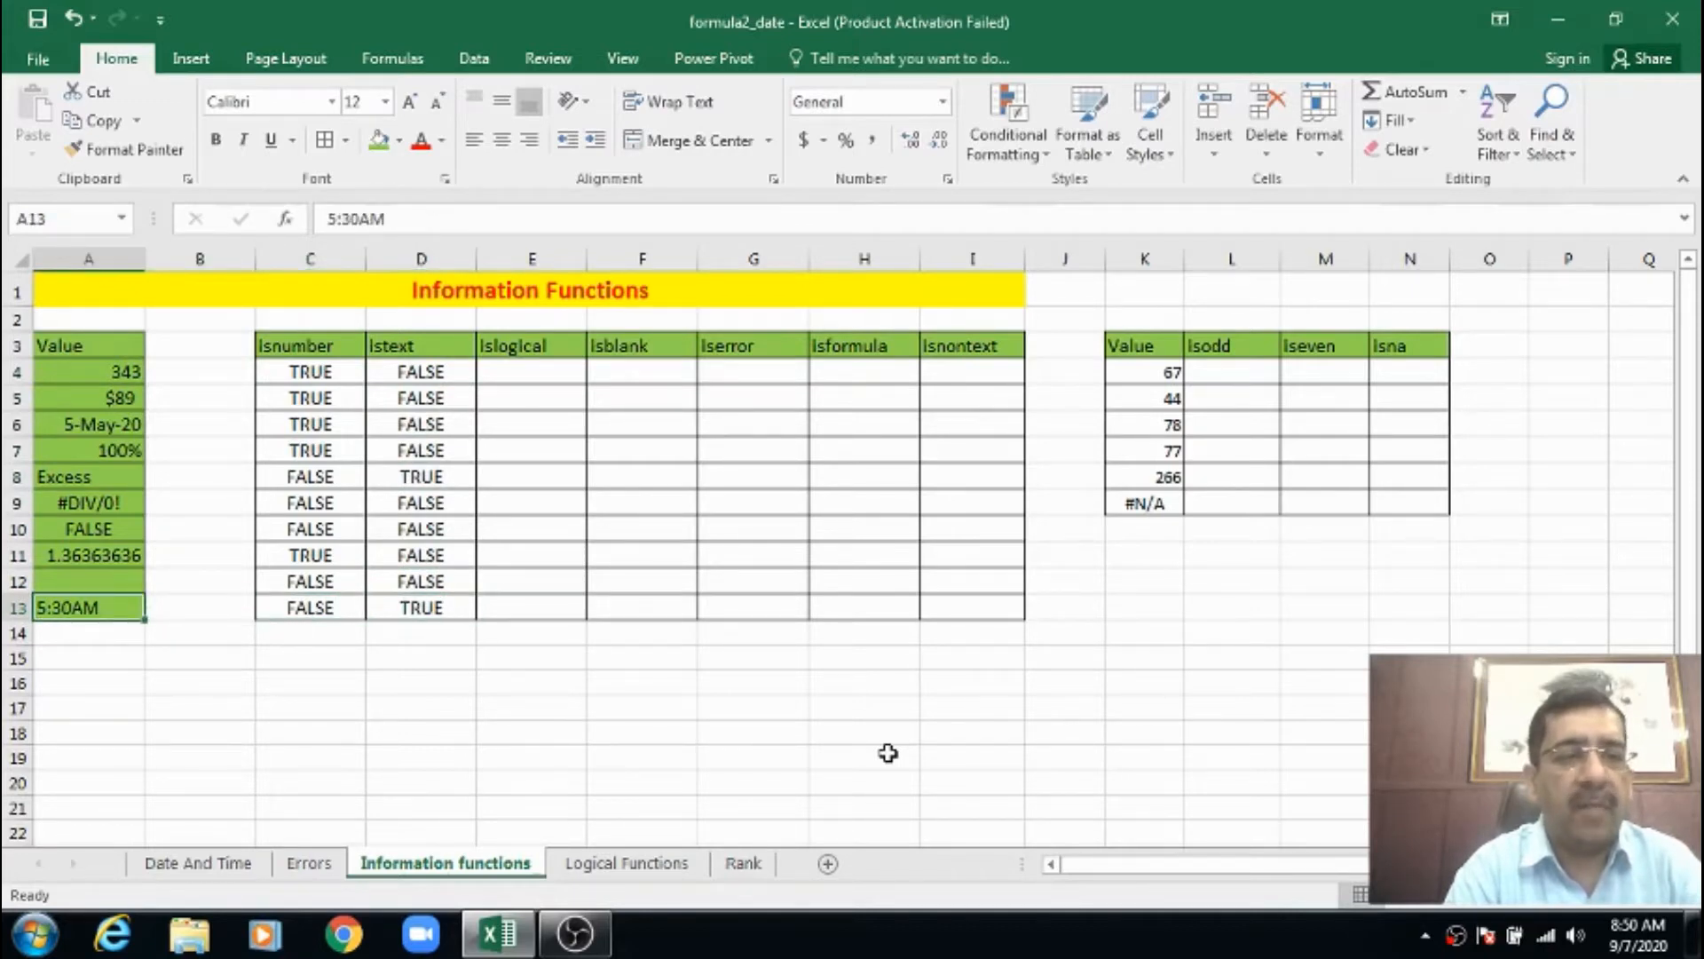
{"action": "key", "text": "Right"}
{"action": "key", "text": "Right"}
{"action": "key", "text": "Right"}
Inspect the date stored in A6 and compare it with the ISTEXT result in D6.
{"action": "key", "text": "Up"}
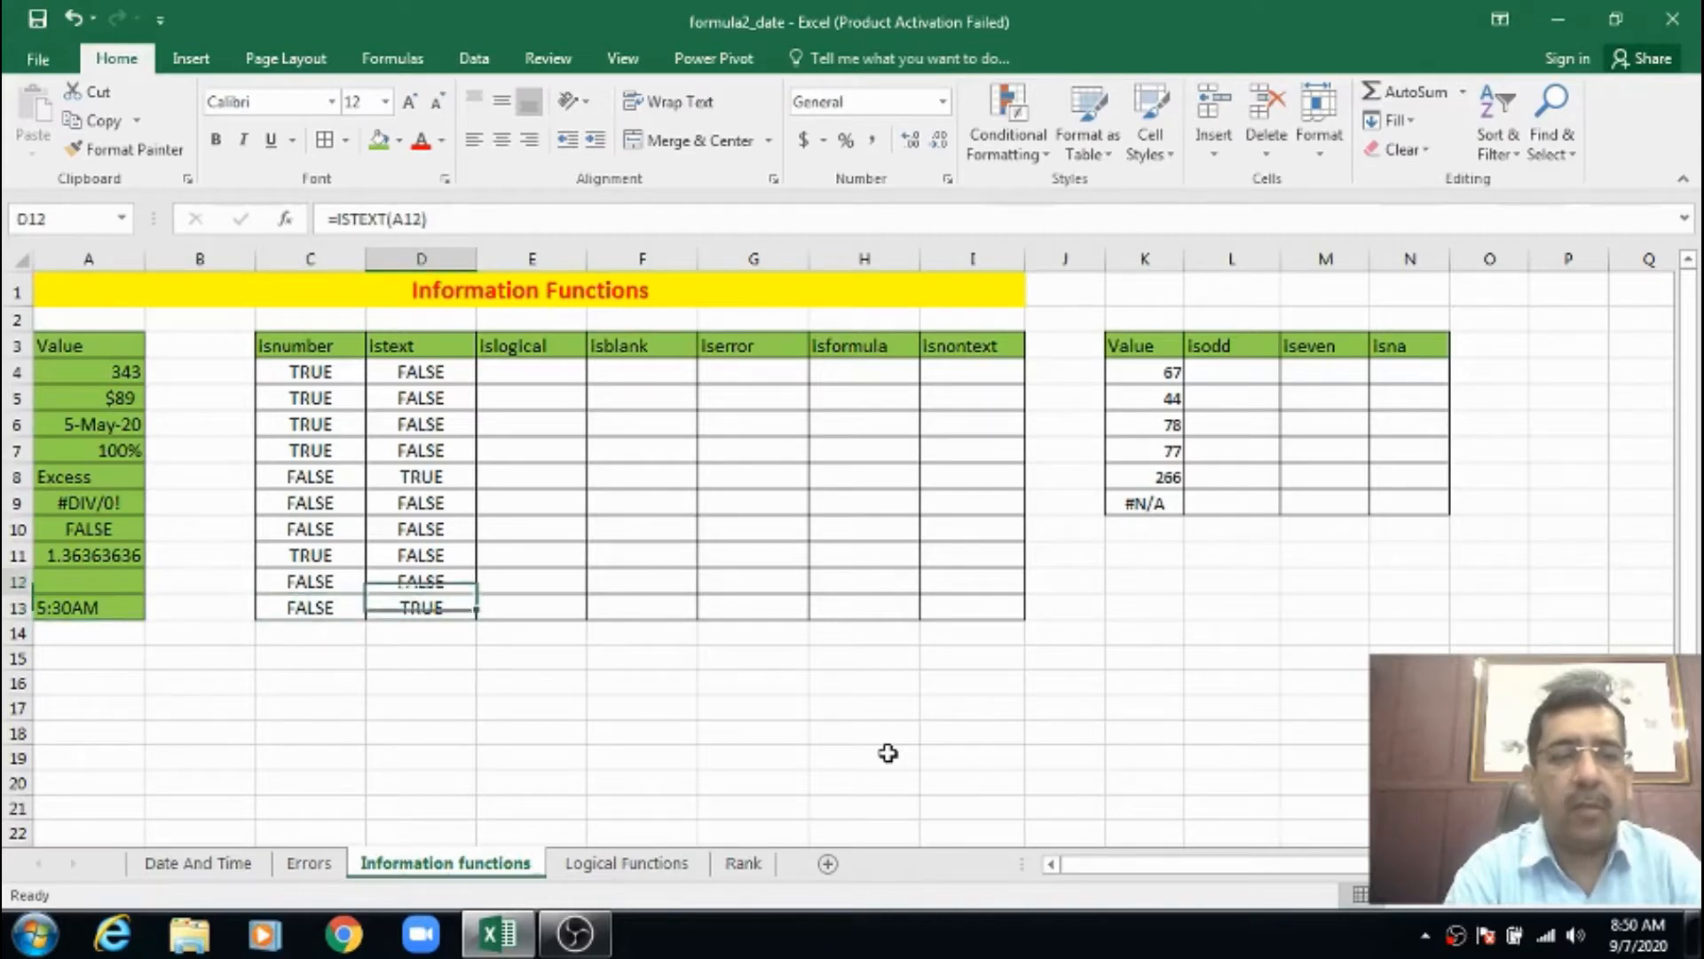
{"action": "key", "text": "Up"}
{"action": "key", "text": "Up"}
{"action": "key", "text": "Up"}
{"action": "key", "text": "Up"}
{"action": "key", "text": "Up"}
{"action": "key", "text": "Up"}
{"action": "key", "text": "Up"}
{"action": "key", "text": "Down"}
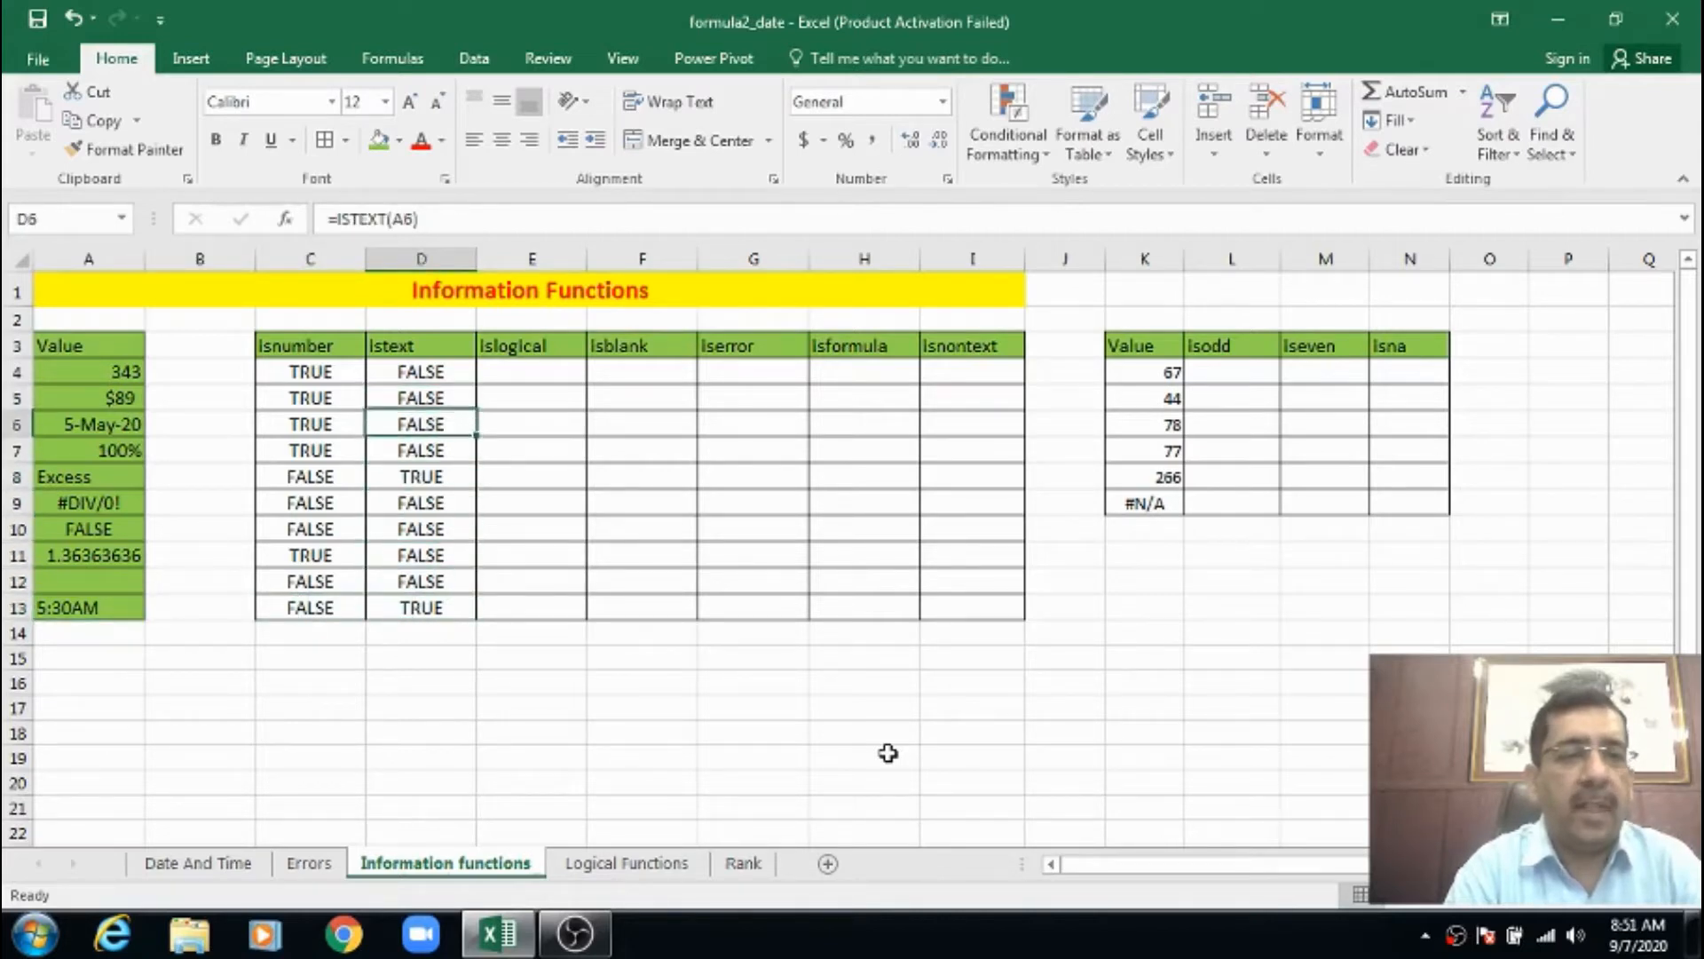
{"action": "key", "text": "Left"}
{"action": "key", "text": "Left"}
{"action": "key", "text": "Left"}
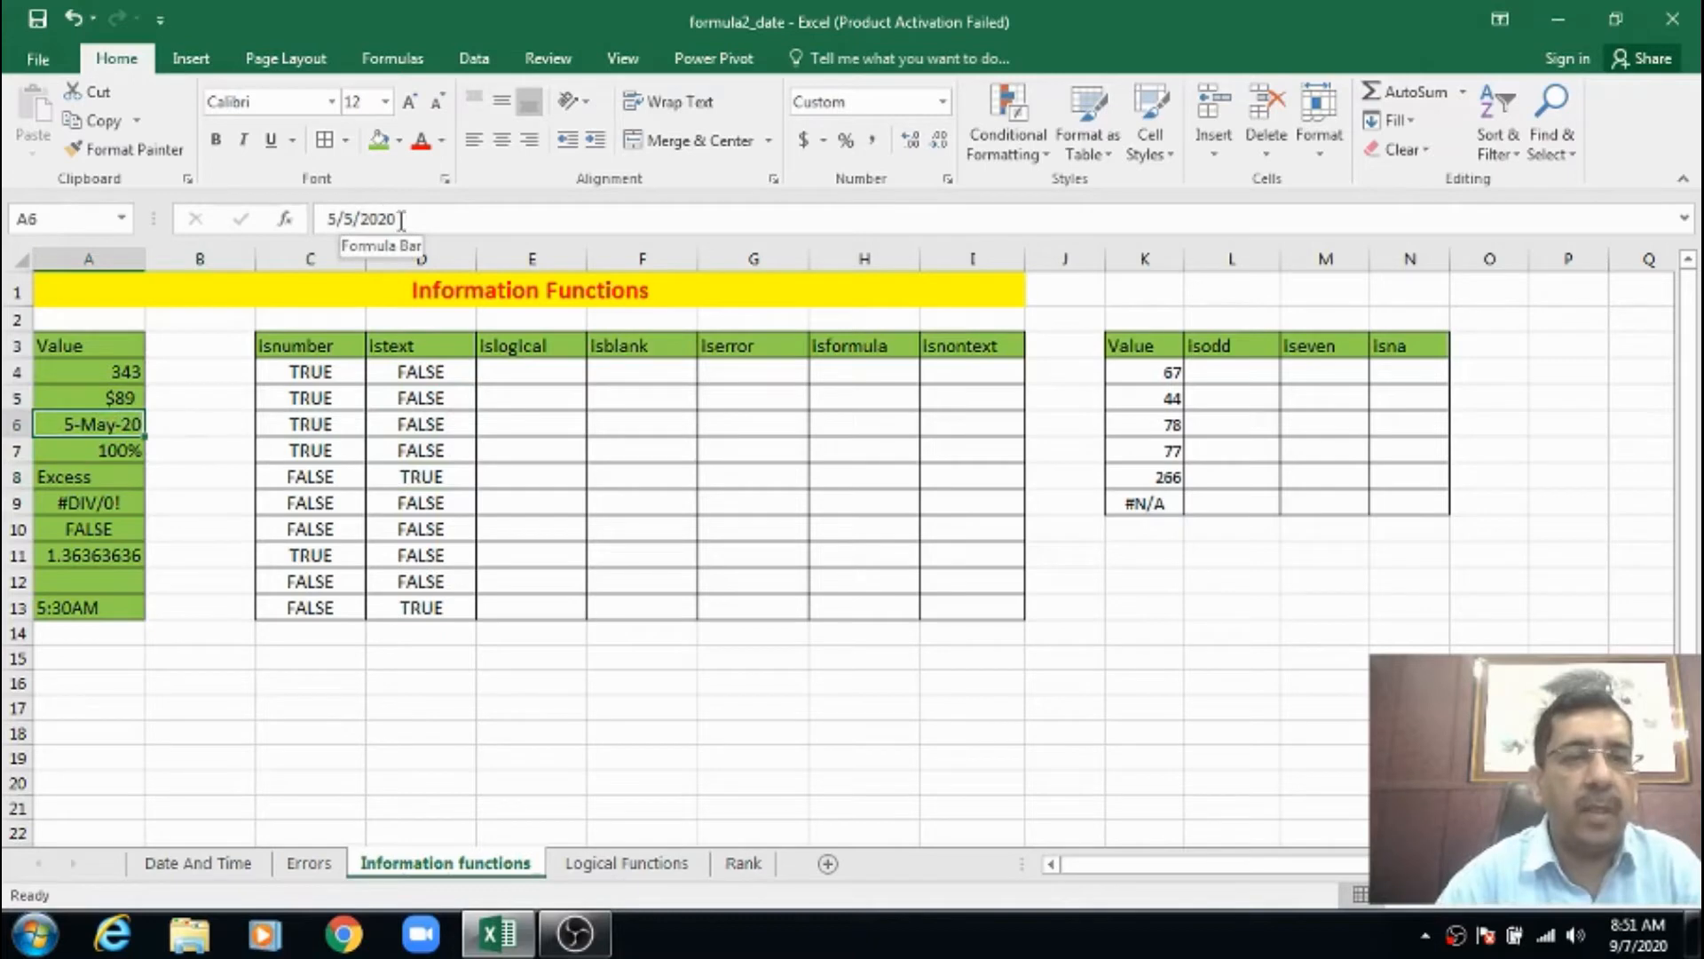
{"action": "left_click", "coordinate": [422, 422]}
Change the number format of the date in A6 to the custom type m/d/yyyy.
{"action": "left_click", "coordinate": [88, 428]}
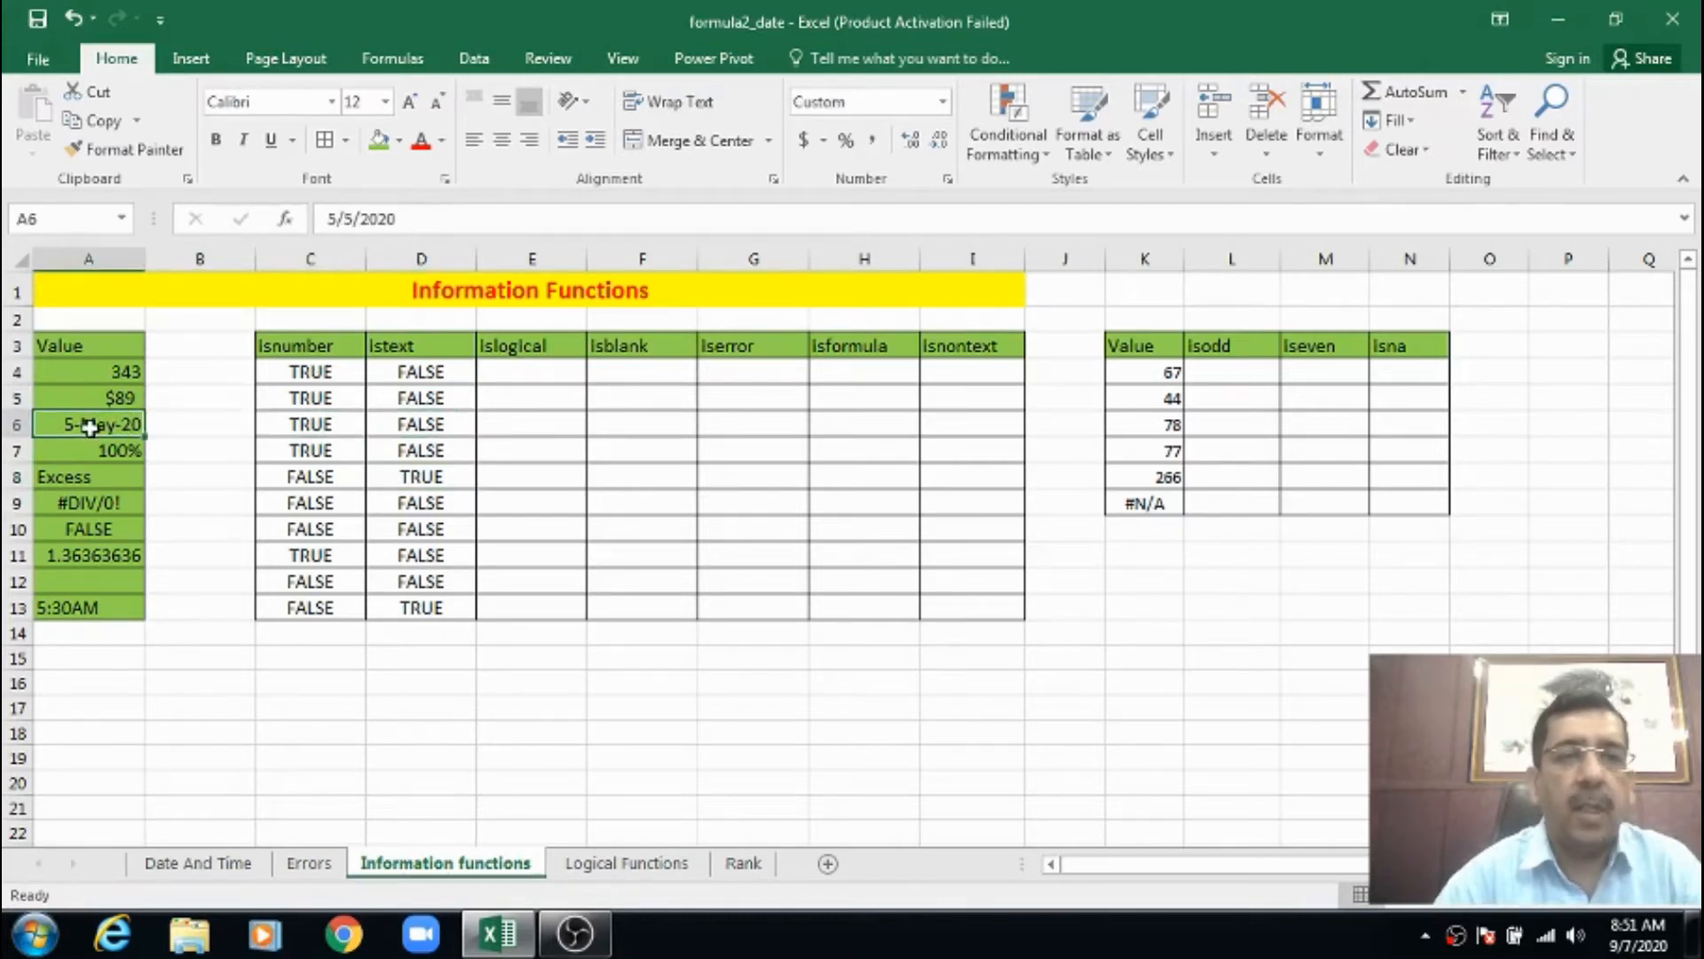
{"action": "left_click", "coordinate": [942, 104]}
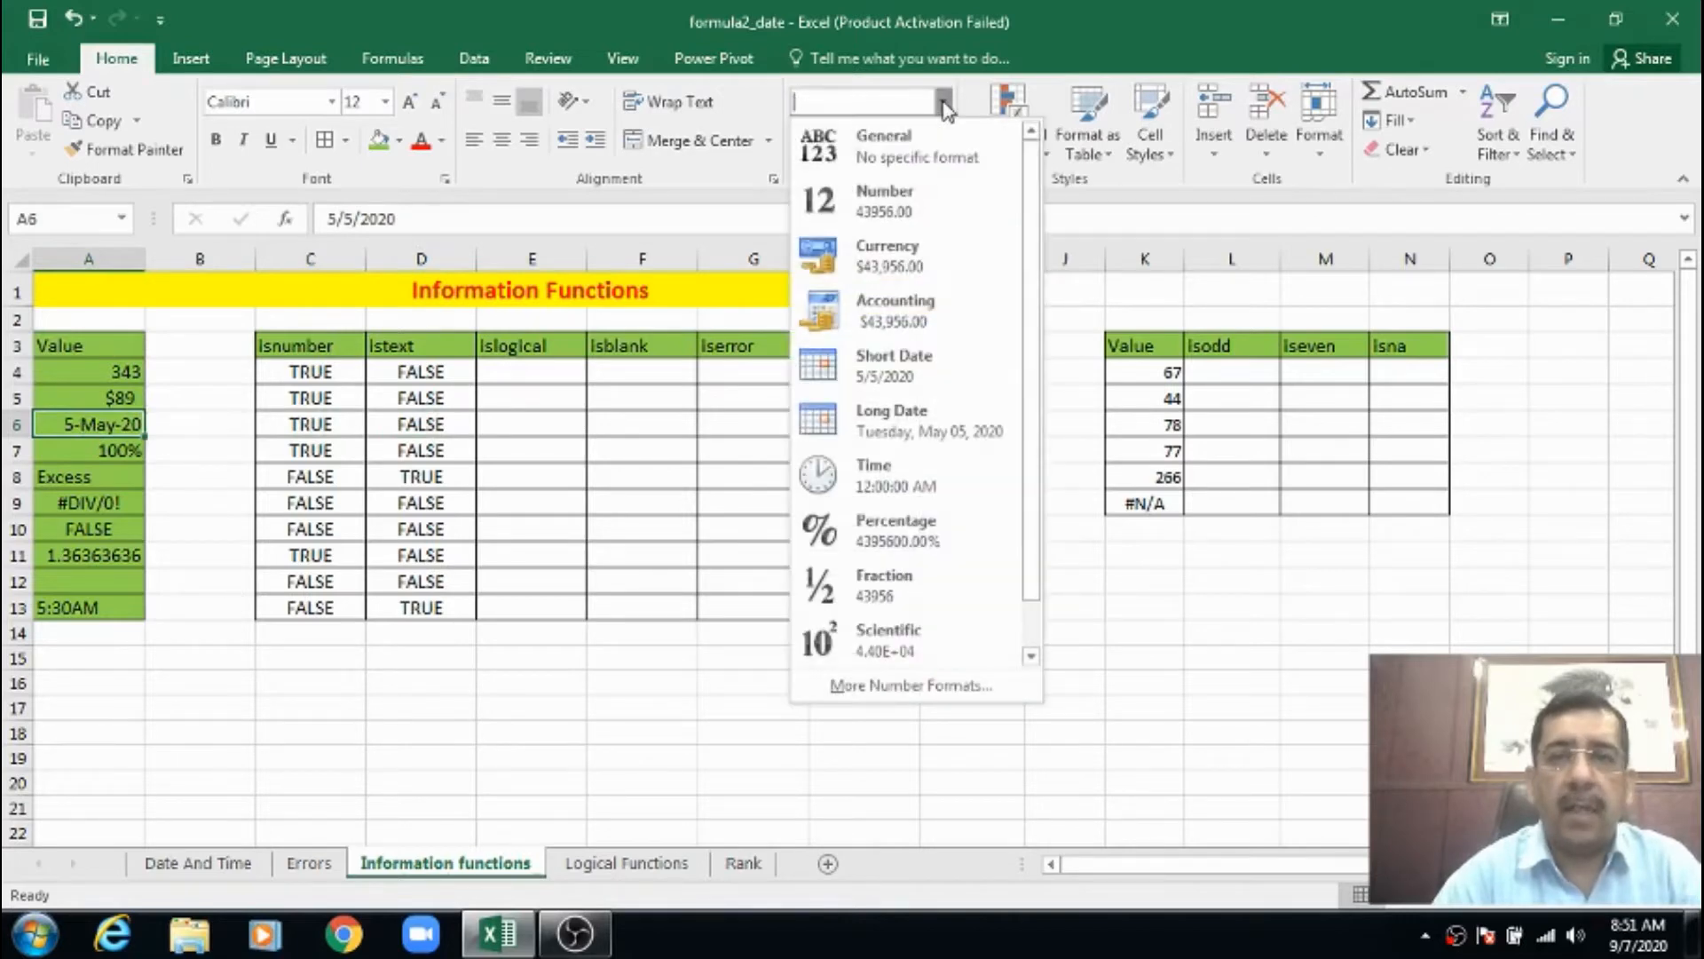
{"action": "left_click", "coordinate": [943, 104]}
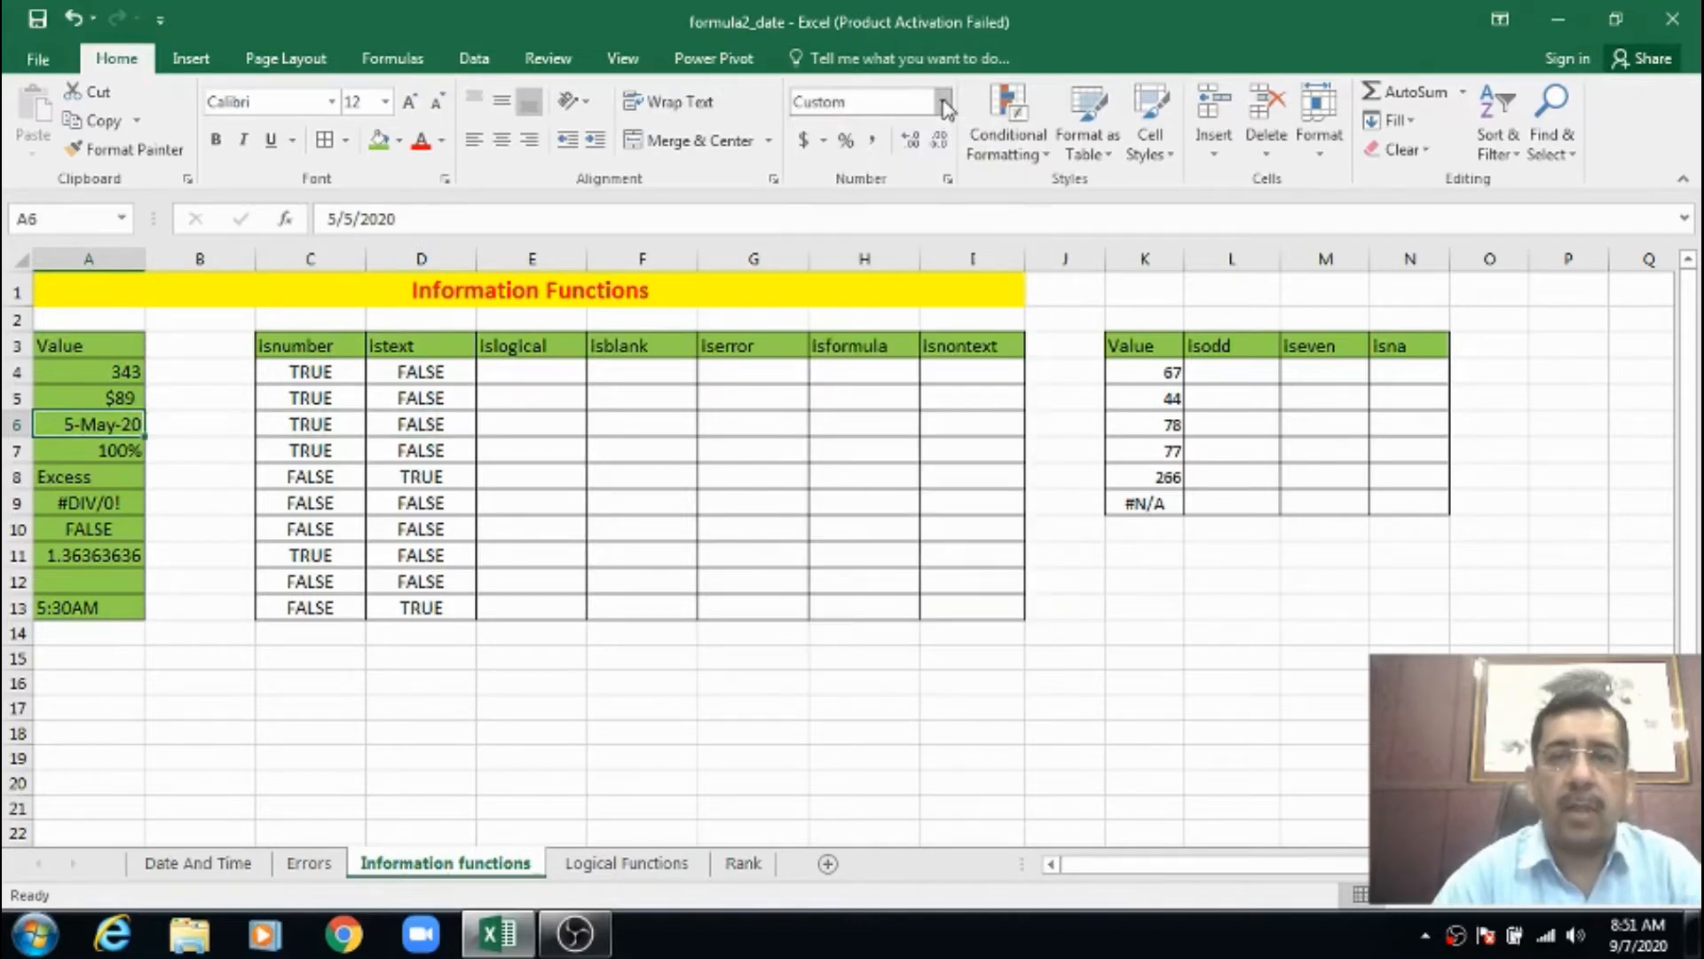
{"action": "left_click", "coordinate": [948, 179]}
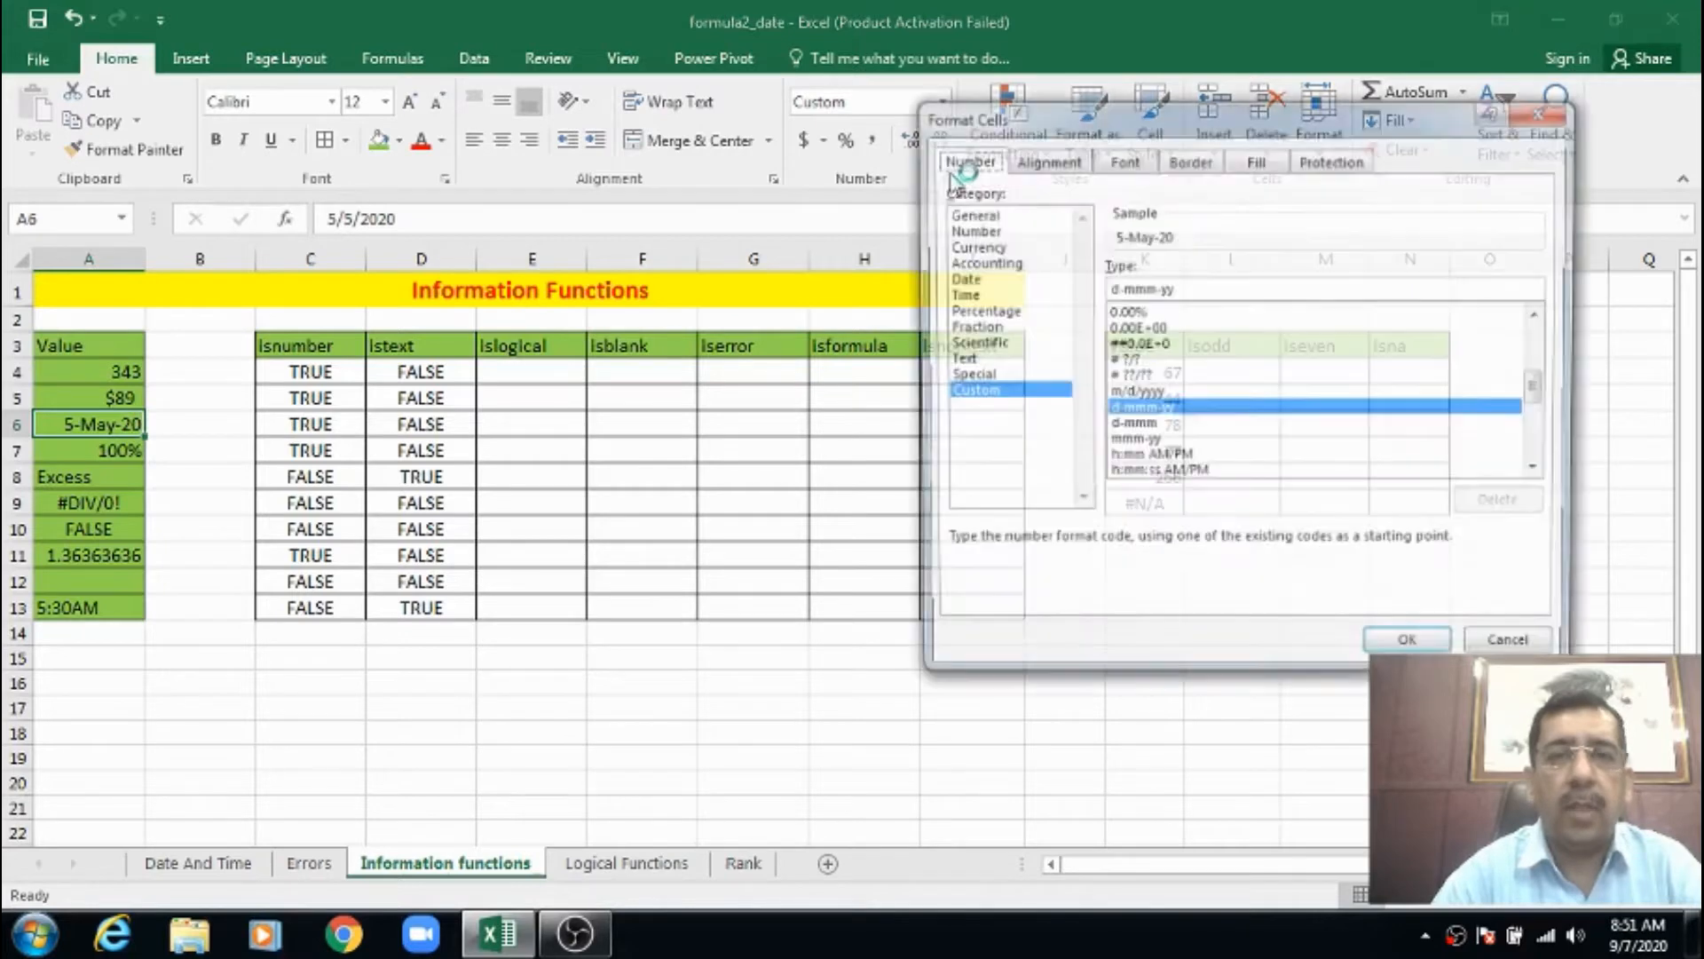
{"action": "left_click", "coordinate": [1141, 393]}
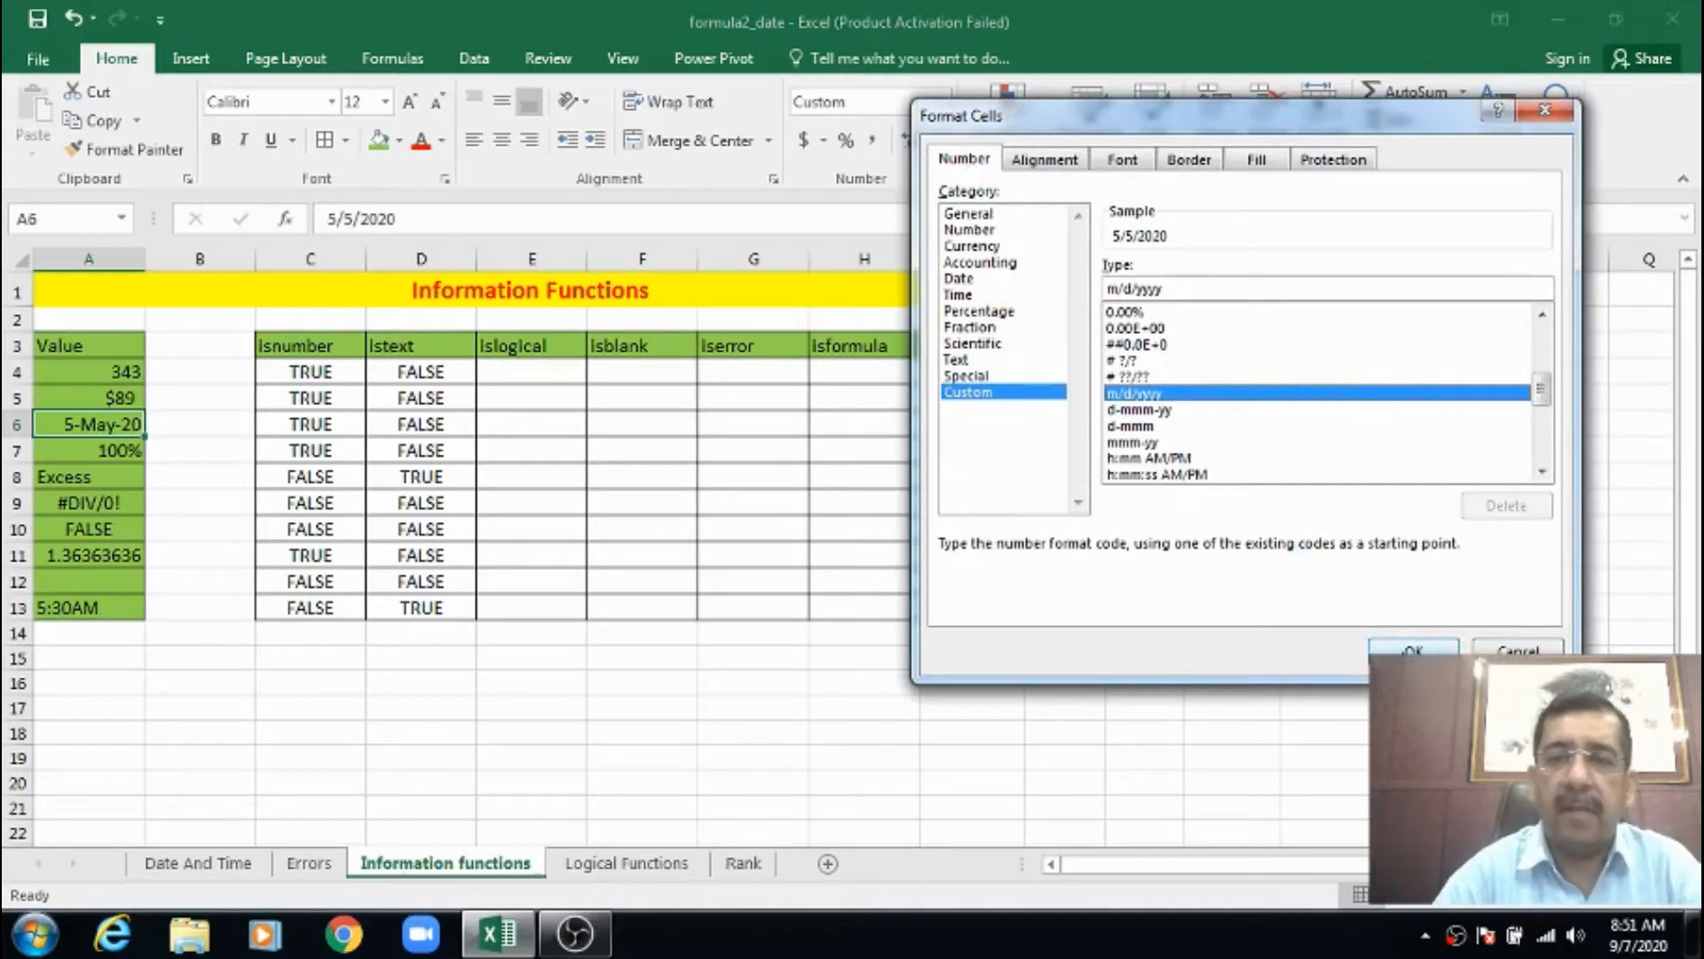
{"action": "left_click", "coordinate": [1410, 651]}
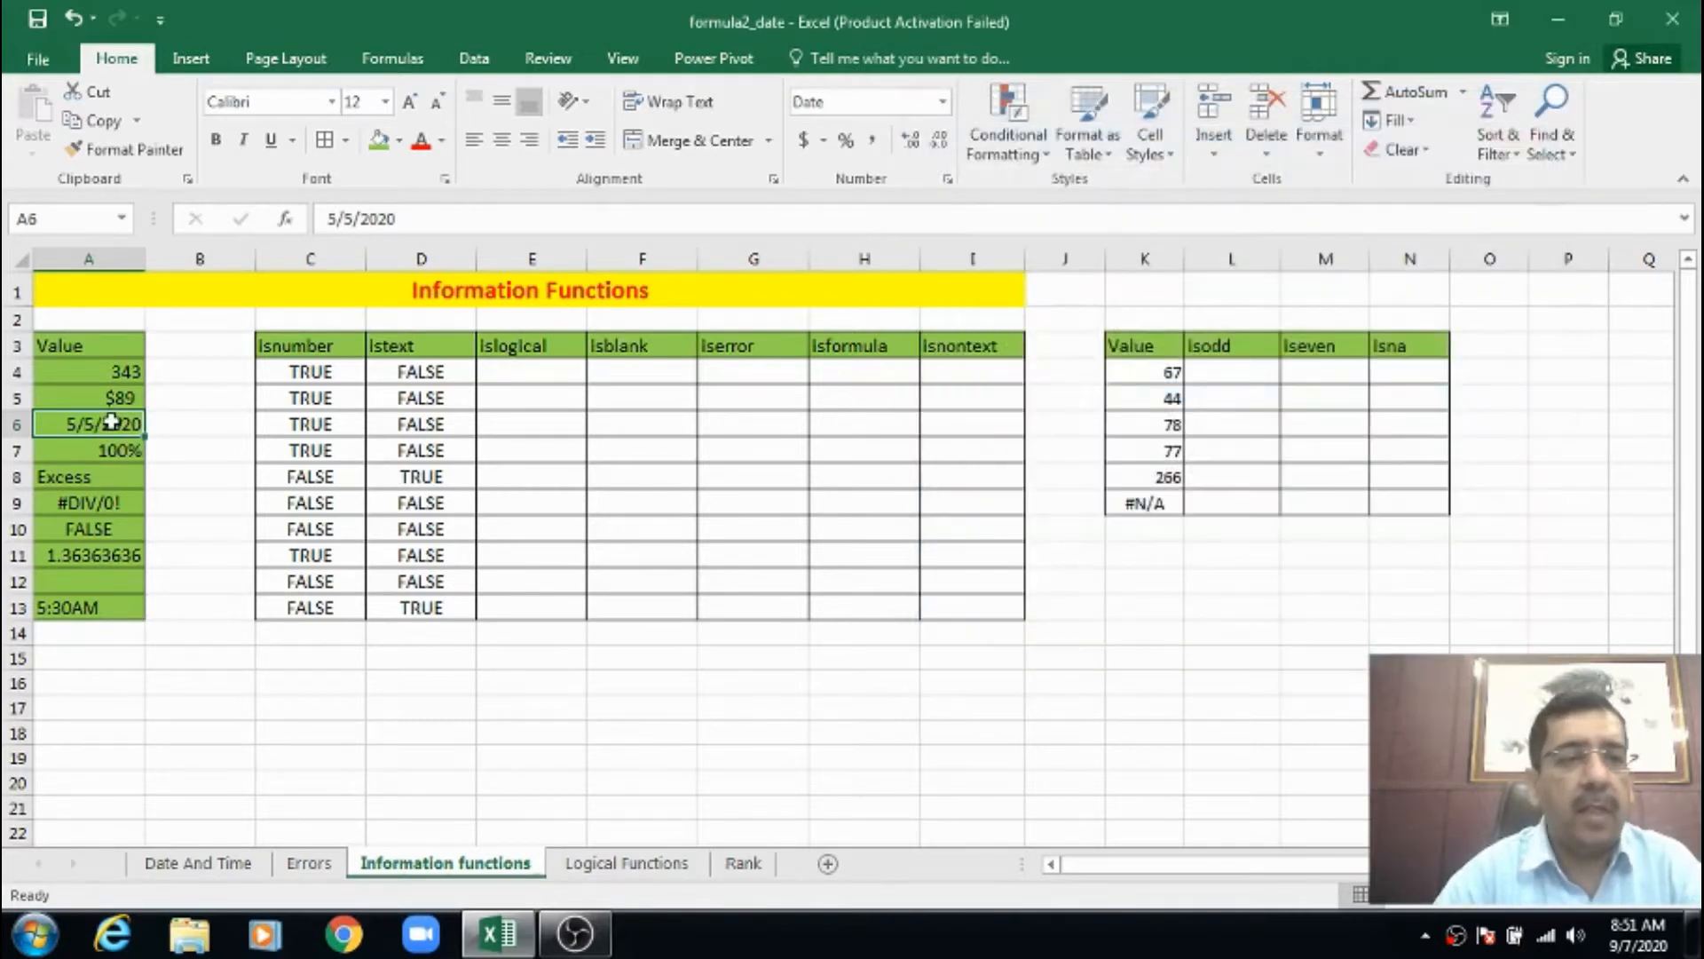
Recheck the content of A13 against the ISTEXT formula in D13.
{"action": "left_click", "coordinate": [91, 607]}
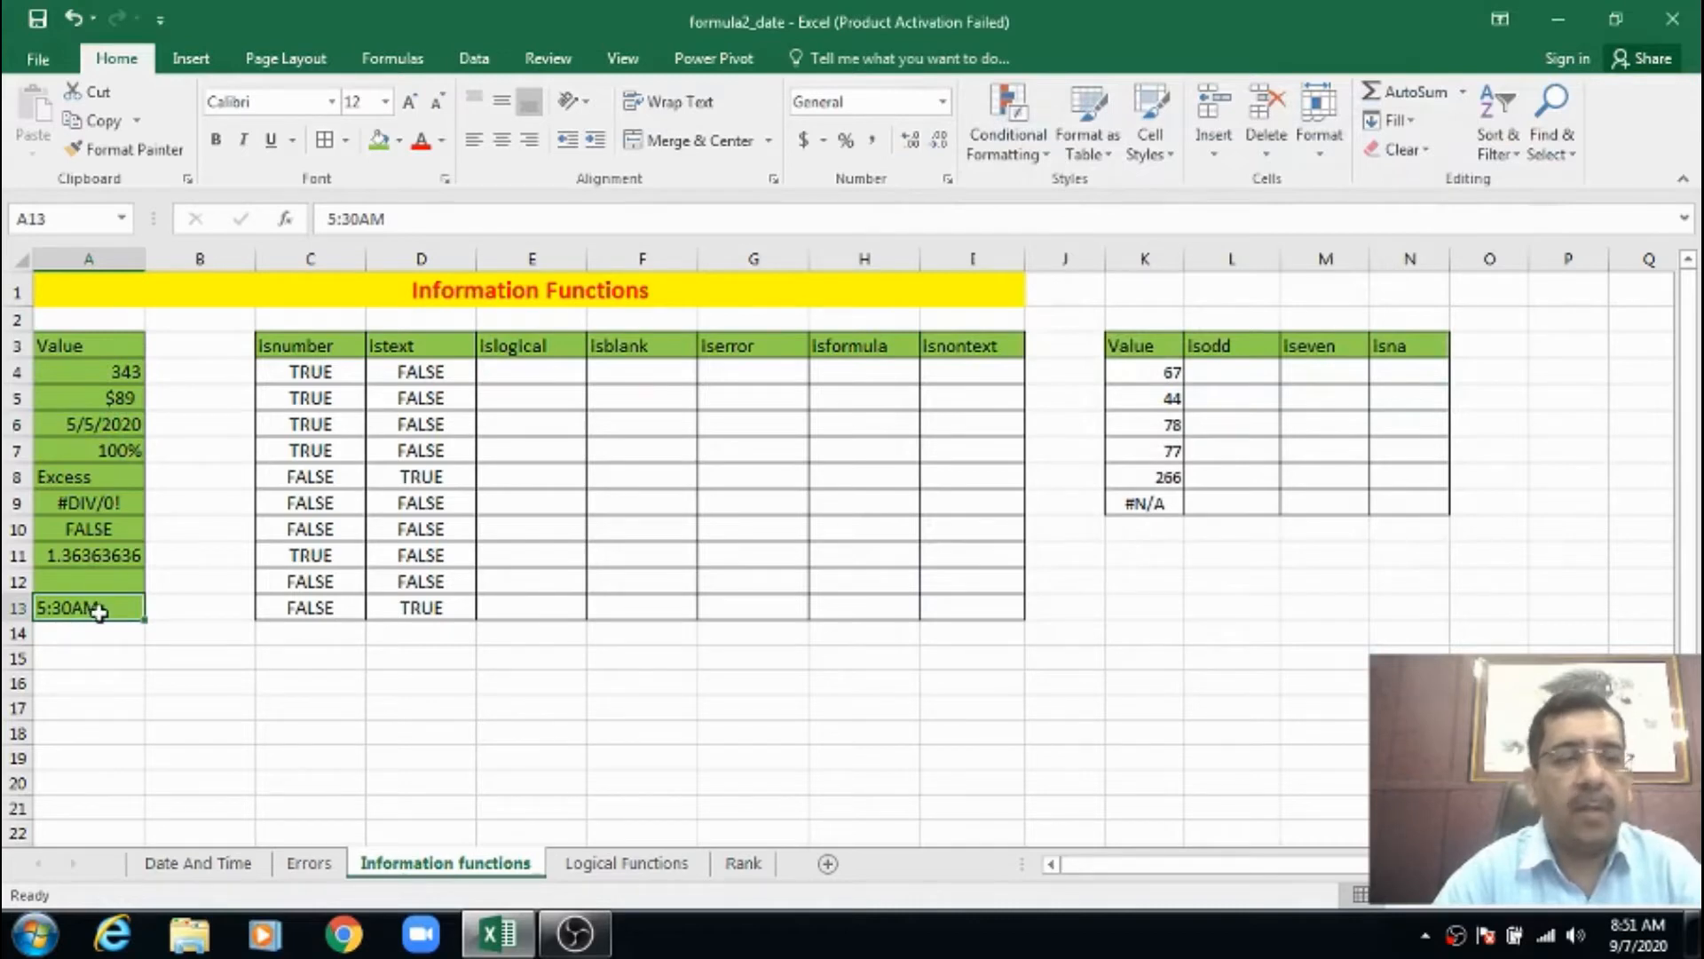
{"action": "left_click", "coordinate": [413, 607]}
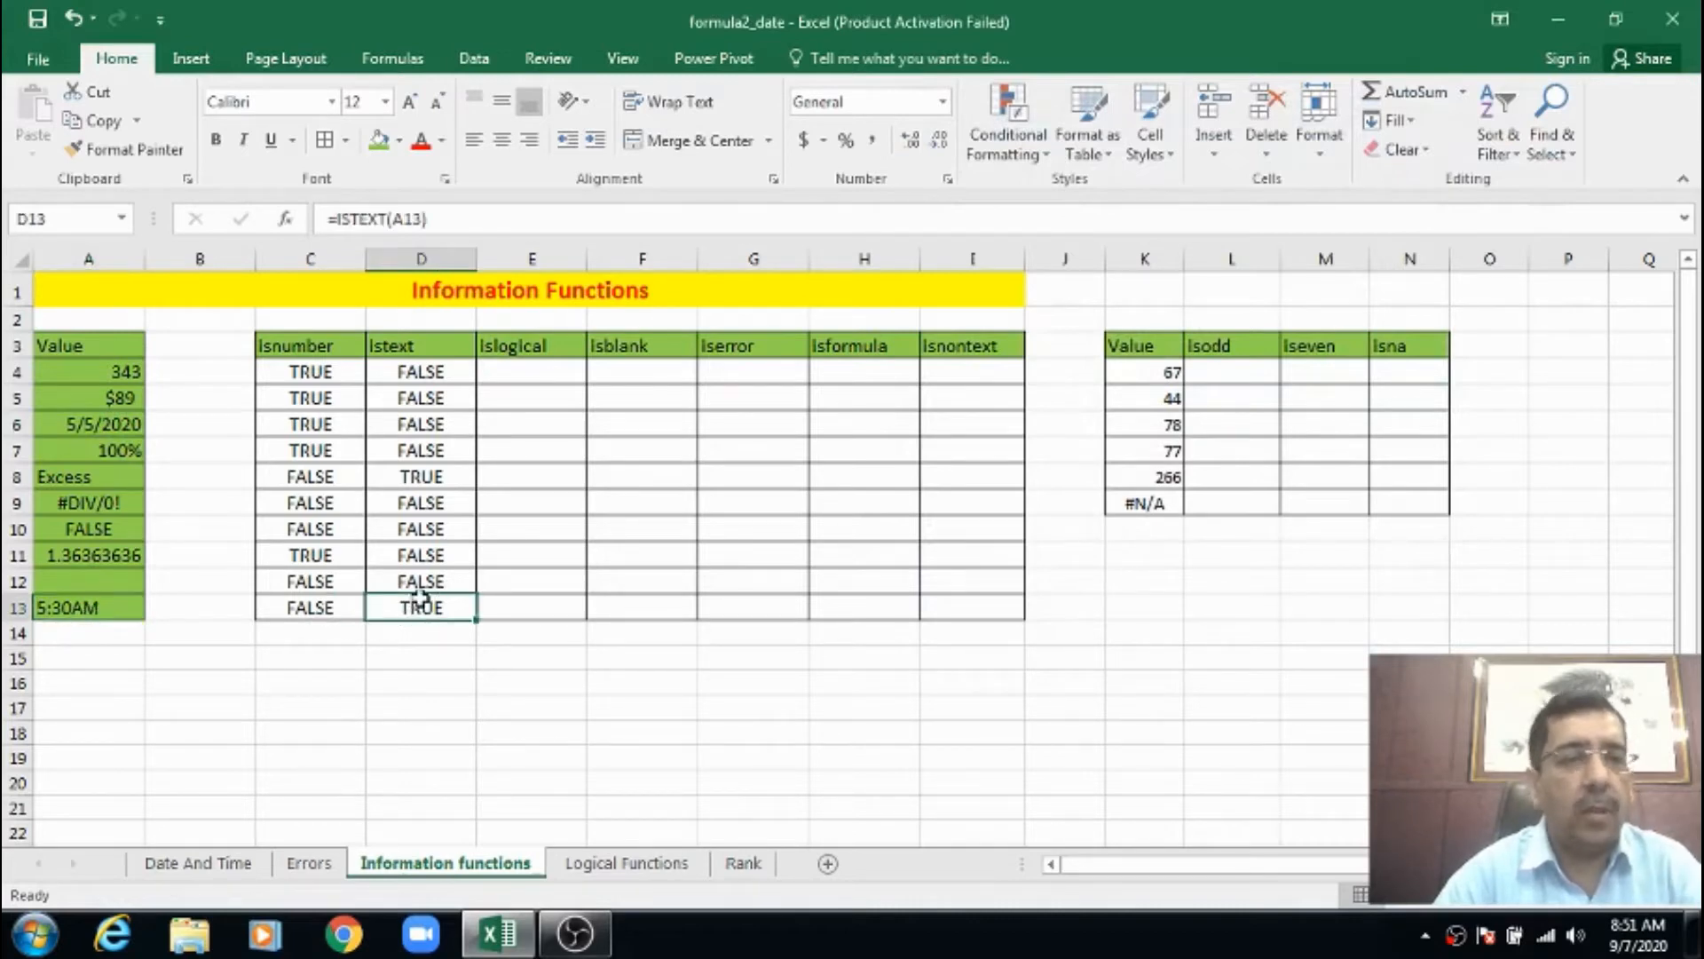
Enter the formula =ISLOGICAL(A4) in cell E4 of the Islogical column.
{"action": "left_click", "coordinate": [535, 374]}
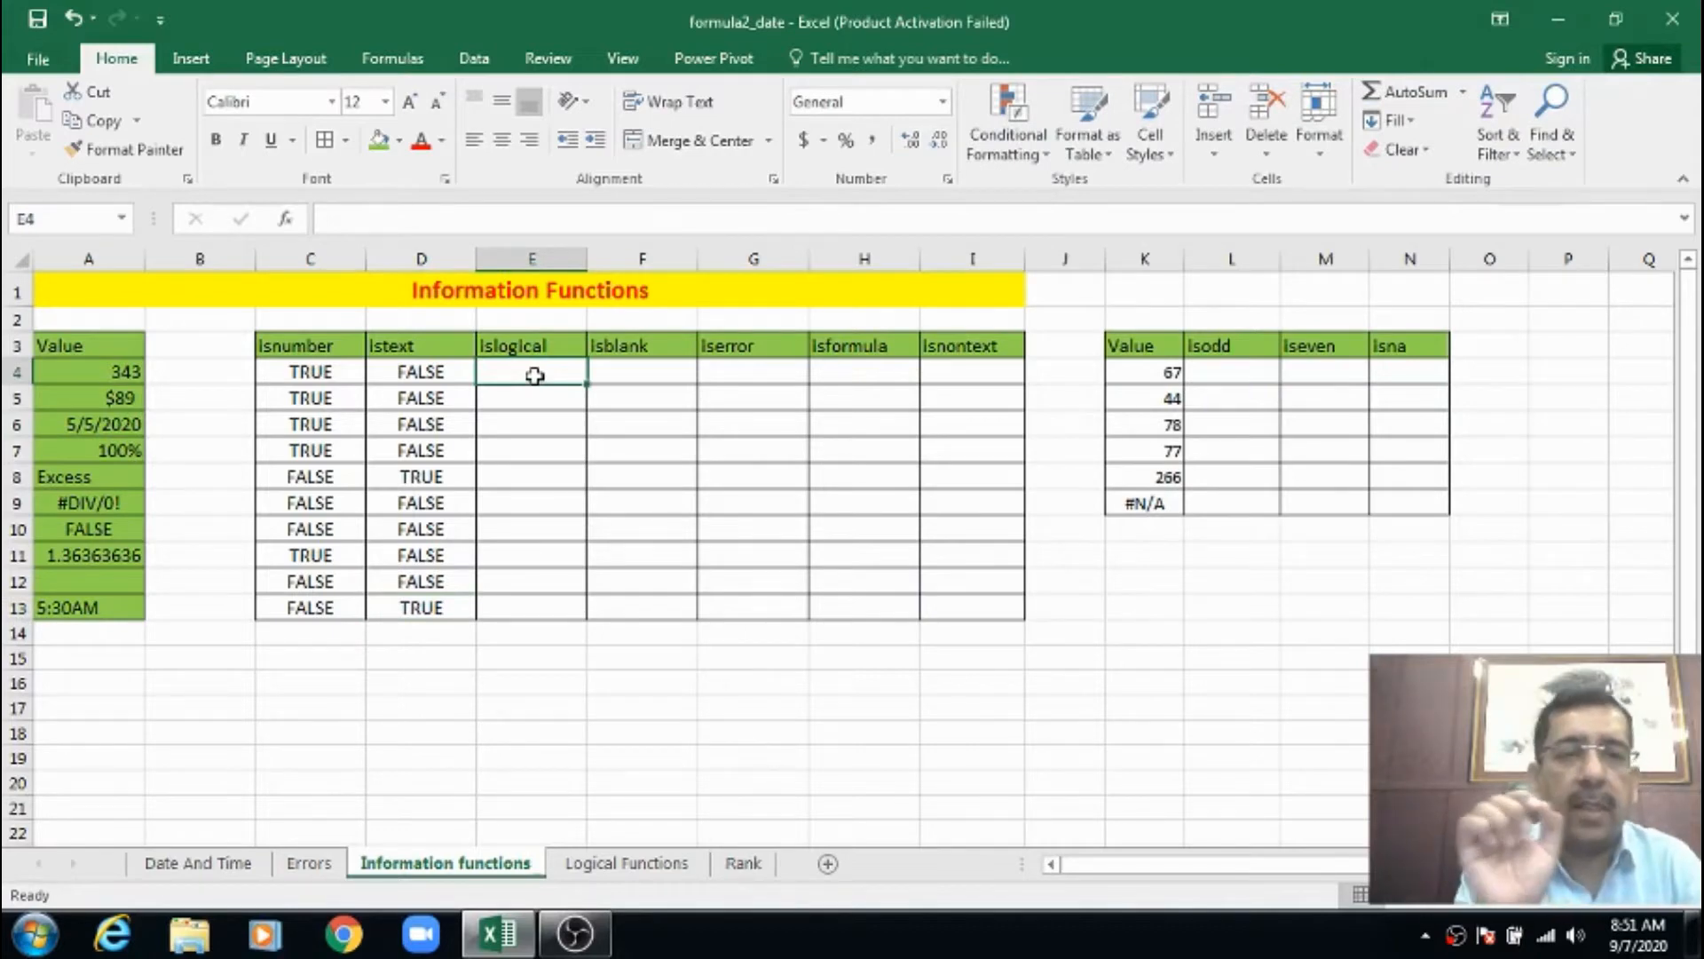
{"action": "key", "text": "Left"}
{"action": "key", "text": "Right"}
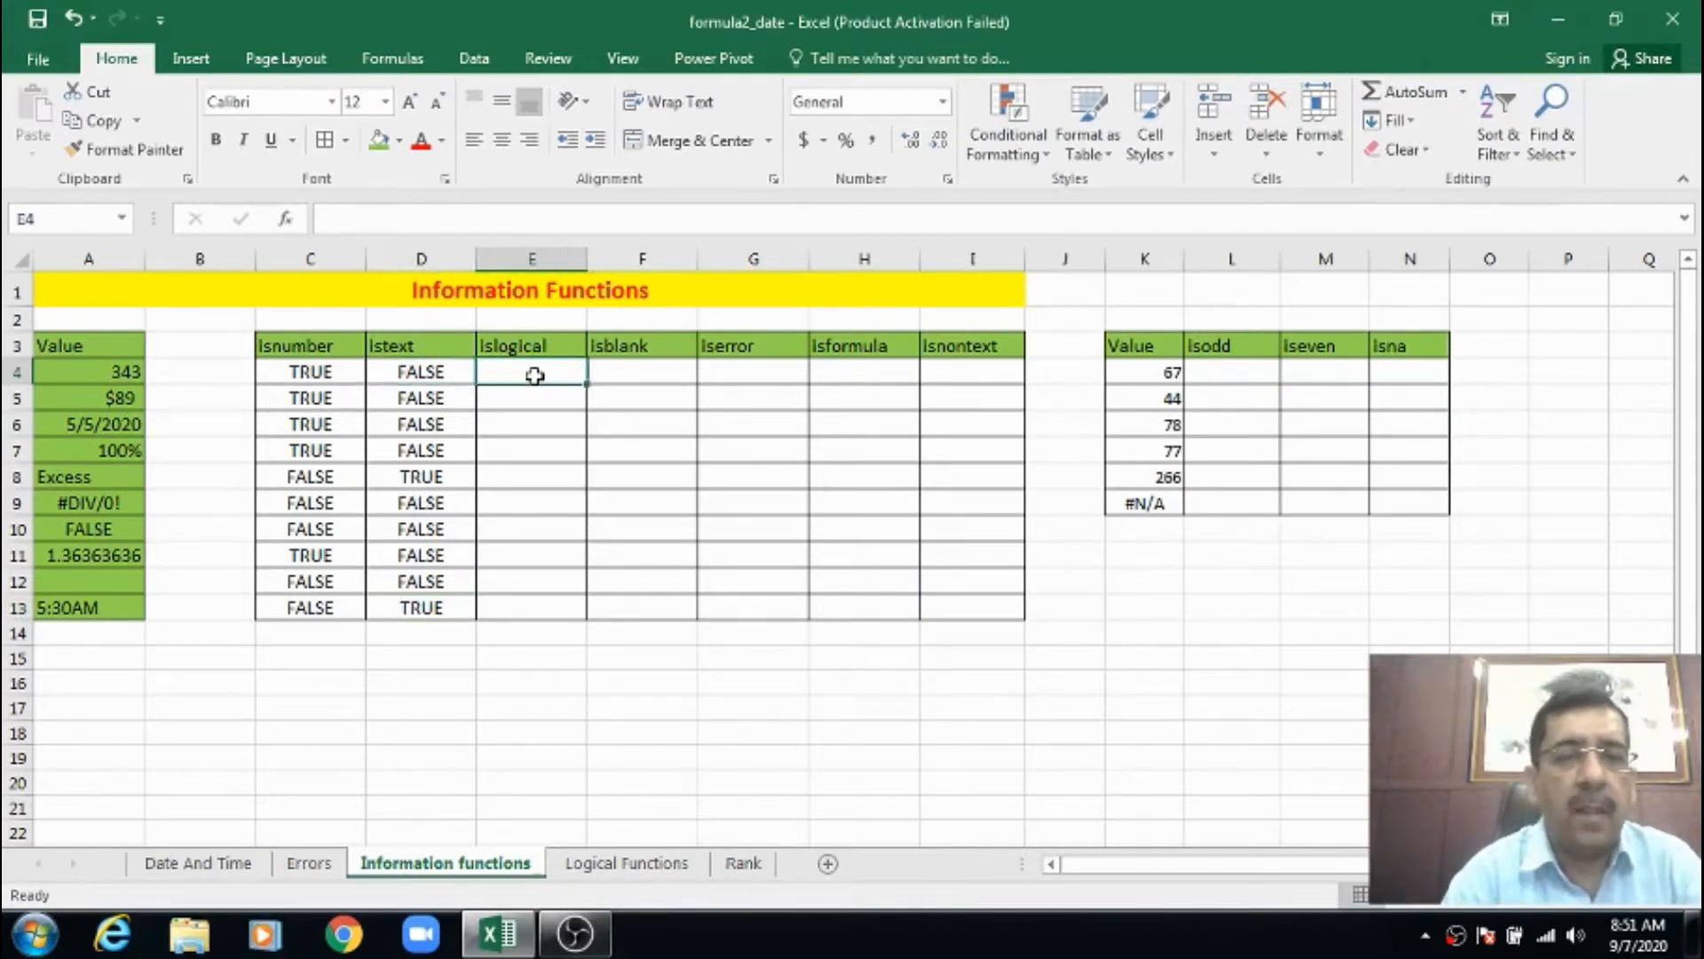
{"action": "type", "text": "="}
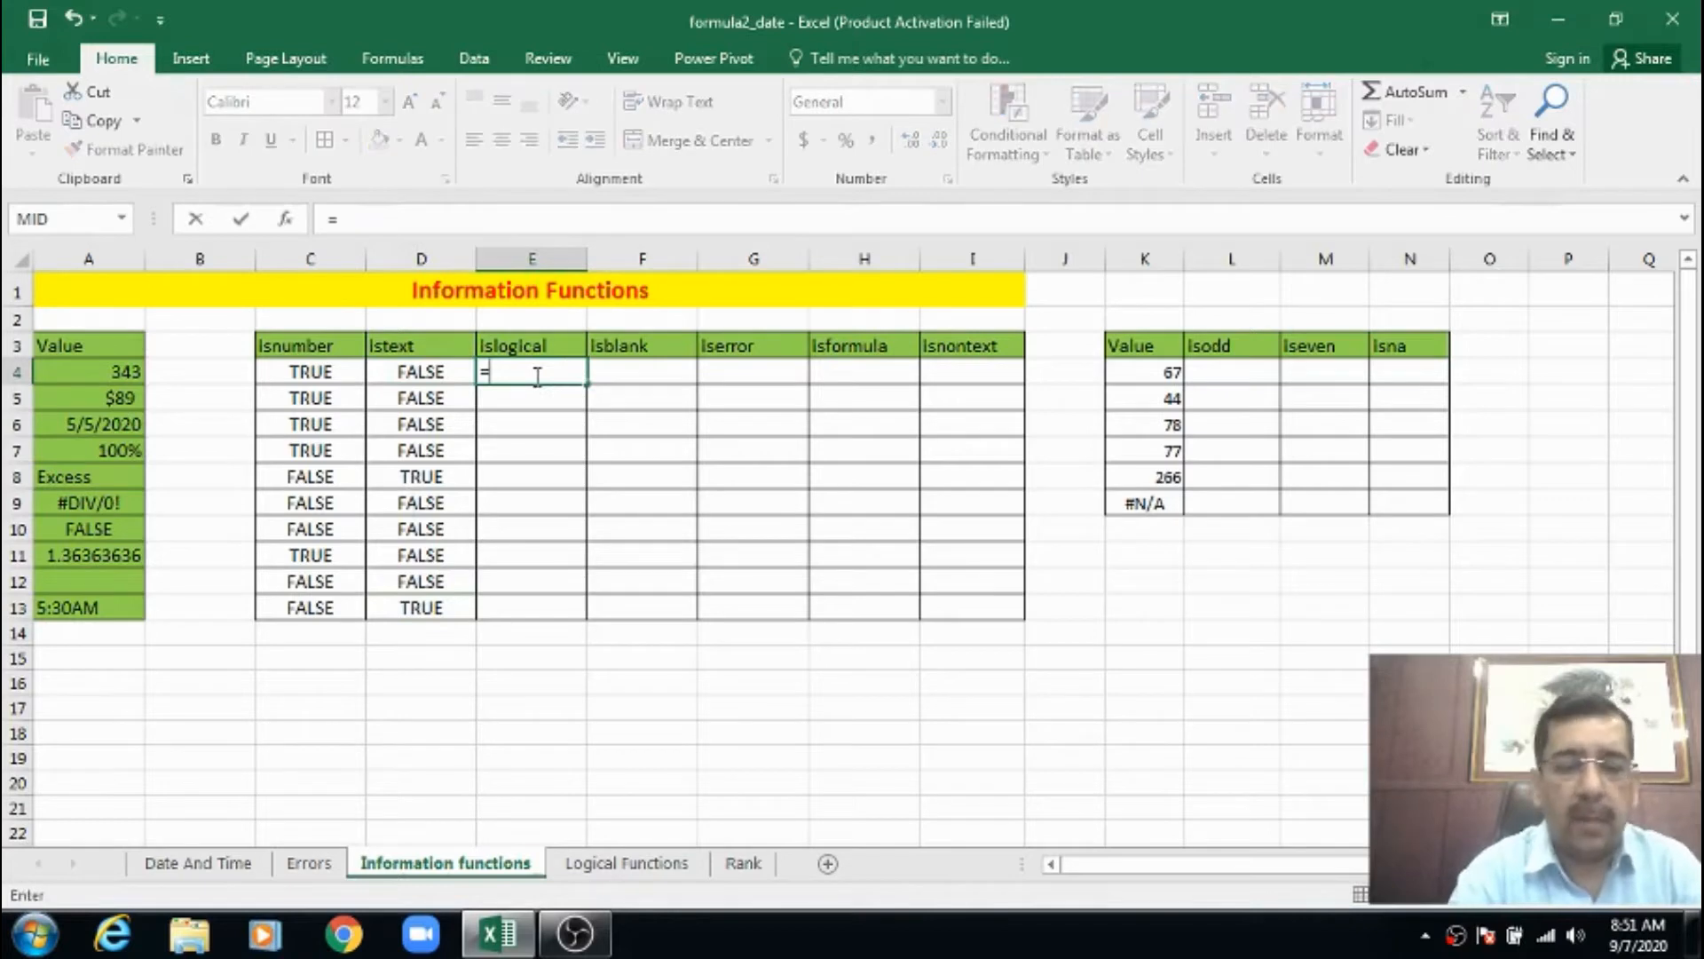
{"action": "type", "text": "Islo"}
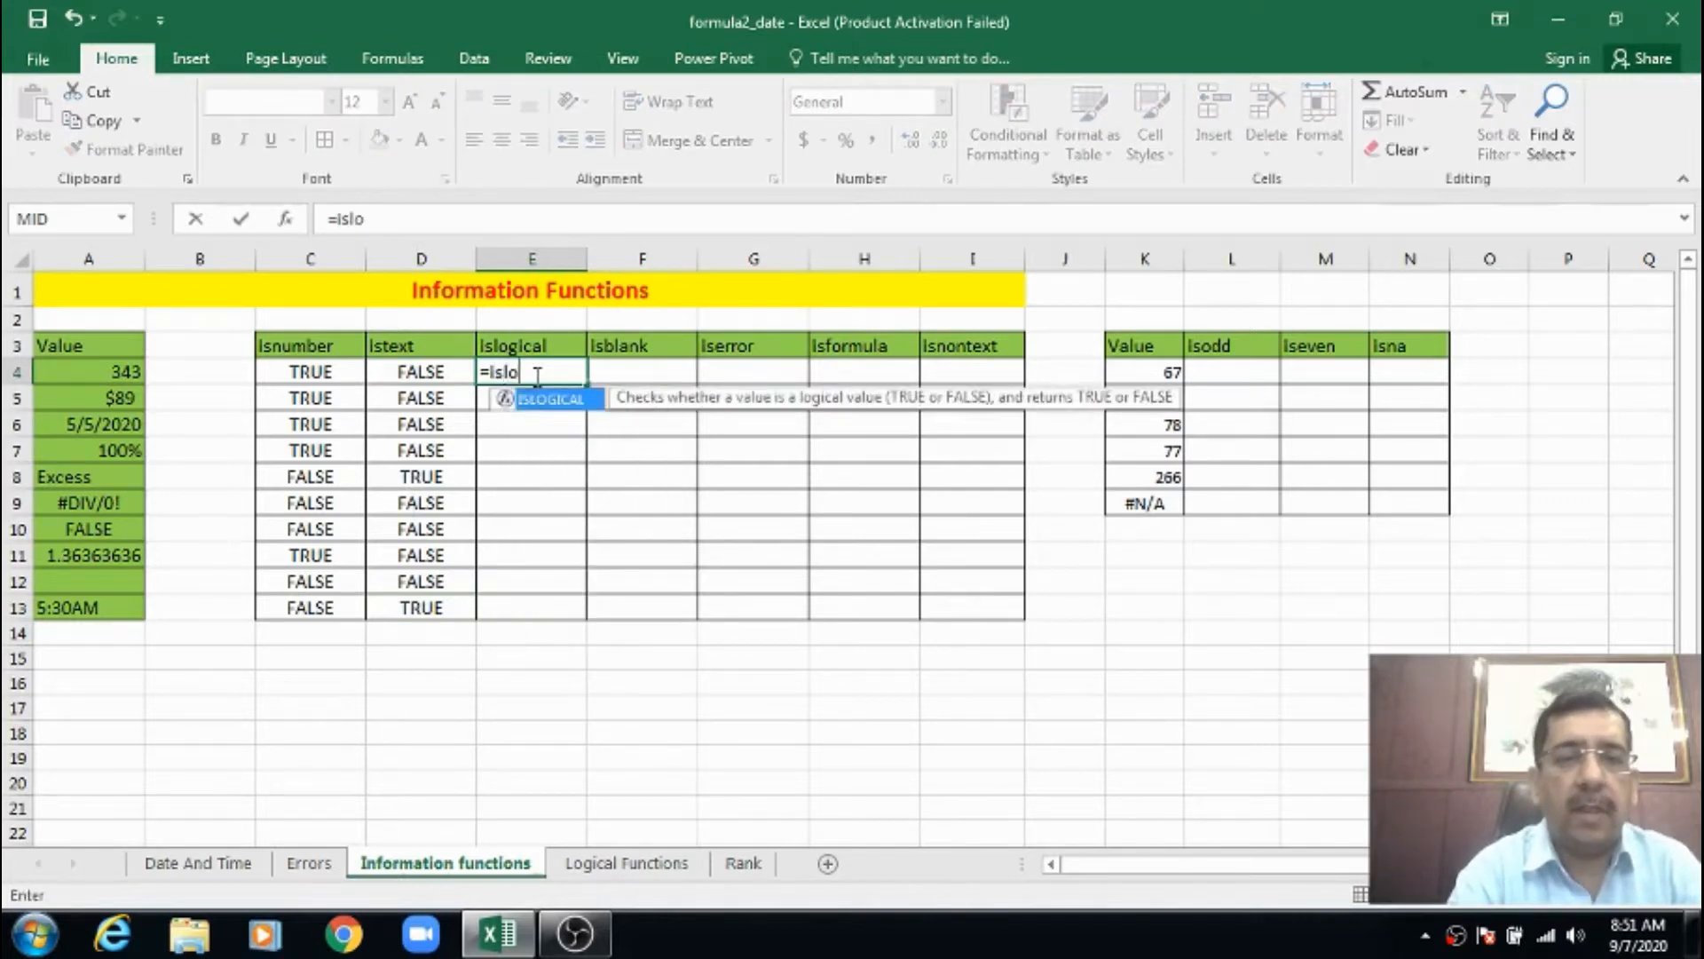
{"action": "key", "text": "Tab"}
{"action": "type", "text": "a4)"}
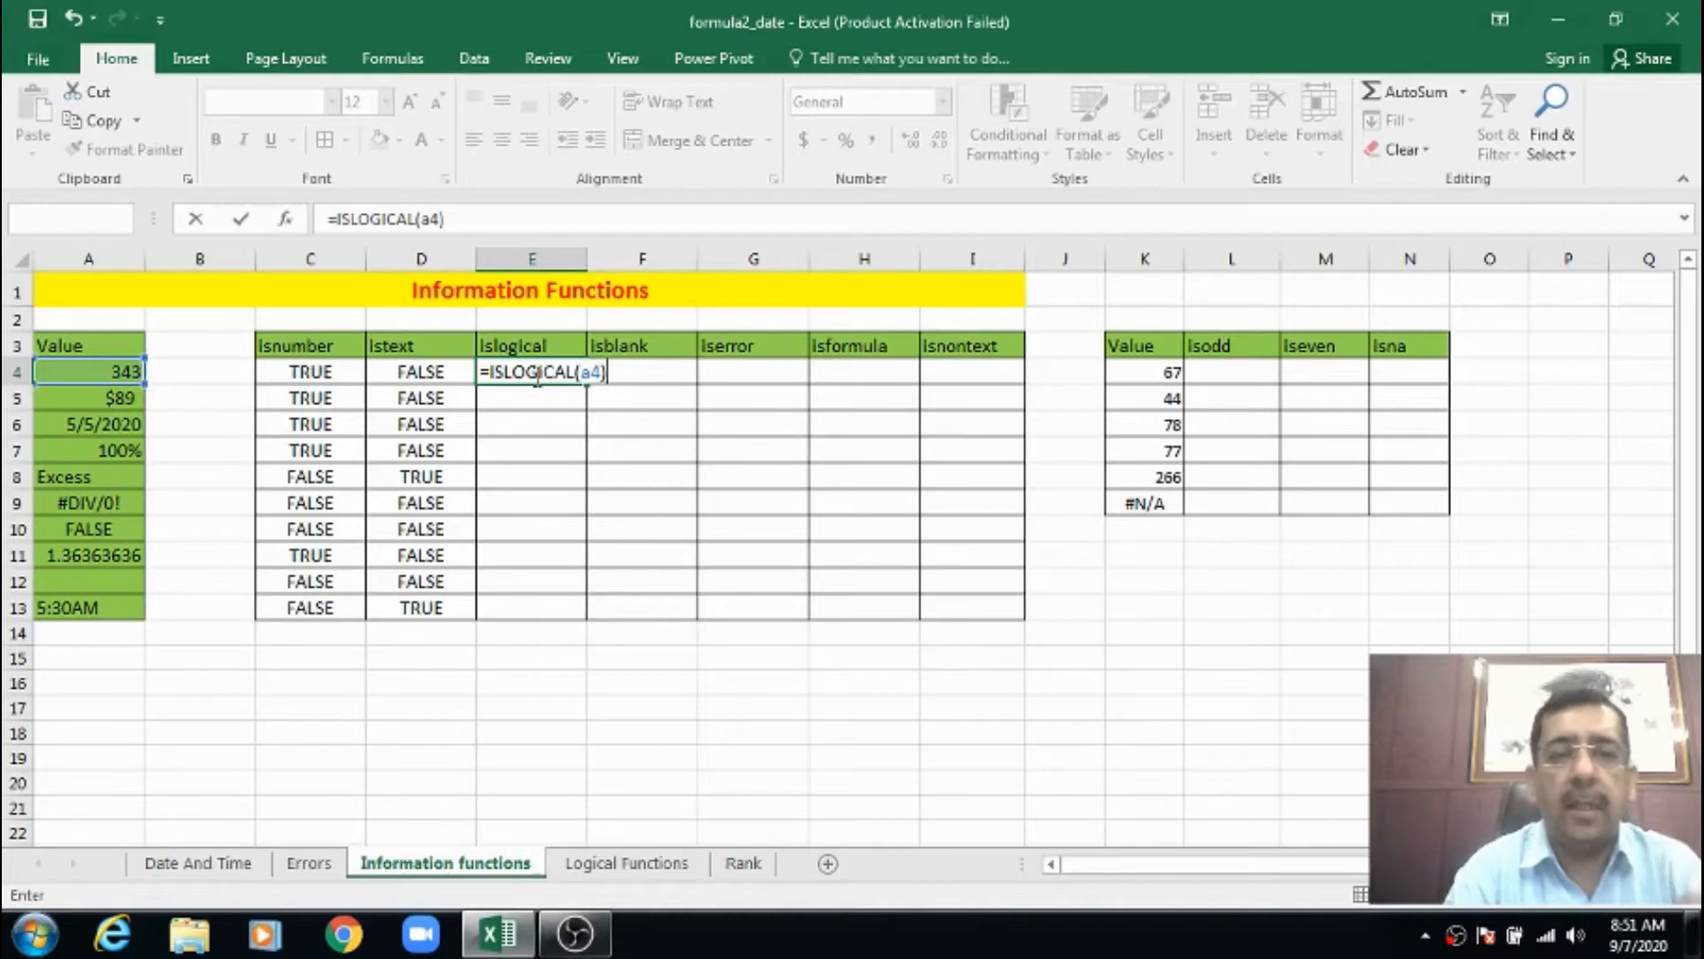
{"action": "key", "text": "Return"}
Fill the ISLOGICAL formula from E4 down through E13.
{"action": "left_click", "coordinate": [534, 375]}
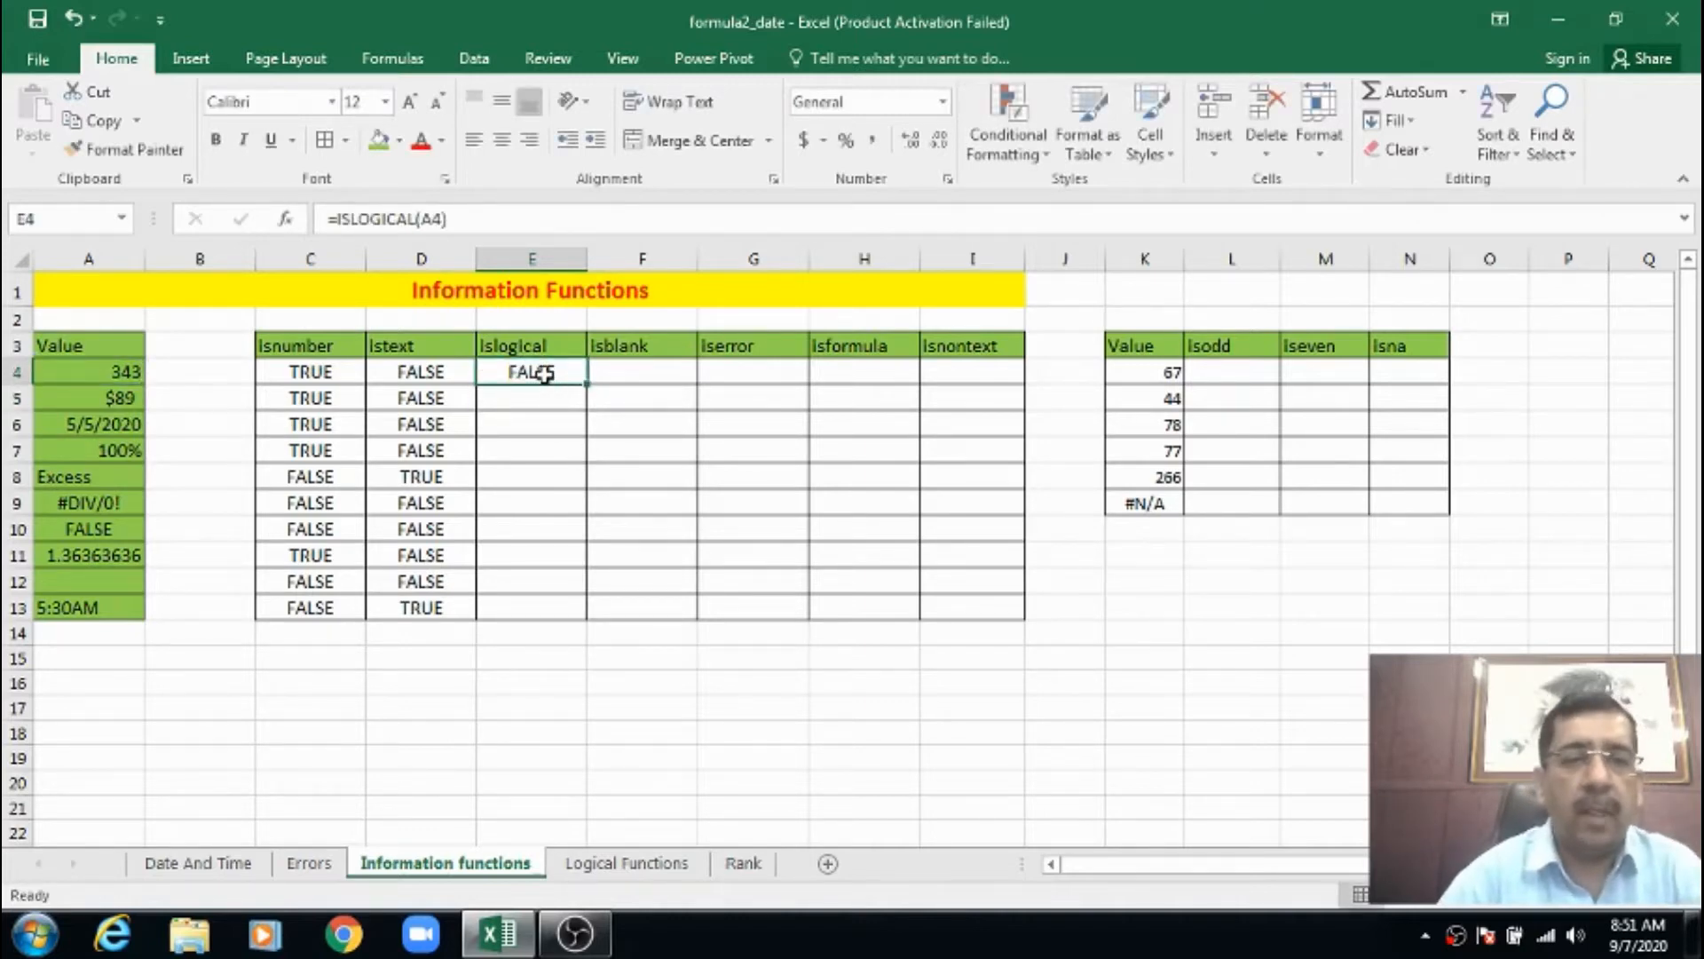
{"action": "left_click_drag", "start_coordinate": [545, 374], "coordinate": [537, 610]}
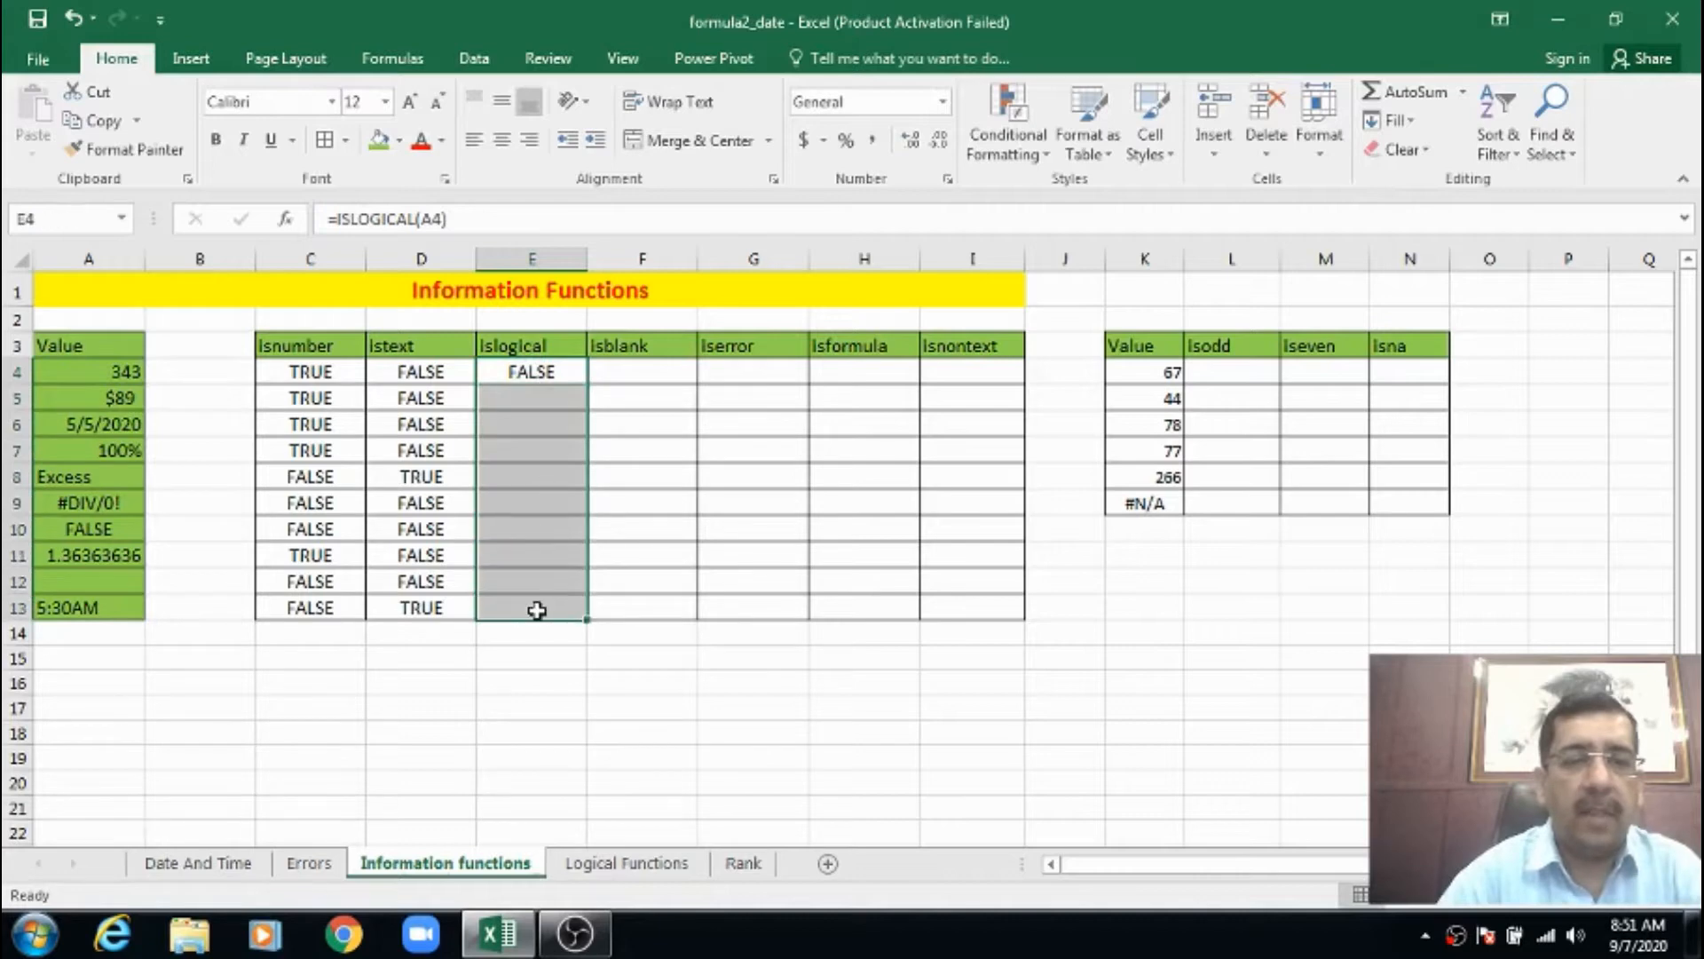
{"action": "key", "text": "ctrl+d"}
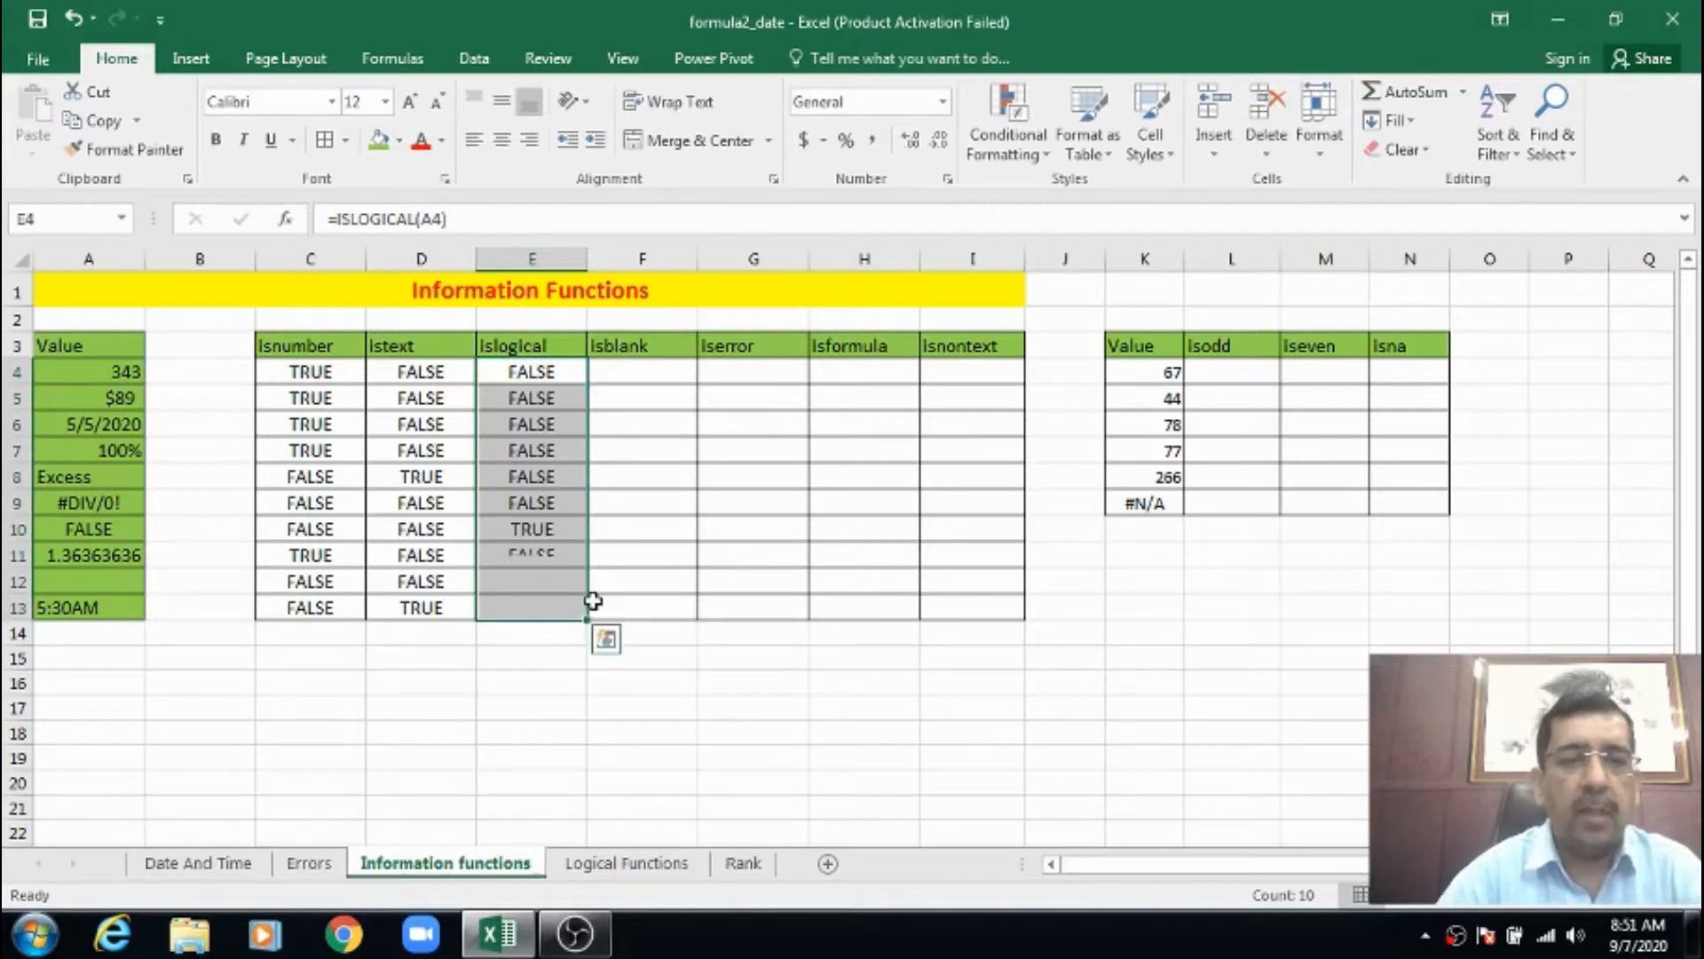
Compare the logical value in A10 with its ISLOGICAL result in E10, and review the formula in E4.
{"action": "left_click", "coordinate": [540, 531]}
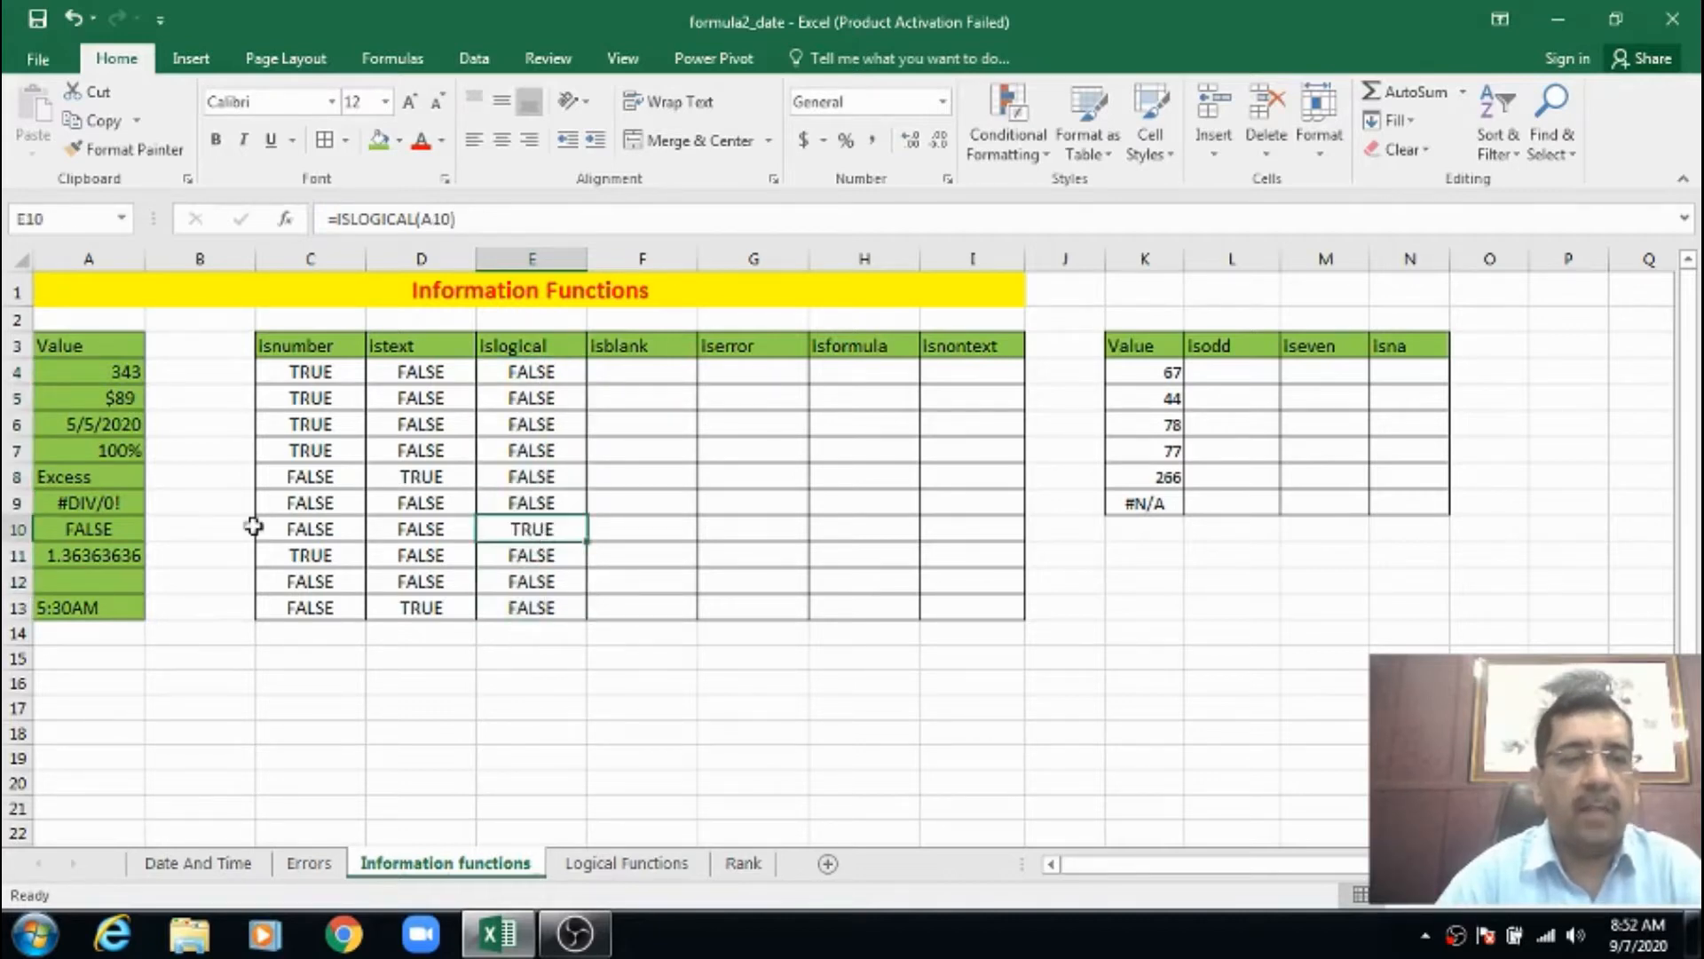
{"action": "left_click", "coordinate": [133, 528]}
{"action": "left_click", "coordinate": [513, 525]}
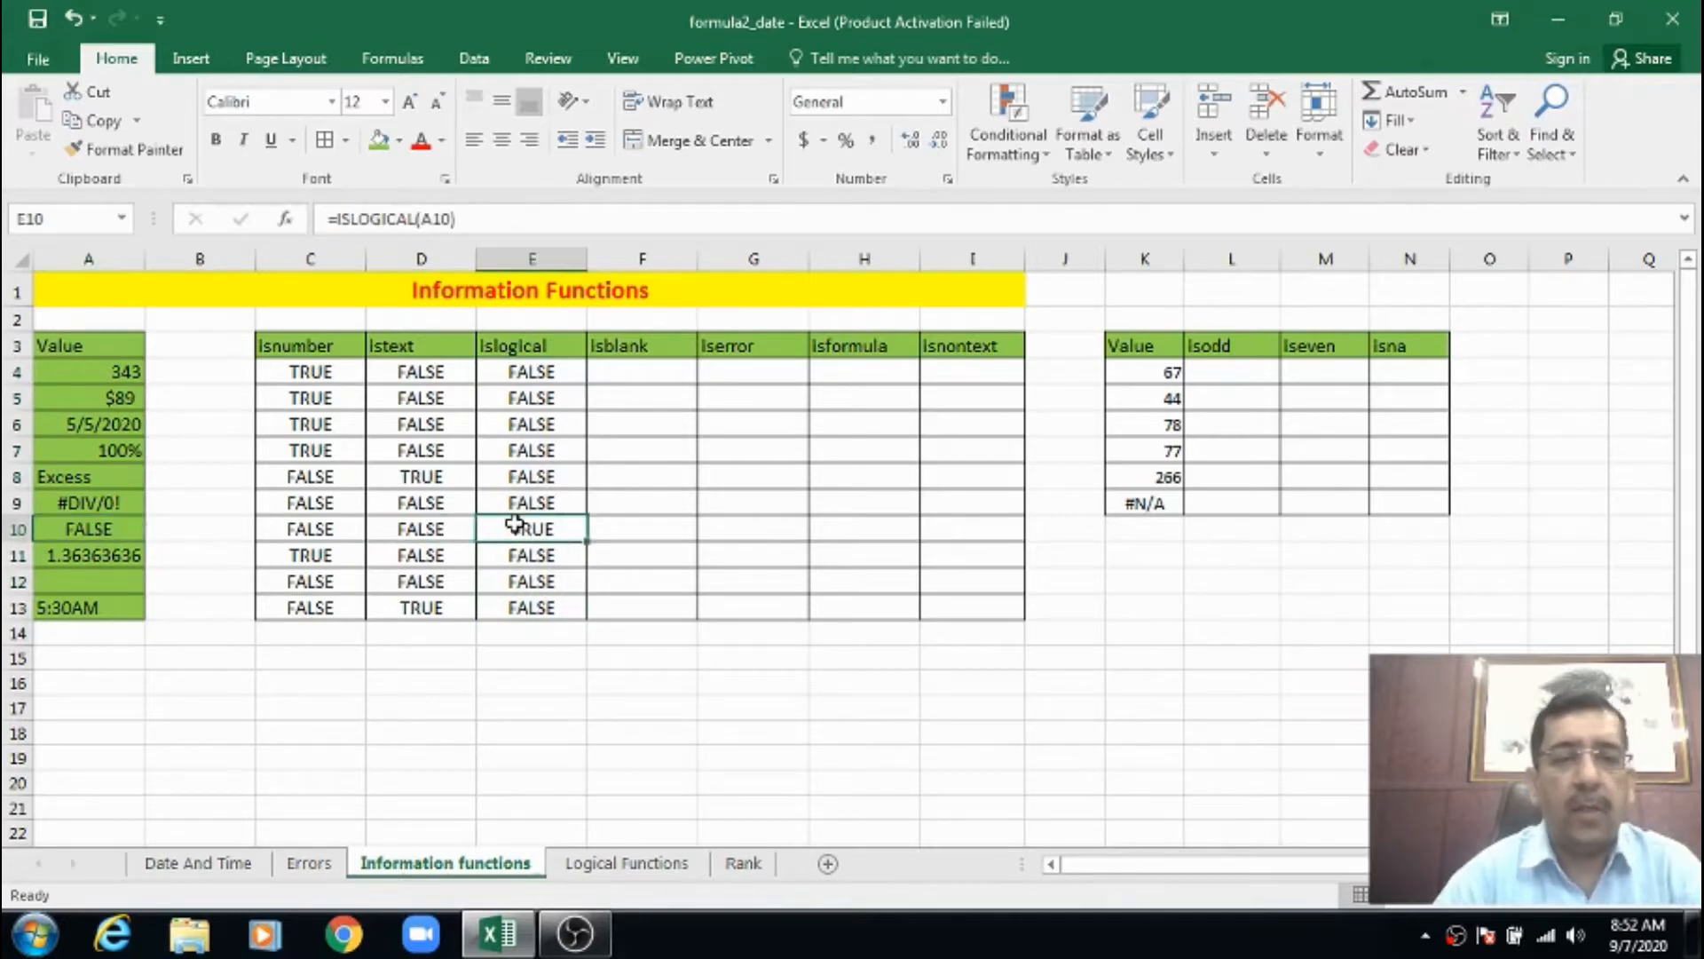
{"action": "left_click", "coordinate": [550, 367]}
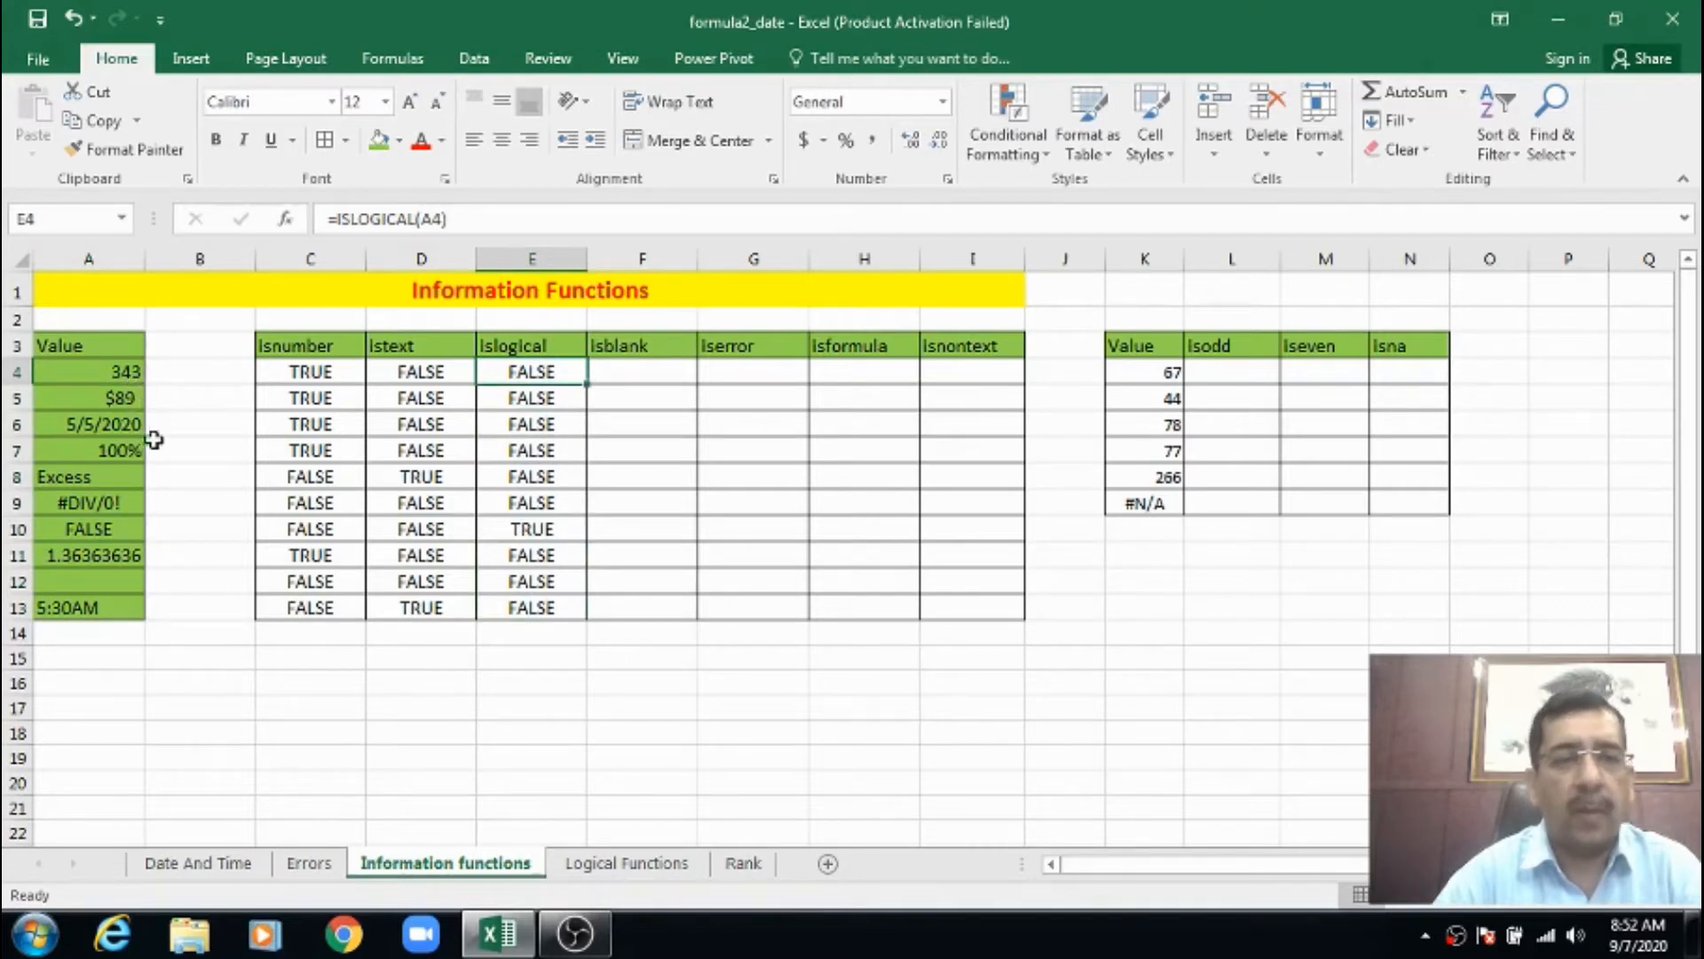
Enter the formula =ISBLANK(A4) in cell F4 of the Isblank column.
{"action": "left_click", "coordinate": [615, 374]}
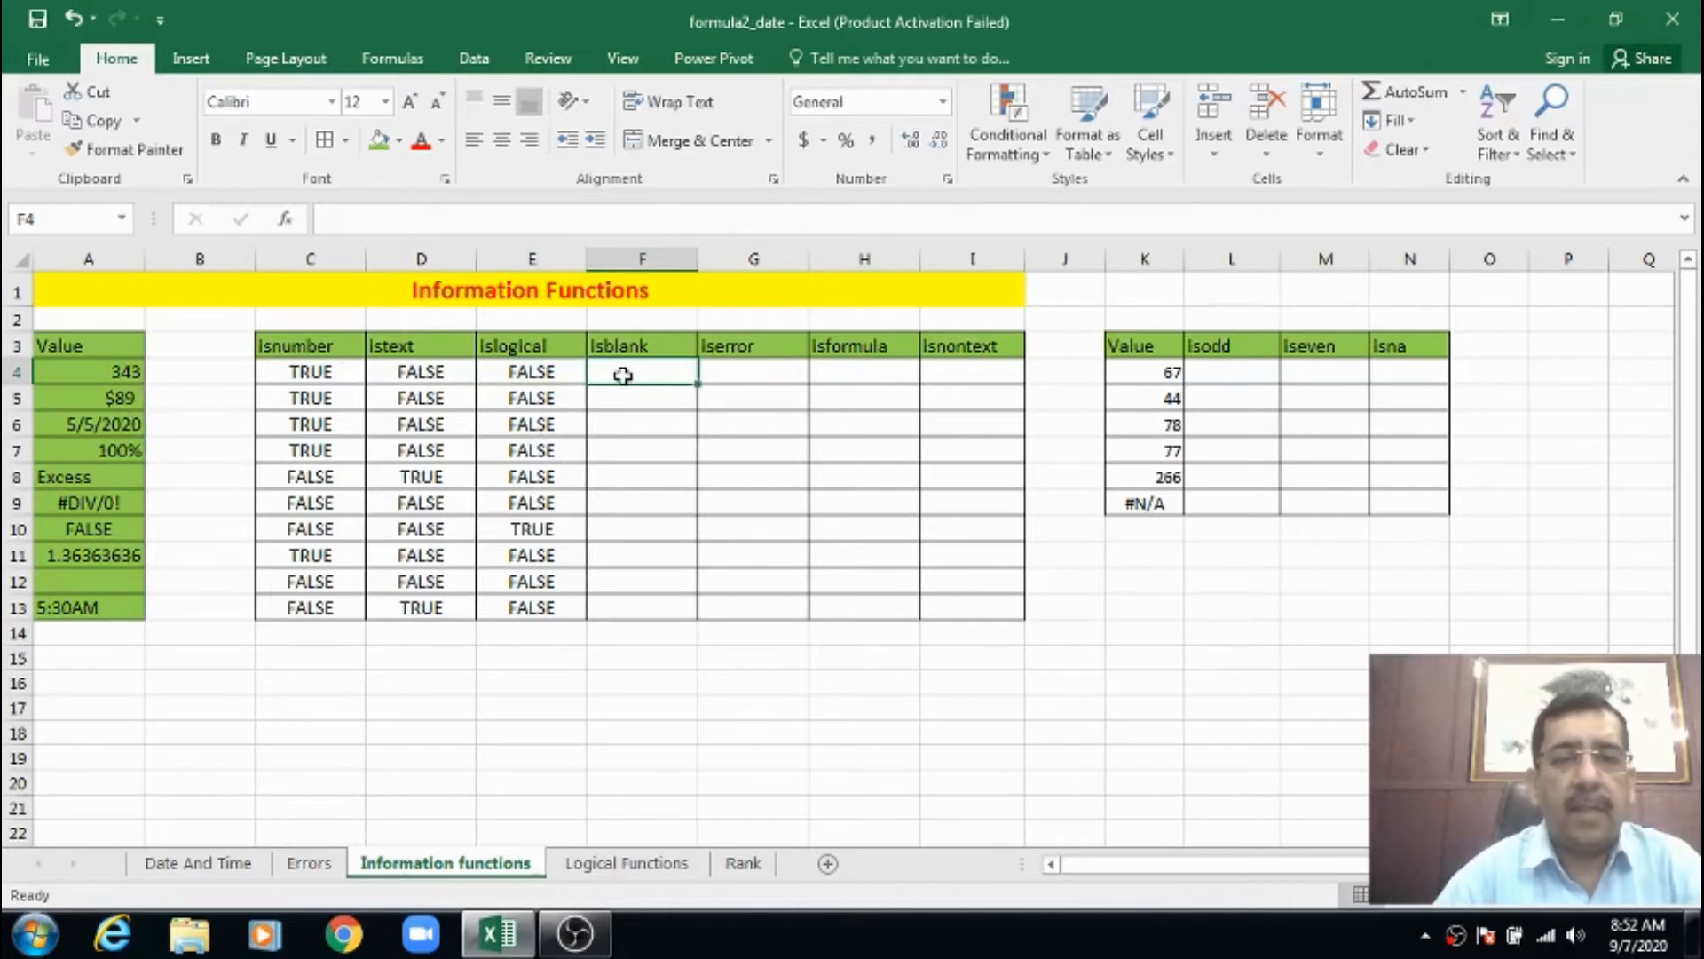
{"action": "left_click", "coordinate": [124, 366]}
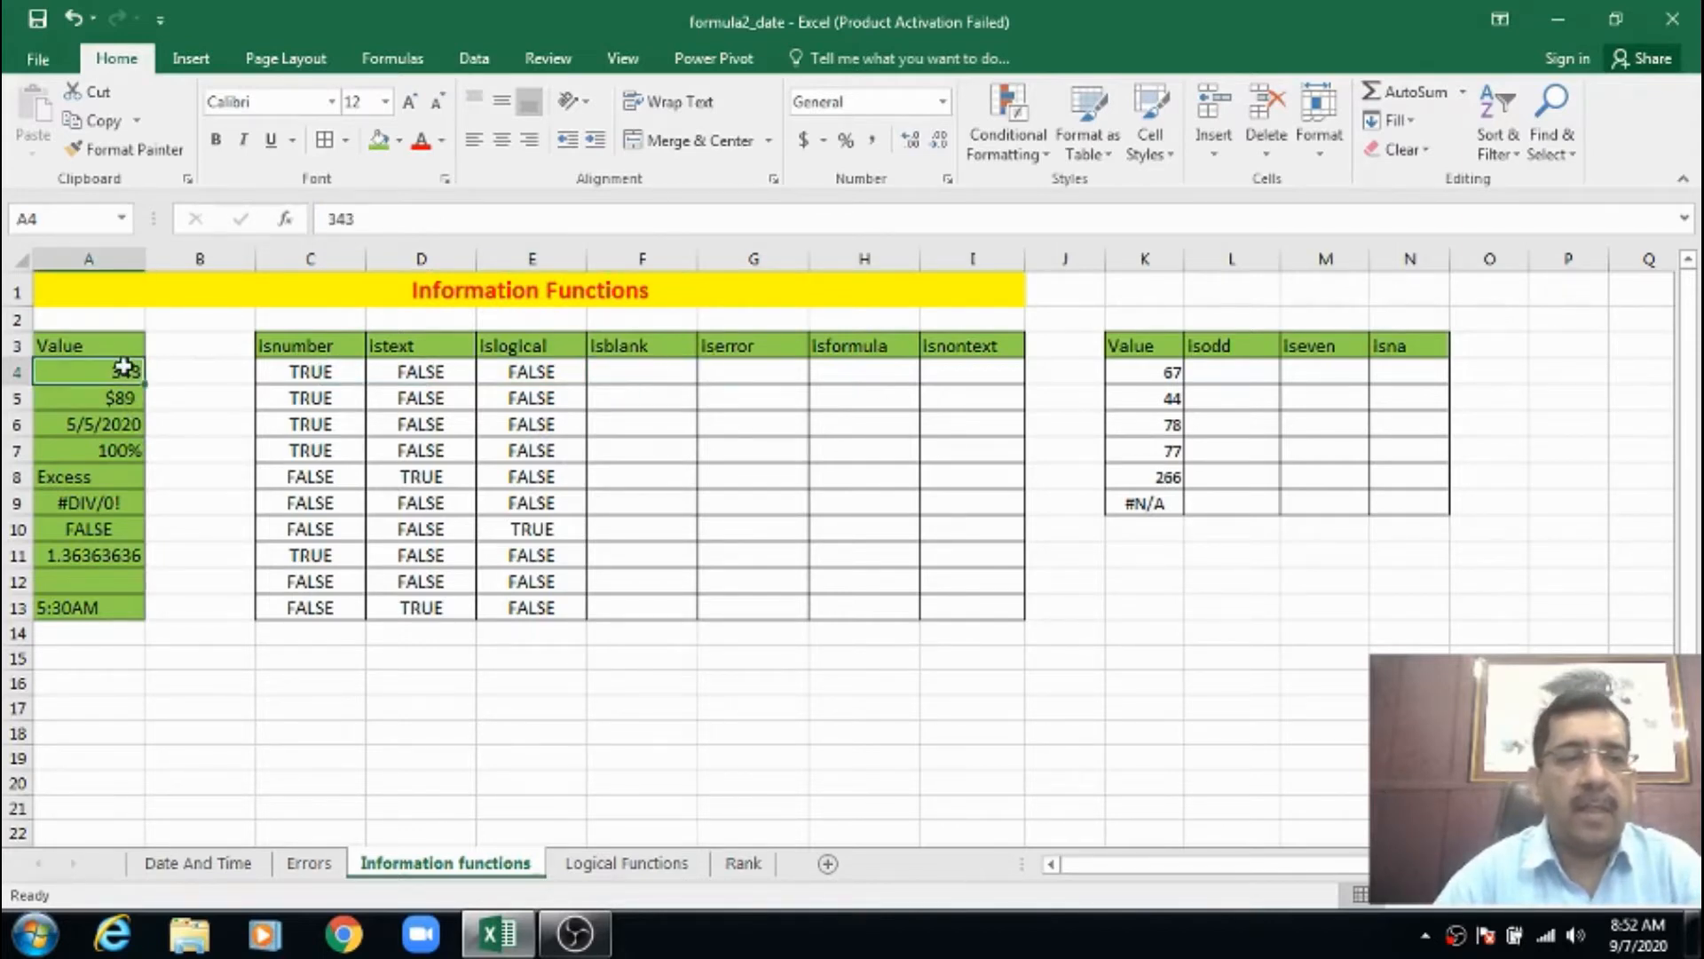
{"action": "left_click", "coordinate": [645, 371]}
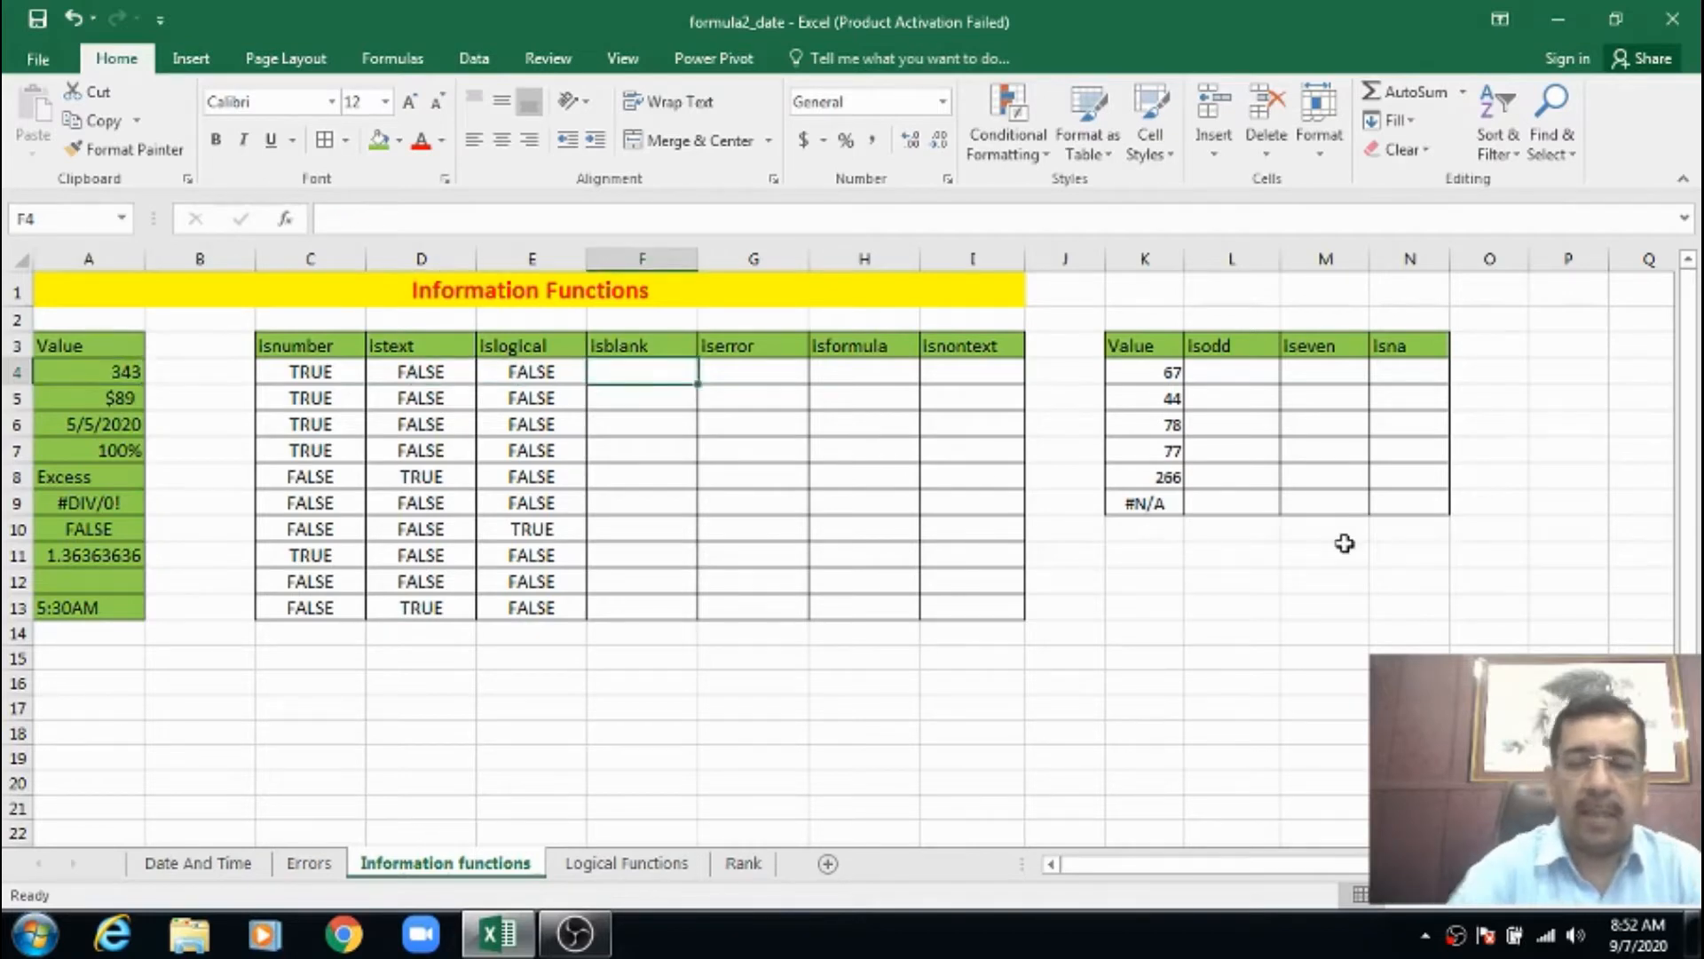
{"action": "type", "text": "=is"}
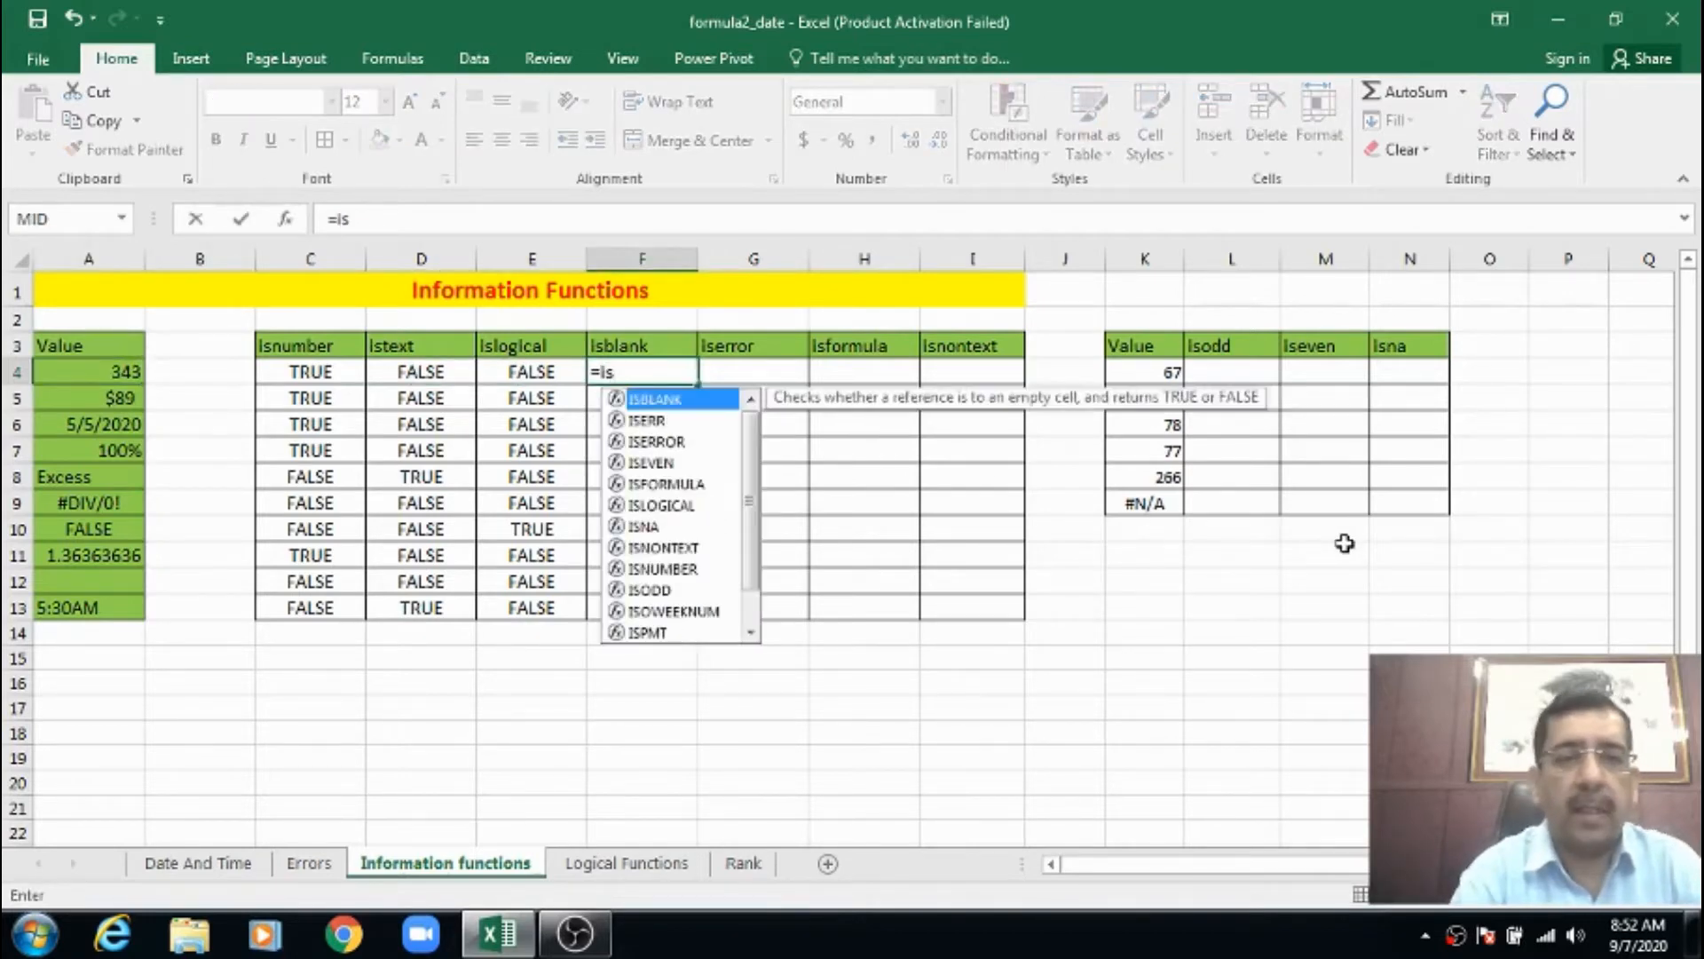
{"action": "key", "text": "Tab"}
{"action": "type", "text": "a"}
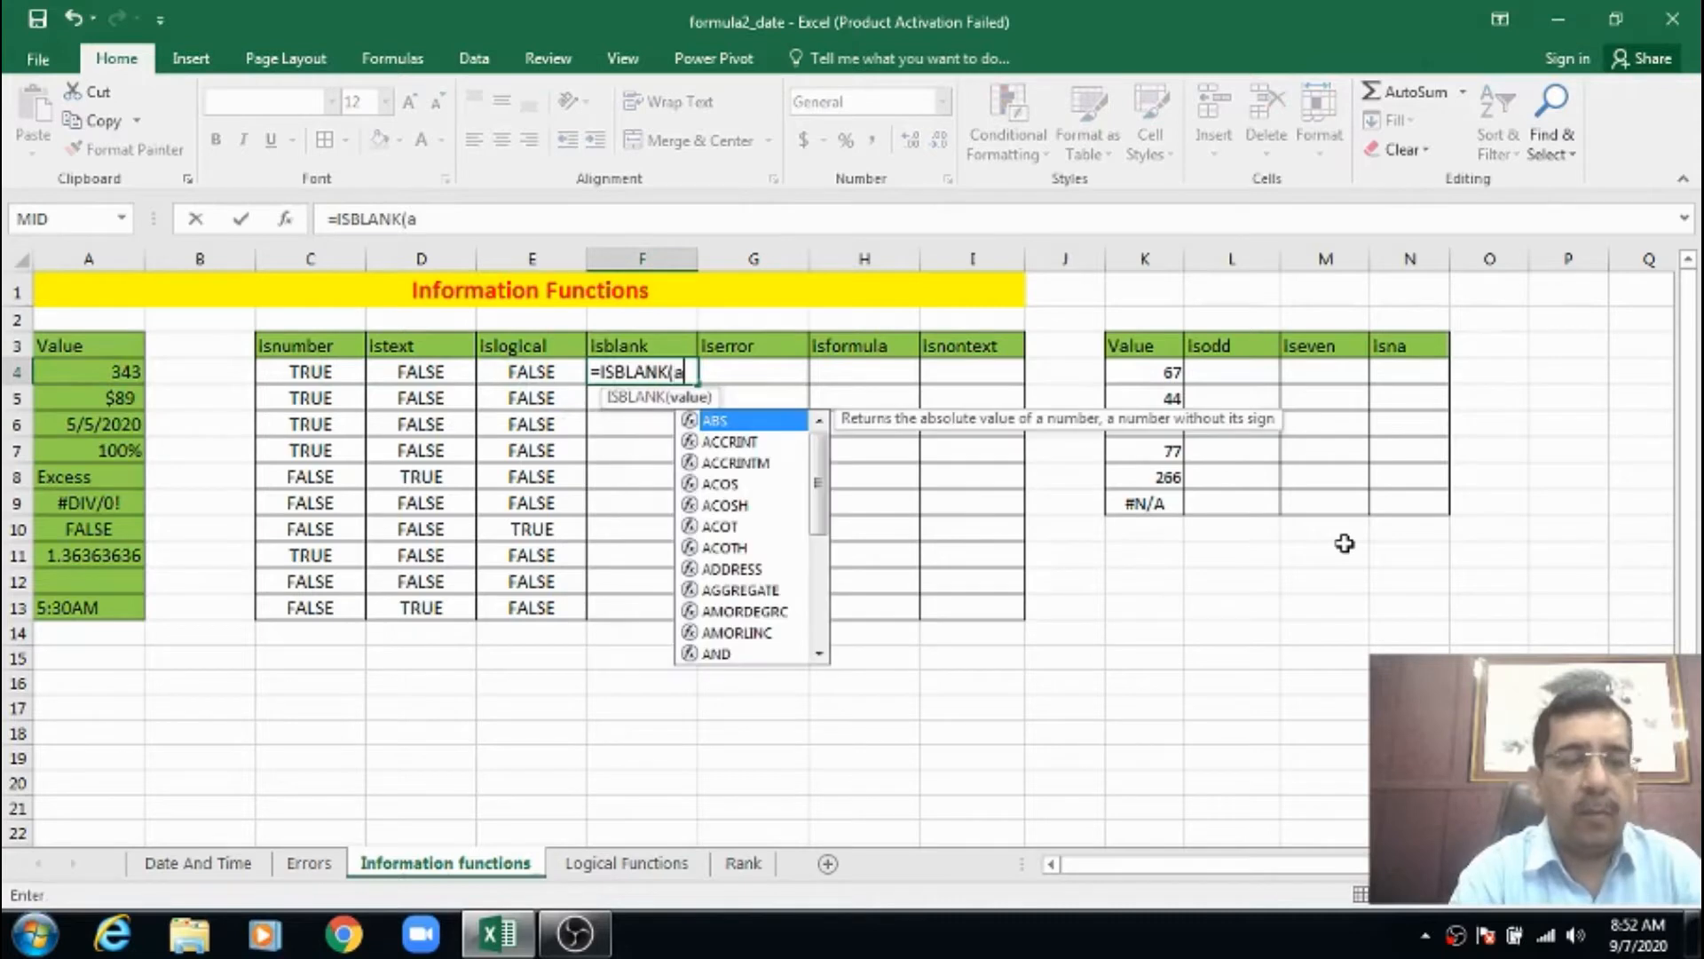
{"action": "type", "text": "4)"}
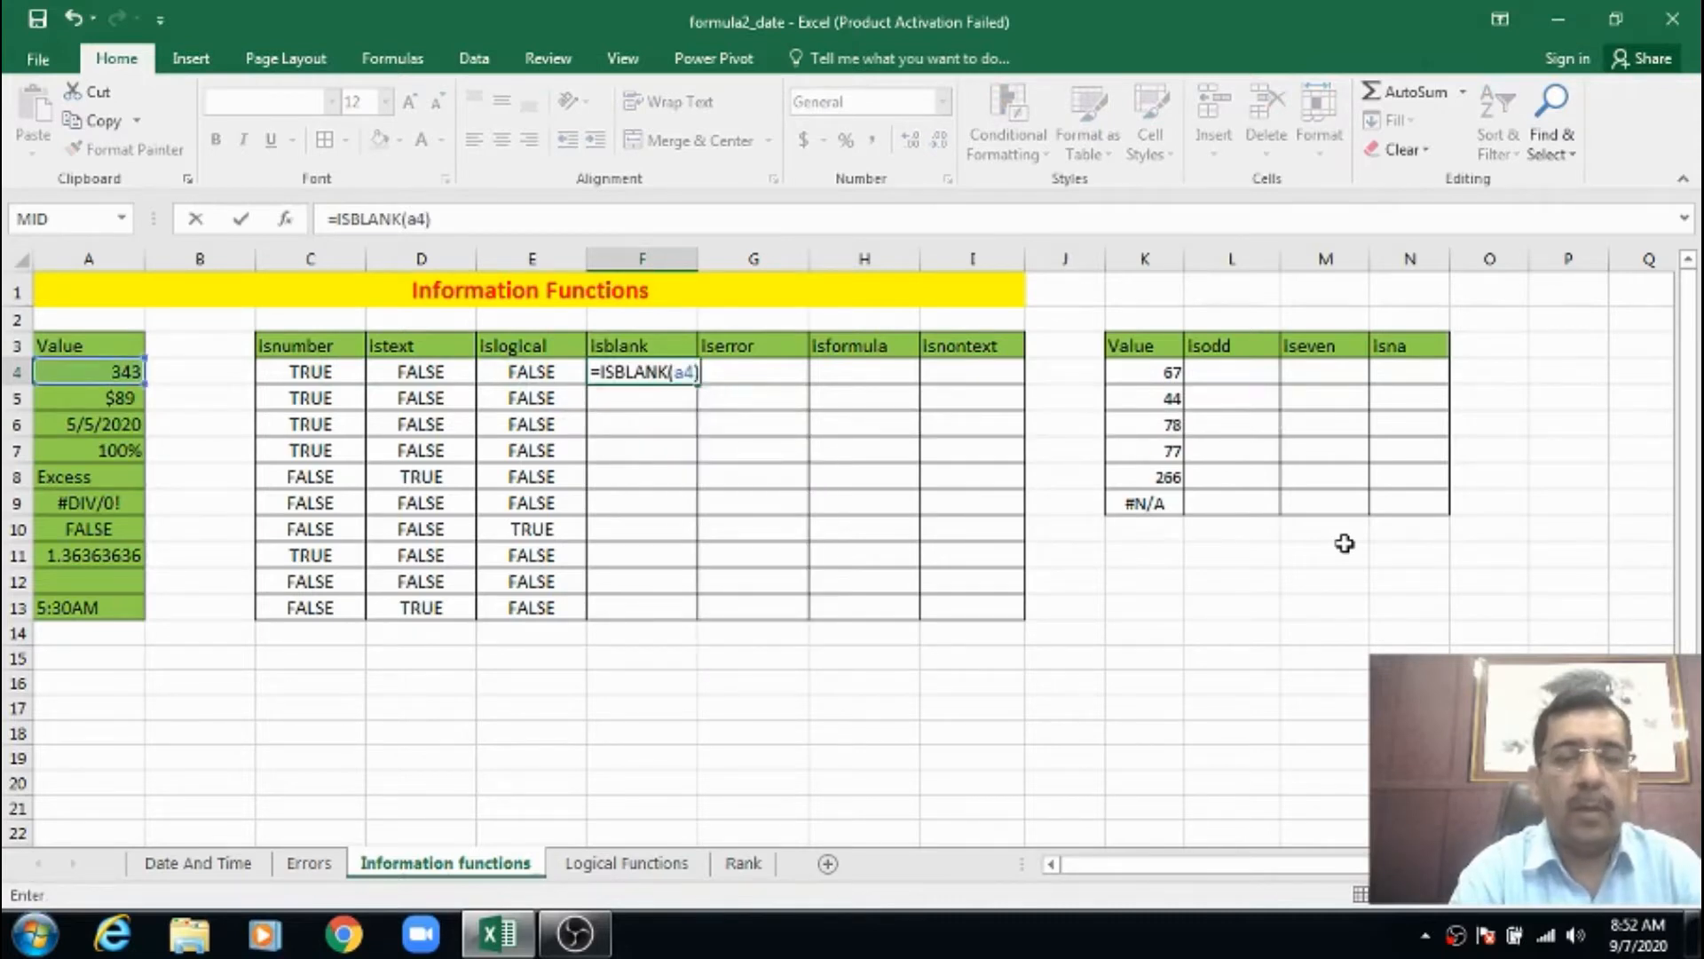
{"action": "key", "text": "Return"}
Fill the ISBLANK formula from F4 down through F13.
{"action": "key", "text": "Up"}
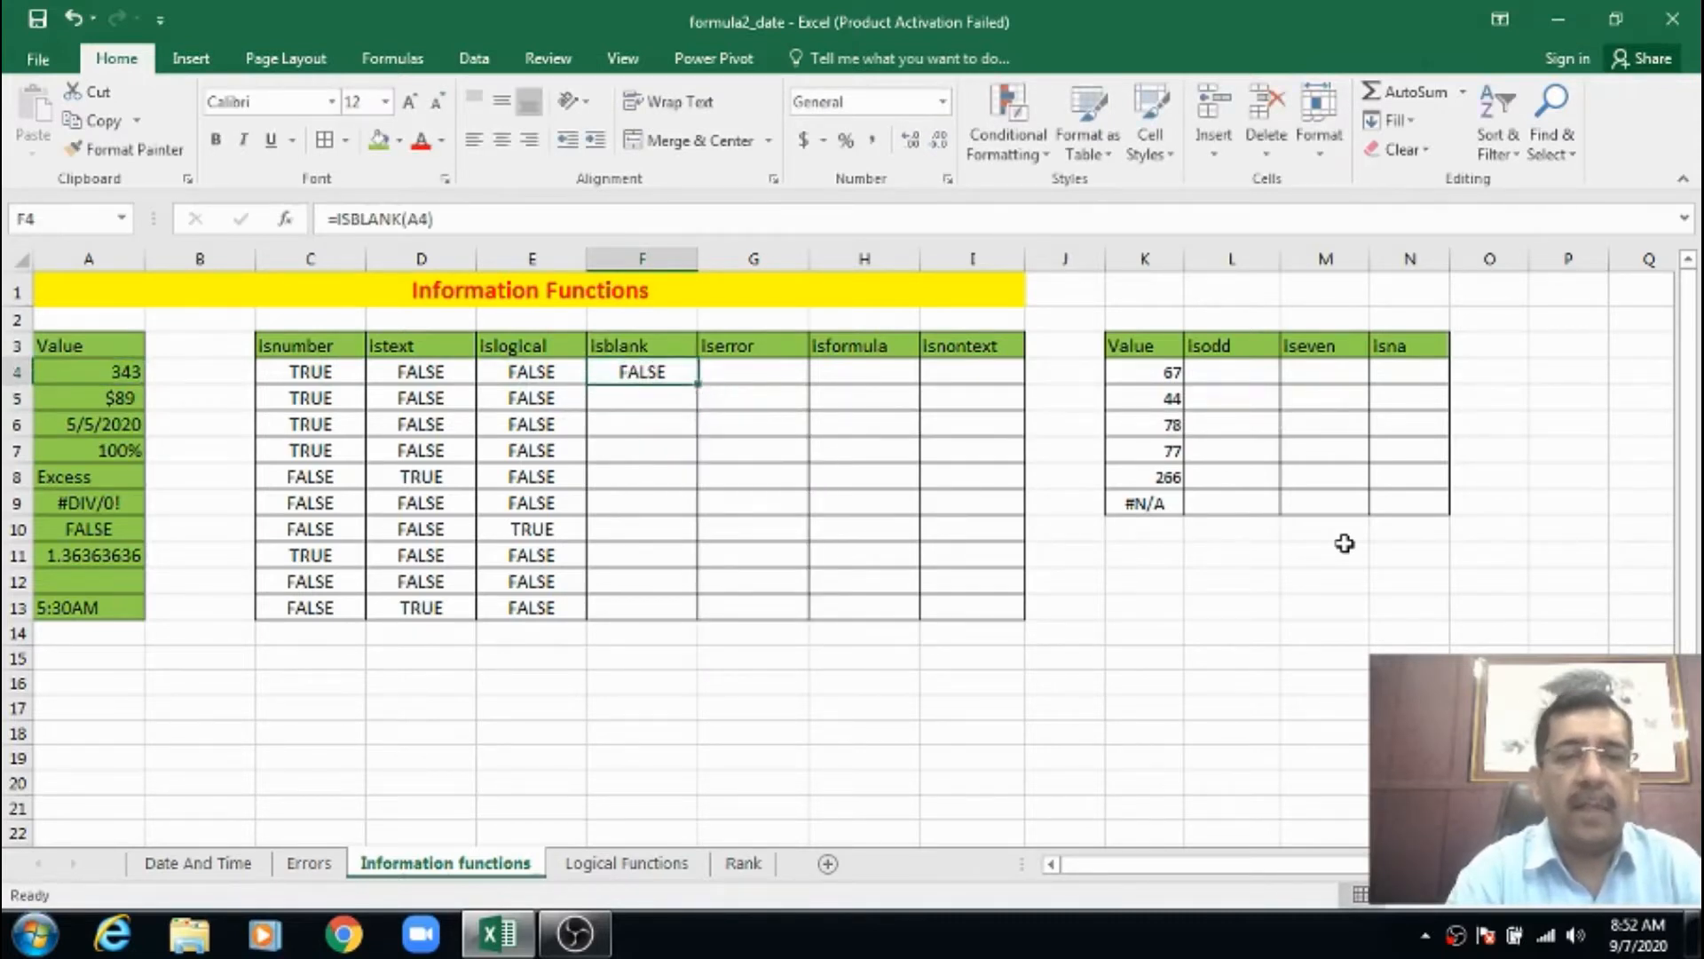
{"action": "key", "text": "shift+Down"}
{"action": "key", "text": "shift+Down"}
{"action": "key", "text": "shift+Down"}
{"action": "key", "text": "shift+Down"}
{"action": "key", "text": "shift+Down"}
{"action": "key", "text": "shift+Down"}
{"action": "key", "text": "shift+Down"}
{"action": "key", "text": "shift+Down"}
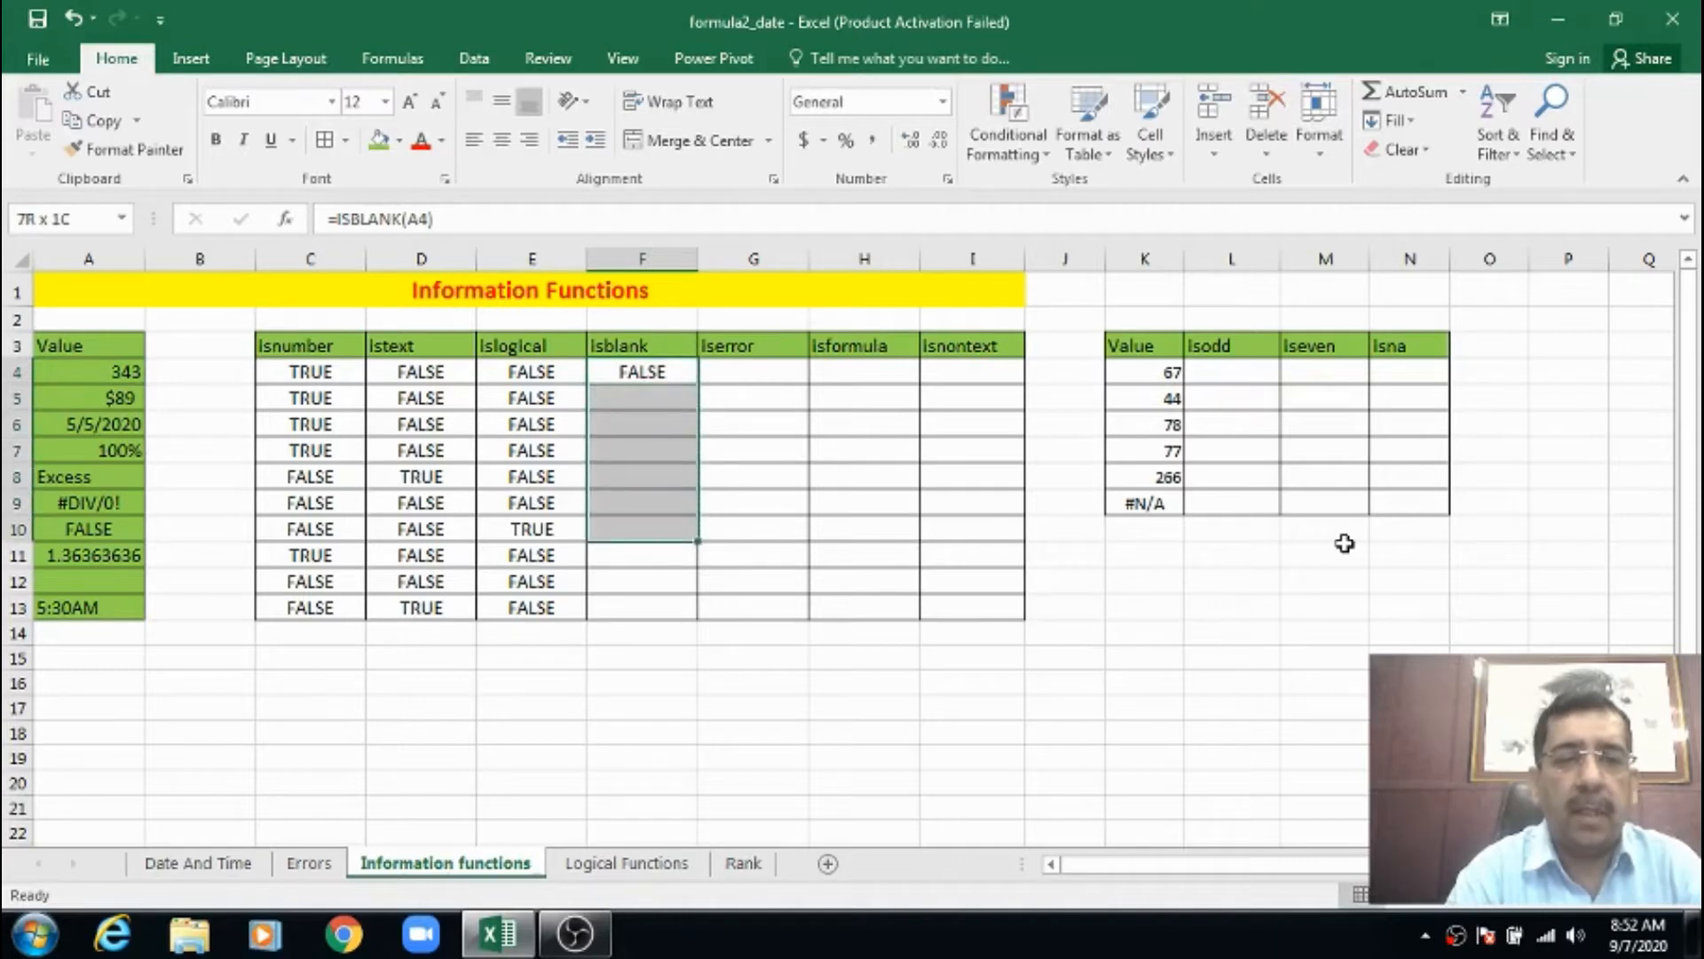
{"action": "key", "text": "shift+Down"}
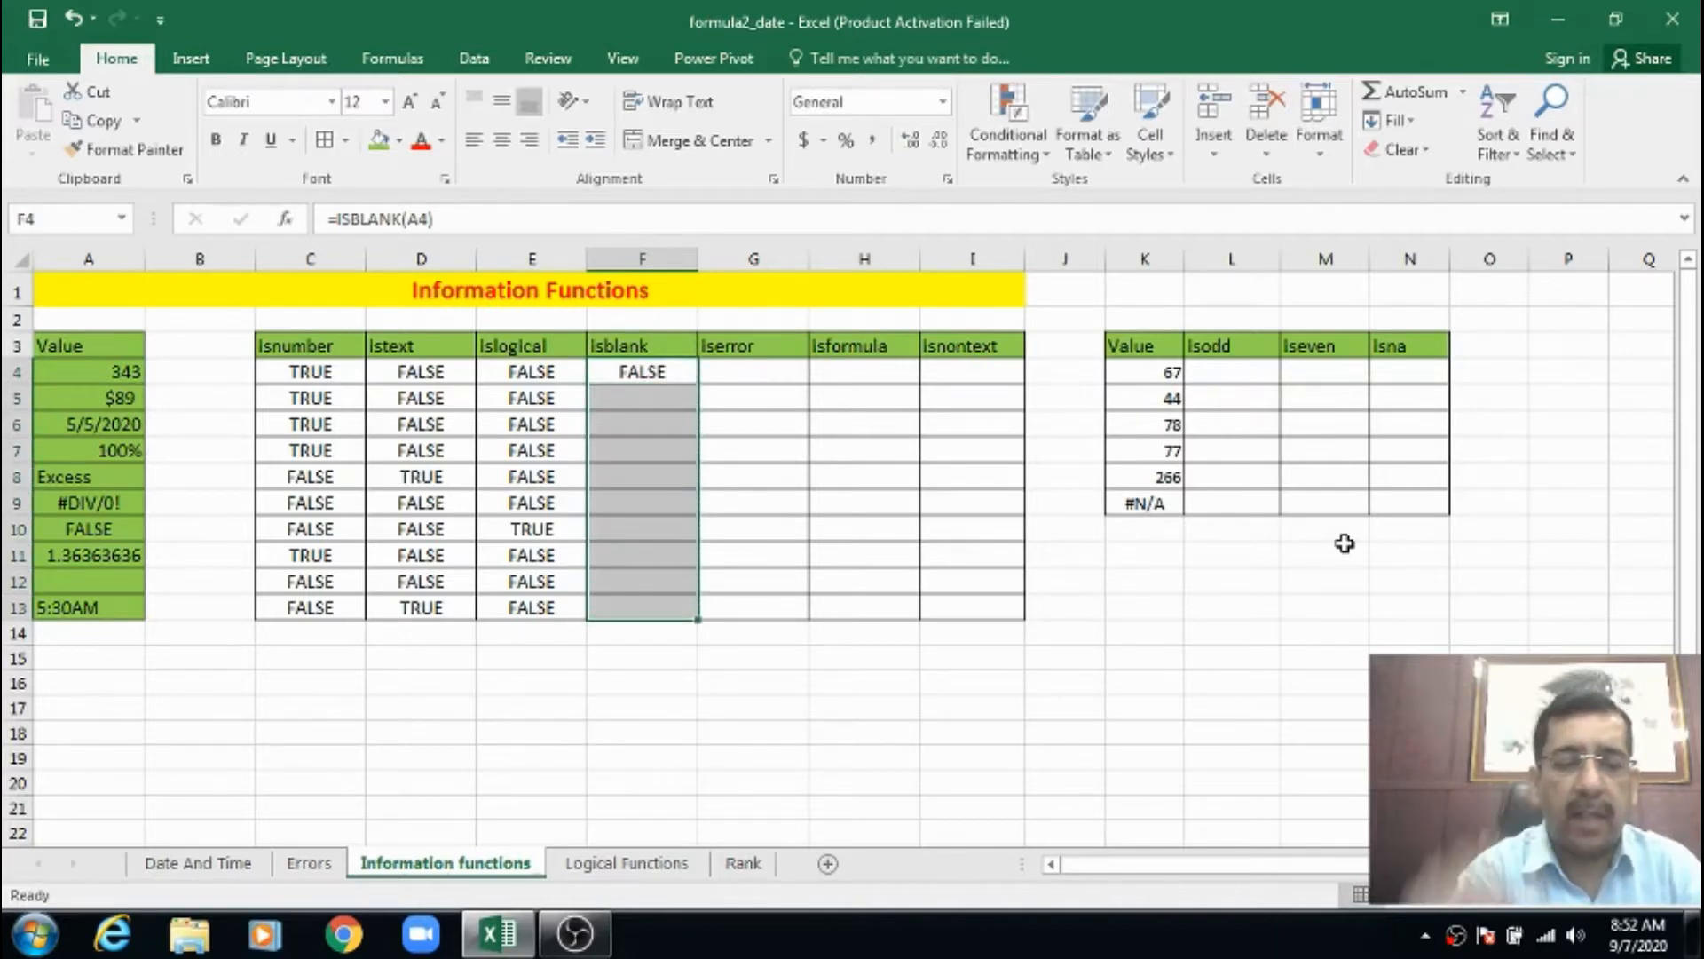
{"action": "key", "text": "ctrl+d"}
{"action": "key", "text": "Return"}
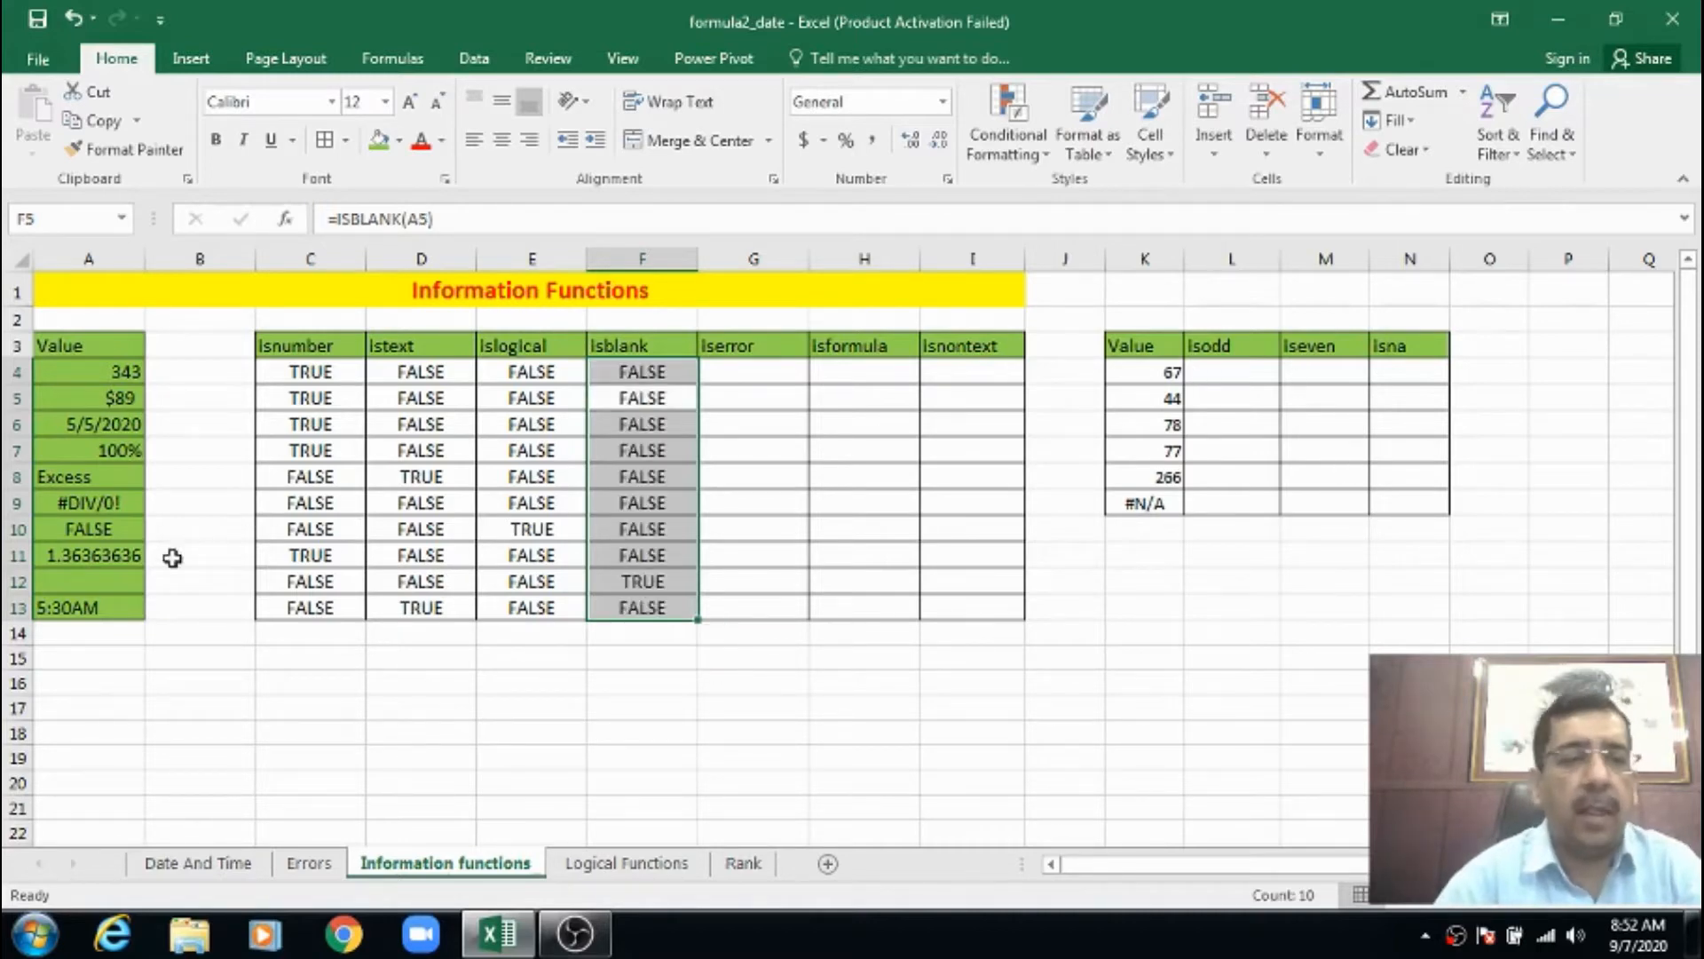
Compare the empty cell A12 with its ISBLANK result in F12, and review the row 4 formulas in C4 through F4.
{"action": "left_click", "coordinate": [124, 575]}
{"action": "left_click", "coordinate": [639, 584]}
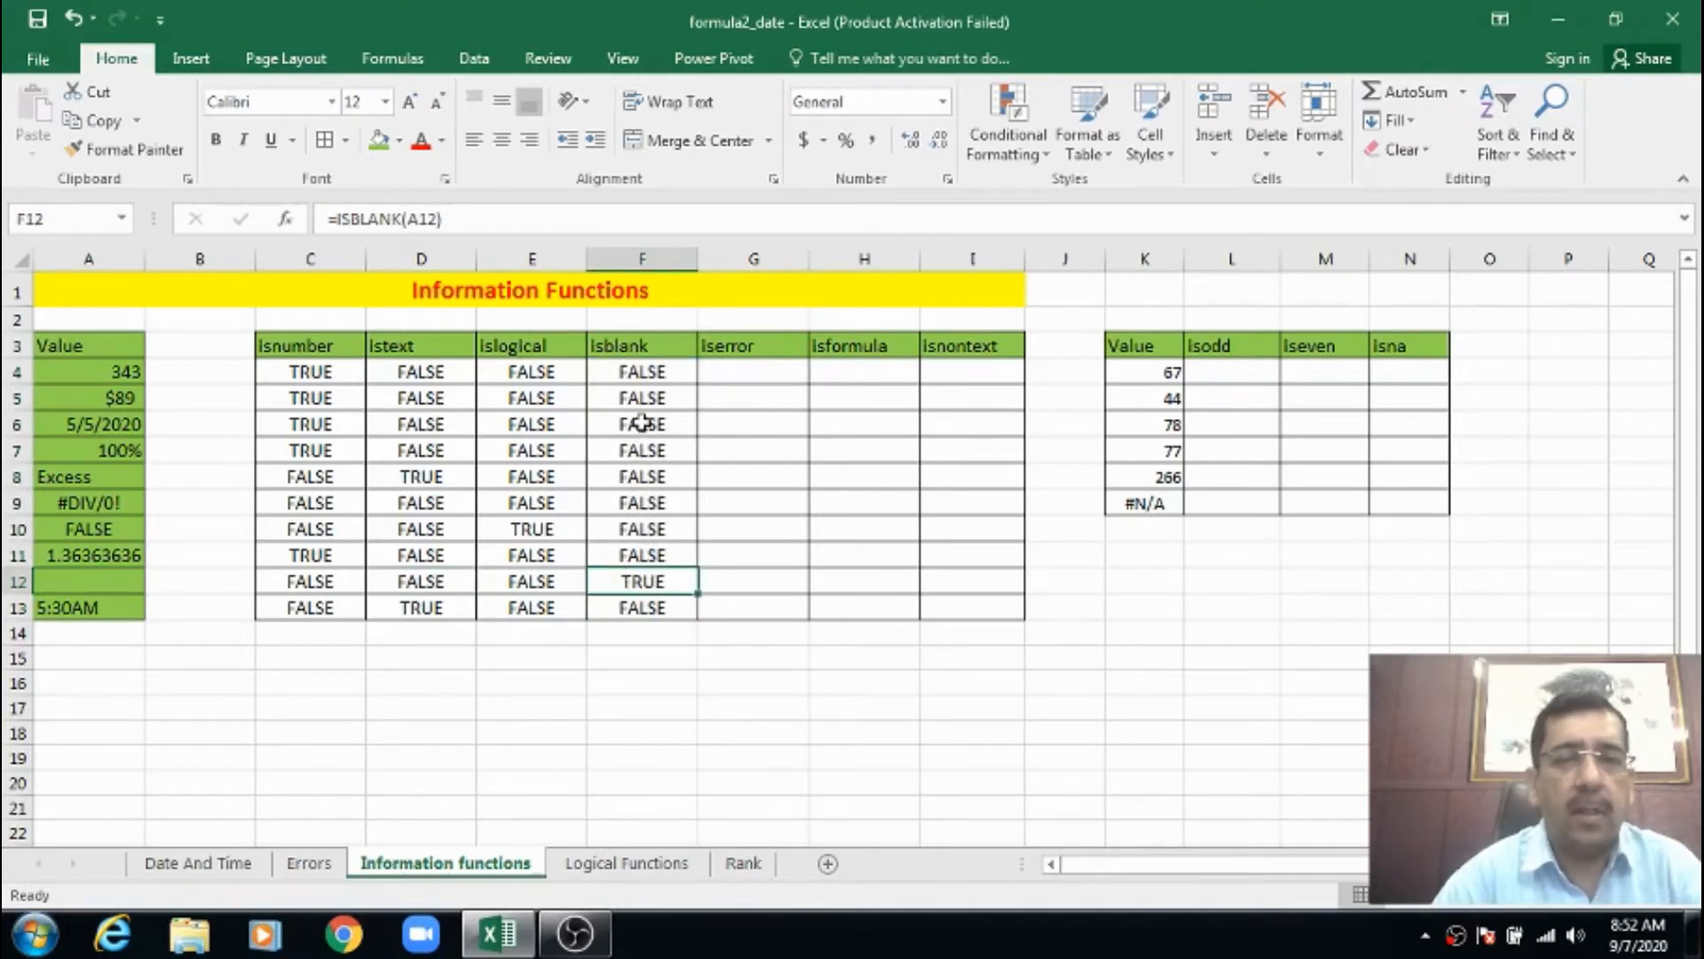
{"action": "left_click", "coordinate": [315, 371]}
{"action": "left_click", "coordinate": [441, 371]}
{"action": "left_click", "coordinate": [499, 373]}
{"action": "left_click", "coordinate": [616, 376]}
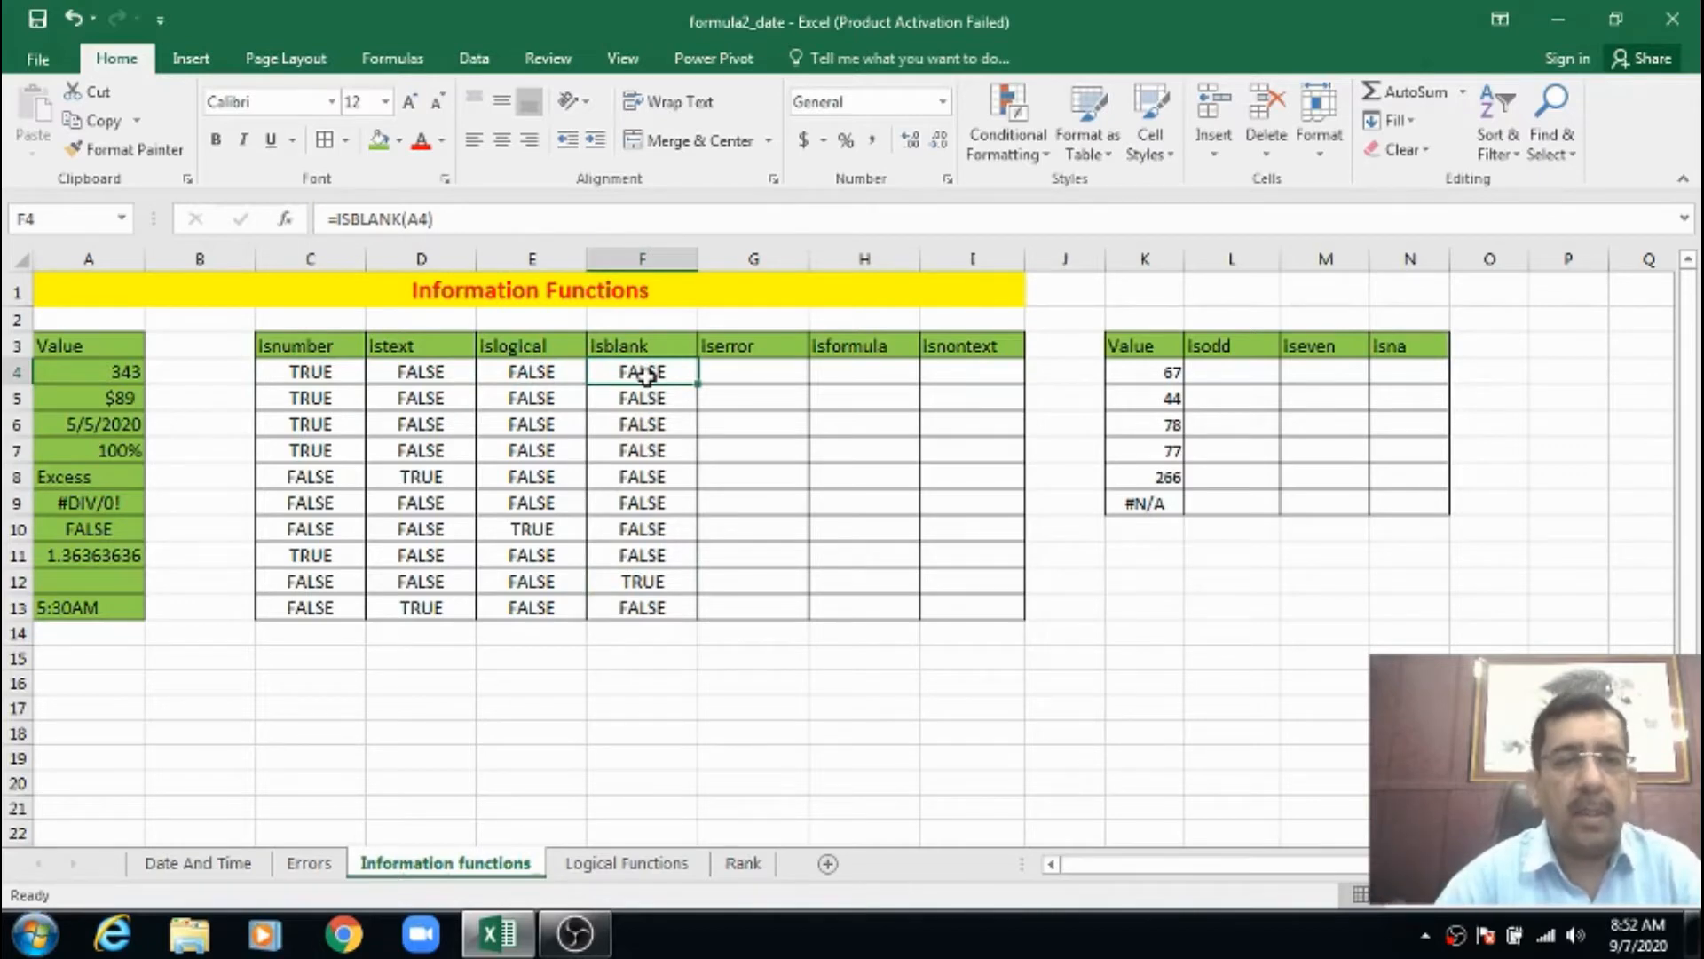
Enter the formula =ISERROR(A4) in cell G4 of the Iserror column.
{"action": "left_click", "coordinate": [735, 376]}
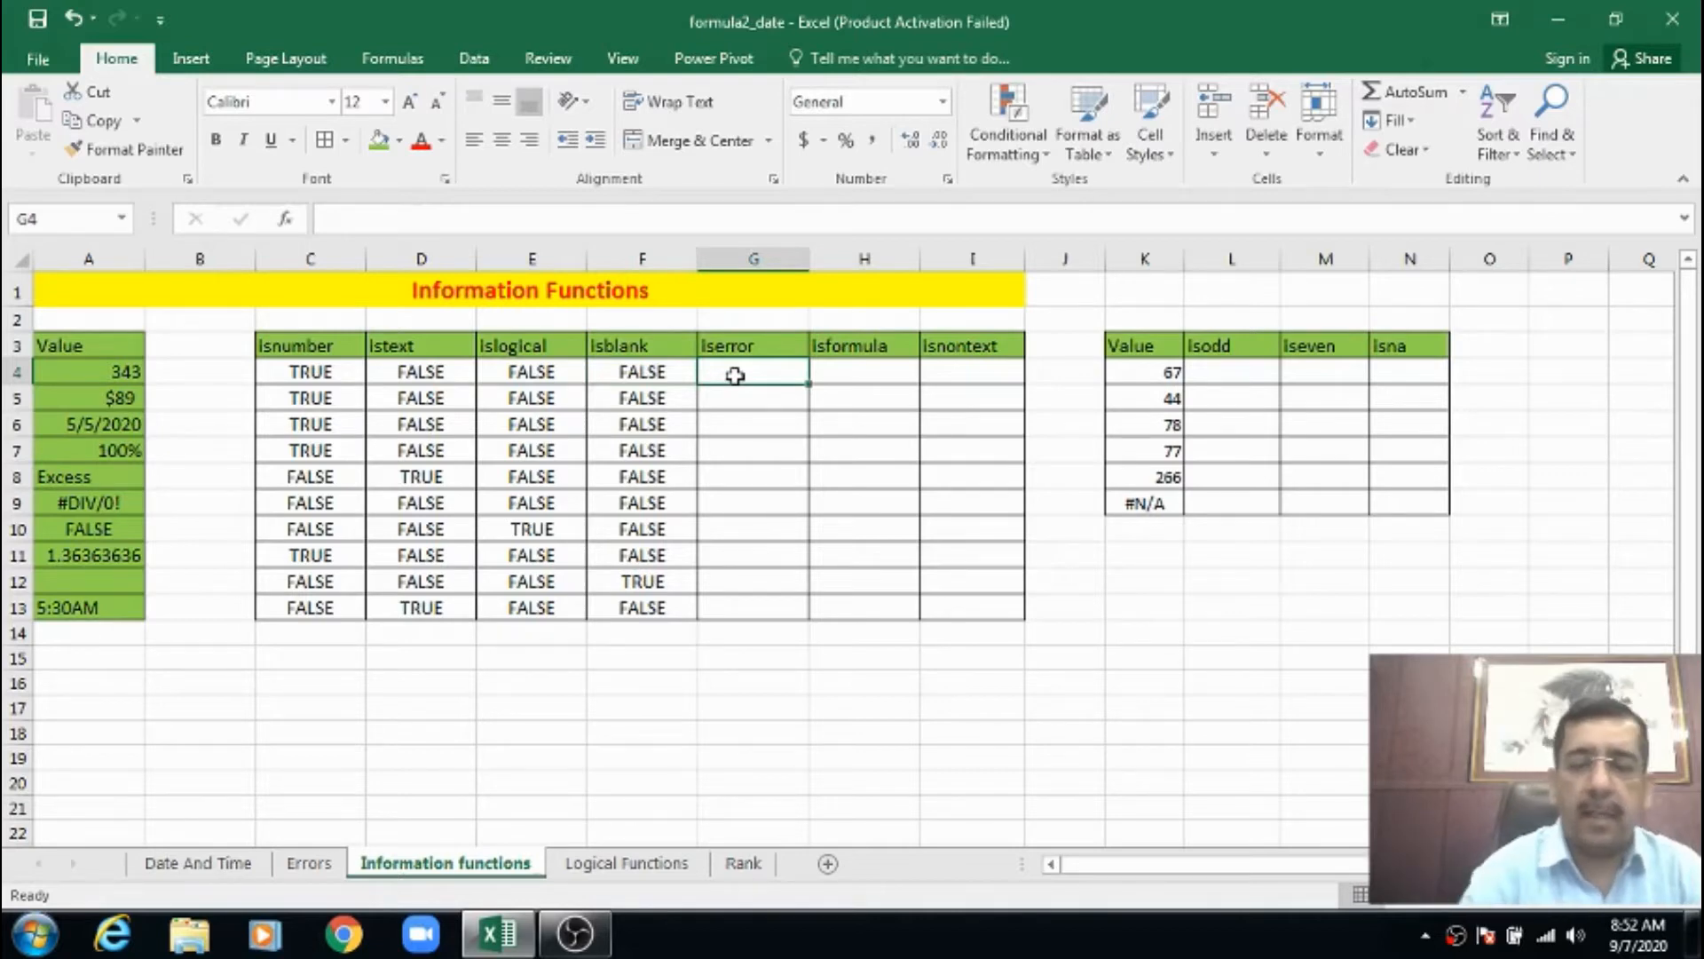
{"action": "type", "text": "=iserro"}
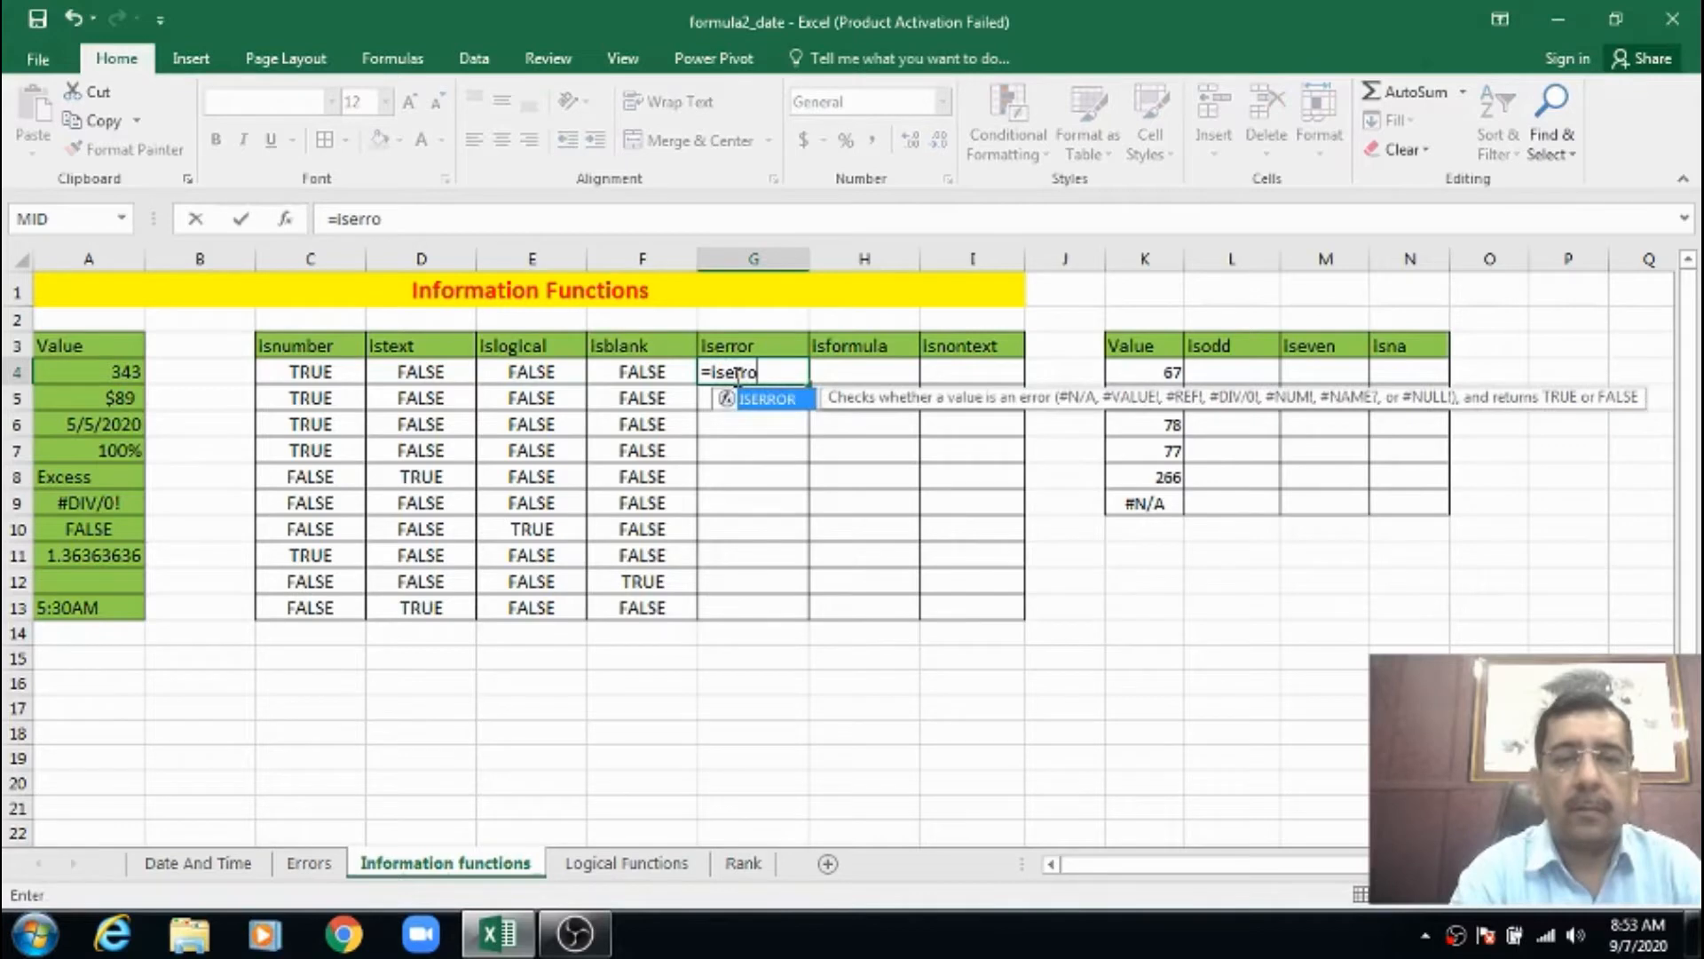
{"action": "key", "text": "Tab"}
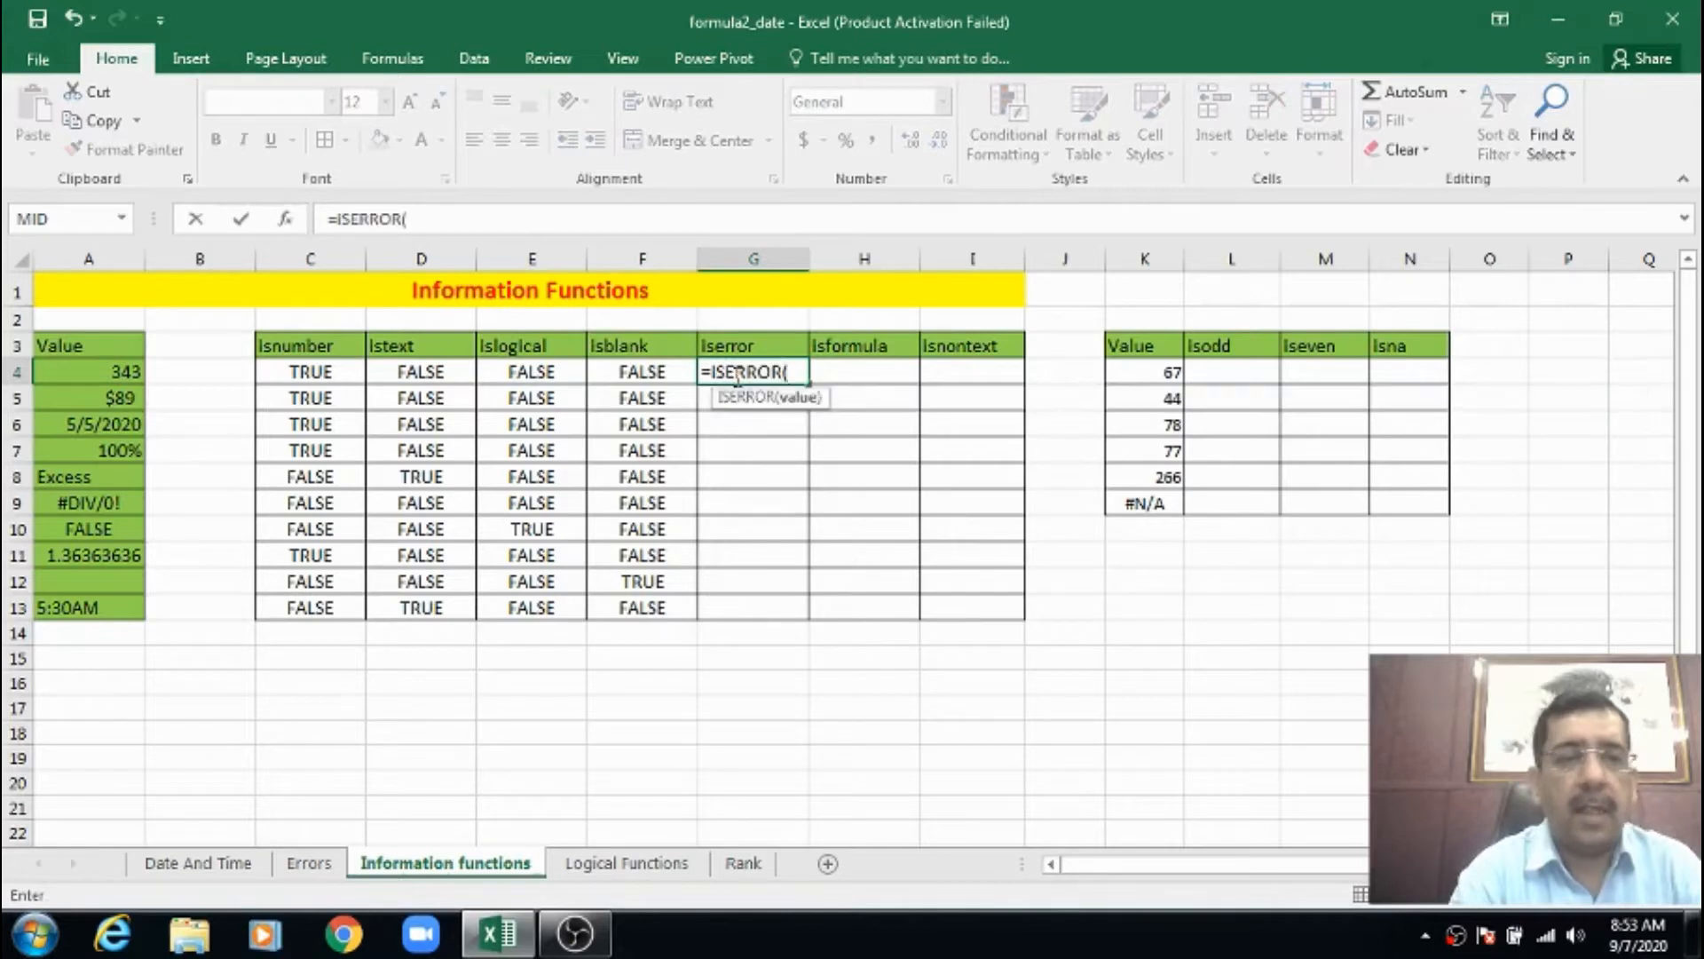
{"action": "type", "text": "a"}
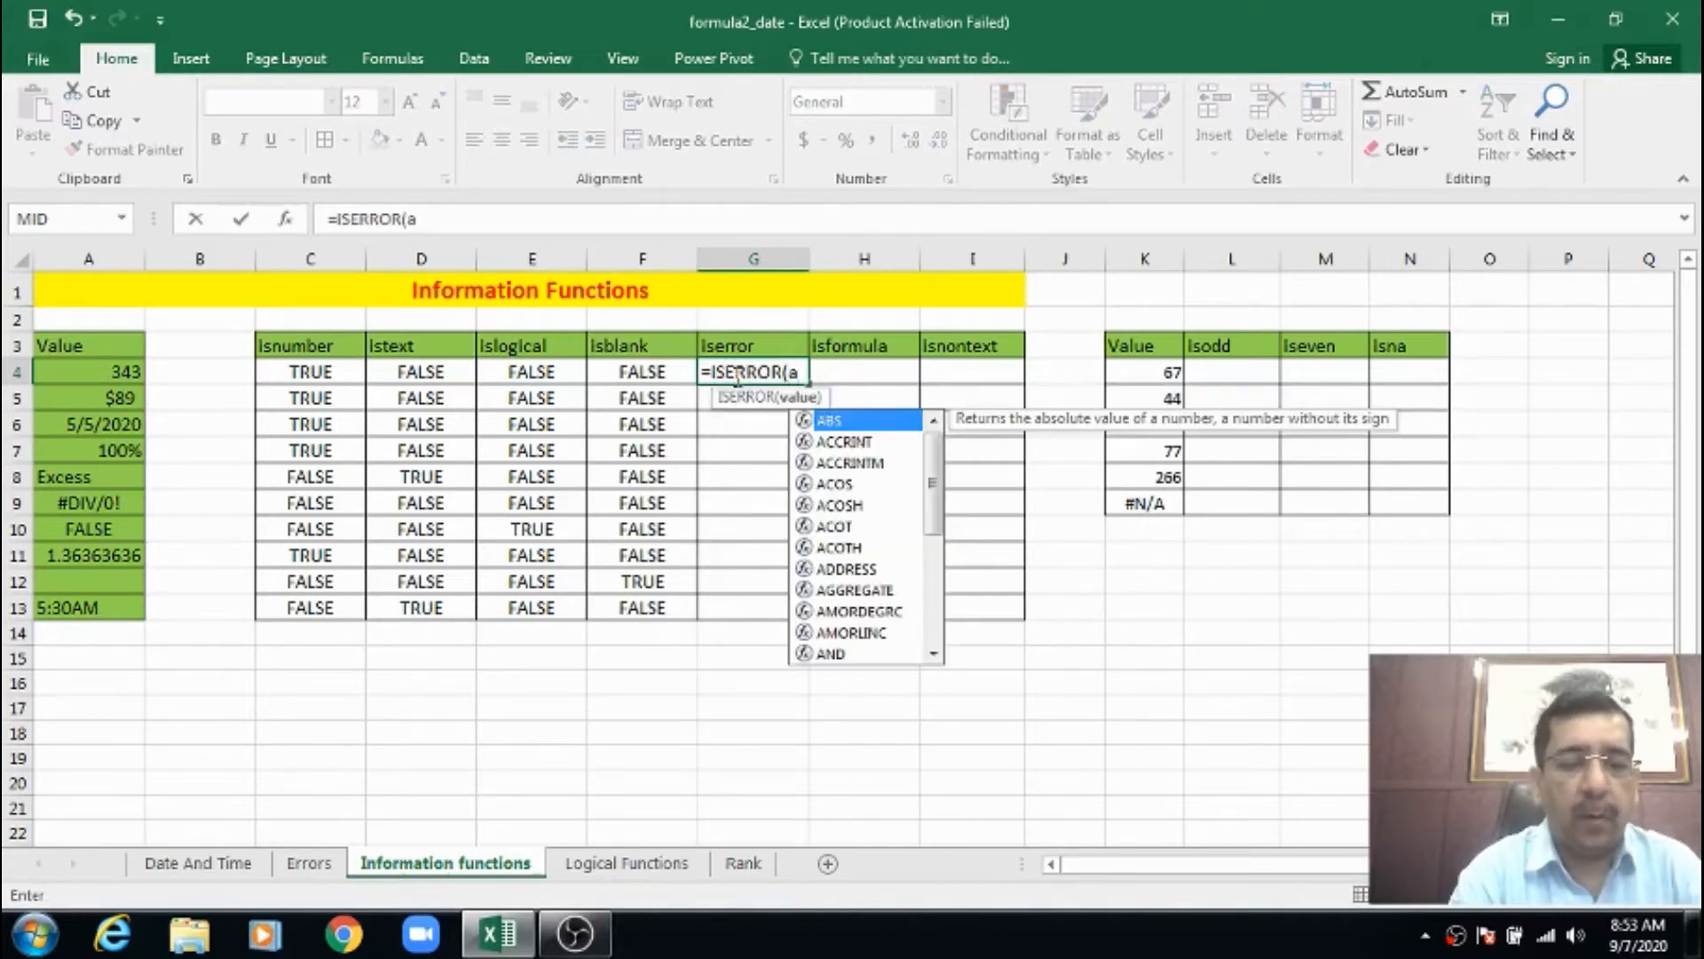
{"action": "type", "text": "4)"}
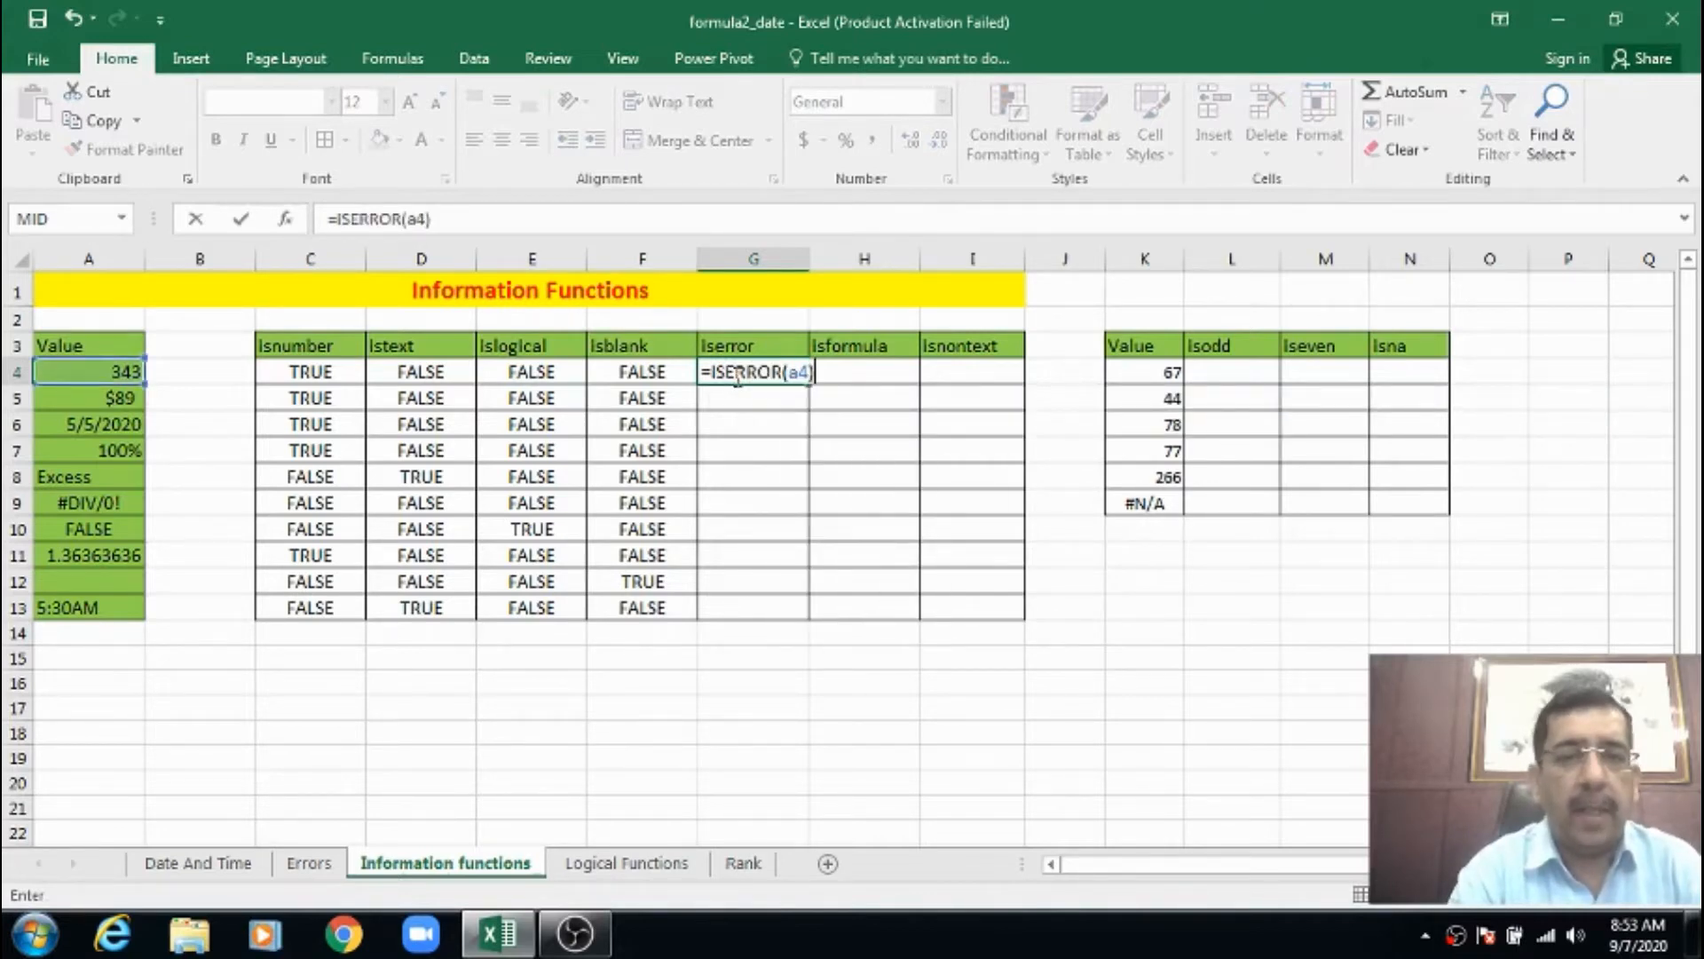
{"action": "key", "text": "Return"}
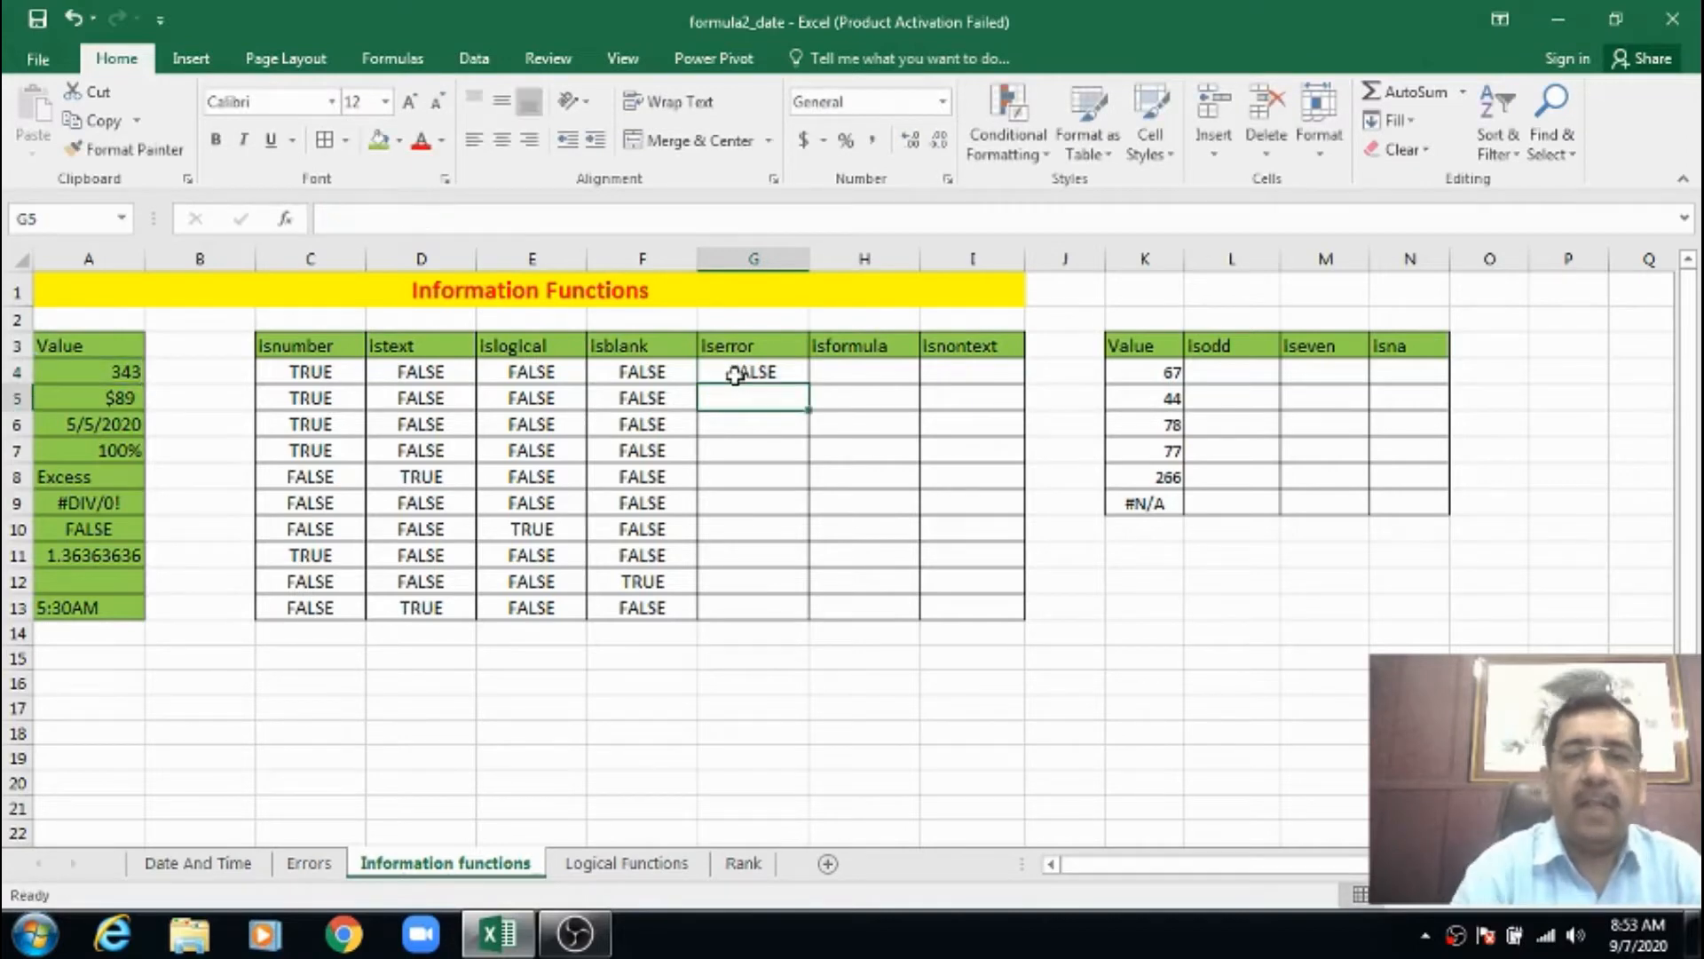
Fill the ISERROR formula from G4 down through G13.
{"action": "left_click", "coordinate": [757, 377]}
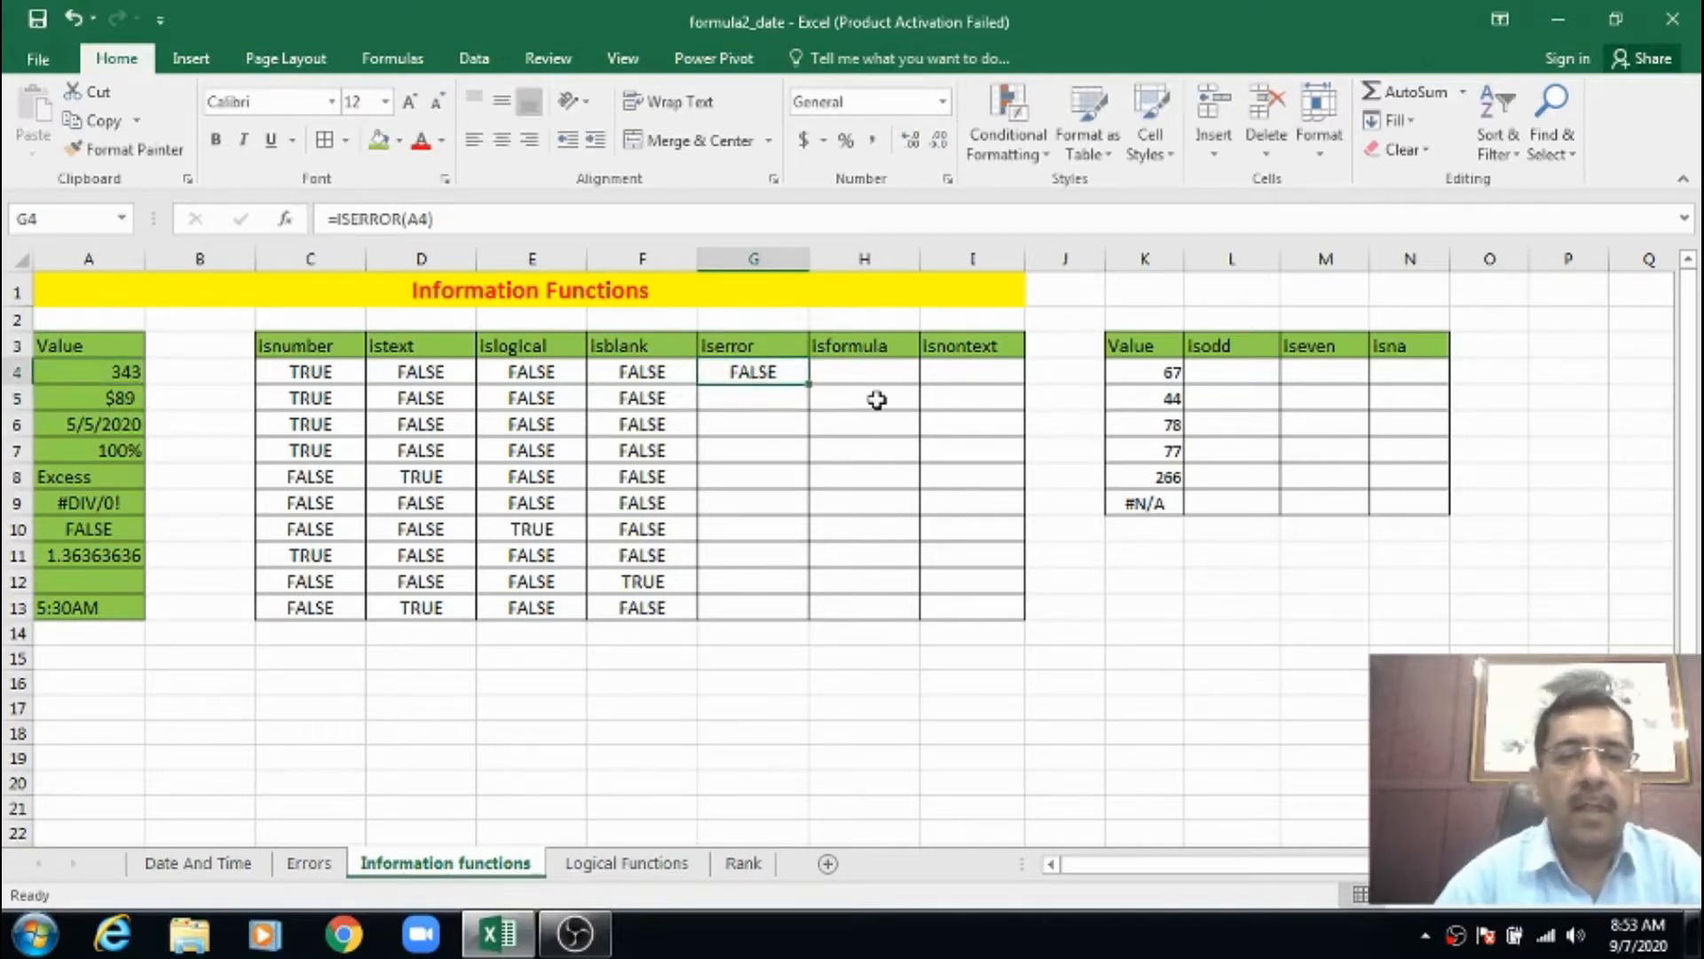
{"action": "key", "text": "shift+Down"}
{"action": "key", "text": "shift+Down"}
{"action": "key", "text": "shift+Down"}
{"action": "key", "text": "shift+Down"}
{"action": "key", "text": "shift+Down"}
{"action": "key", "text": "shift+Down"}
{"action": "key", "text": "shift+Down"}
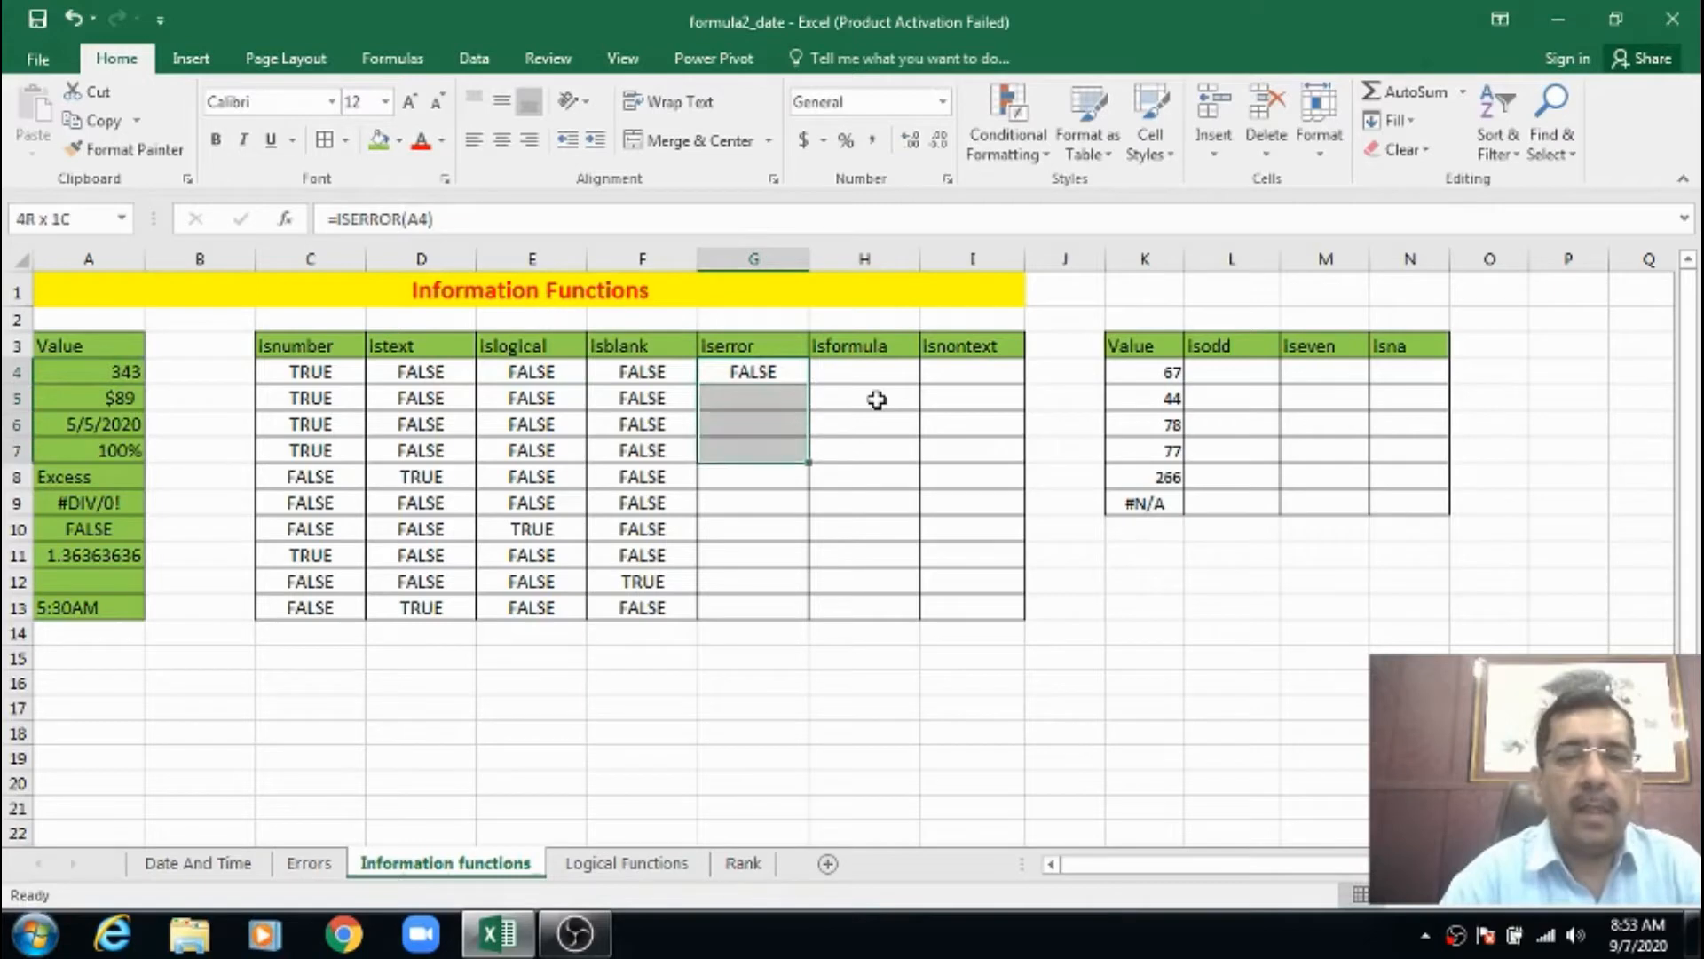
{"action": "key", "text": "shift+Down"}
{"action": "key", "text": "shift+Down"}
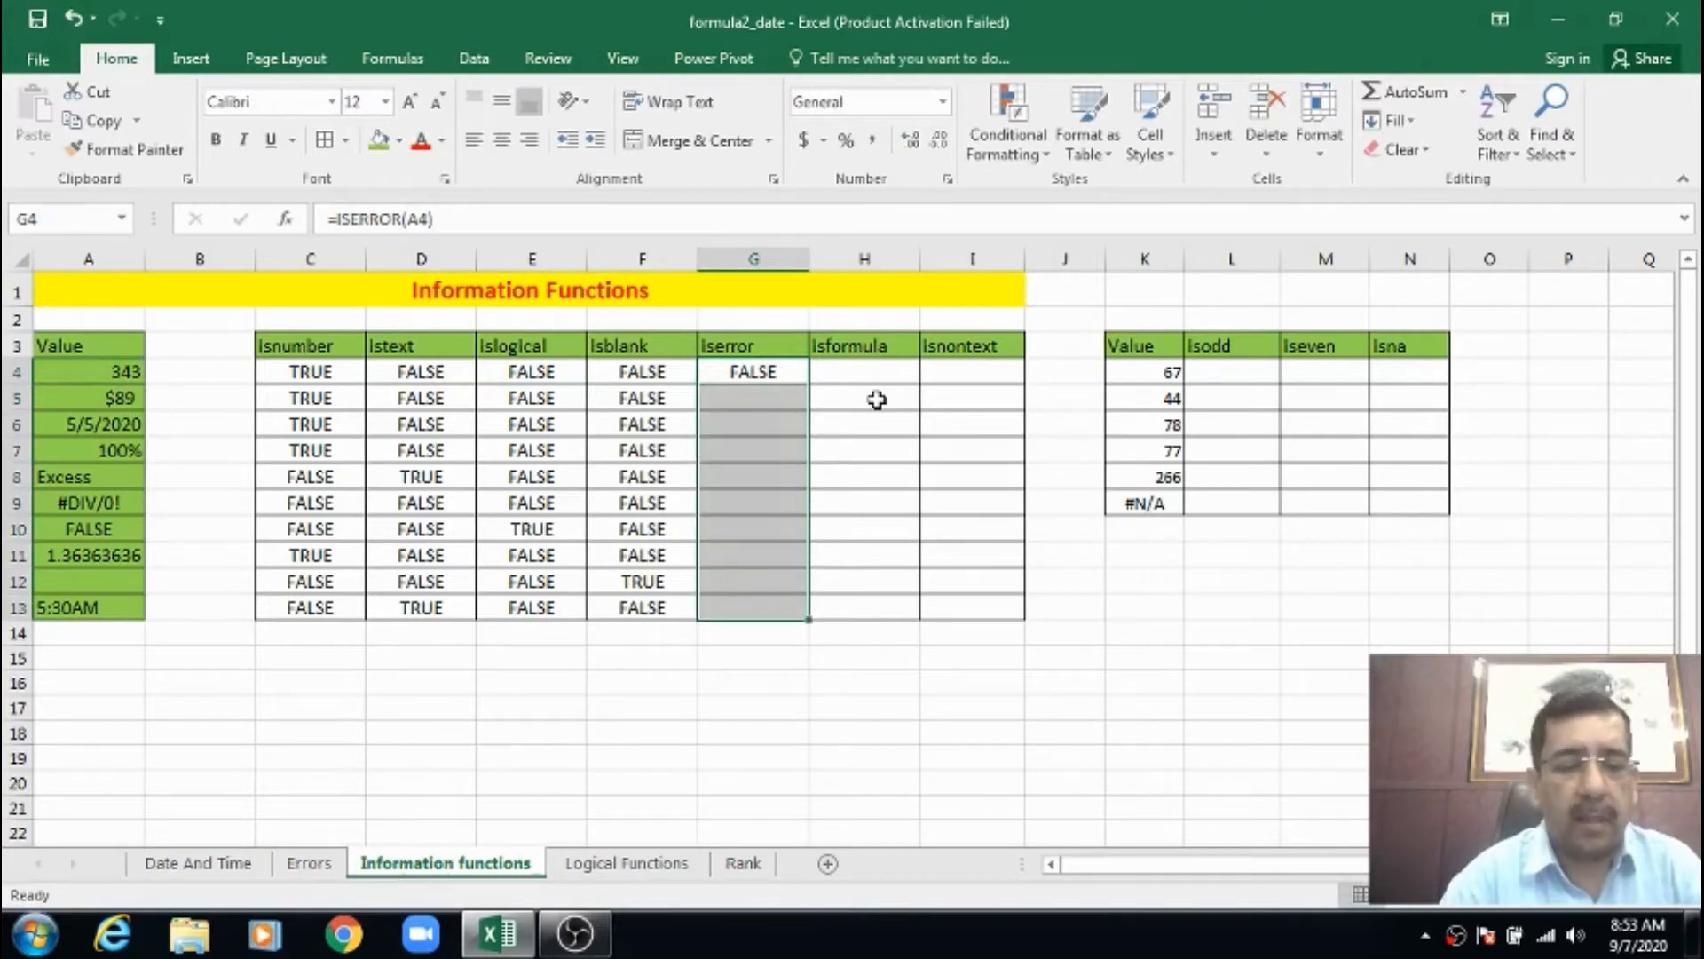
{"action": "key", "text": "ctrl+d"}
Compare the error value in A9 with its ISERROR result in G9 by moving along row 9.
{"action": "key", "text": "Down"}
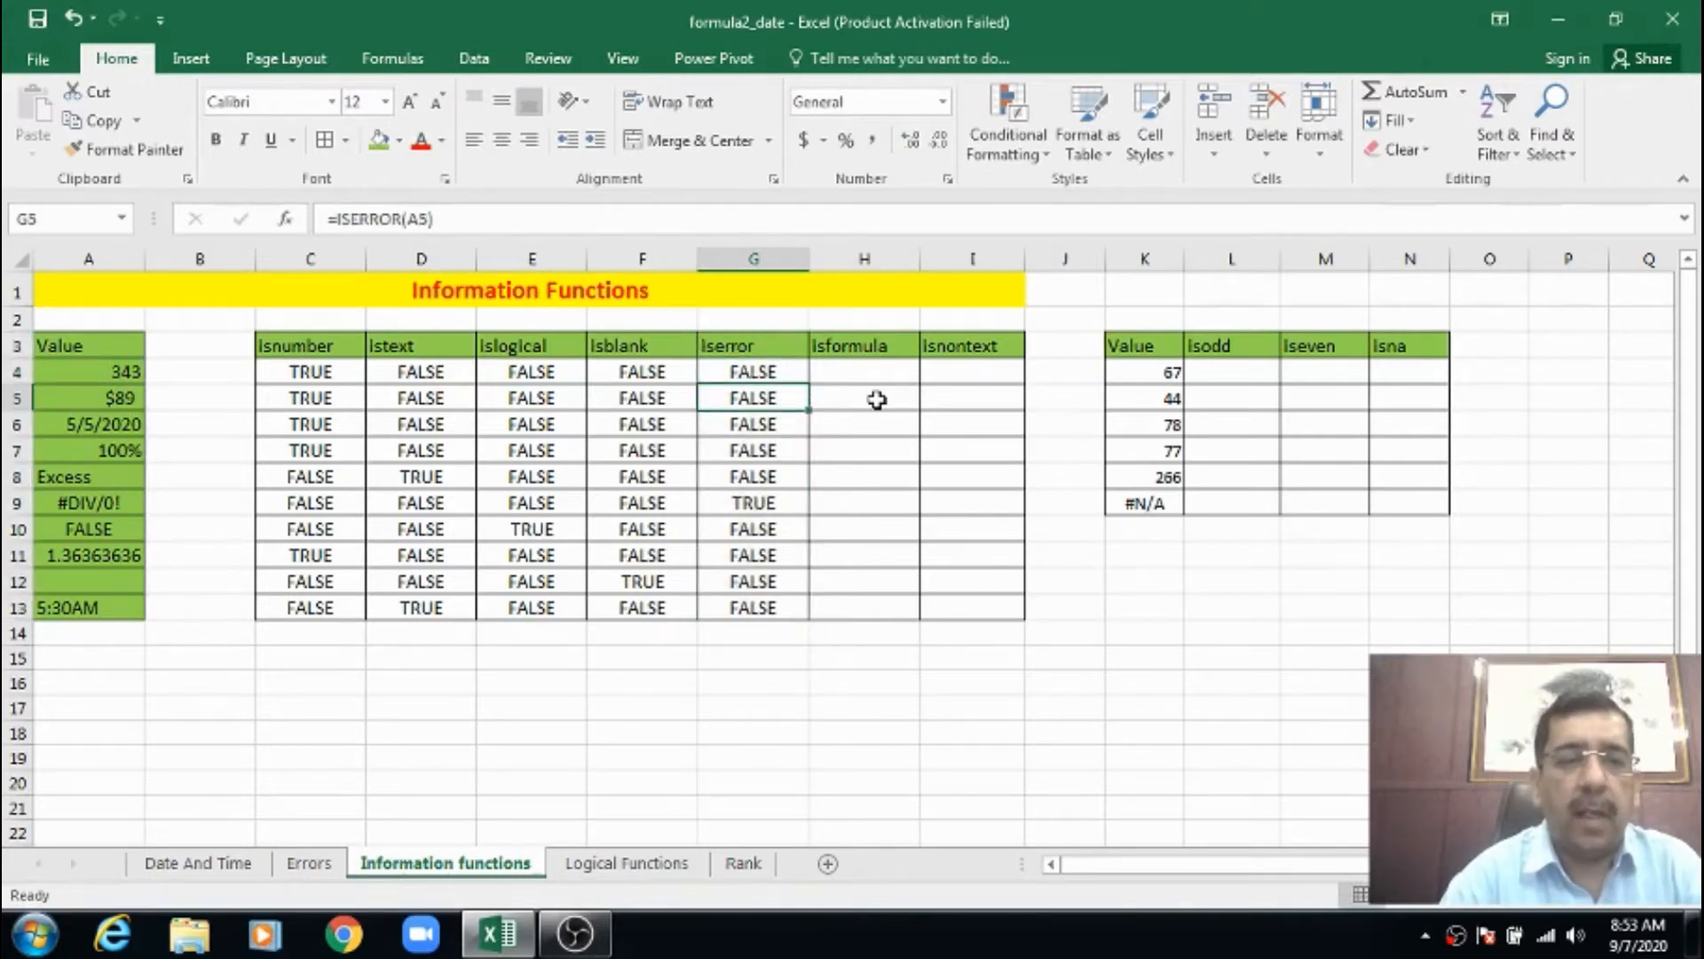
{"action": "key", "text": "Down"}
{"action": "key", "text": "Down"}
{"action": "key", "text": "Down"}
{"action": "key", "text": "Down"}
{"action": "key", "text": "Left"}
{"action": "key", "text": "Left"}
{"action": "key", "text": "Left"}
{"action": "key", "text": "Left"}
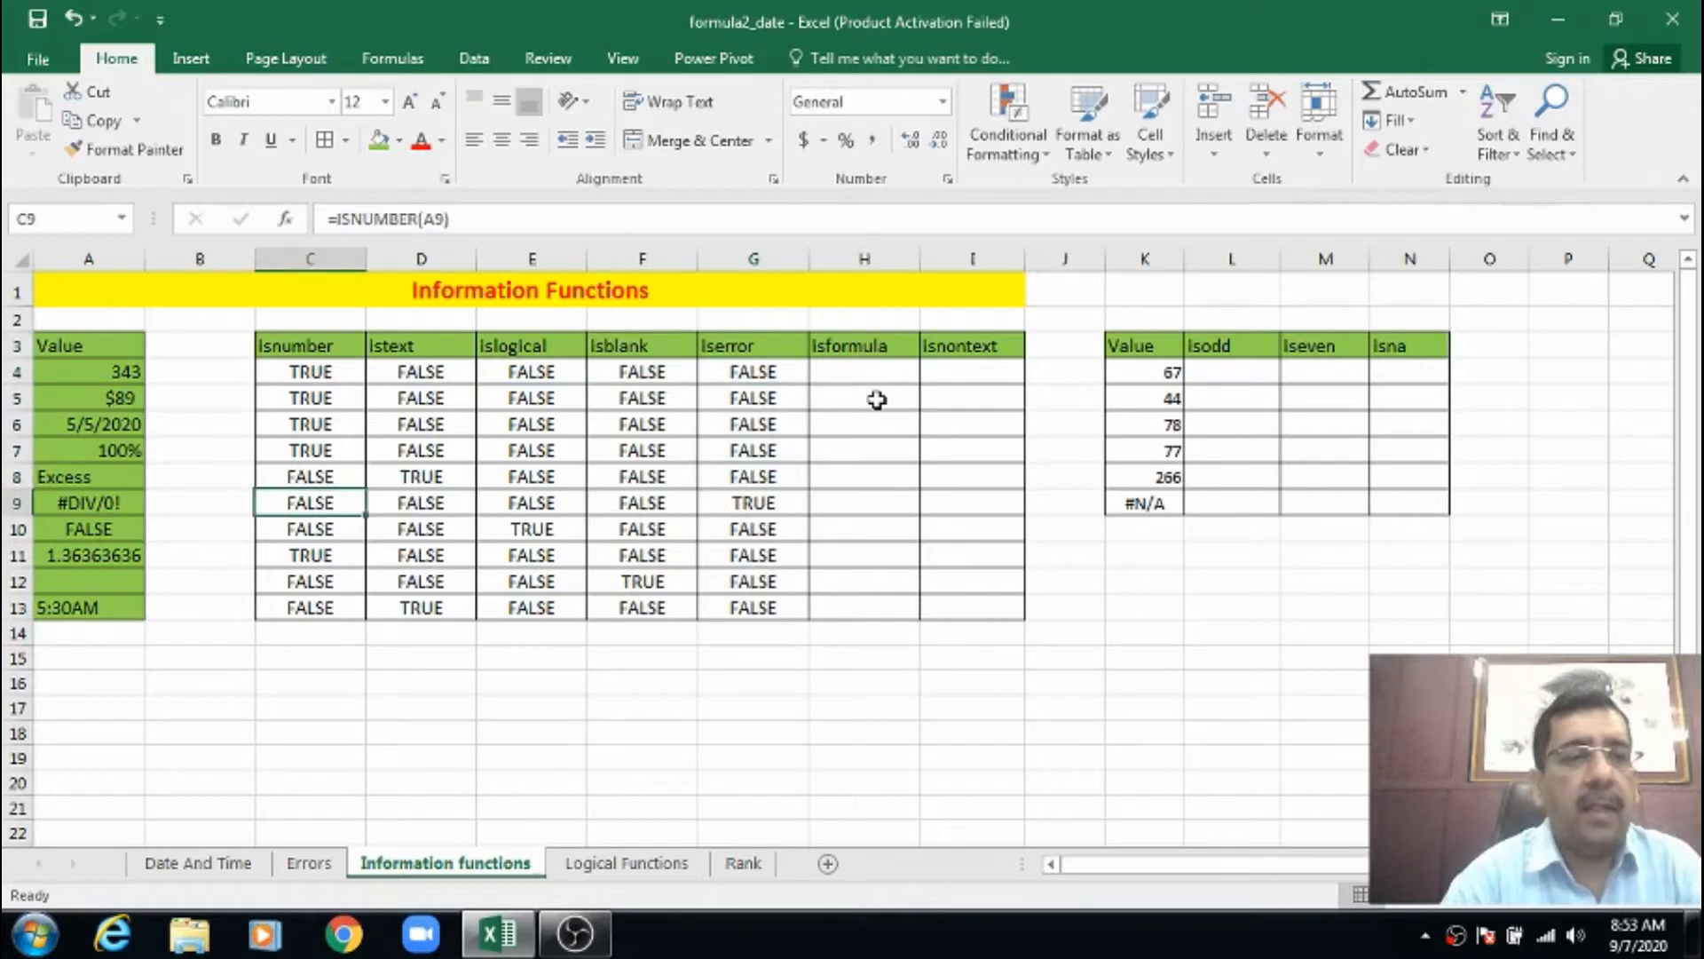
{"action": "key", "text": "Left"}
{"action": "key", "text": "Left"}
{"action": "key", "text": "Right"}
{"action": "key", "text": "Right"}
{"action": "key", "text": "Right"}
{"action": "key", "text": "Right"}
{"action": "key", "text": "Right"}
{"action": "key", "text": "Right"}
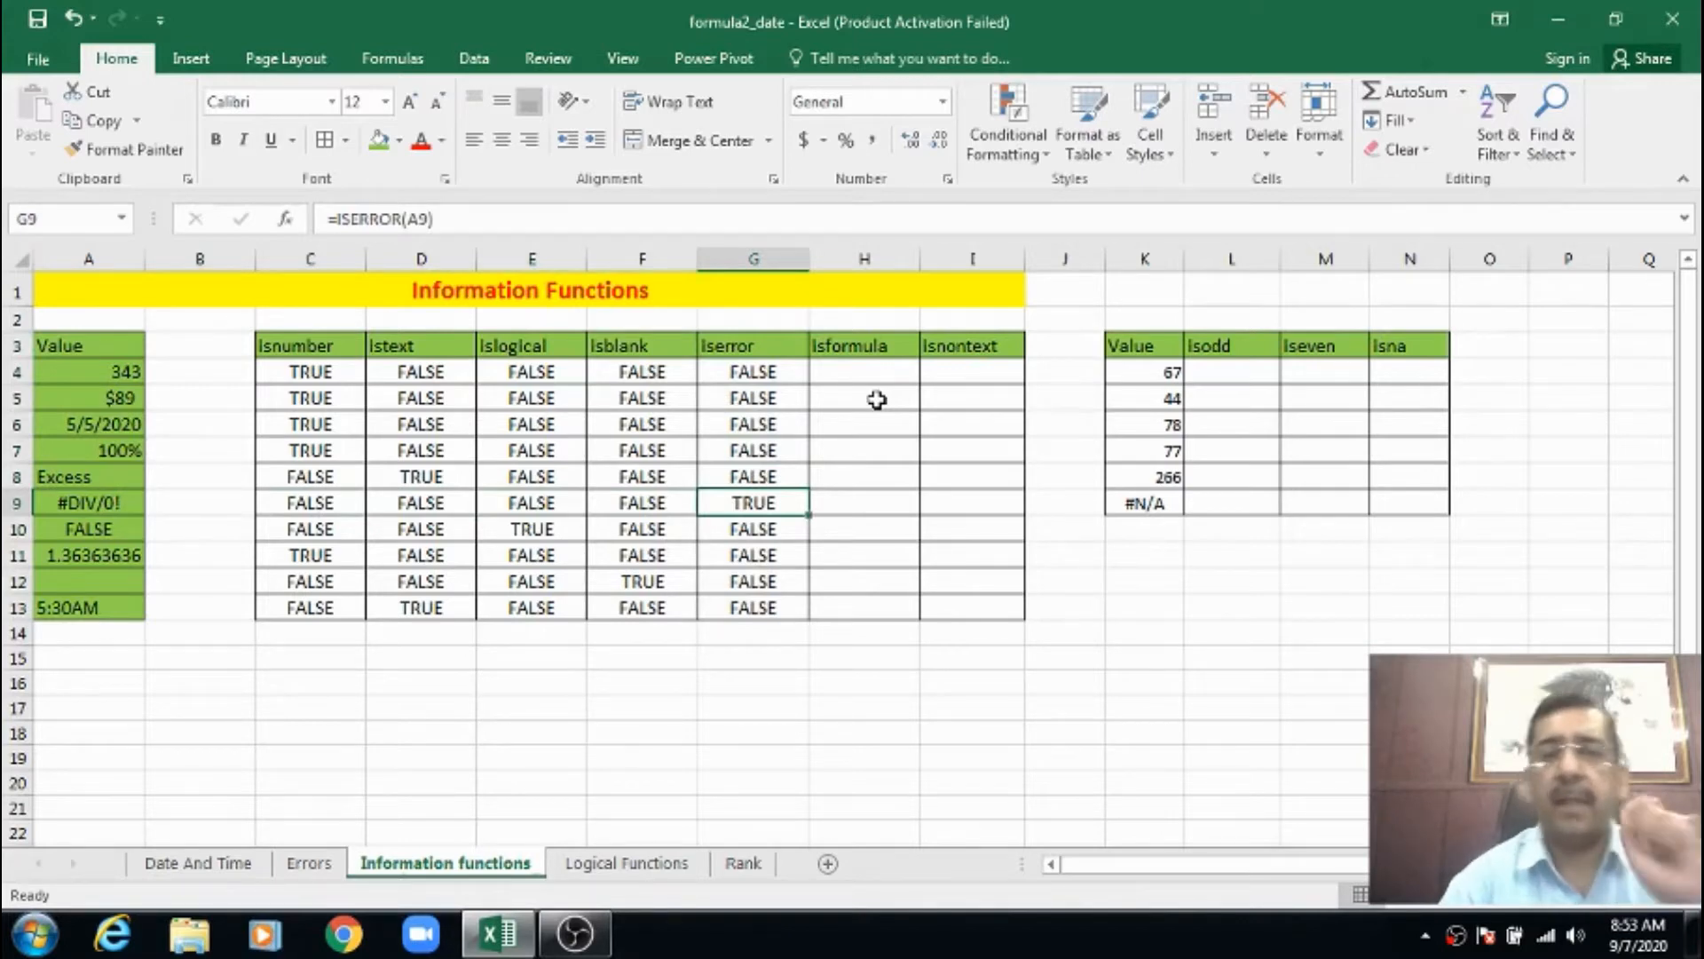
Trace row 9 back from the ISERROR result in G9 toward the Value column and return to G9.
{"action": "key", "text": "Left"}
{"action": "key", "text": "Left"}
{"action": "key", "text": "Left"}
{"action": "key", "text": "Left"}
{"action": "key", "text": "Left"}
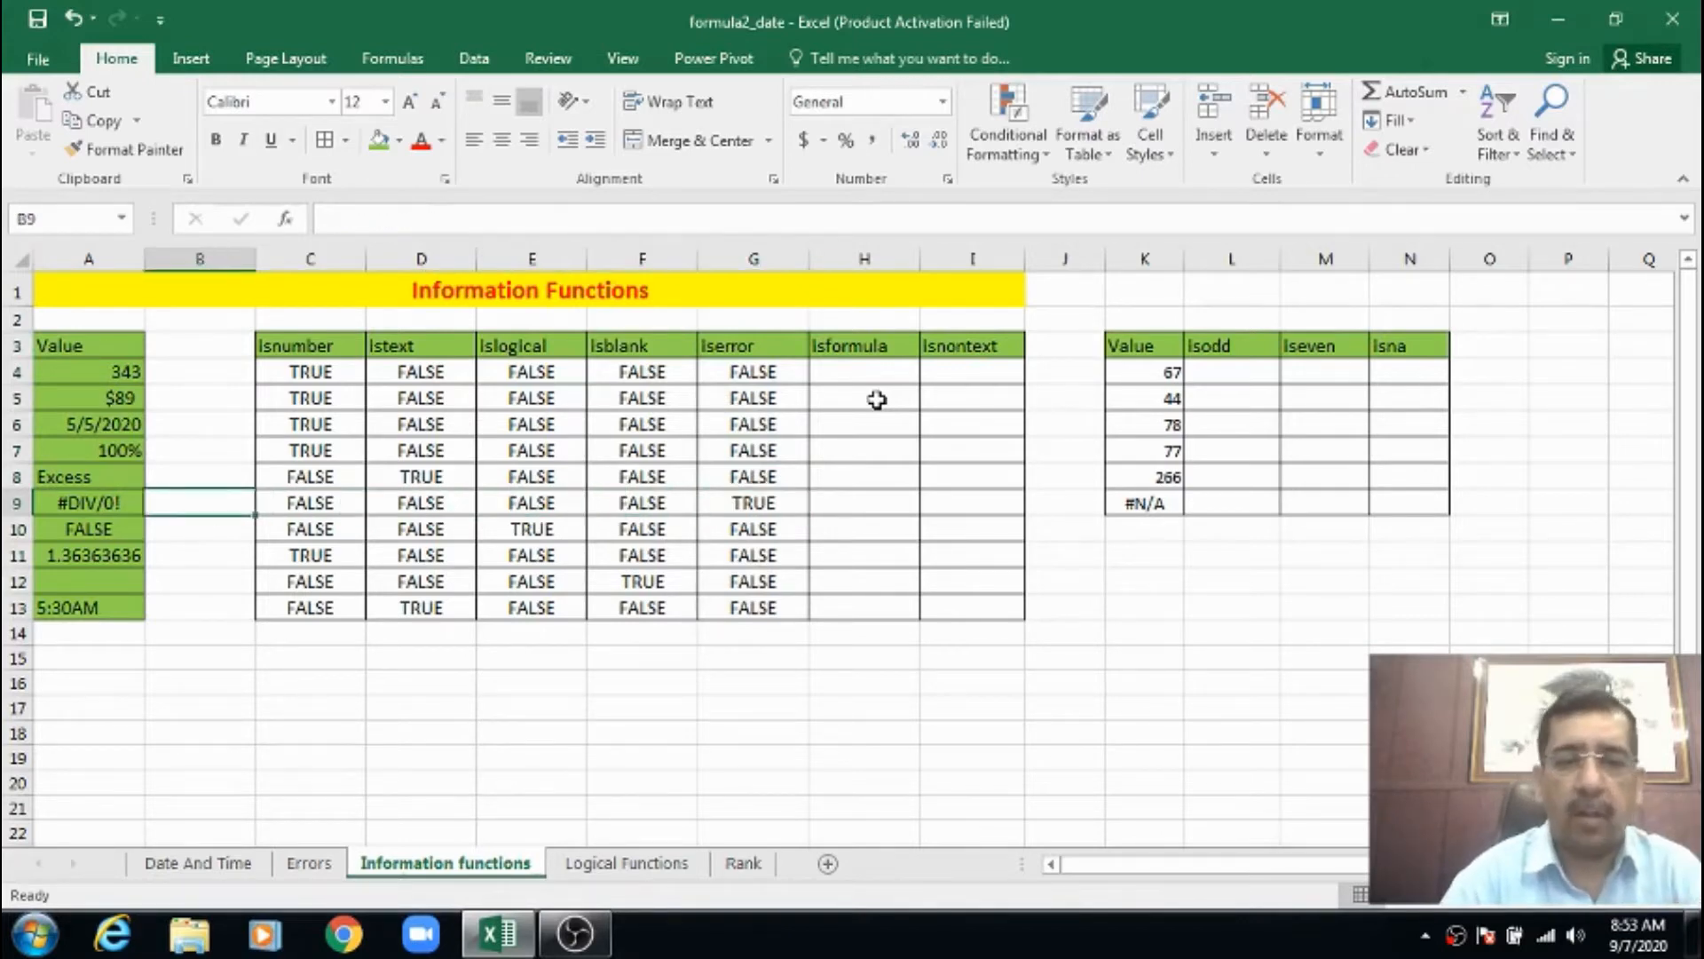
{"action": "key", "text": "Right"}
{"action": "key", "text": "Right"}
{"action": "key", "text": "Right"}
{"action": "key", "text": "Right"}
{"action": "key", "text": "Right"}
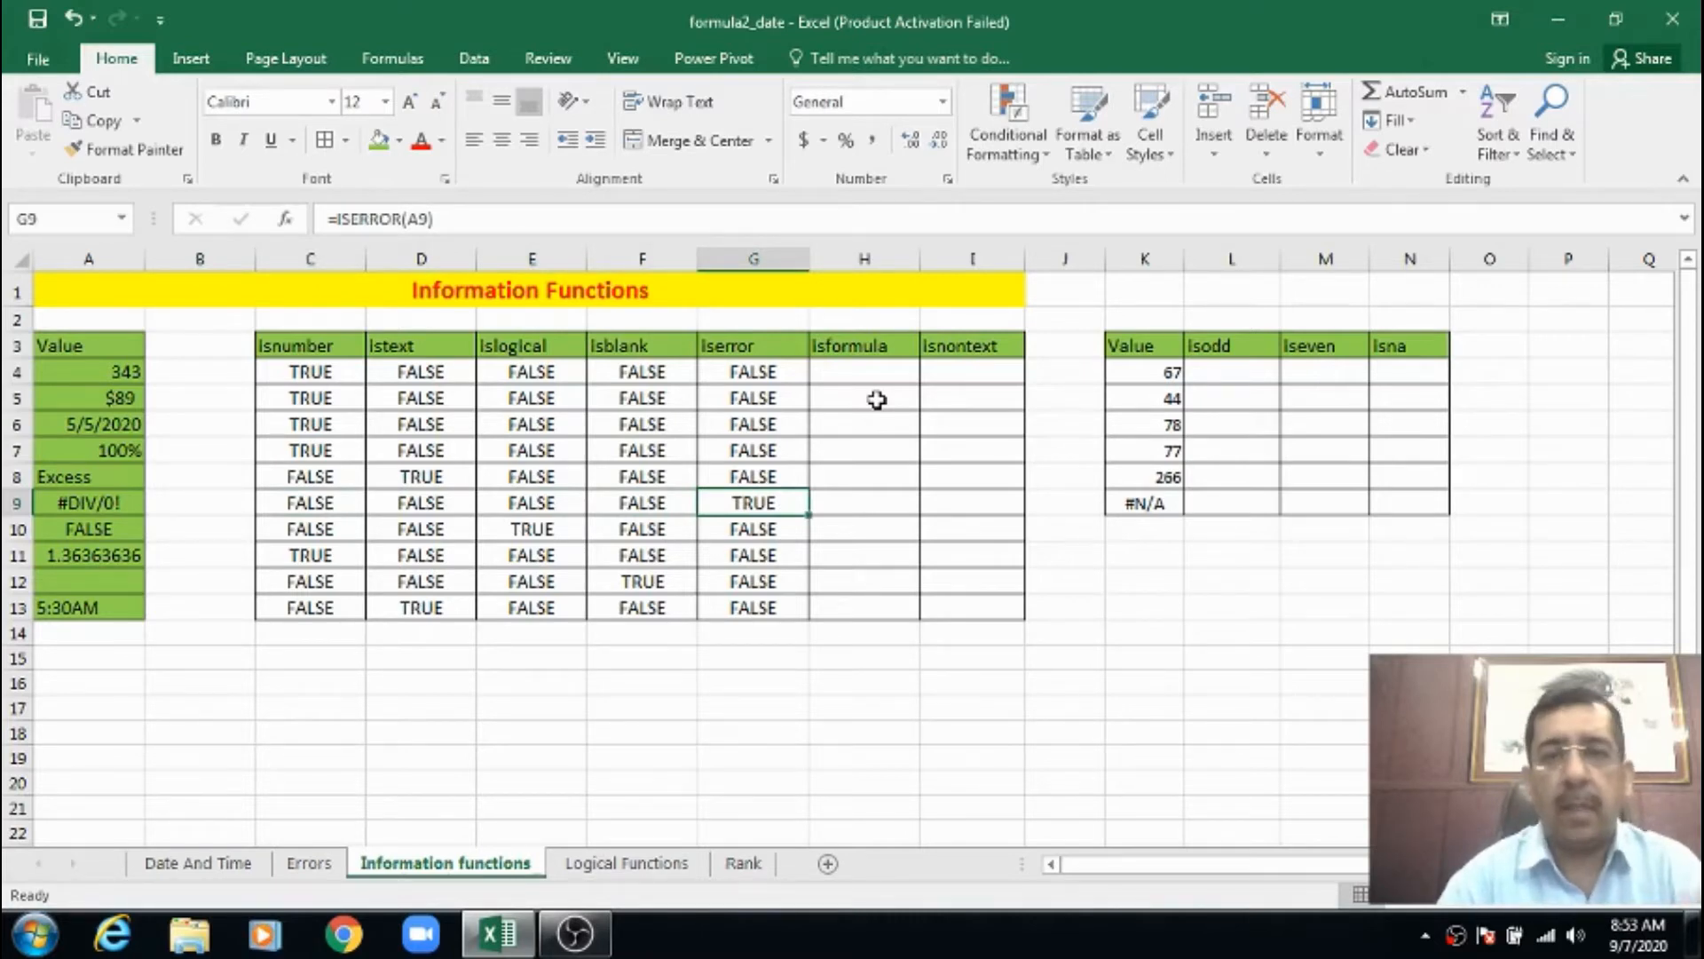
{"action": "key", "text": "Left"}
{"action": "key", "text": "Right"}
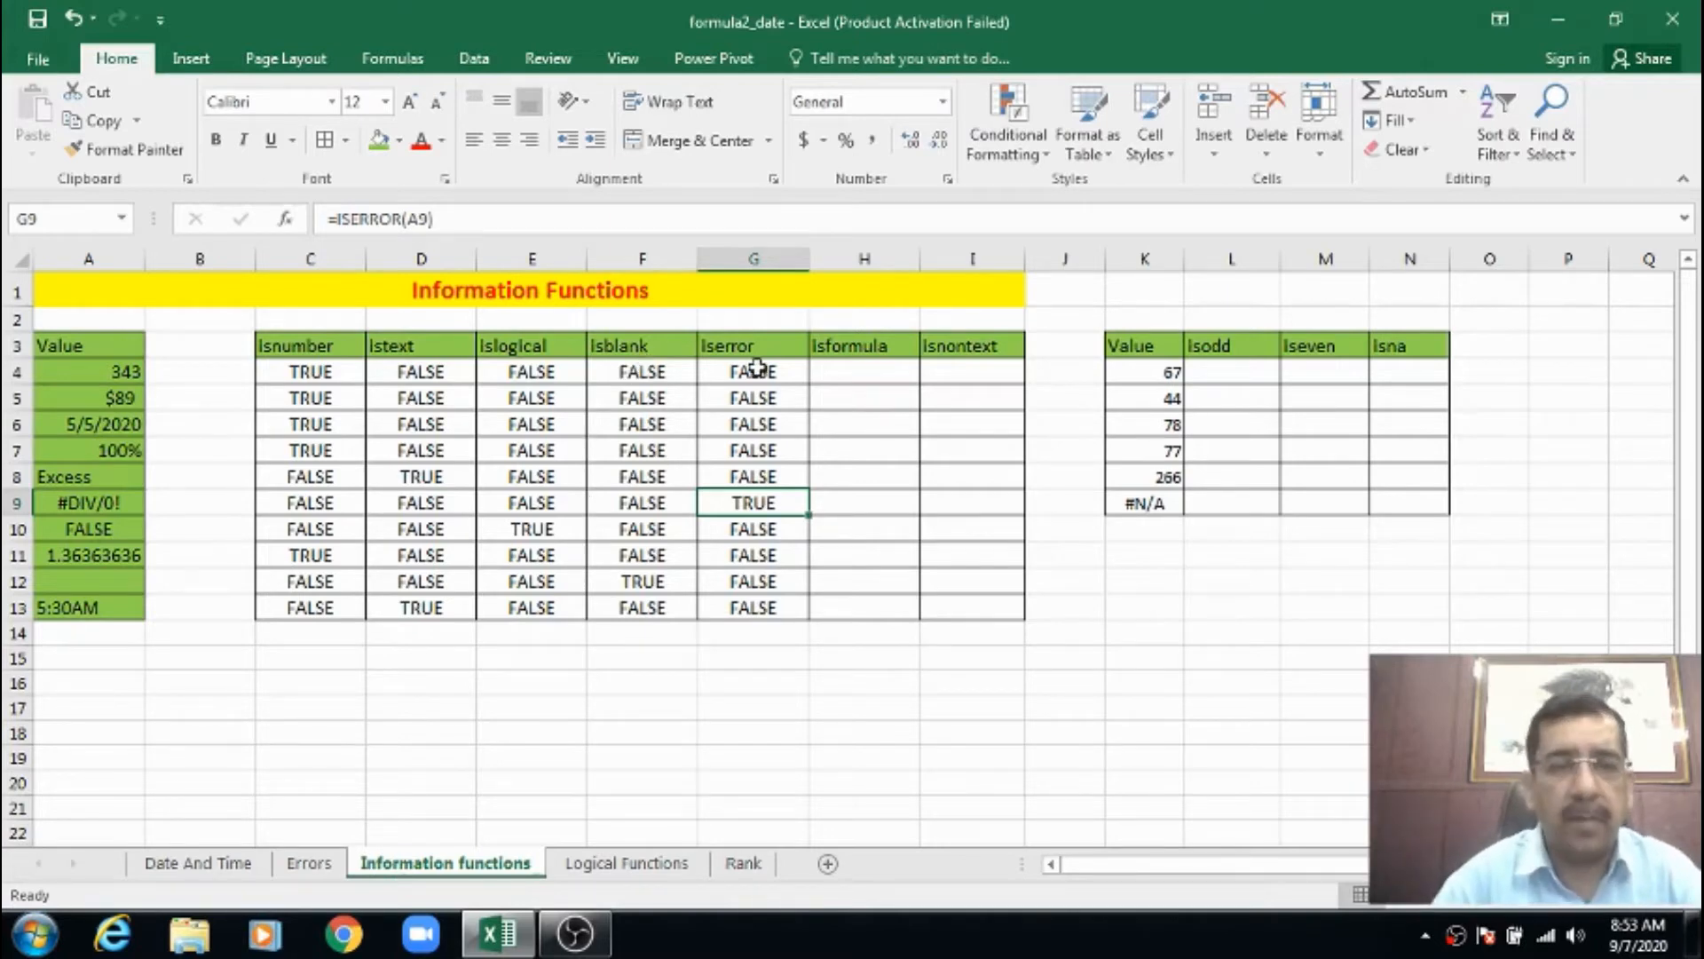
Enter the formula =ISFORMULA(A4) in cell H4 of the Isformula column.
{"action": "left_click", "coordinate": [835, 373]}
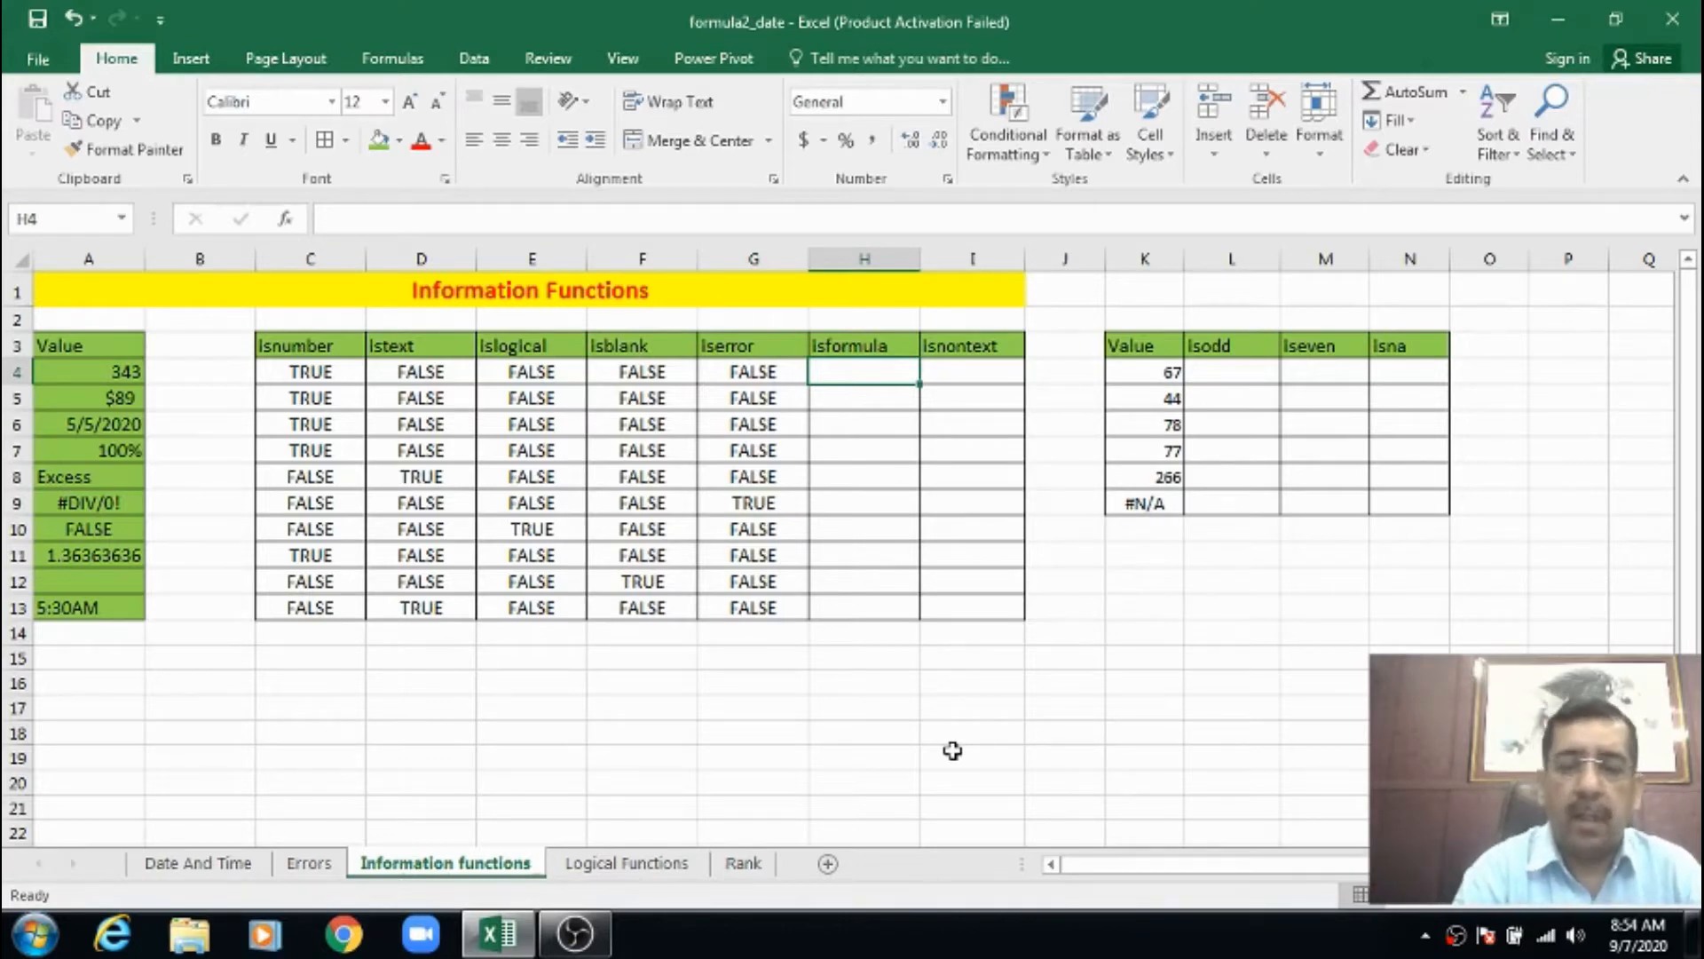
{"action": "type", "text": "="}
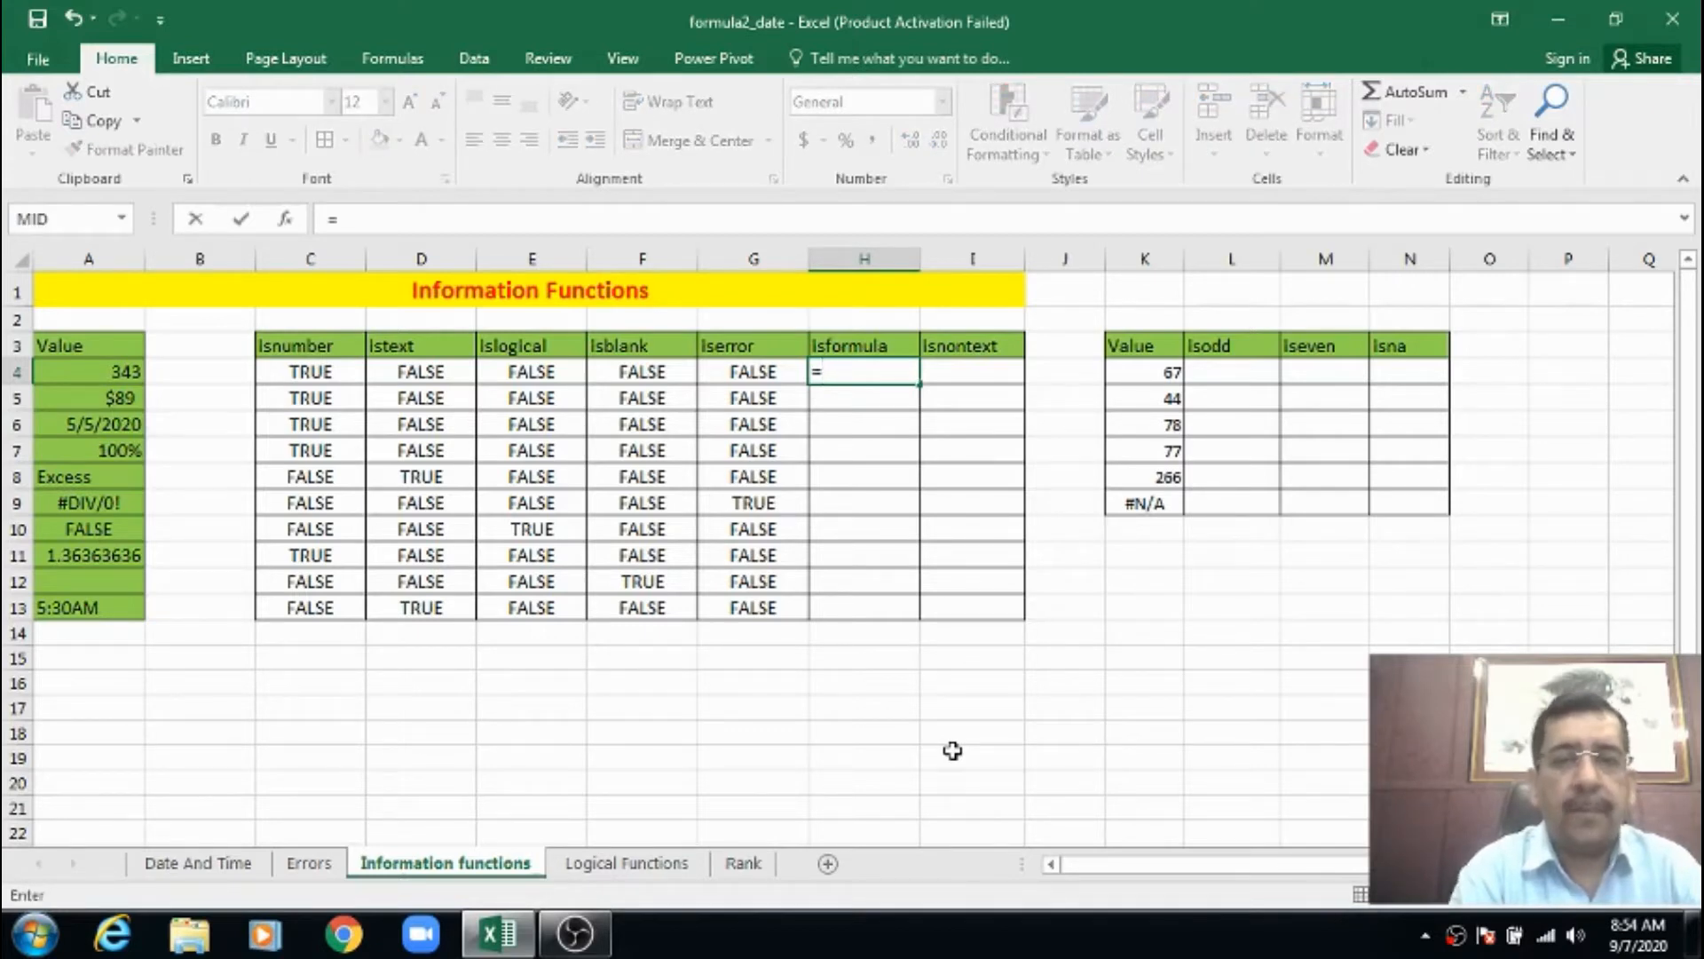
{"action": "type", "text": "Isfo"}
{"action": "key", "text": "Tab"}
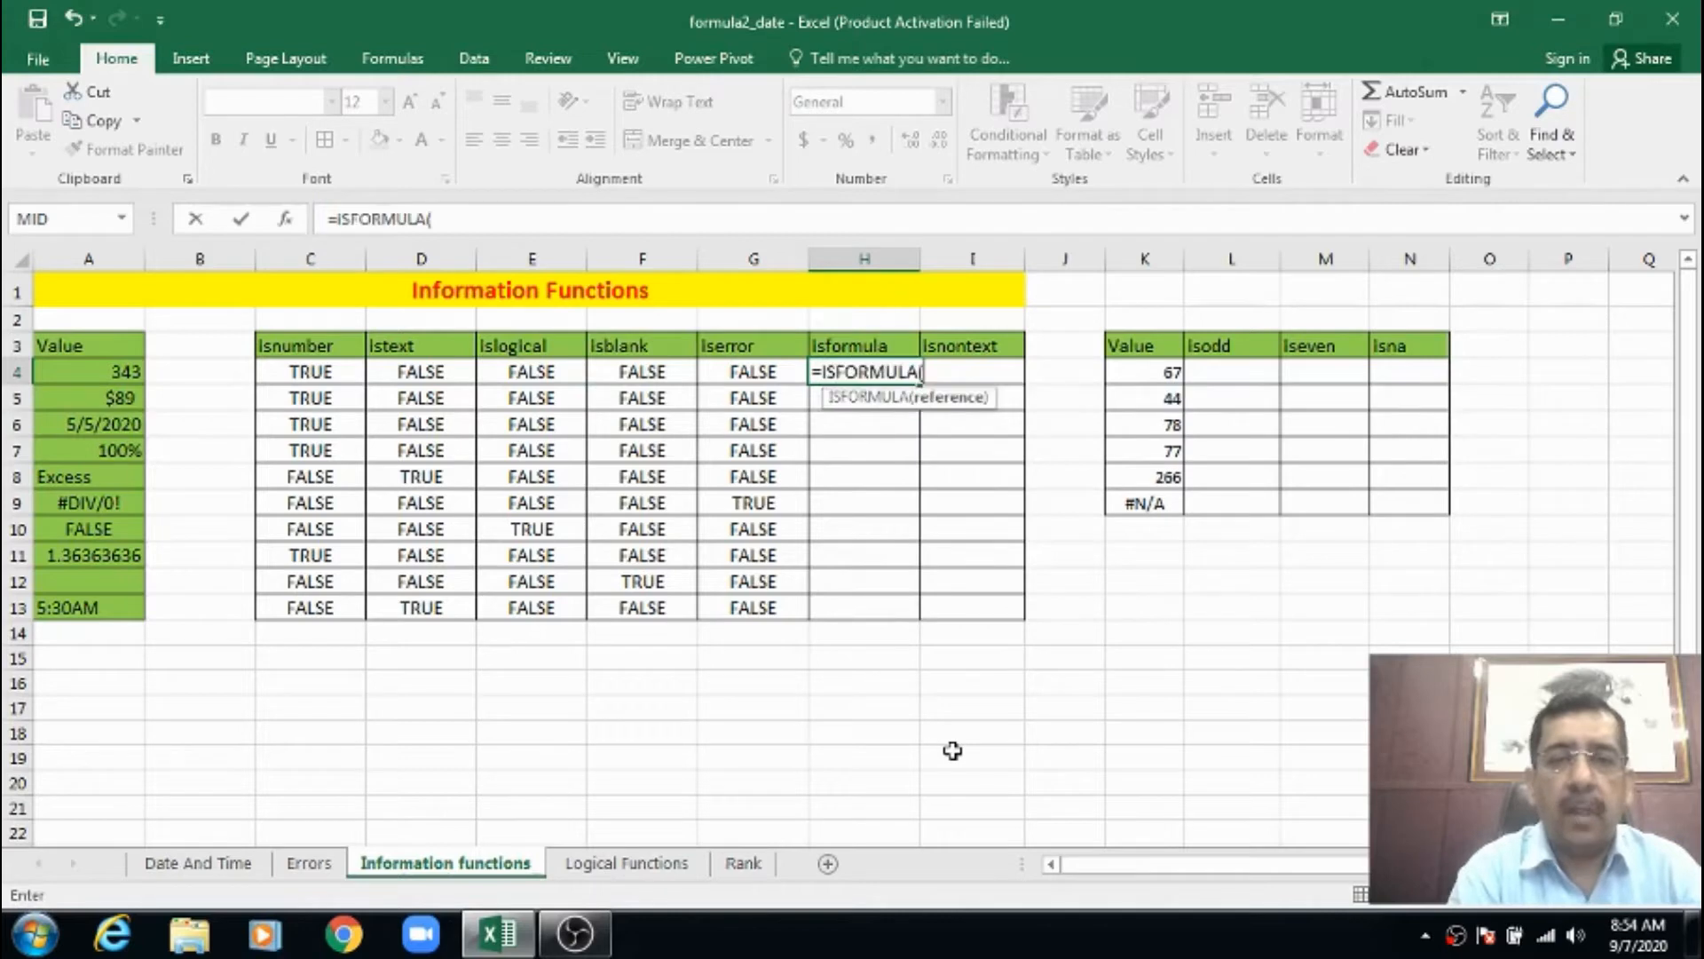
{"action": "type", "text": "a4)"}
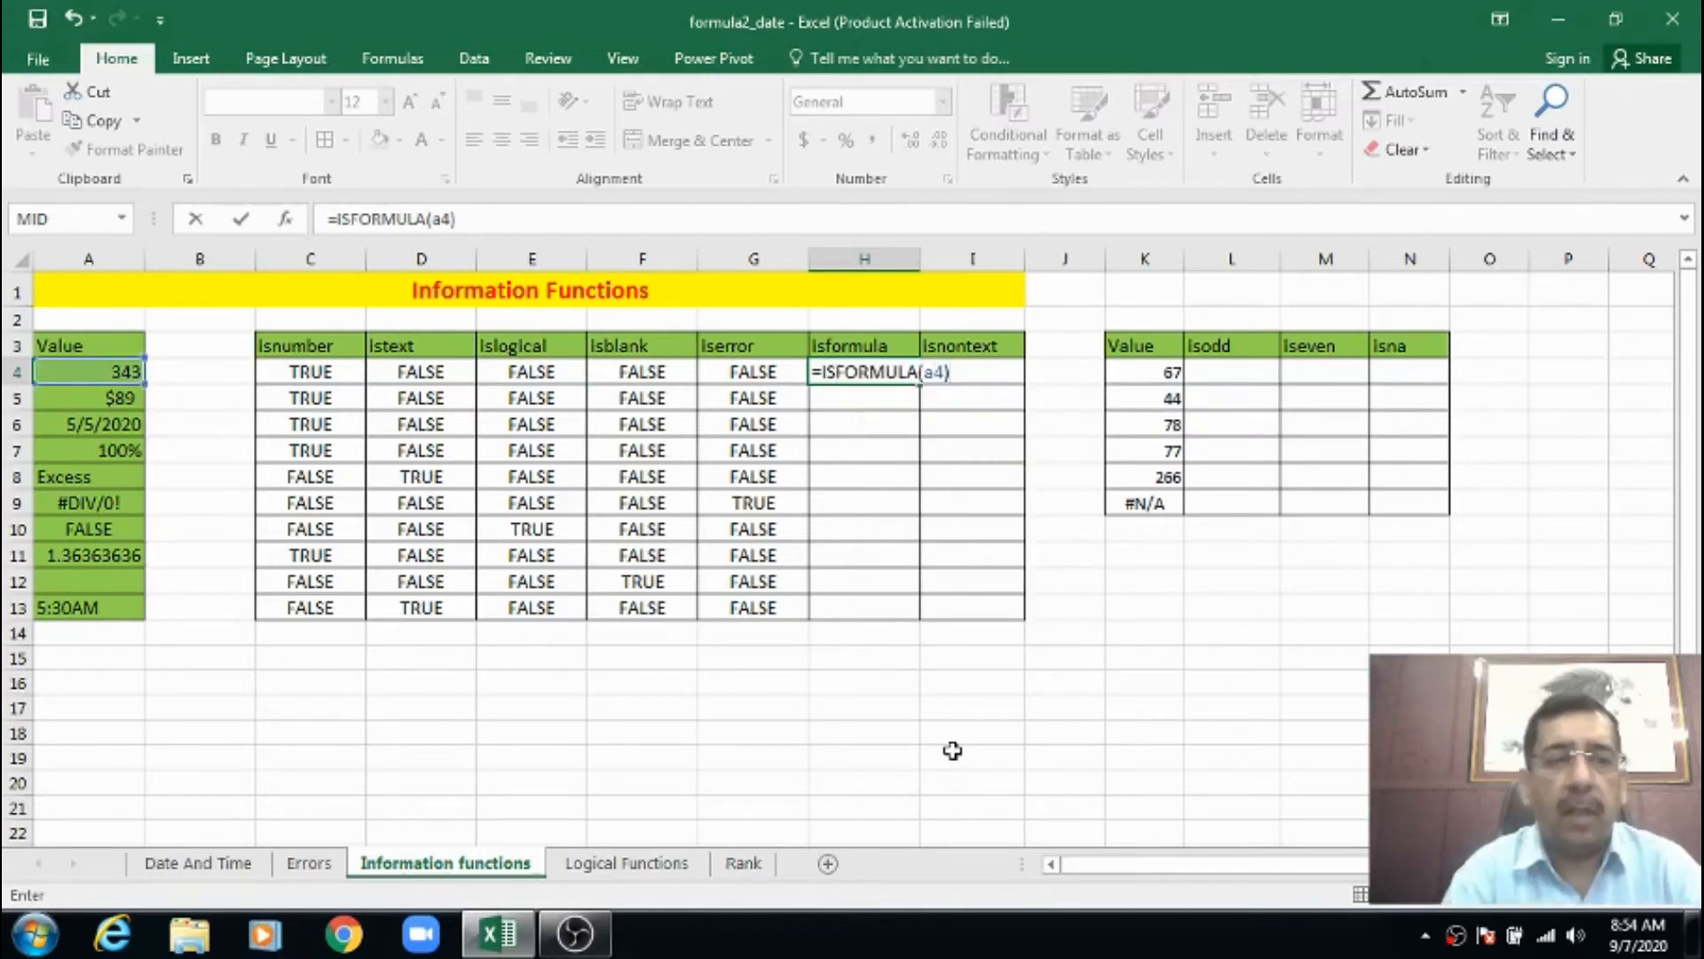
{"action": "key", "text": "ctrl+Return"}
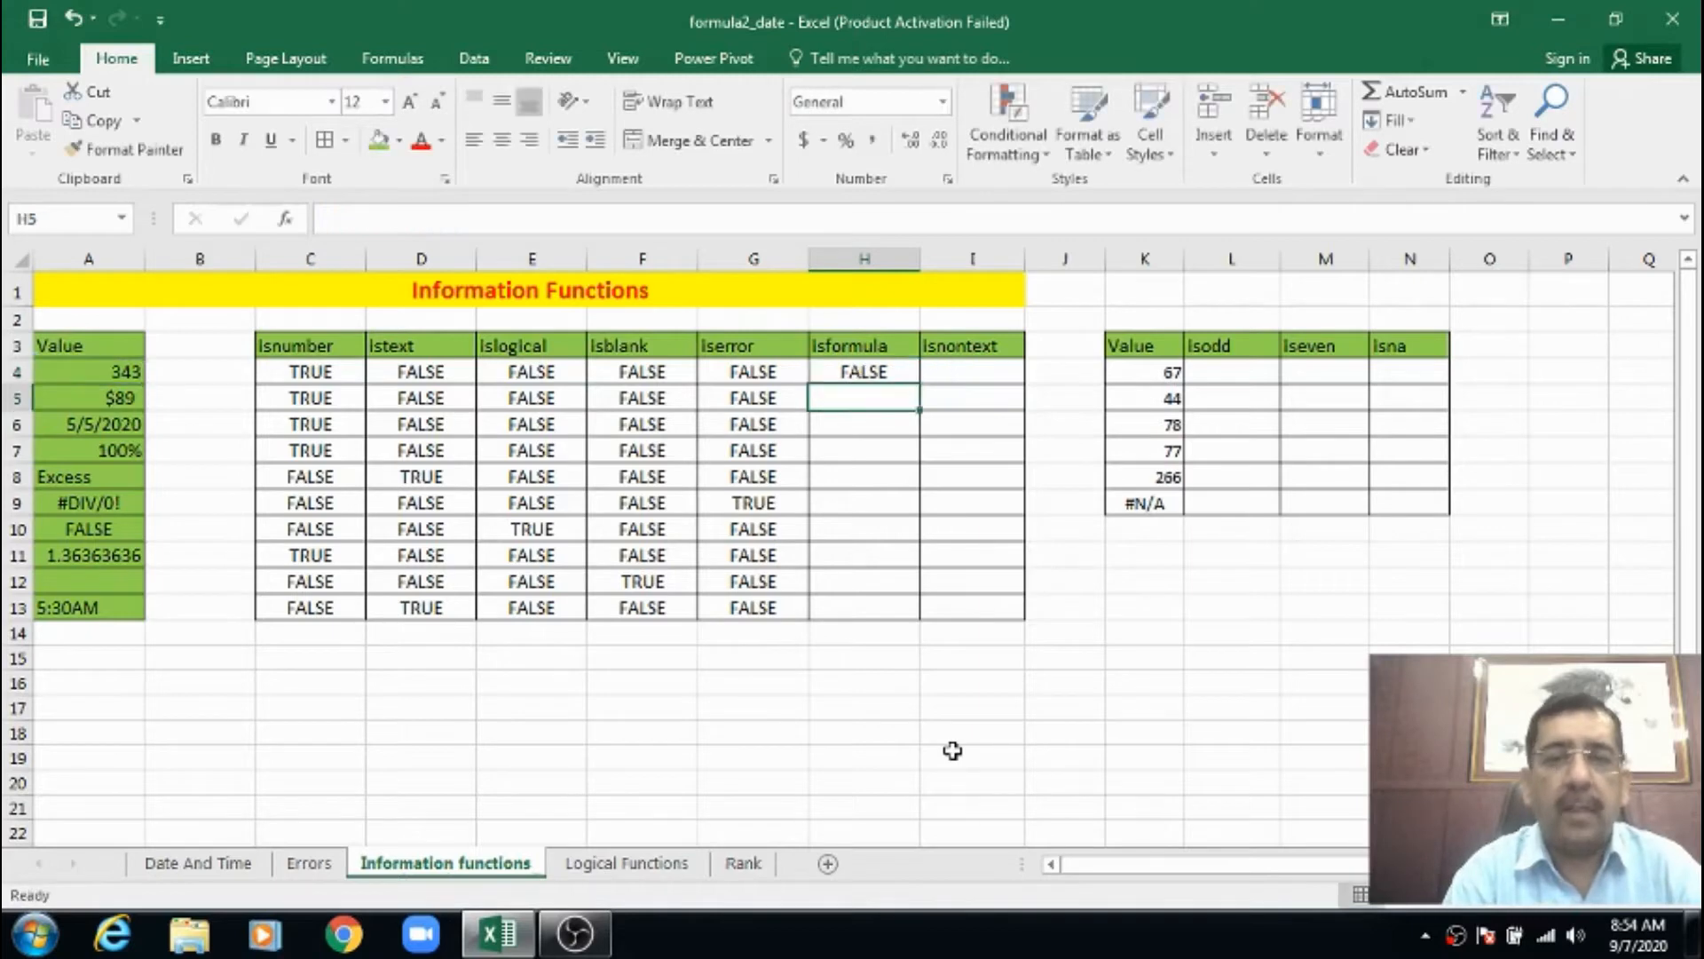
Compare the value in A4 with its ISFORMULA result in H4 by moving along row 4.
{"action": "key", "text": "Left"}
{"action": "key", "text": "Left"}
{"action": "key", "text": "Left"}
{"action": "key", "text": "Left"}
{"action": "key", "text": "Left"}
{"action": "key", "text": "Left"}
{"action": "key", "text": "Left"}
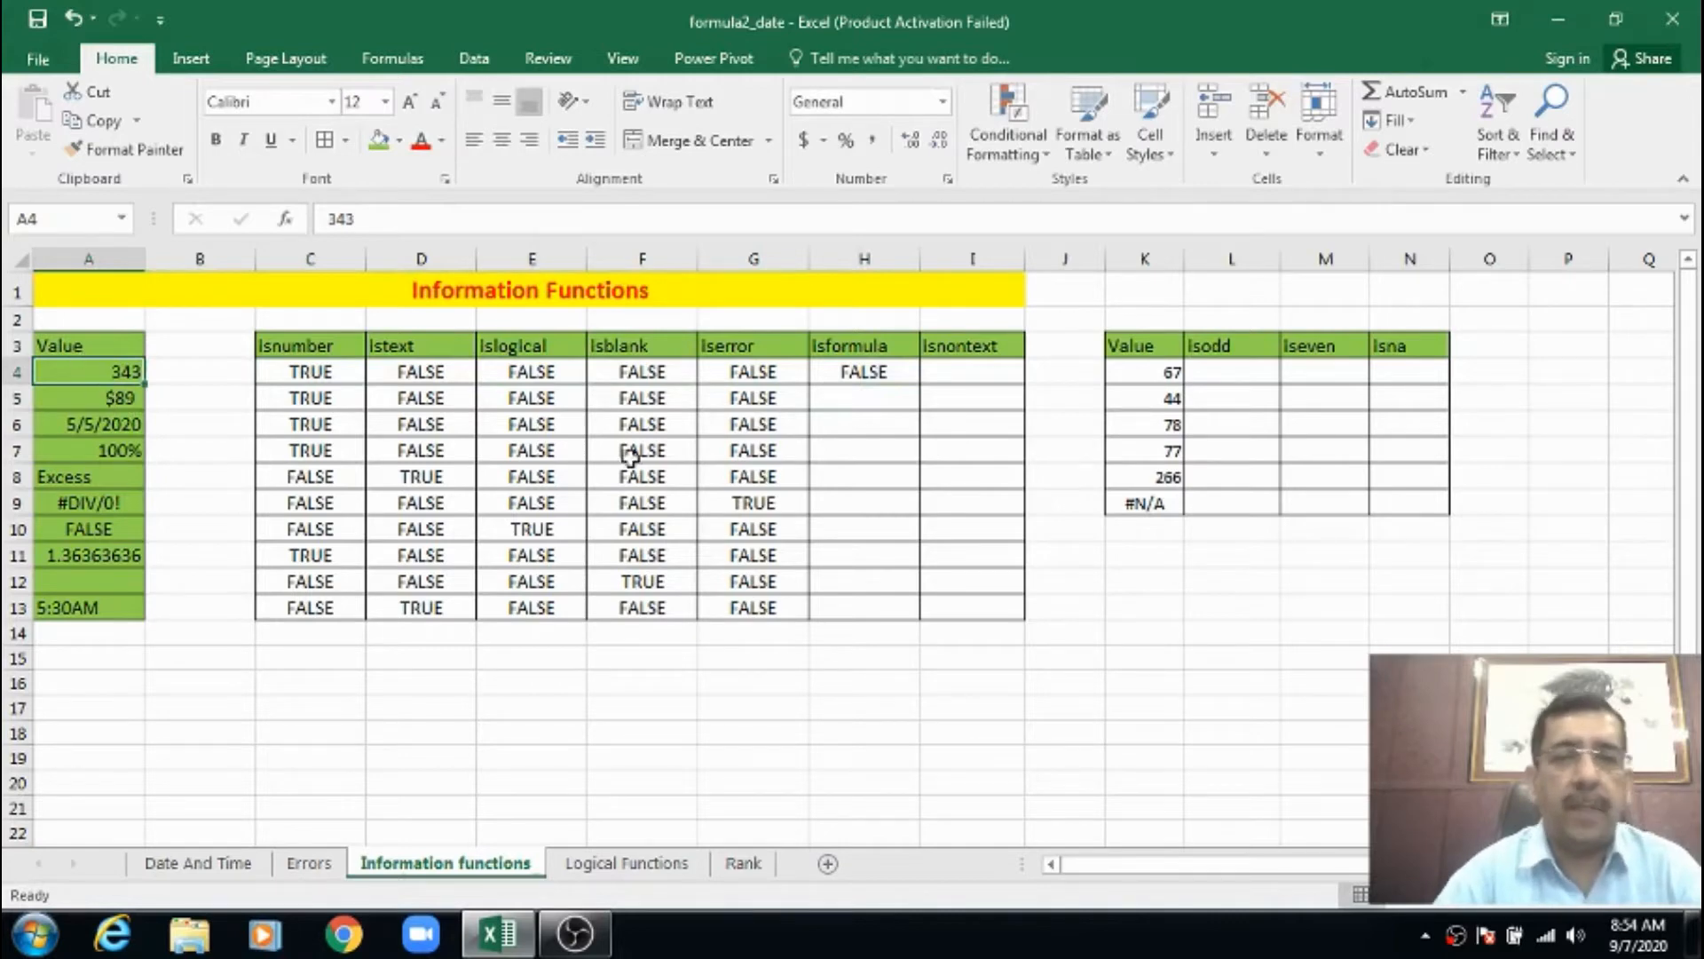
{"action": "key", "text": "Right"}
{"action": "key", "text": "Right"}
{"action": "key", "text": "Right"}
{"action": "key", "text": "Right"}
{"action": "key", "text": "Right"}
{"action": "key", "text": "Right"}
{"action": "key", "text": "Right"}
Fill the ISFORMULA formula from H4 down through H13.
{"action": "left_click_drag", "start_coordinate": [876, 371], "coordinate": [876, 608]}
{"action": "key", "text": "ctrl+d"}
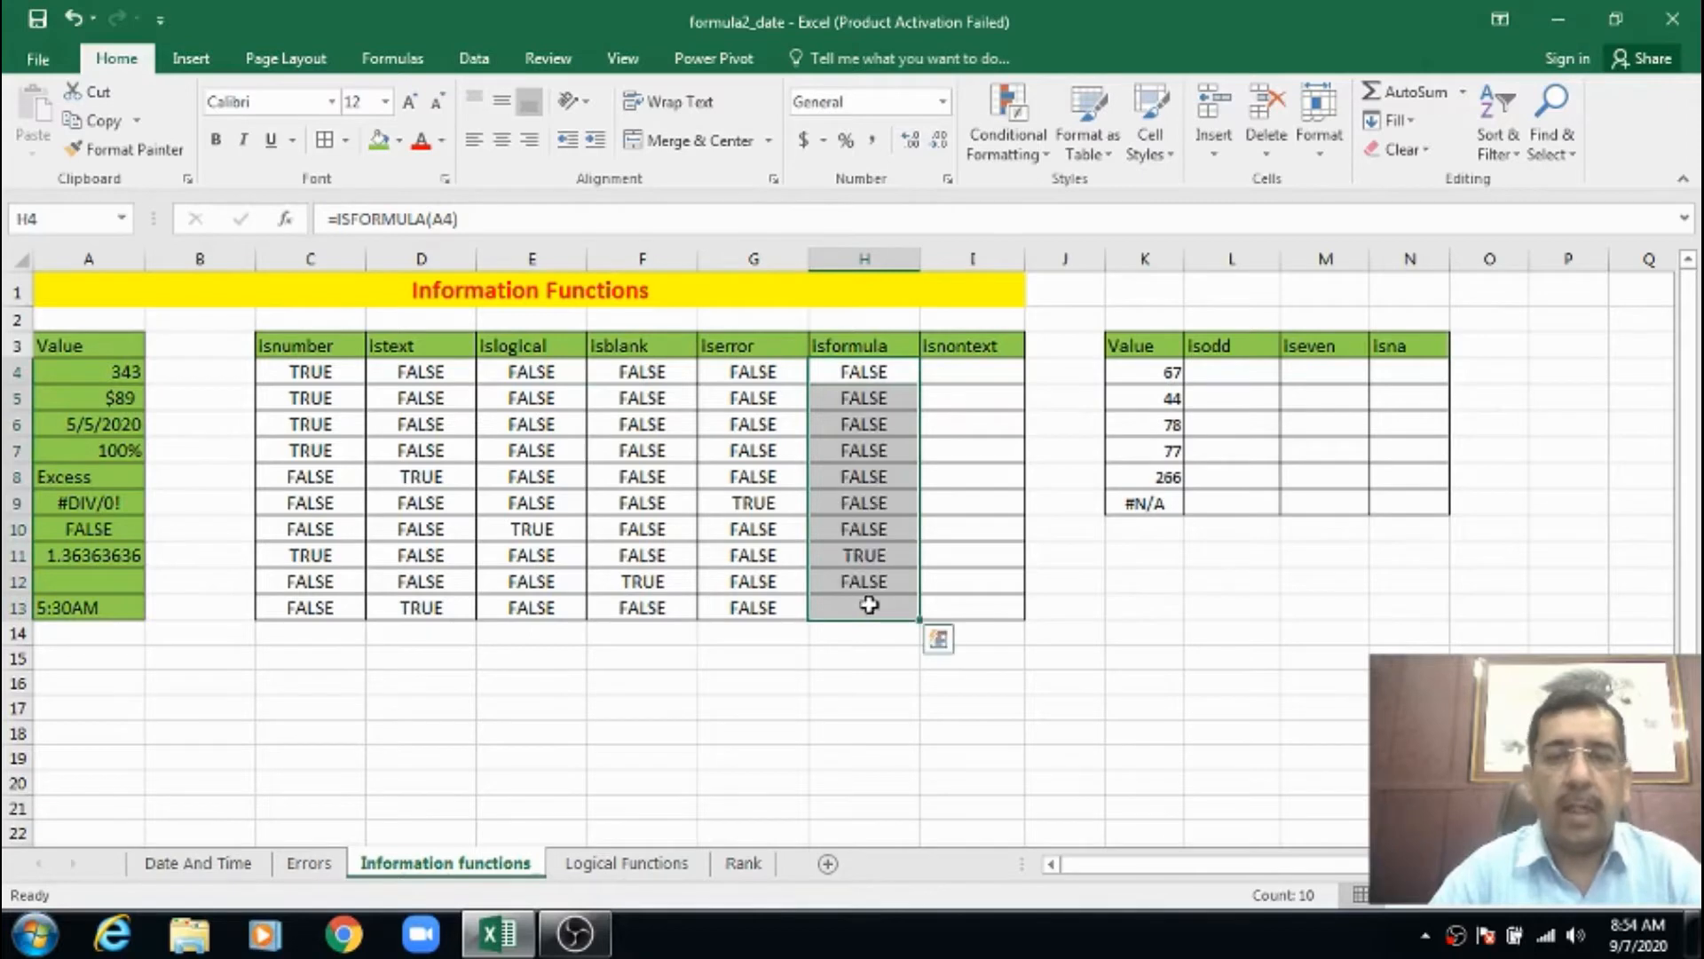
{"action": "left_click", "coordinate": [866, 424]}
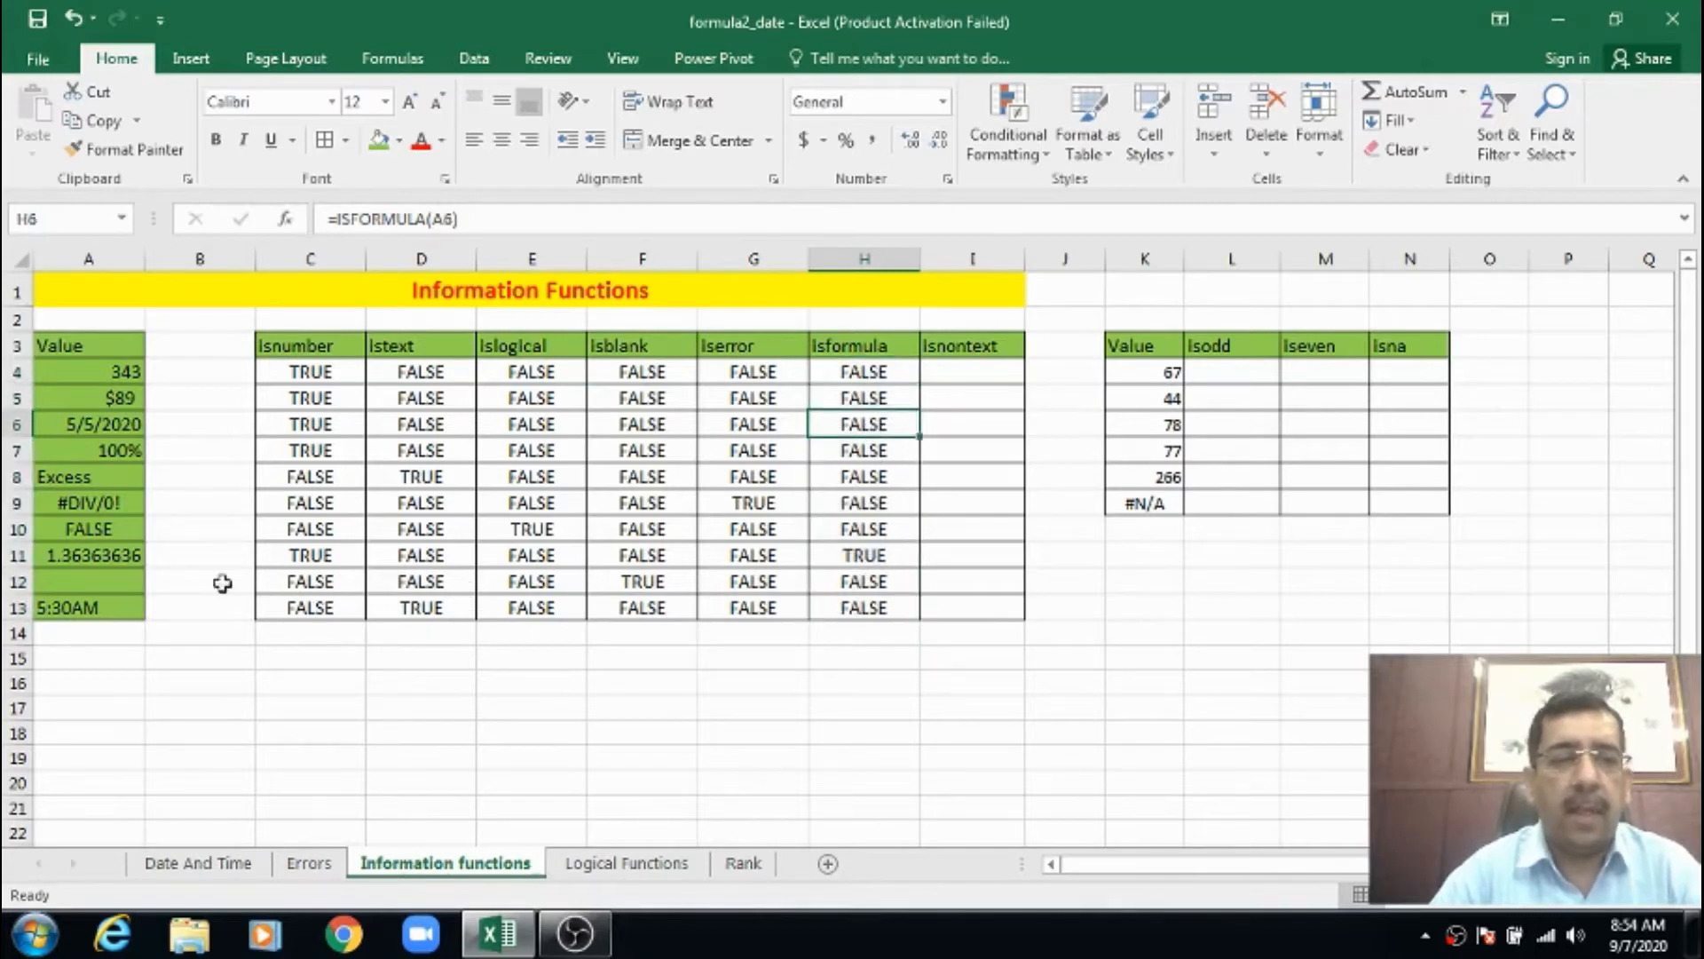
Inspect the content of A11 against its ISFORMULA result in H11, and review the other results in column H.
{"action": "left_click", "coordinate": [105, 561]}
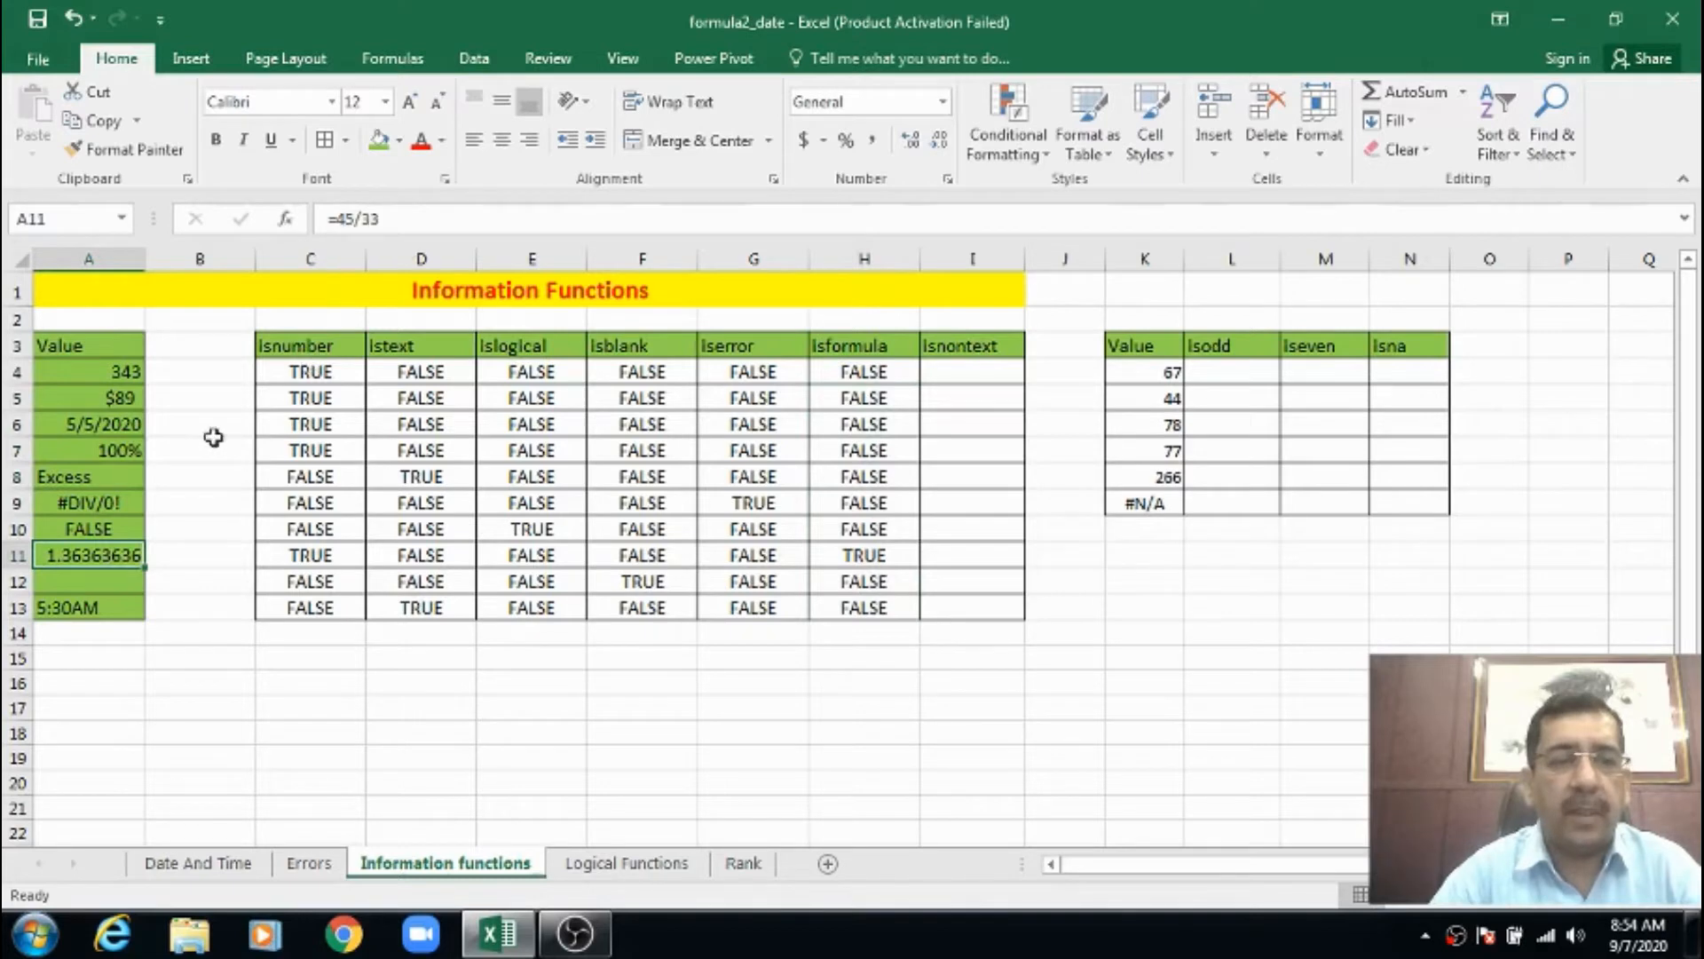
{"action": "left_click", "coordinate": [78, 578]}
{"action": "left_click", "coordinate": [84, 553]}
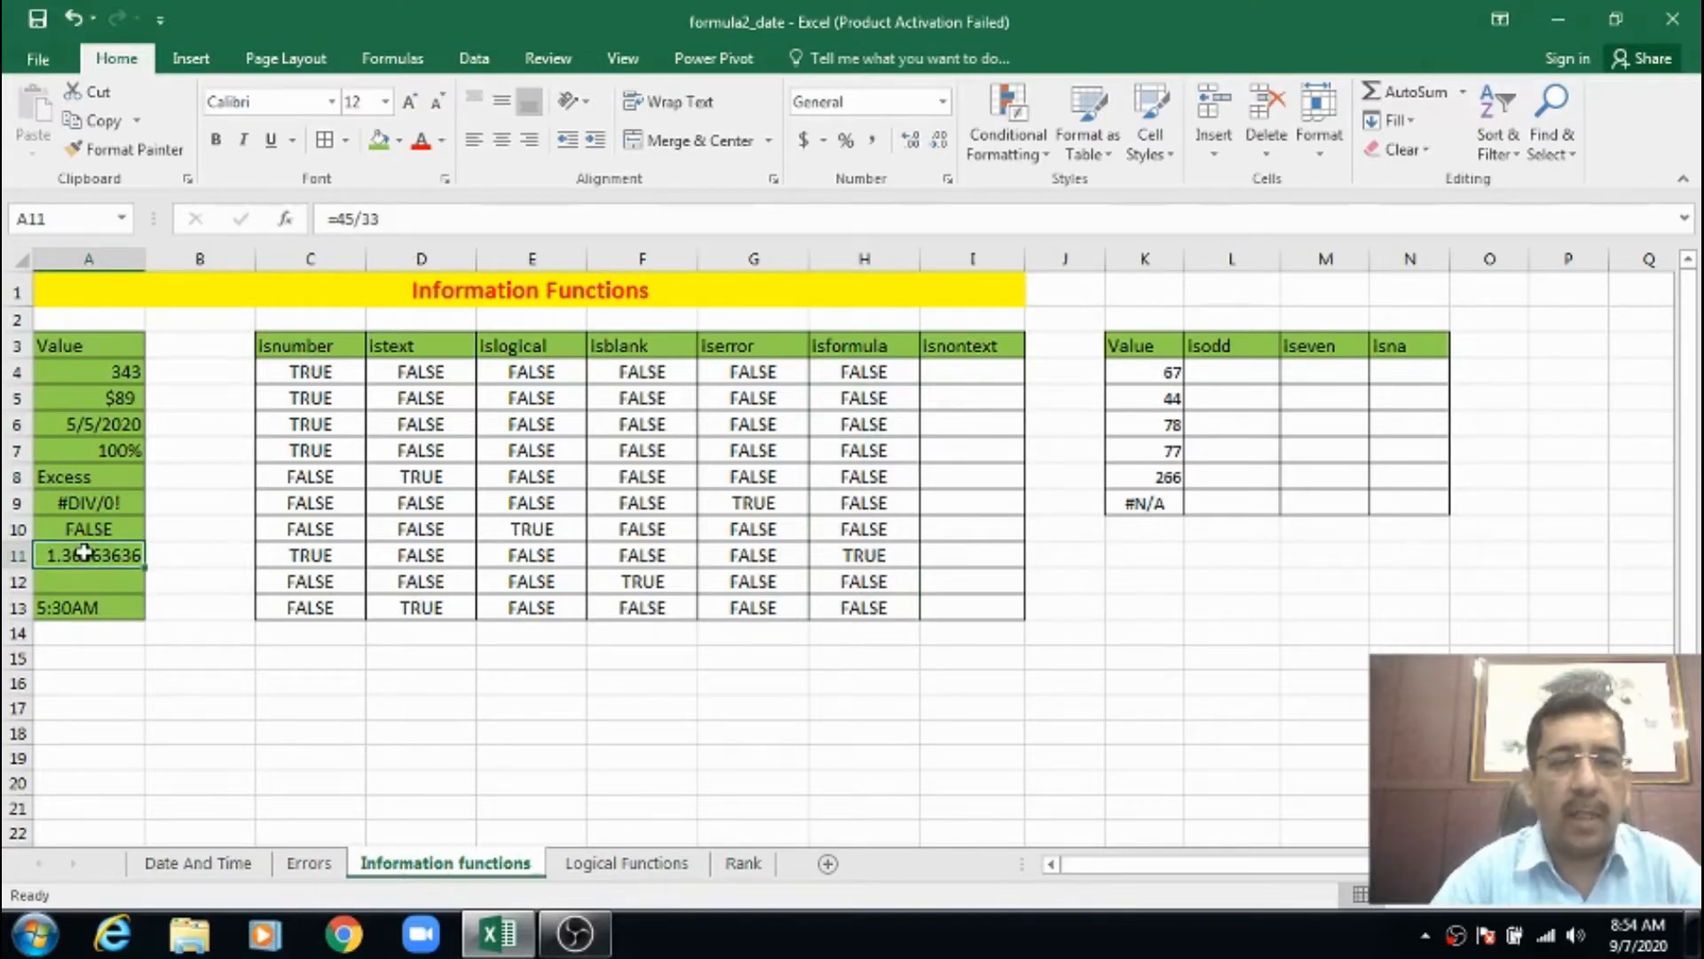
{"action": "left_click", "coordinate": [874, 553]}
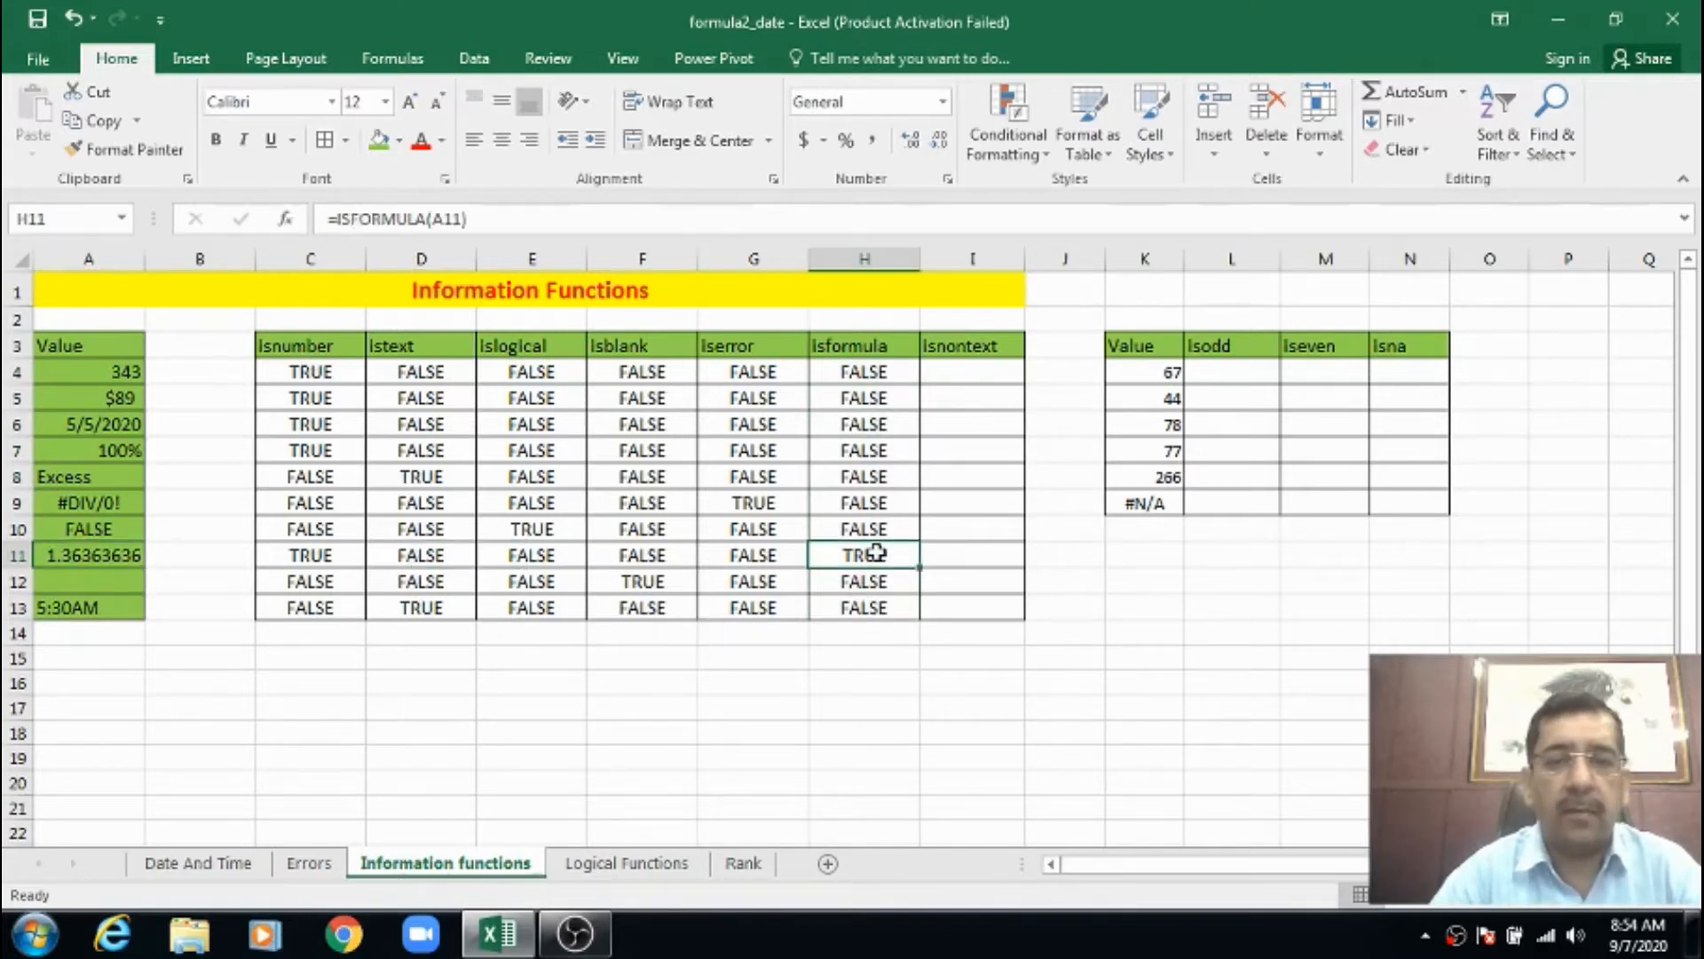
{"action": "left_click_drag", "start_coordinate": [865, 371], "coordinate": [859, 523]}
{"action": "left_click", "coordinate": [855, 585]}
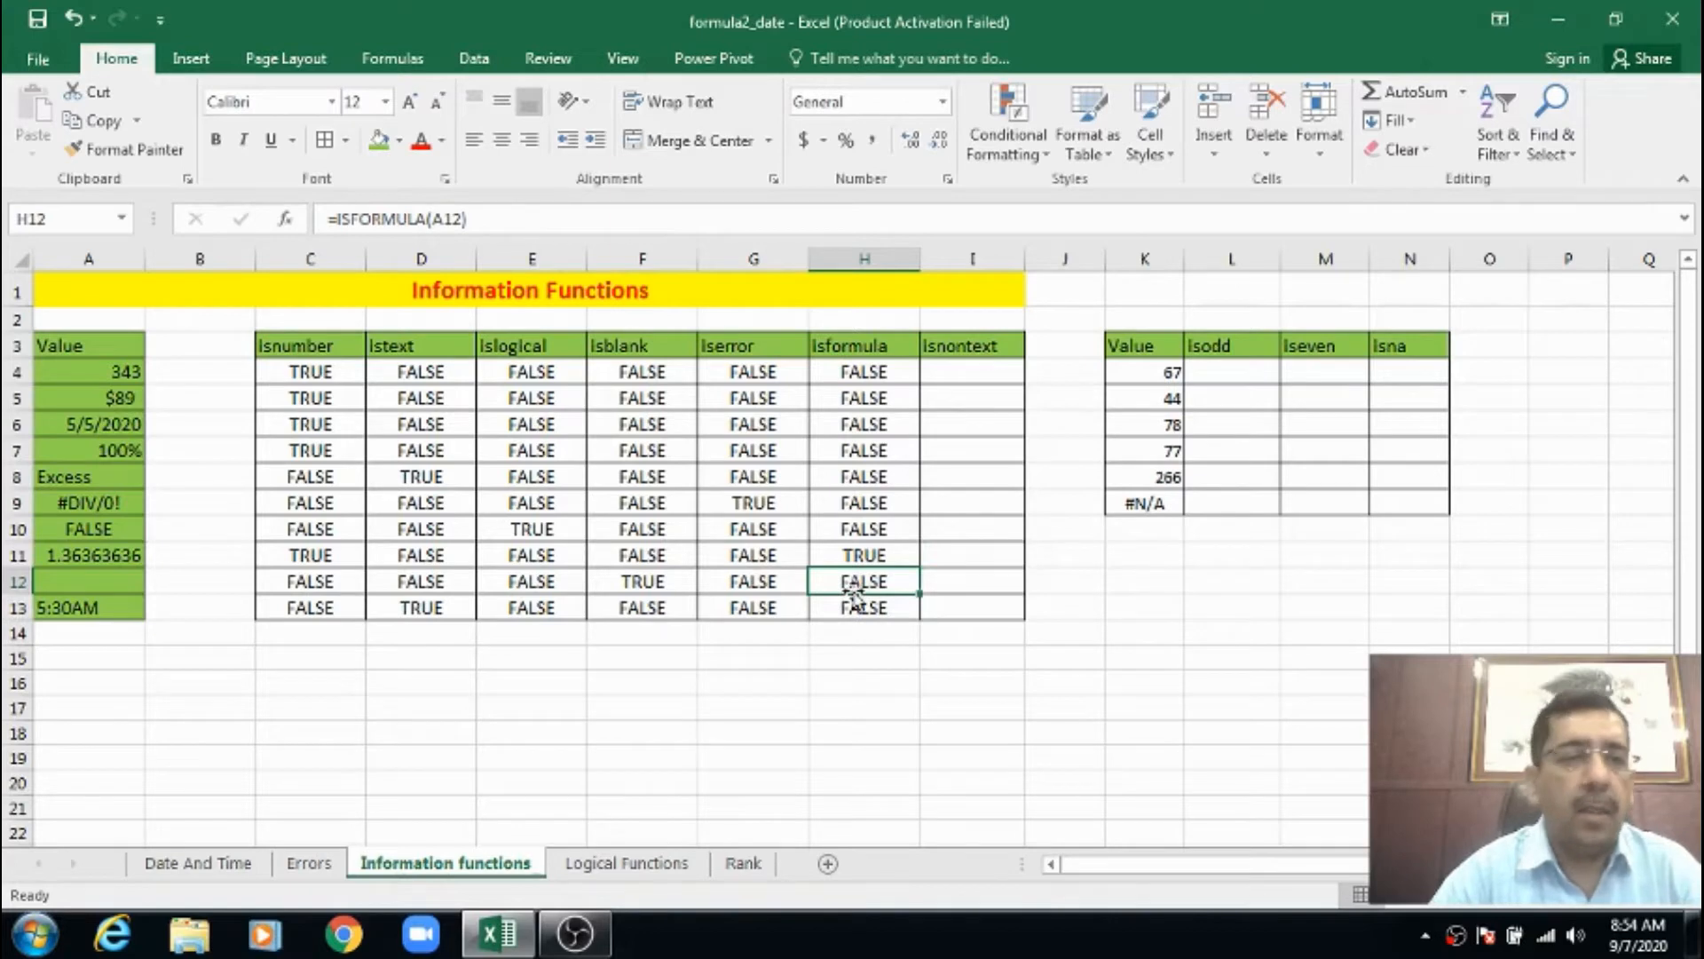
{"action": "left_click", "coordinate": [890, 477]}
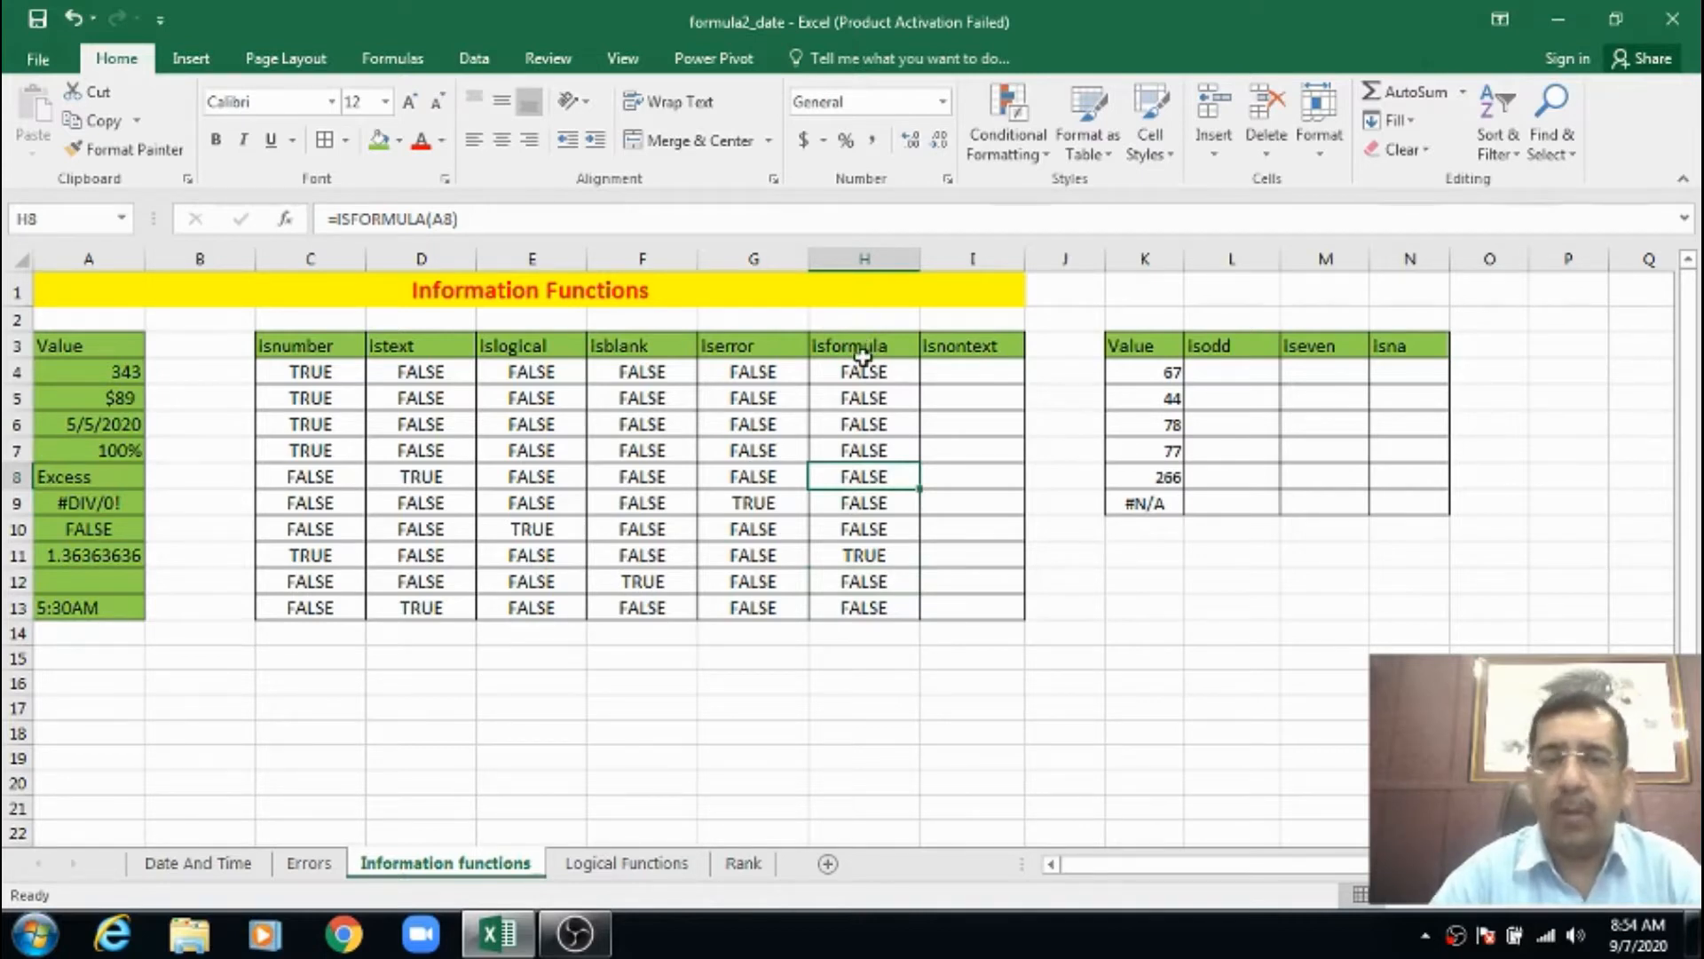
{"action": "left_click", "coordinate": [866, 365]}
{"action": "left_click", "coordinate": [879, 400]}
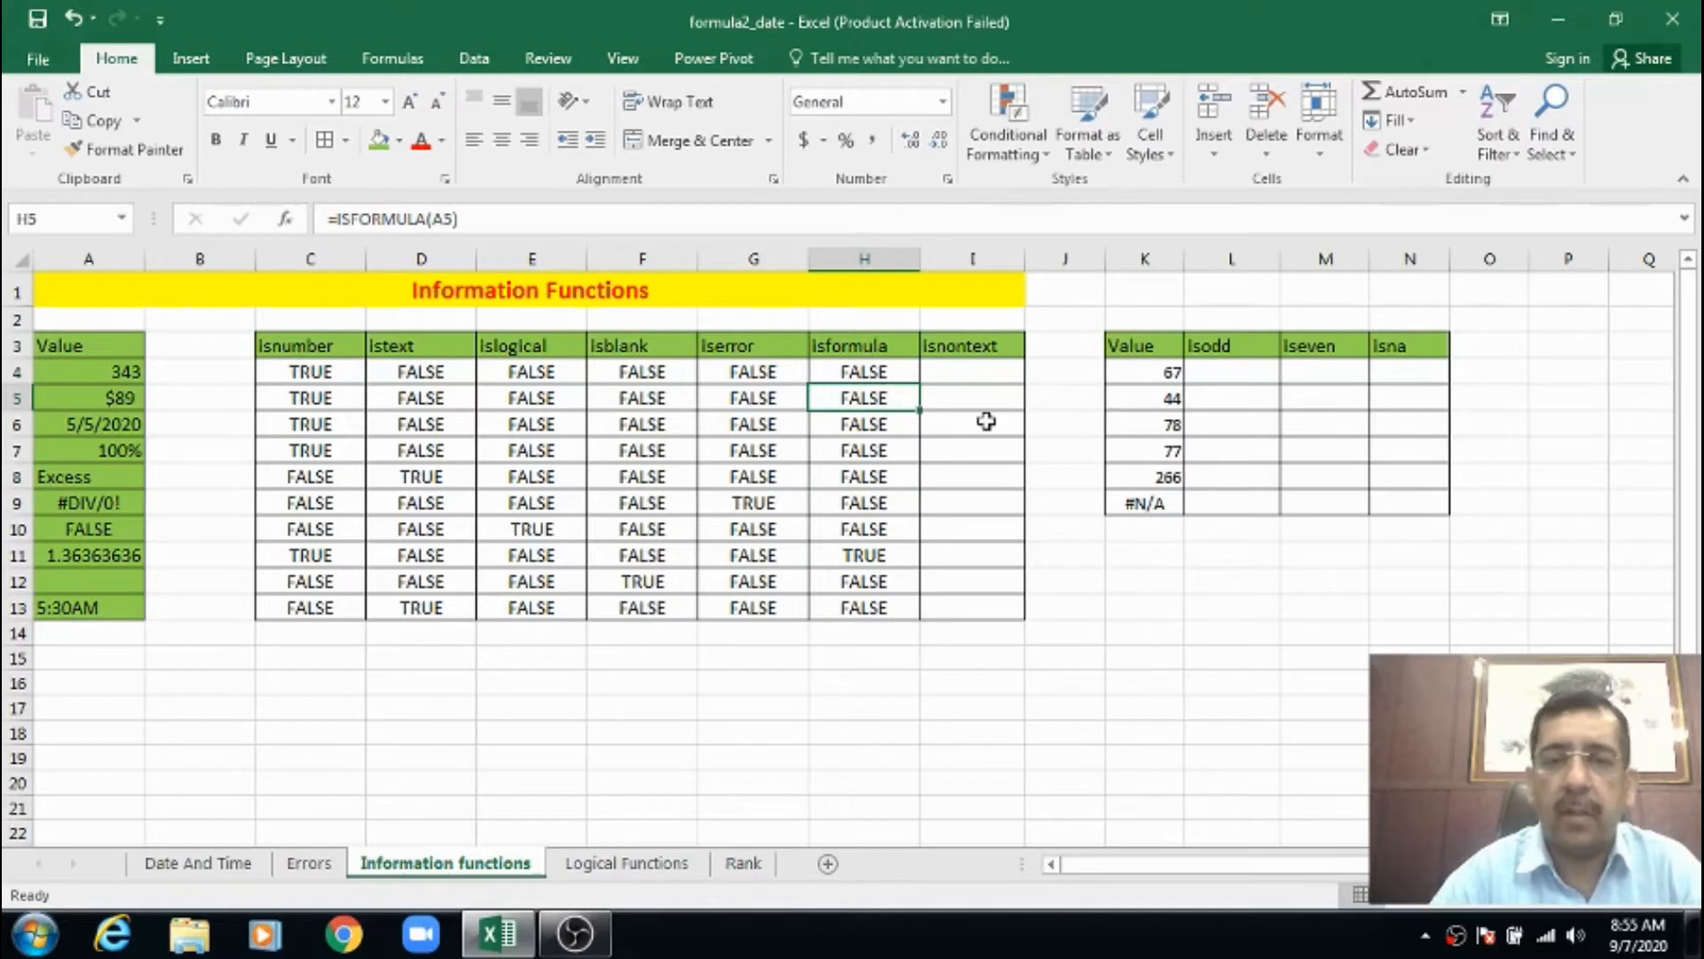
Enter the formula =ISNONTEXT(A4) in cell I4 of the Isnontext column.
{"action": "left_click", "coordinate": [980, 371]}
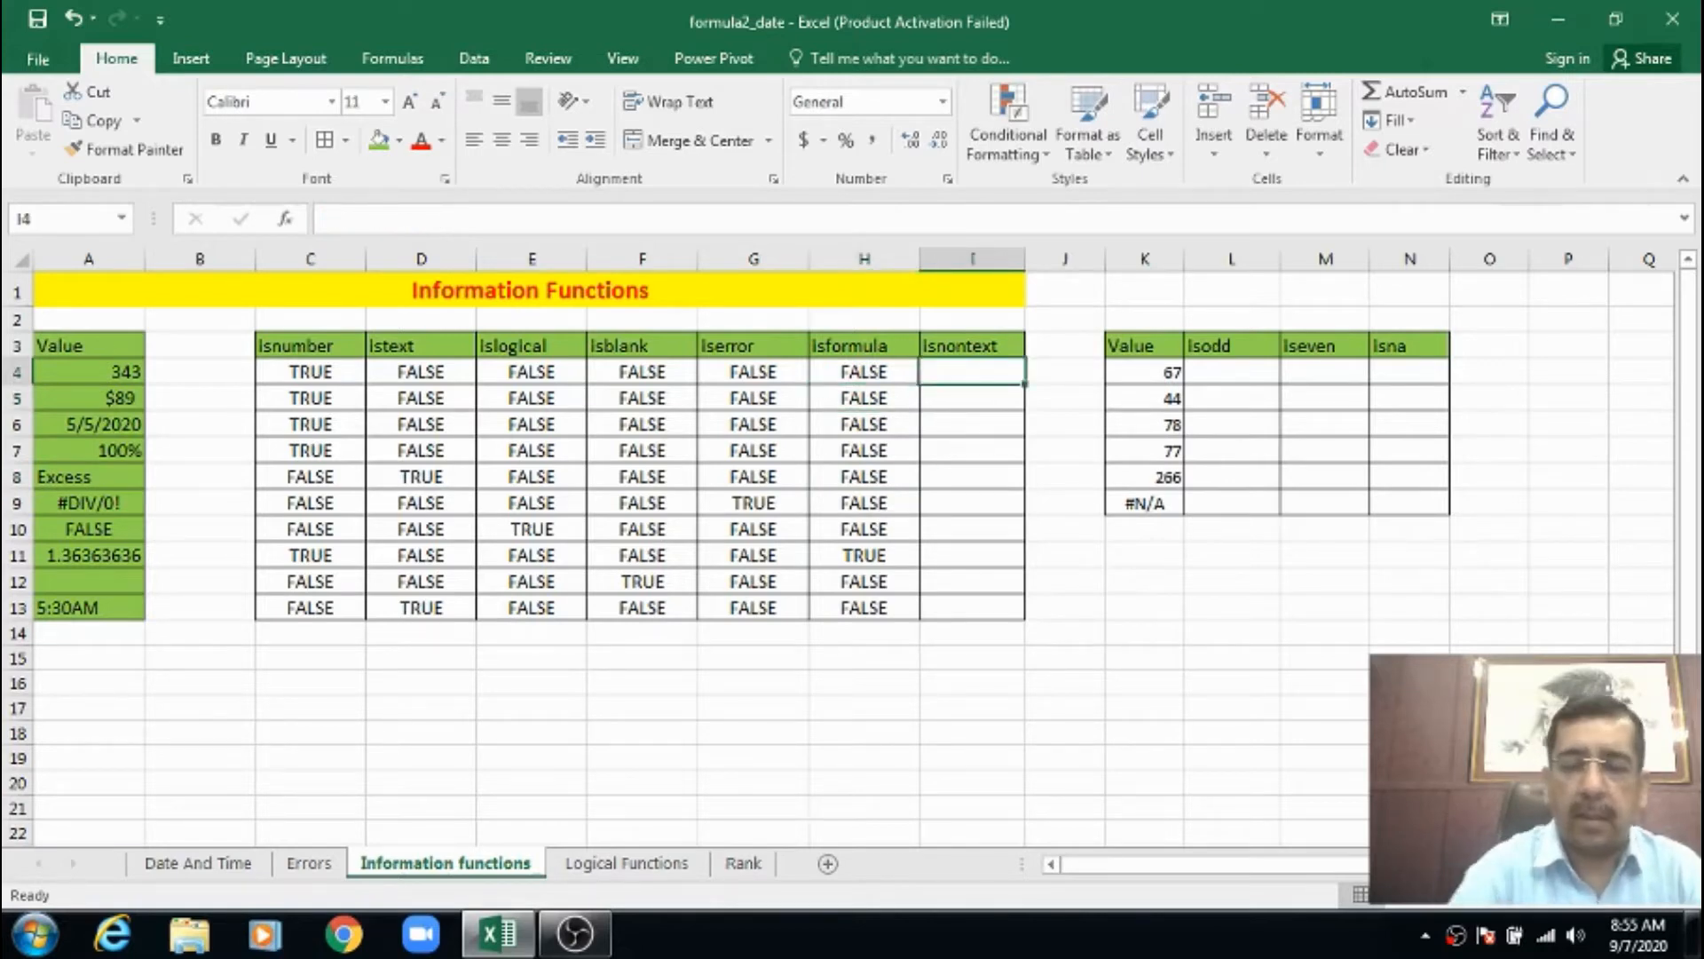
{"action": "type", "text": "=Isn"}
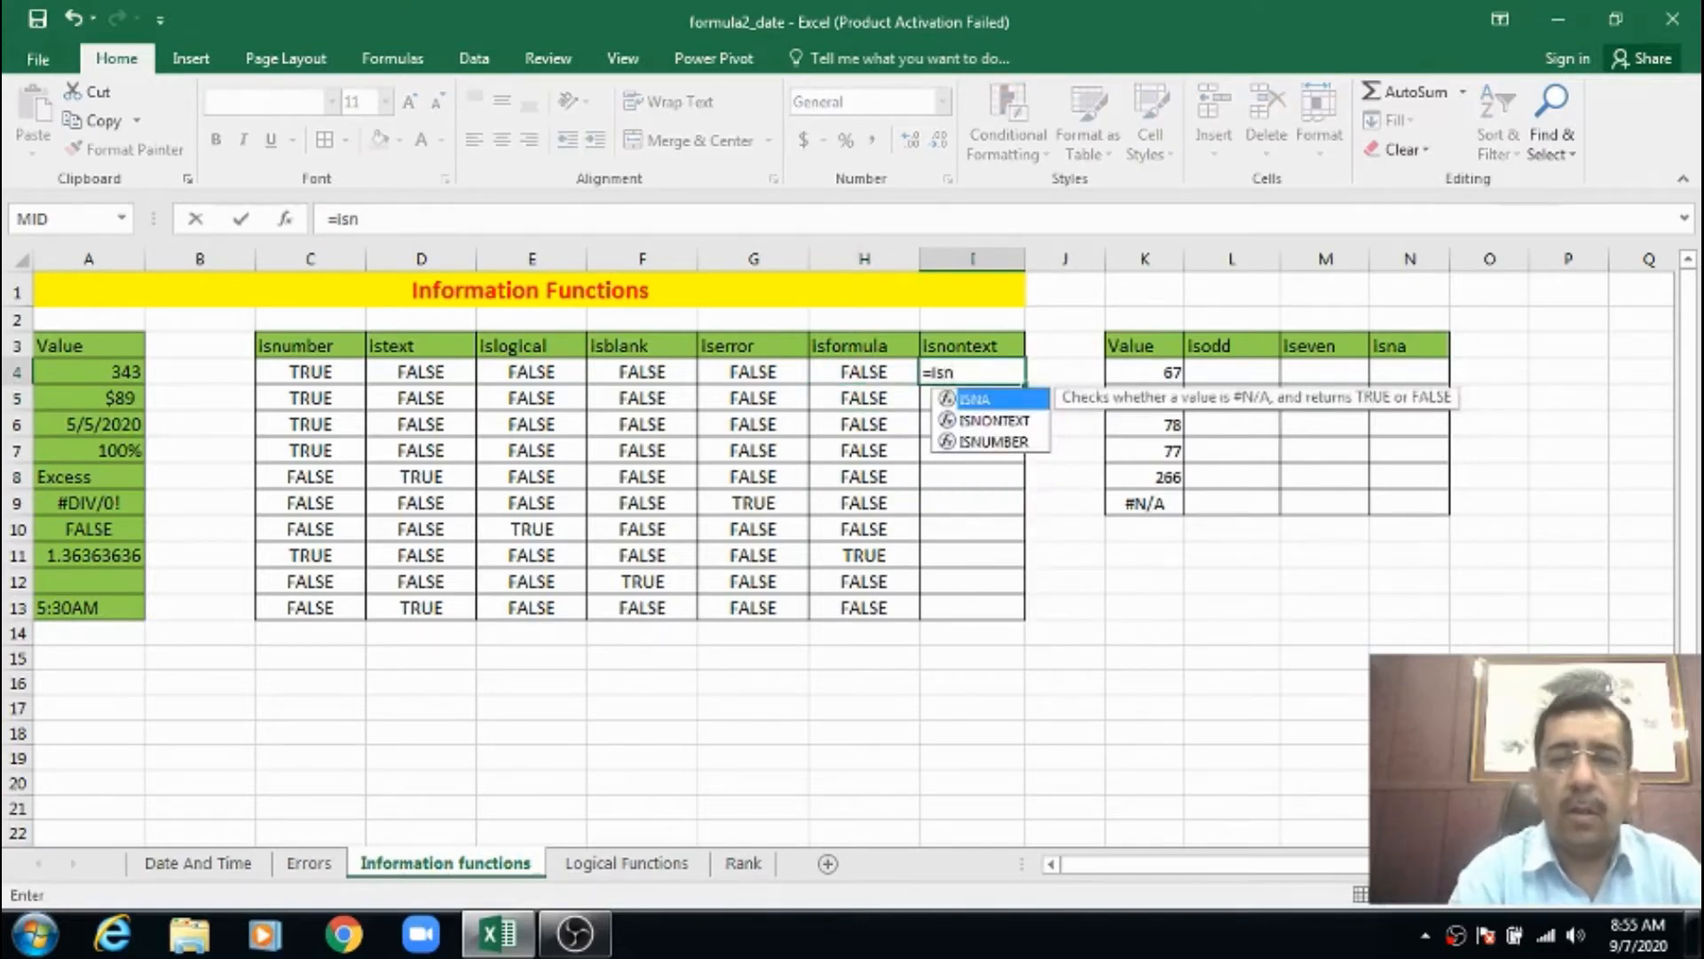
{"action": "type", "text": "o"}
{"action": "key", "text": "Tab"}
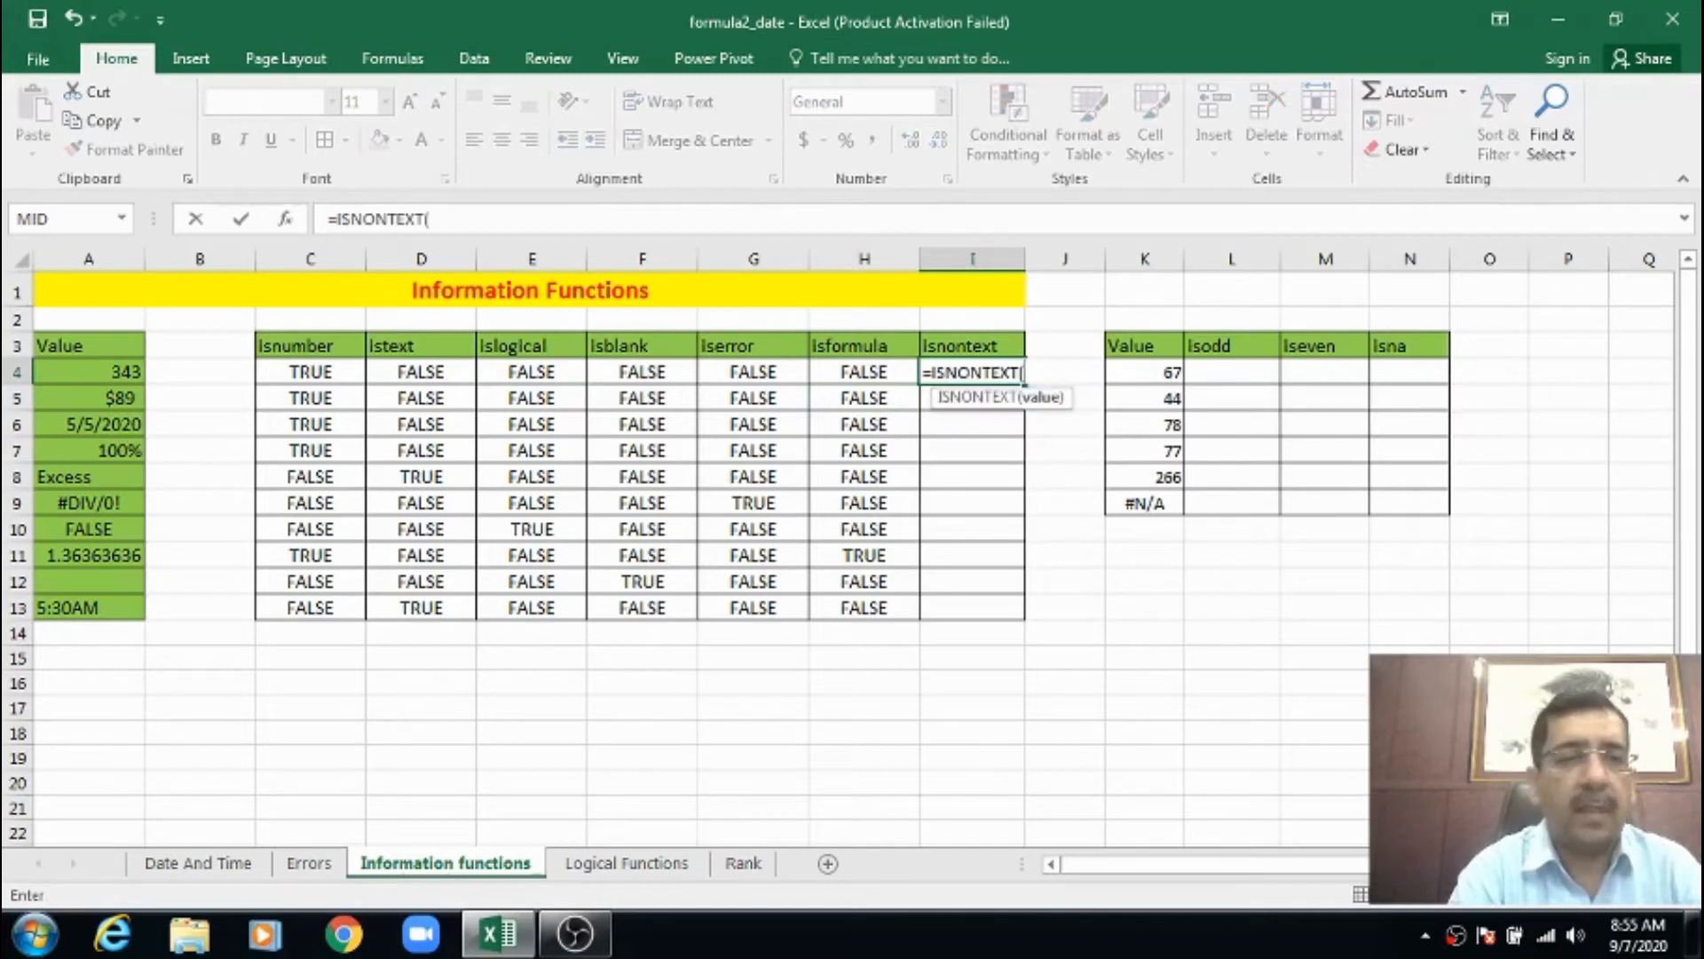
{"action": "type", "text": "a4)"}
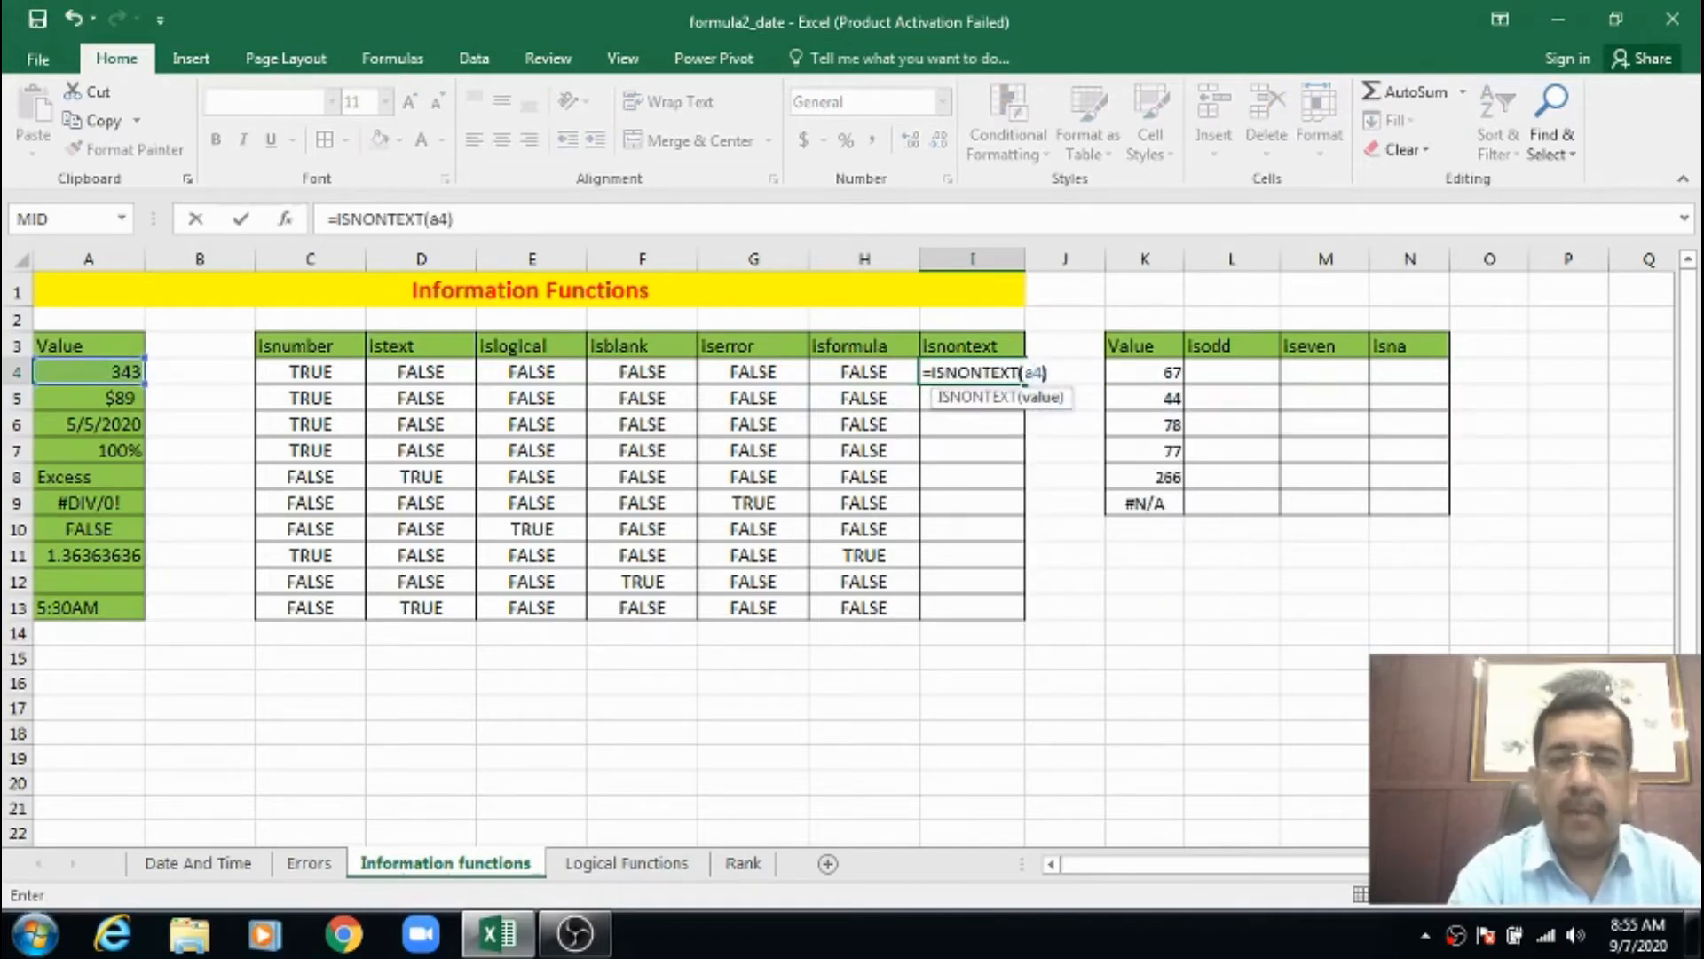
{"action": "key", "text": "Return"}
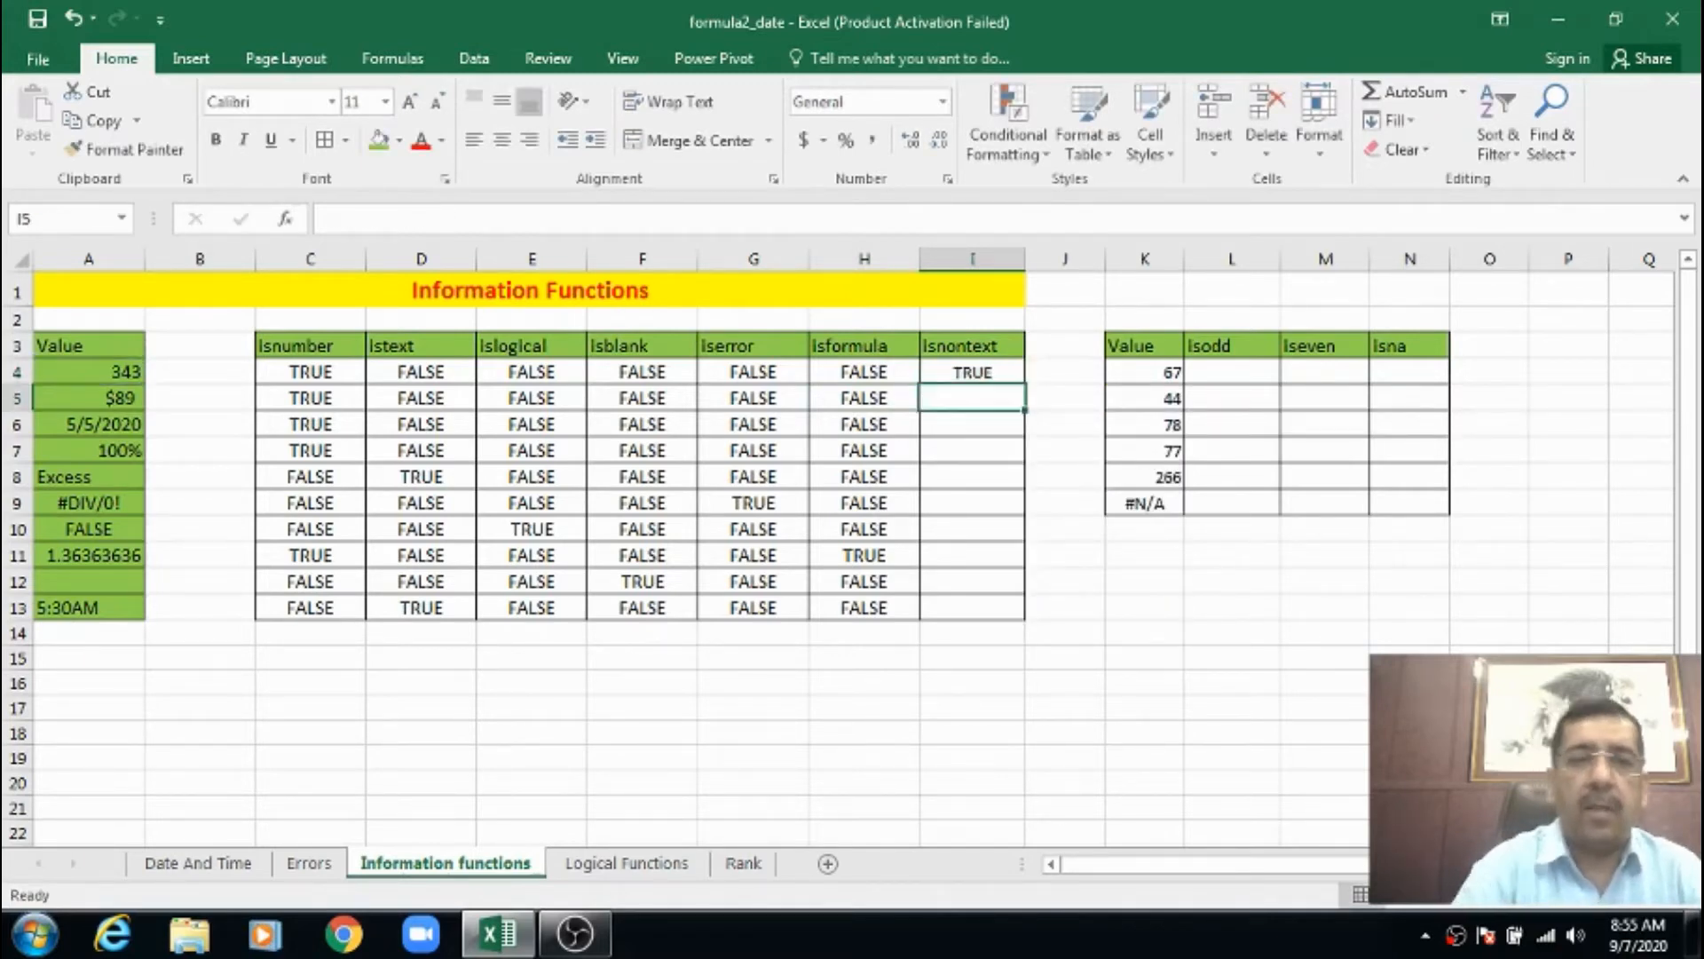
Fill the ISNONTEXT formula from I4 down through I13.
{"action": "left_click", "coordinate": [973, 372]}
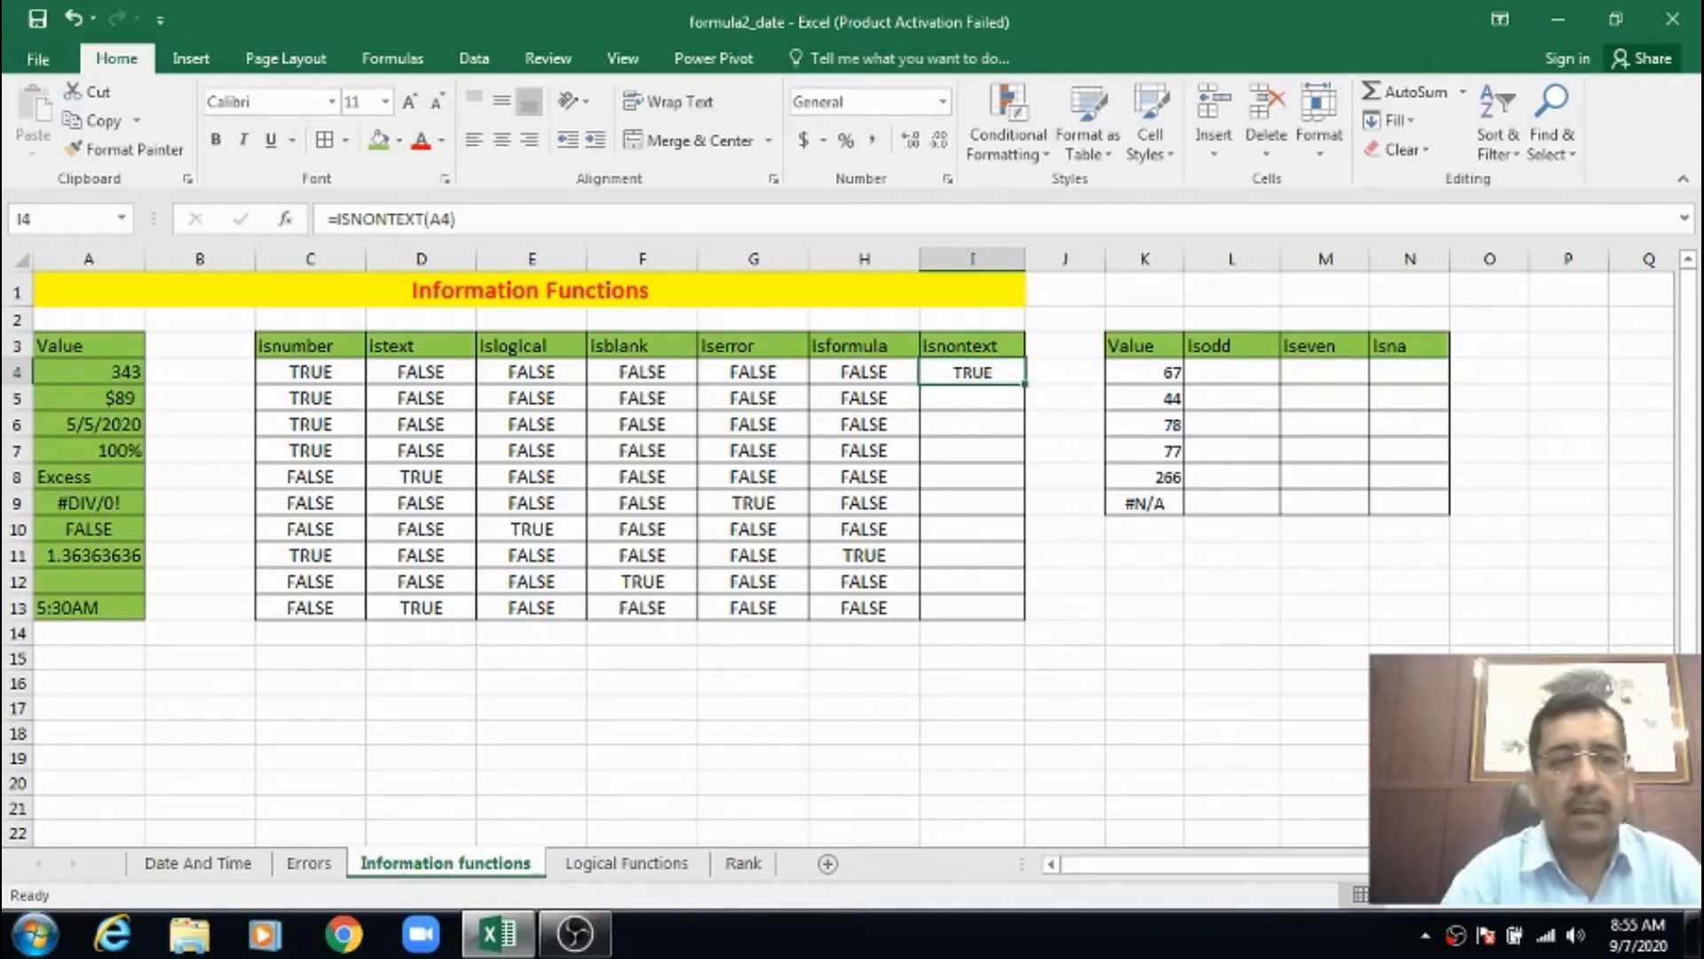
{"action": "left_click_drag", "start_coordinate": [973, 372], "coordinate": [973, 607]}
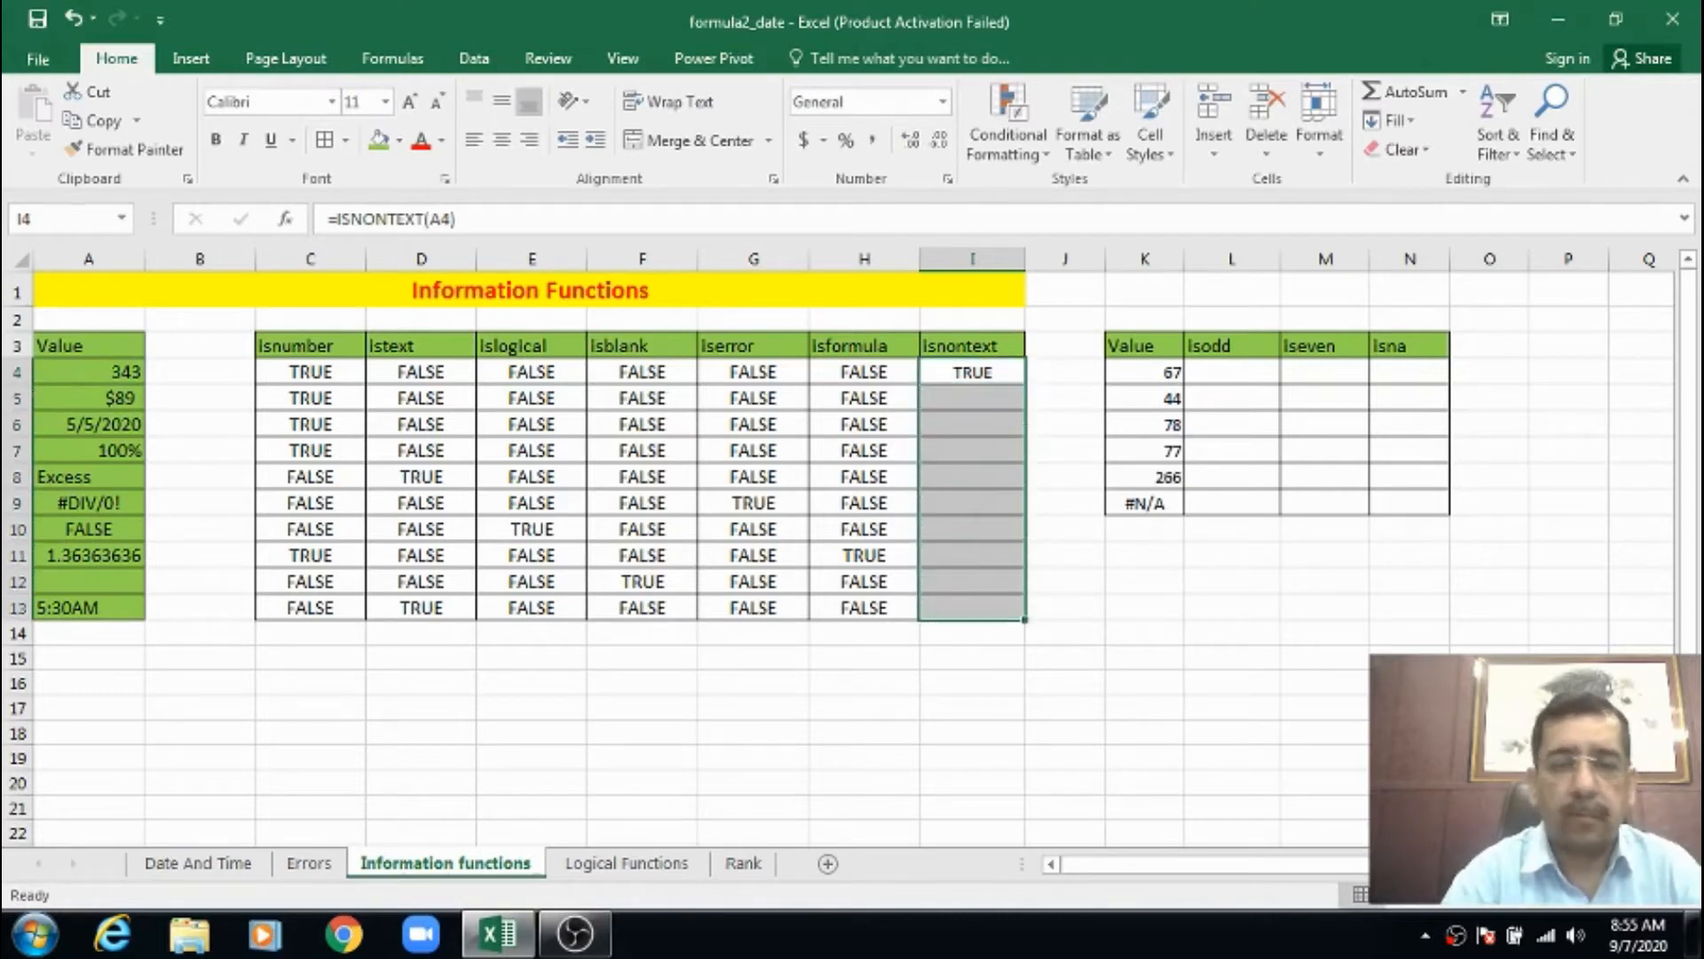
{"action": "key", "text": "ctrl+d"}
Go down the Isnontext column to I8 and compare its result with the text value in A8 along row 8.
{"action": "key", "text": "Down"}
{"action": "key", "text": "Down"}
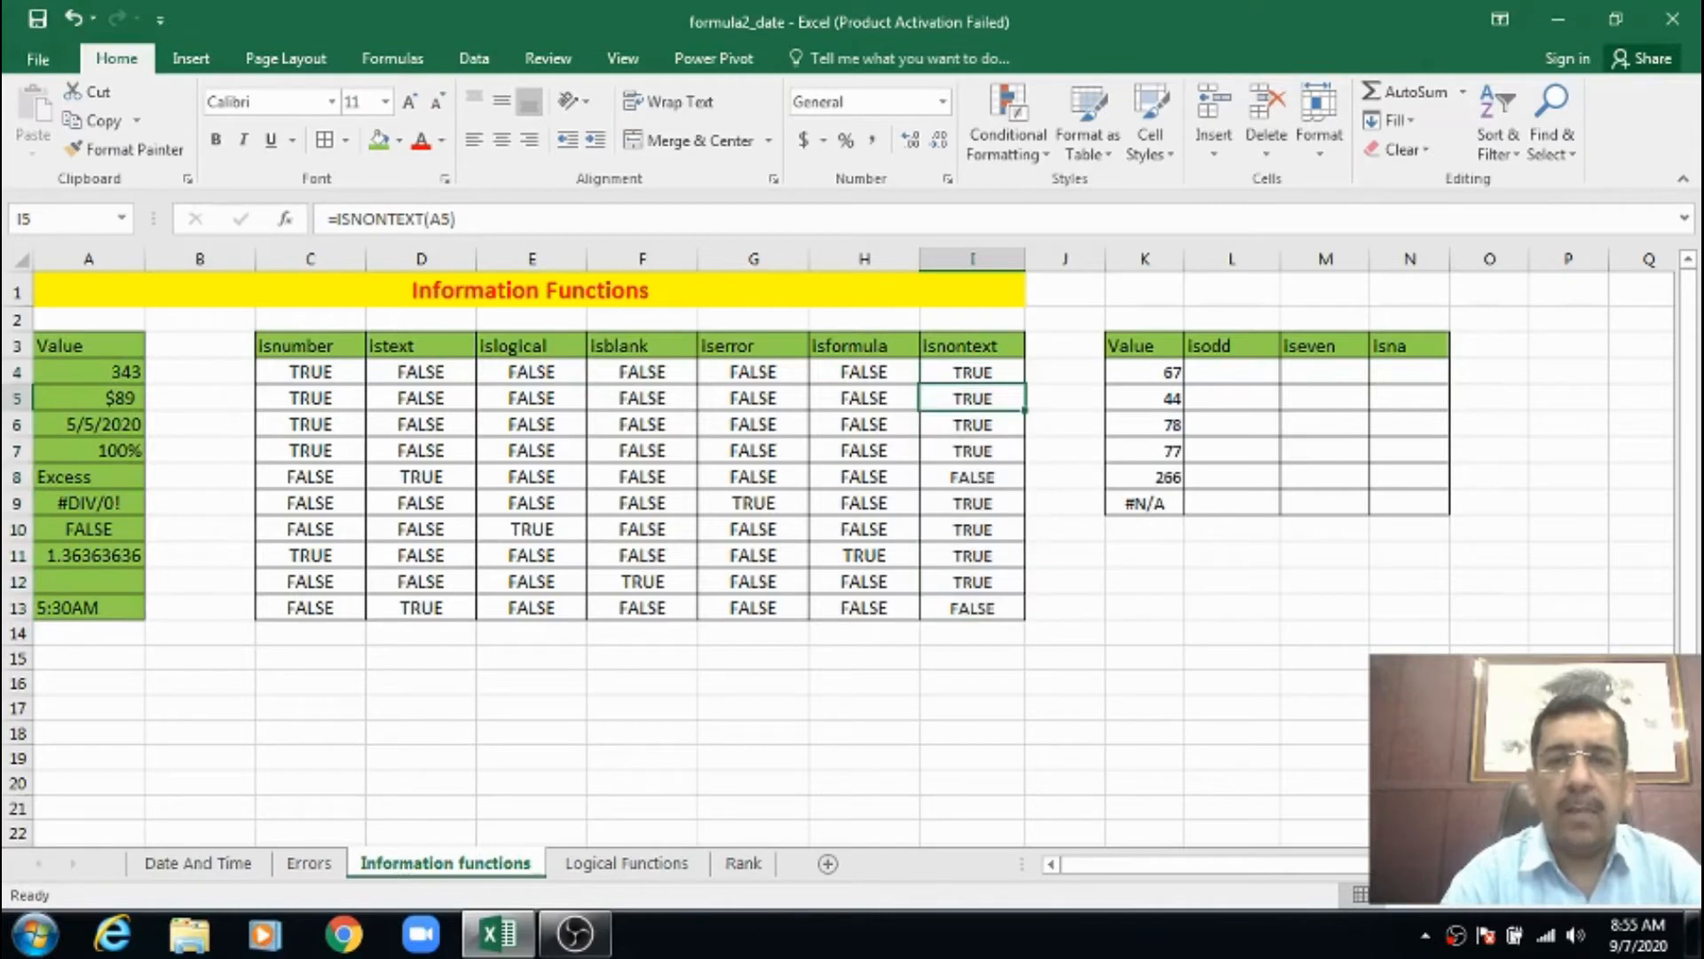
{"action": "key", "text": "Down"}
{"action": "key", "text": "Down"}
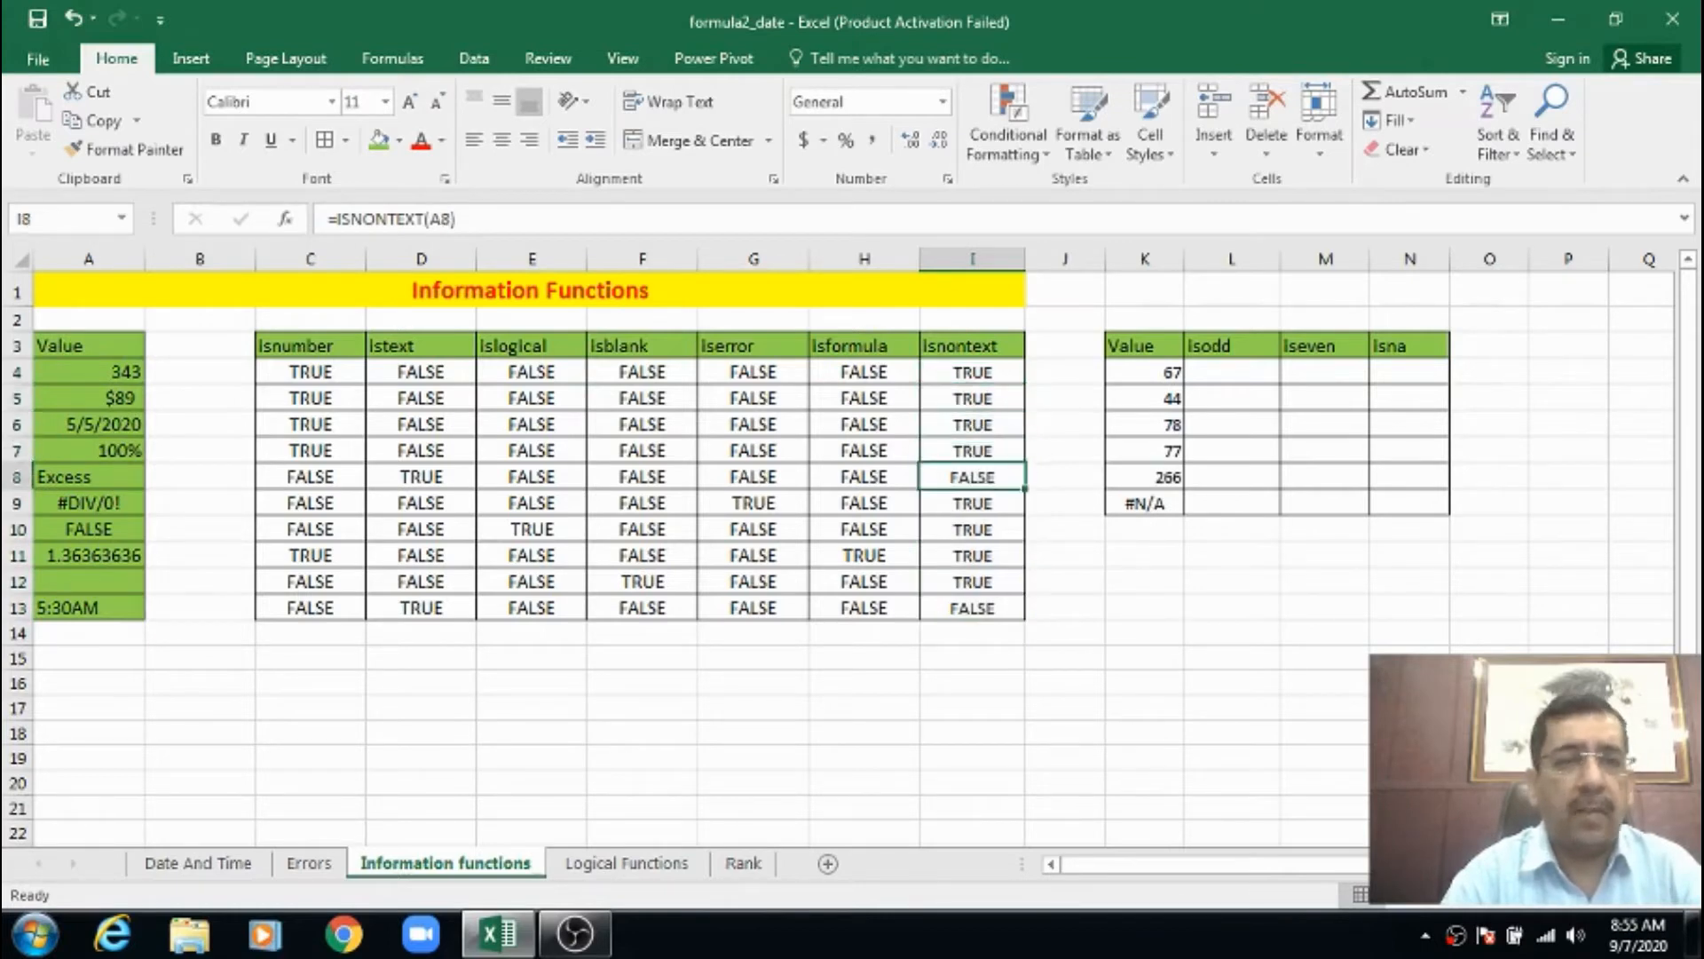
{"action": "key", "text": "Left"}
{"action": "key", "text": "Left"}
{"action": "key", "text": "Left"}
{"action": "key", "text": "Left"}
{"action": "key", "text": "Left"}
{"action": "key", "text": "Left"}
{"action": "key", "text": "Left"}
{"action": "key", "text": "Left"}
{"action": "key", "text": "Right"}
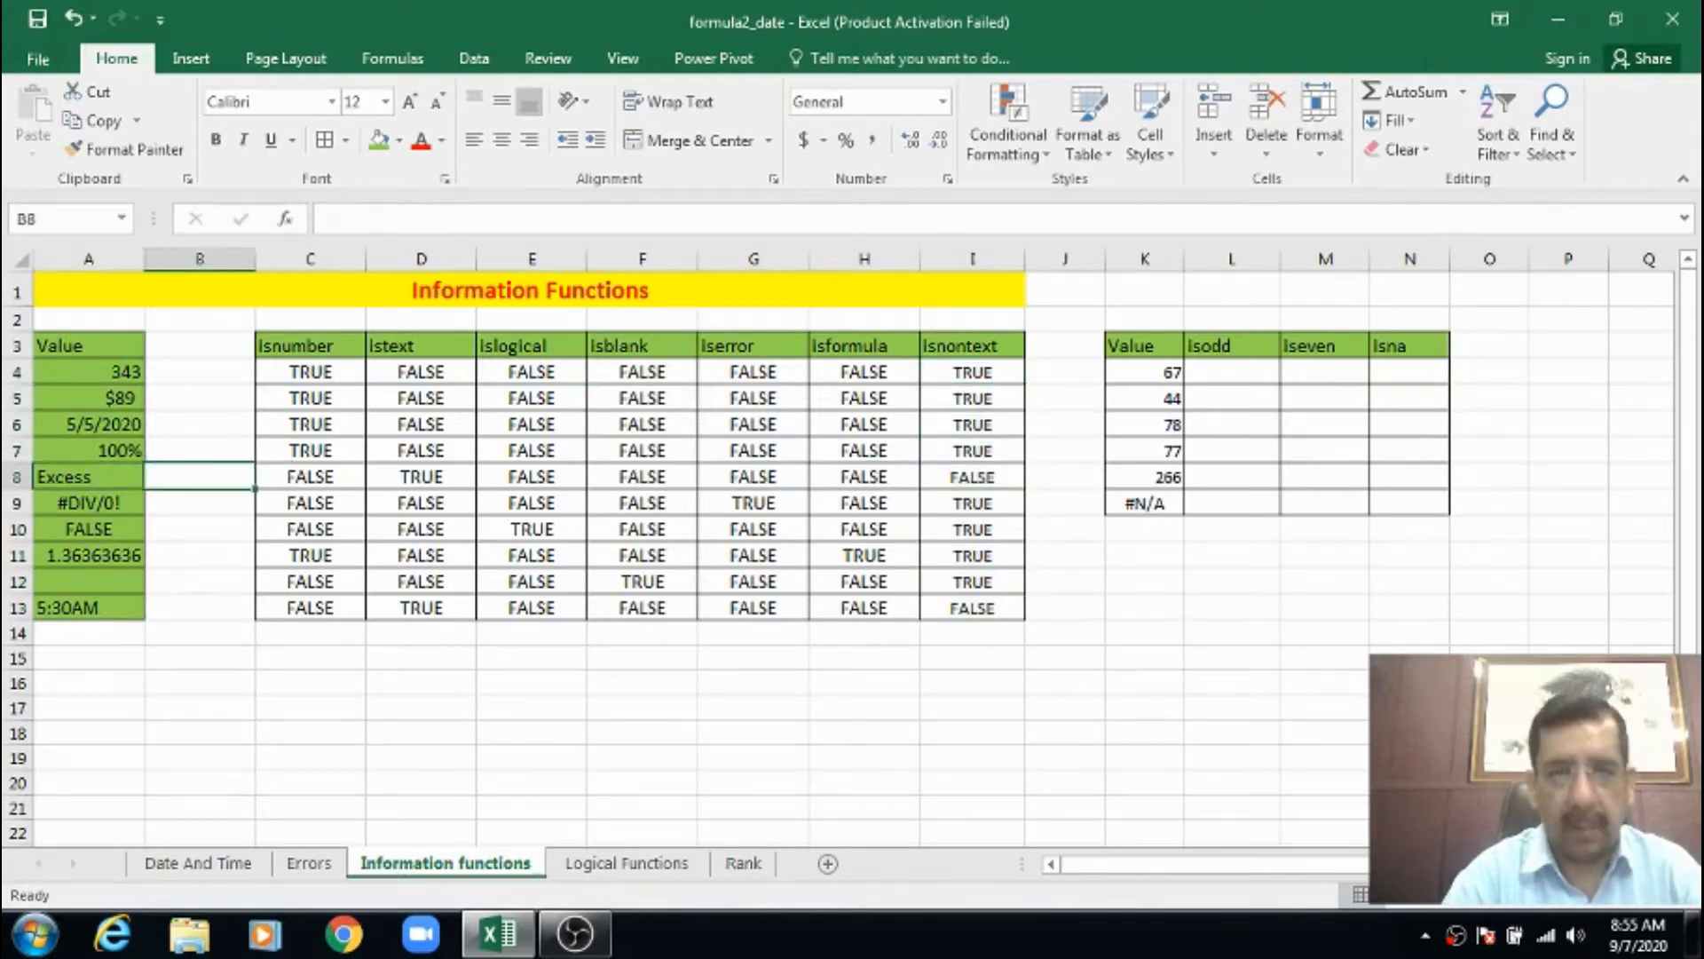
{"action": "key", "text": "Right"}
{"action": "key", "text": "Right"}
{"action": "key", "text": "Right"}
{"action": "key", "text": "Right"}
{"action": "key", "text": "Right"}
{"action": "key", "text": "Right"}
{"action": "key", "text": "Right"}
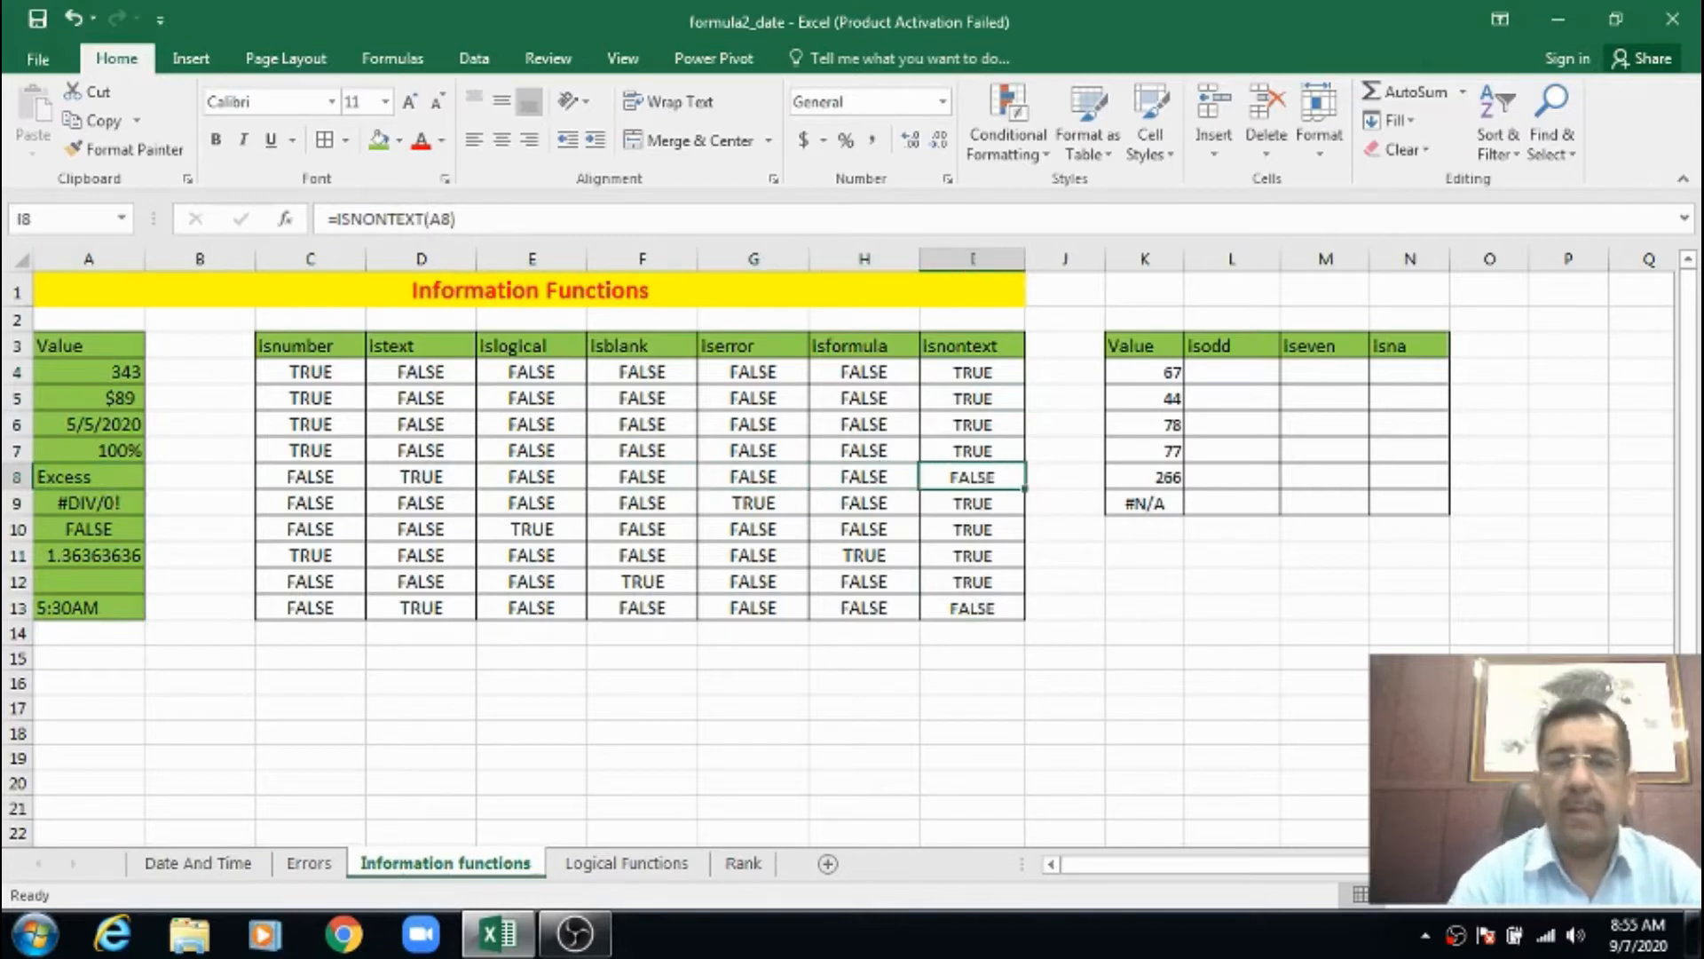
Review the ISNONTEXT results in I13 and I8, the Isnontext header, and the ISNUMBER formula in C4.
{"action": "left_click", "coordinate": [976, 610]}
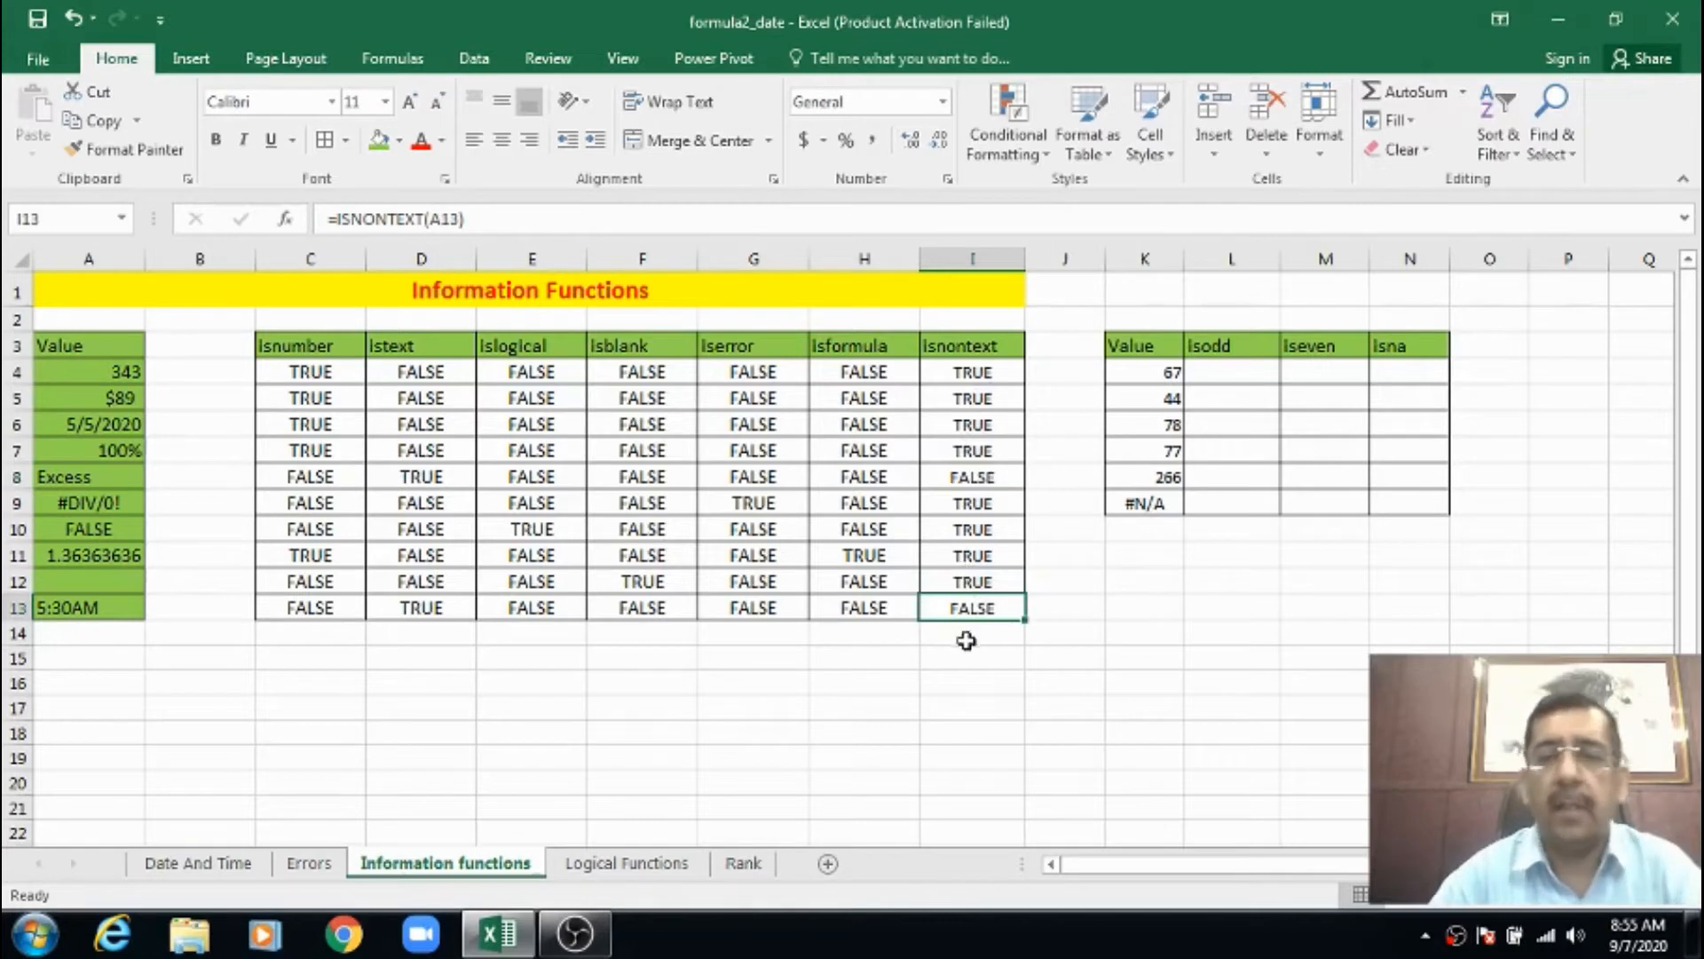
{"action": "left_click", "coordinate": [995, 479]}
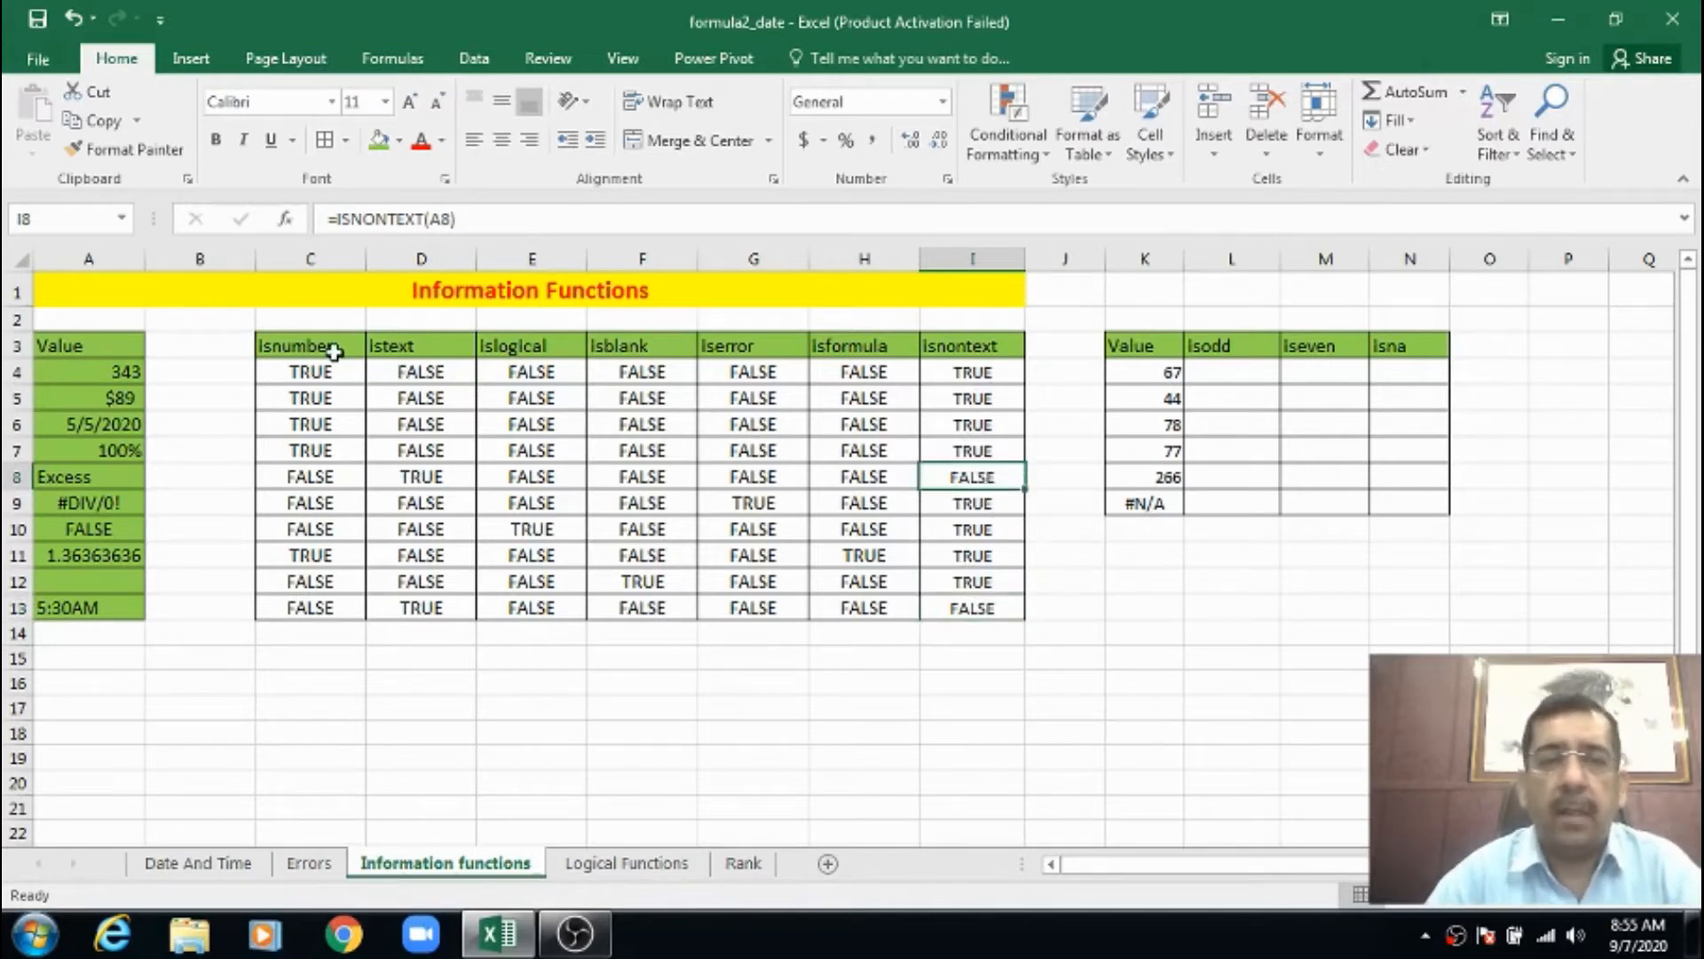
{"action": "left_click", "coordinate": [954, 343]}
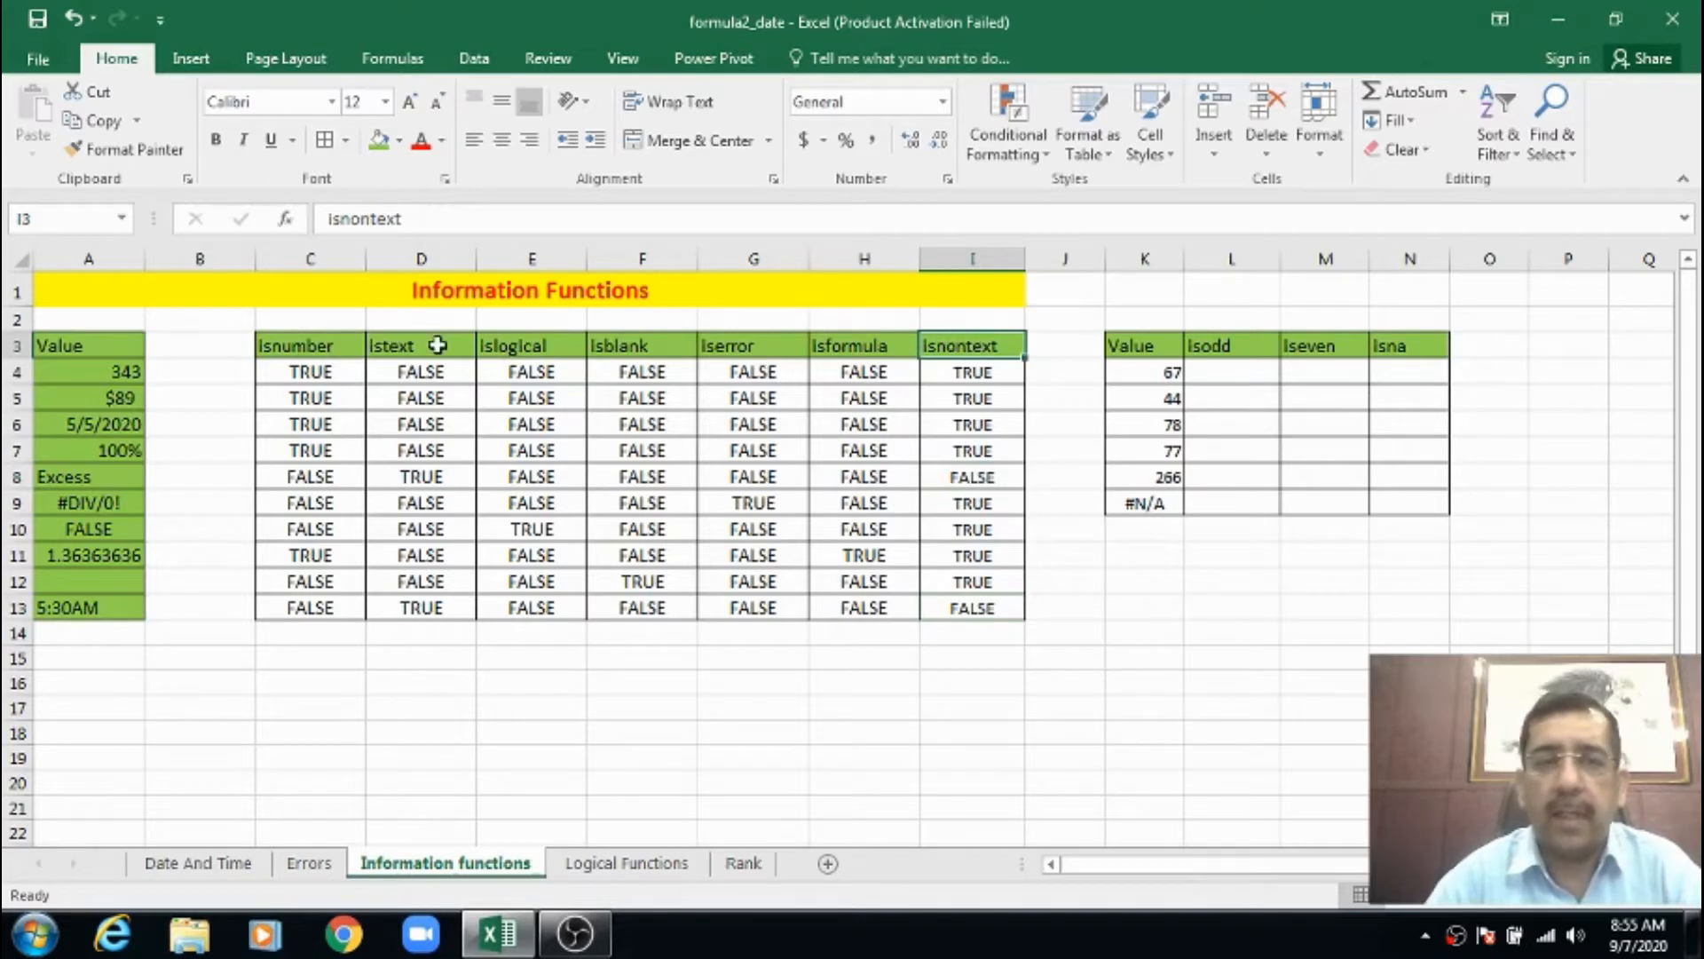
{"action": "left_click", "coordinate": [340, 370]}
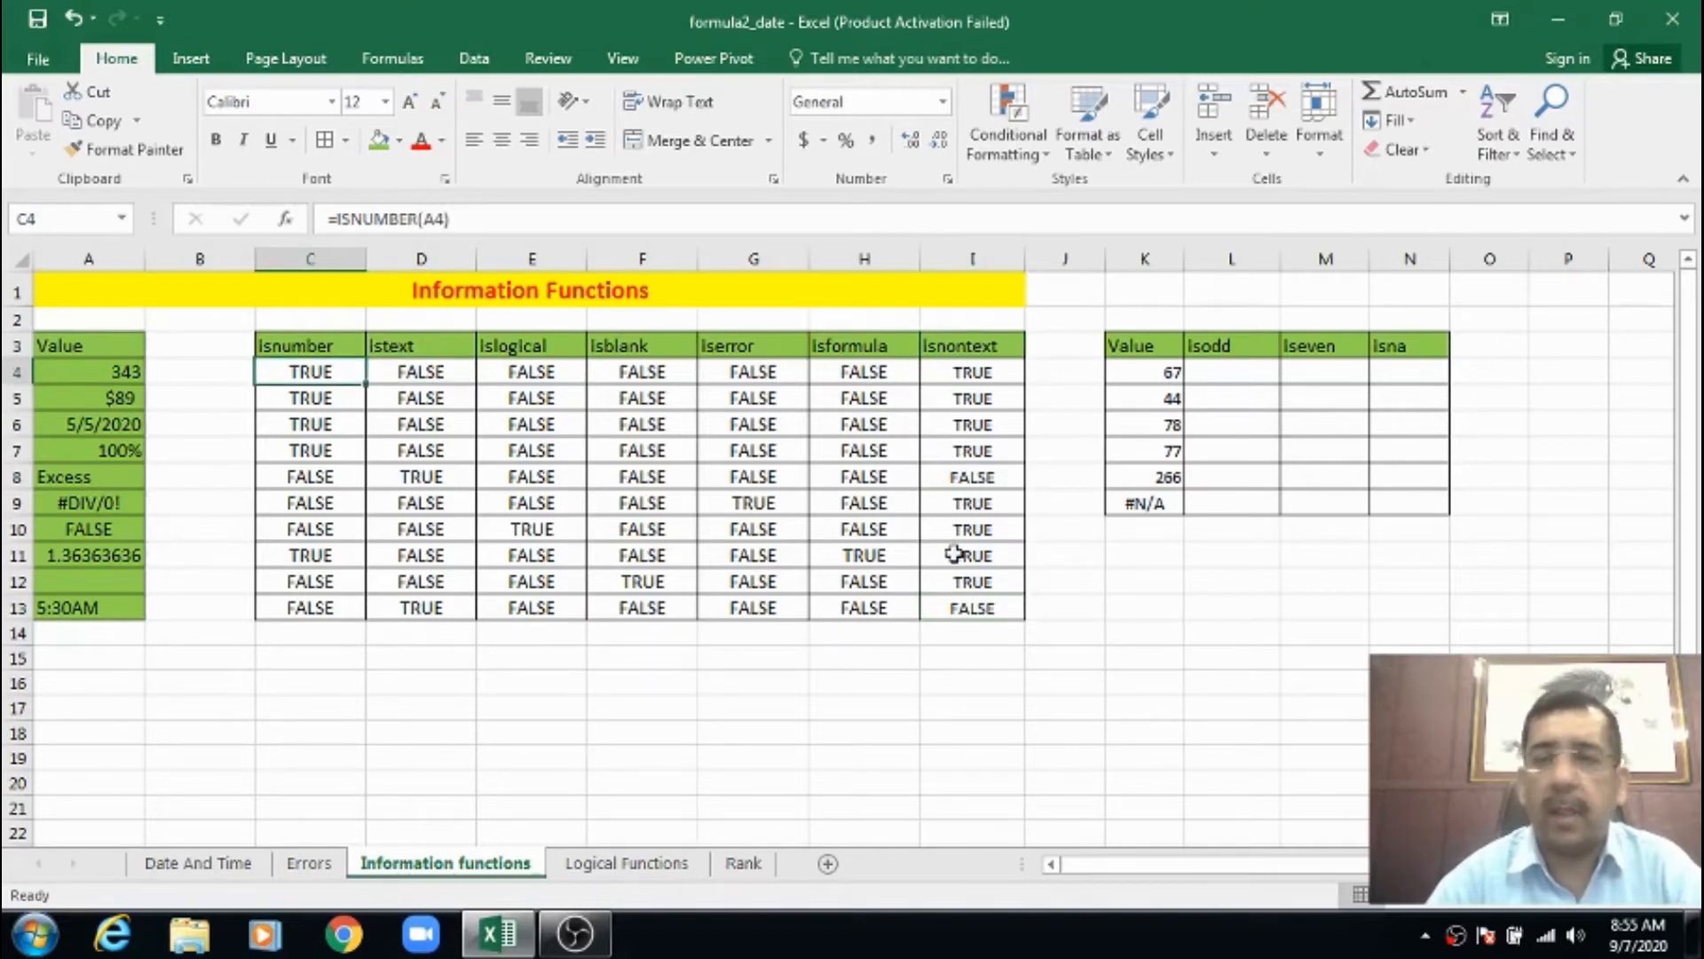
Look over the empty row 4 cells under Isodd, Iseven and Isna in the second table.
{"action": "left_click", "coordinate": [1225, 366]}
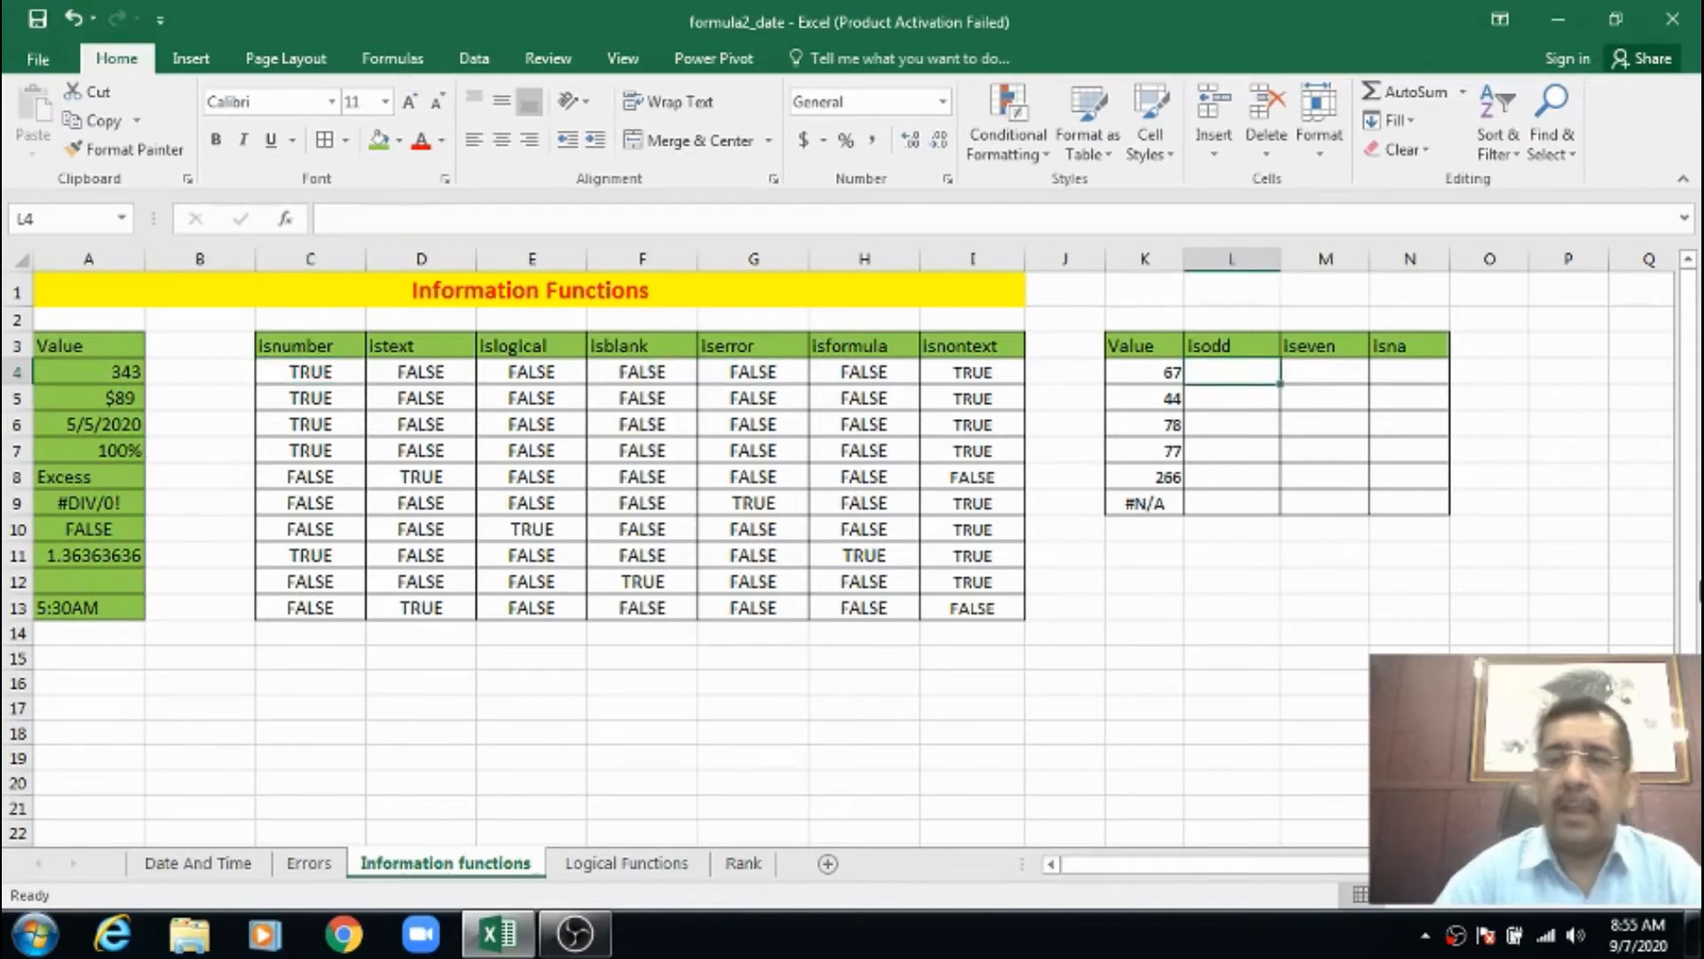
{"action": "key", "text": "Right"}
{"action": "key", "text": "Right"}
{"action": "key", "text": "Left"}
{"action": "key", "text": "Left"}
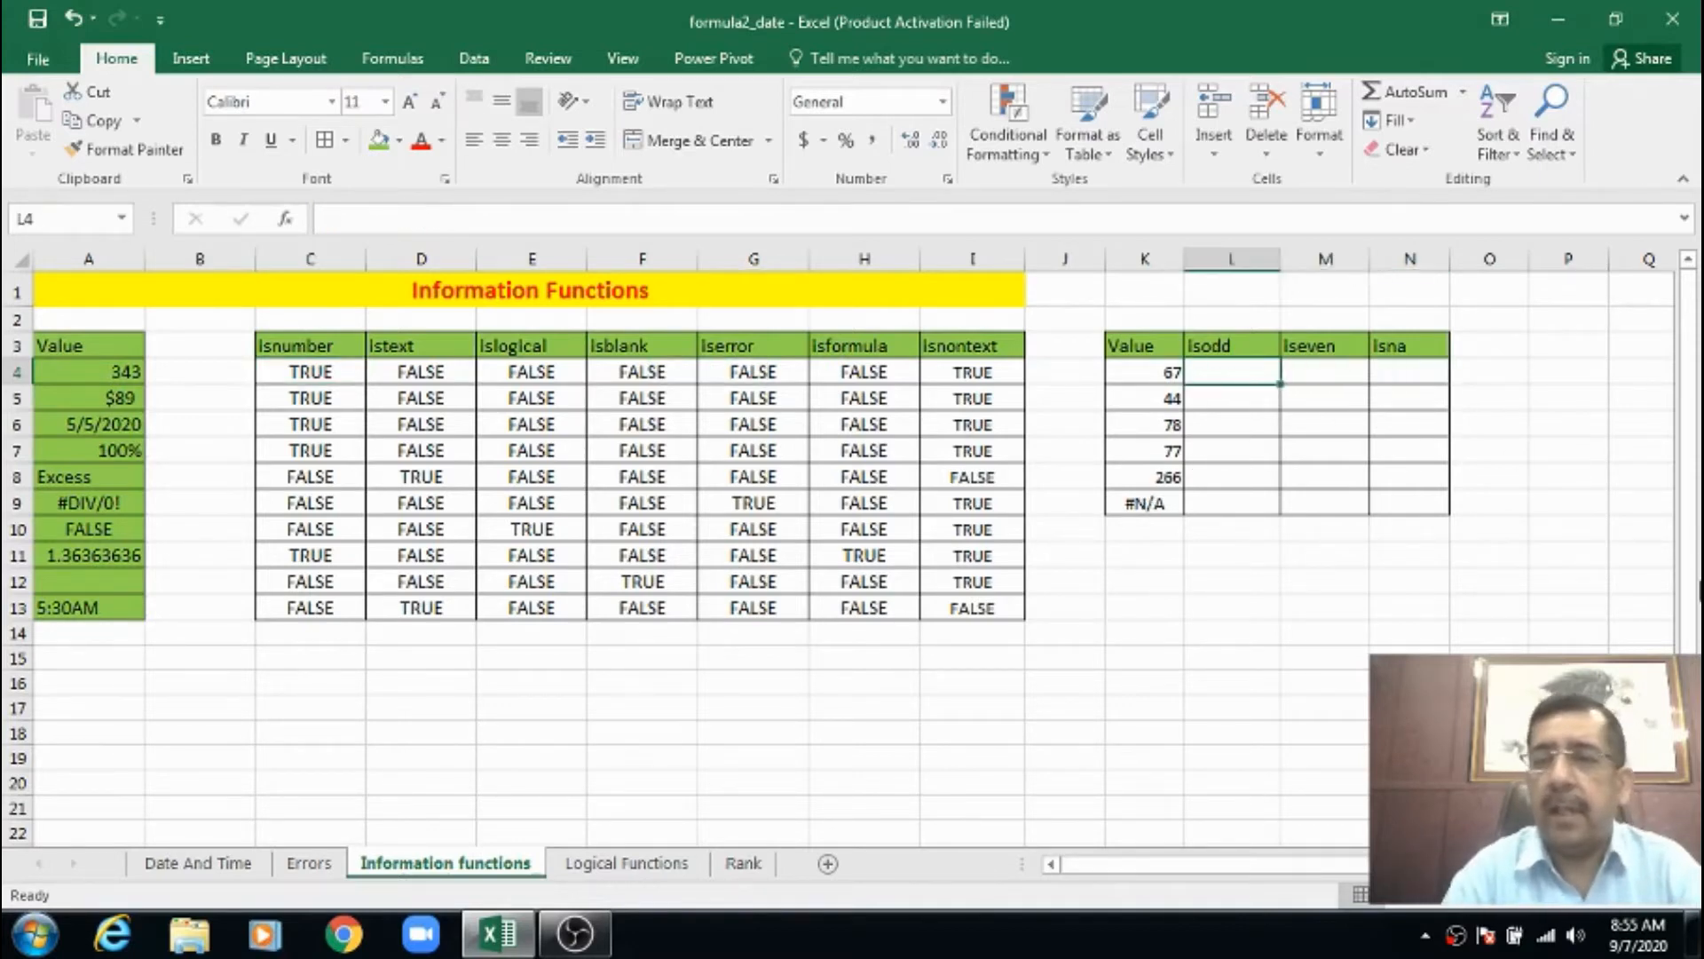
{"action": "key", "text": "Right"}
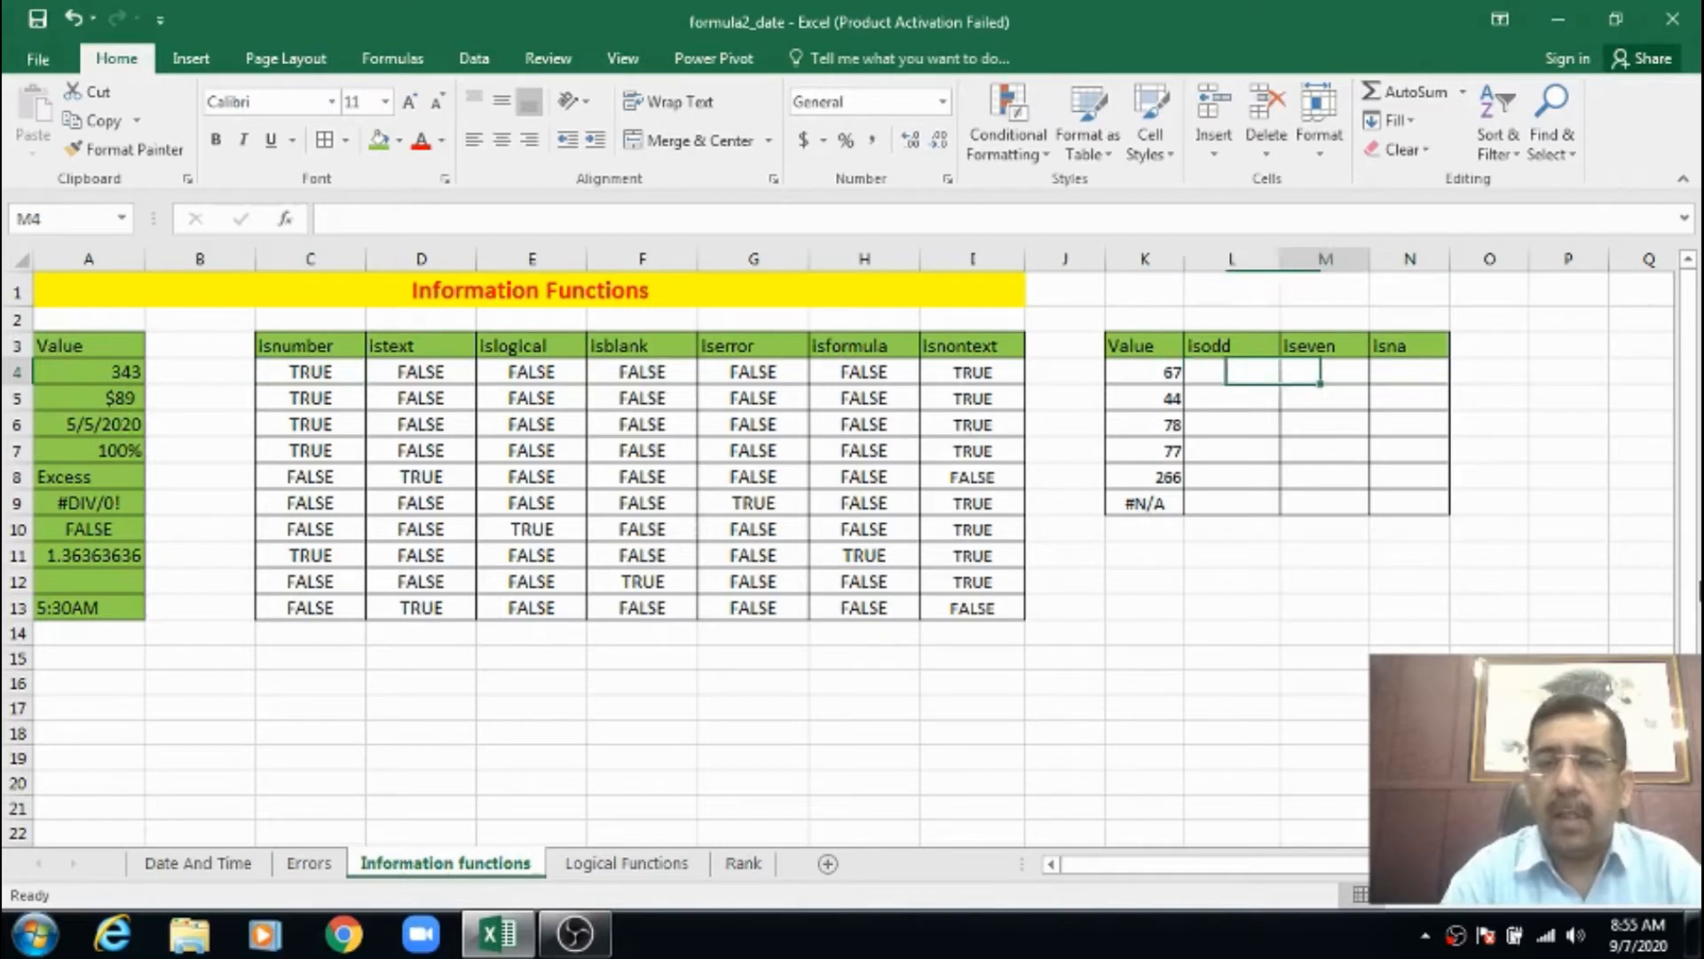
Enter the formula =ISODD(K4) in L4 under the Isodd header.
{"action": "key", "text": "Left"}
{"action": "type", "text": "="}
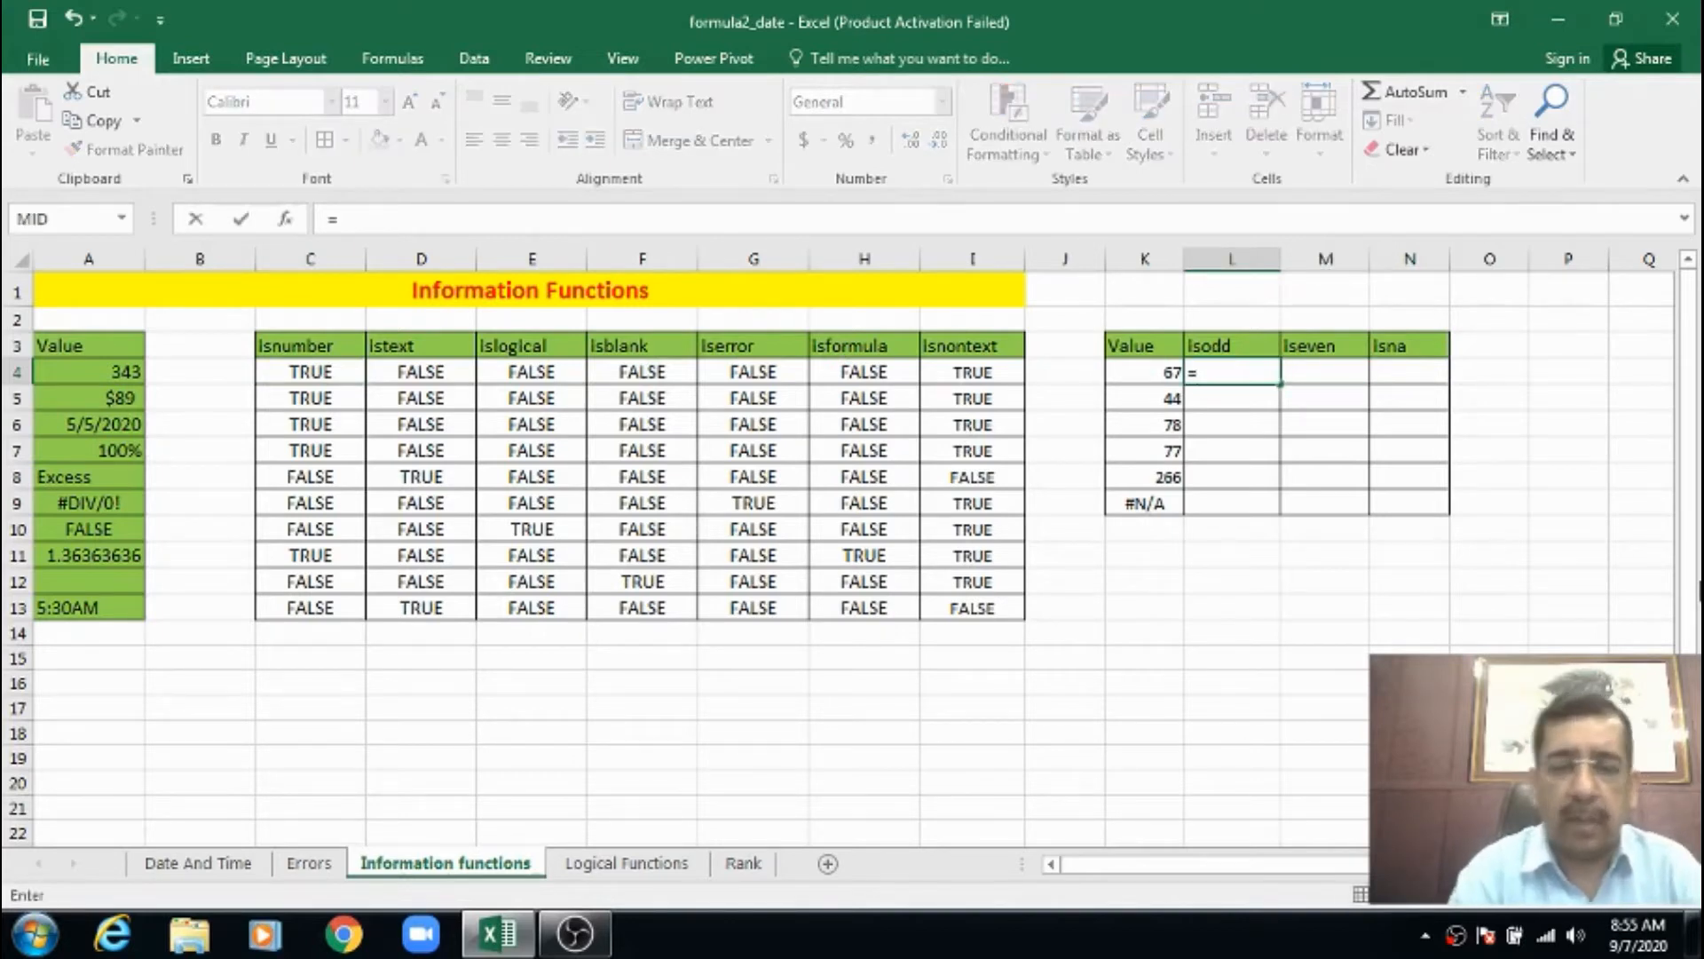
{"action": "type", "text": "I"}
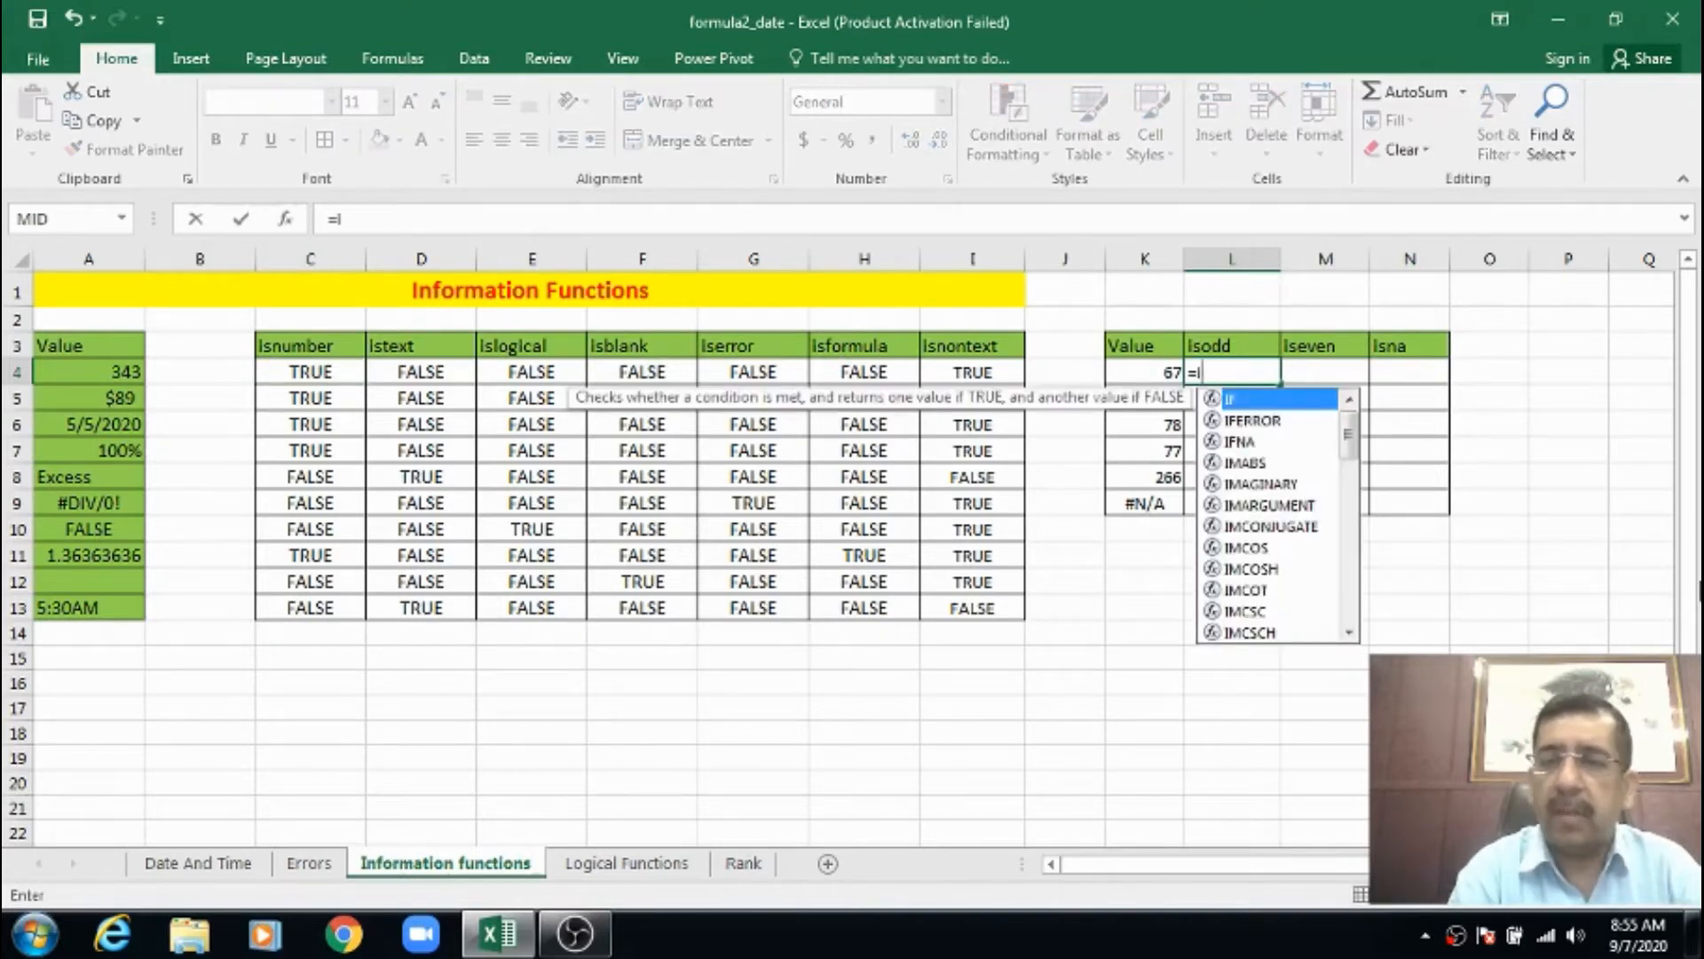
{"action": "type", "text": "s"}
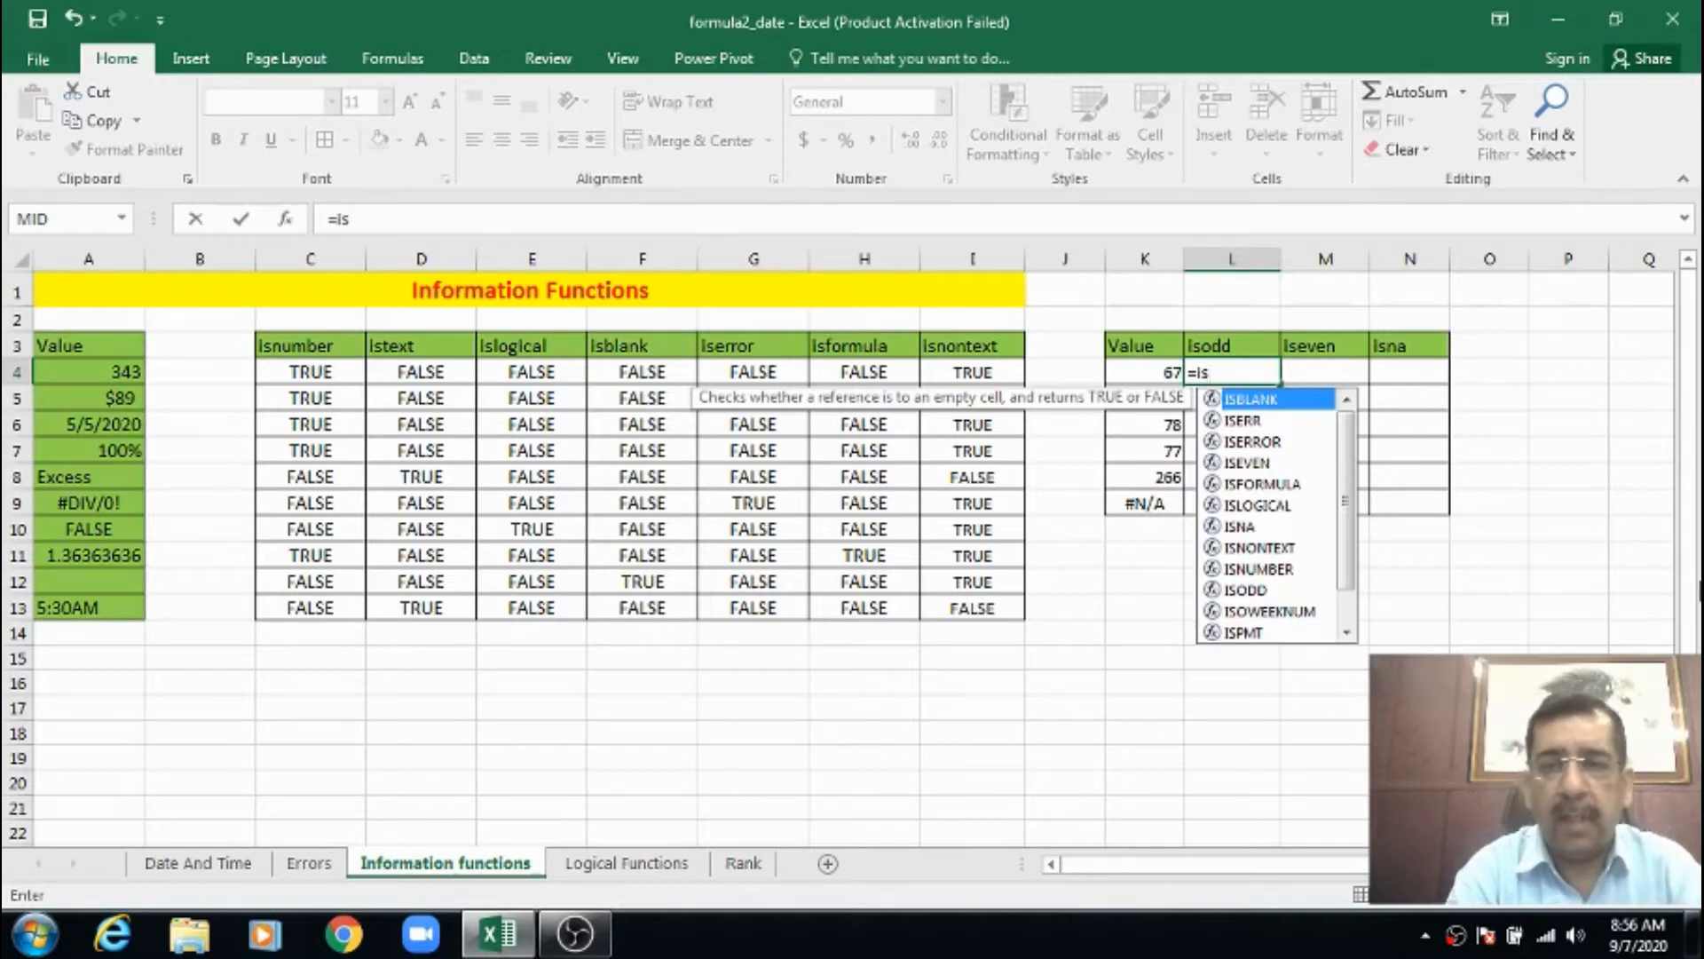
{"action": "type", "text": "odd"}
{"action": "key", "text": "Tab"}
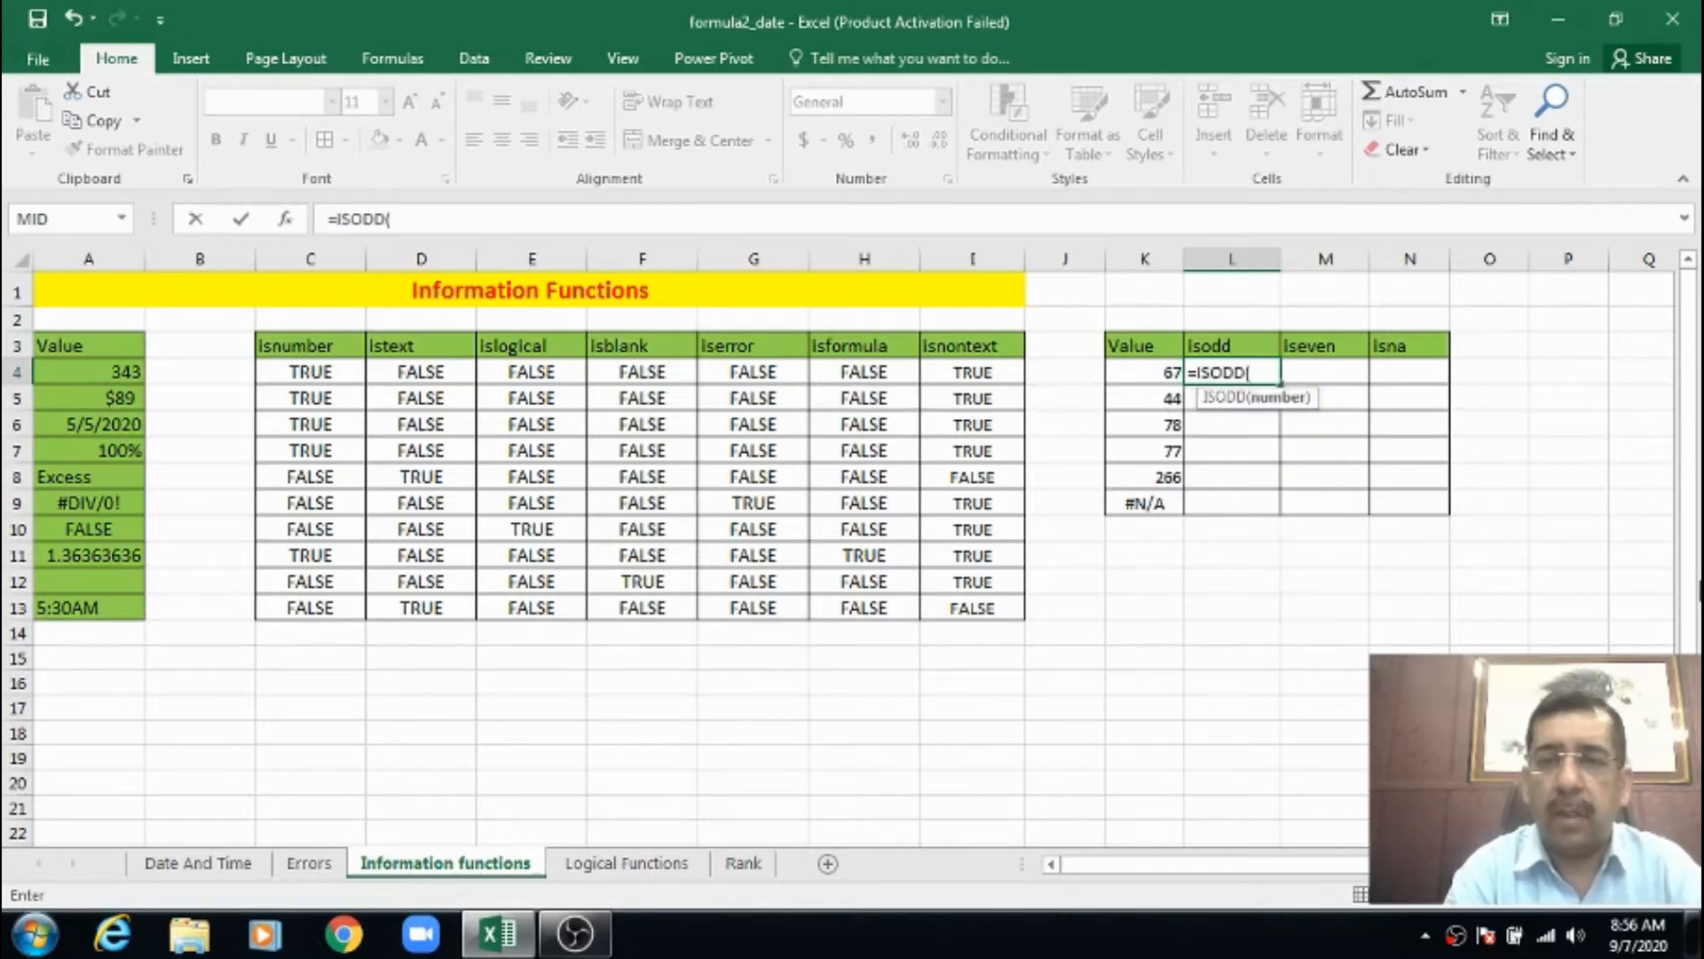
{"action": "type", "text": "k"}
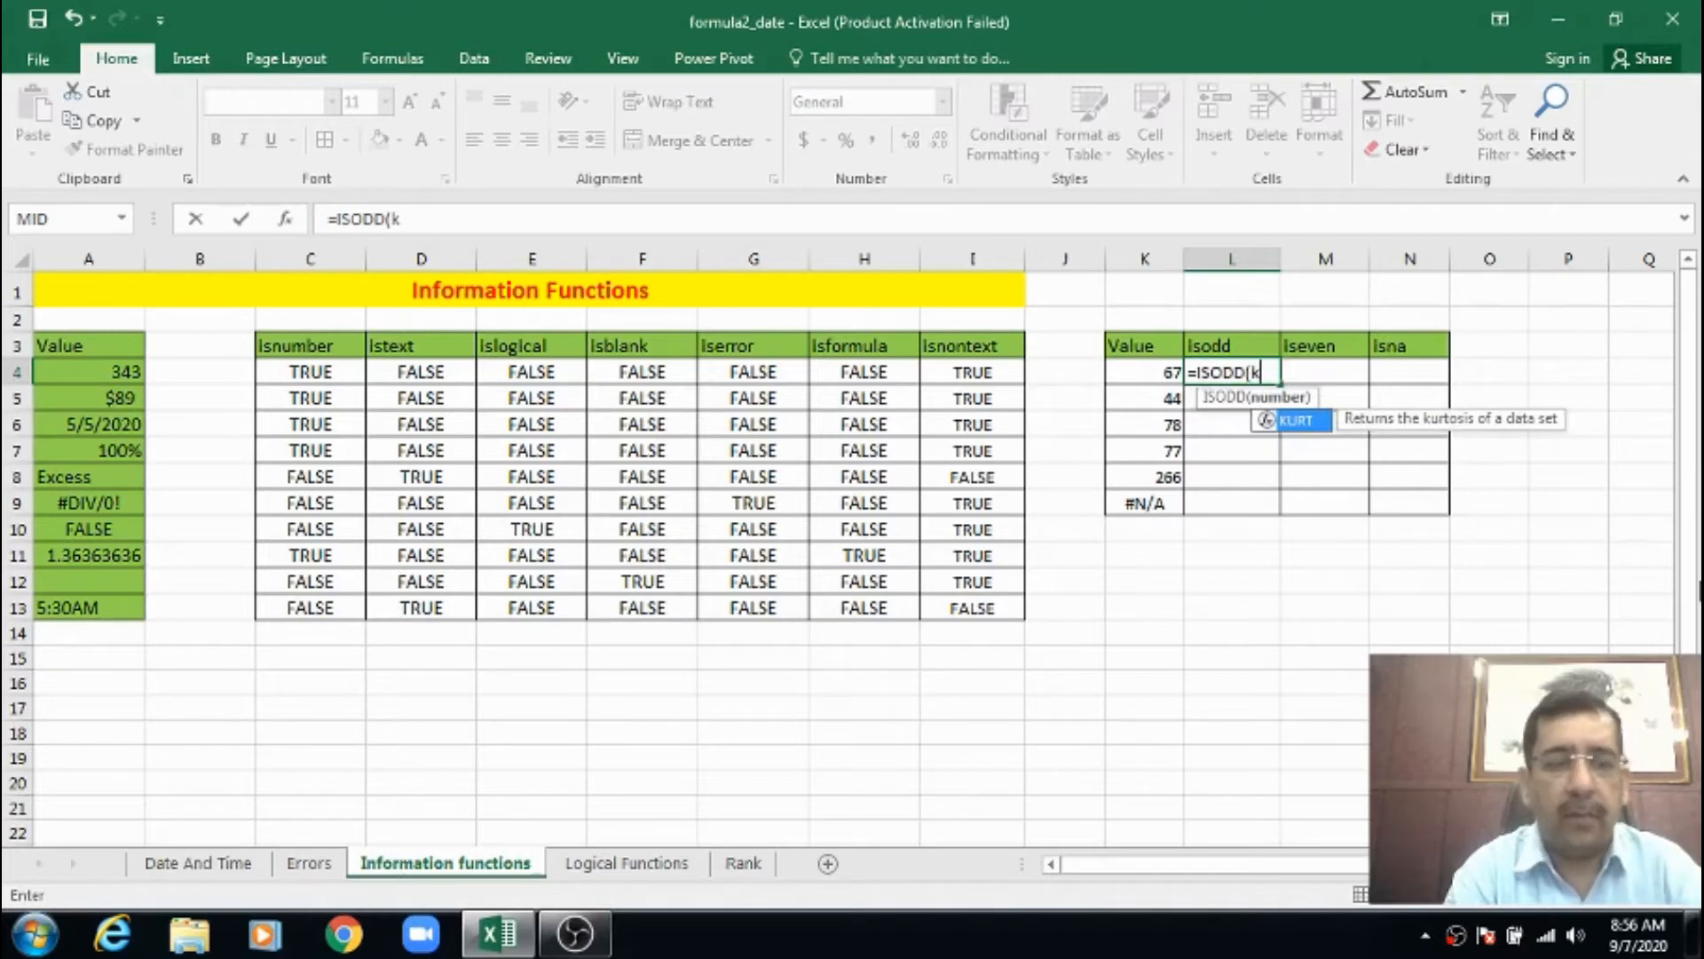
{"action": "type", "text": "4)"}
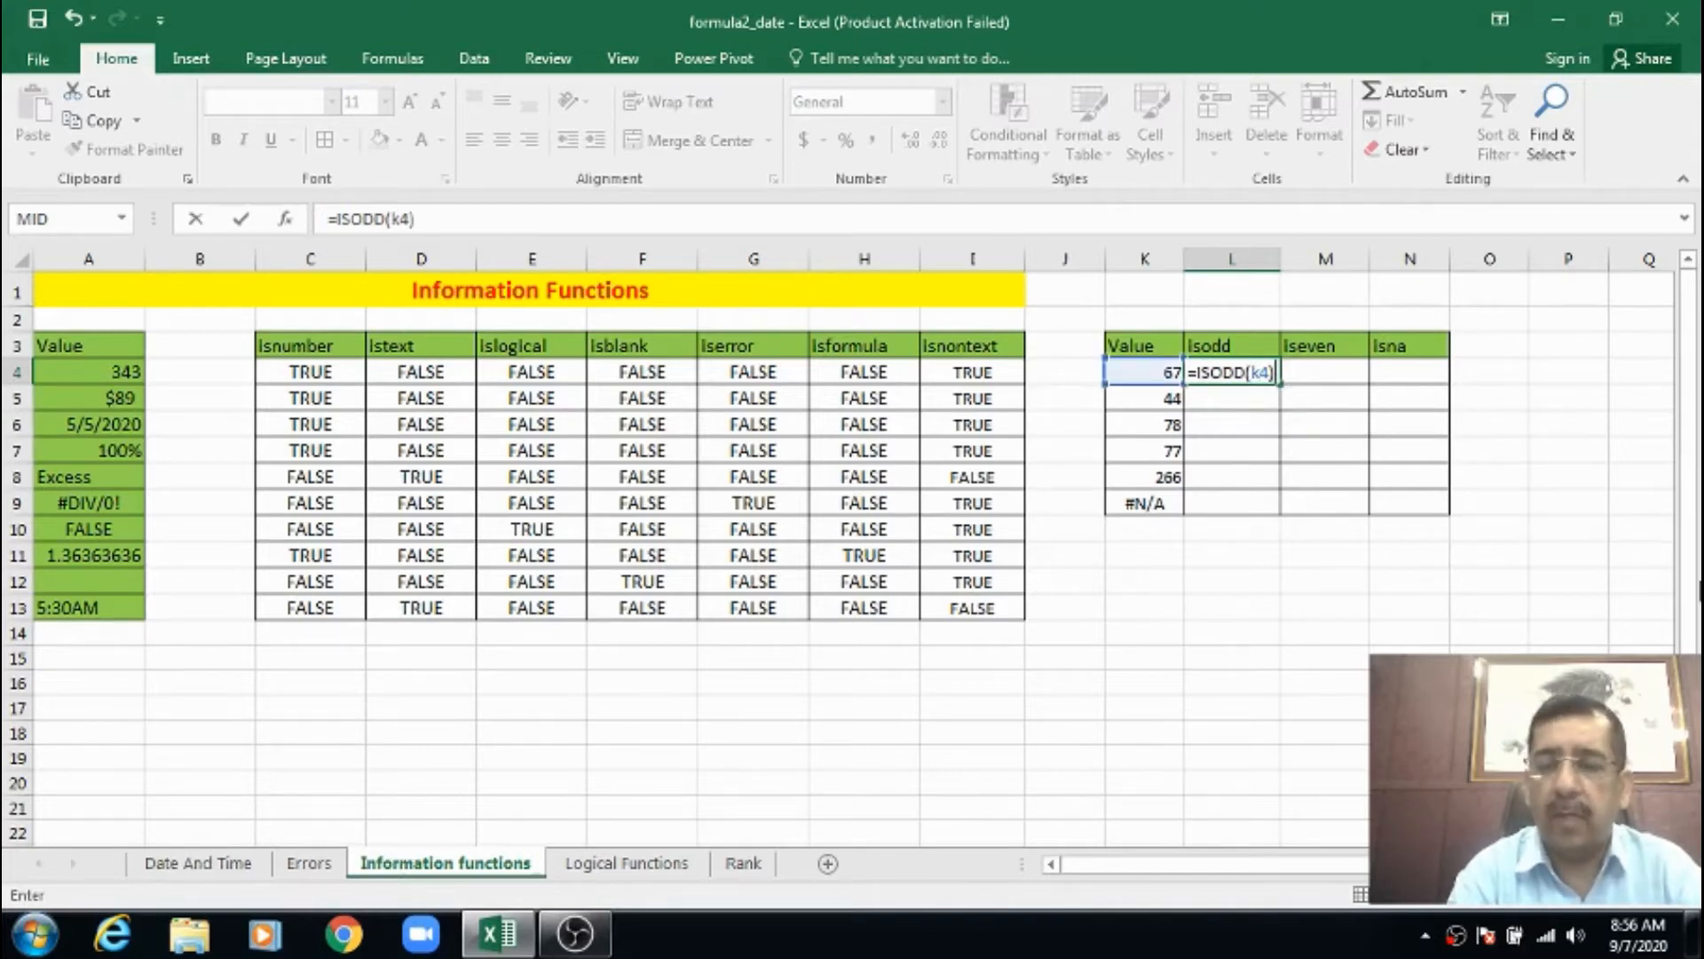
{"action": "key", "text": "Return"}
Fill the ISODD formula from L4 down through L9.
{"action": "key", "text": "Up"}
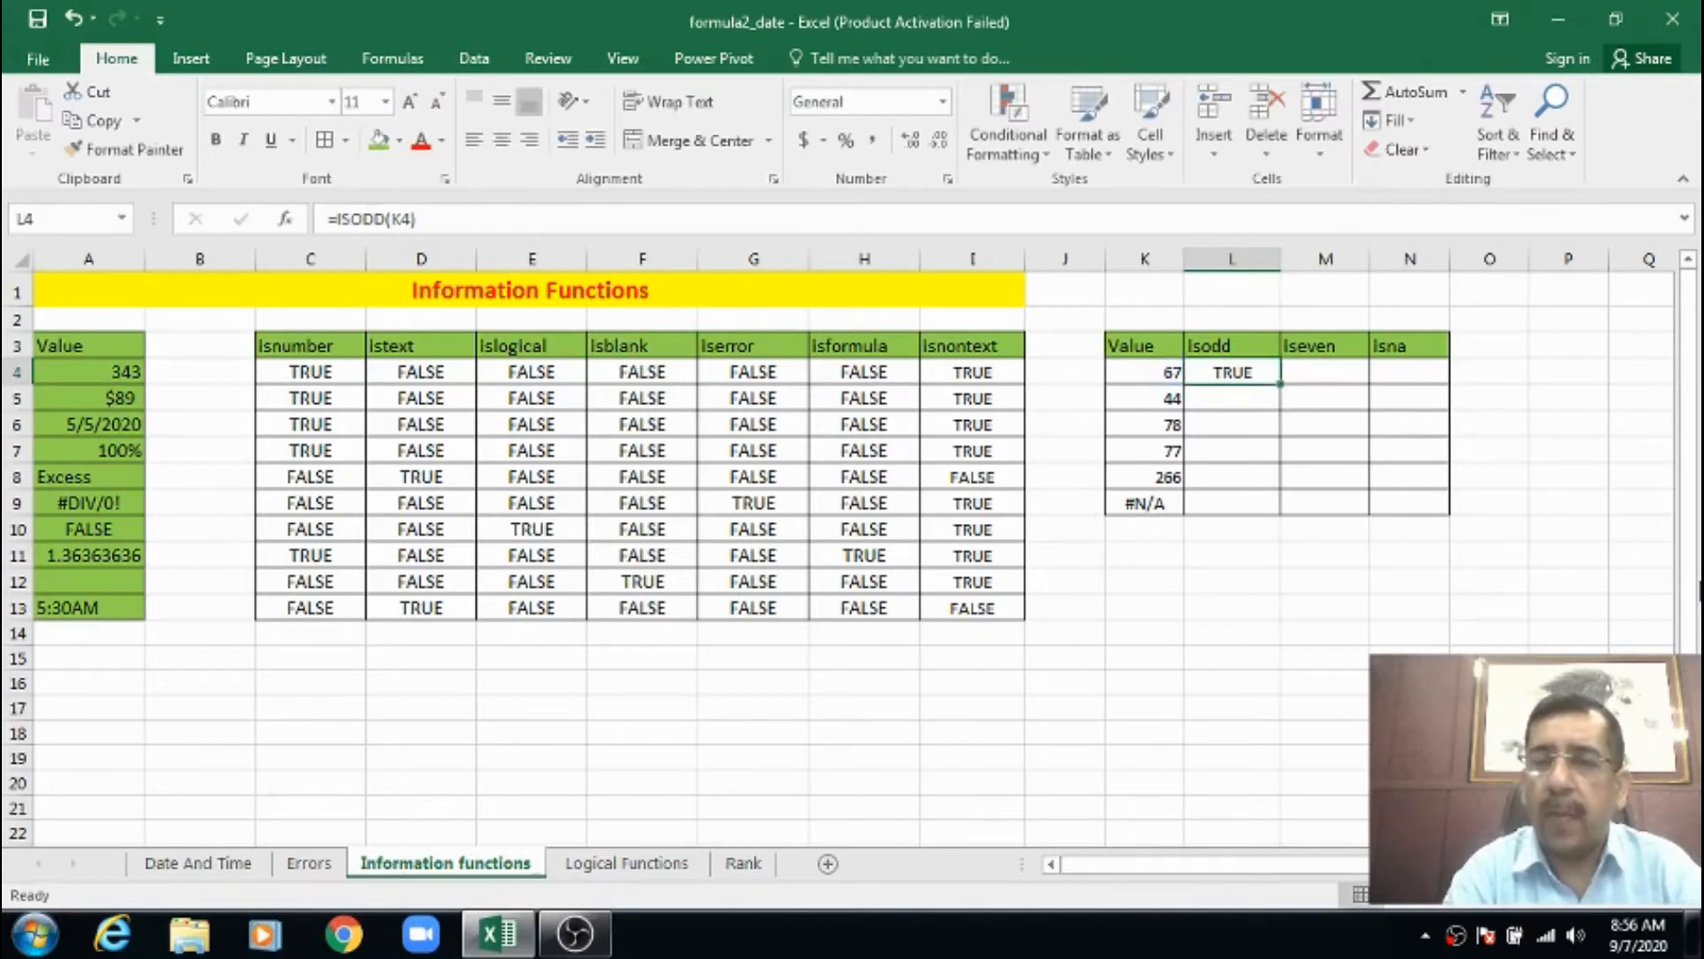
{"action": "key", "text": "shift+Down"}
{"action": "key", "text": "shift+Down"}
{"action": "key", "text": "shift+Down"}
{"action": "key", "text": "shift+Down"}
{"action": "key", "text": "shift+Down"}
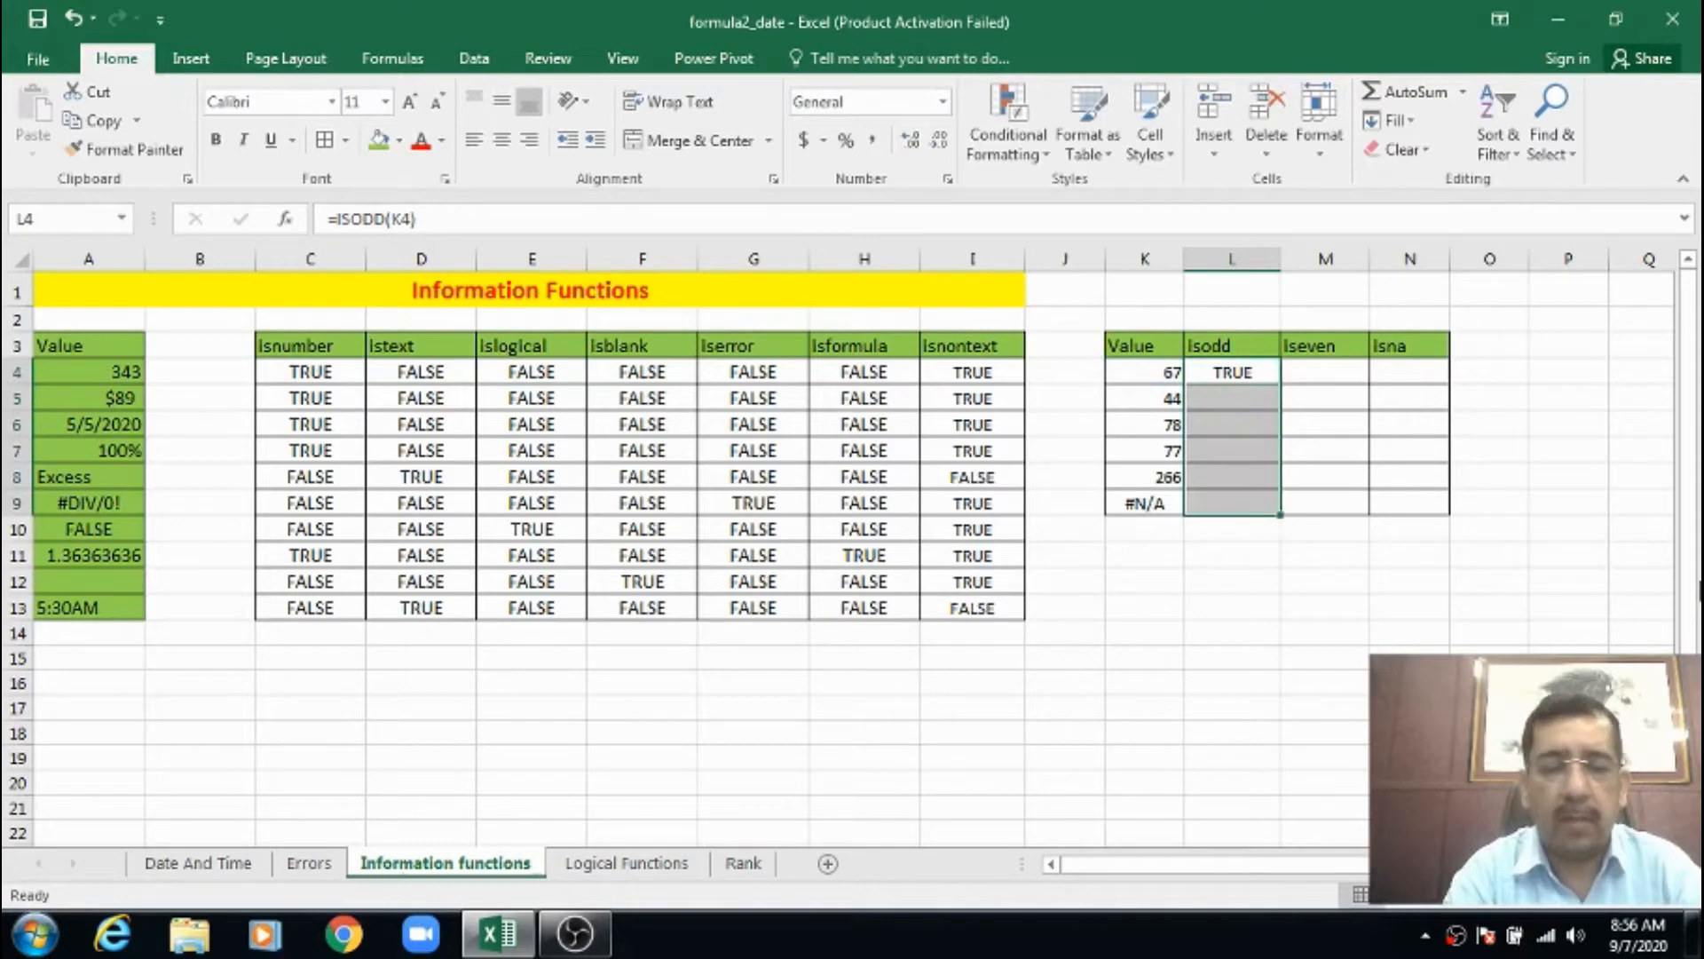
{"action": "key", "text": "ctrl+d"}
Compare the Isodd results in L5 through L8 with their values in column K, row by row.
{"action": "key", "text": "Down"}
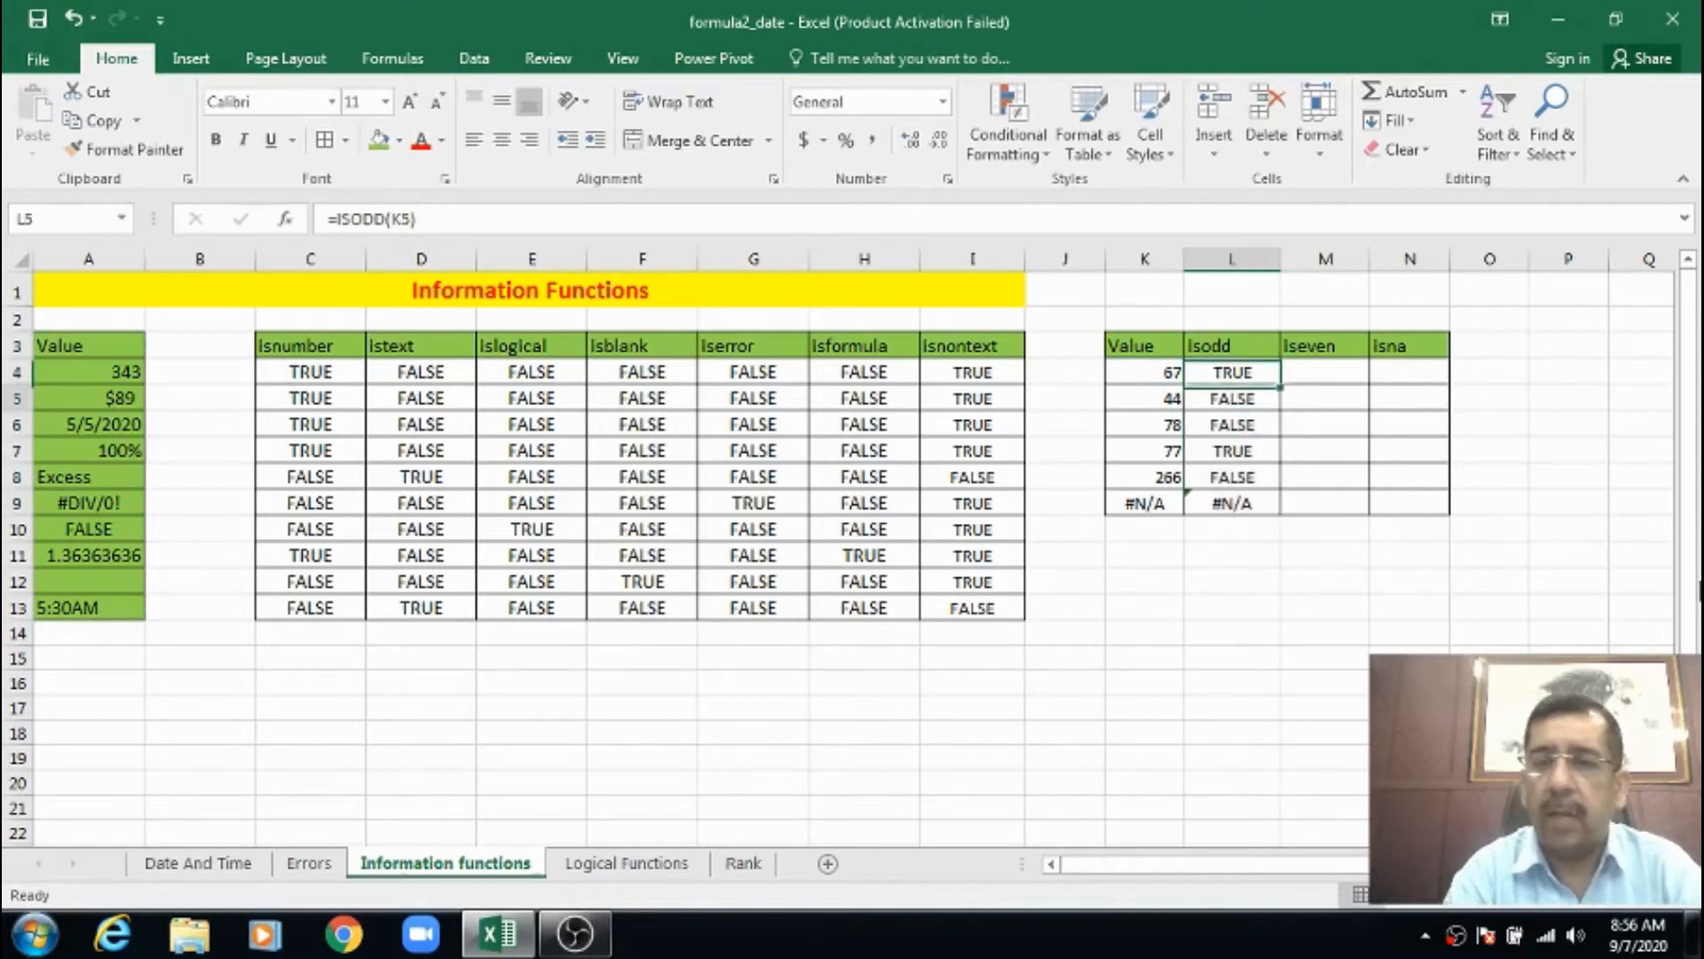
{"action": "key", "text": "Left"}
{"action": "key", "text": "Right"}
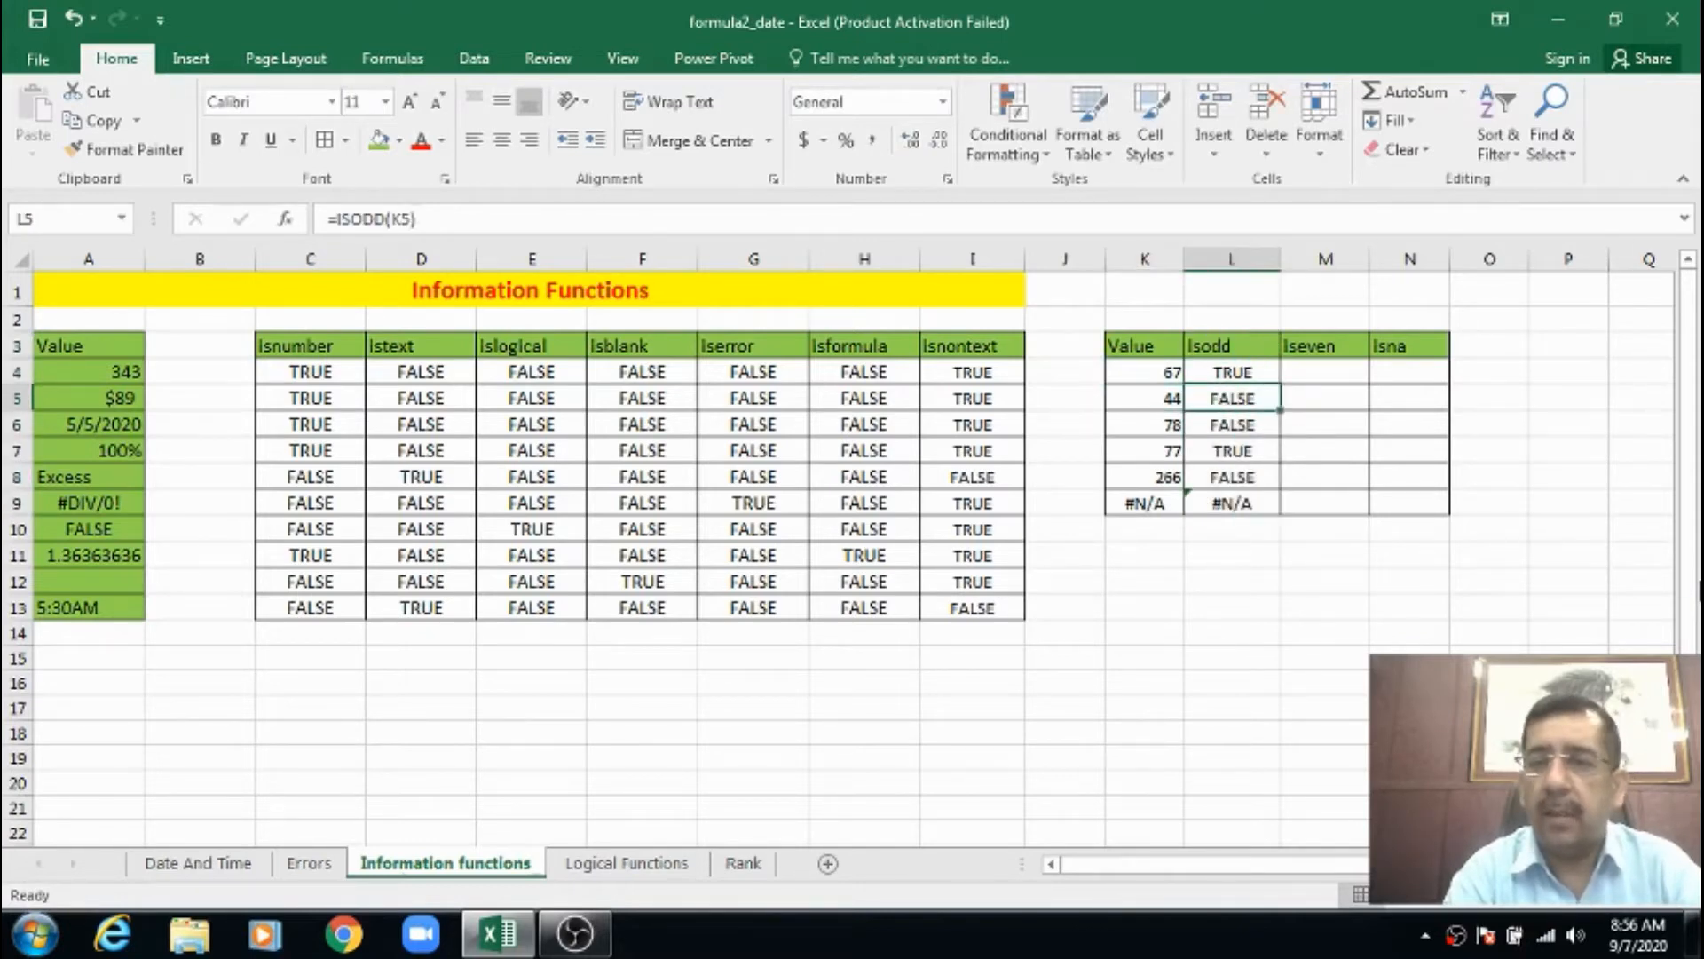
{"action": "key", "text": "Down"}
{"action": "key", "text": "Left"}
{"action": "key", "text": "Right"}
{"action": "key", "text": "Down"}
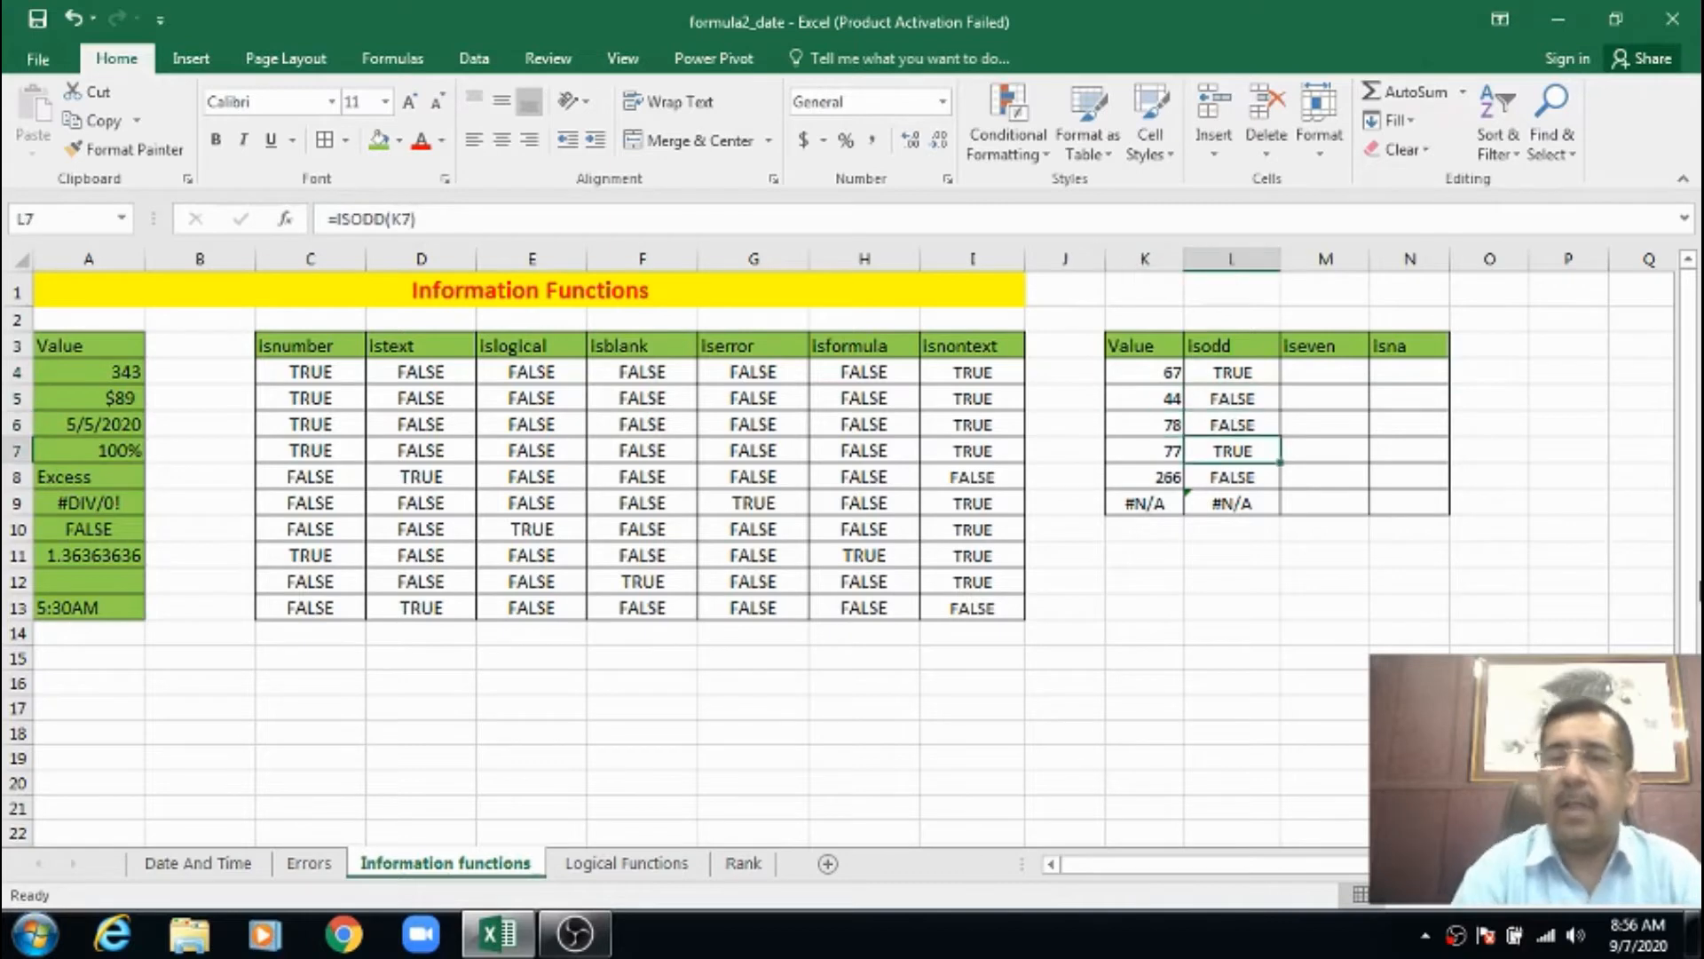
{"action": "key", "text": "Left"}
{"action": "key", "text": "Right"}
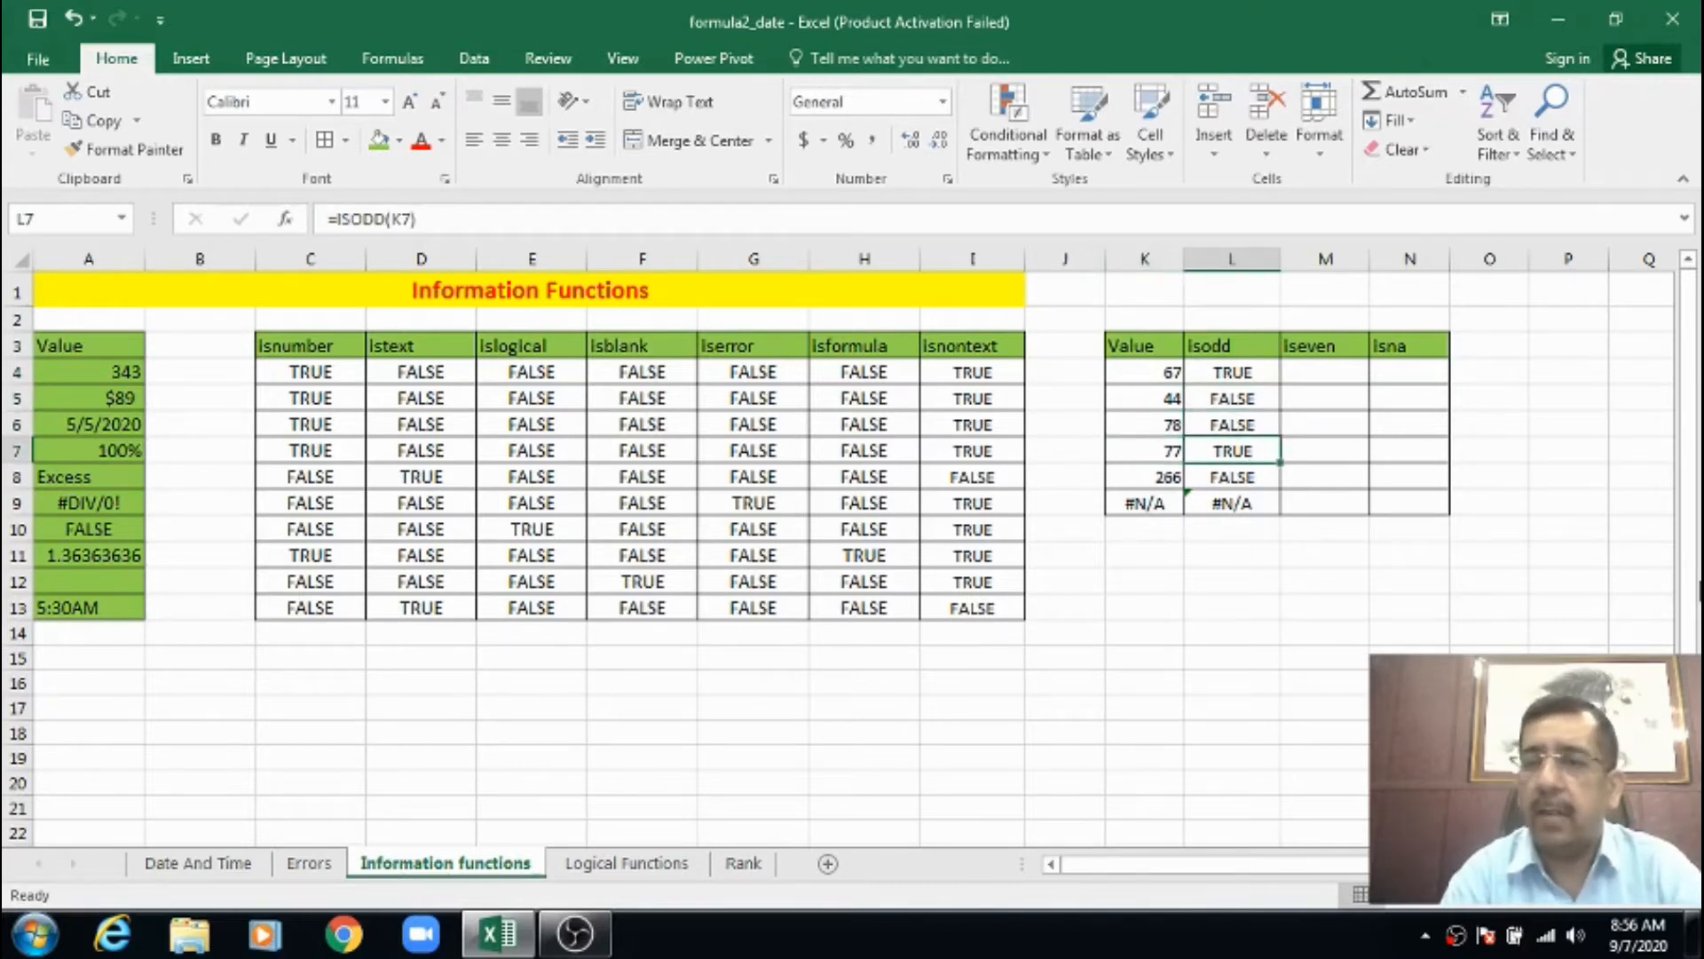
{"action": "key", "text": "Down"}
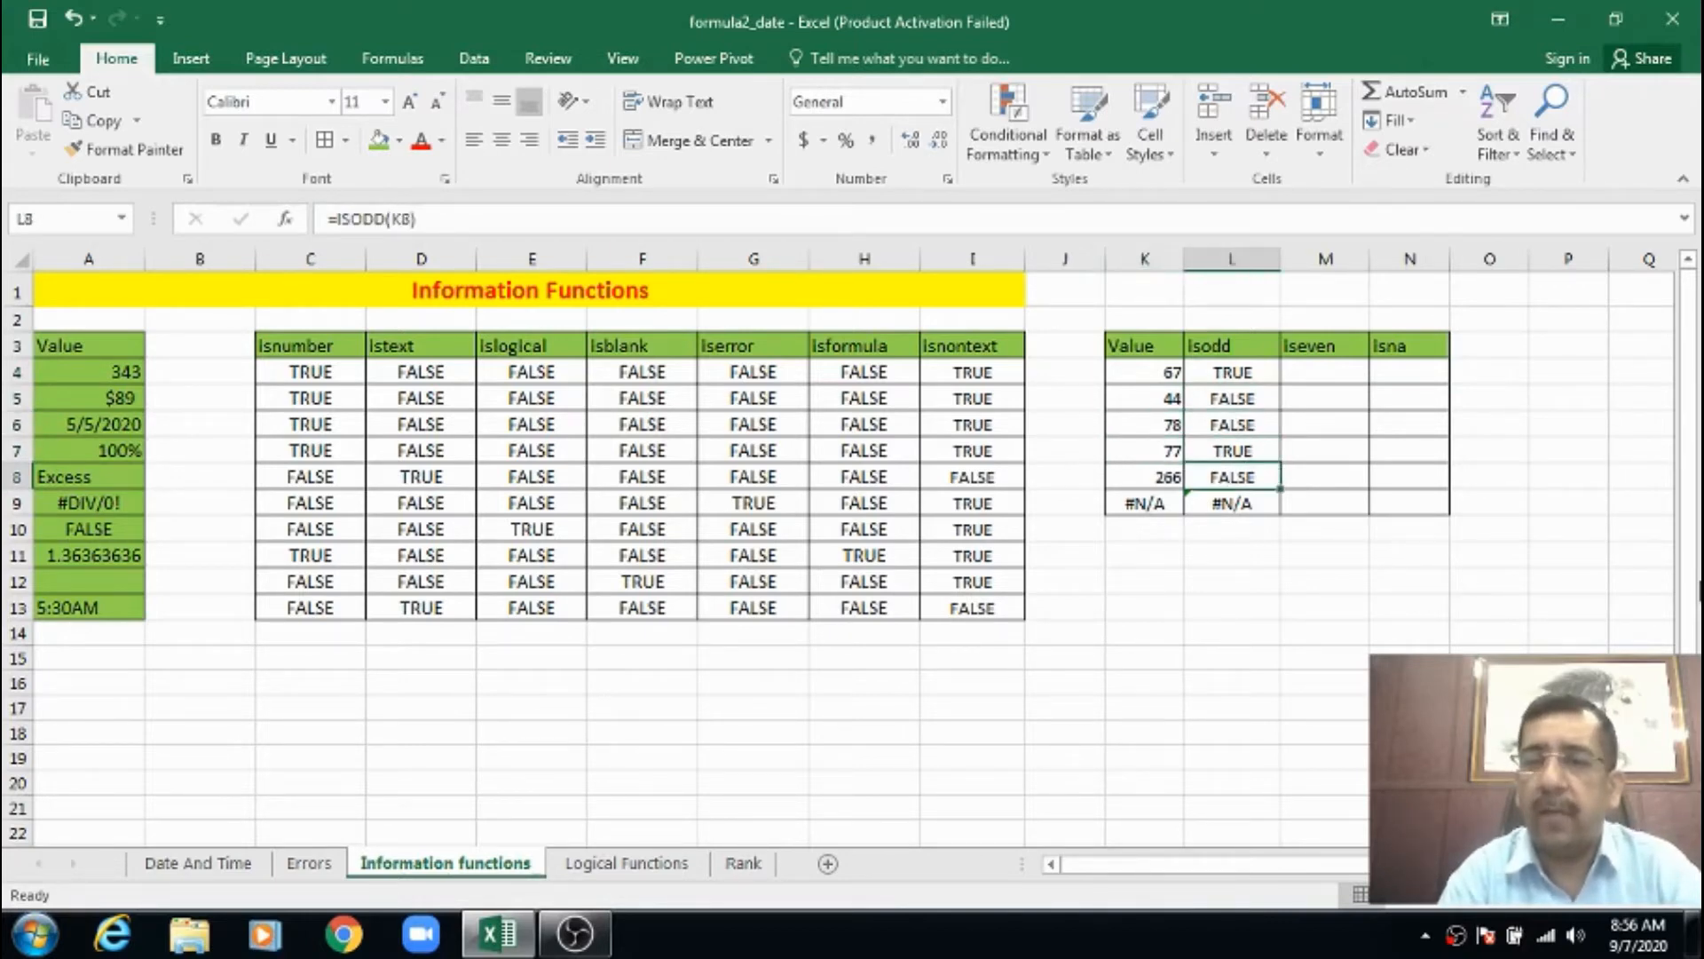
Check the Isodd result in L9 against the error value in K9.
{"action": "key", "text": "Down"}
{"action": "key", "text": "Left"}
{"action": "key", "text": "Right"}
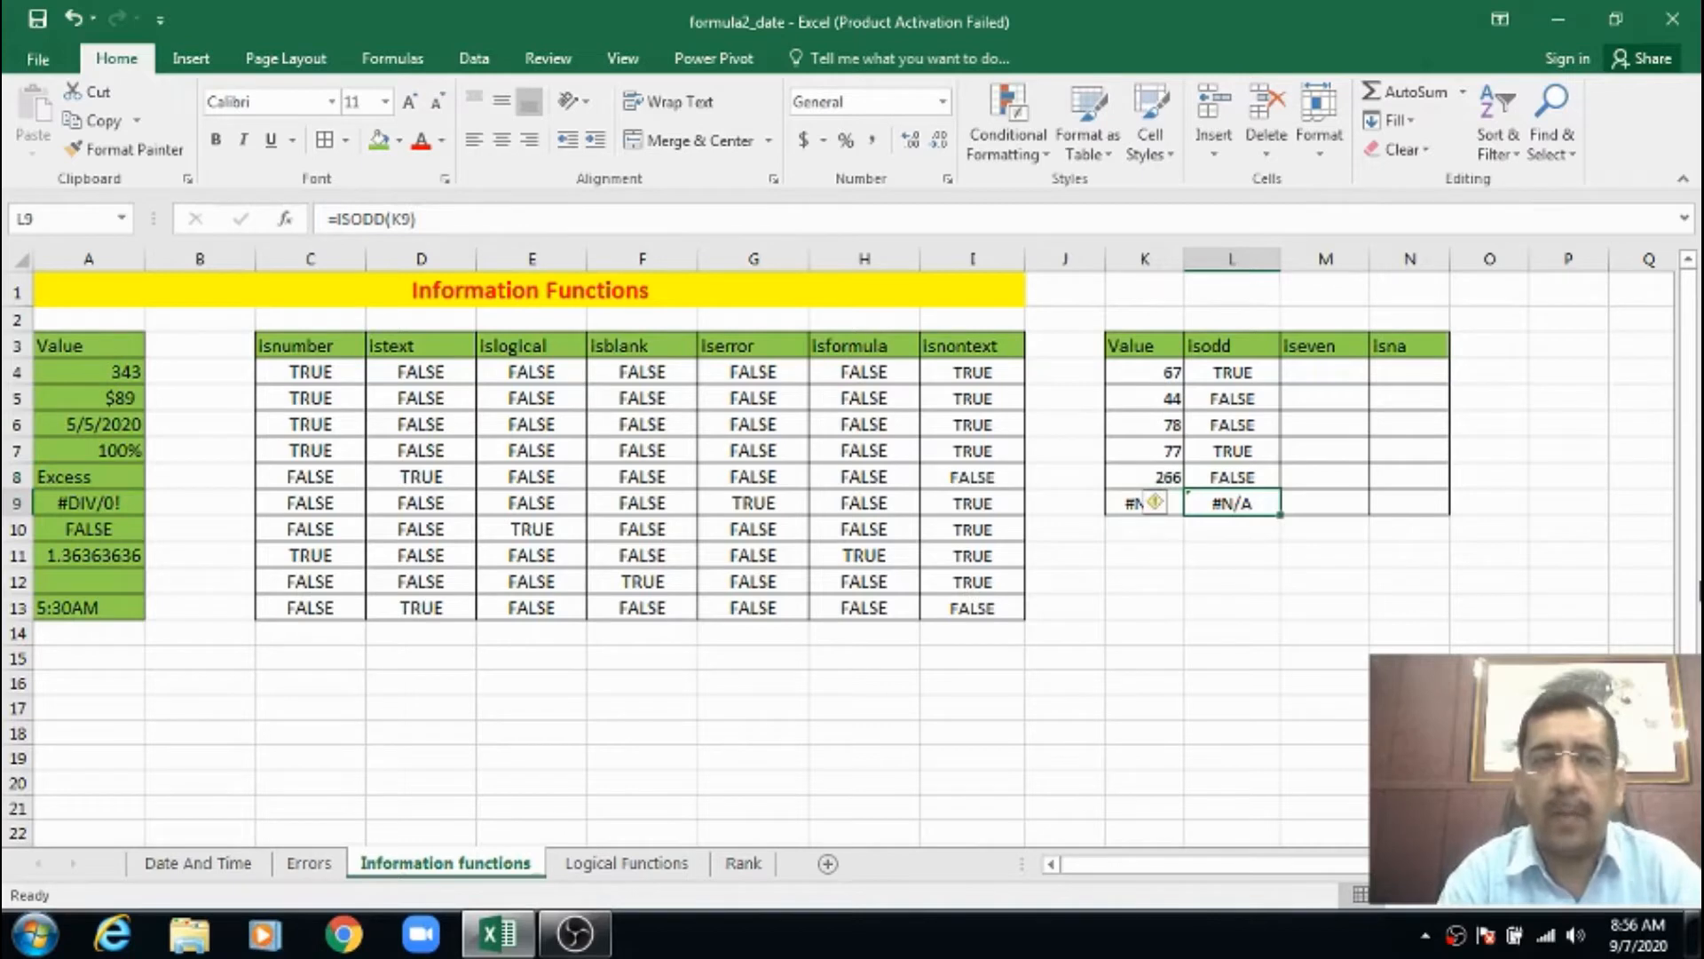
{"action": "key", "text": "Right"}
{"action": "key", "text": "Left"}
{"action": "key", "text": "Left"}
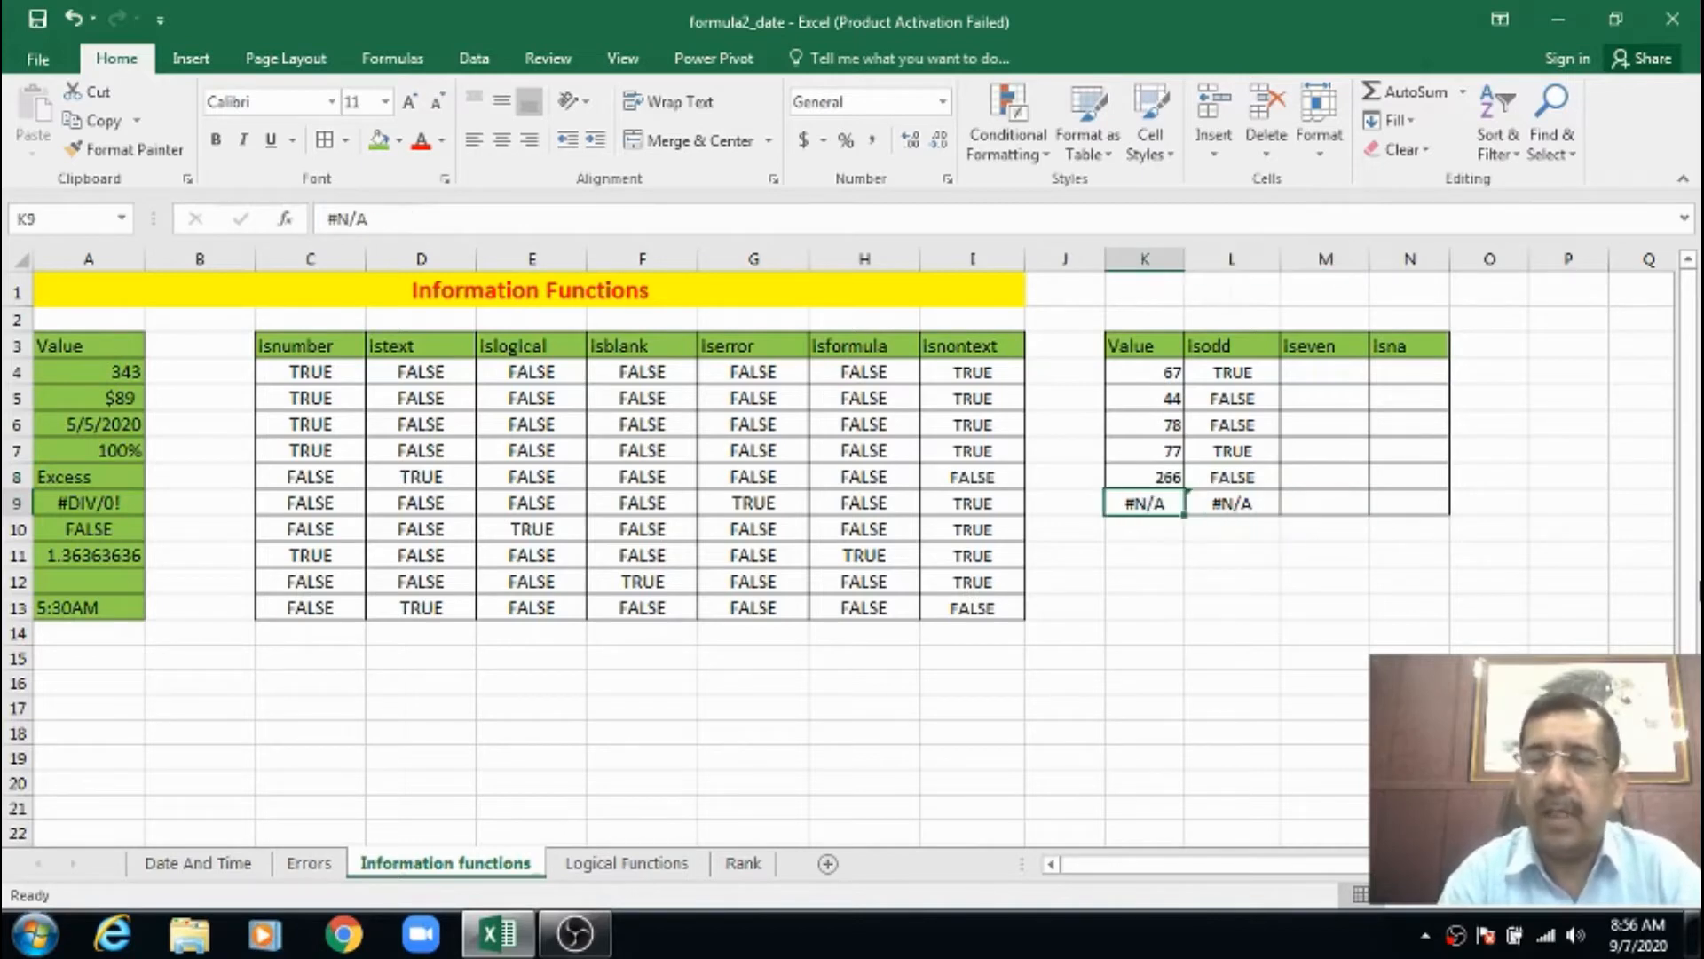
Enter the formula =ISEVEN(K4) in M4 under the Iseven header.
{"action": "key", "text": "Right"}
{"action": "key", "text": "Right"}
{"action": "key", "text": "Up"}
{"action": "key", "text": "Up"}
{"action": "key", "text": "Up"}
{"action": "key", "text": "Up"}
{"action": "key", "text": "Up"}
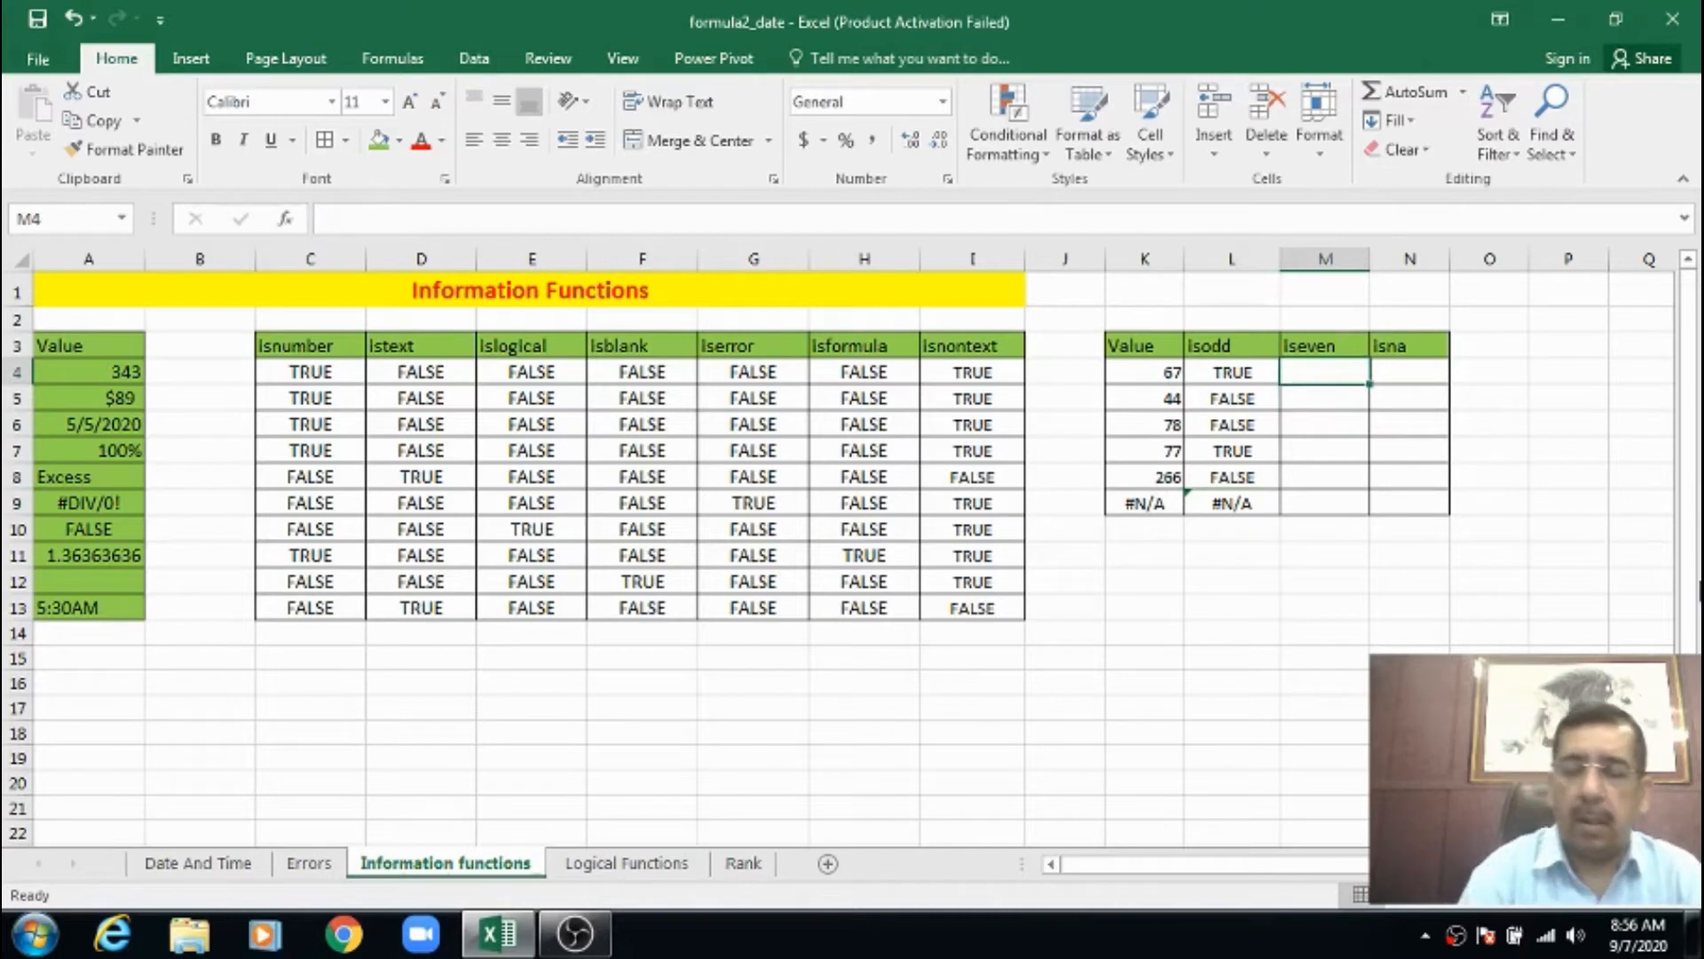
{"action": "type", "text": "="}
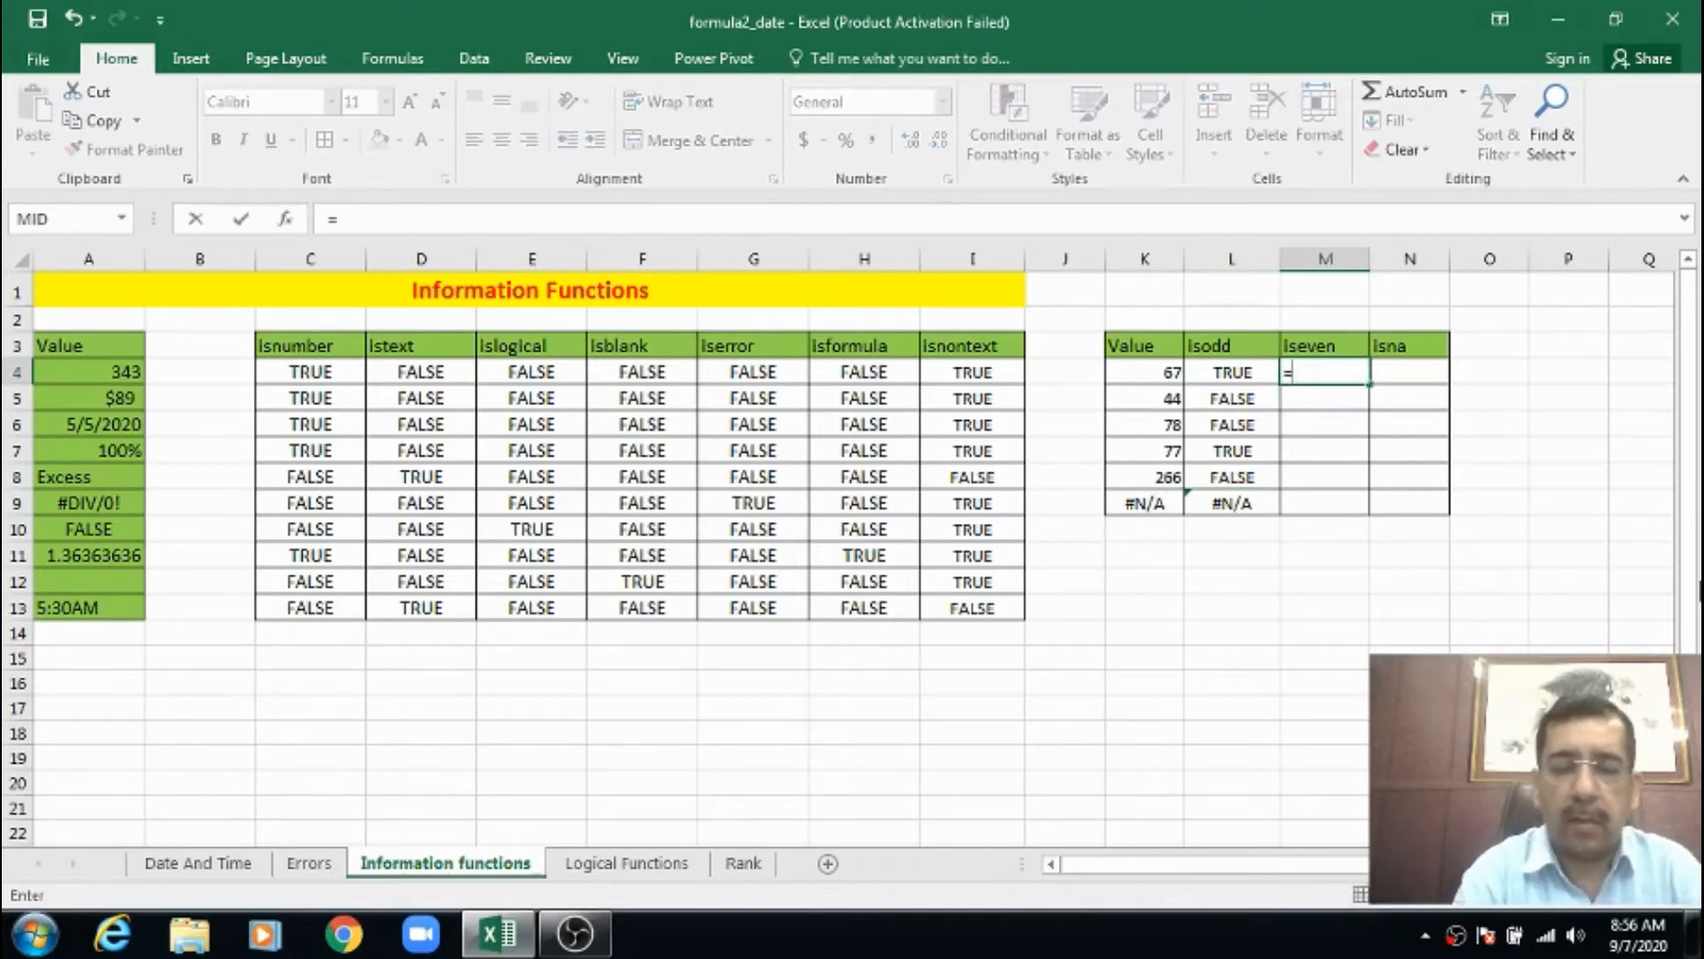
{"action": "type", "text": "iseve"}
{"action": "key", "text": "Tab"}
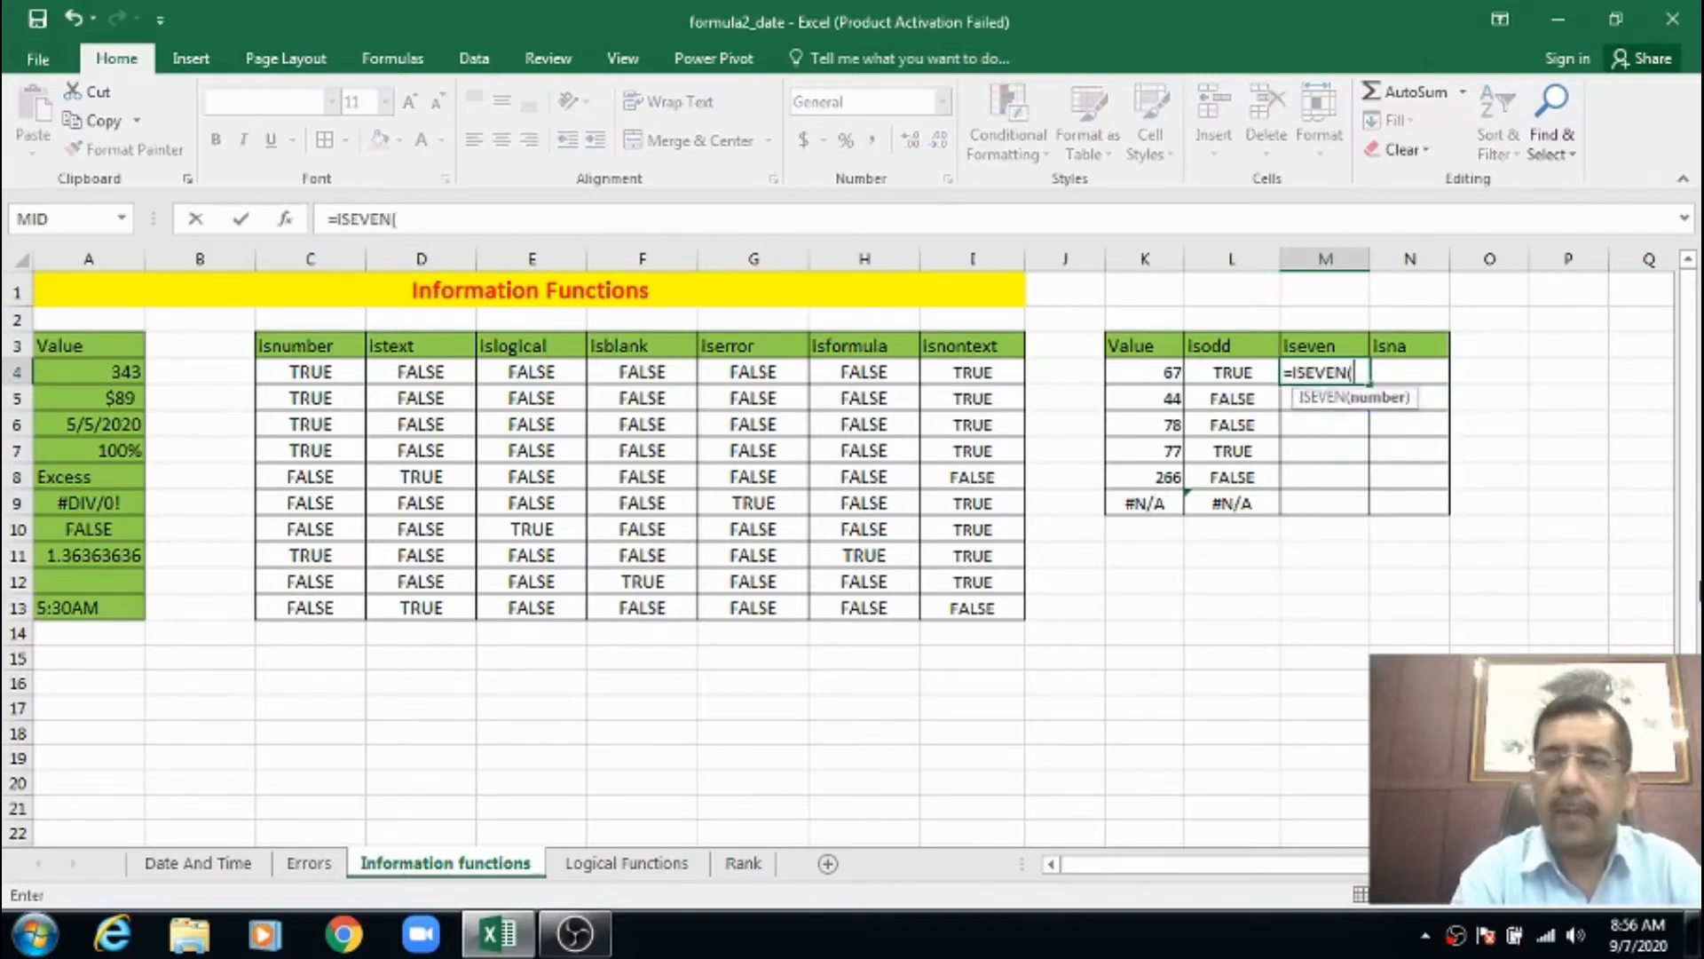
{"action": "type", "text": "k"}
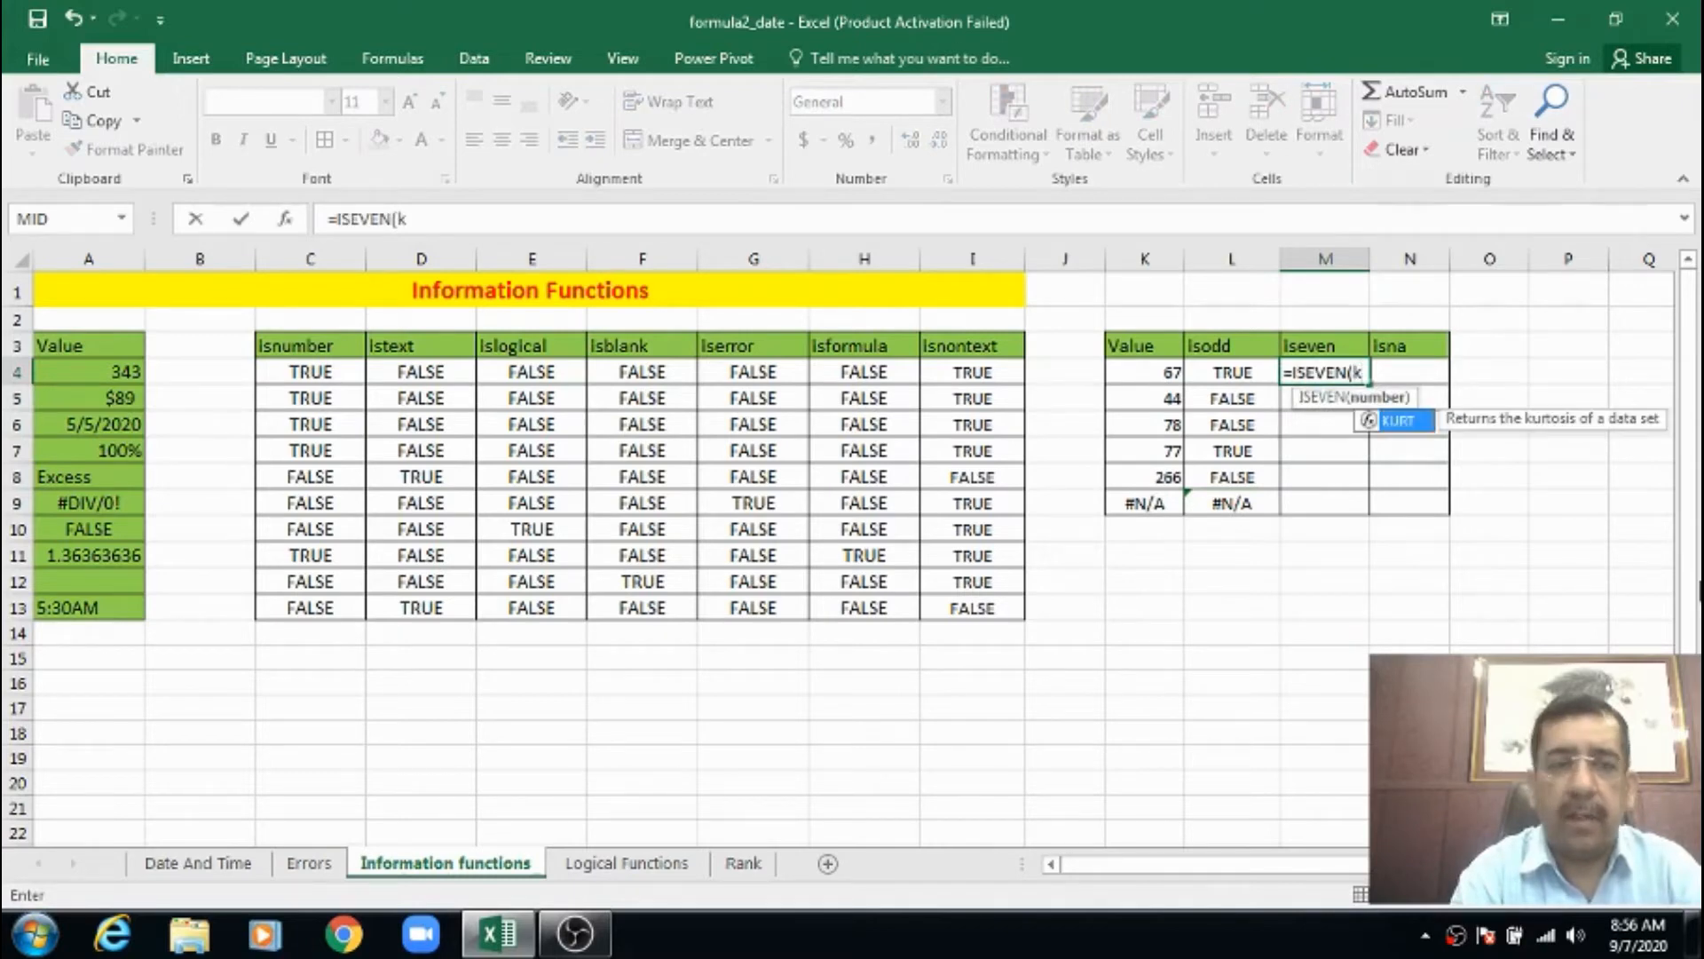
{"action": "type", "text": "4)"}
{"action": "key", "text": "Return"}
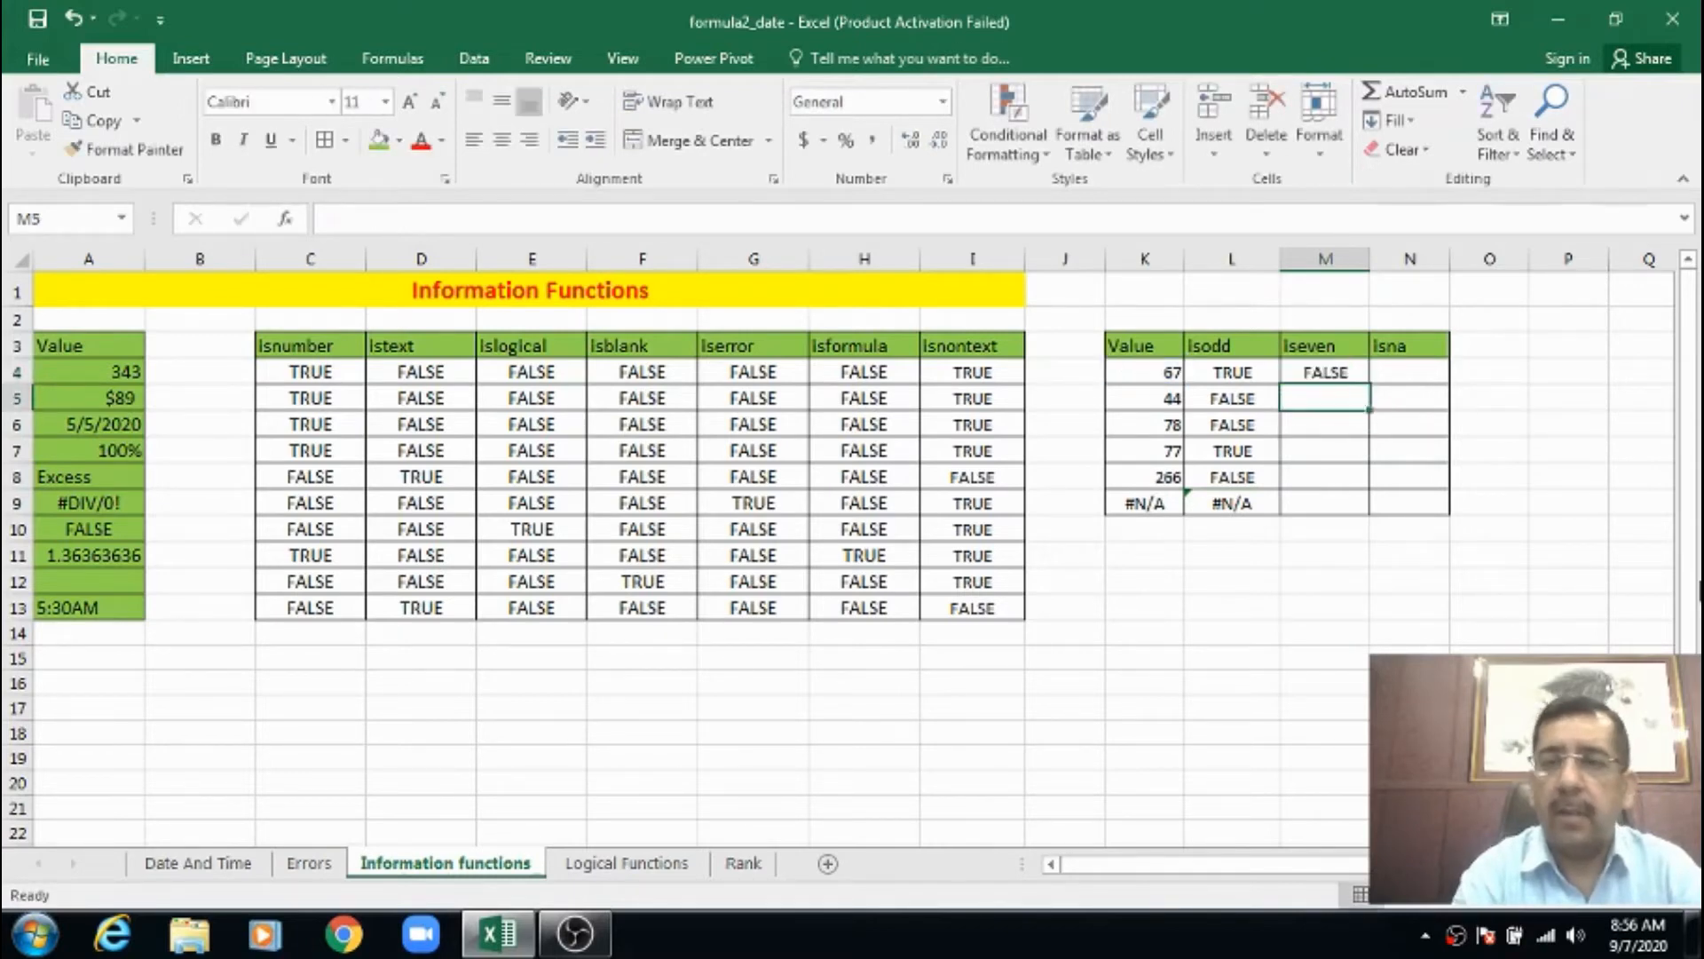
Check the M4 result against K4 and fill the ISEVEN formula from M4 down through M9.
{"action": "key", "text": "Up"}
{"action": "key", "text": "Left"}
{"action": "key", "text": "Left"}
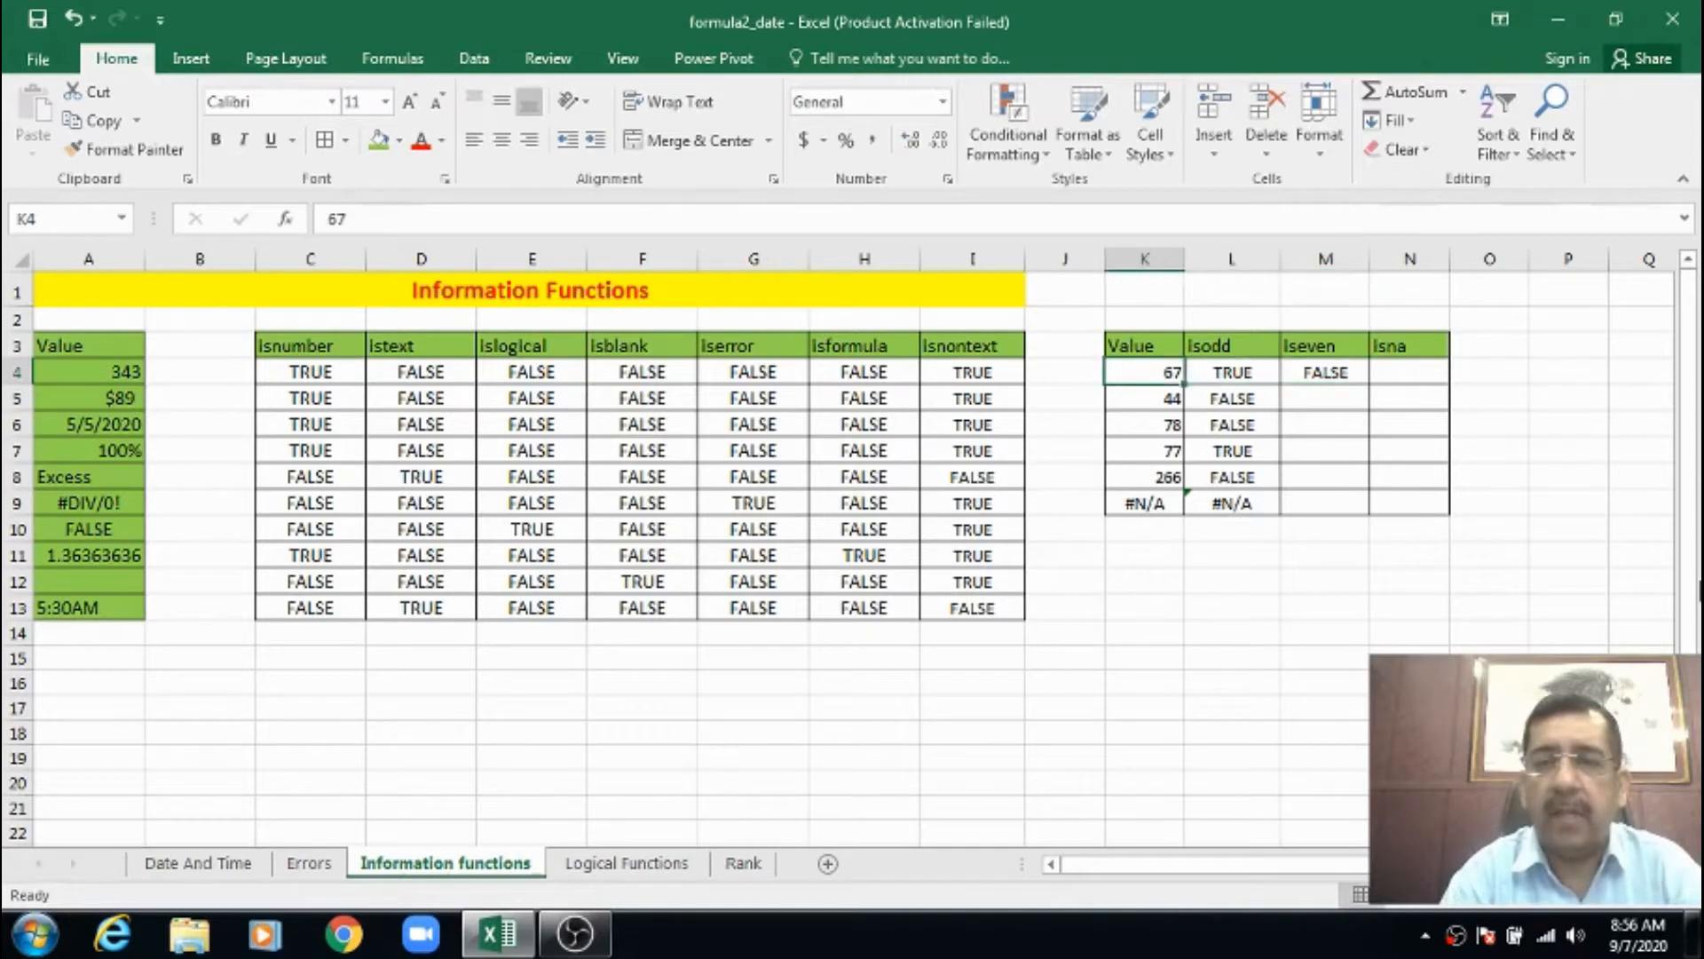
{"action": "key", "text": "Right"}
{"action": "key", "text": "Right"}
{"action": "key", "text": "shift+Down"}
{"action": "key", "text": "shift+Down"}
{"action": "key", "text": "shift+Down"}
{"action": "key", "text": "shift+Down"}
{"action": "key", "text": "shift+Down"}
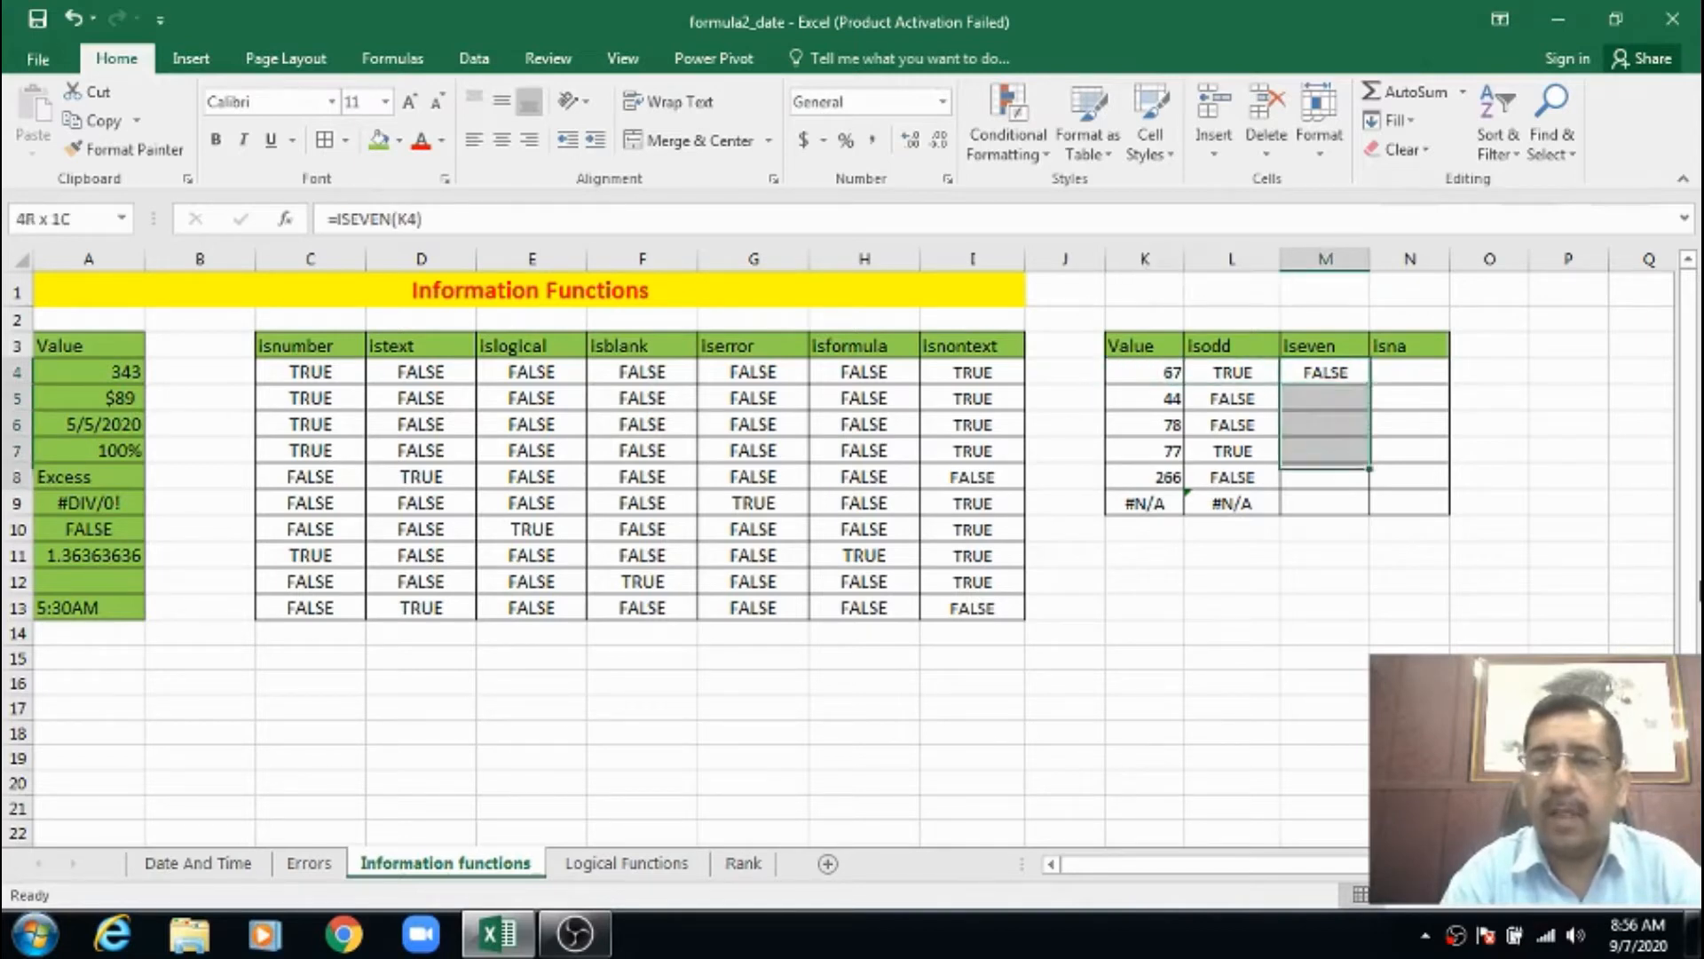
{"action": "key", "text": "ctrl+d"}
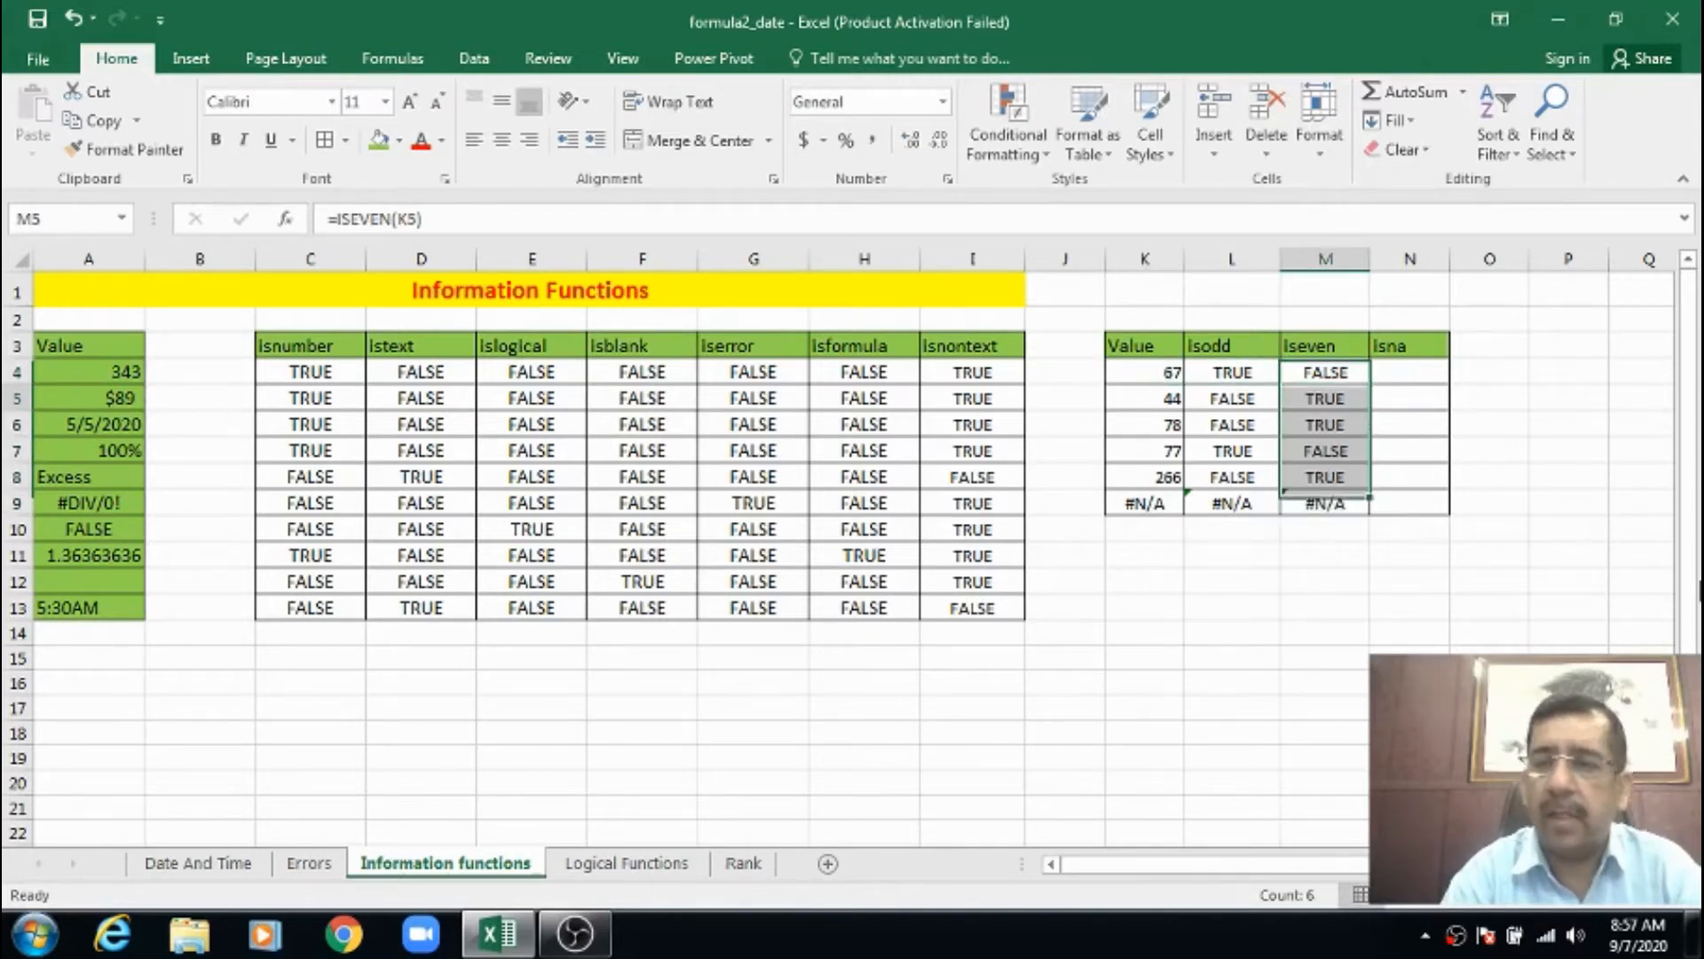
Go down the Iseven results from M5 to M9 and compare the last one with K9.
{"action": "key", "text": "Down"}
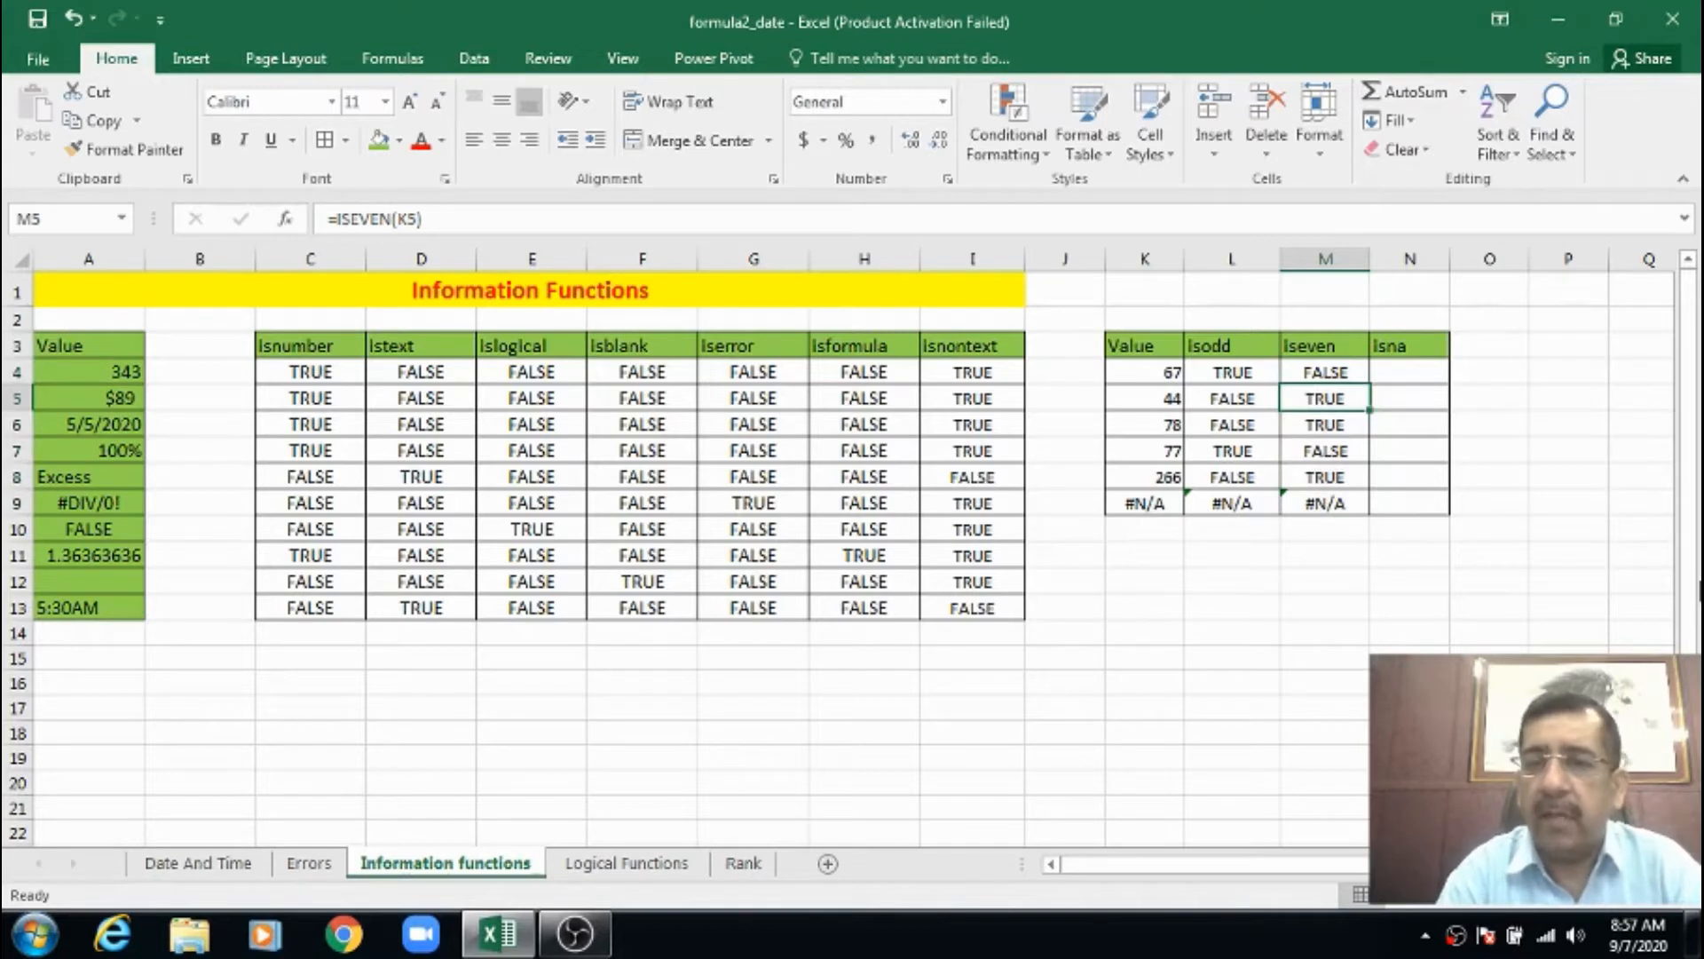
{"action": "key", "text": "Down"}
{"action": "key", "text": "Down"}
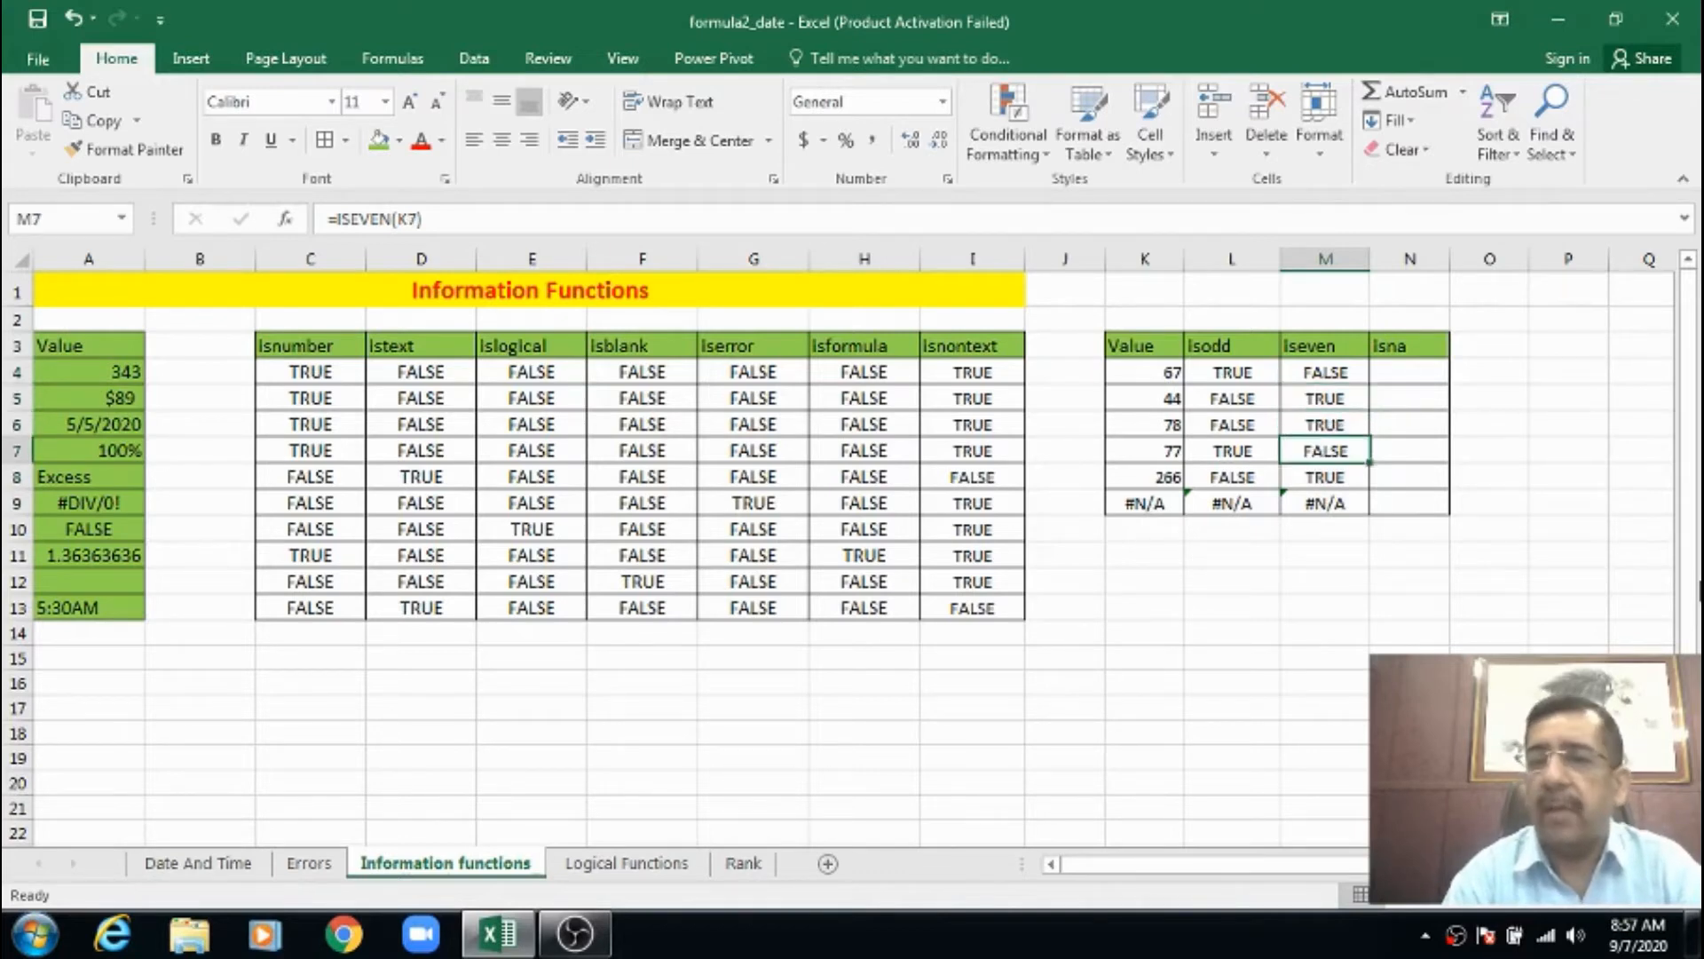
{"action": "key", "text": "Down"}
{"action": "key", "text": "Down"}
{"action": "key", "text": "Left"}
{"action": "key", "text": "Left"}
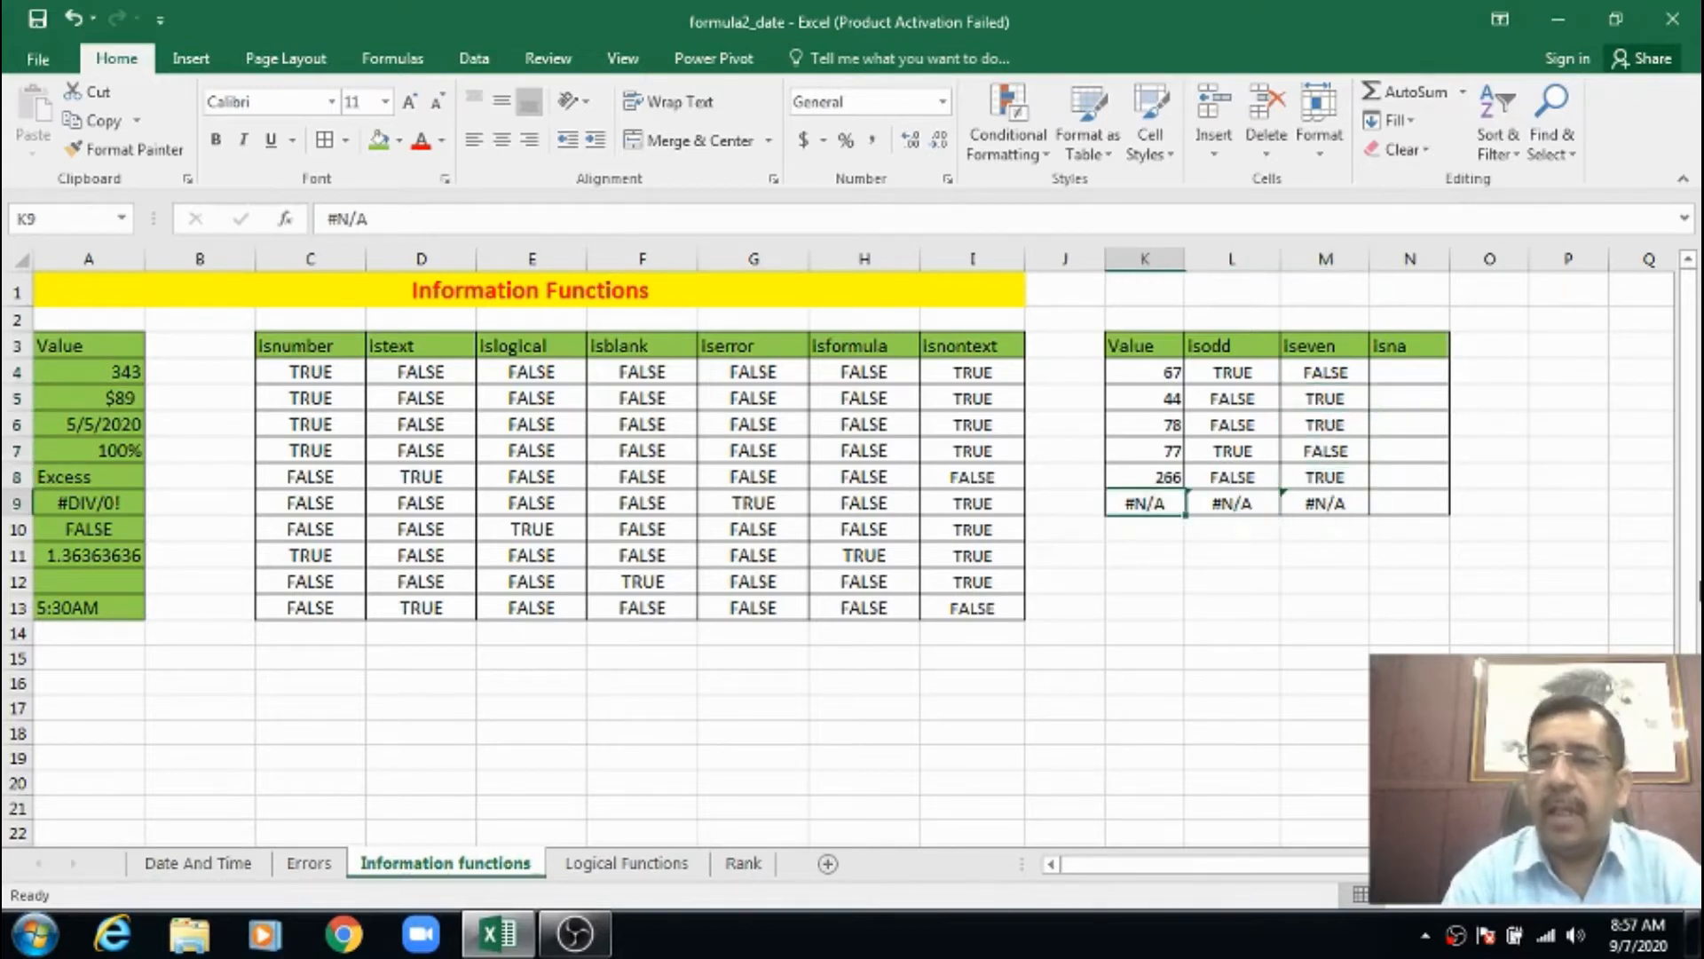
Enter the formula =ISNA(K4) in N4 under the Isna header.
{"action": "key", "text": "Right"}
{"action": "key", "text": "Right"}
{"action": "key", "text": "Right"}
{"action": "key", "text": "Up"}
{"action": "key", "text": "Up"}
{"action": "key", "text": "Up"}
{"action": "key", "text": "Up"}
{"action": "key", "text": "Up"}
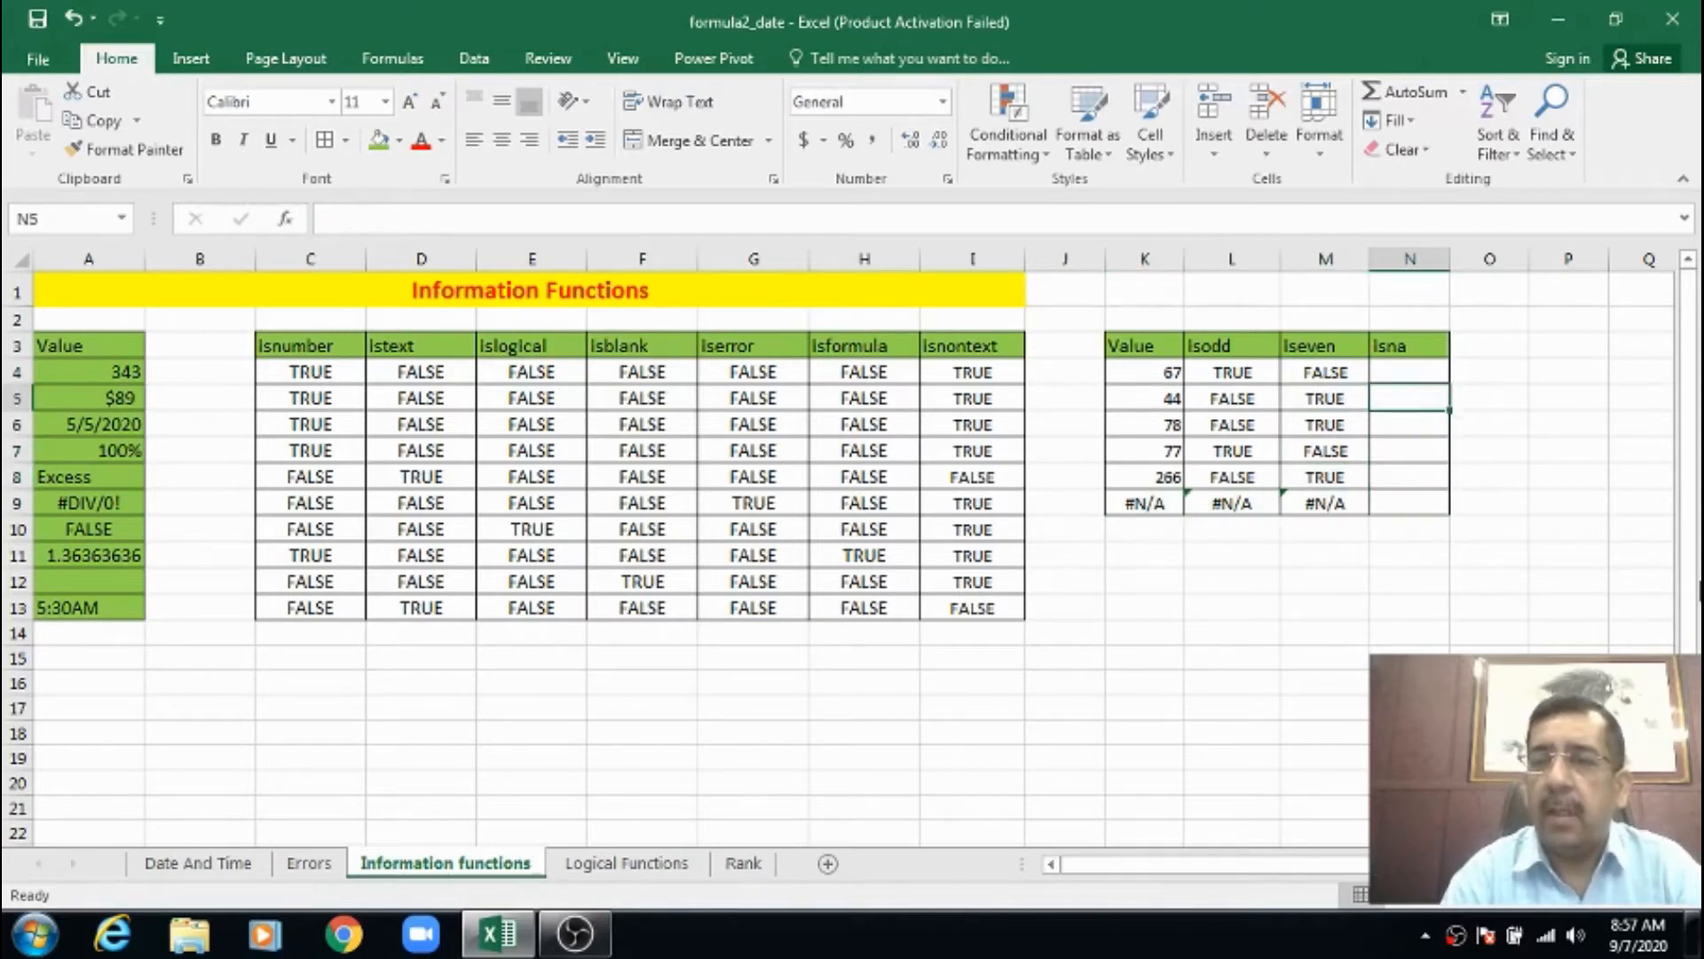
{"action": "type", "text": "=Isna"}
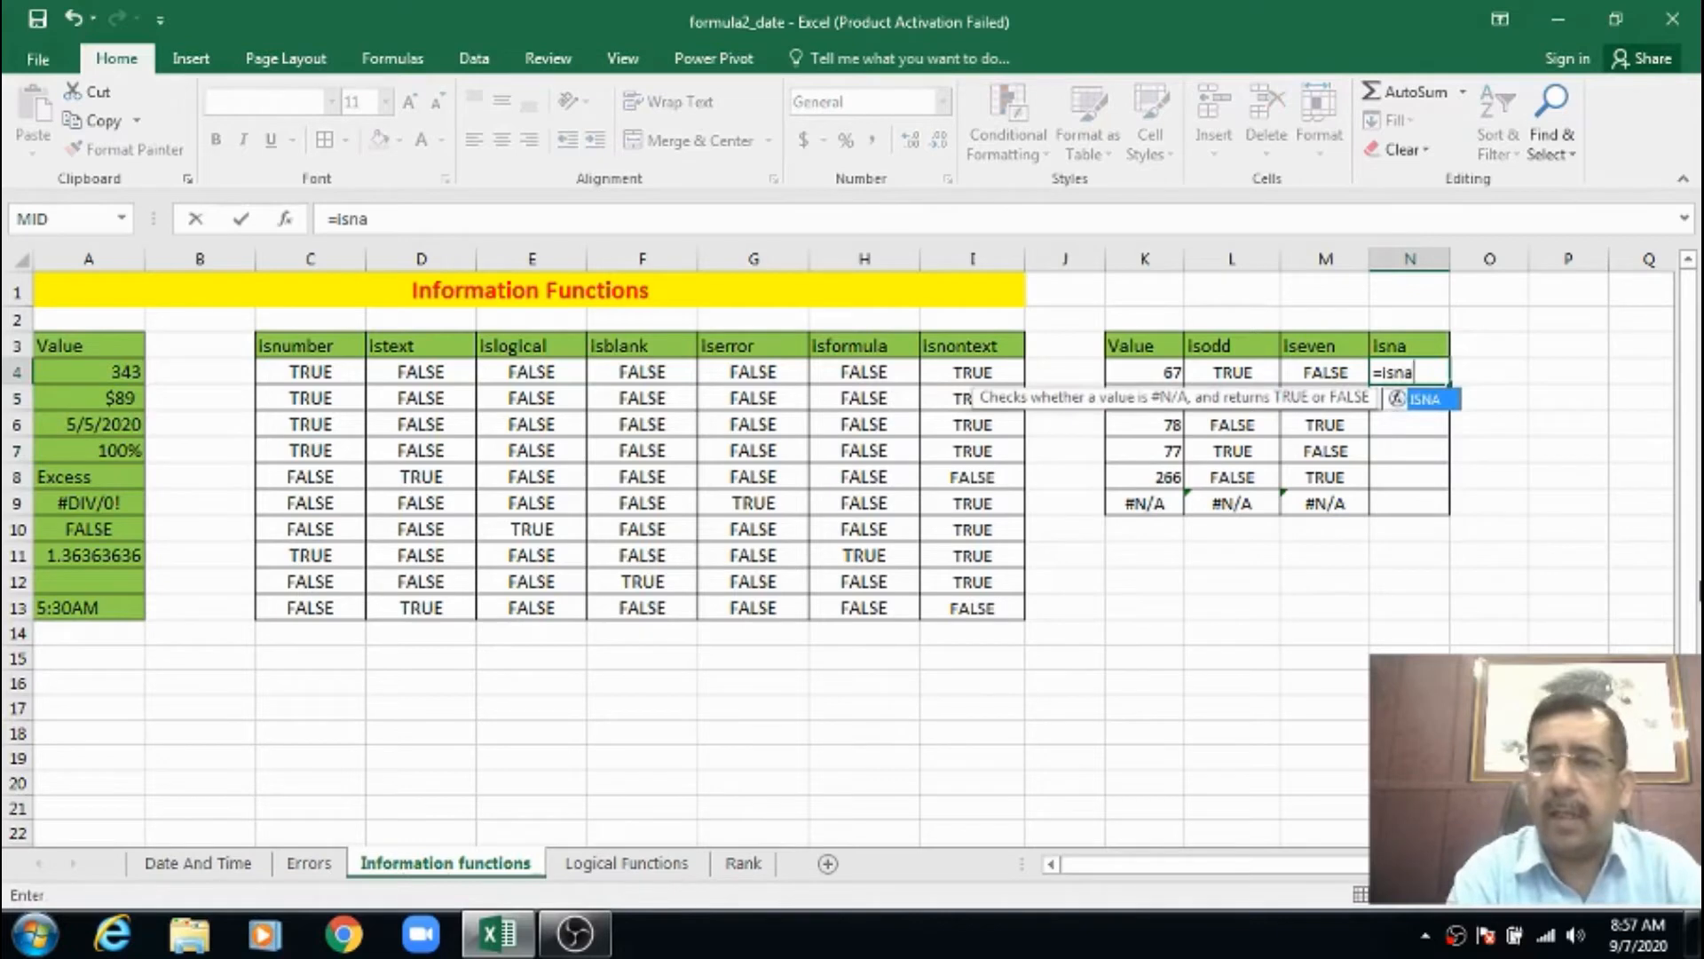
{"action": "type", "text": "(k"}
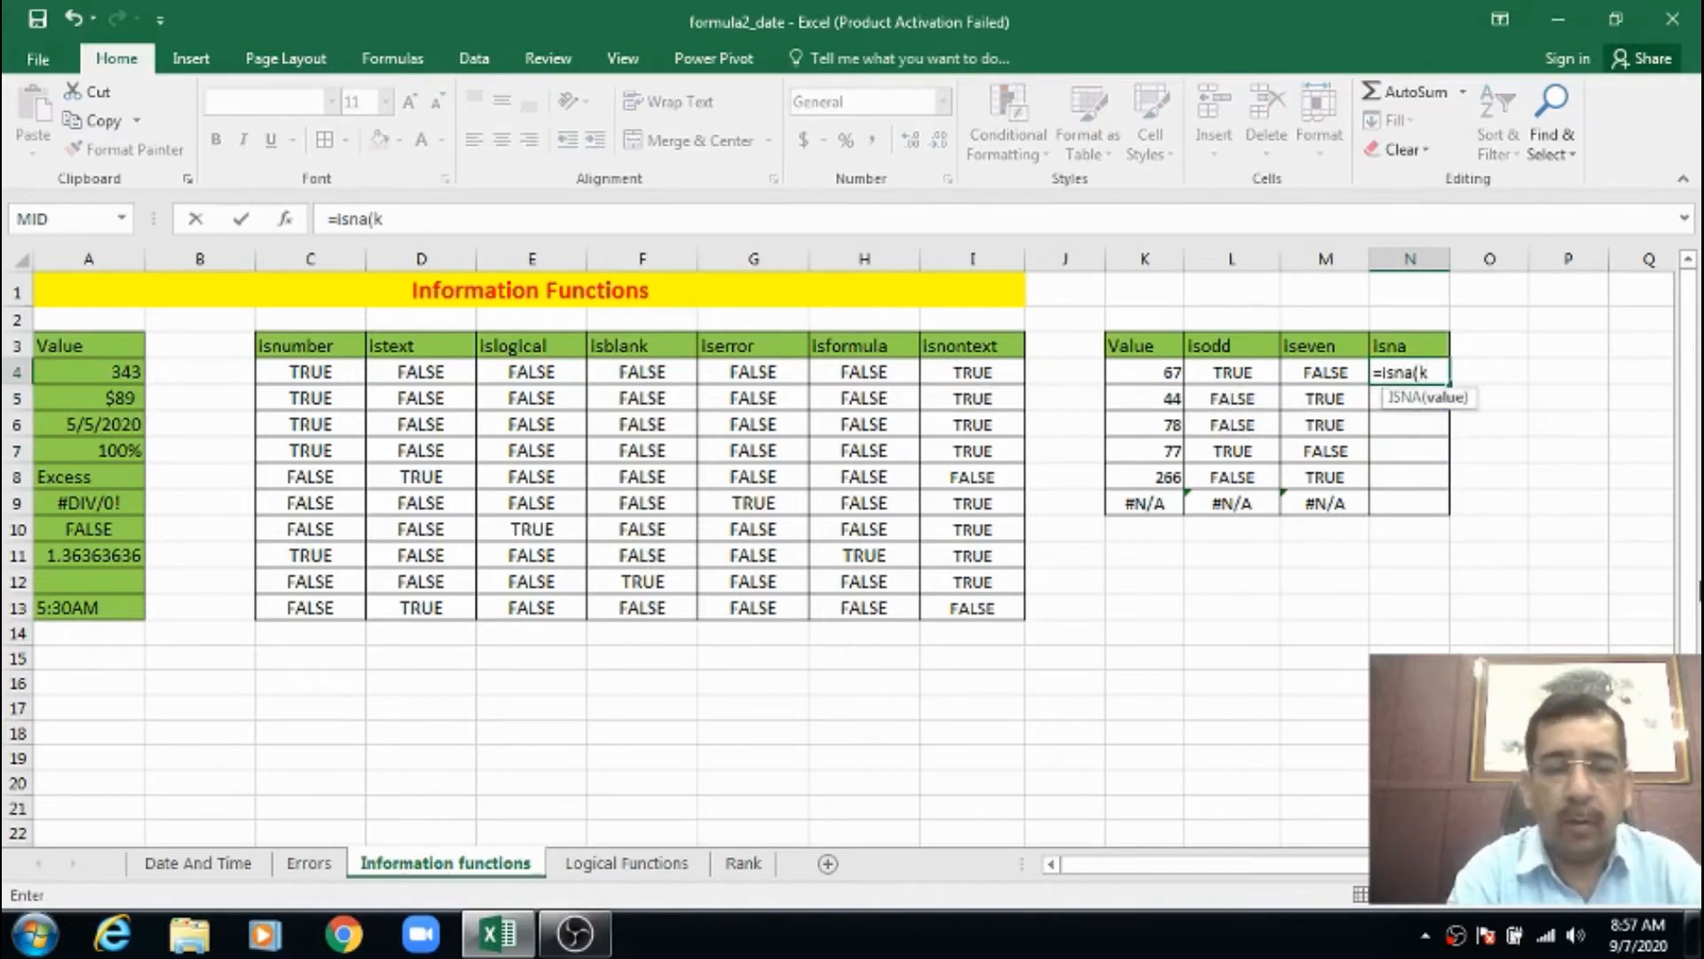
{"action": "type", "text": "4)"}
{"action": "key", "text": "Return"}
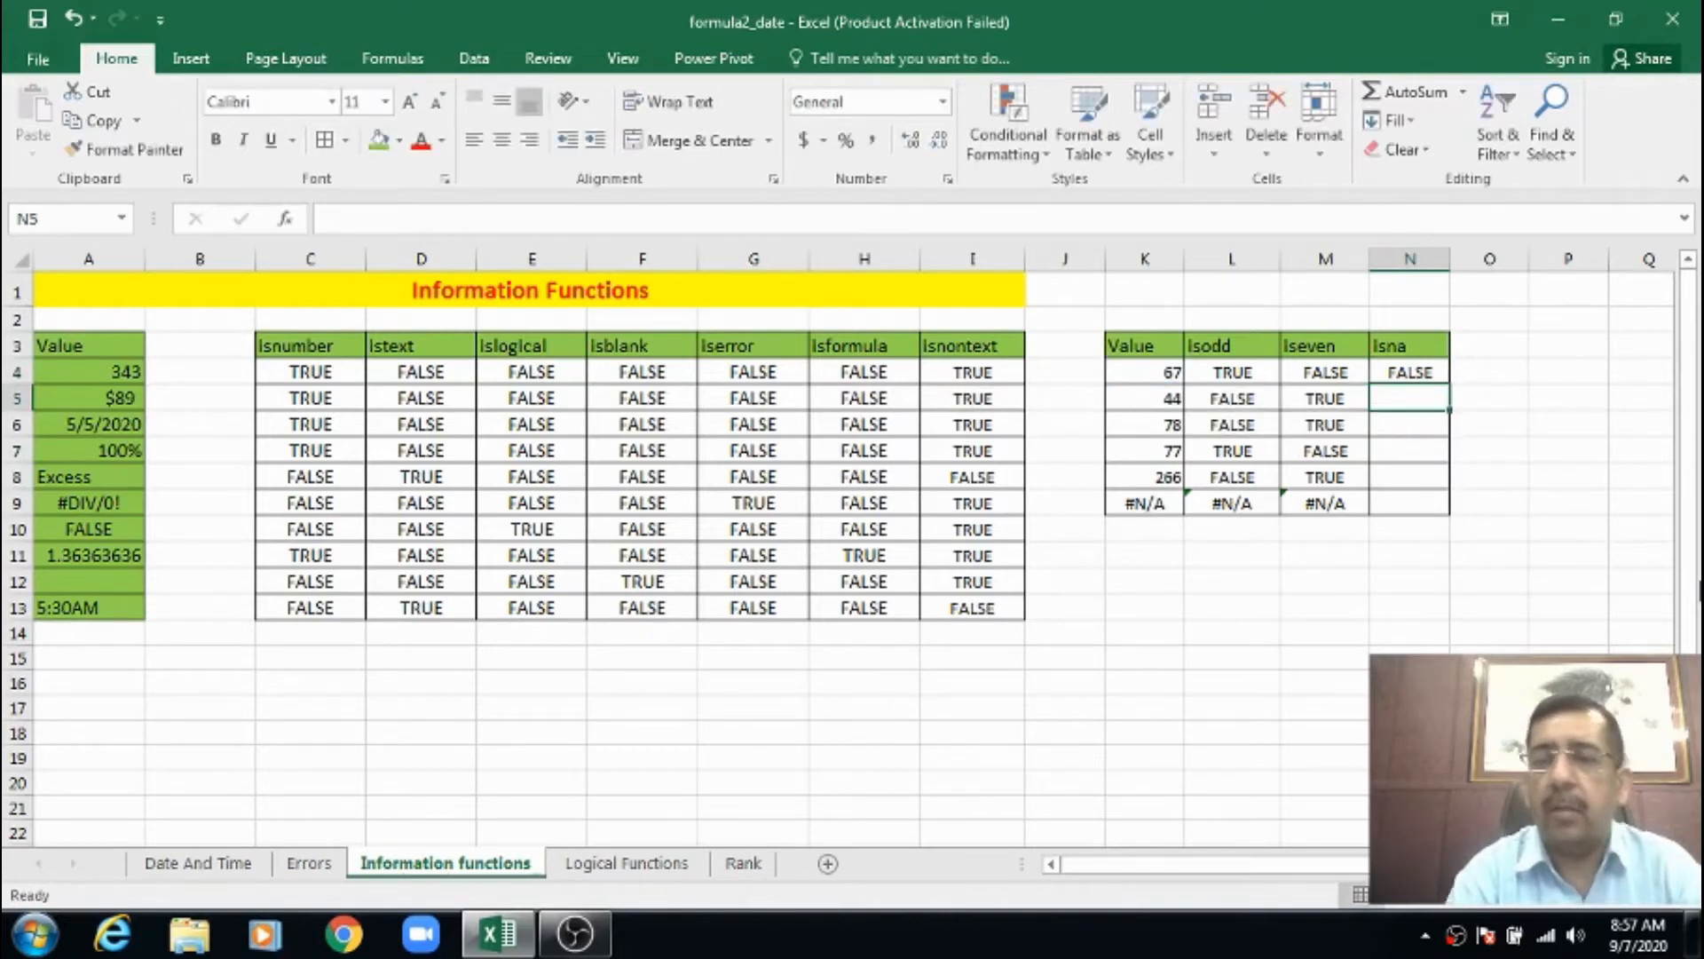
Fill the ISNA formula from N4 down through N9.
{"action": "key", "text": "Up"}
{"action": "key", "text": "shift+Down"}
{"action": "key", "text": "shift+Down"}
{"action": "key", "text": "shift+Down"}
{"action": "key", "text": "shift+Down"}
{"action": "key", "text": "shift+Down"}
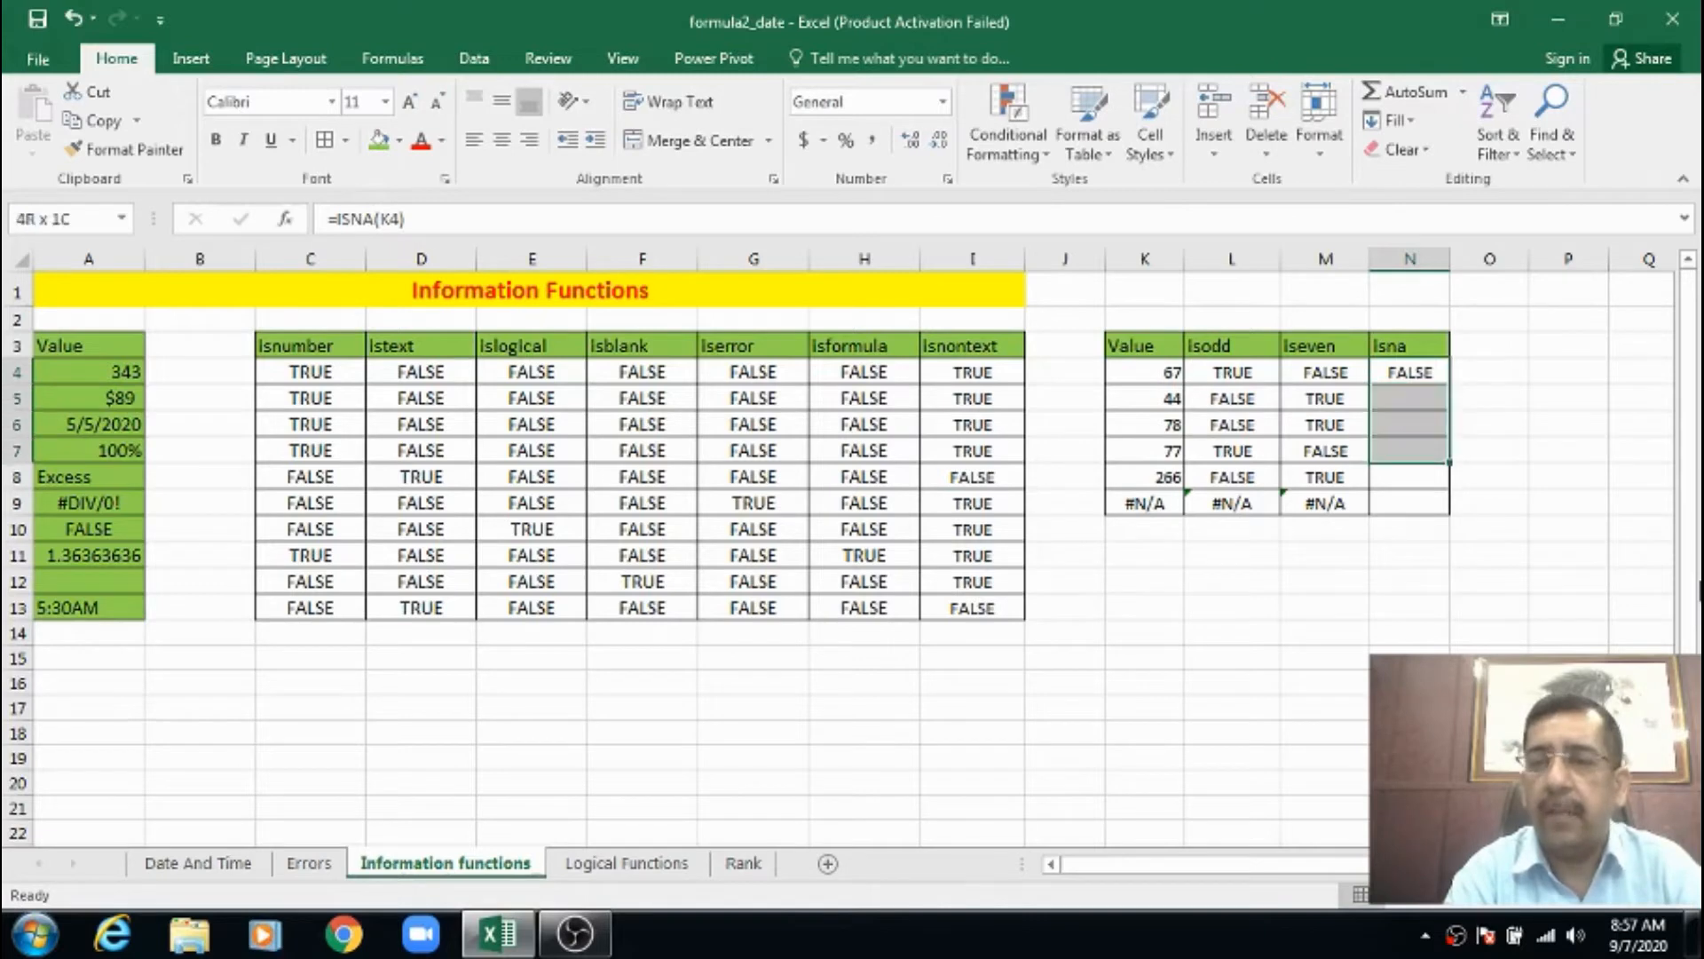
{"action": "key", "text": "ctrl+d"}
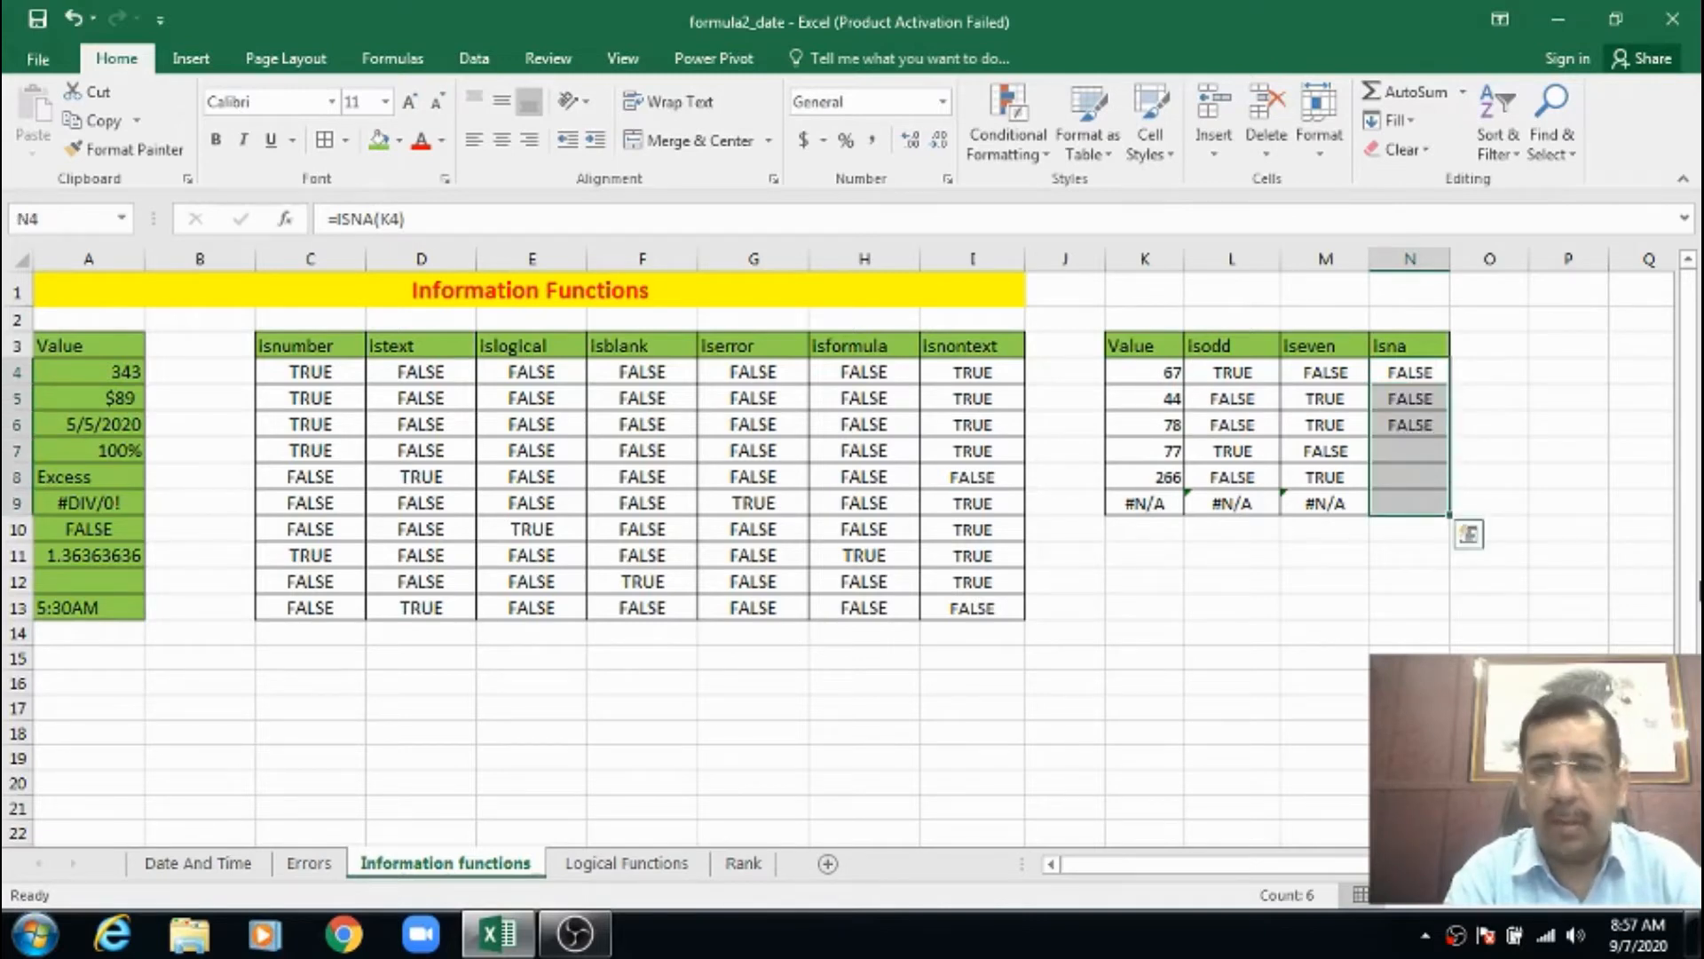
Go down the Isna results to N9 and compare it with the error value in K9 along row 9.
{"action": "key", "text": "Down"}
{"action": "key", "text": "Down"}
{"action": "key", "text": "Down"}
{"action": "key", "text": "Down"}
{"action": "key", "text": "Down"}
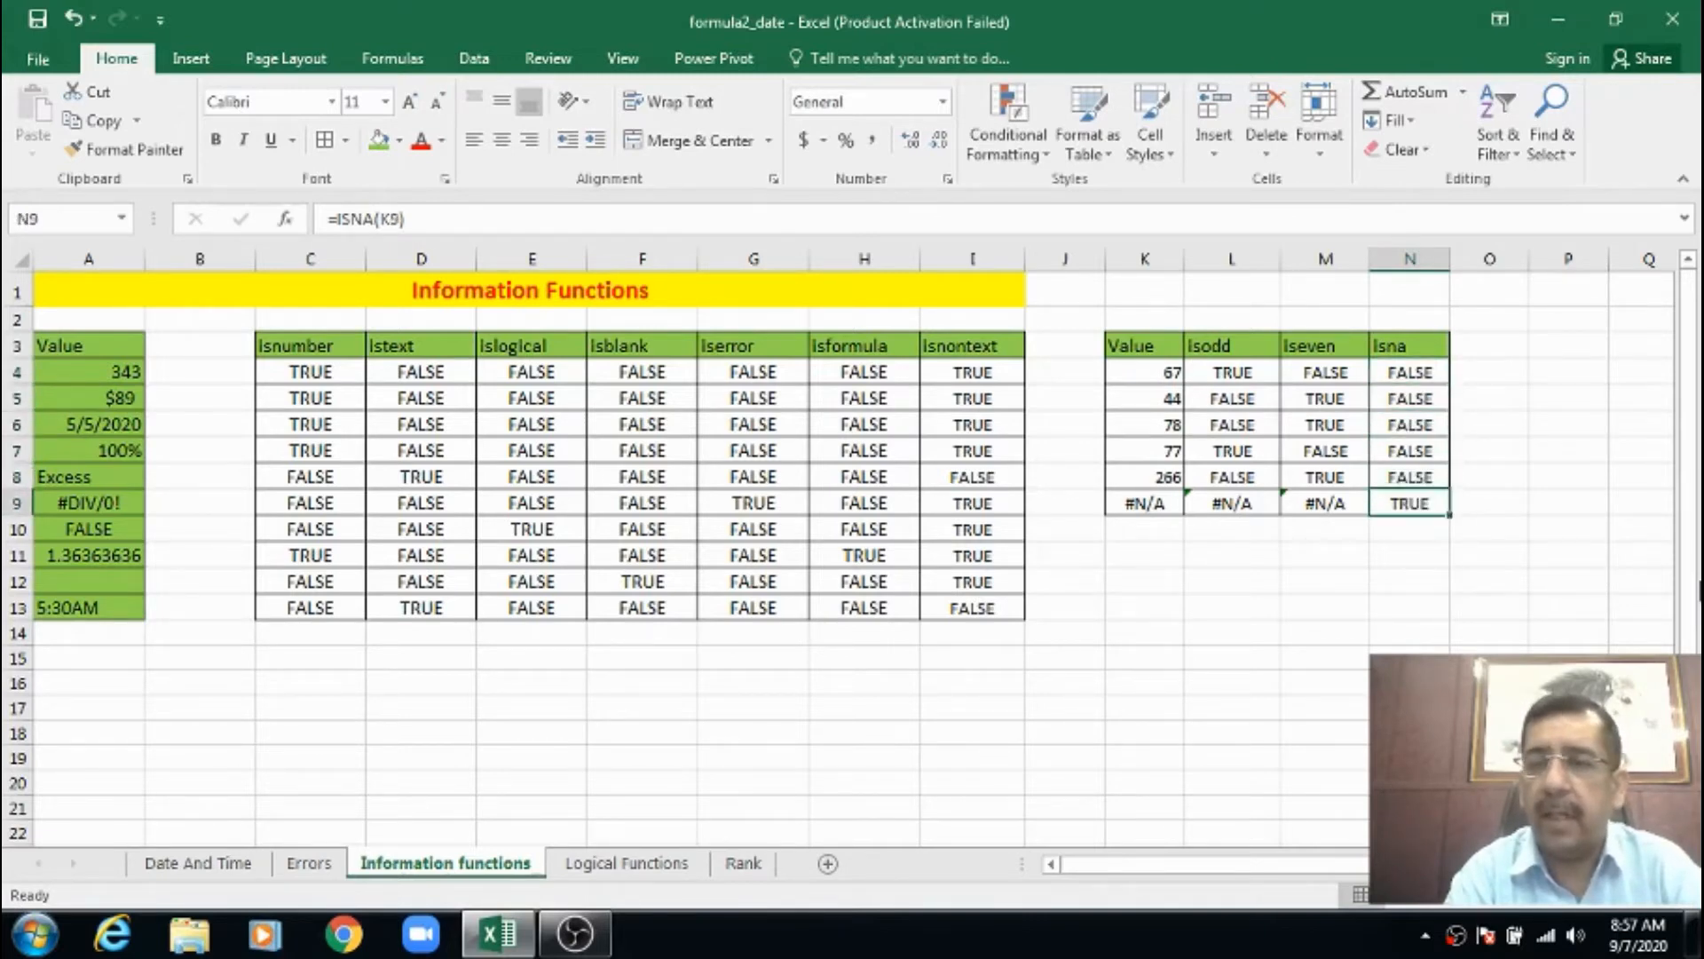
{"action": "key", "text": "Left"}
{"action": "key", "text": "Left"}
{"action": "key", "text": "Left"}
{"action": "key", "text": "Right"}
{"action": "key", "text": "Right"}
{"action": "key", "text": "Right"}
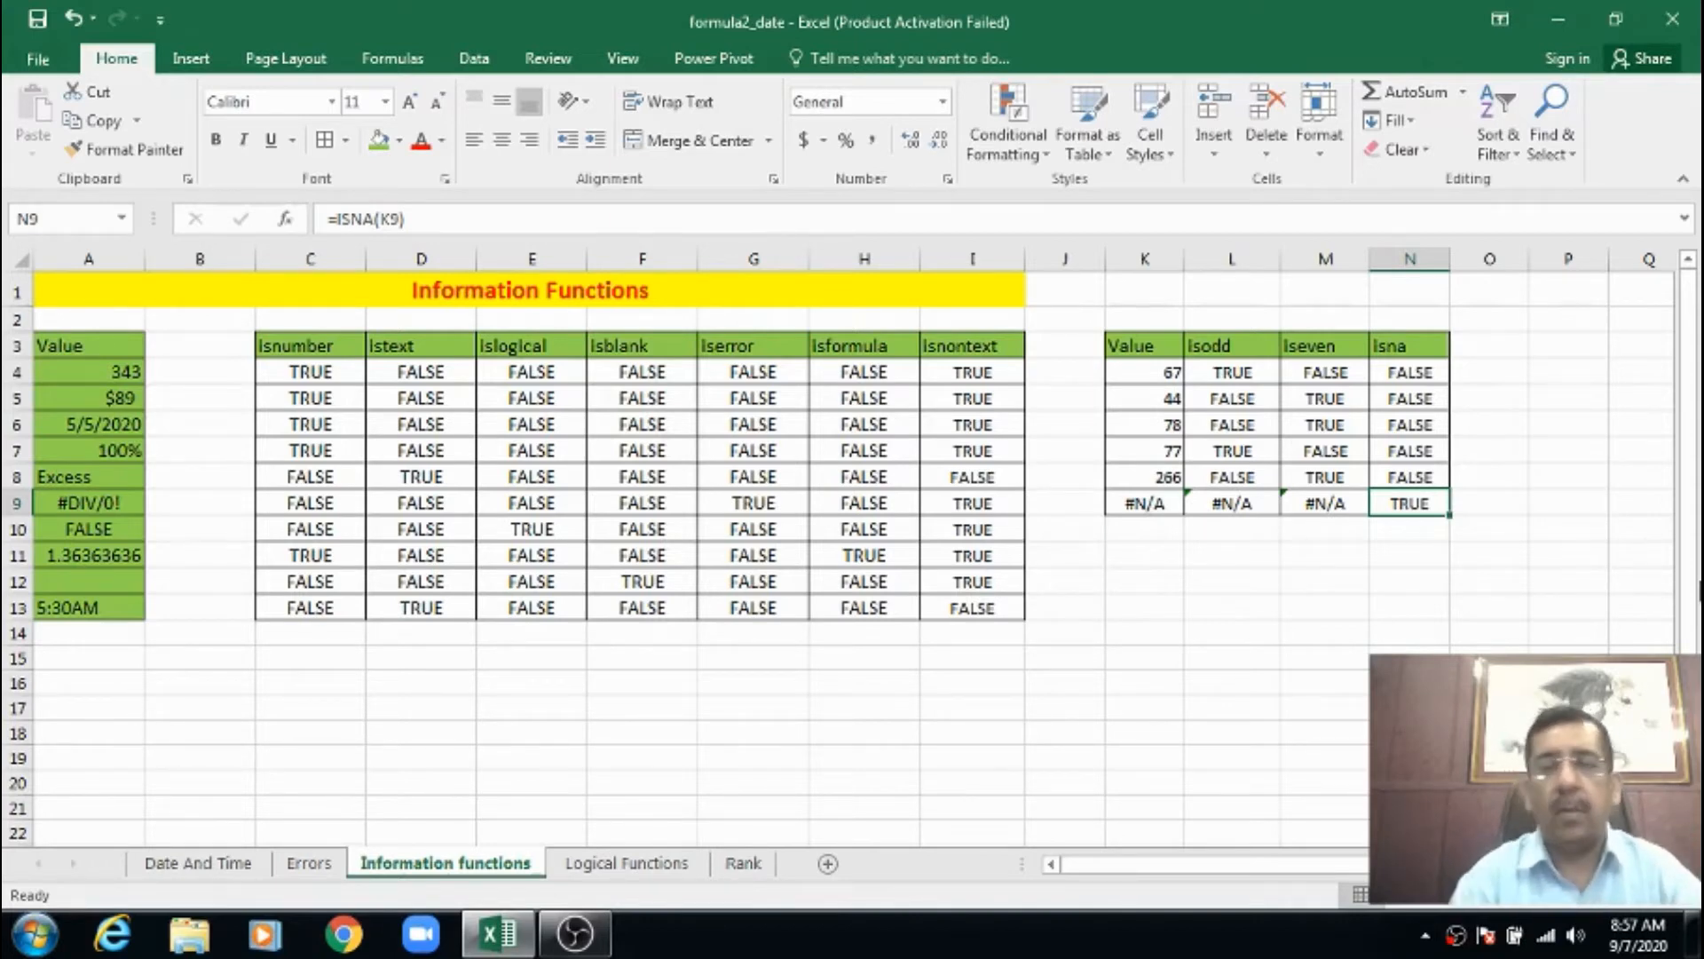
{"action": "key", "text": "Right"}
{"action": "key", "text": "Right"}
{"action": "key", "text": "Left"}
{"action": "key", "text": "Left"}
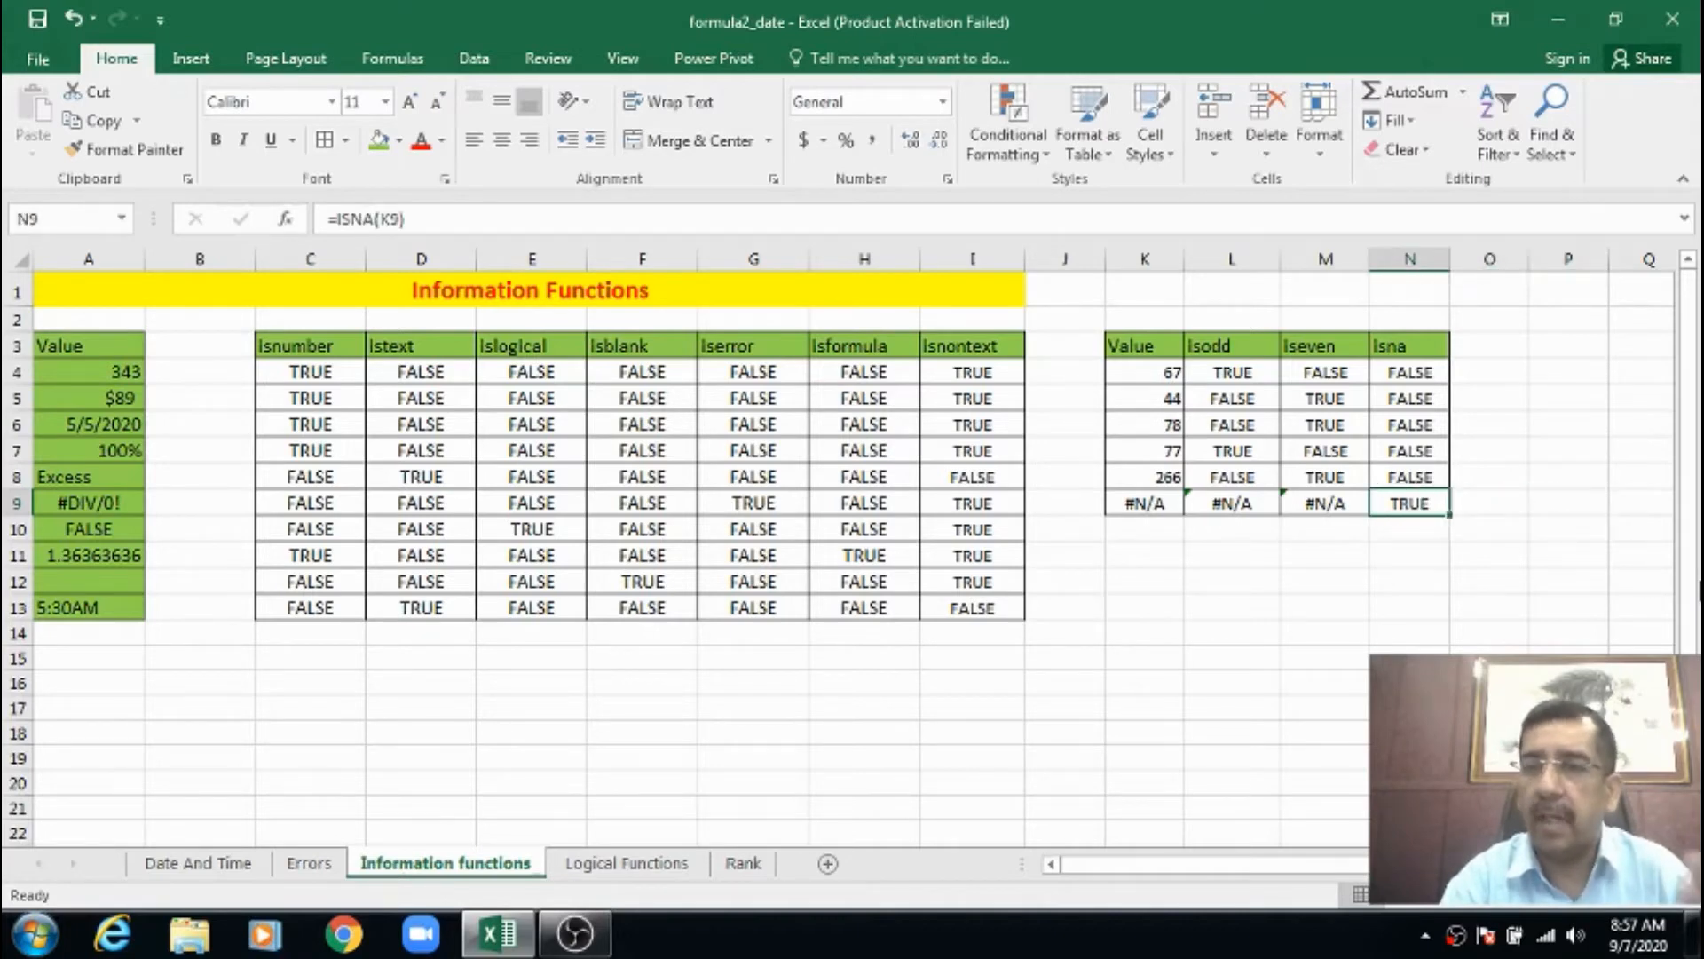
Compare the Iseven and Isodd results in row 9 with the Isna result in N9.
{"action": "key", "text": "Left"}
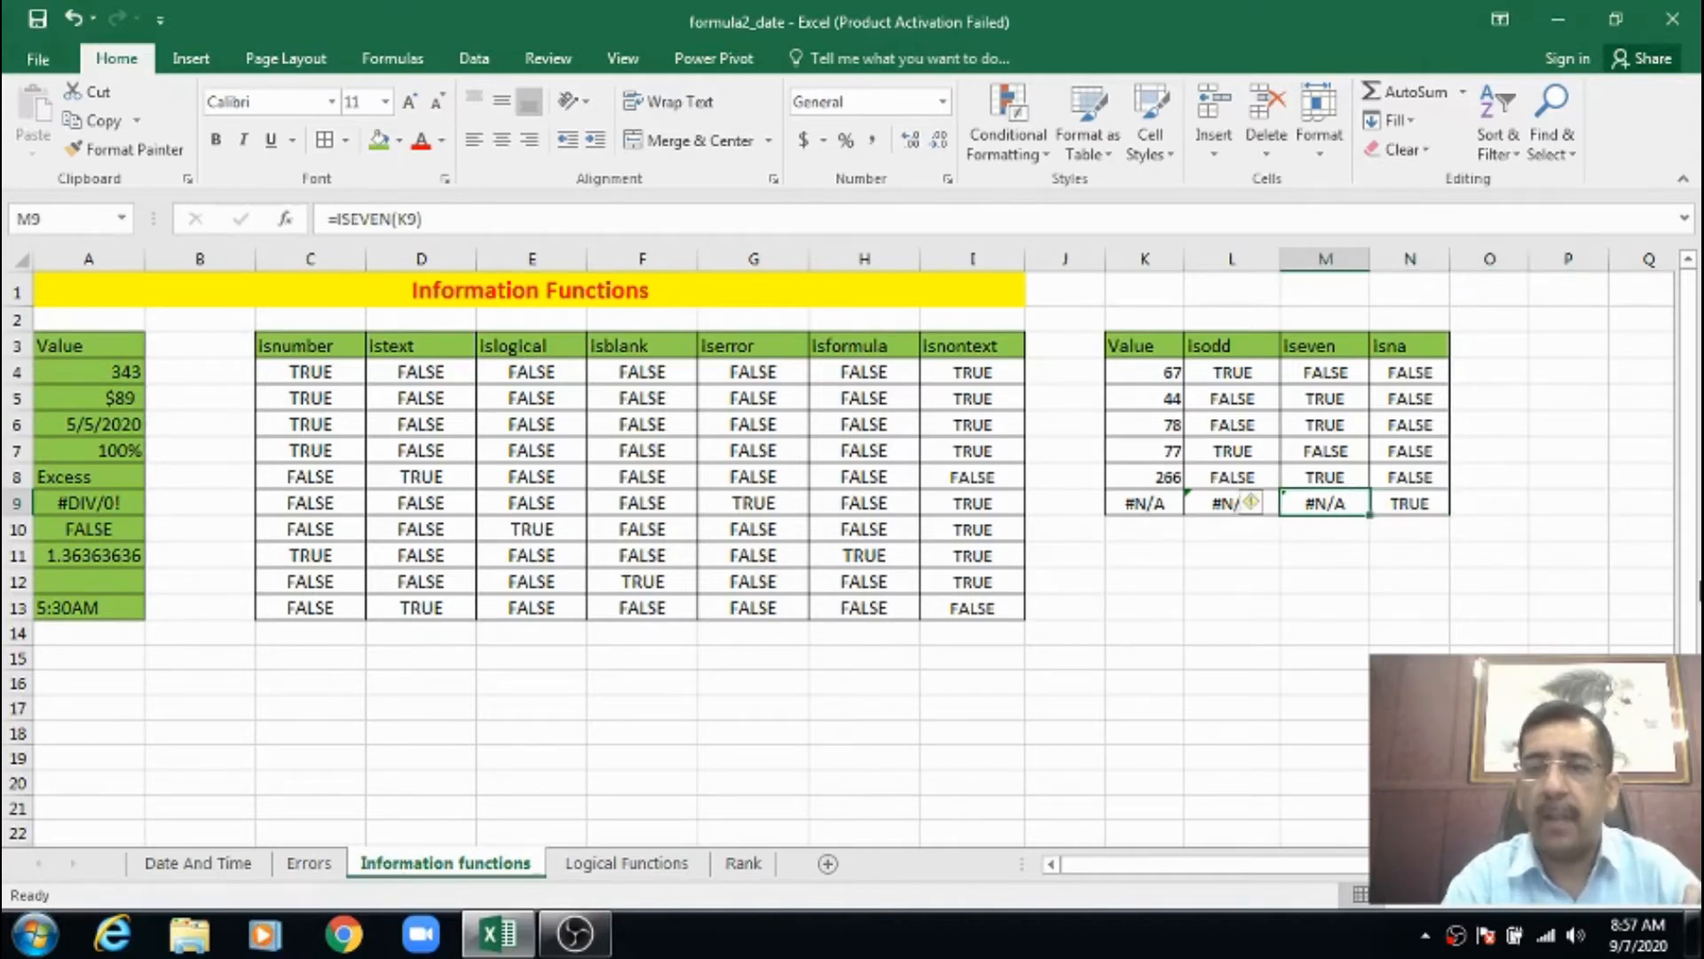
{"action": "key", "text": "Left"}
{"action": "key", "text": "Left"}
{"action": "key", "text": "Right"}
{"action": "key", "text": "Right"}
{"action": "key", "text": "Right"}
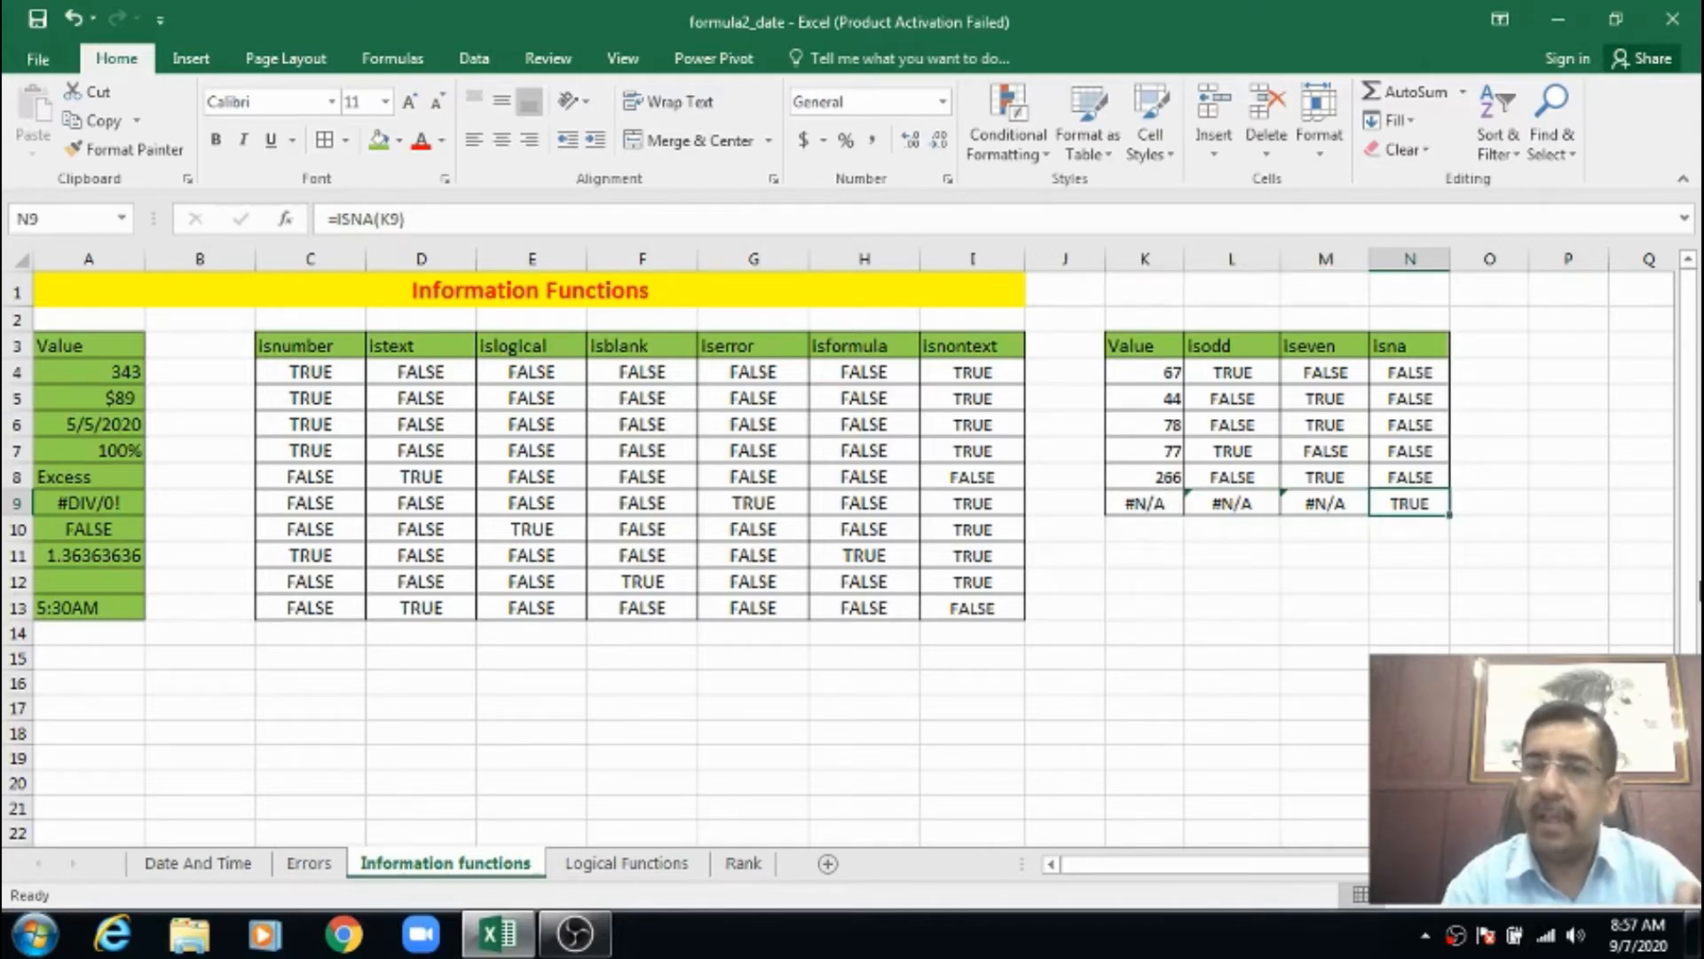
Review the Isna results between N9 and N4, and check row 9 across to its error value.
{"action": "key", "text": "Up"}
{"action": "key", "text": "Up"}
{"action": "key", "text": "Up"}
{"action": "key", "text": "Up"}
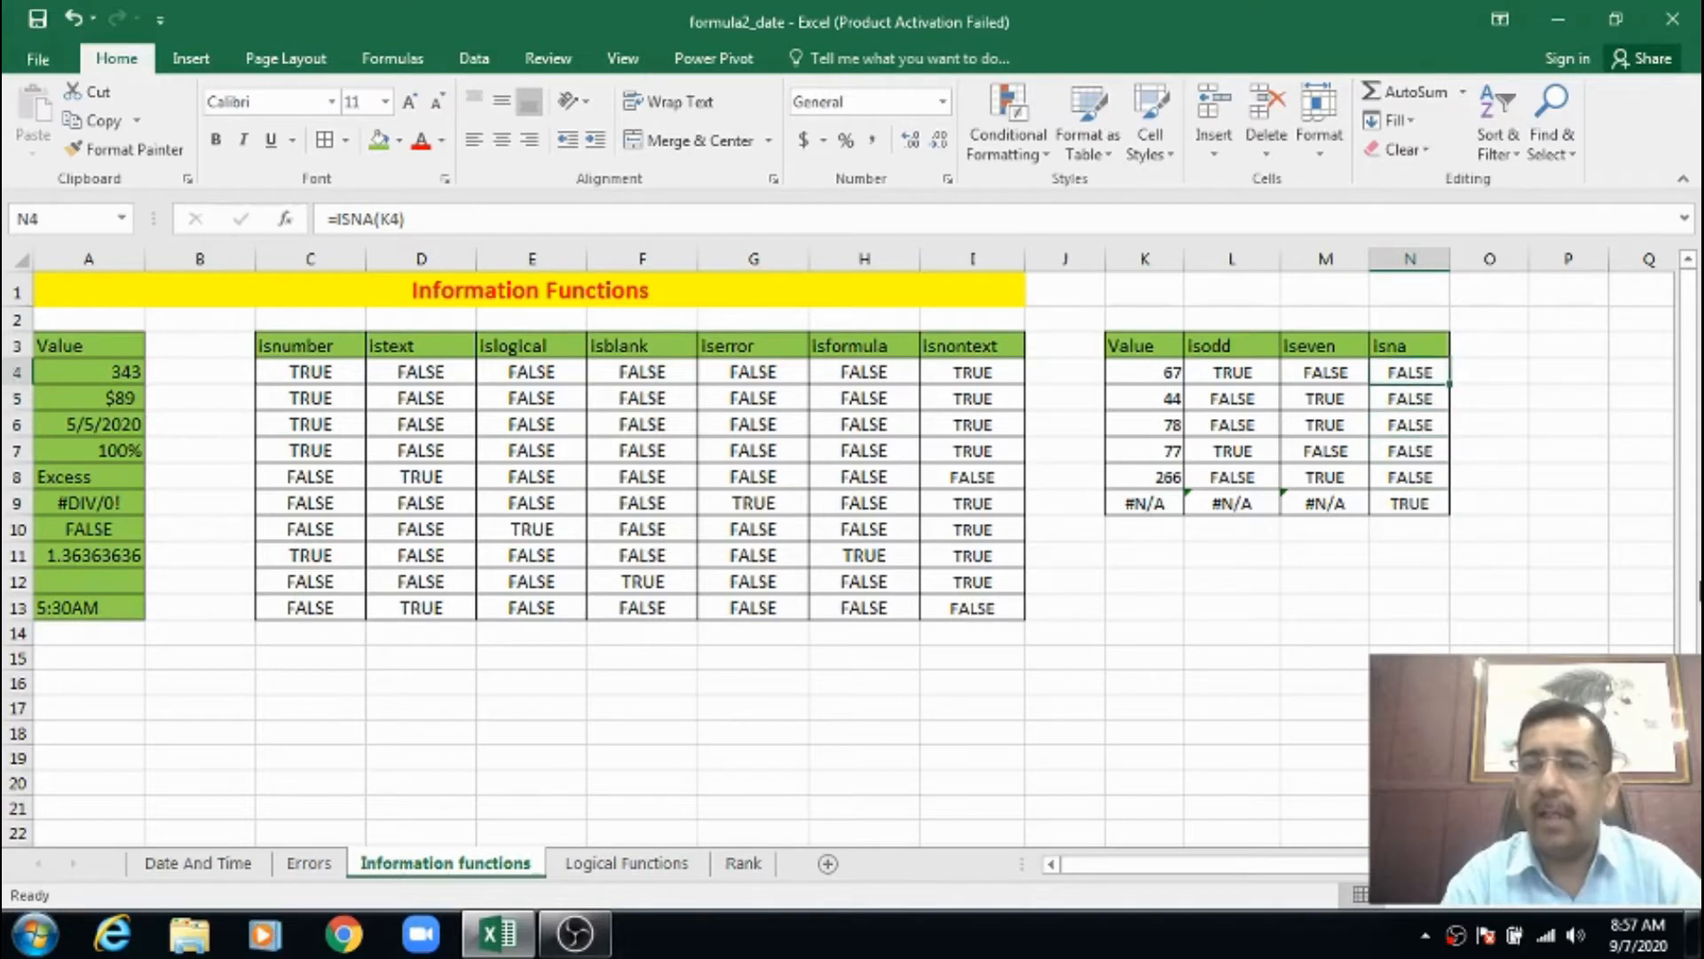
{"action": "key", "text": "Down"}
{"action": "key", "text": "Down"}
{"action": "key", "text": "Down"}
{"action": "key", "text": "Down"}
{"action": "key", "text": "Left"}
{"action": "key", "text": "Left"}
{"action": "key", "text": "Left"}
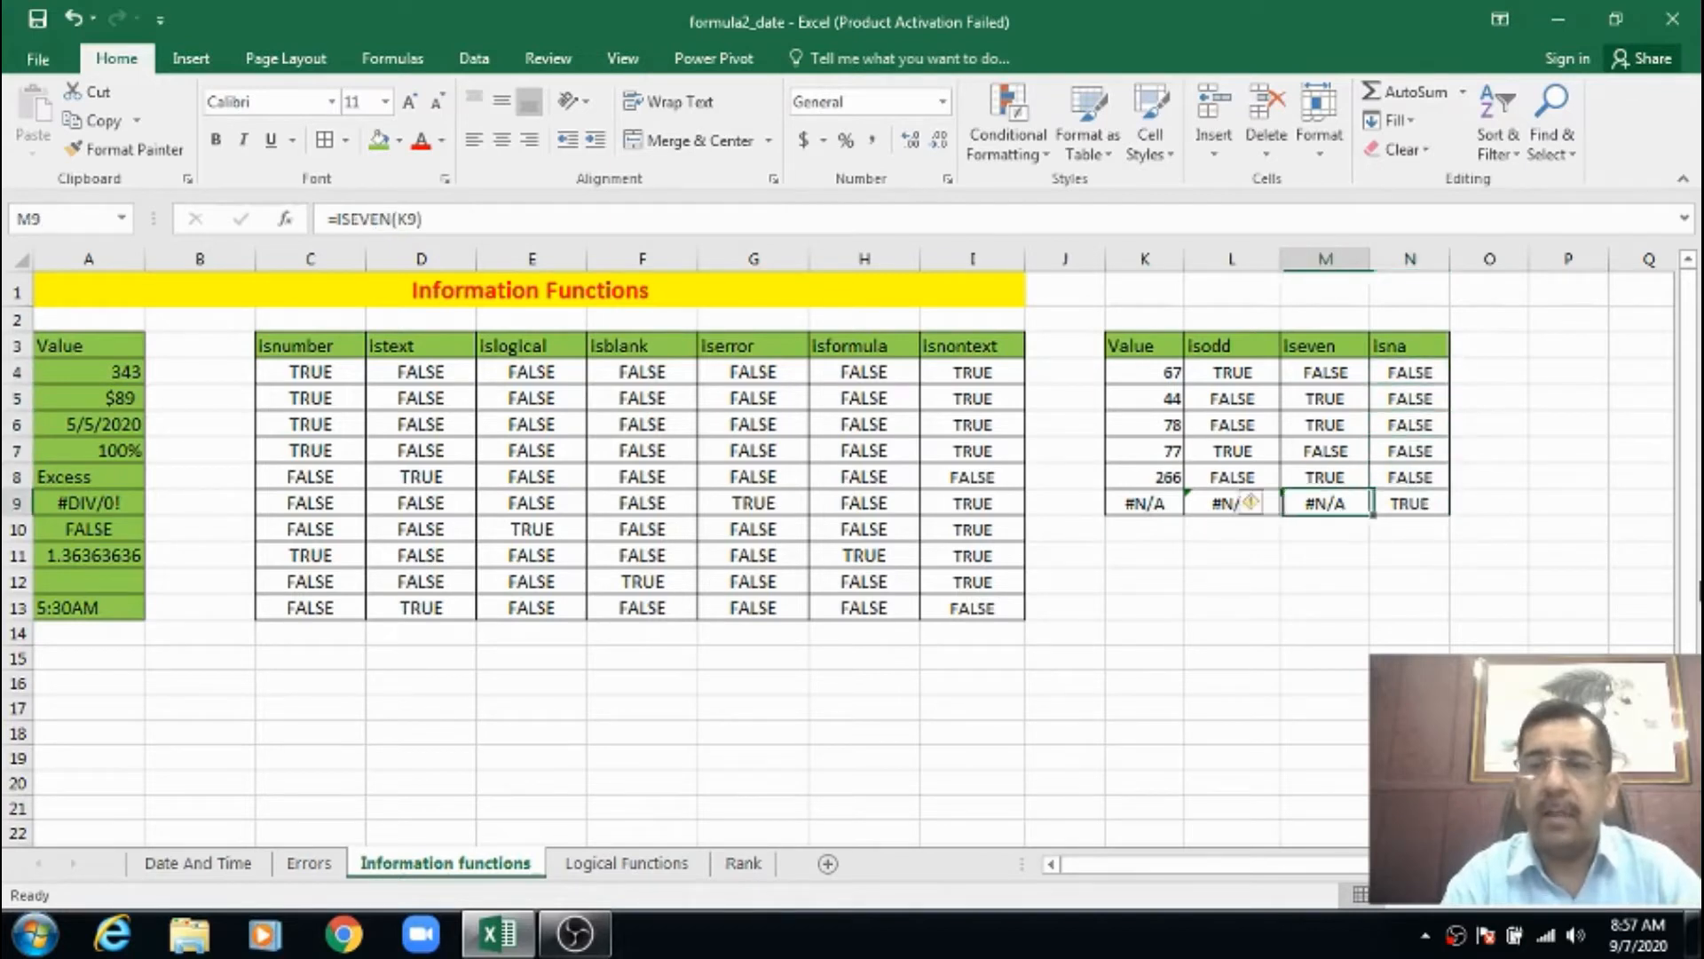
{"action": "key", "text": "Right"}
{"action": "key", "text": "Right"}
{"action": "key", "text": "Right"}
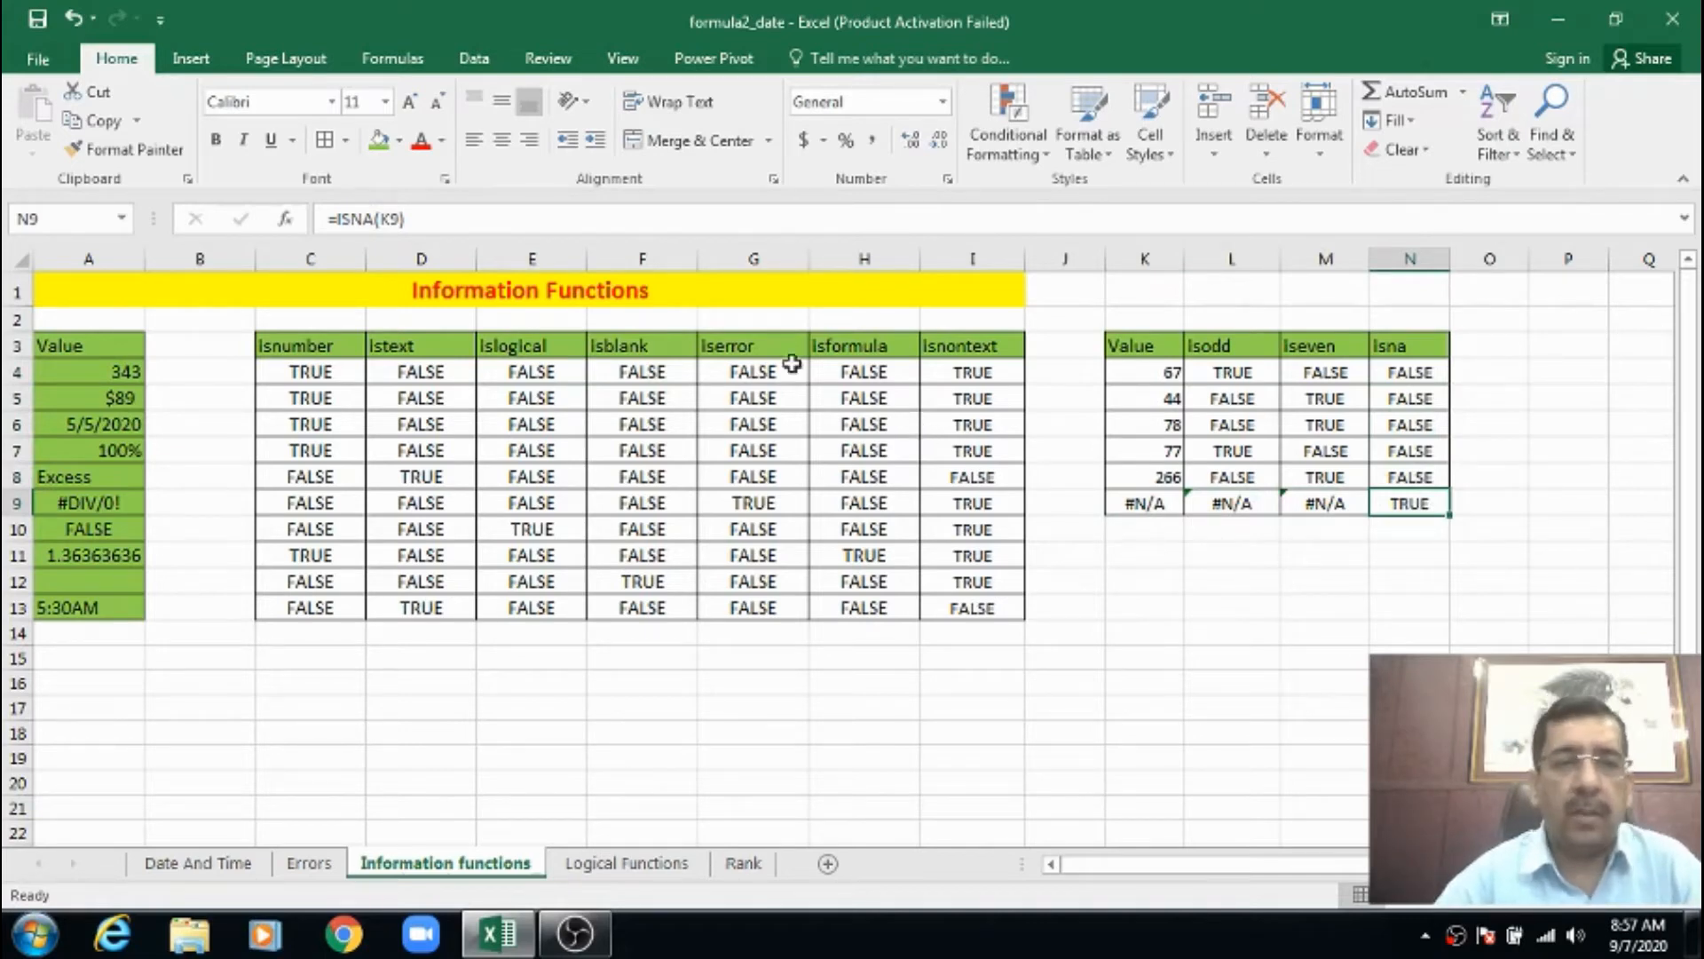
Switch from the Information functions sheet to the Logical Functions sheet and select its title in A1.
{"action": "left_click", "coordinate": [454, 292]}
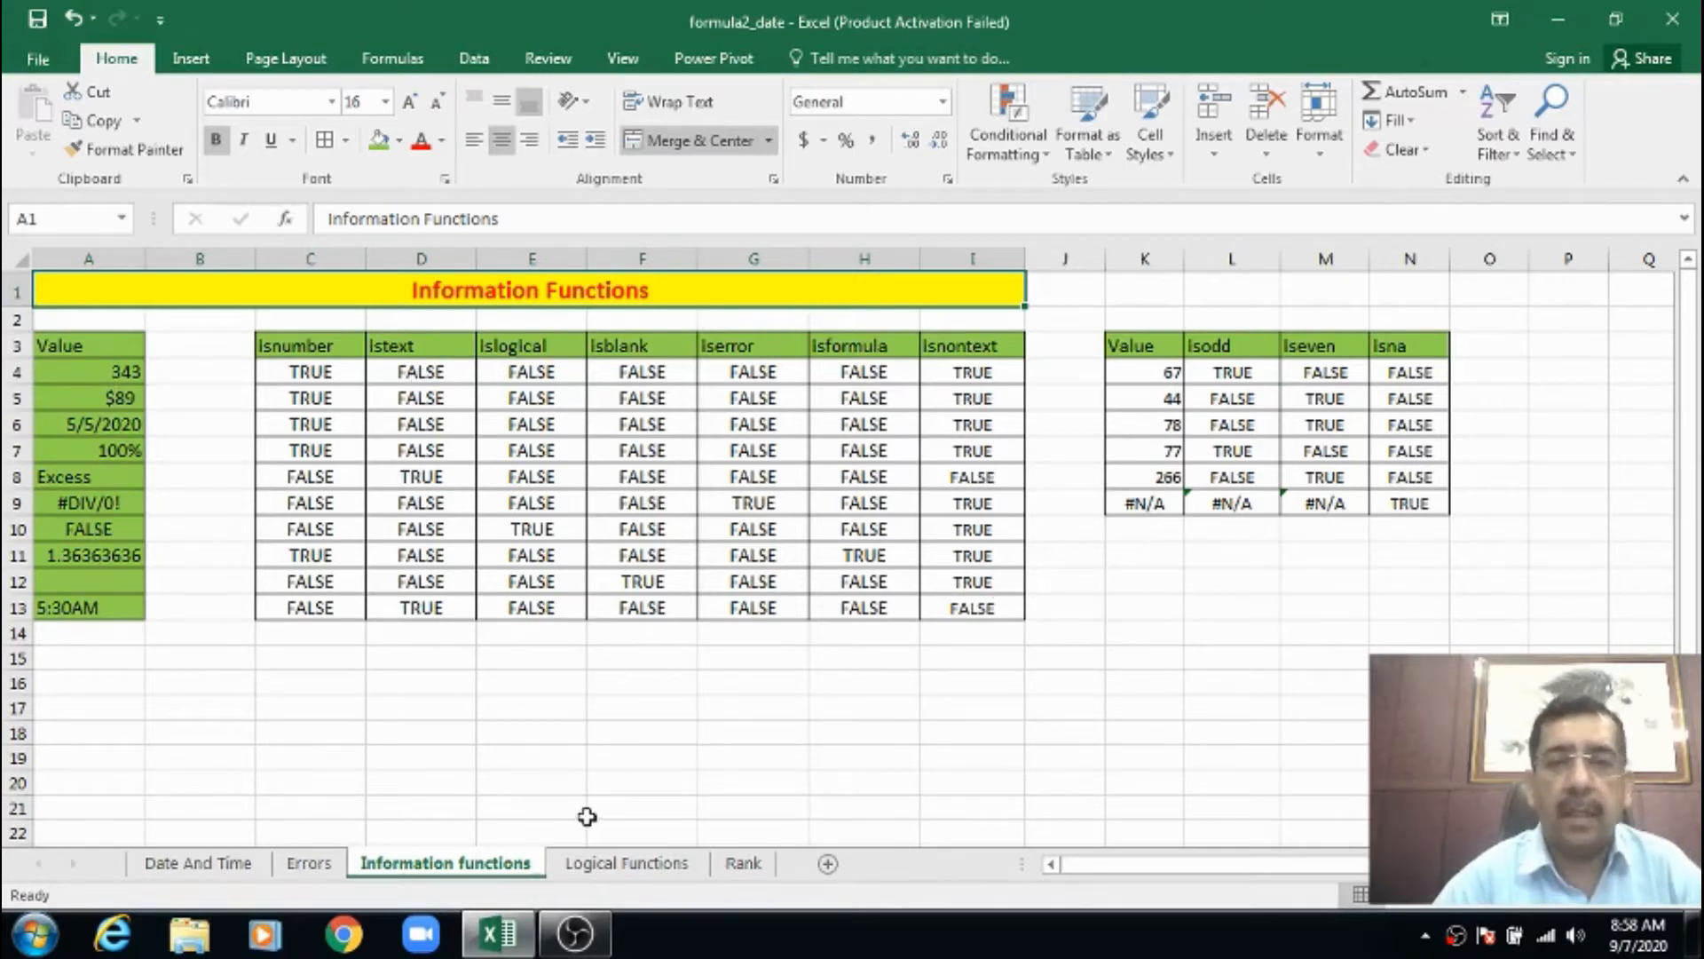
{"action": "left_click", "coordinate": [626, 866]}
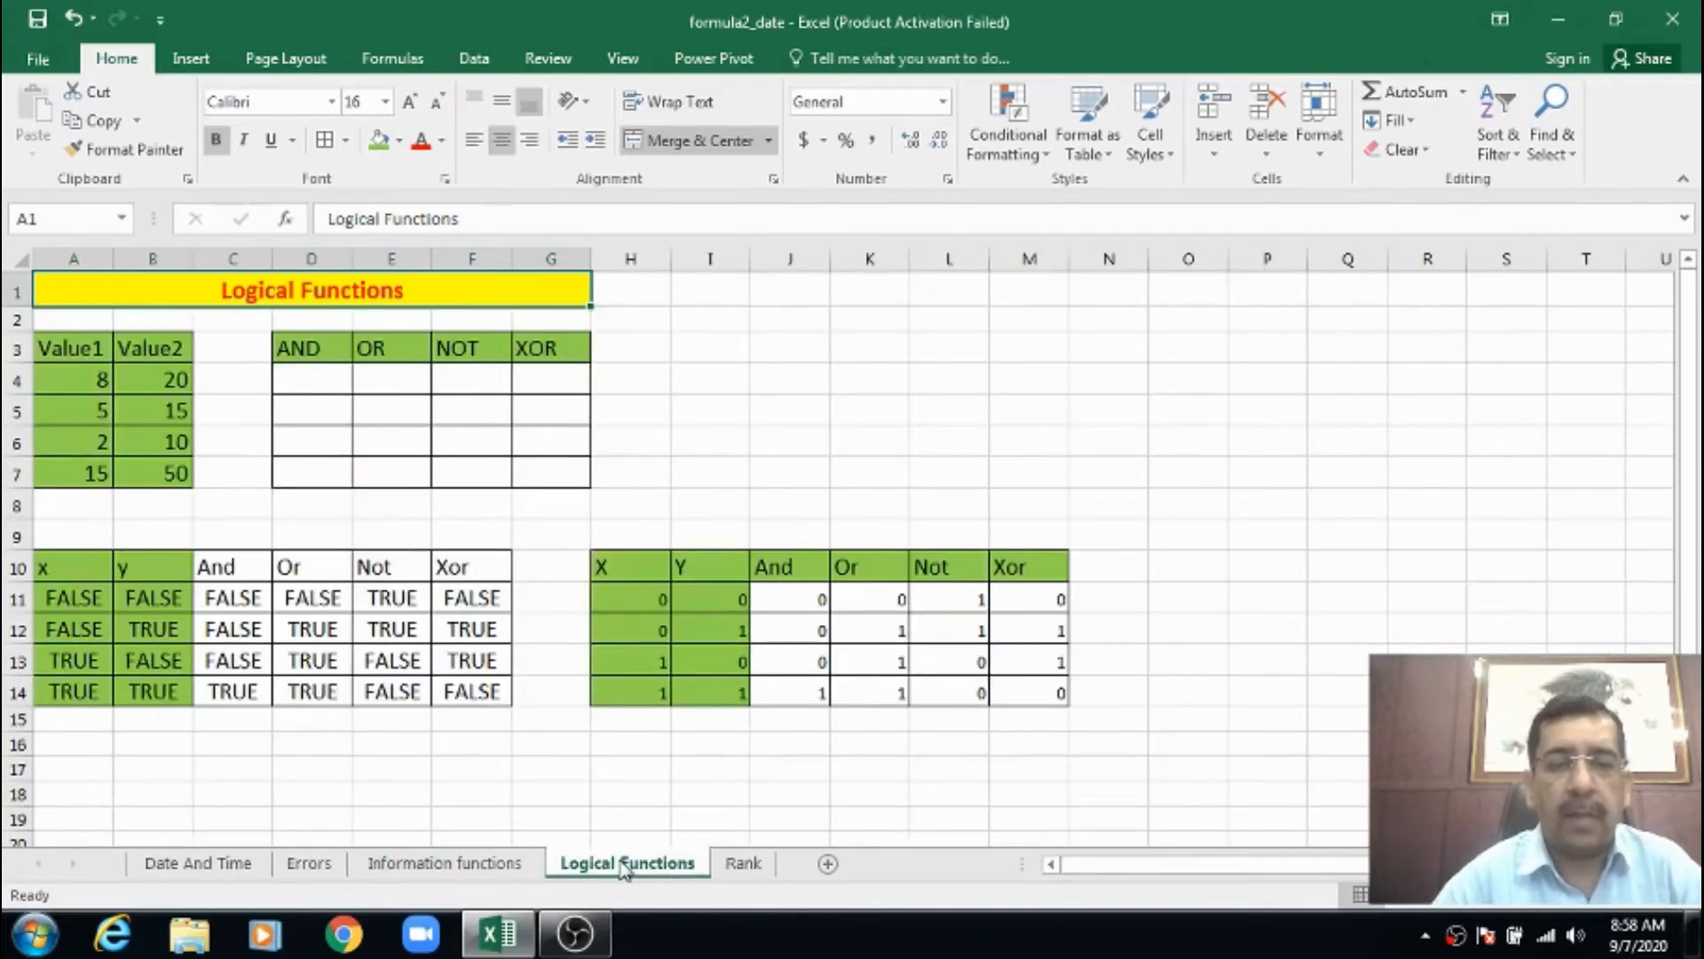
{"action": "left_click", "coordinate": [716, 347]}
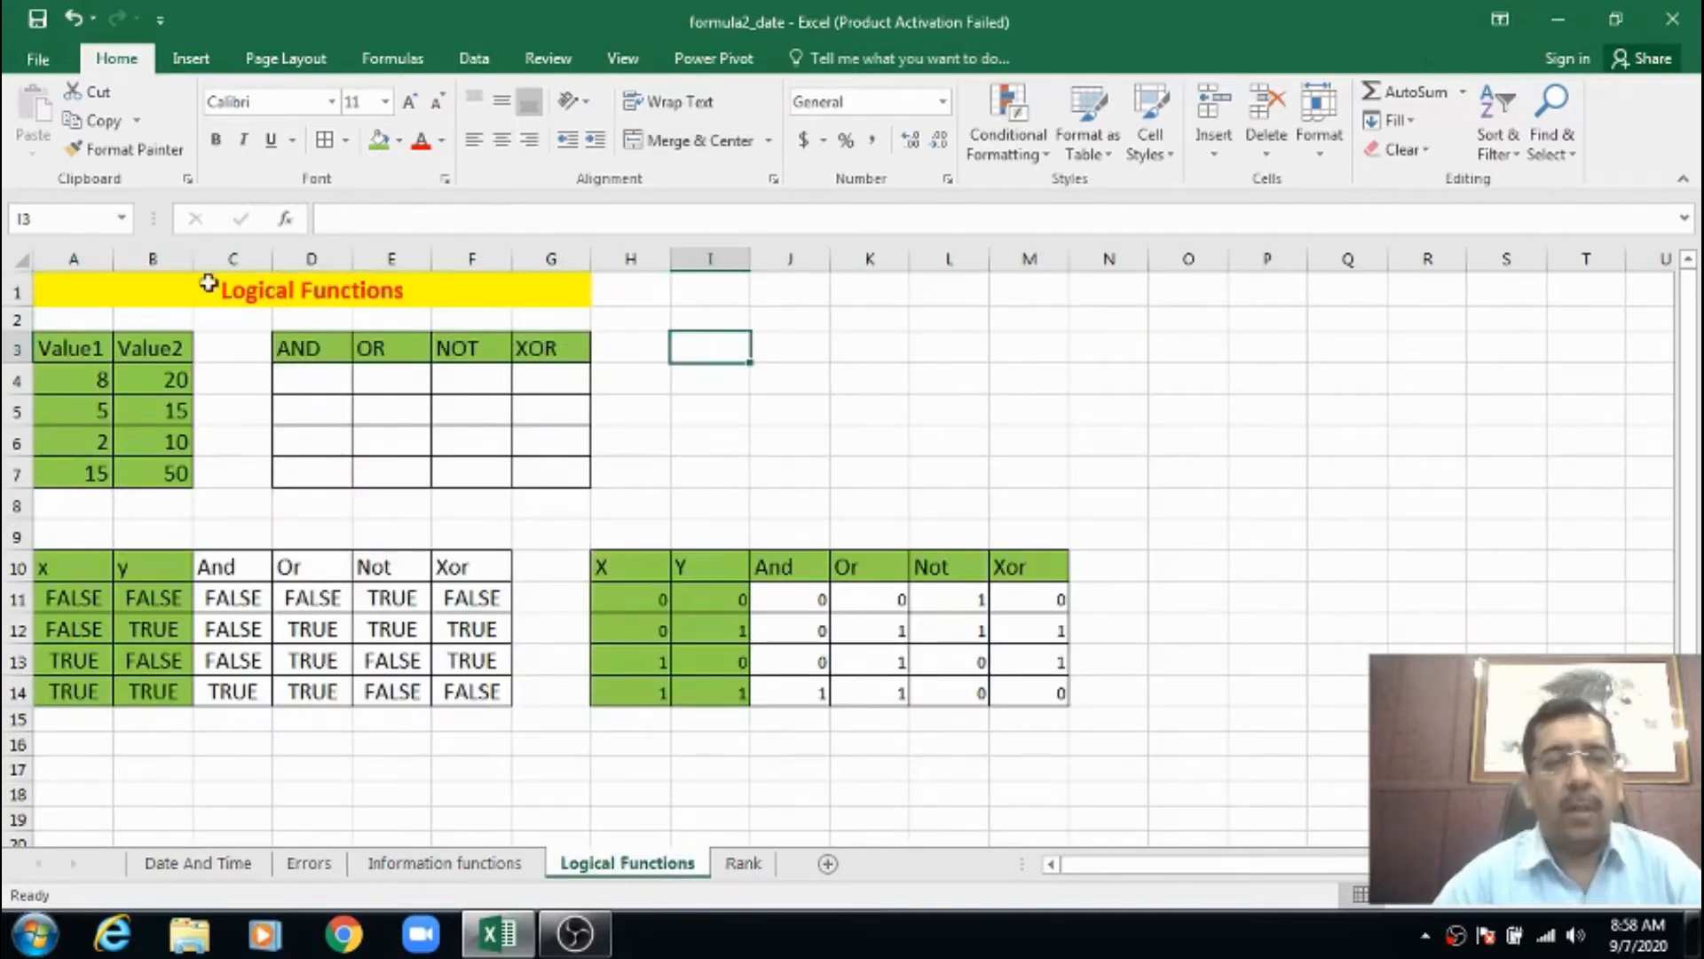
{"action": "left_click", "coordinate": [106, 287]}
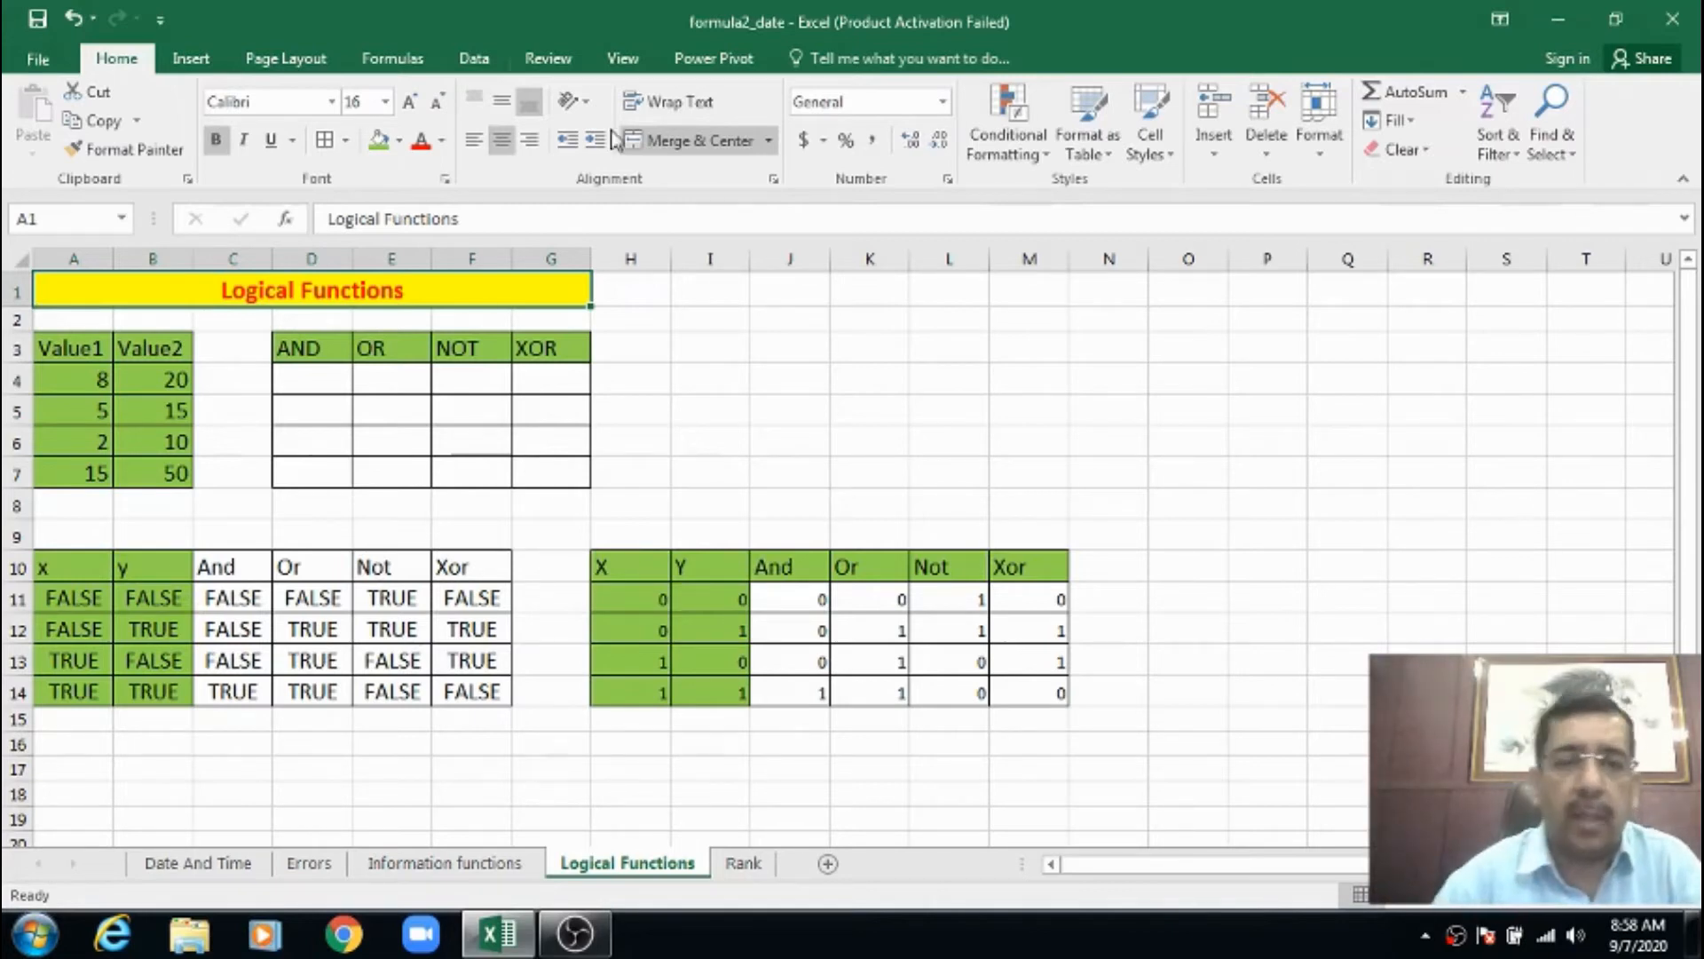
Examine the x and y headers and their value combinations in A11:B14 of the TRUE/FALSE truth table.
{"action": "left_click", "coordinate": [78, 579]}
{"action": "left_click", "coordinate": [119, 568]}
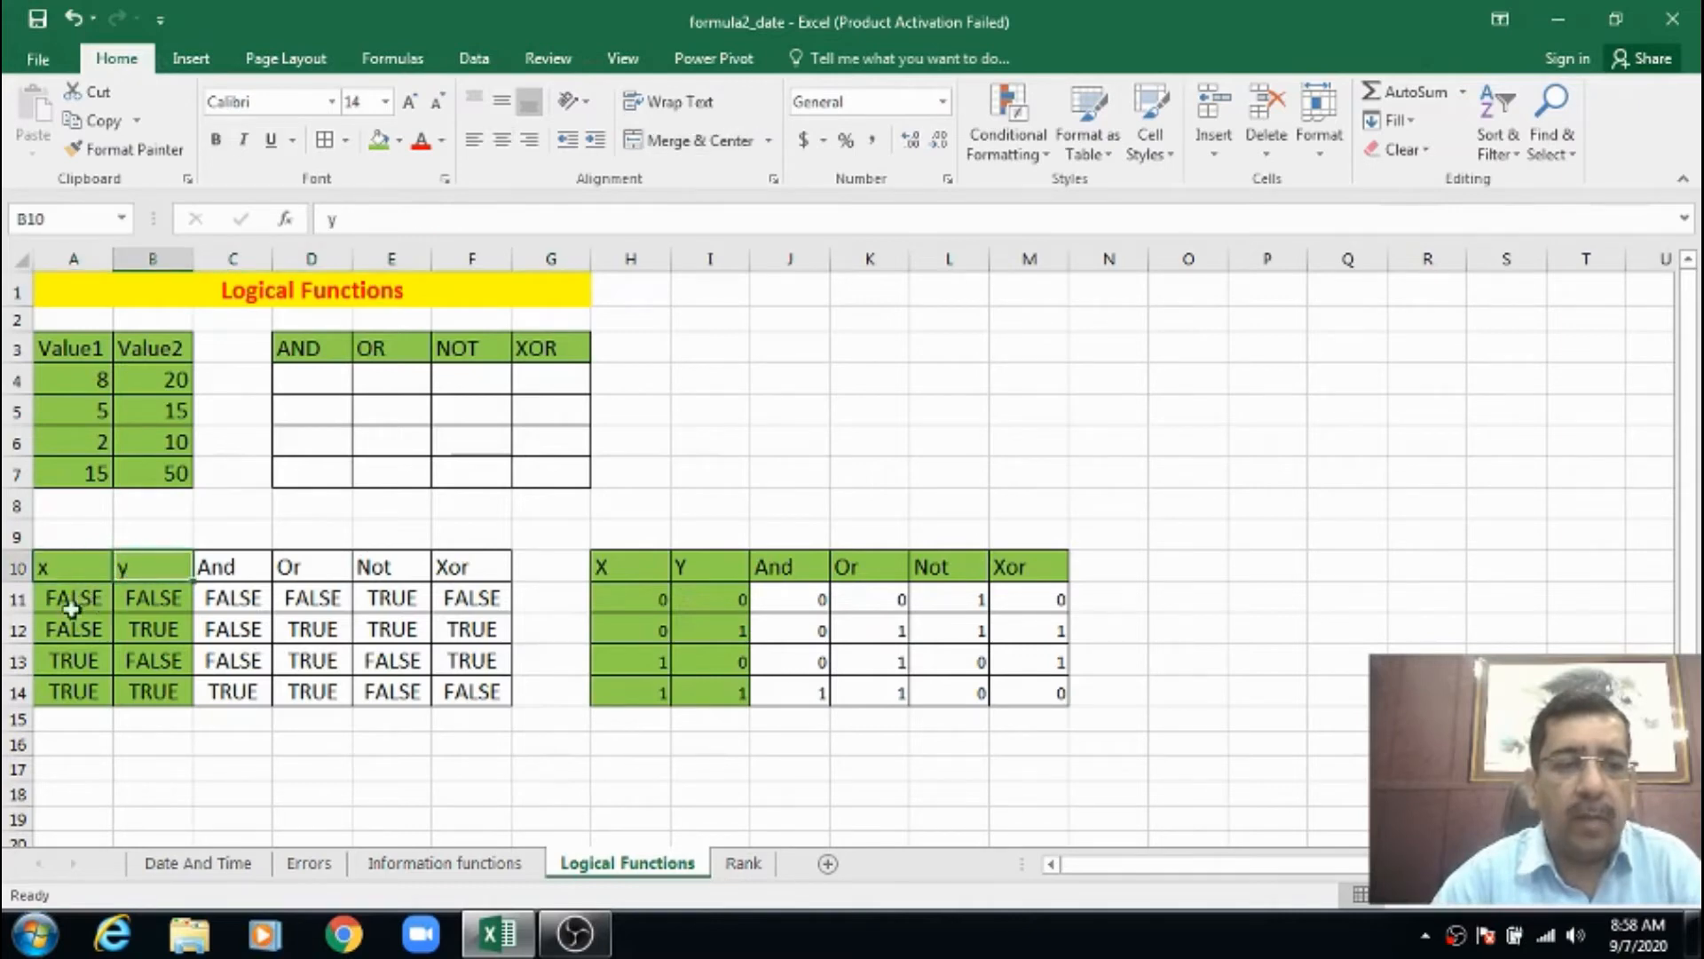
{"action": "left_click_drag", "start_coordinate": [71, 607], "coordinate": [133, 597]}
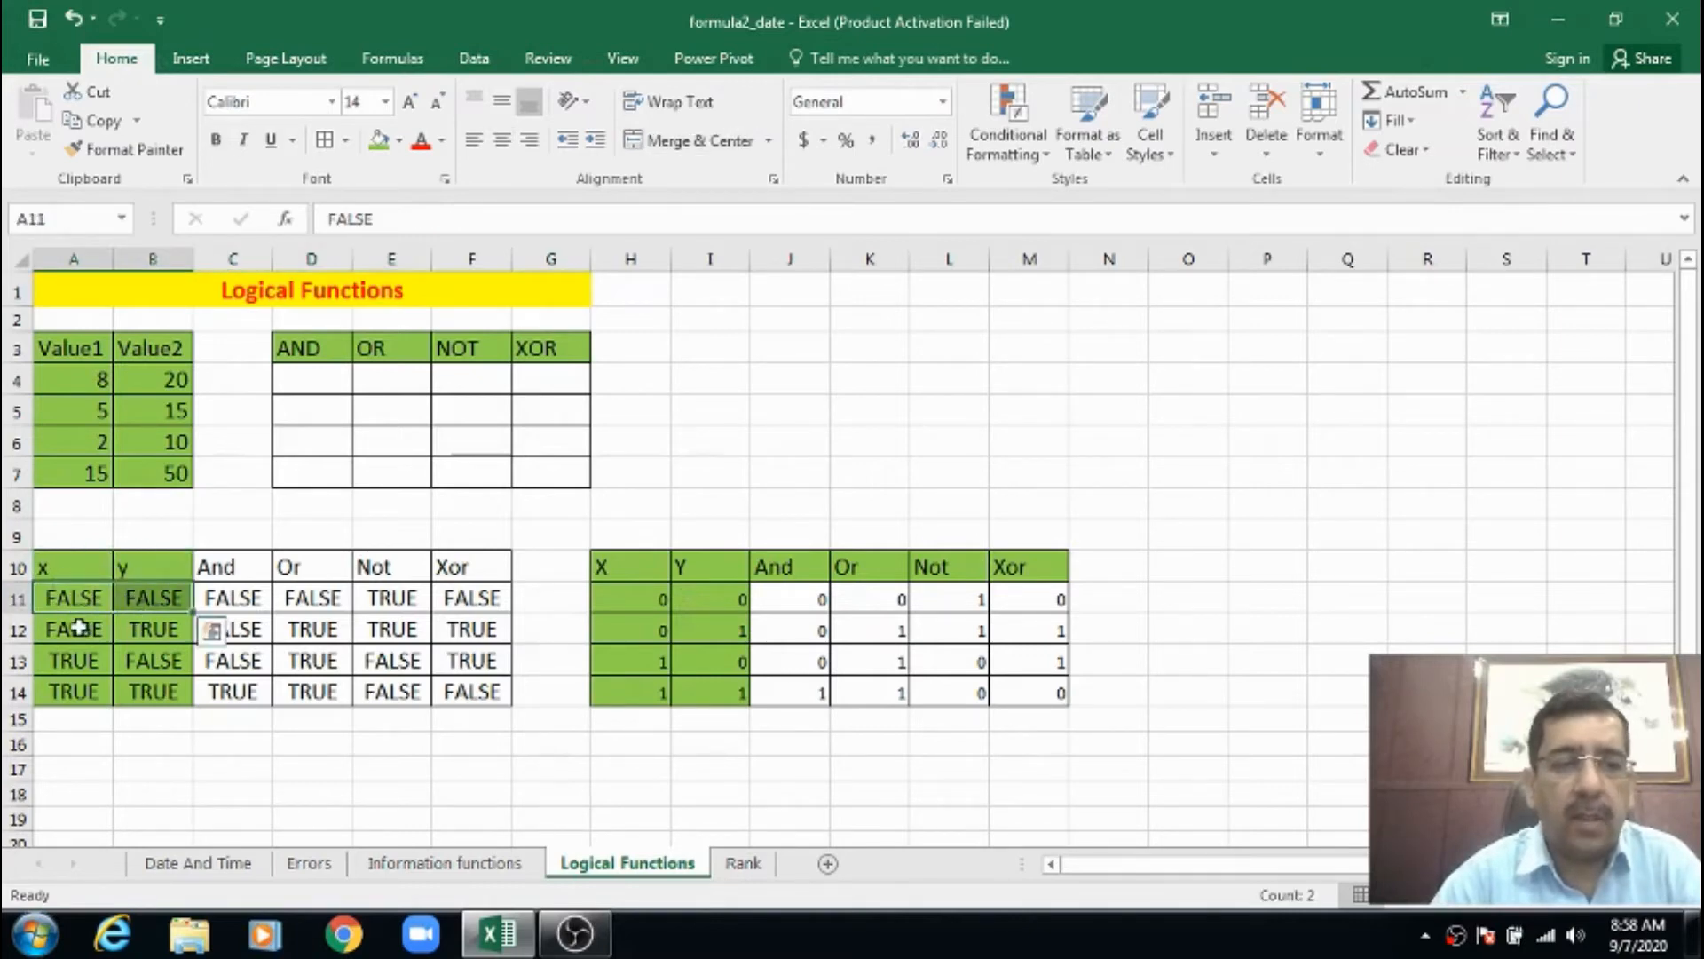
{"action": "left_click", "coordinate": [78, 629]}
{"action": "left_click", "coordinate": [129, 629]}
{"action": "left_click", "coordinate": [76, 660]}
{"action": "left_click", "coordinate": [135, 659]}
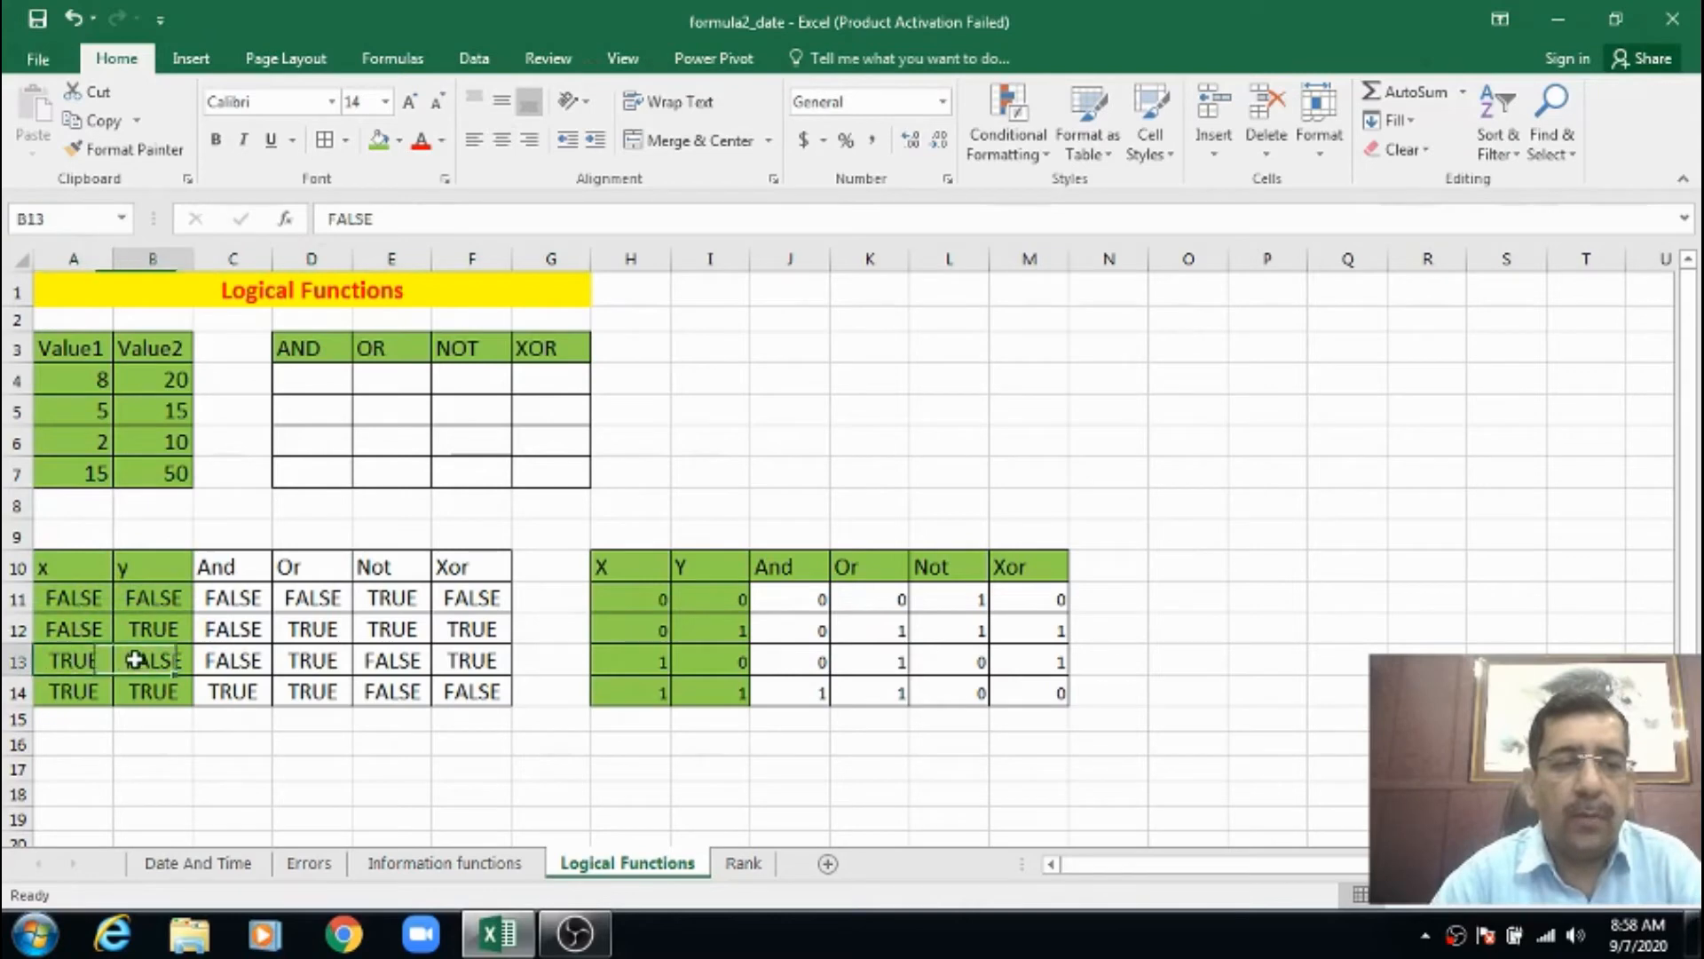
{"action": "left_click", "coordinate": [77, 690]}
{"action": "left_click", "coordinate": [135, 691]}
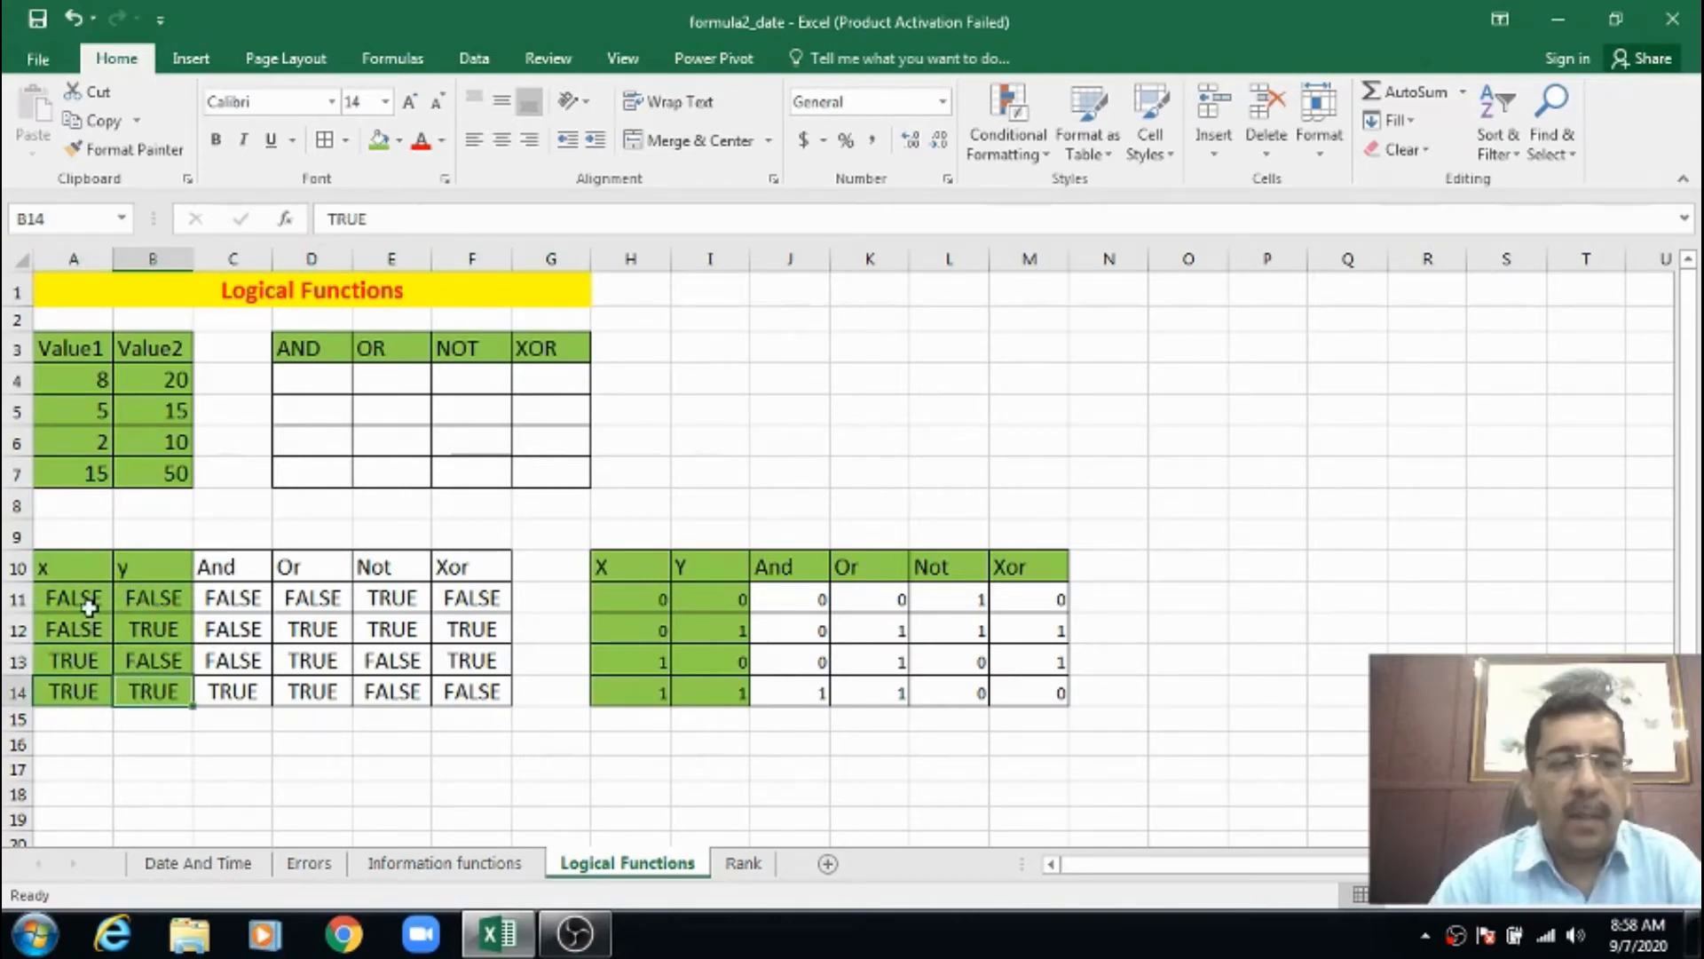
Check the x and y values in A11 and B11 against the And result in C11.
{"action": "left_click_drag", "start_coordinate": [89, 607], "coordinate": [133, 599]}
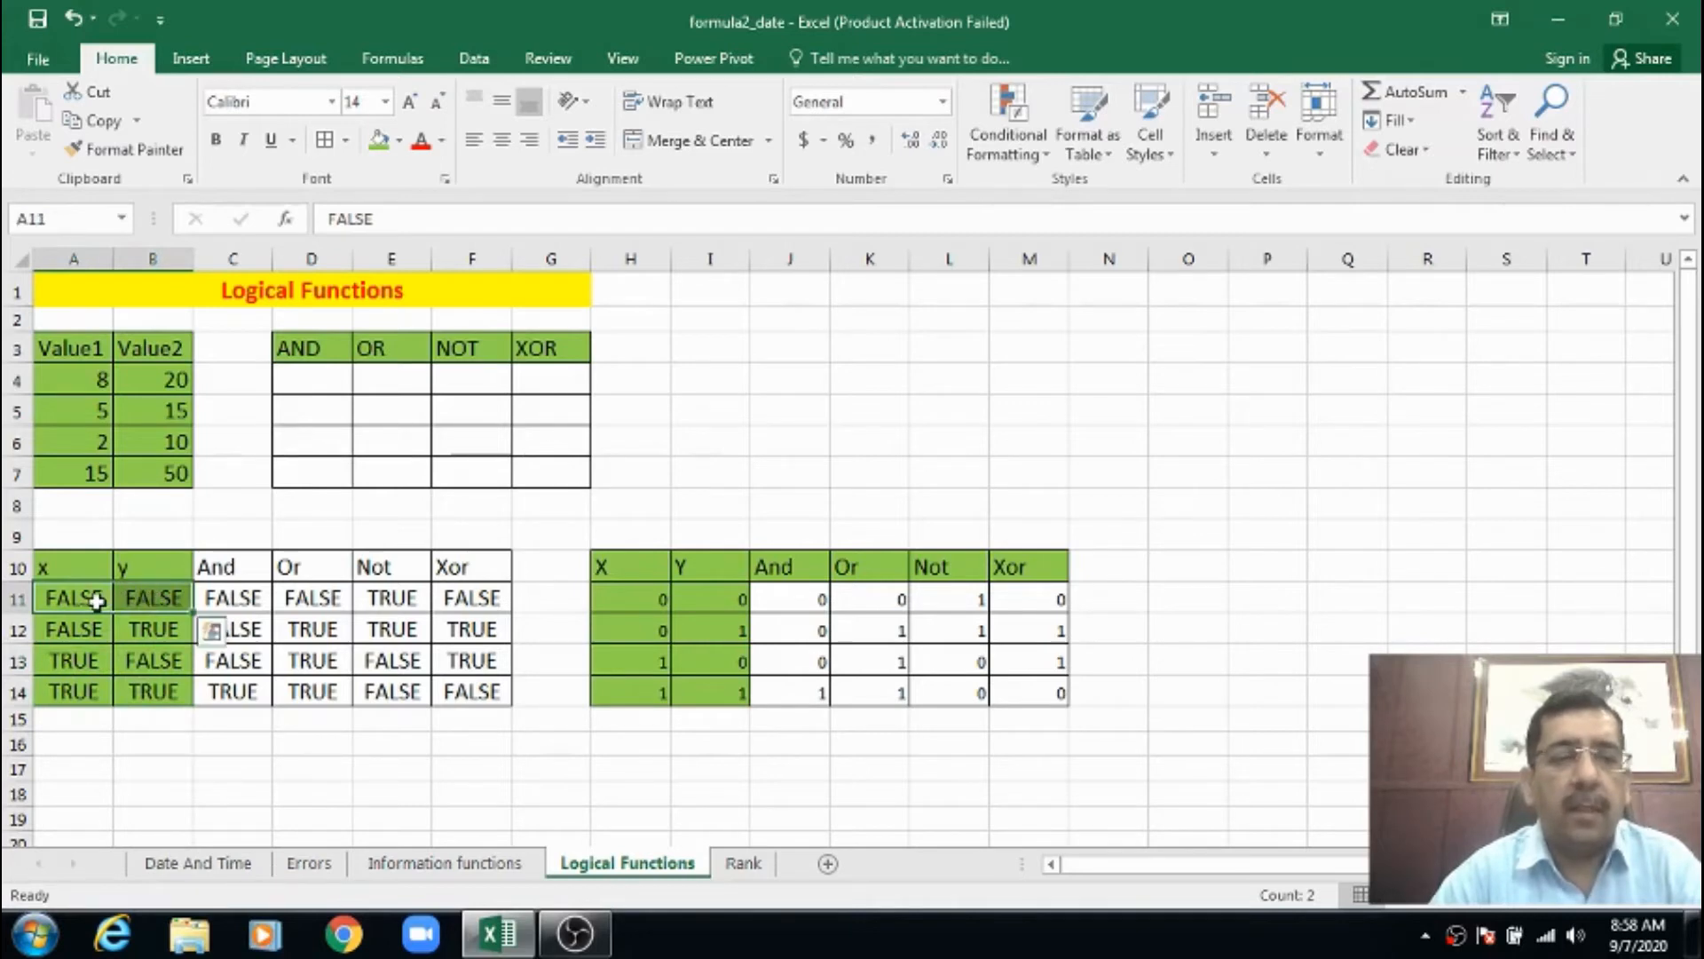
{"action": "left_click", "coordinate": [133, 600]}
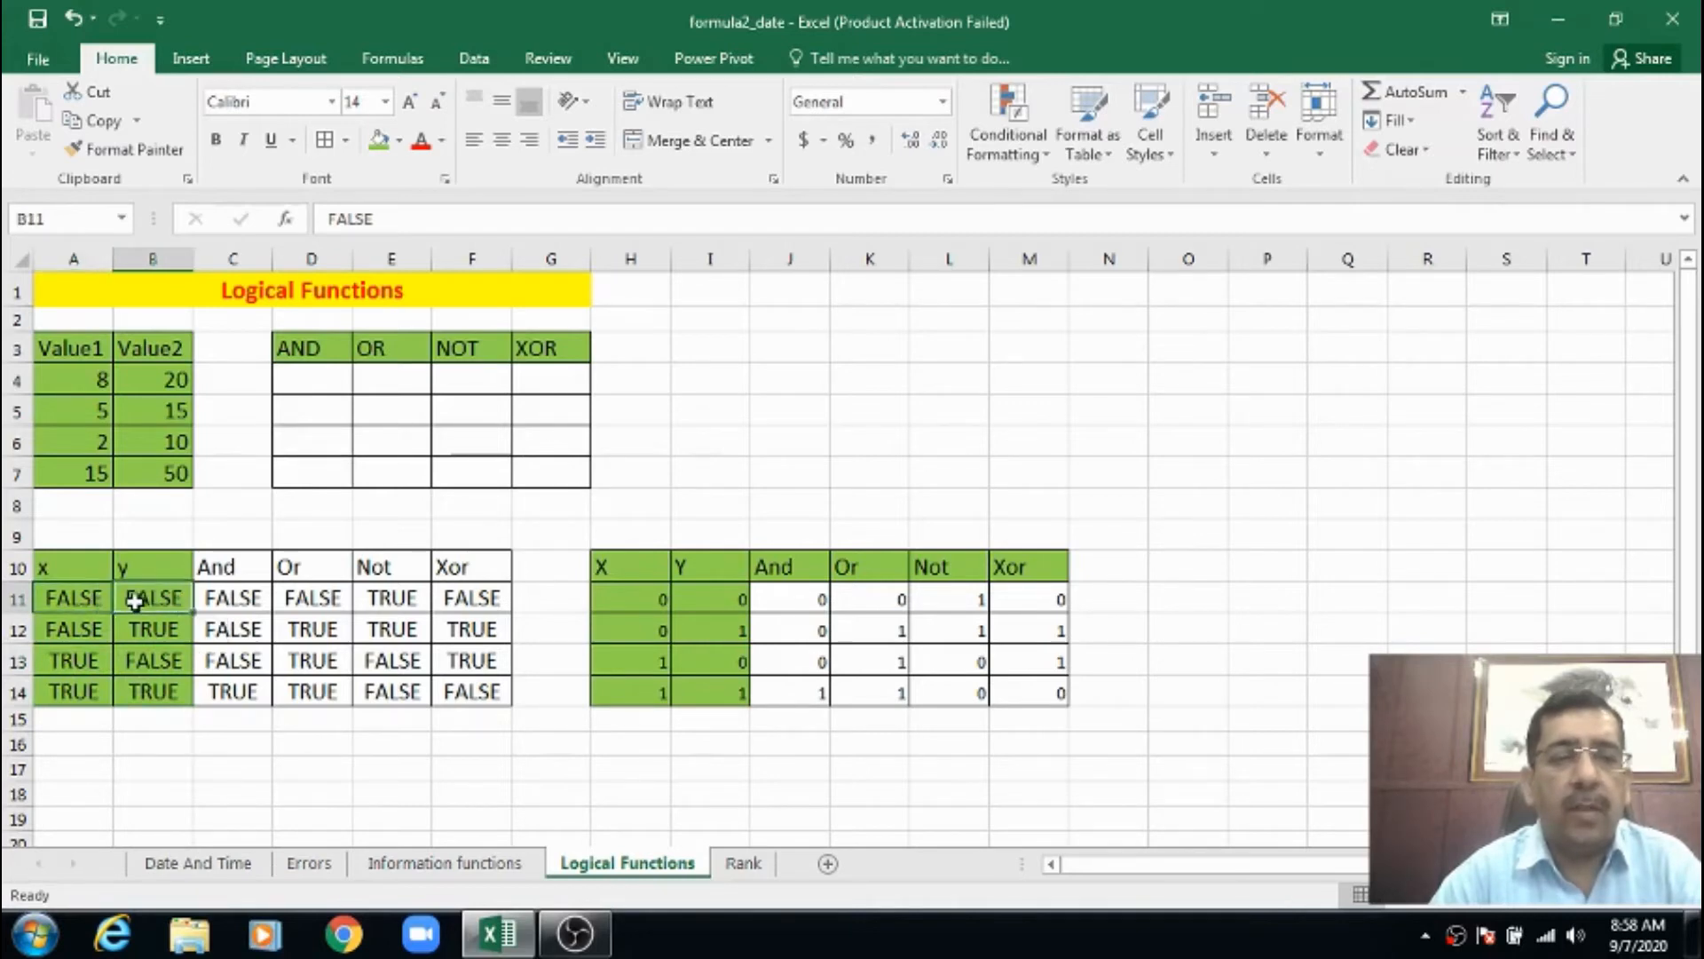
{"action": "left_click", "coordinate": [235, 588]}
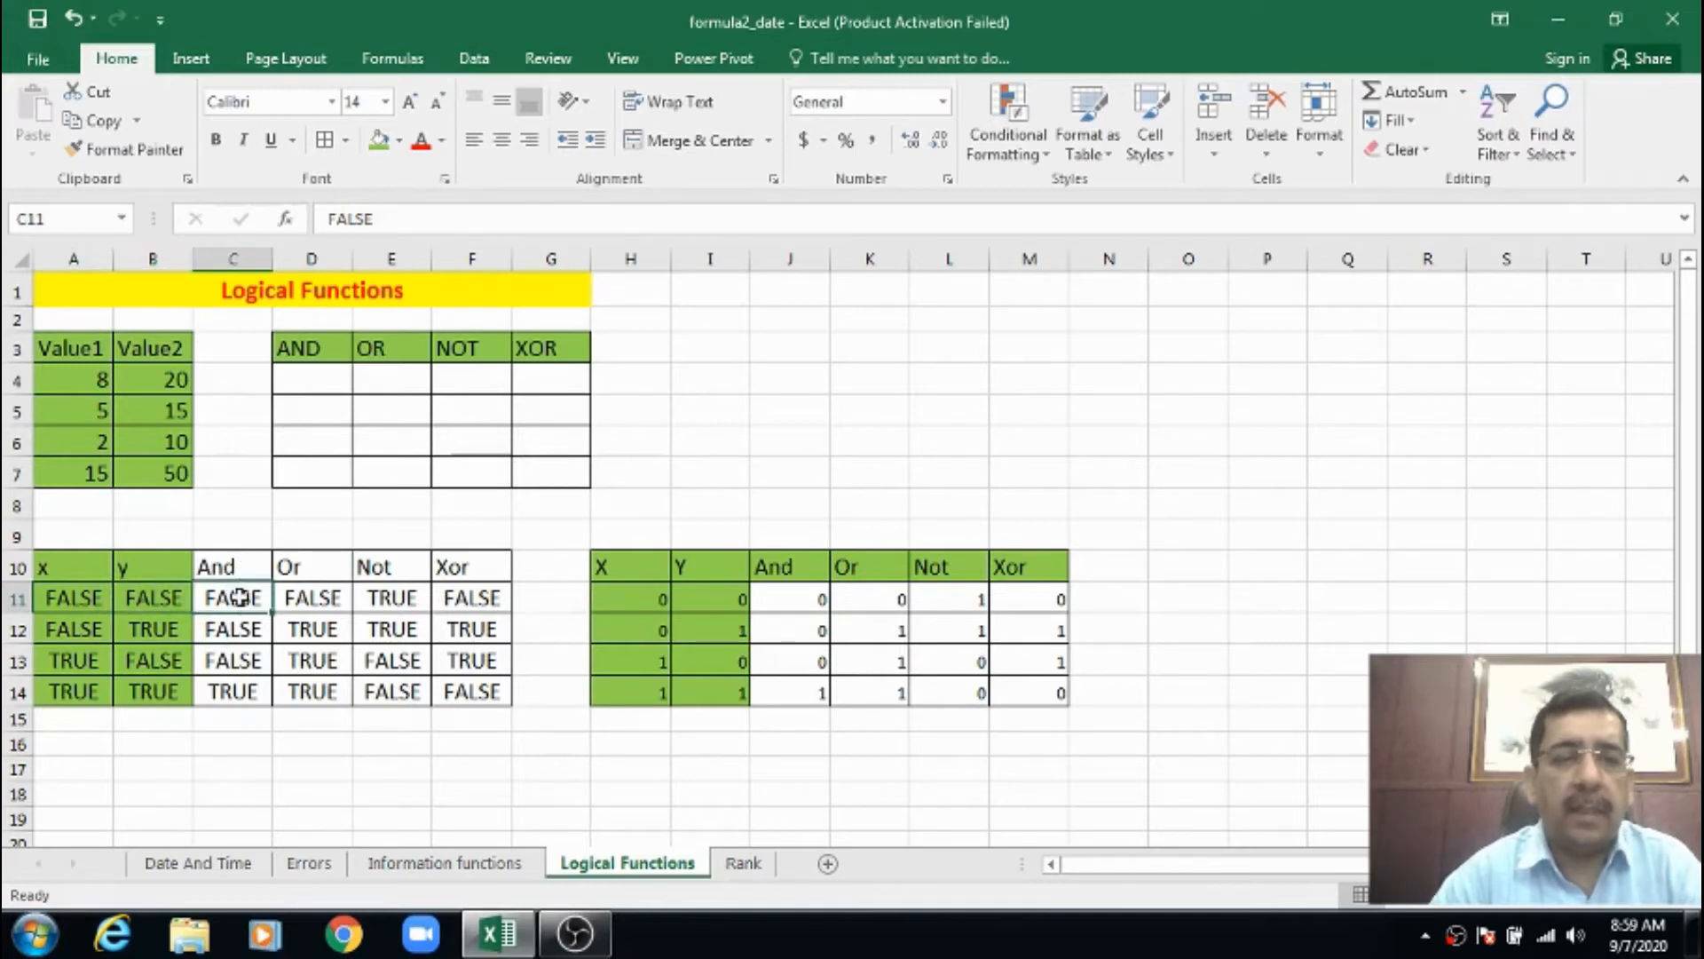
{"action": "left_click_drag", "start_coordinate": [69, 594], "coordinate": [133, 590]}
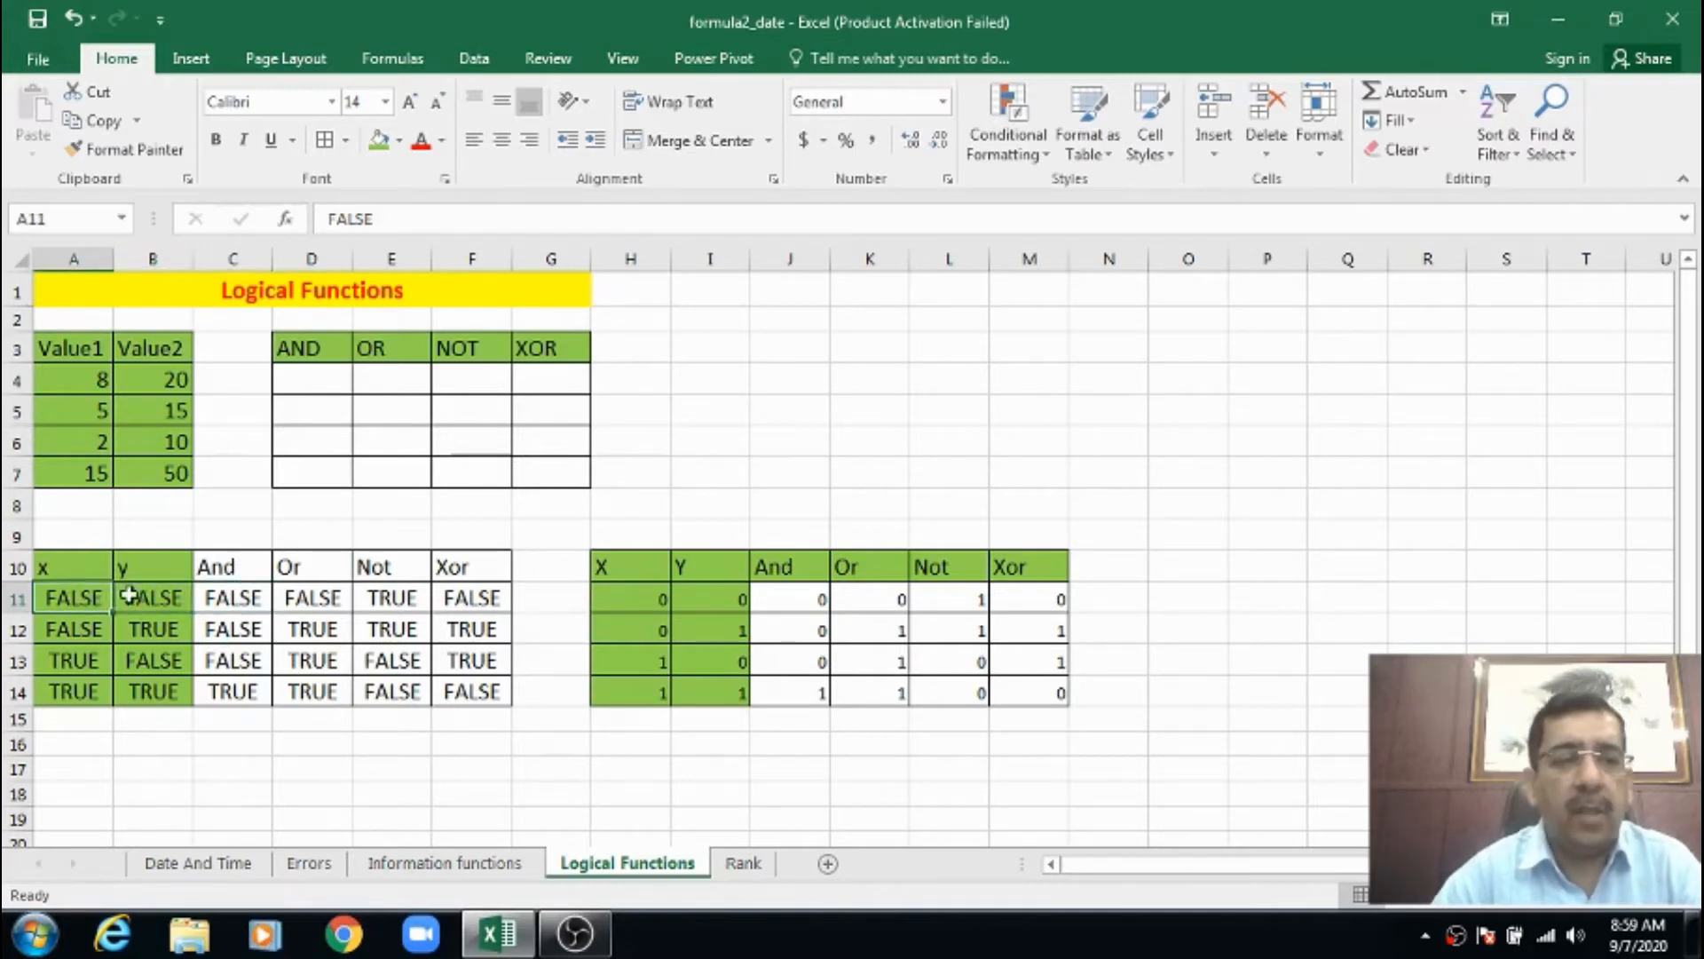
{"action": "left_click", "coordinate": [135, 589]}
{"action": "left_click", "coordinate": [222, 597]}
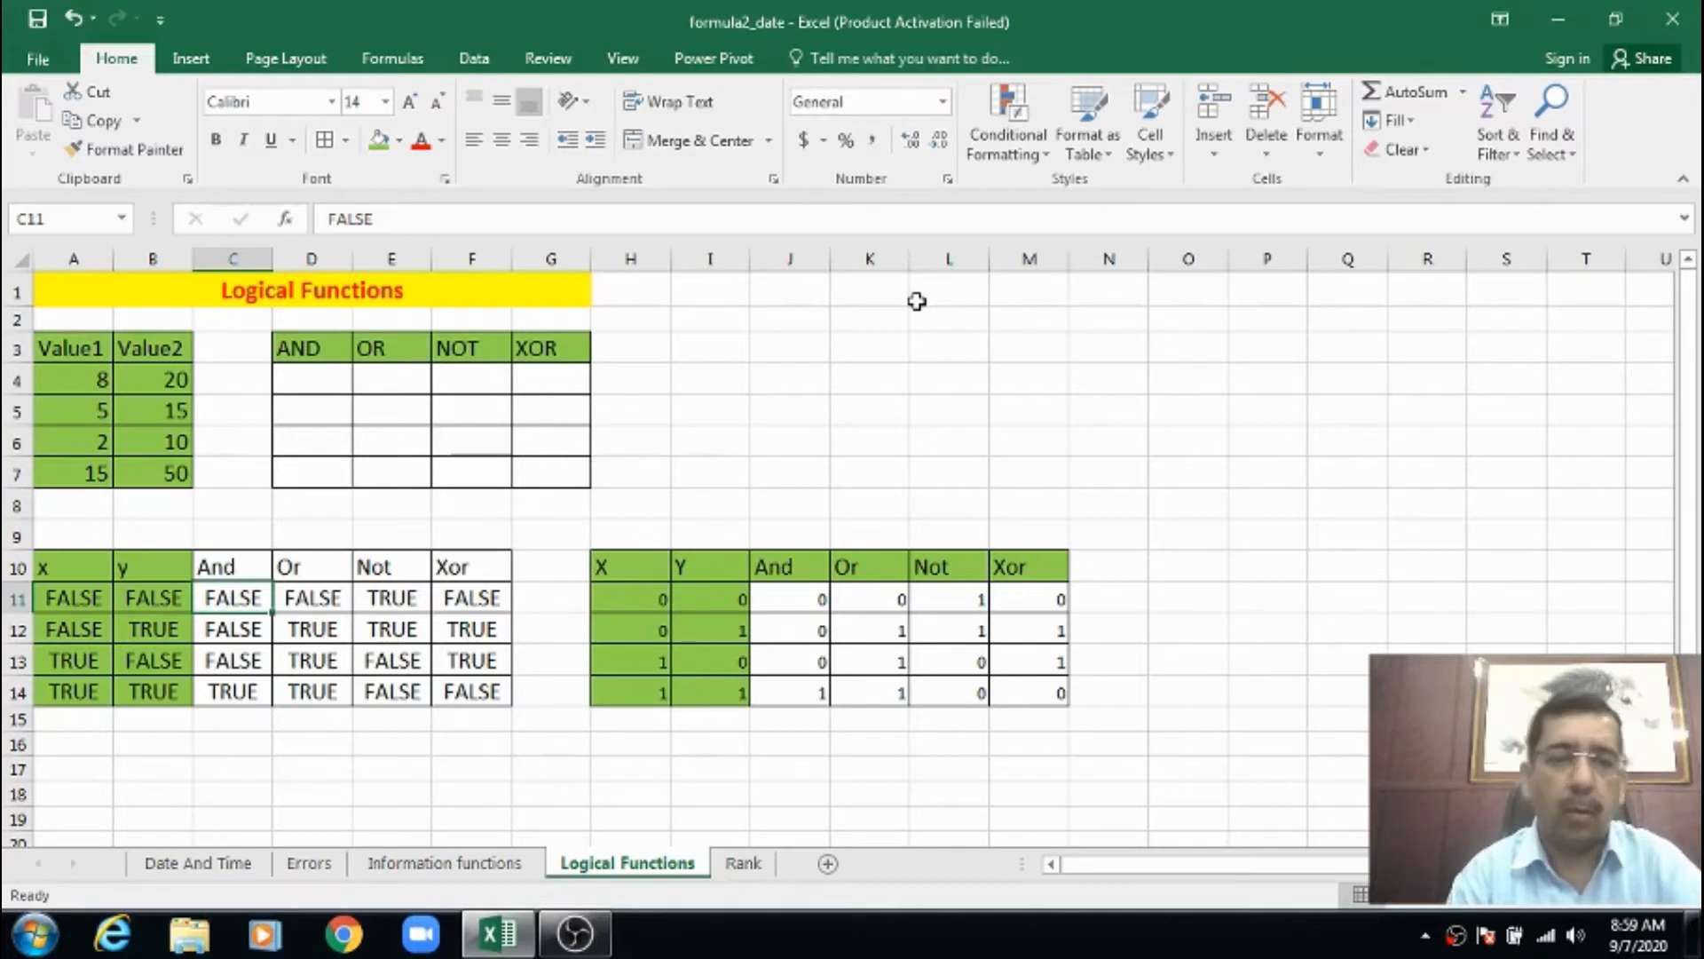
Go back and forth along row 11 between the x, y and And cells to review the first combination.
{"action": "key", "text": "Left"}
{"action": "key", "text": "Left"}
{"action": "key", "text": "Right"}
{"action": "key", "text": "Right"}
{"action": "key", "text": "Left"}
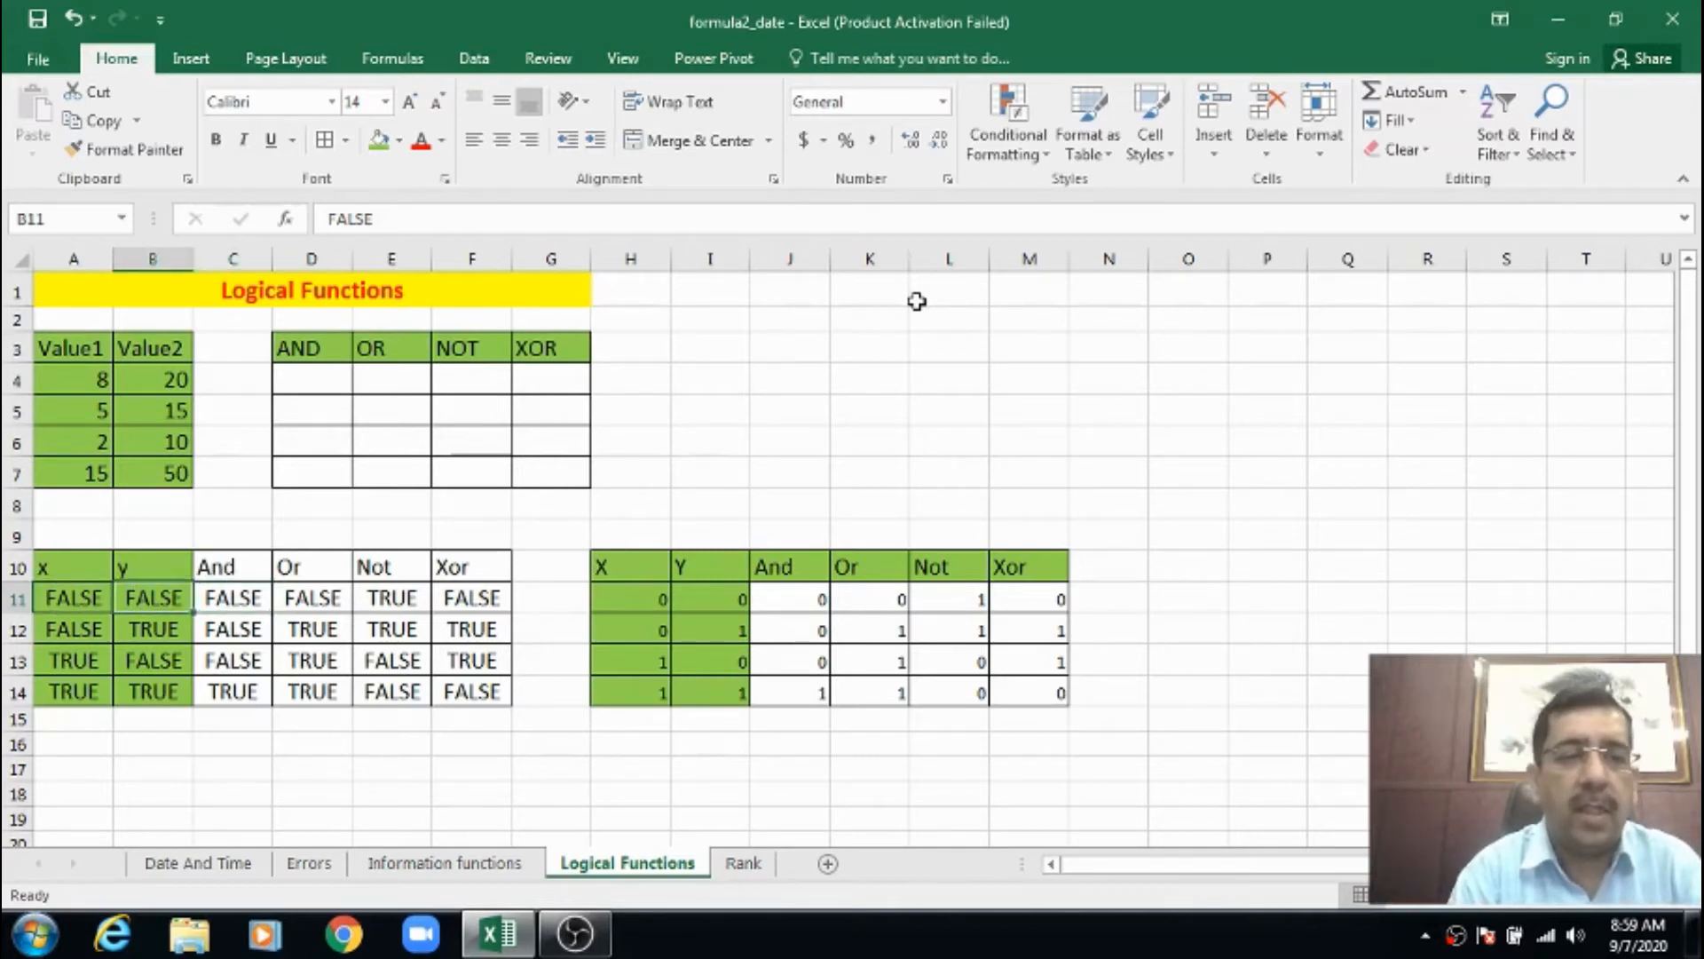
{"action": "key", "text": "Right"}
{"action": "key", "text": "Left"}
{"action": "key", "text": "Left"}
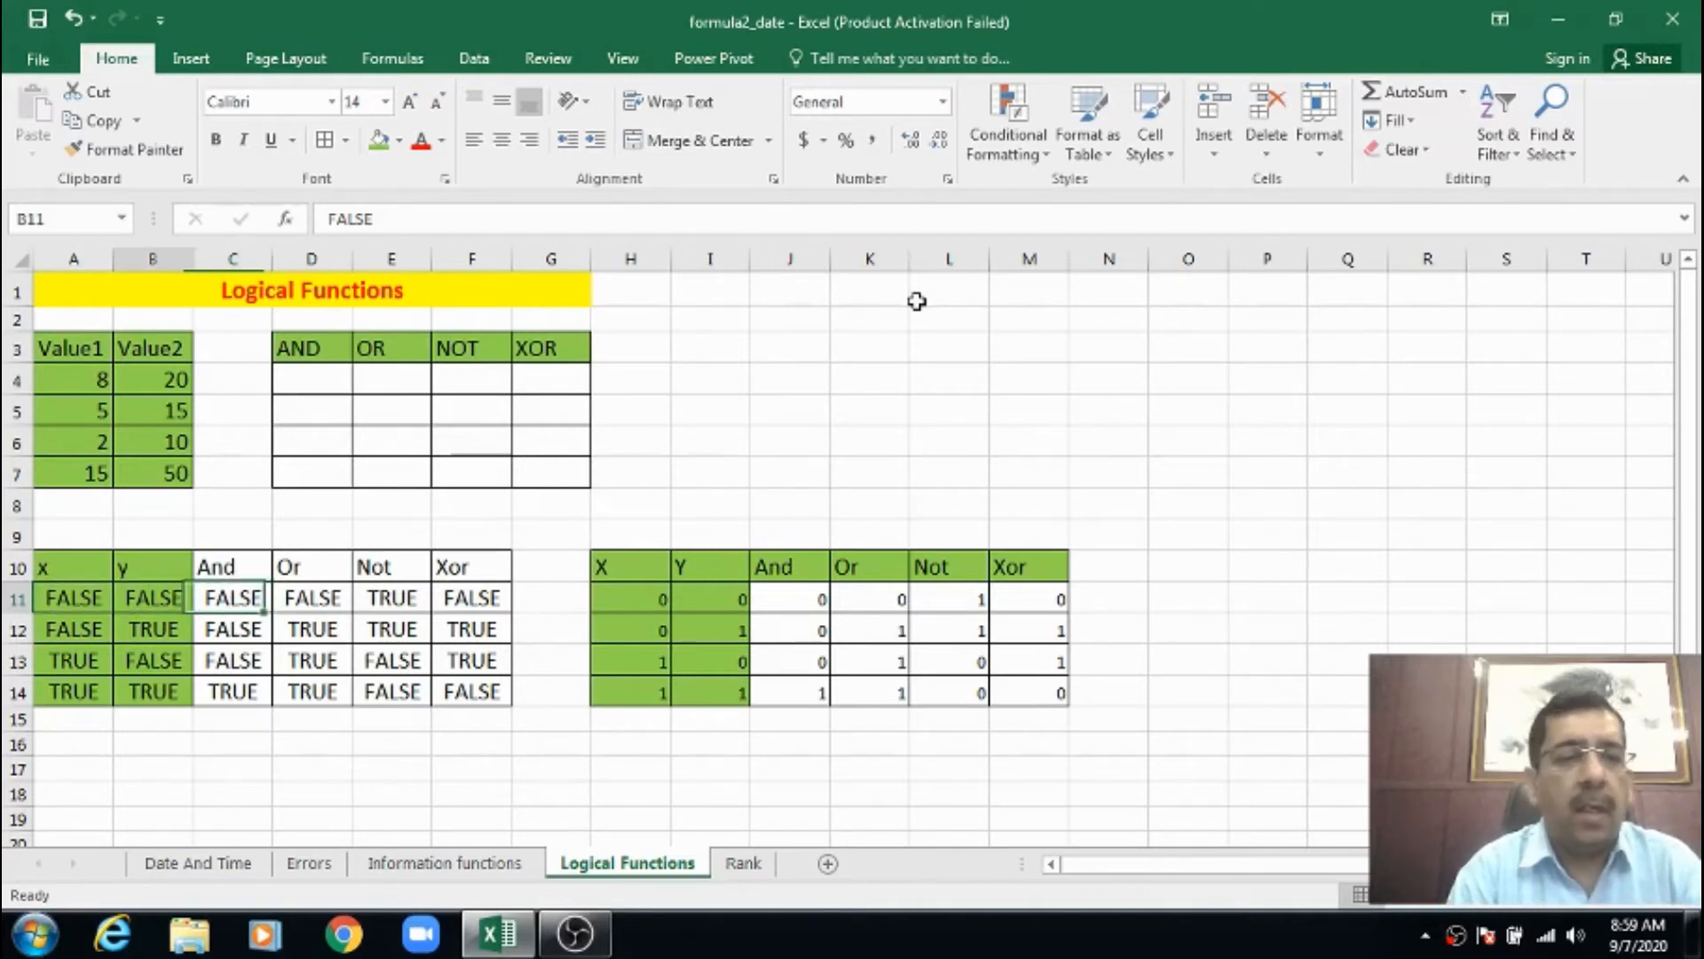
{"action": "key", "text": "Right"}
{"action": "key", "text": "Right"}
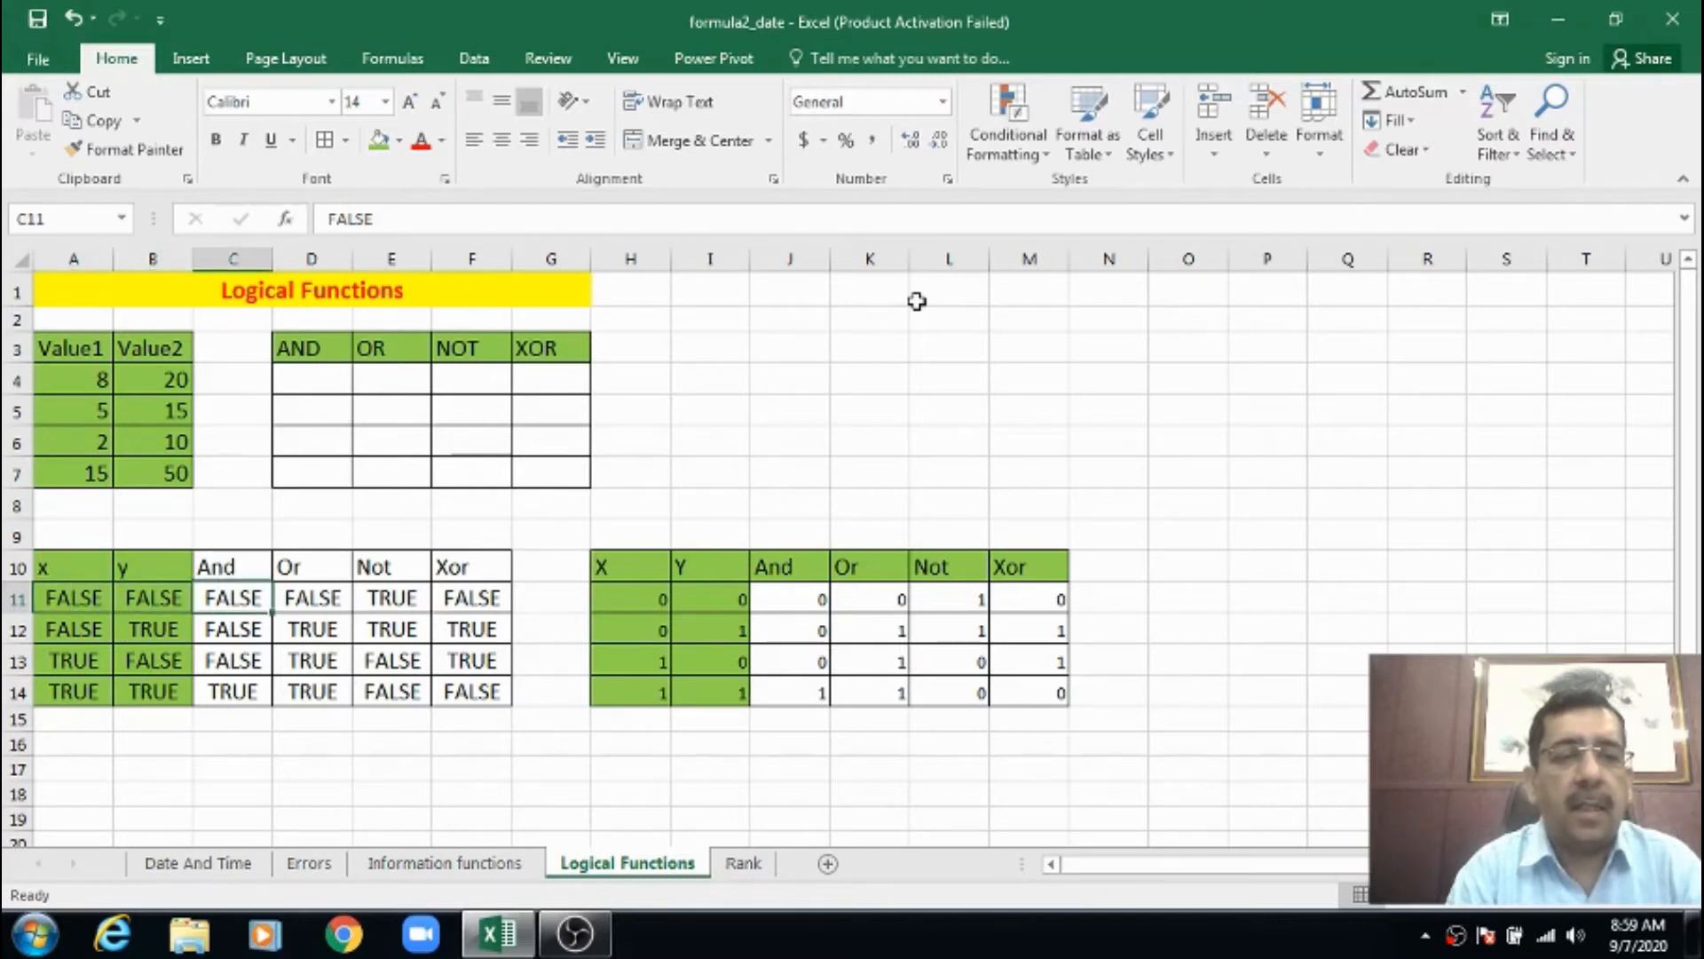
Compare the x and y values in A12 and B12 with the And result in C12.
{"action": "key", "text": "Down"}
{"action": "key", "text": "Left"}
{"action": "key", "text": "Left"}
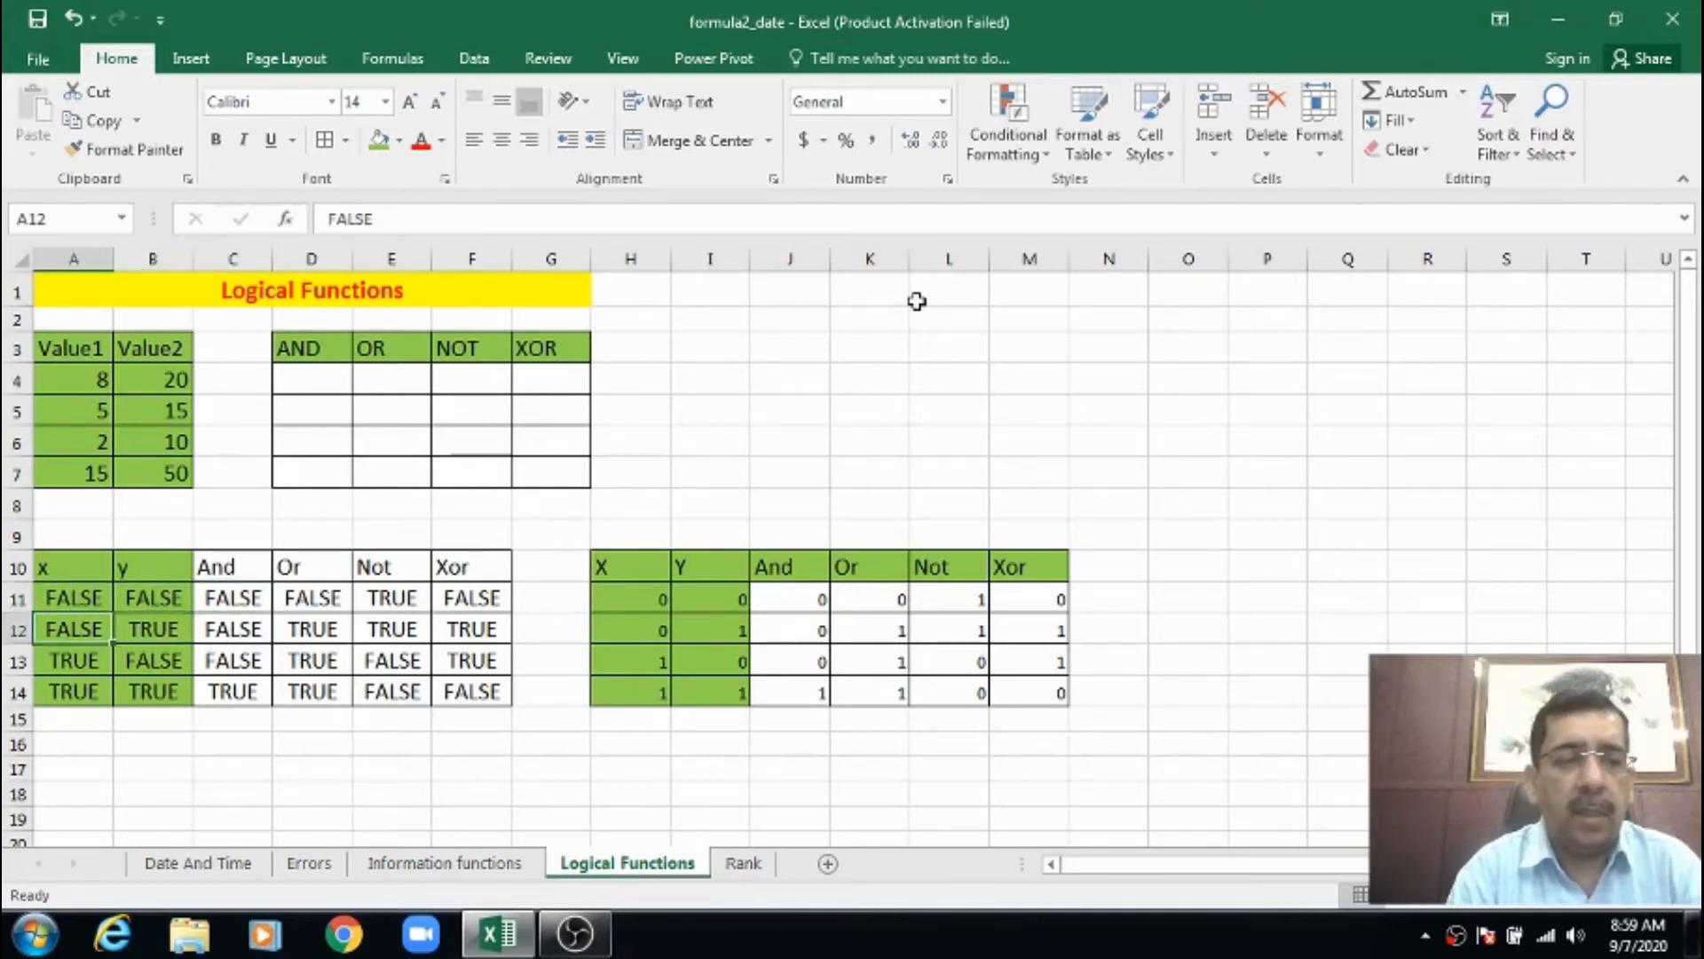
{"action": "key", "text": "Right"}
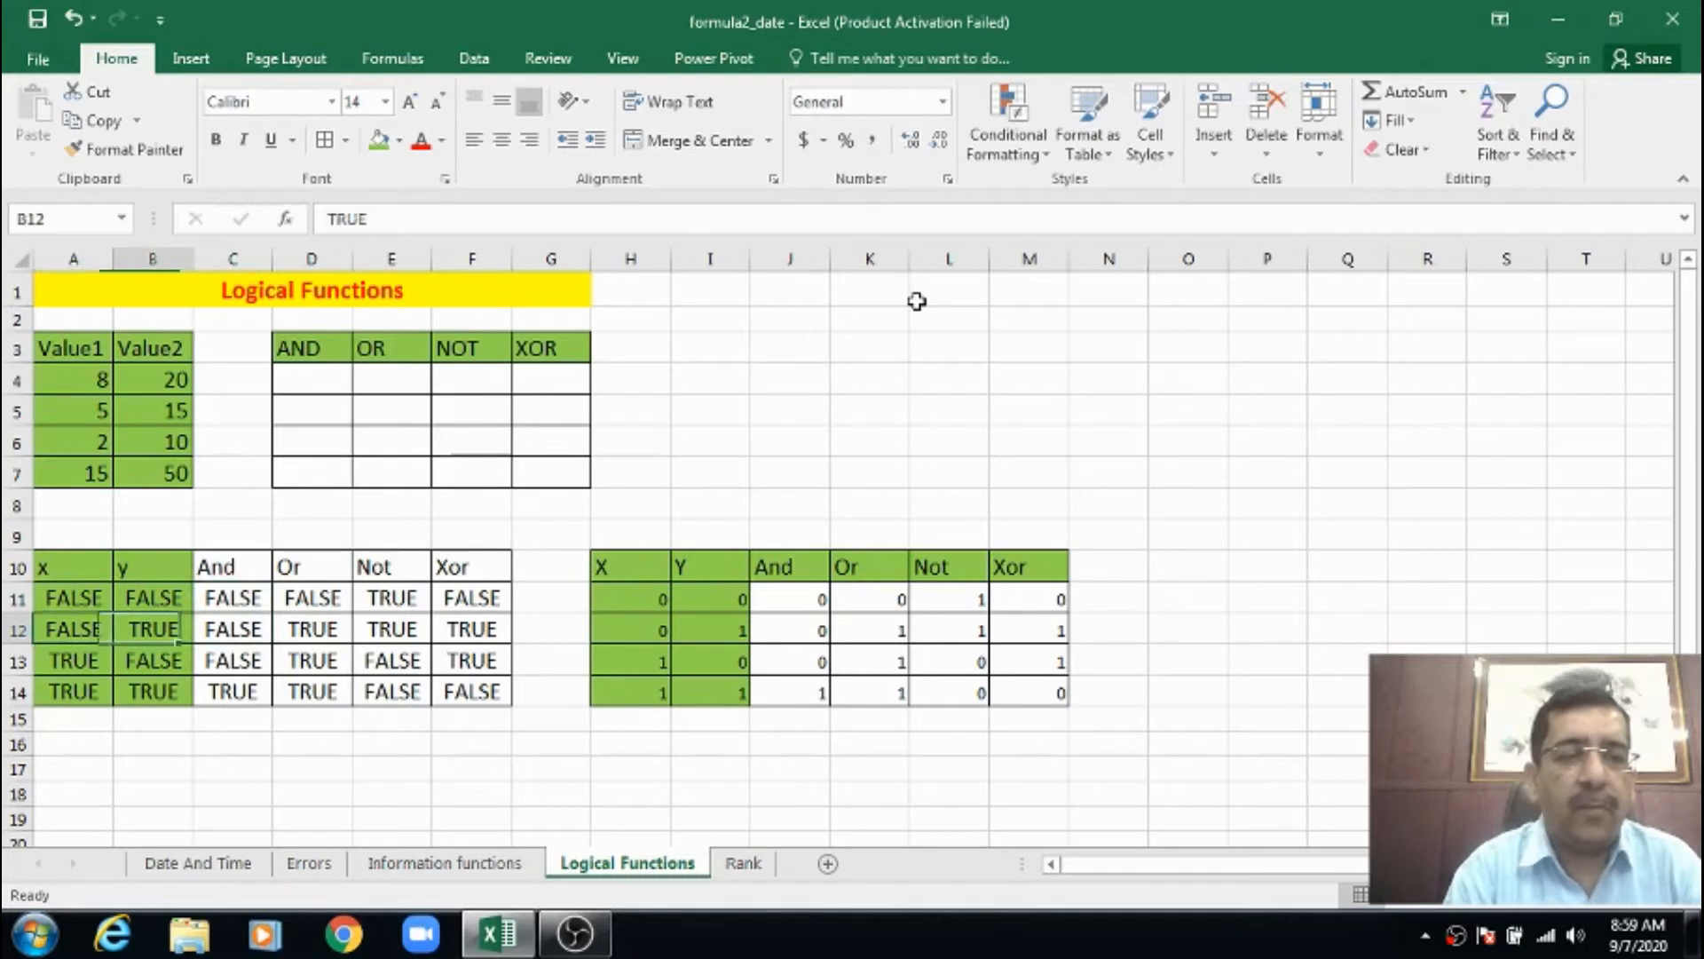
{"action": "key", "text": "Left"}
{"action": "key", "text": "Right"}
{"action": "key", "text": "Left"}
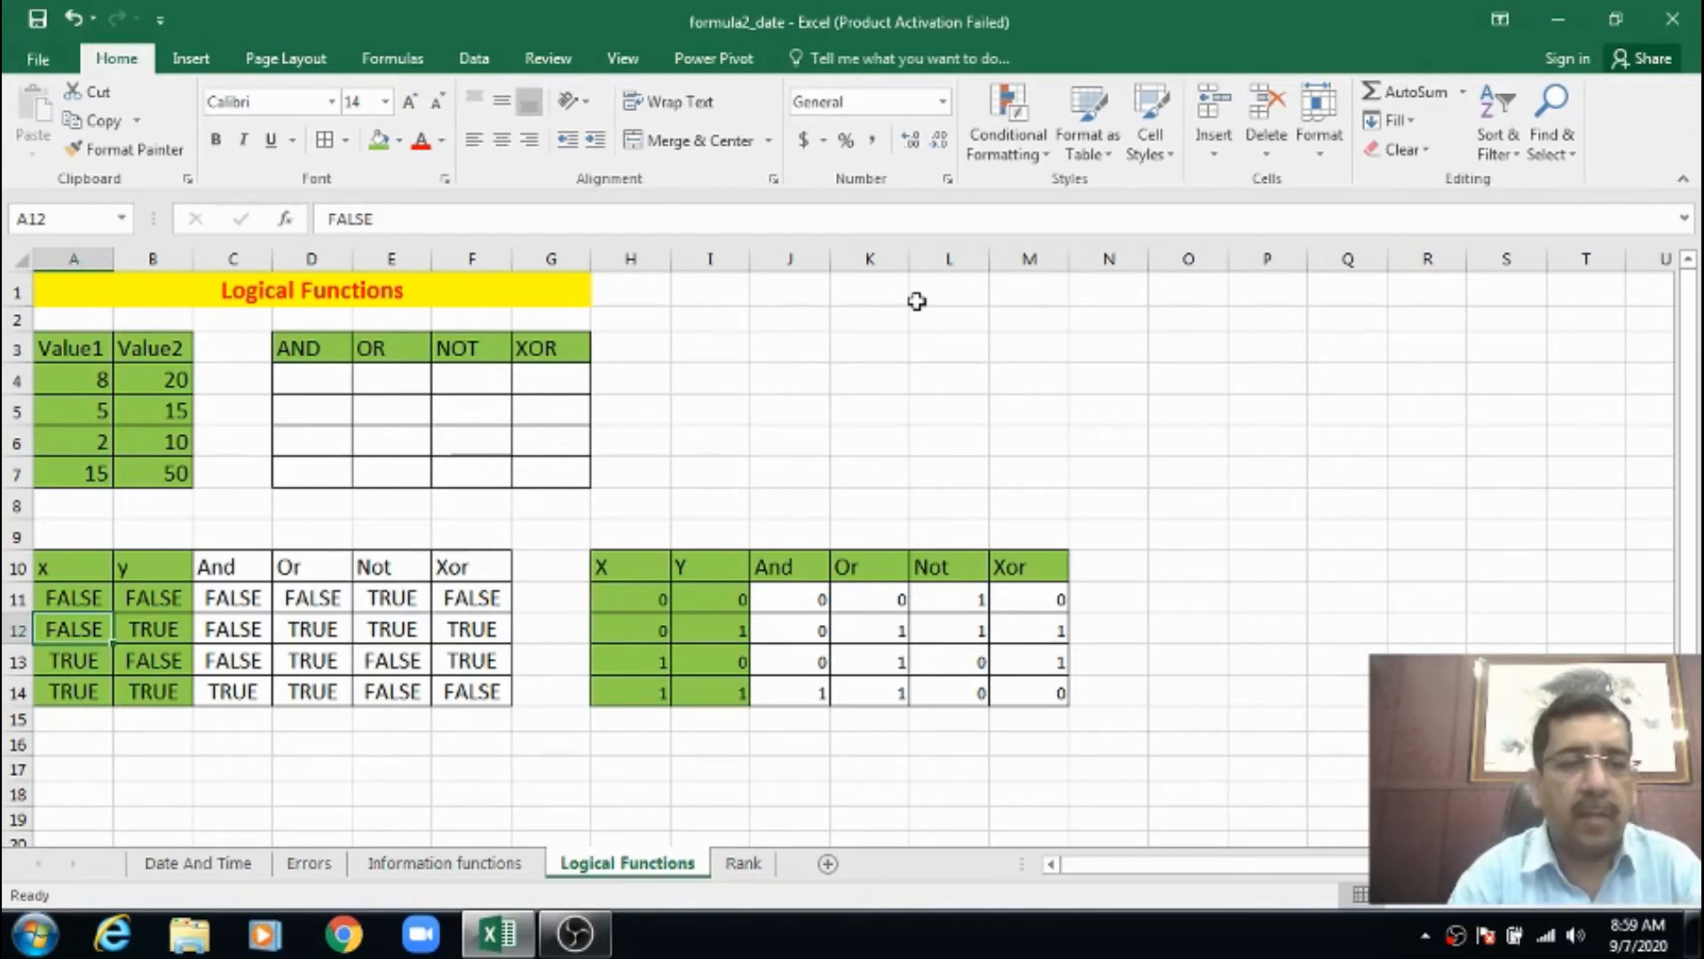
{"action": "key", "text": "Right"}
{"action": "key", "text": "Left"}
{"action": "key", "text": "Right"}
{"action": "key", "text": "Left"}
{"action": "key", "text": "Right"}
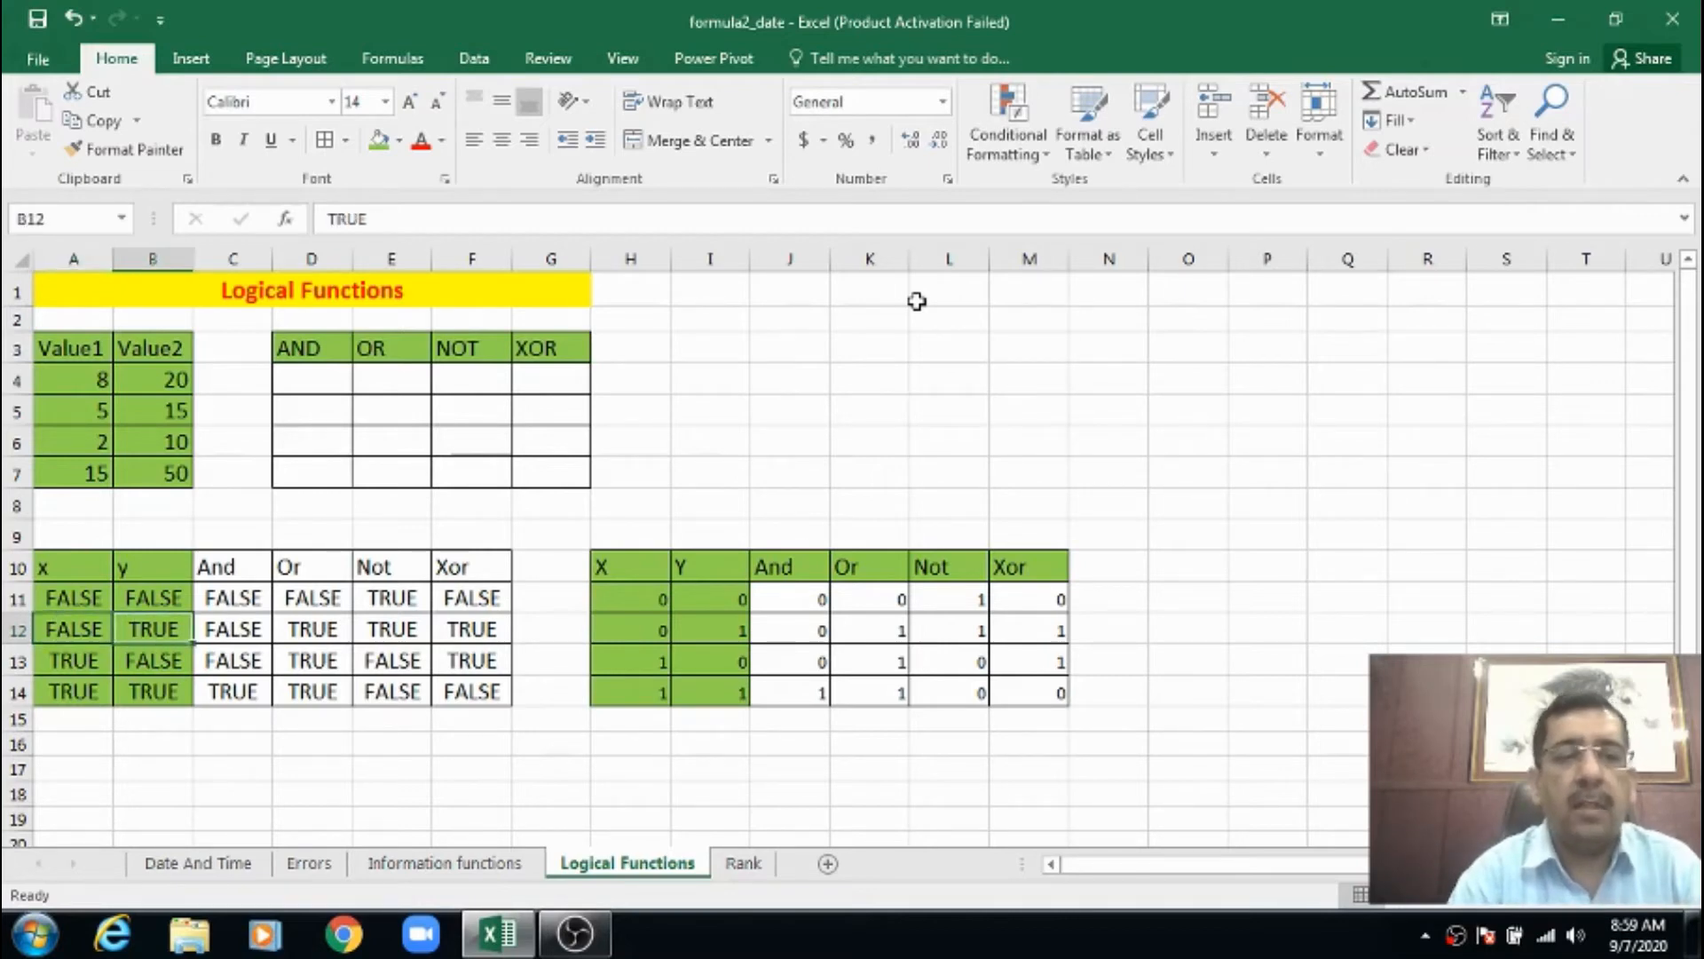
{"action": "key", "text": "Right"}
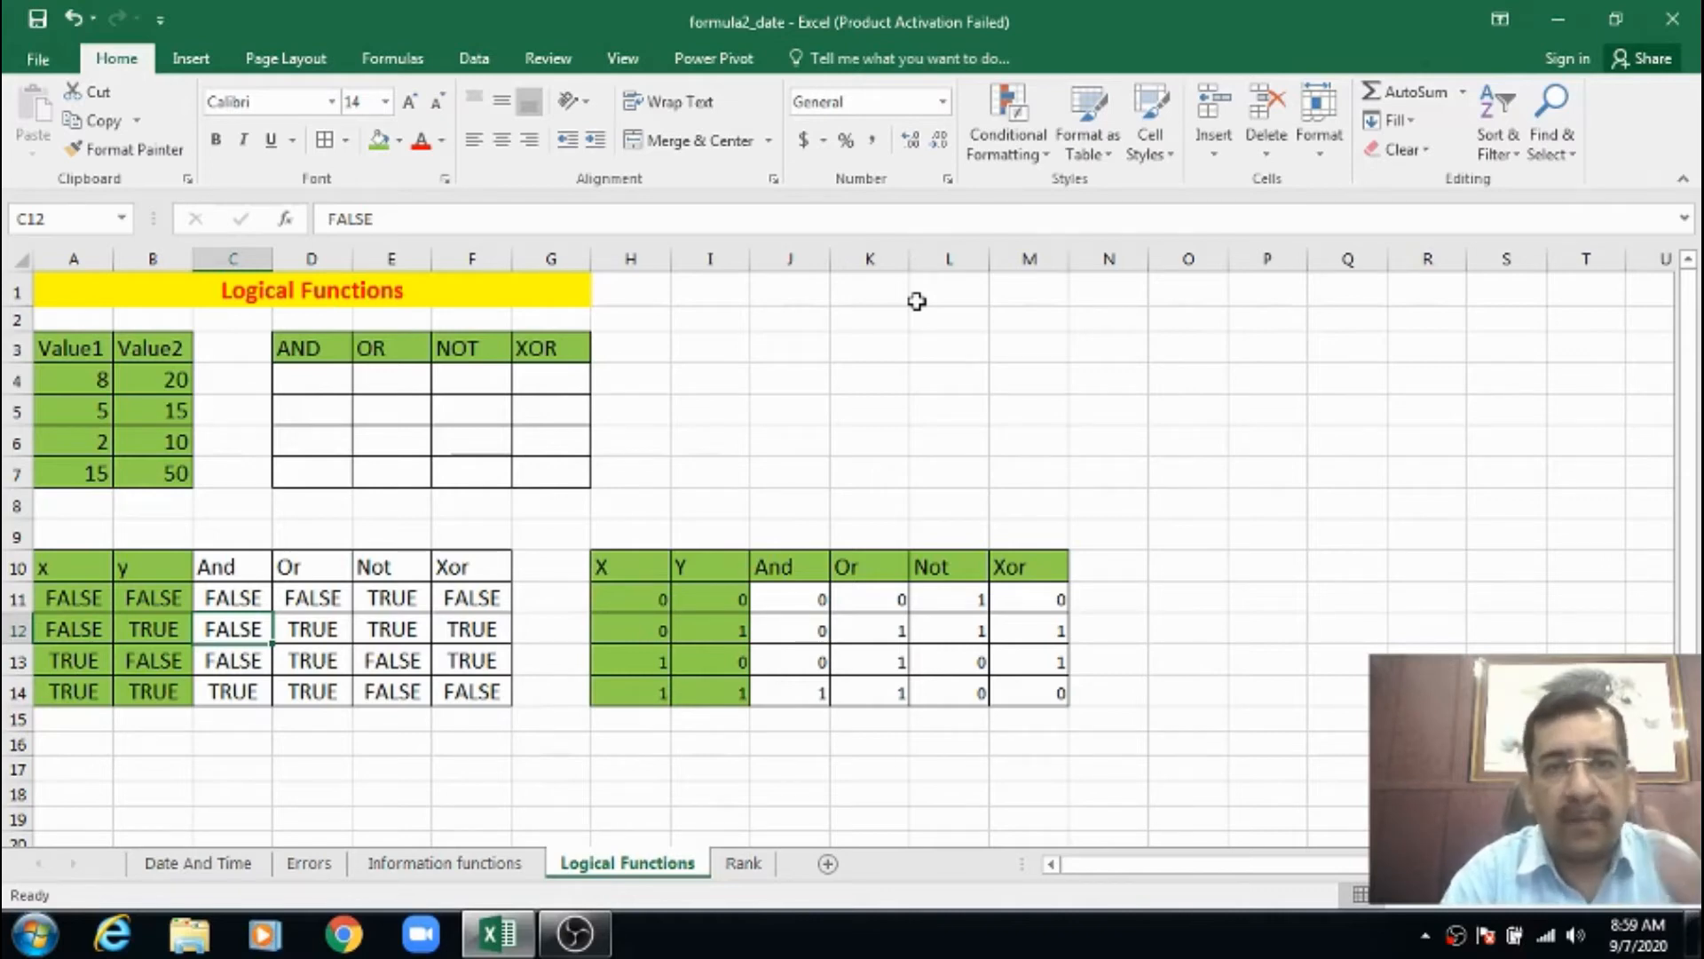
Return to the x value in row 12 and go down the x column to A14.
{"action": "key", "text": "Left"}
{"action": "key", "text": "Left"}
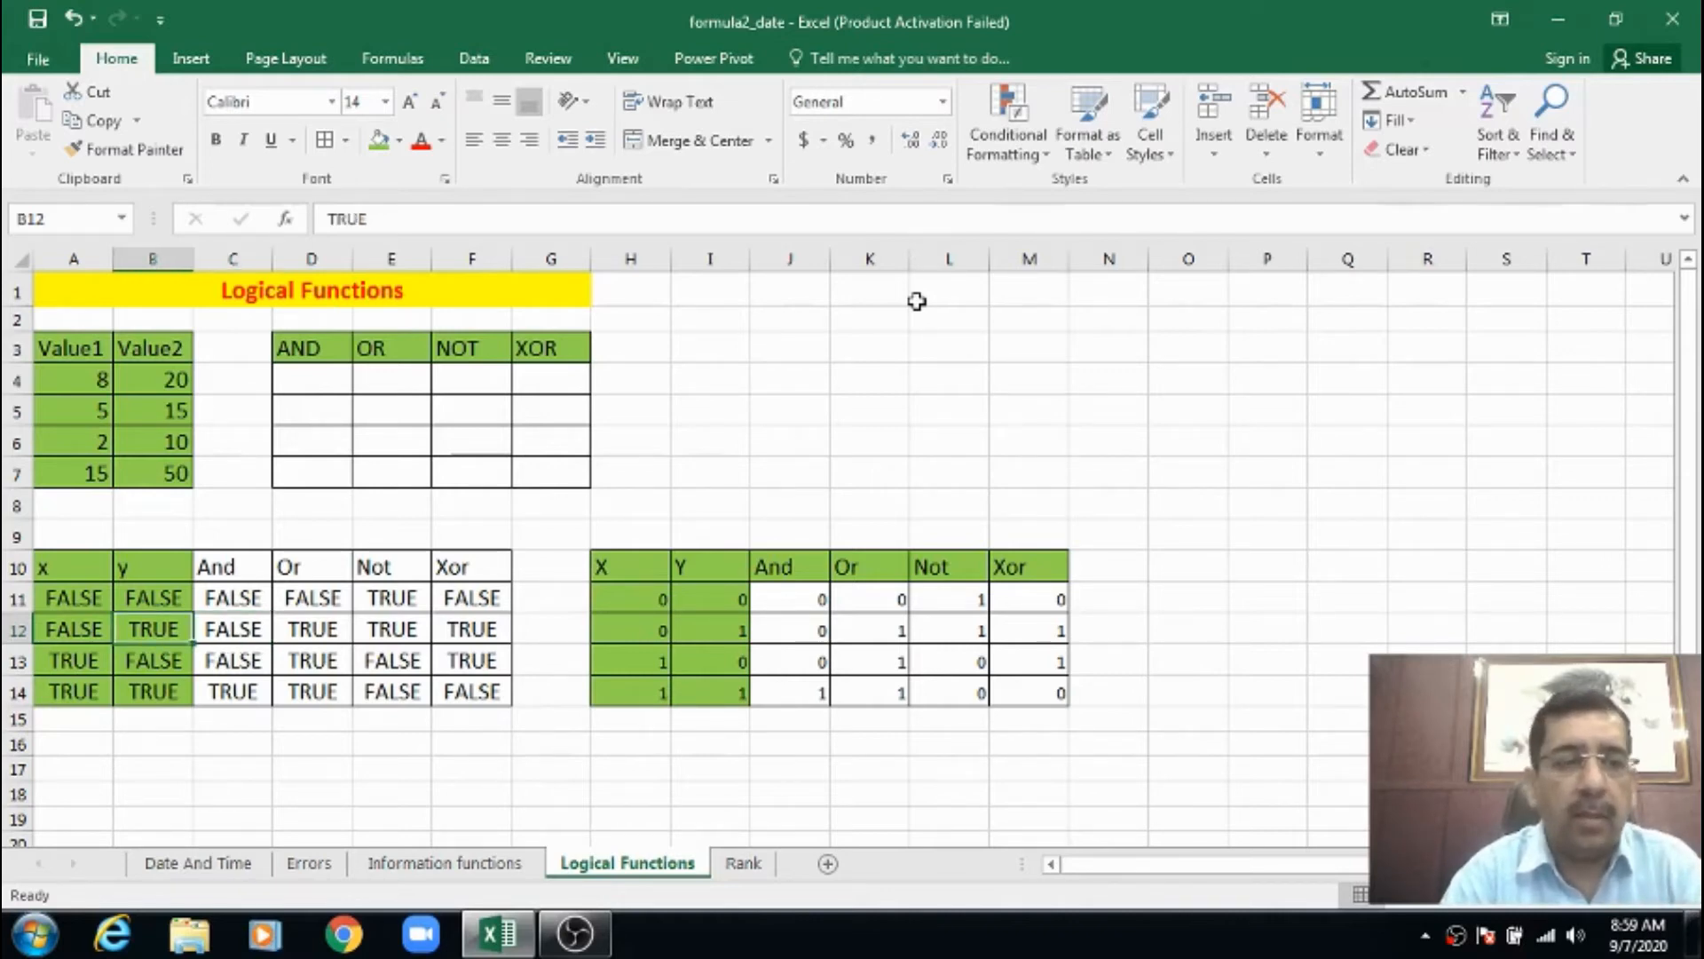
{"action": "key", "text": "Down"}
{"action": "key", "text": "Down"}
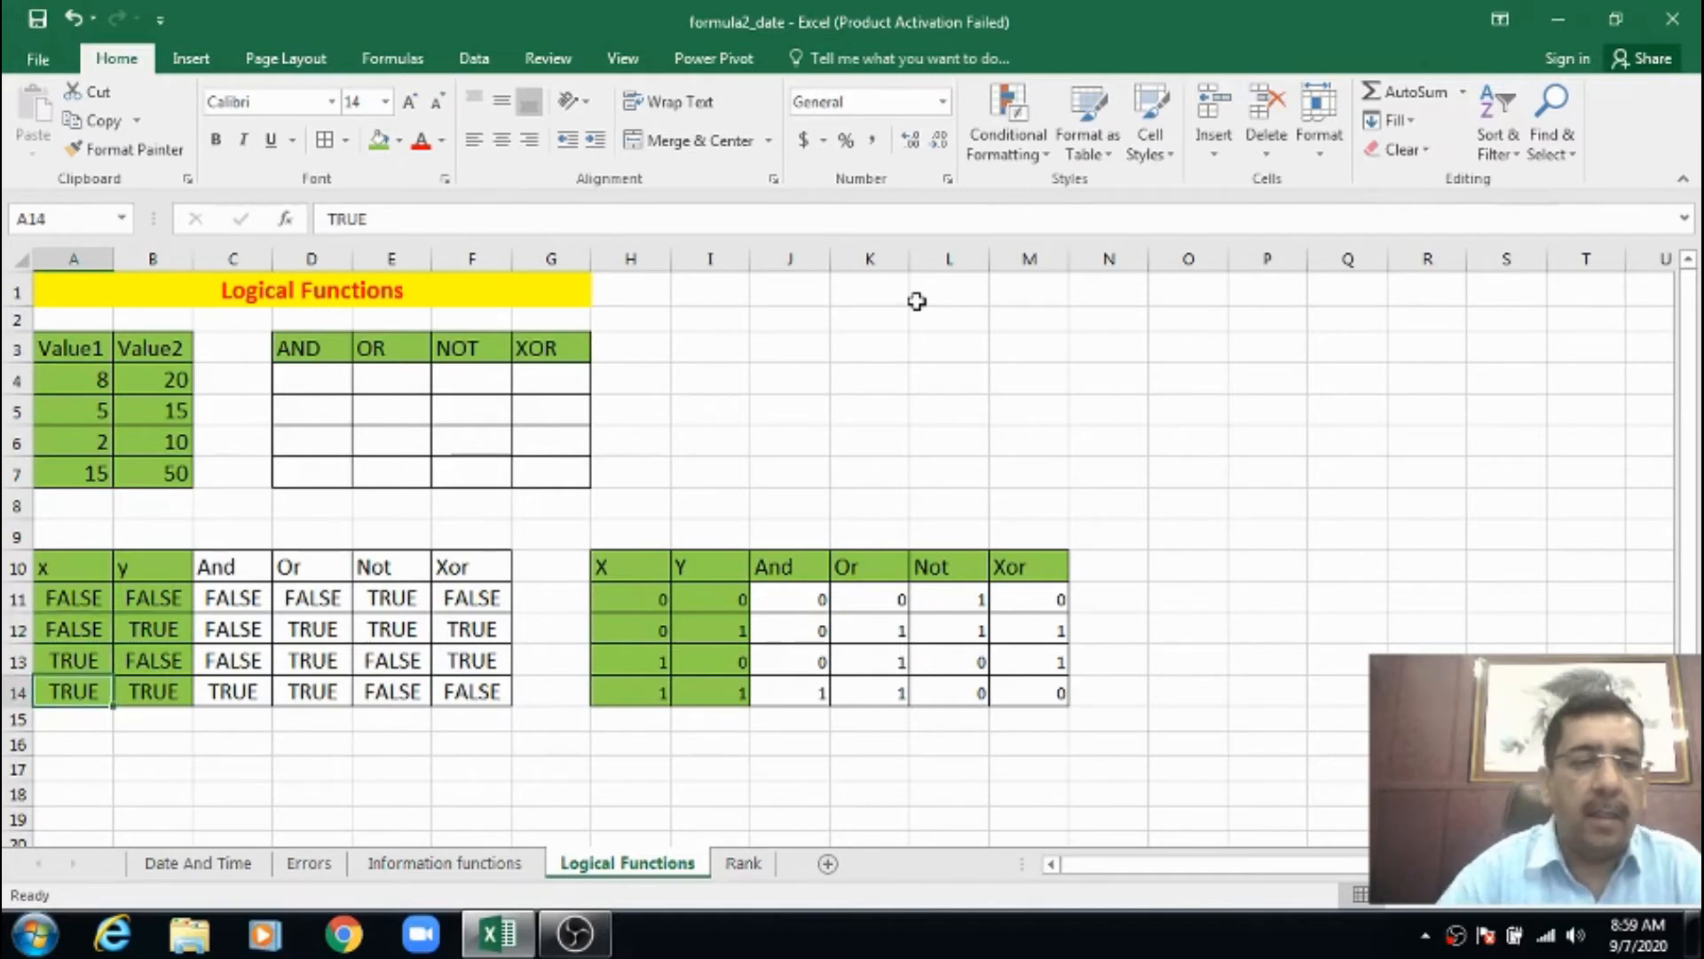
Go through truth table rows 11 to 14, comparing each x and y pair with its And result.
{"action": "left_click", "coordinate": [89, 596]}
{"action": "left_click", "coordinate": [147, 595]}
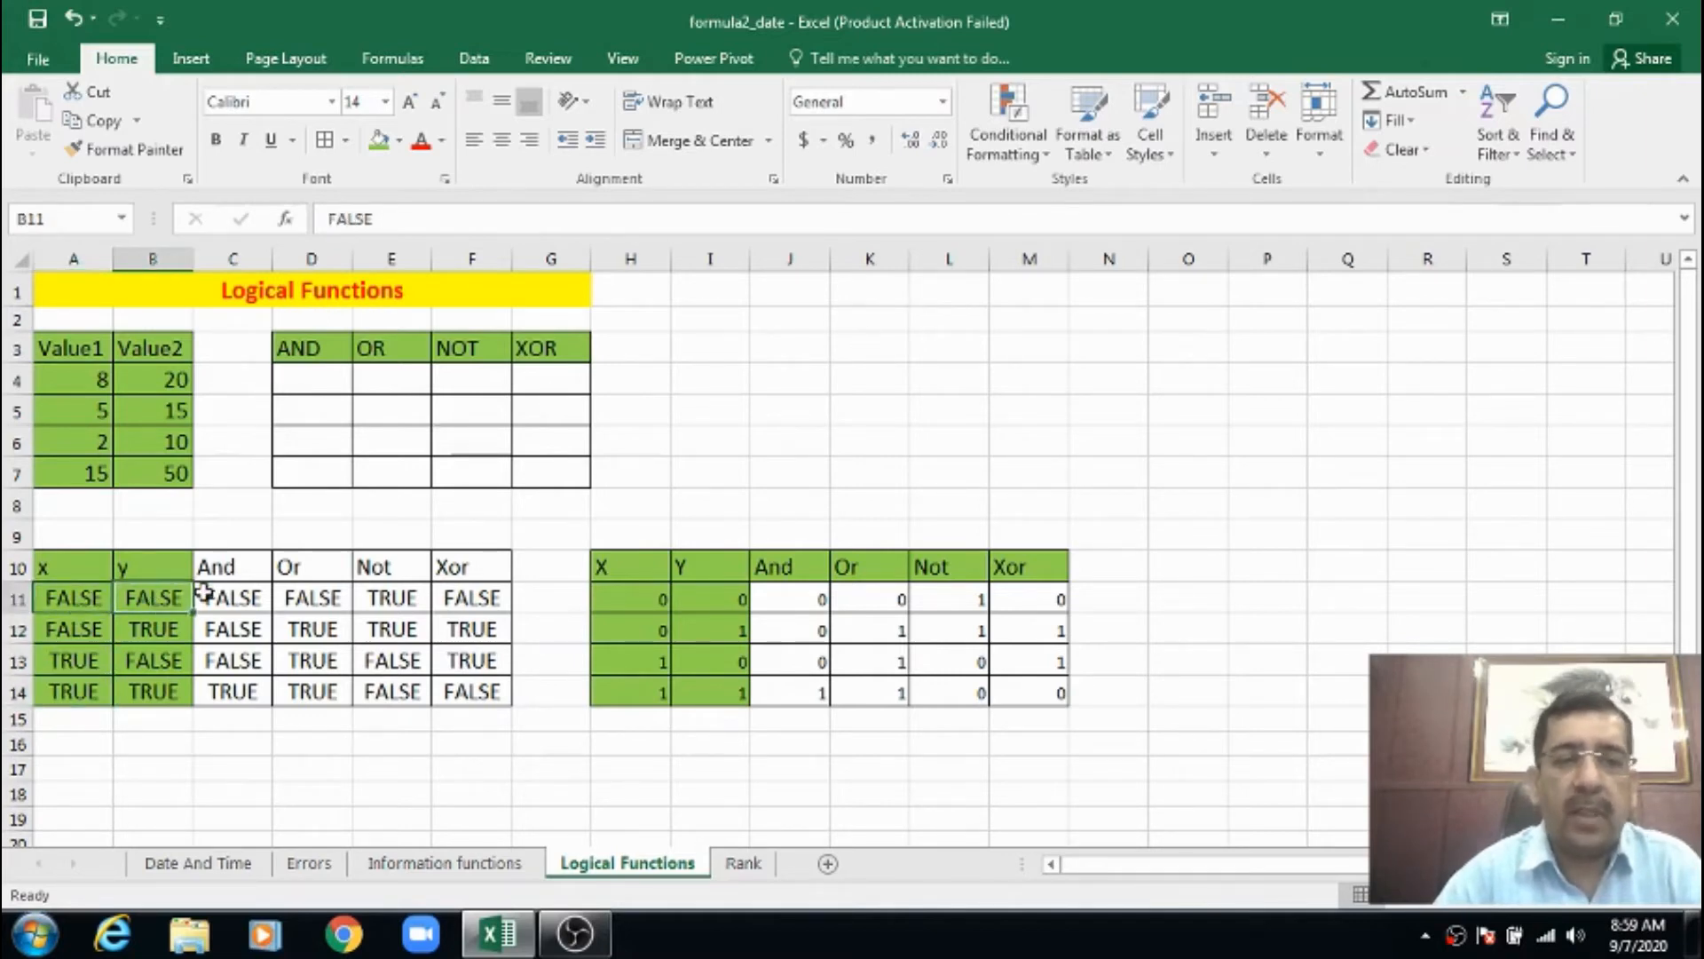
{"action": "left_click", "coordinate": [213, 594]}
{"action": "left_click", "coordinate": [88, 632]}
{"action": "left_click", "coordinate": [152, 629]}
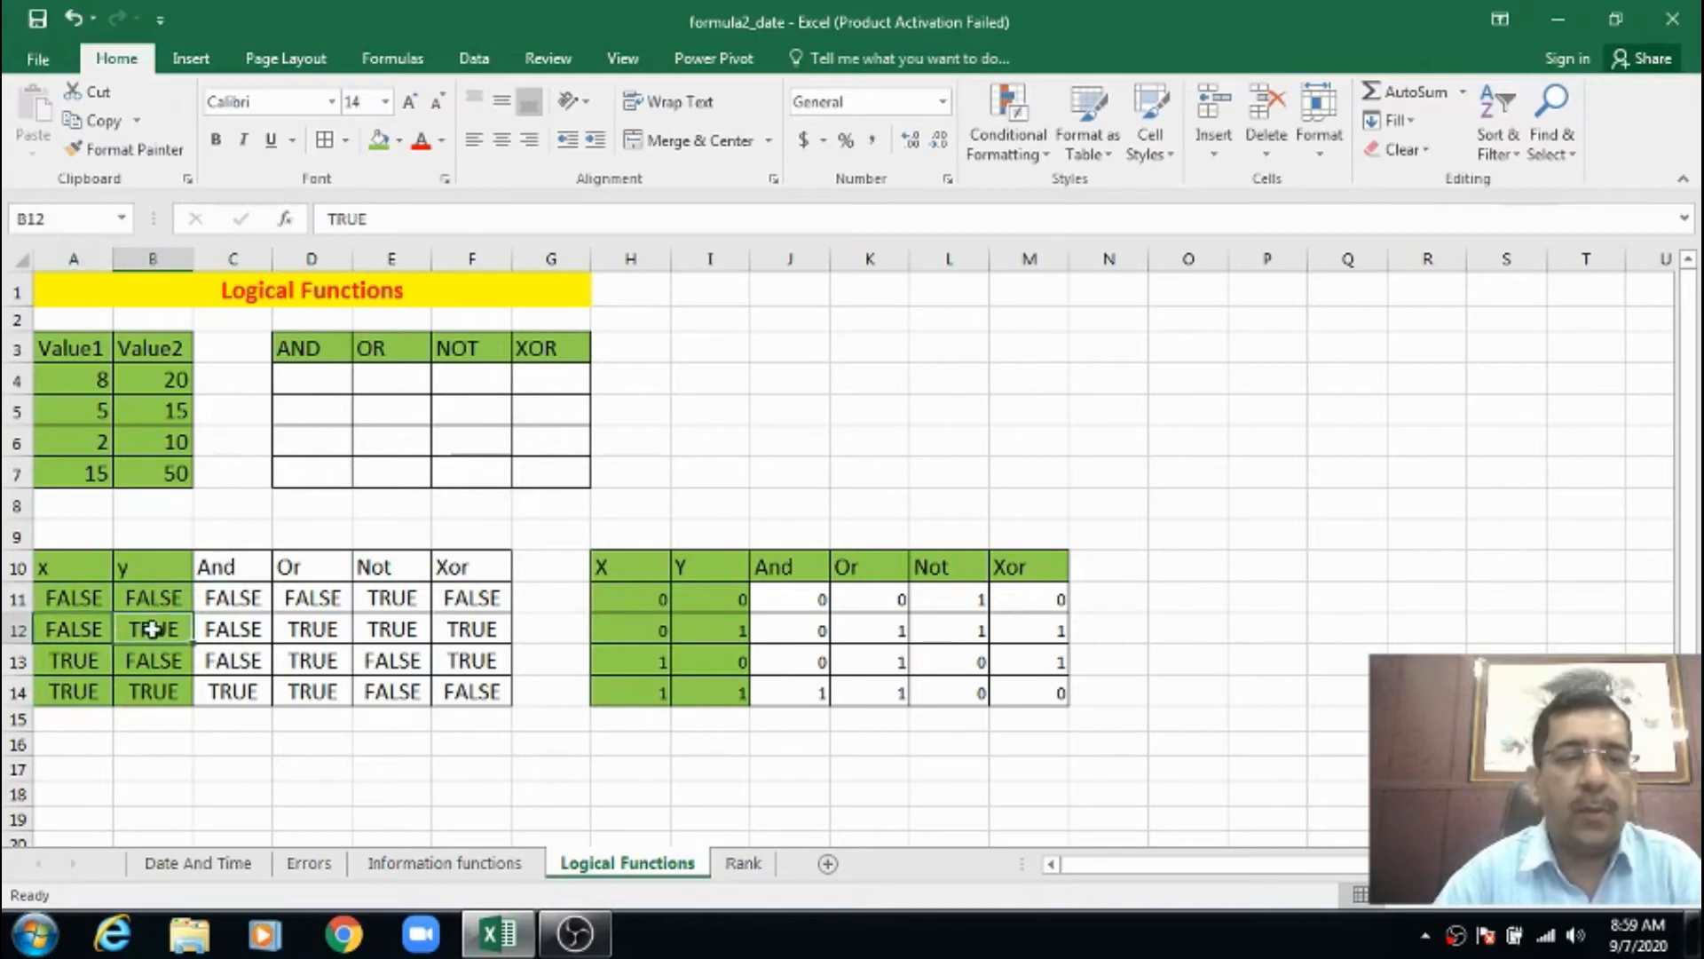
{"action": "left_click", "coordinate": [222, 632]}
{"action": "left_click", "coordinate": [75, 662]}
{"action": "left_click", "coordinate": [133, 664]}
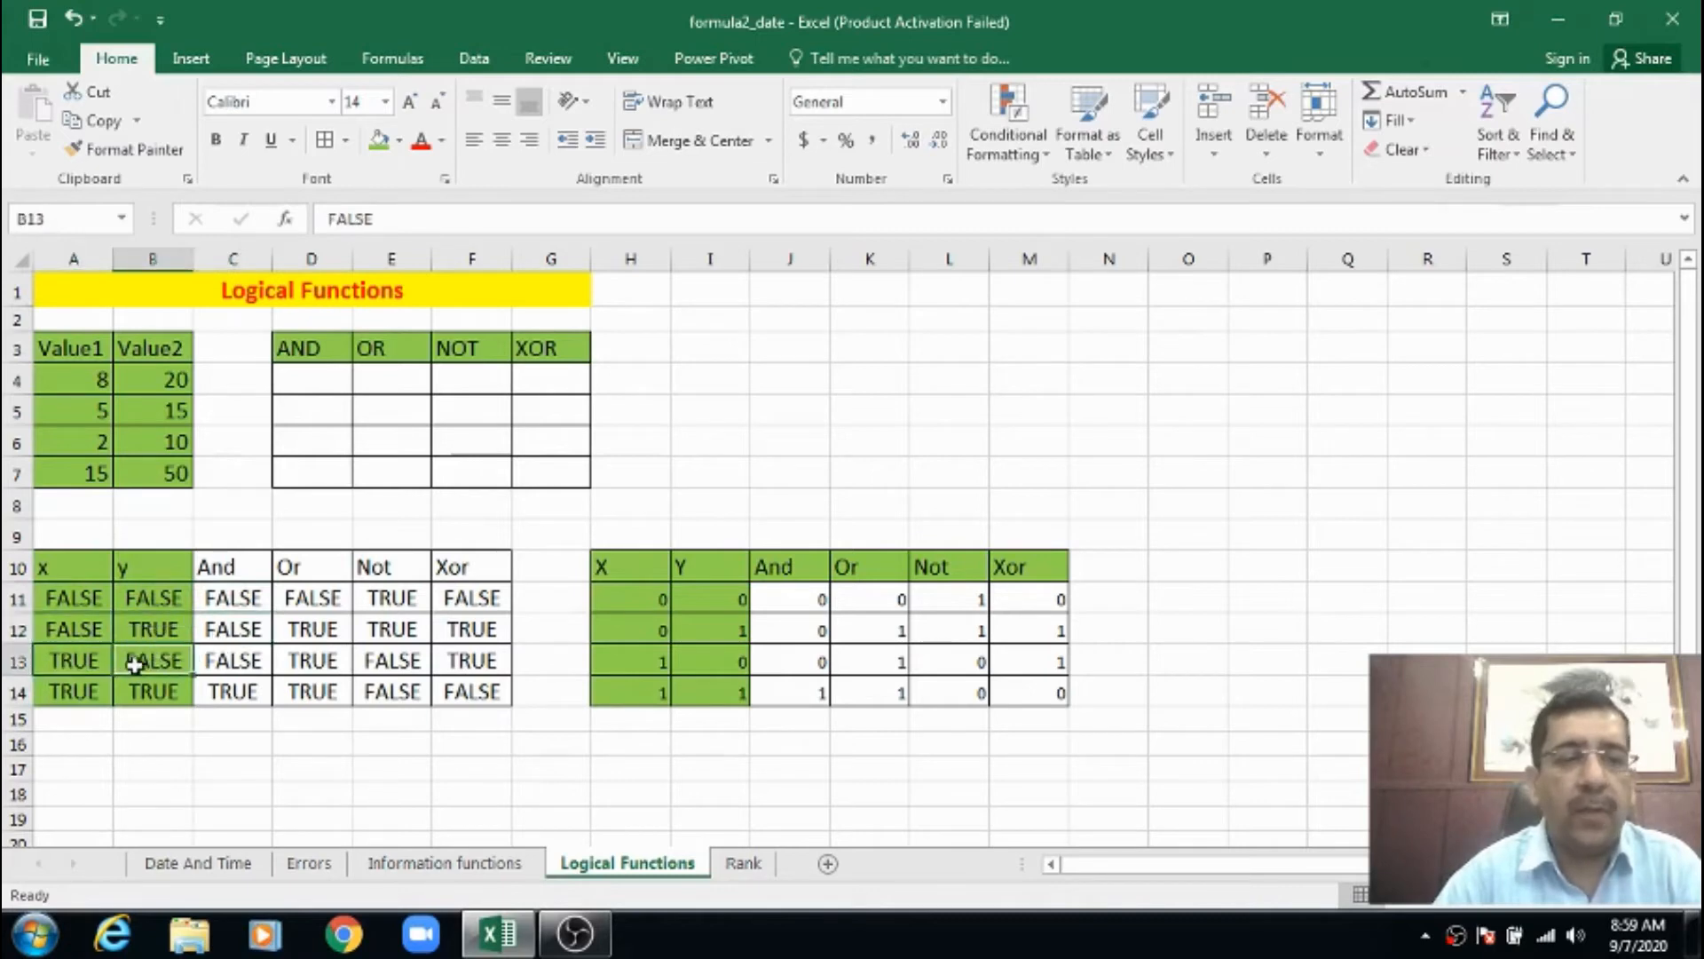
{"action": "left_click", "coordinate": [222, 661]}
{"action": "left_click_drag", "start_coordinate": [89, 690], "coordinate": [151, 693]}
{"action": "left_click", "coordinate": [222, 691]}
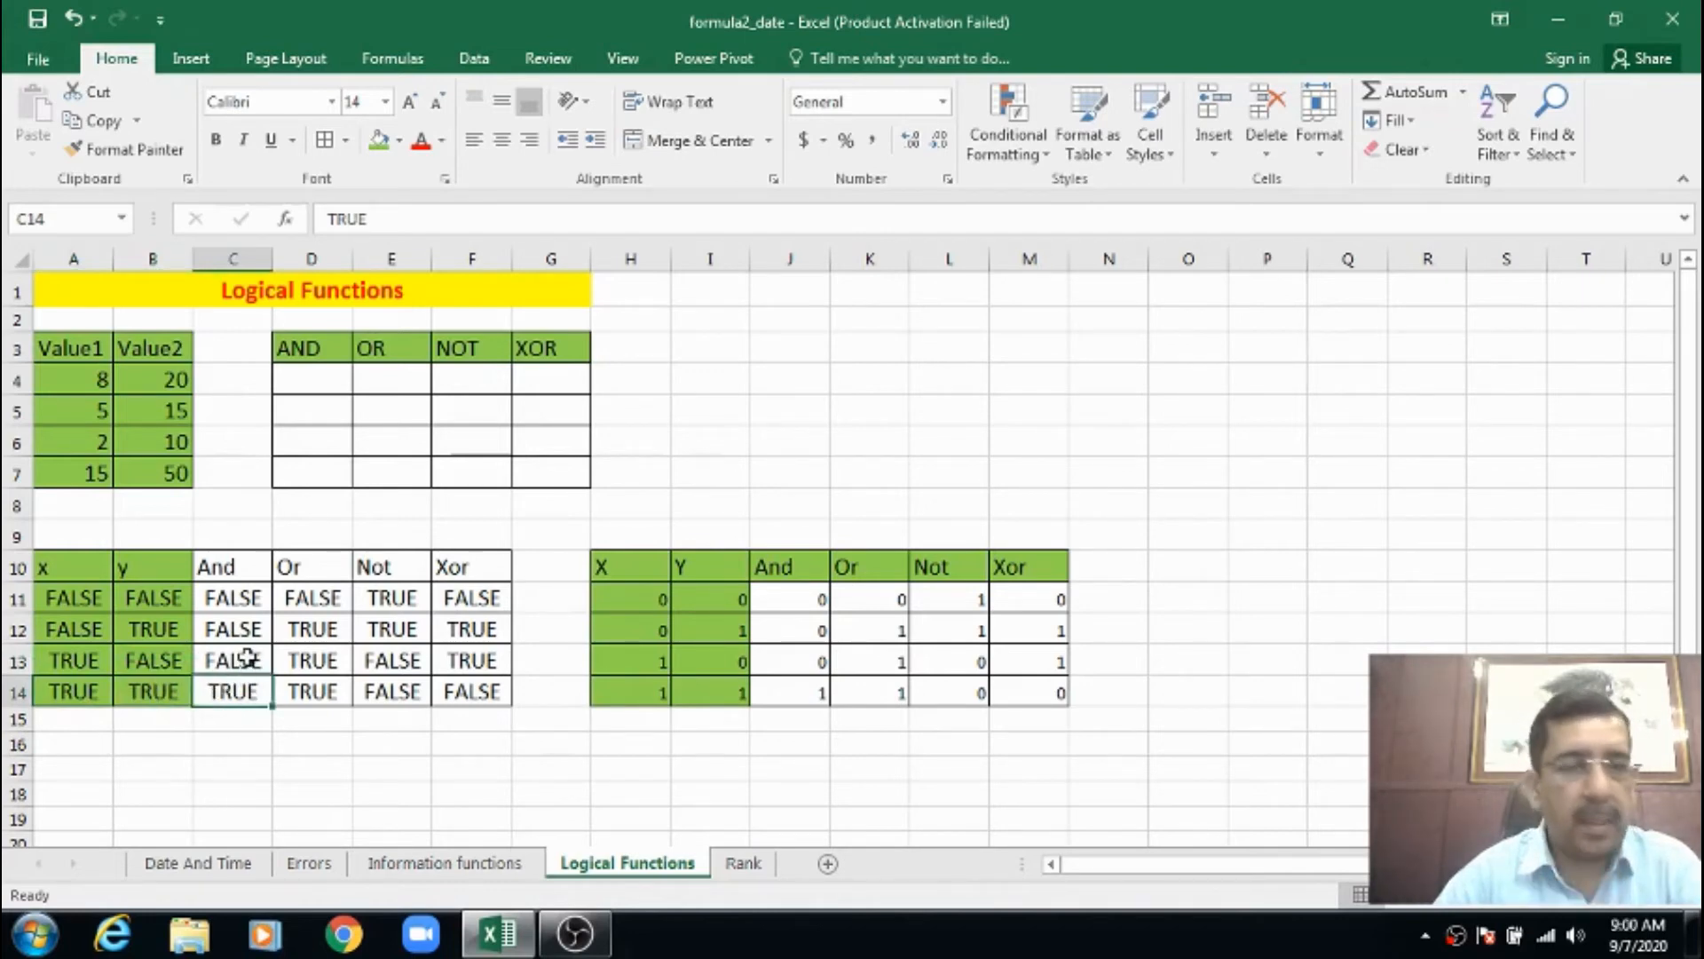
Review the And column C10:C14 and the Or column D10:D14, ending on the Or header in D10.
{"action": "left_click", "coordinate": [253, 572]}
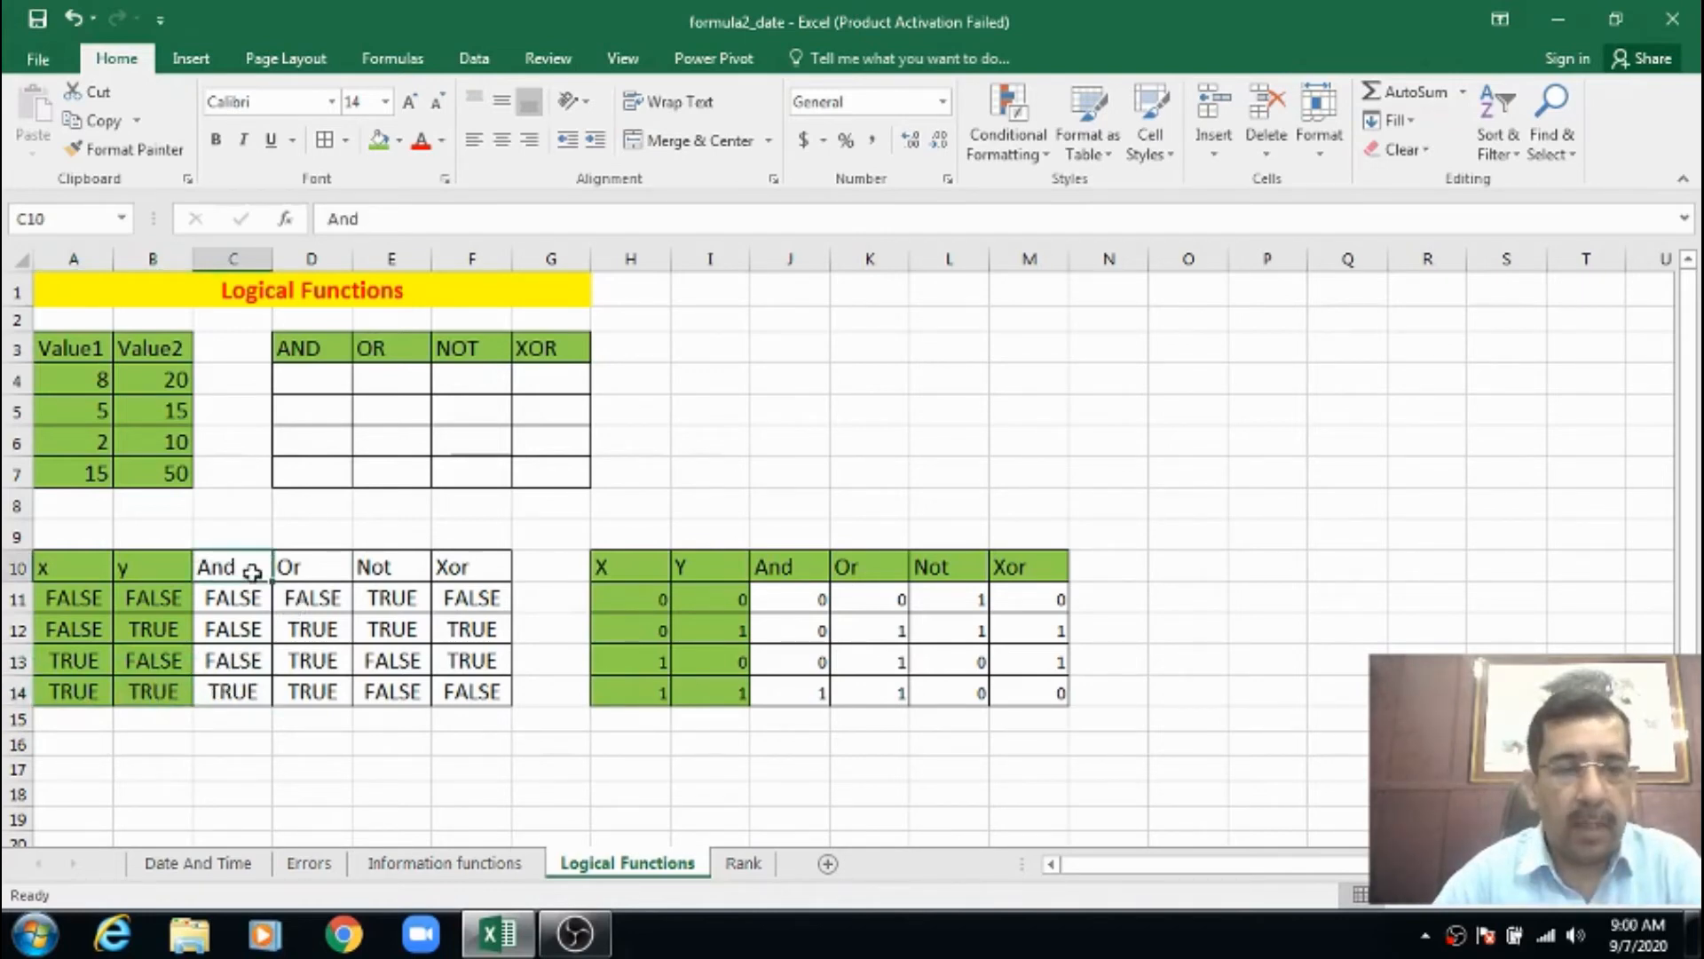
{"action": "left_click_drag", "start_coordinate": [253, 572], "coordinate": [236, 690]}
{"action": "left_click_drag", "start_coordinate": [310, 568], "coordinate": [324, 680]}
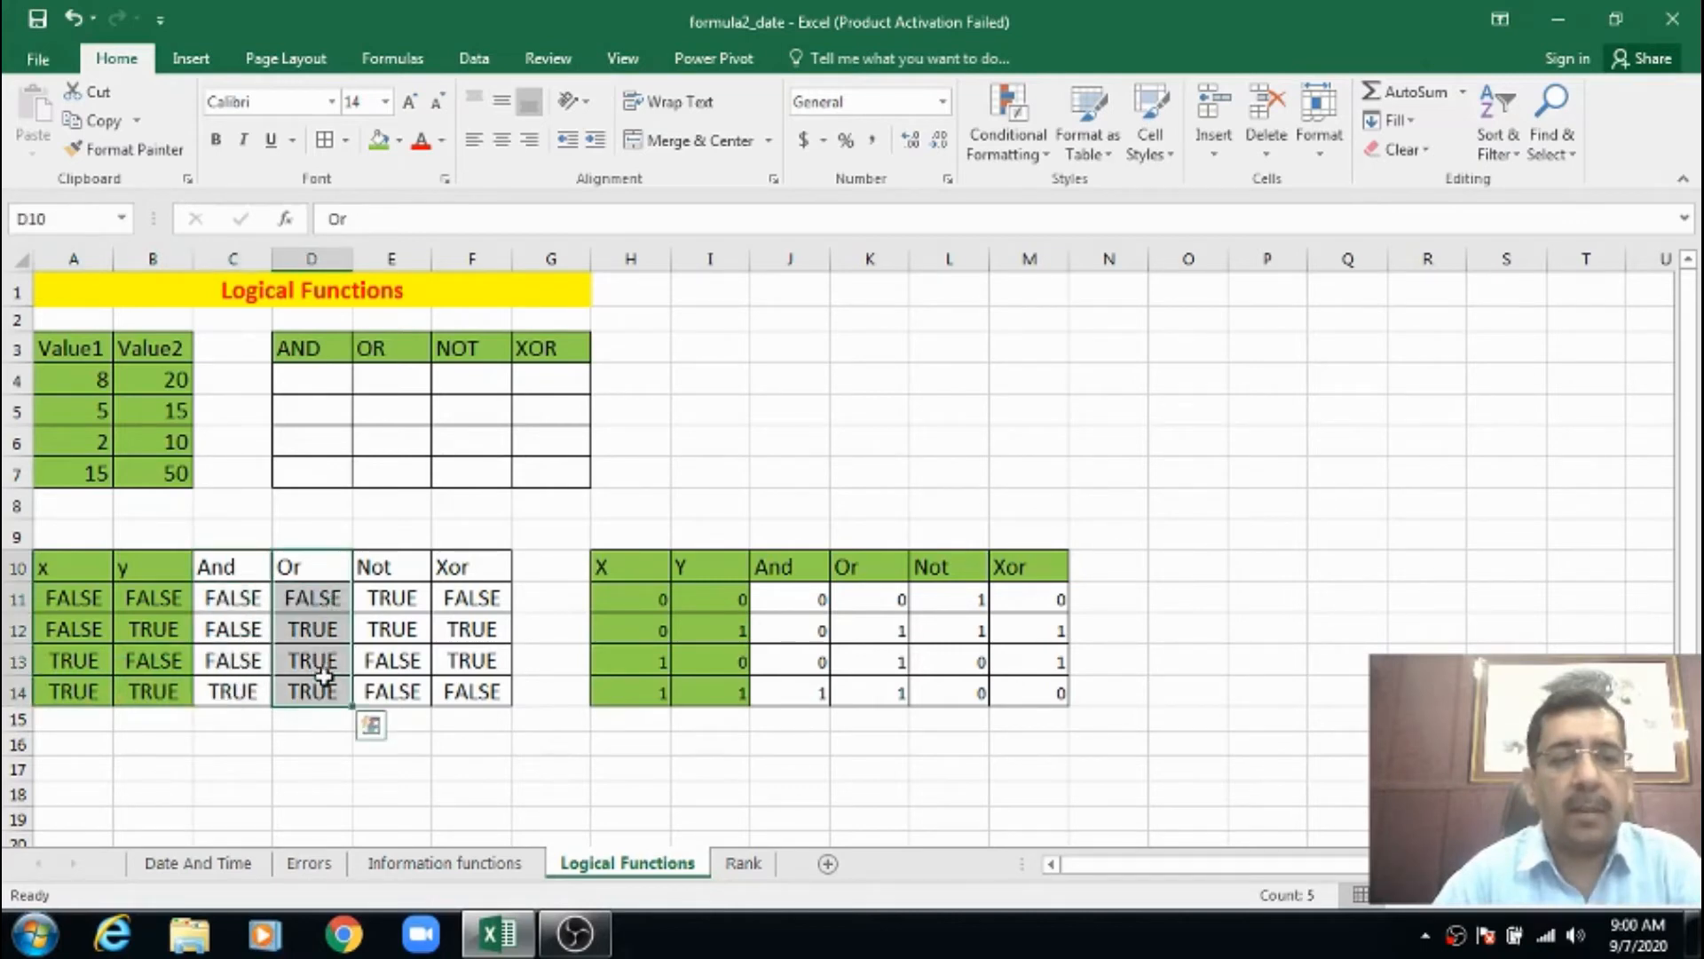
{"action": "left_click", "coordinate": [308, 575]}
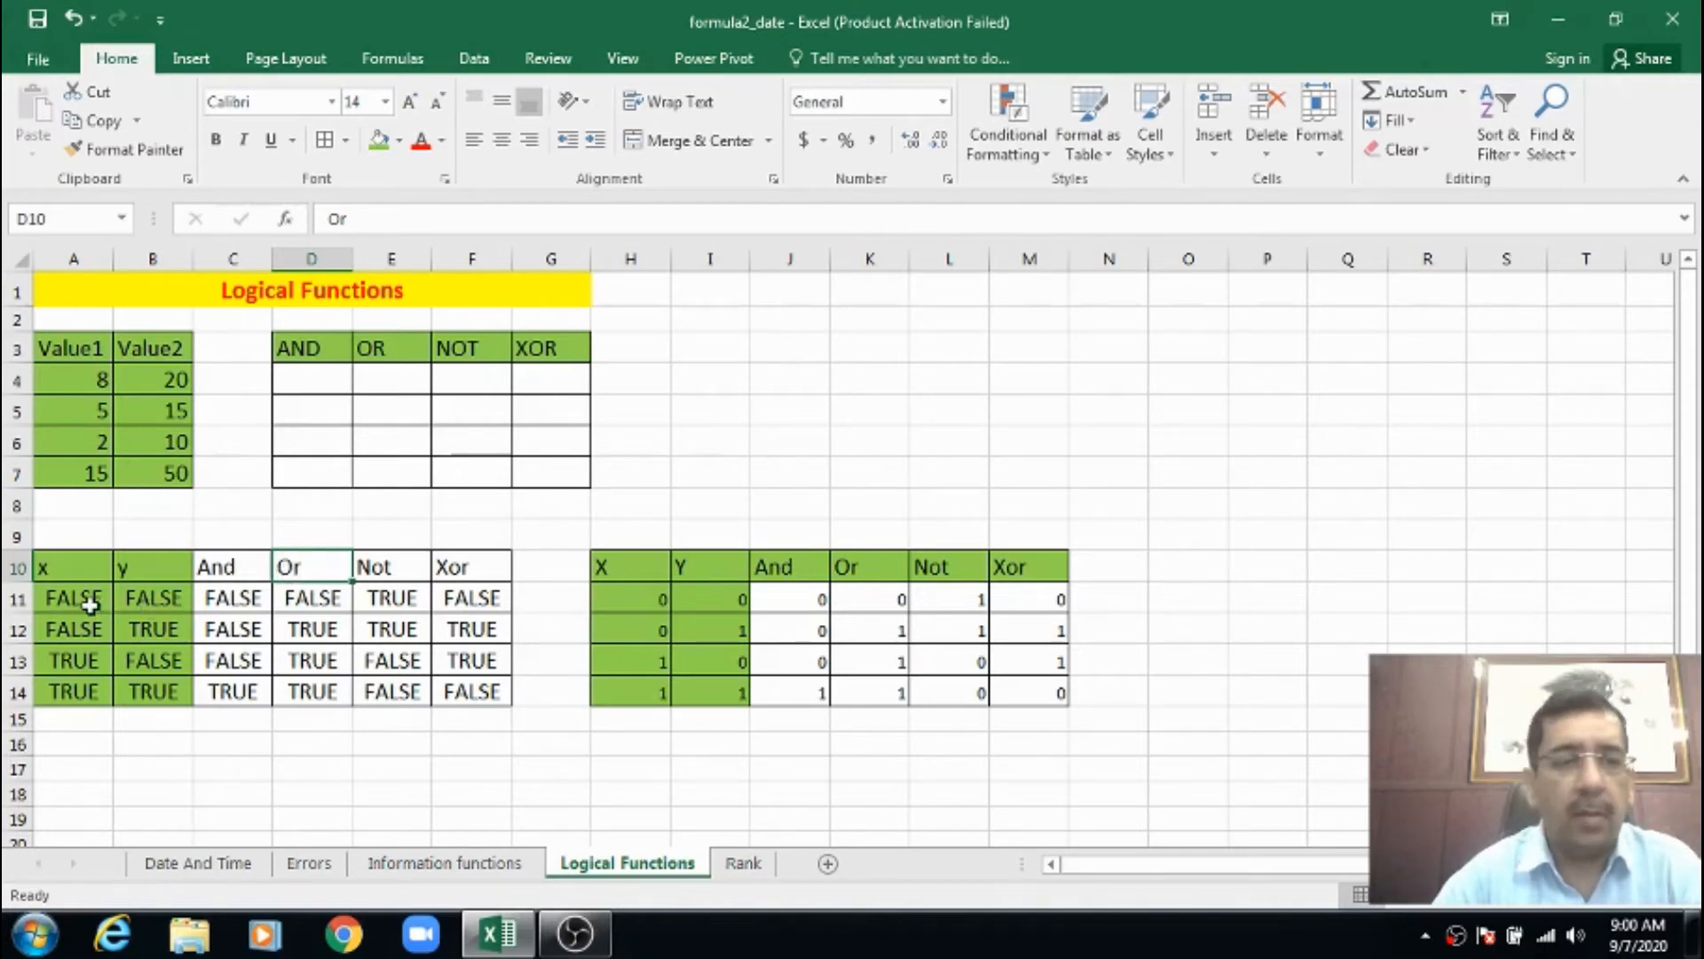
Go through truth table rows 11 to 14, comparing each x and y pair with its Or result in column D.
{"action": "left_click_drag", "start_coordinate": [89, 600], "coordinate": [135, 629]}
{"action": "left_click", "coordinate": [298, 603]}
{"action": "left_click", "coordinate": [107, 633]}
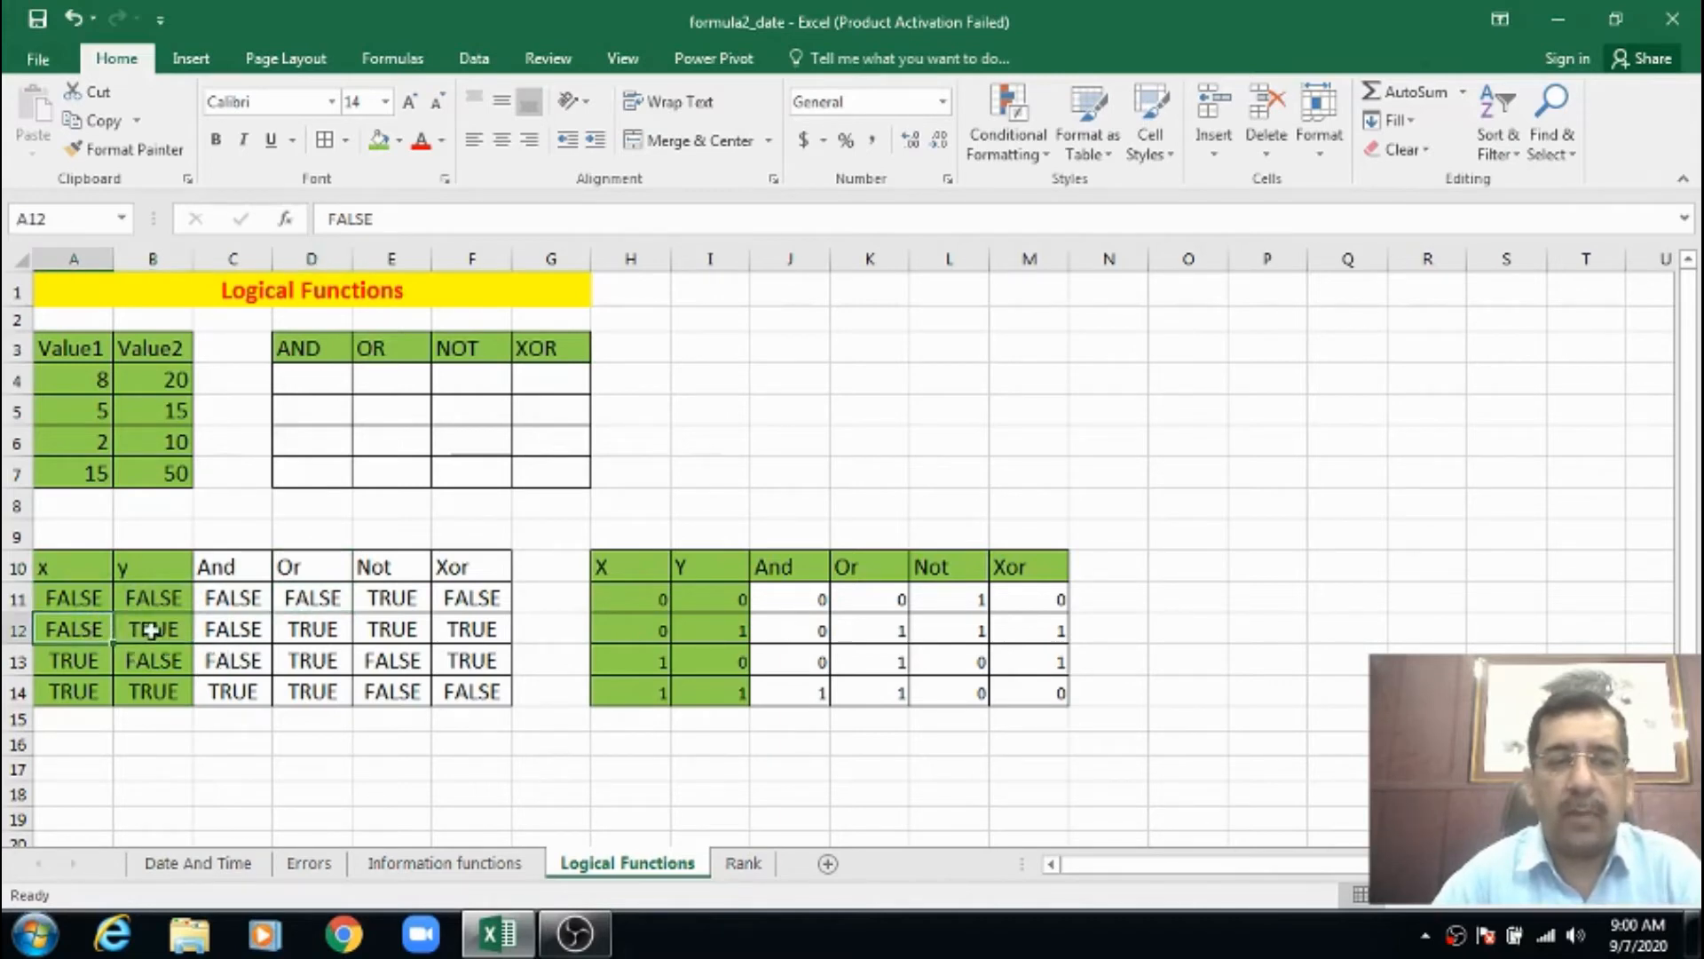
{"action": "left_click", "coordinate": [151, 629]}
{"action": "left_click", "coordinate": [306, 631]}
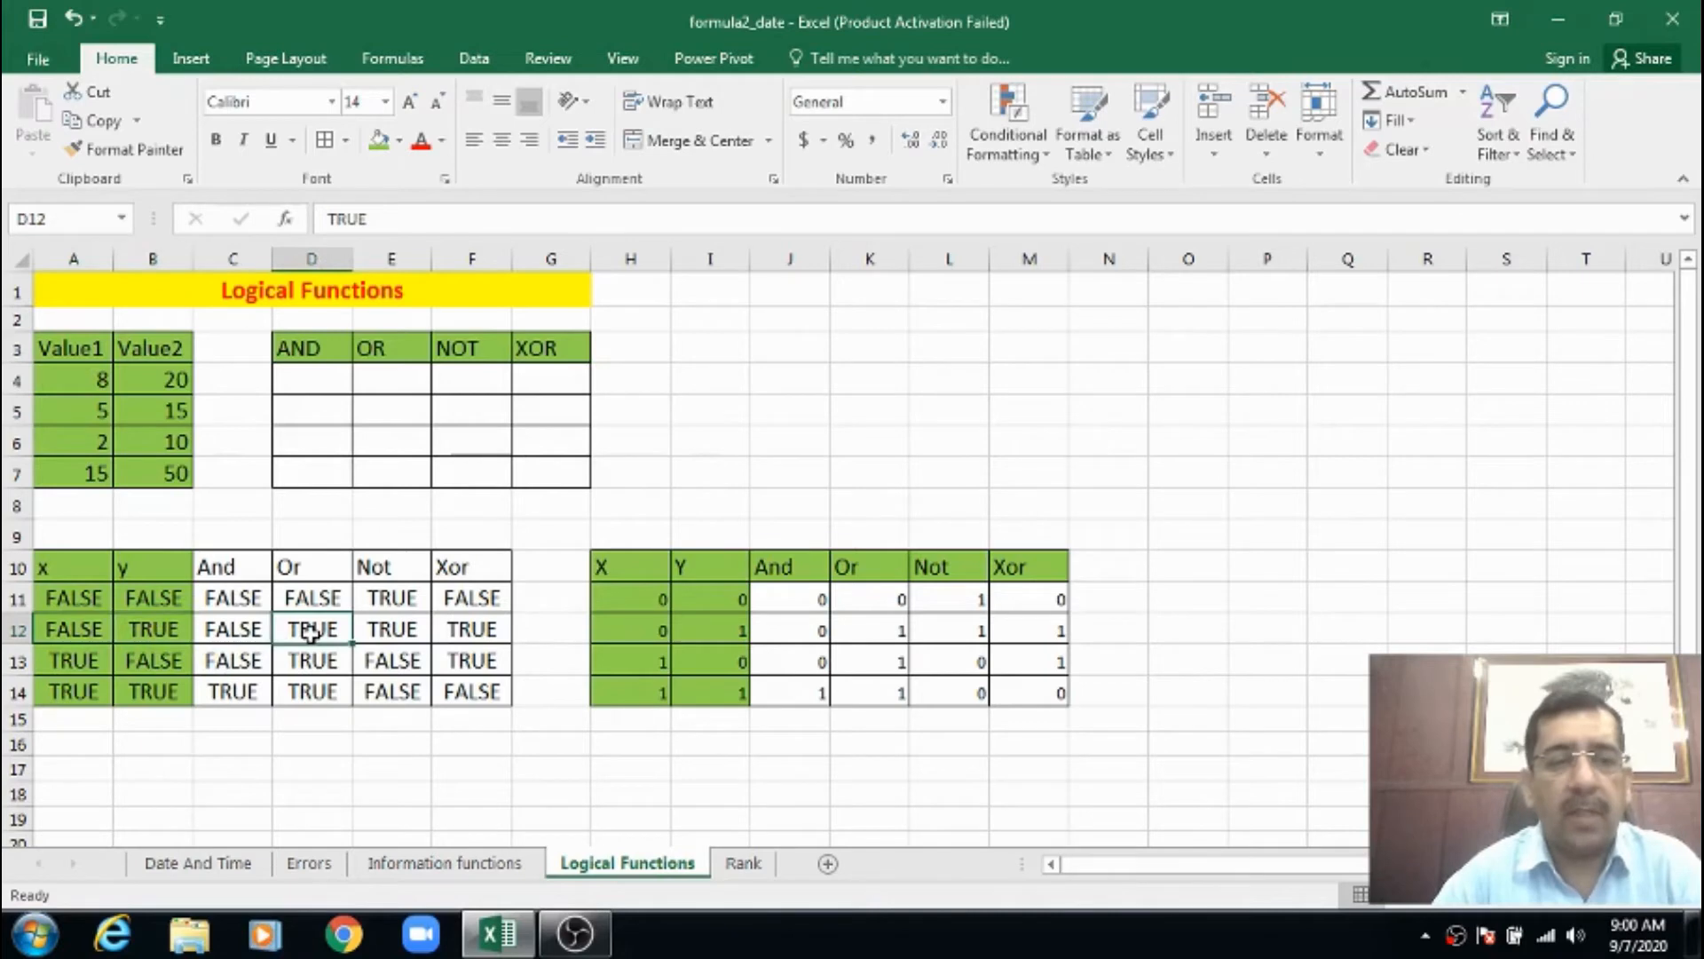
{"action": "left_click", "coordinate": [77, 657]}
{"action": "left_click", "coordinate": [158, 662]}
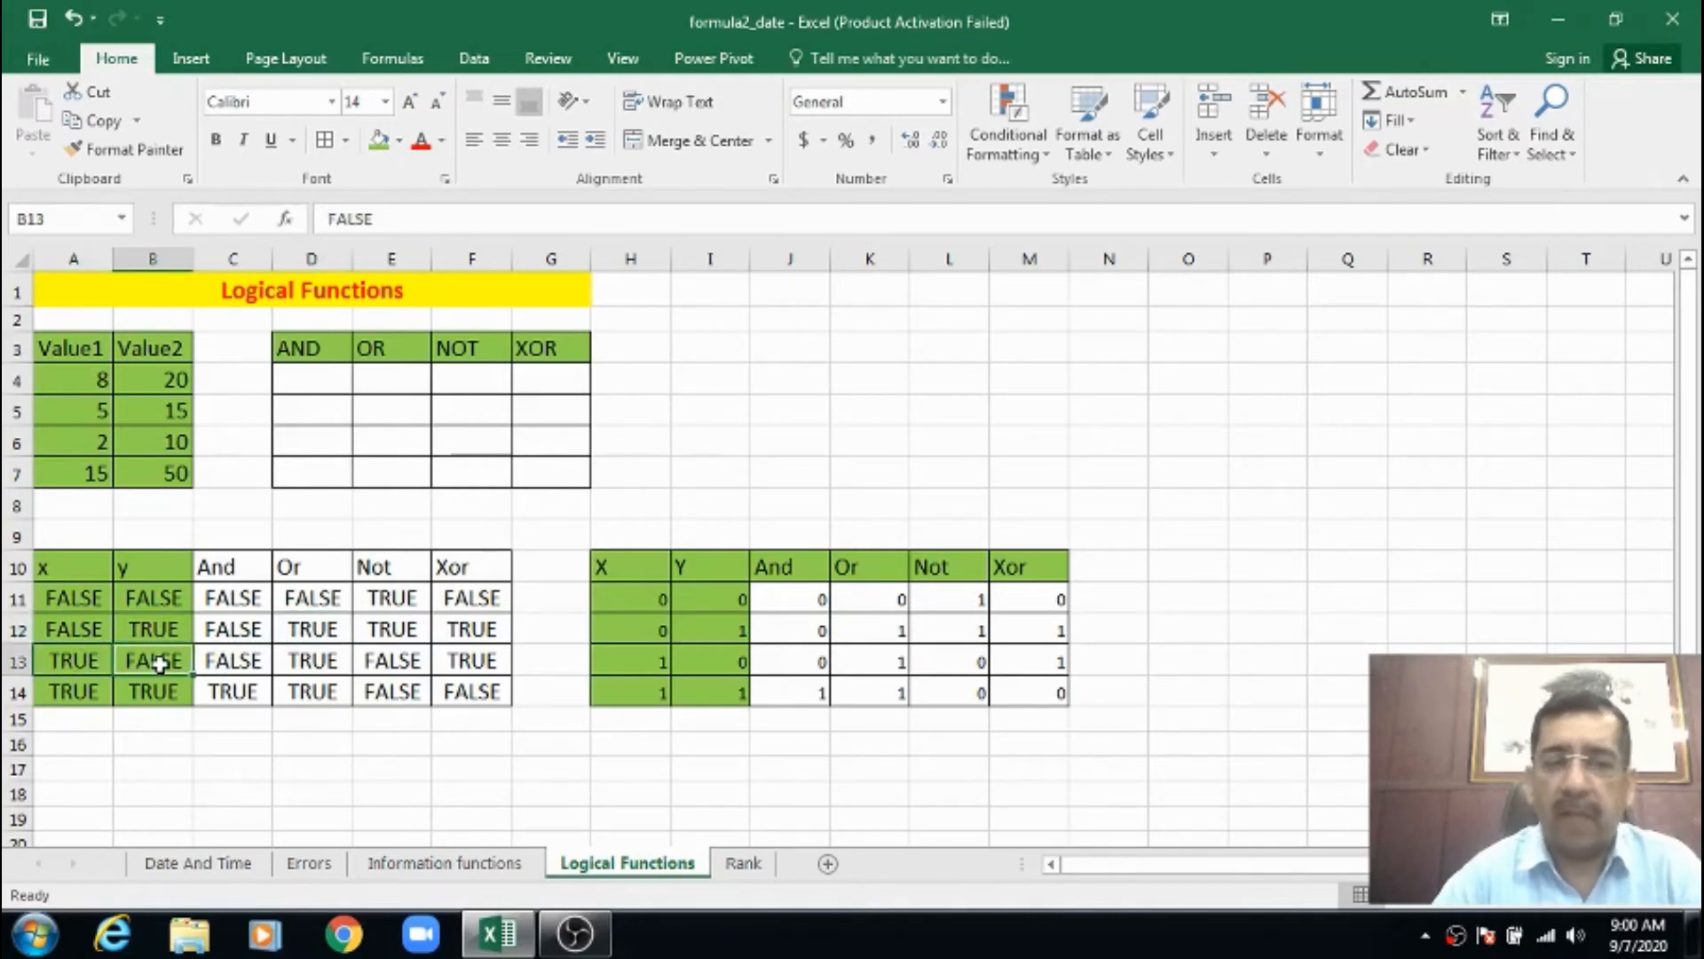
{"action": "left_click", "coordinate": [300, 661]}
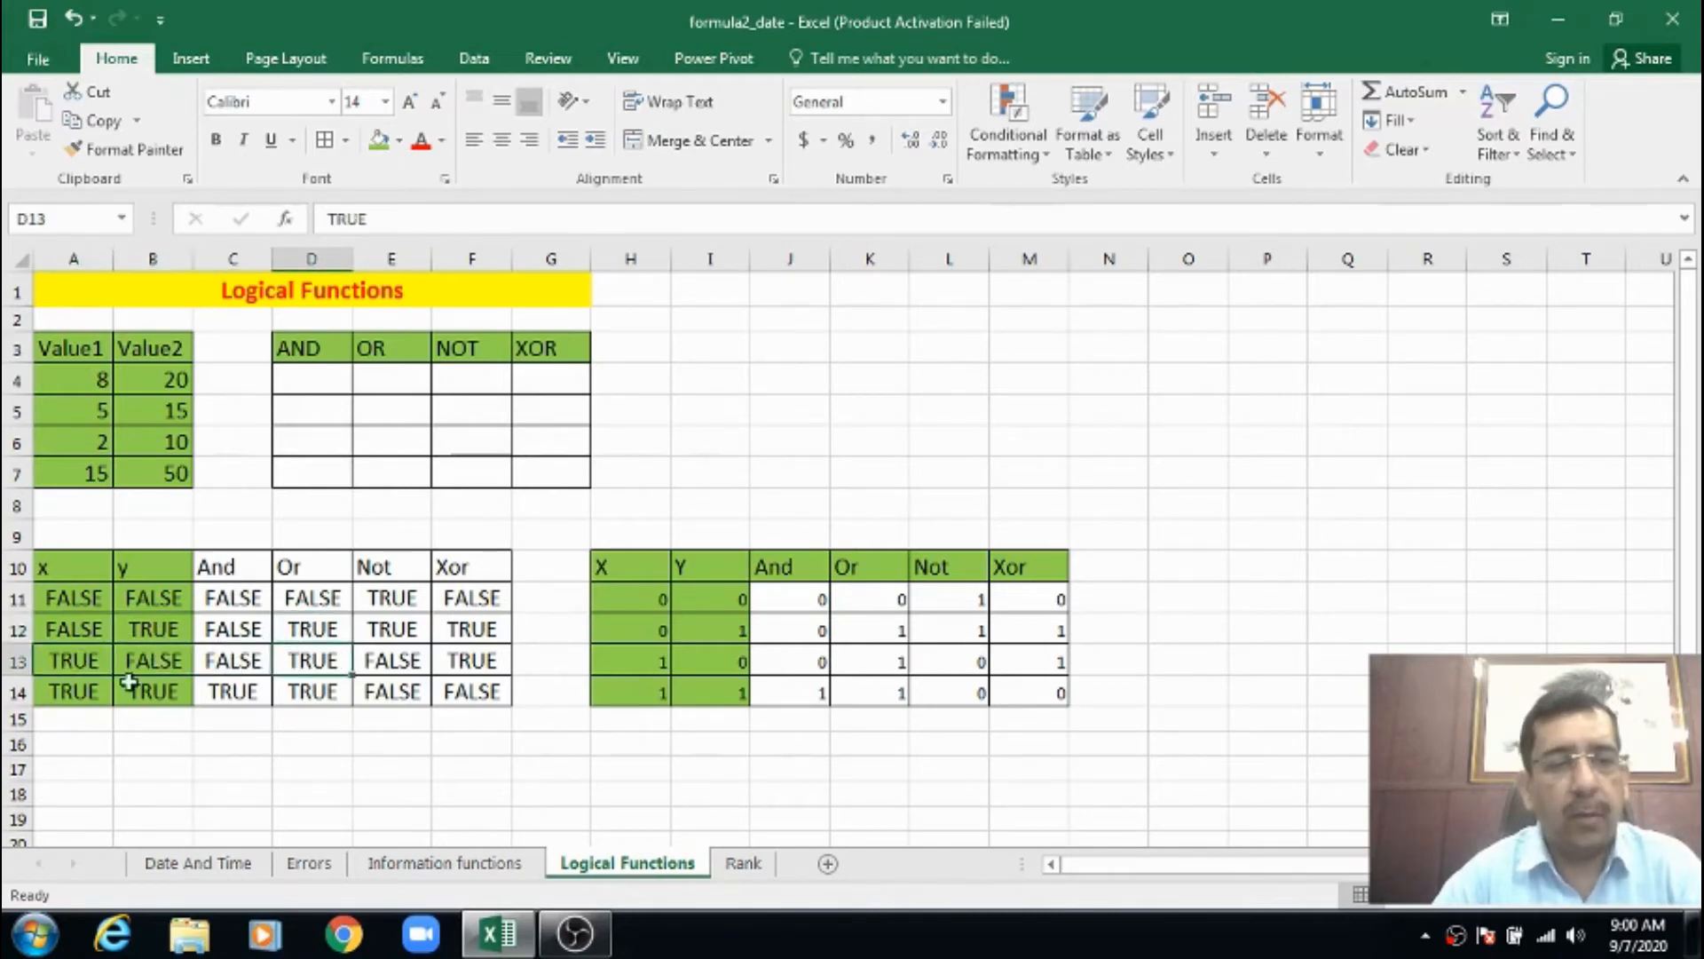
{"action": "left_click_drag", "start_coordinate": [79, 687], "coordinate": [161, 692]}
{"action": "left_click", "coordinate": [304, 700]}
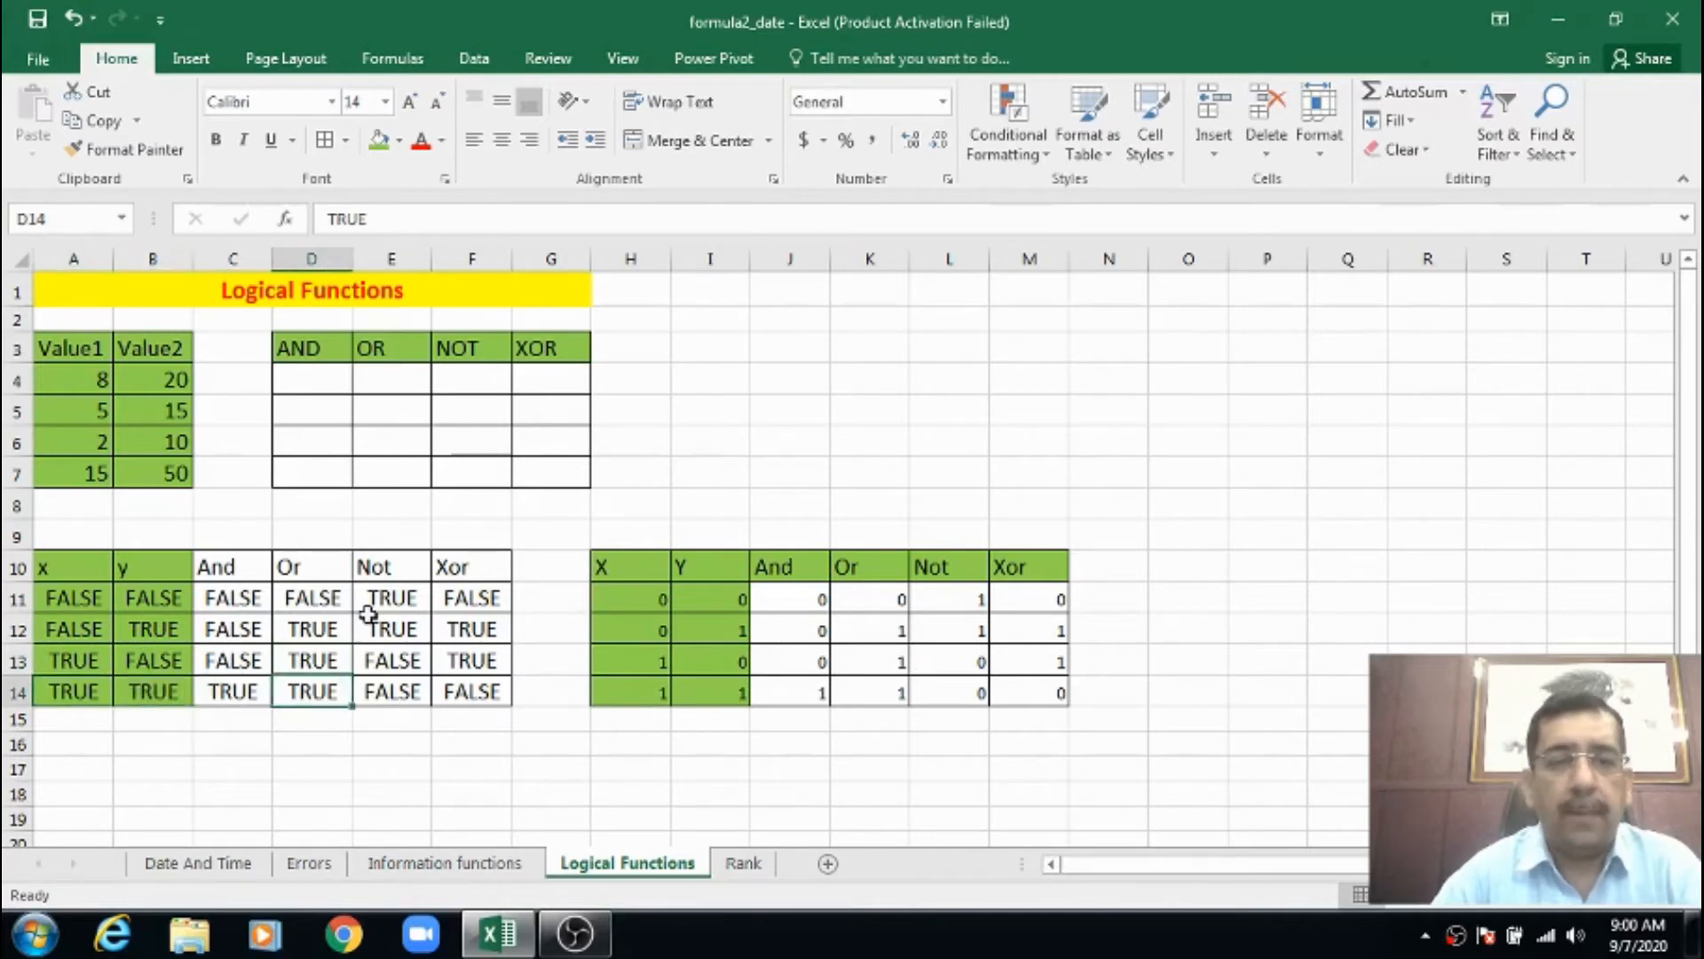
Examine the Not column from header E10 down to E12, comparing the x value in A11 with its Not result.
{"action": "left_click", "coordinate": [384, 568]}
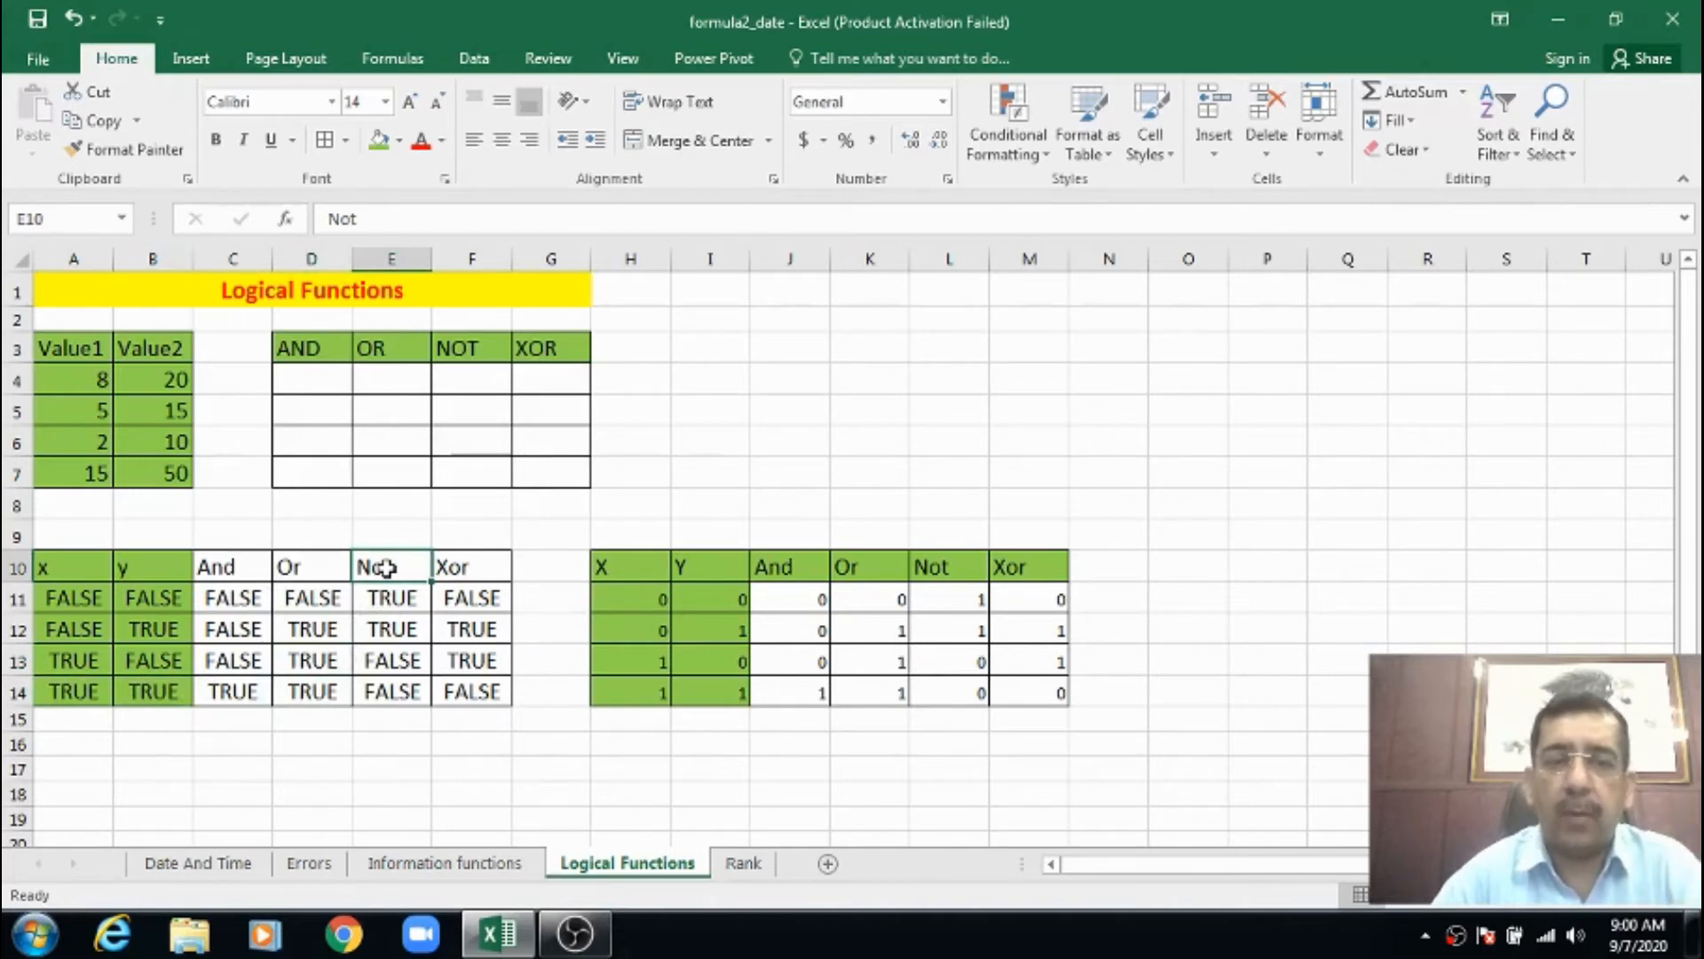
{"action": "left_click", "coordinate": [396, 587]}
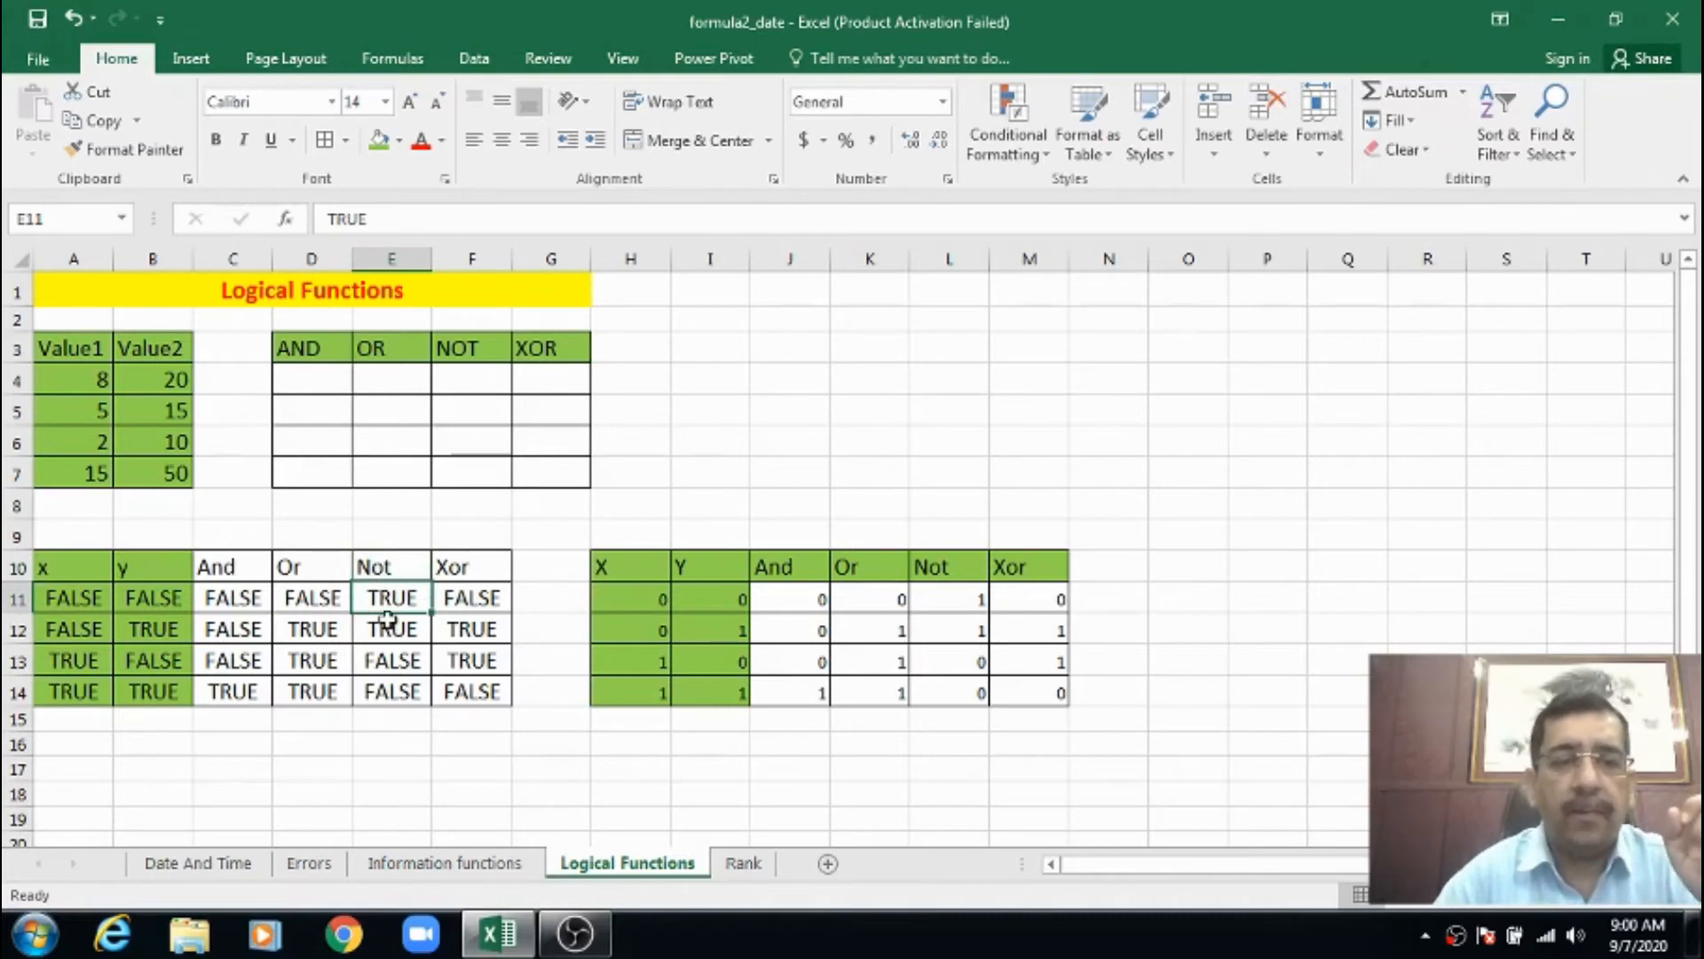
{"action": "key", "text": "Down"}
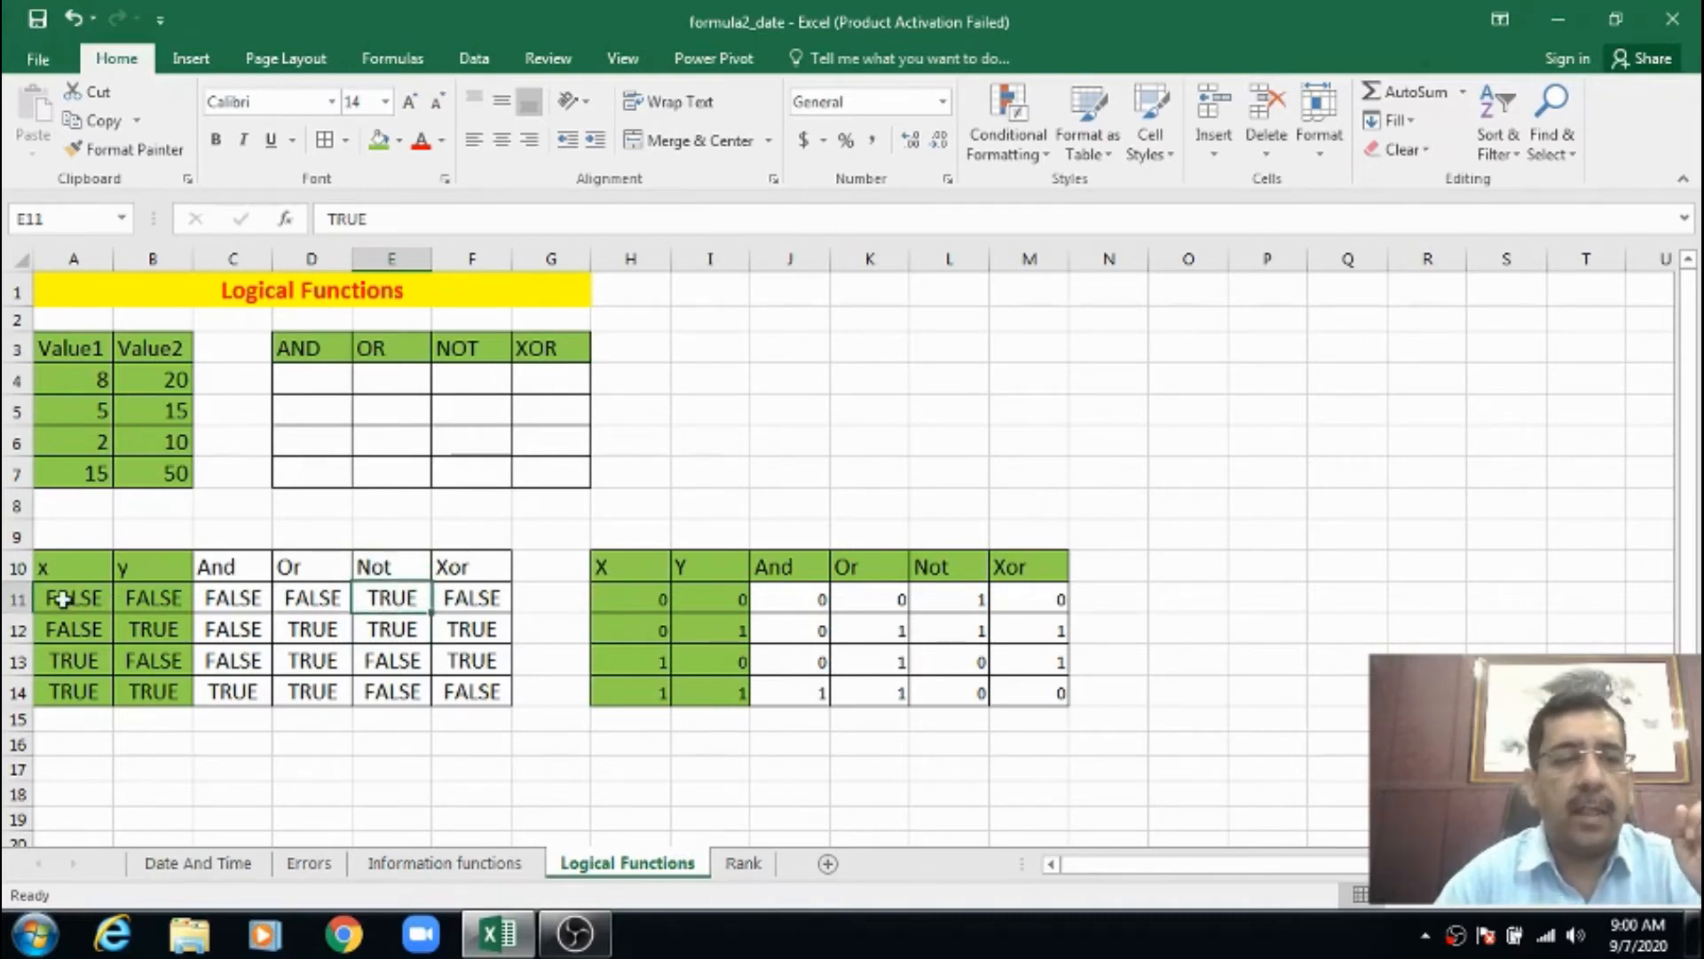
{"action": "left_click", "coordinate": [63, 600]}
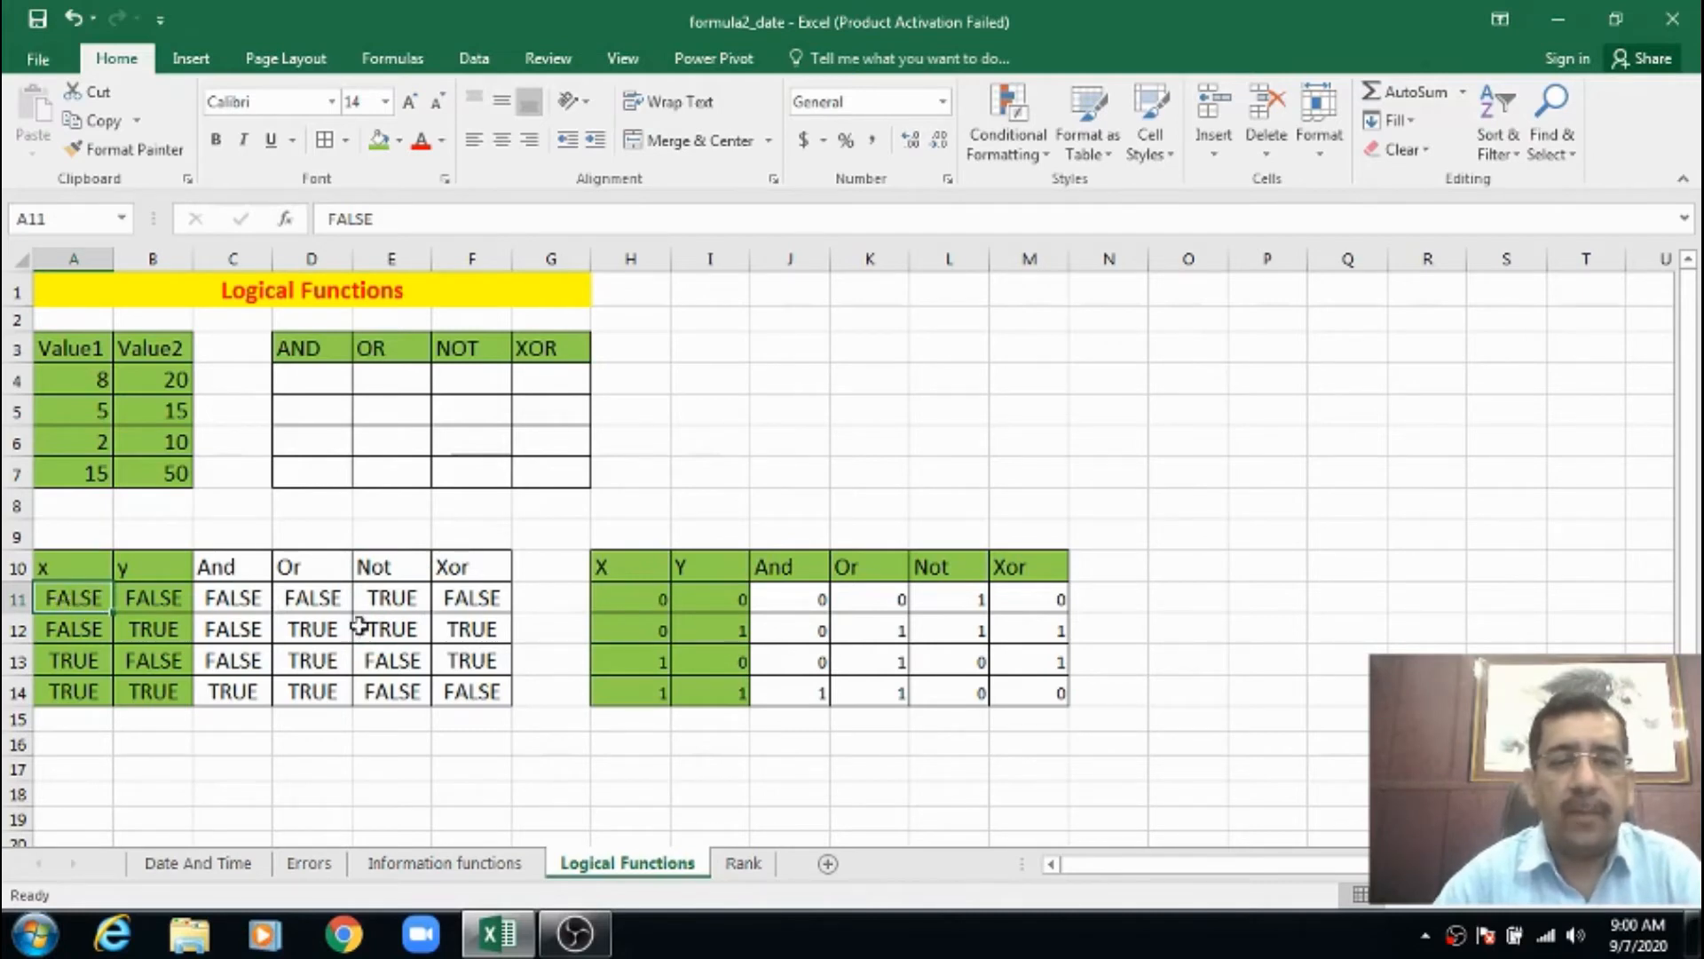
{"action": "left_click", "coordinate": [392, 603]}
{"action": "left_click", "coordinate": [397, 636]}
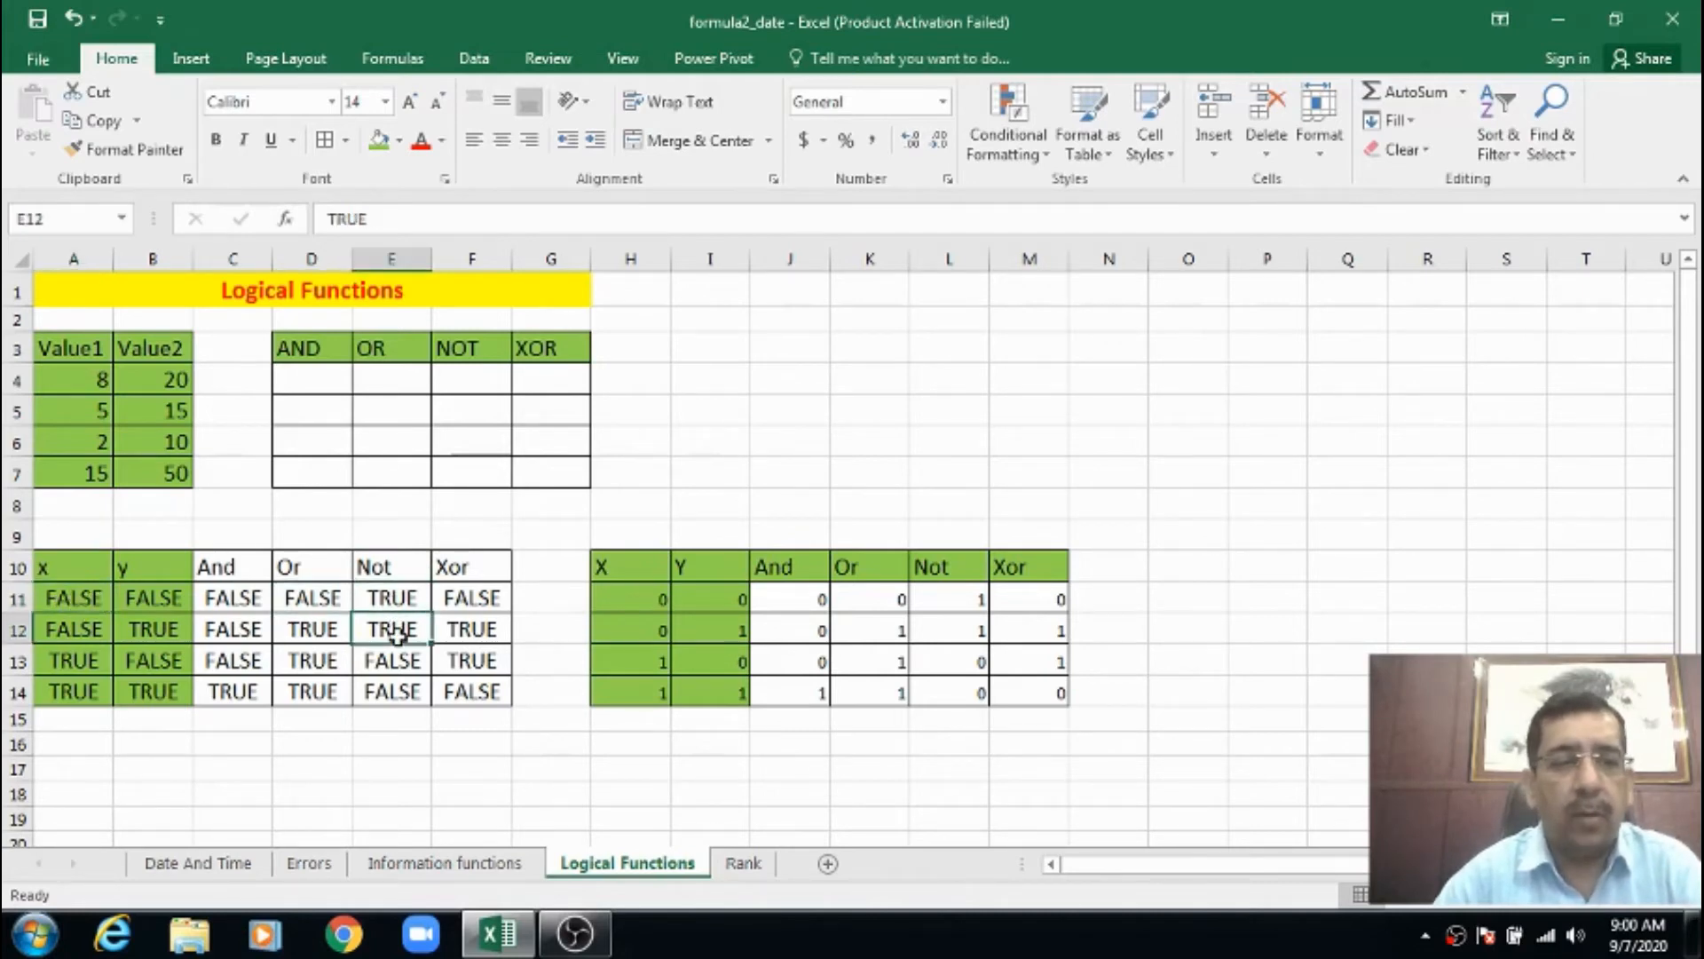
Compare the x values in A13 and A14 with their Not results in E13 and E14.
{"action": "left_click", "coordinate": [73, 667]}
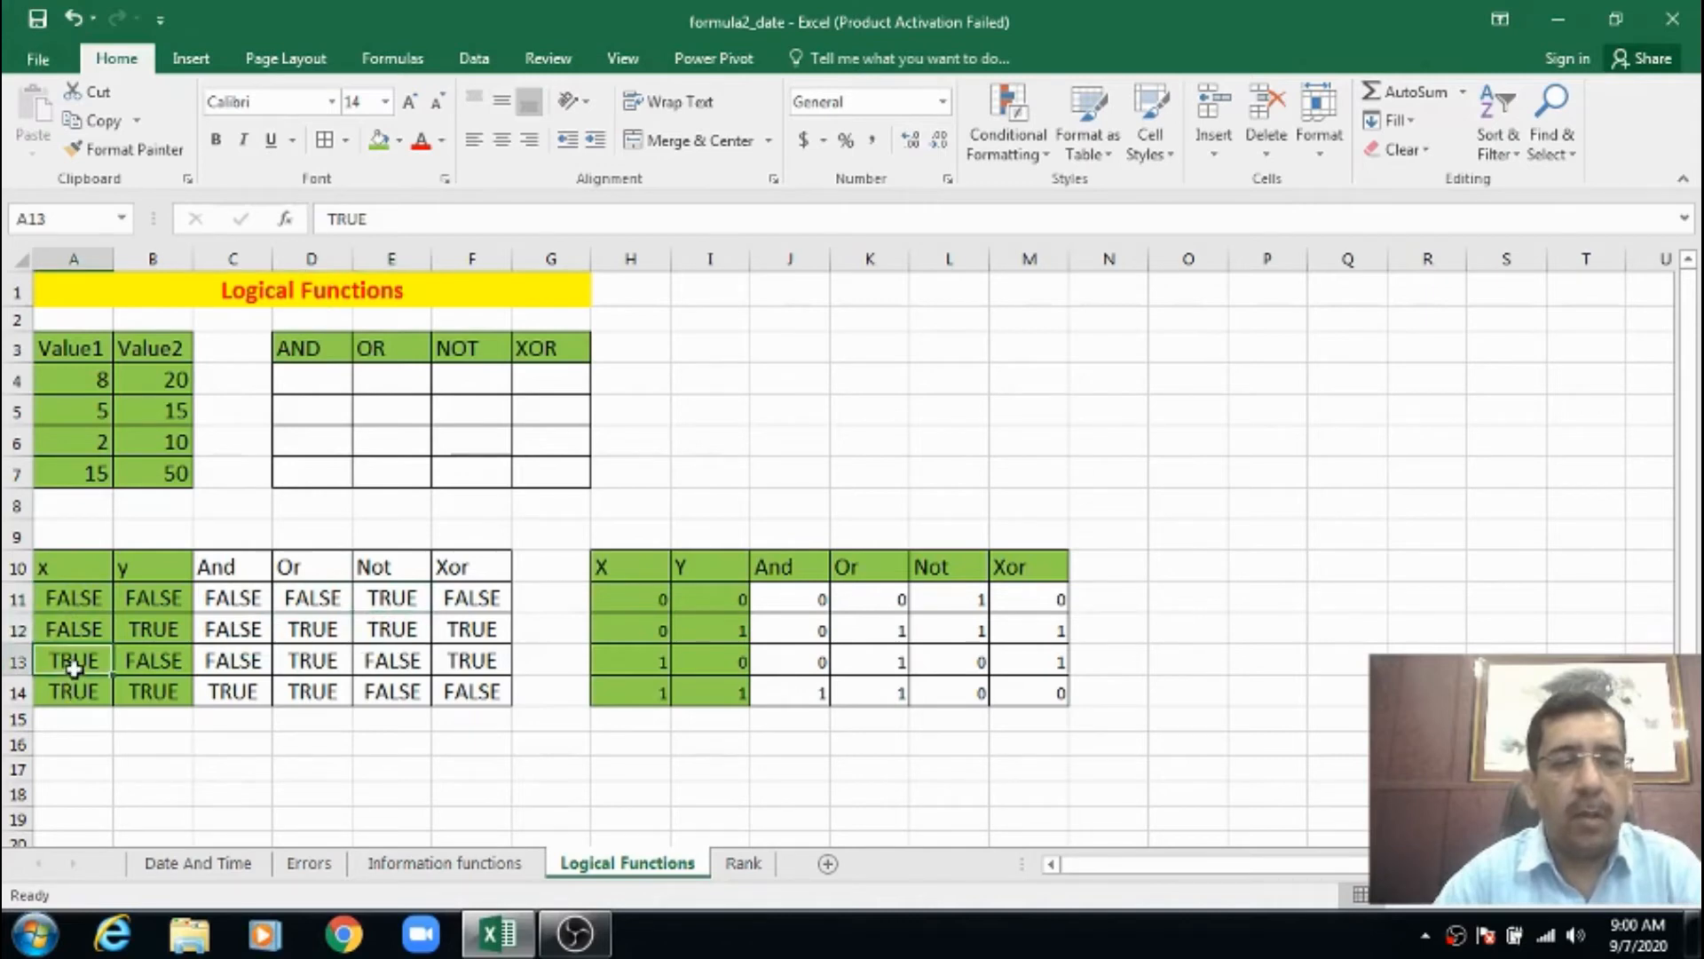
{"action": "left_click", "coordinate": [393, 667]}
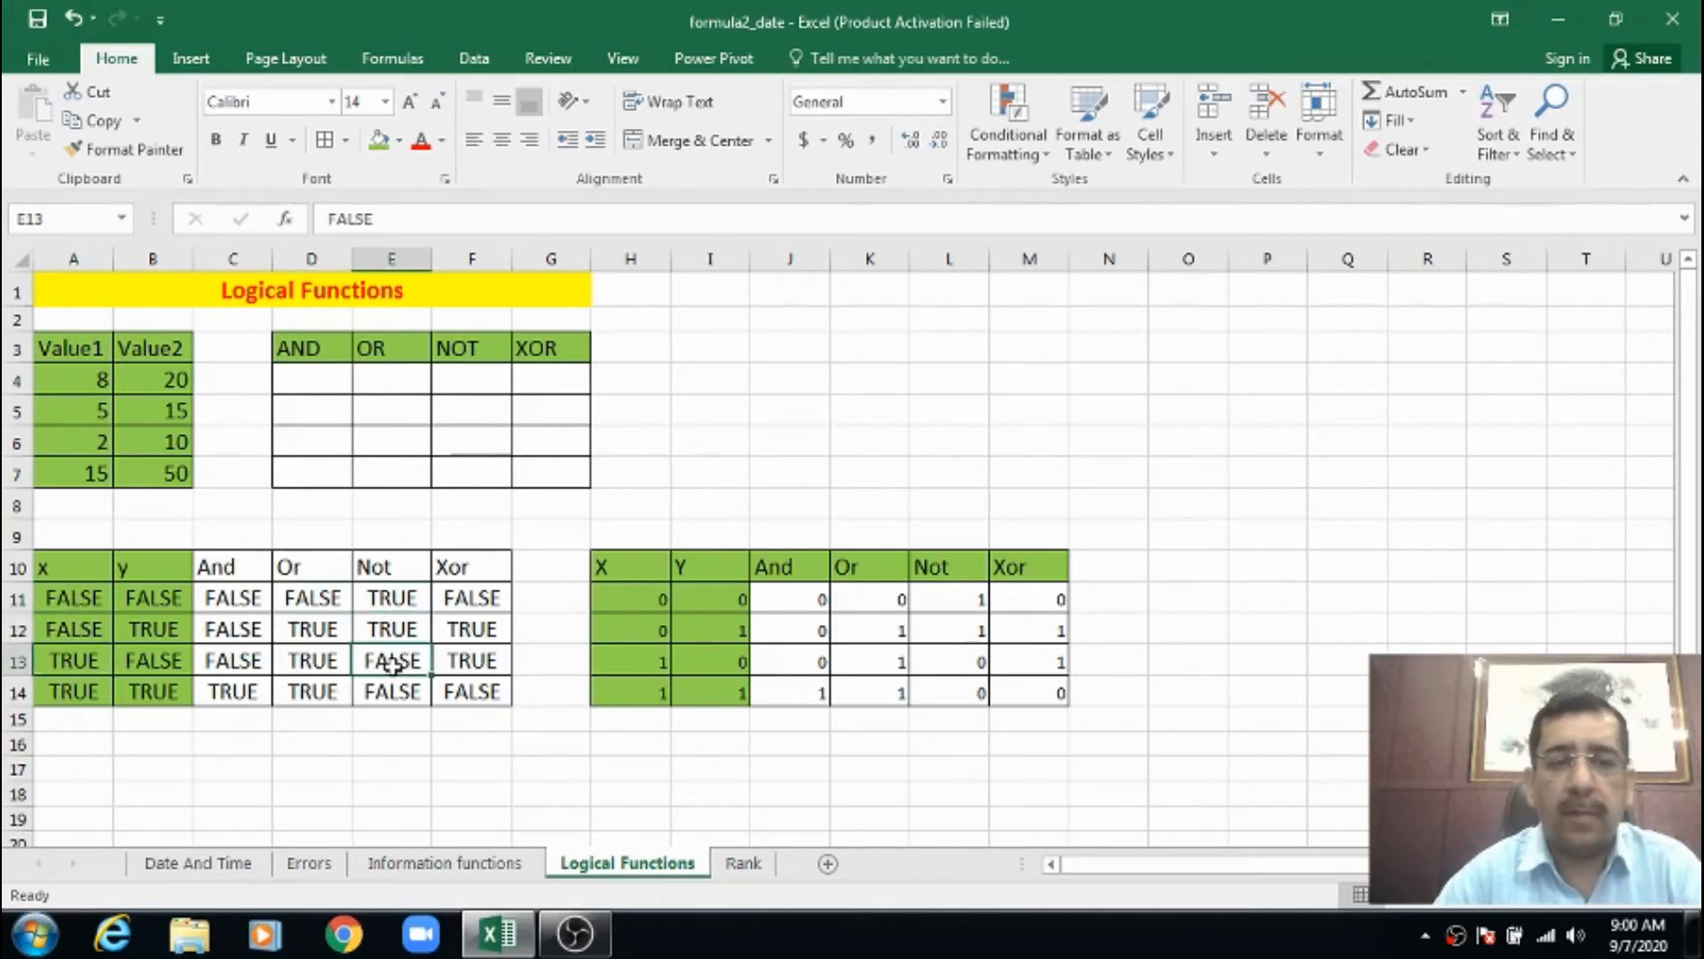
{"action": "left_click", "coordinate": [81, 668]}
{"action": "left_click", "coordinate": [373, 664]}
{"action": "left_click", "coordinate": [93, 692]}
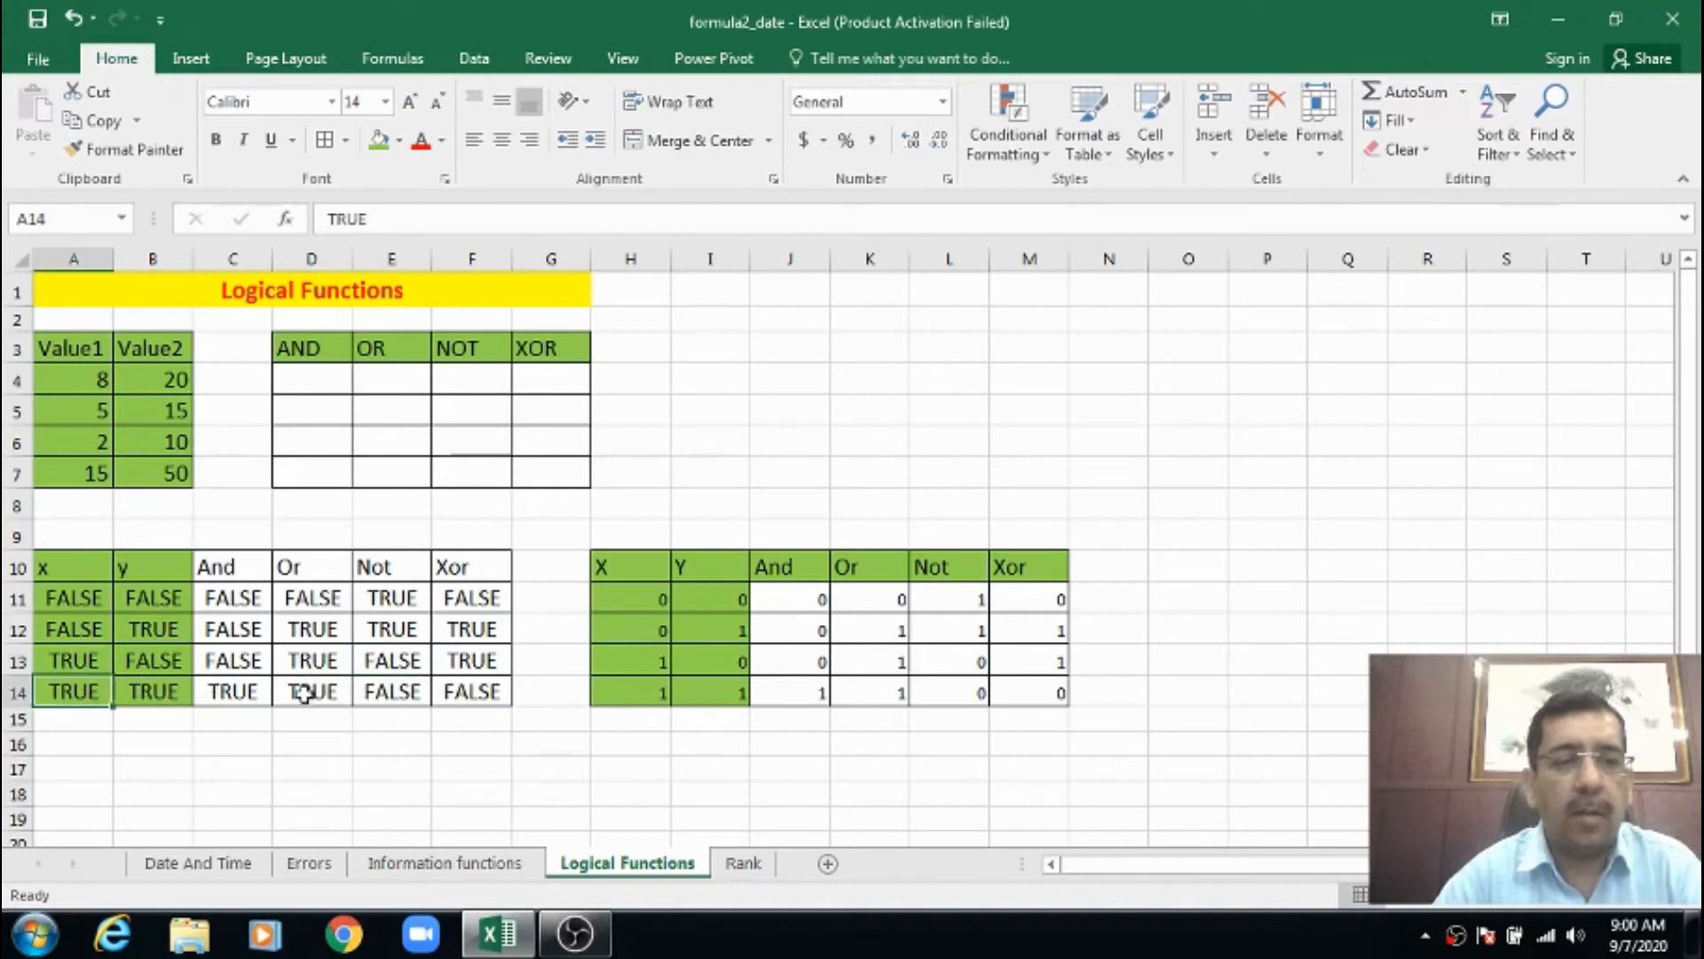
{"action": "left_click", "coordinate": [383, 690]}
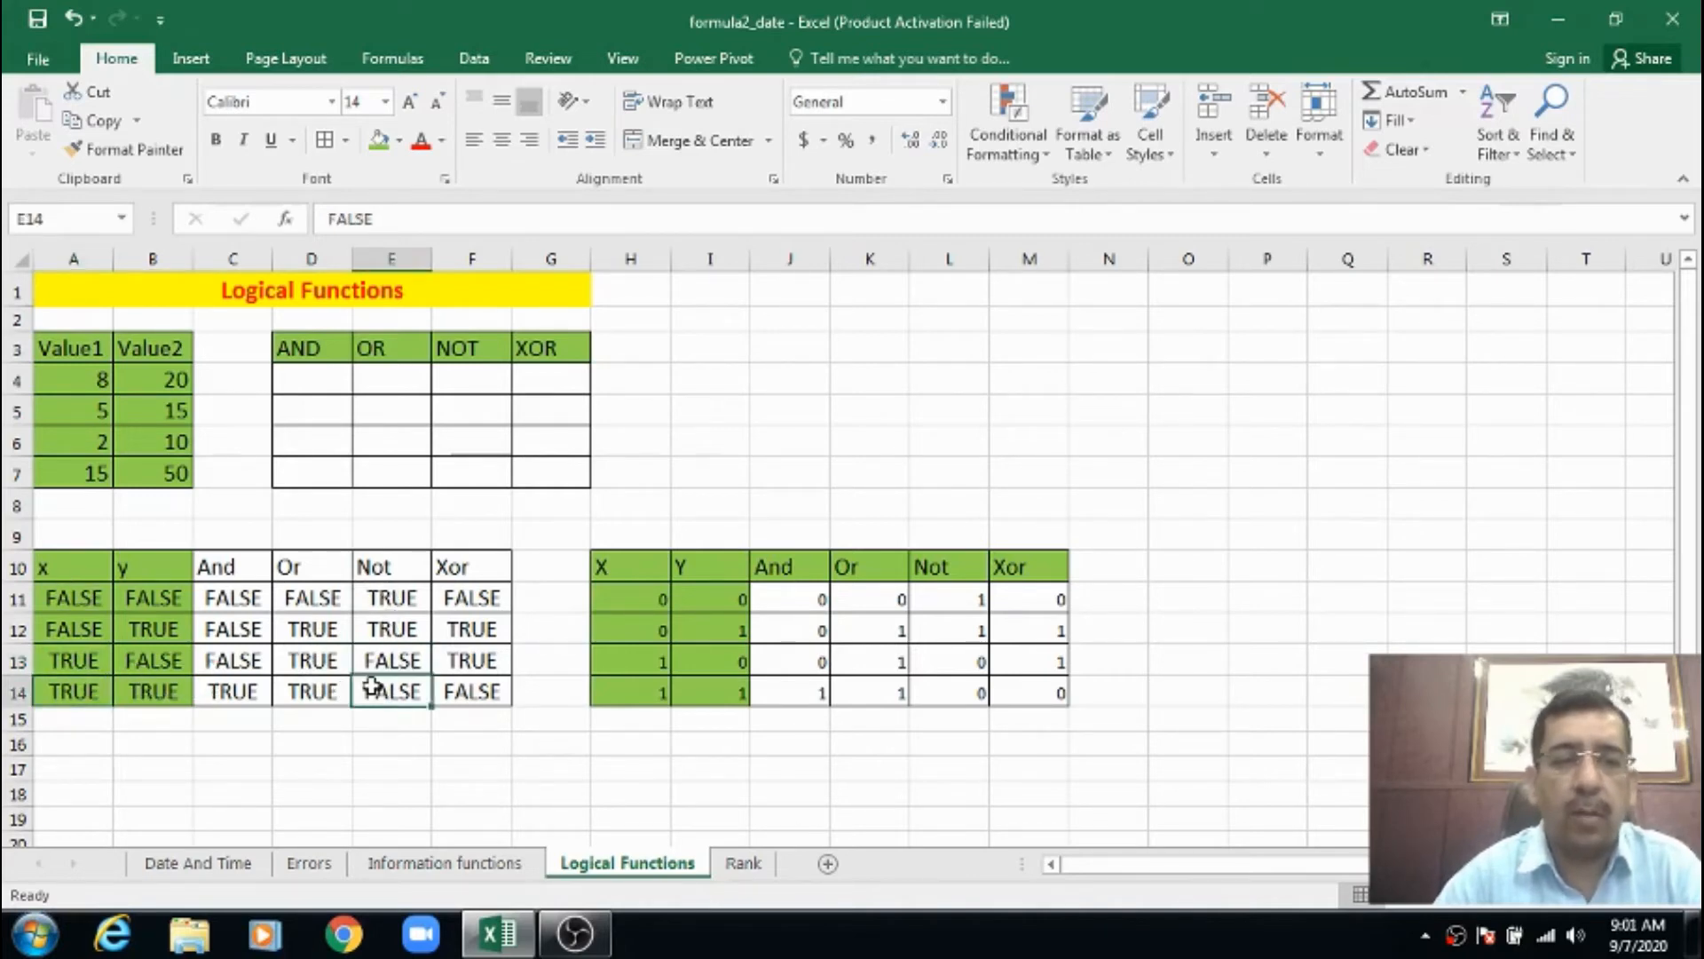
Compare the matching x and y pairs in rows 11 and 14 with their Xor results in F11 and F14.
{"action": "left_click", "coordinate": [490, 599]}
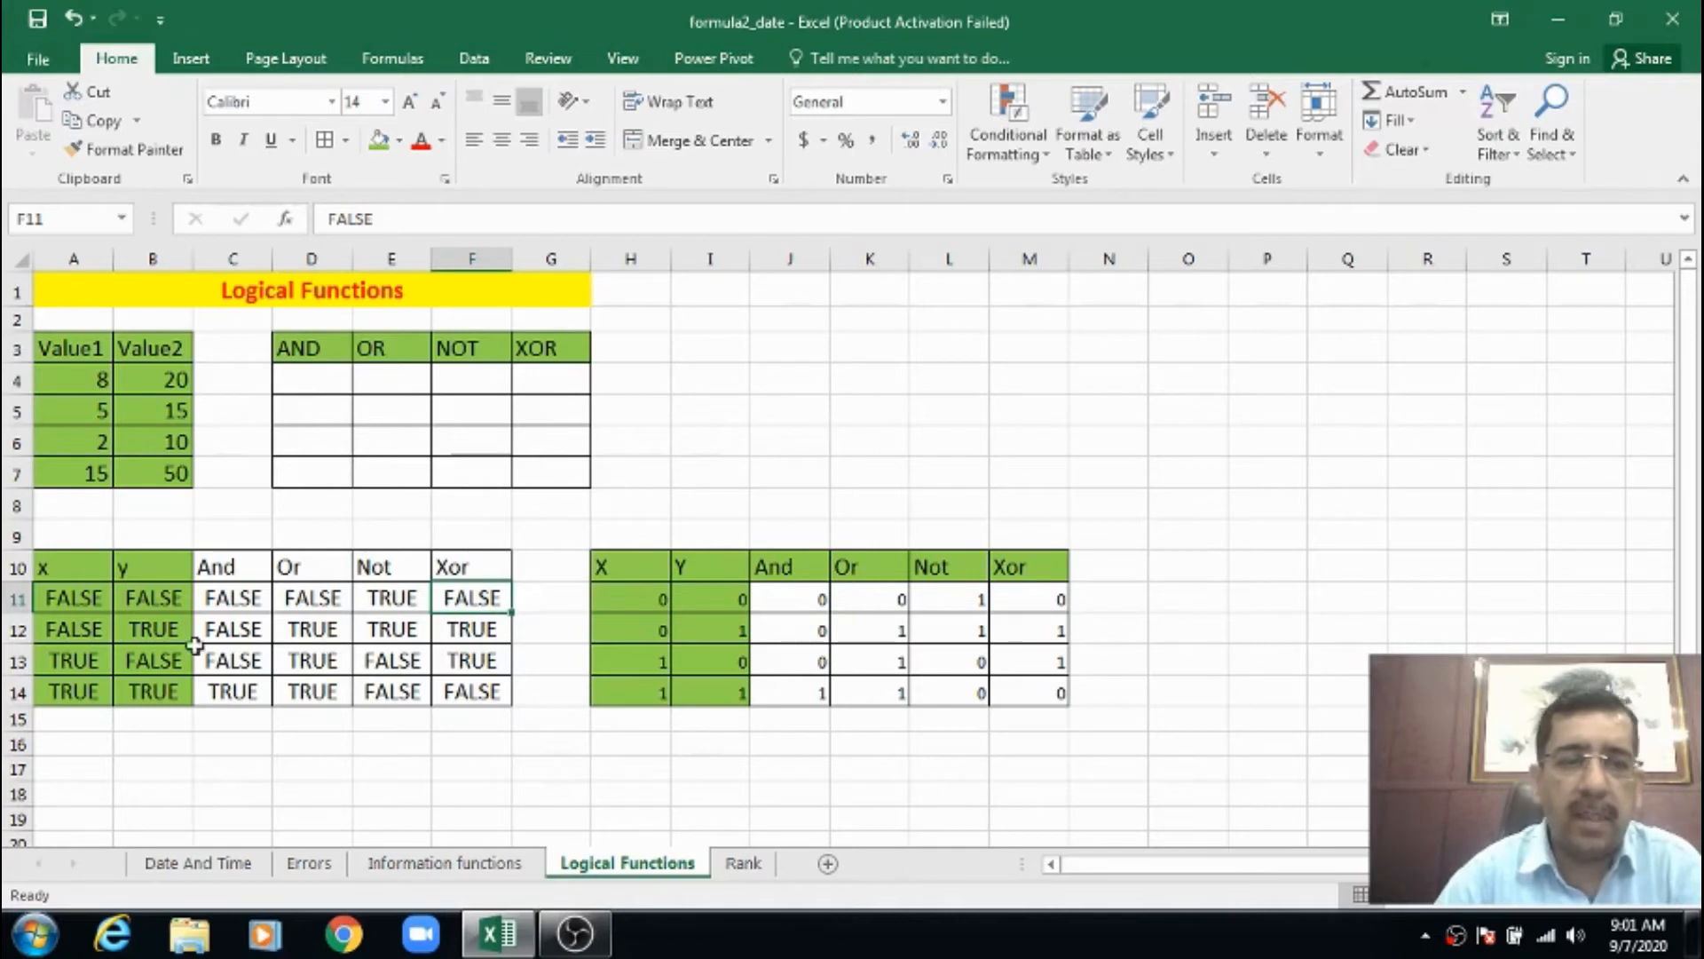
{"action": "left_click_drag", "start_coordinate": [82, 608], "coordinate": [165, 599]}
{"action": "left_click", "coordinate": [470, 598]}
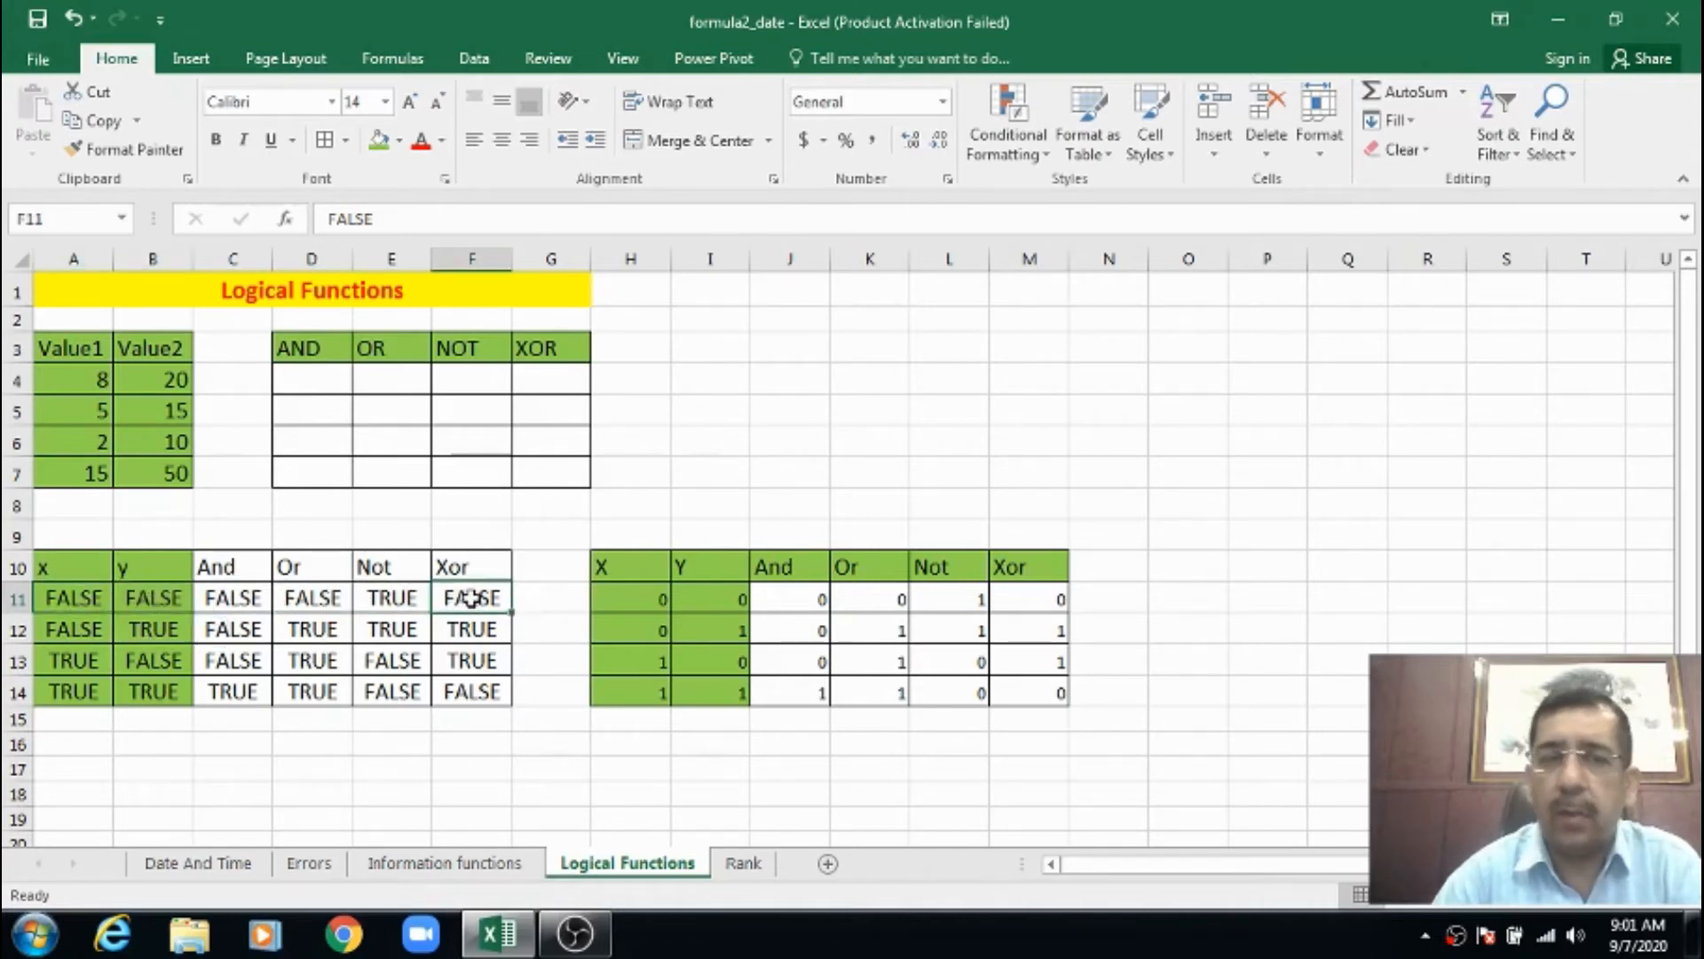
{"action": "left_click_drag", "start_coordinate": [84, 697], "coordinate": [182, 692]}
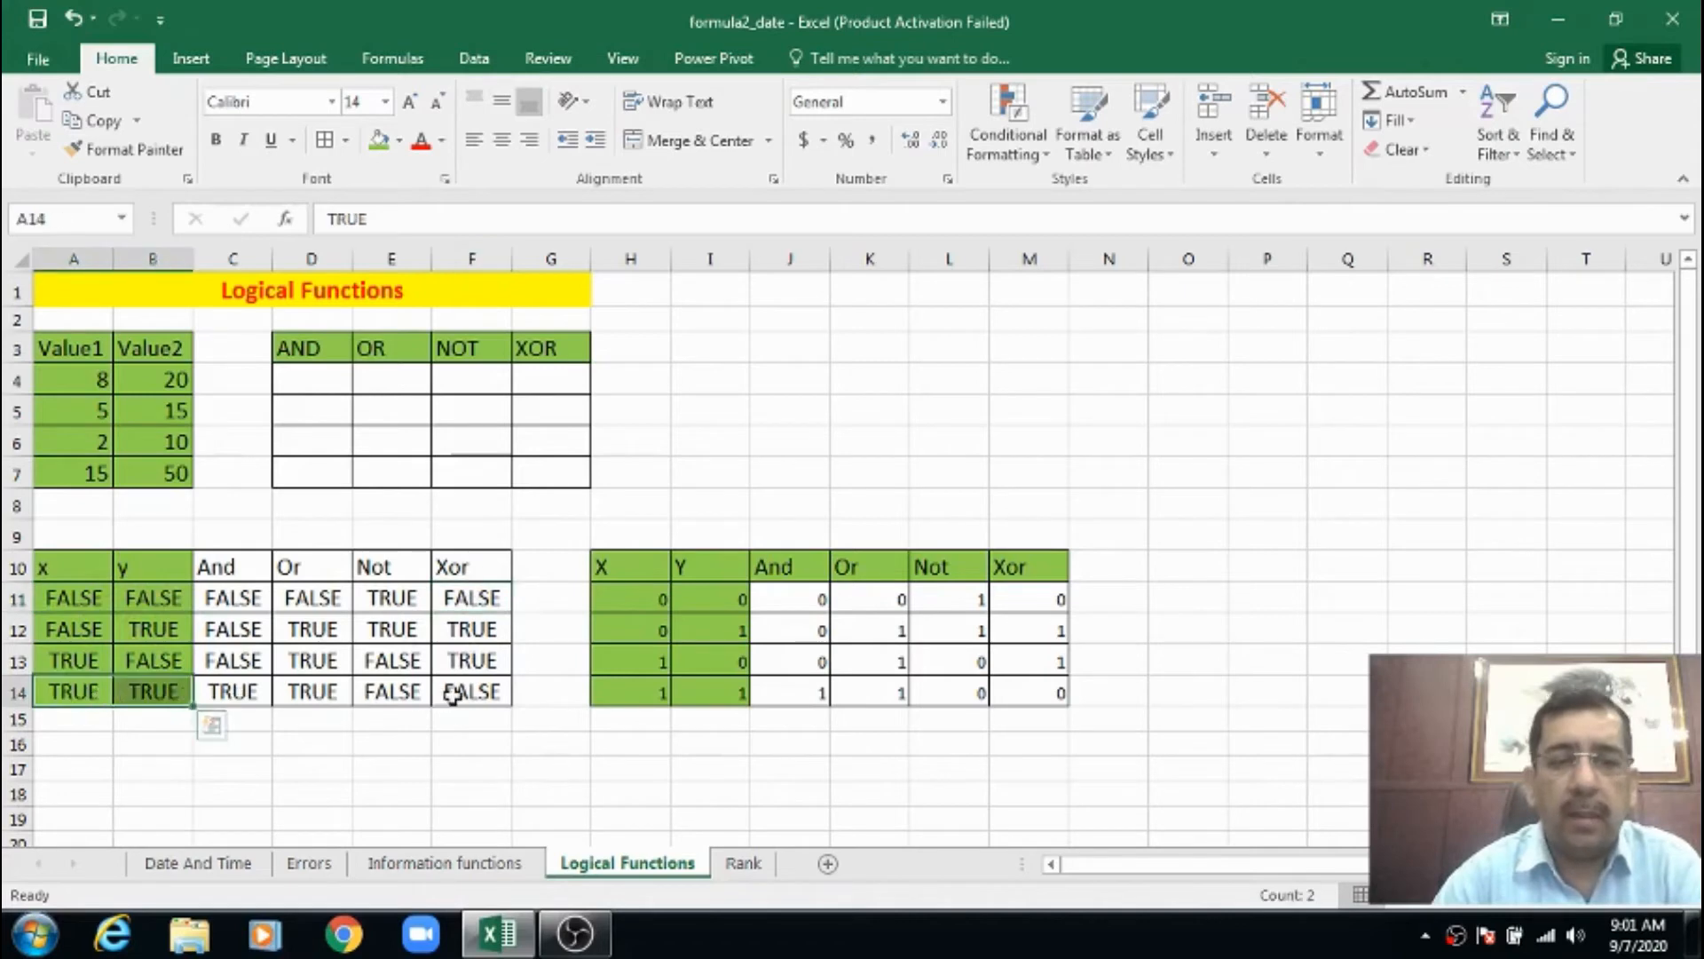
{"action": "left_click", "coordinate": [452, 695]}
Compare the differing x and y pairs in rows 12 and 13 with their Xor results in F12 and F13.
{"action": "left_click", "coordinate": [91, 626]}
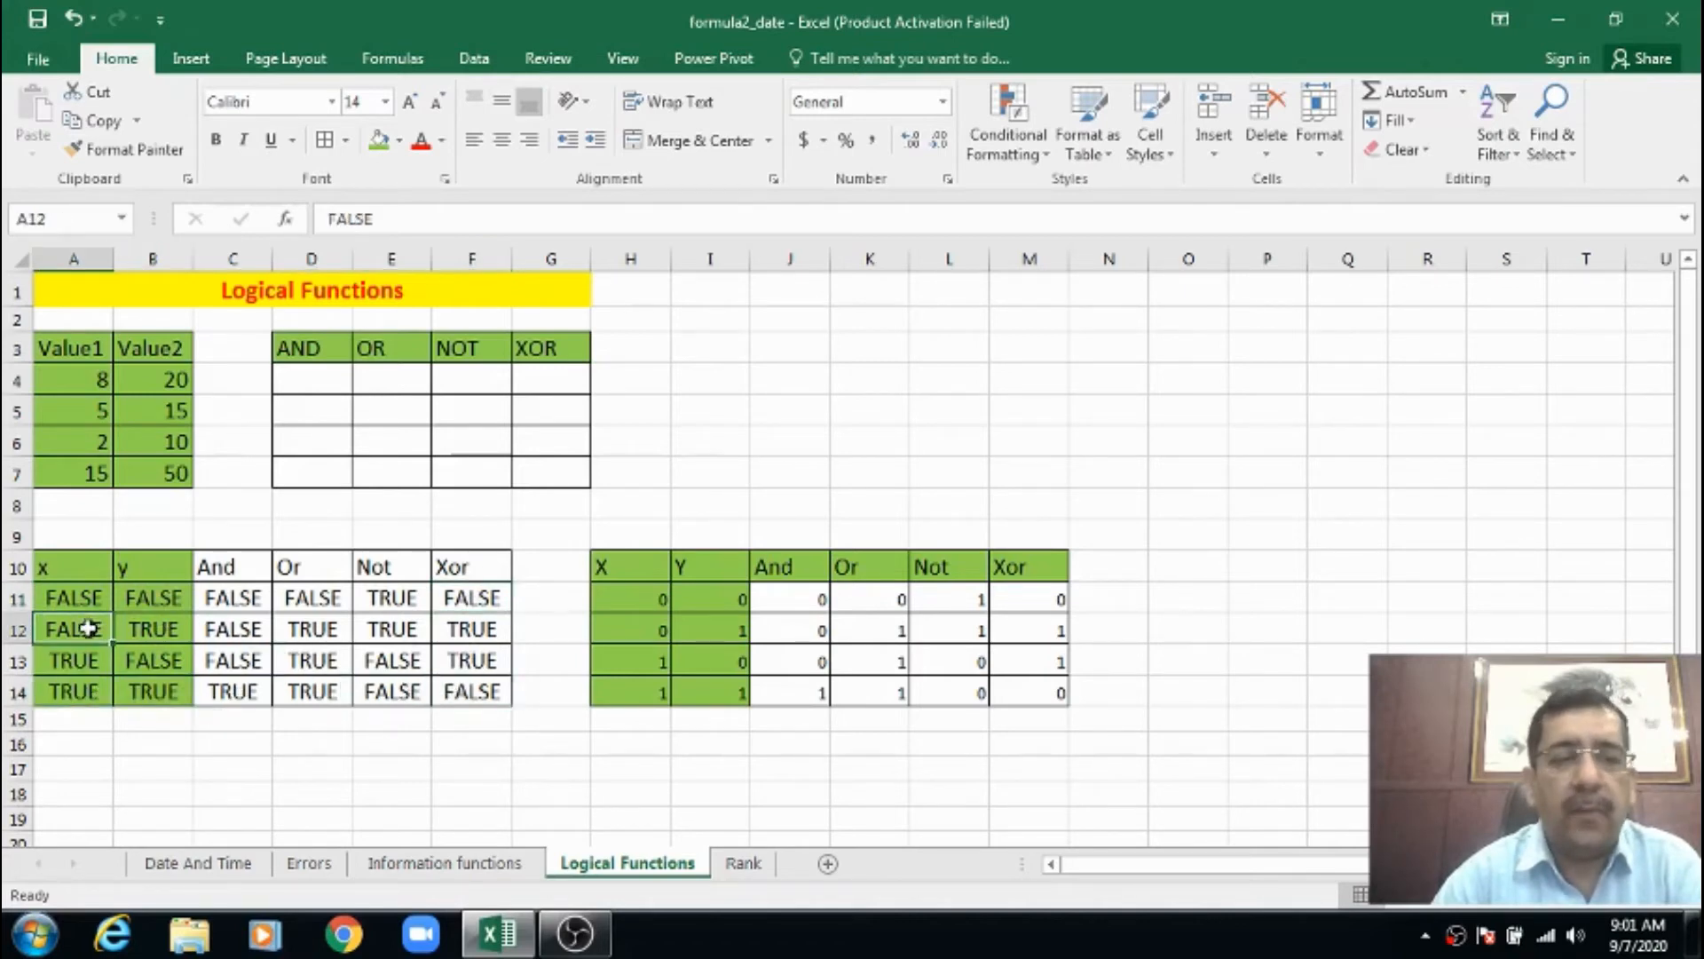
{"action": "left_click", "coordinate": [151, 625]}
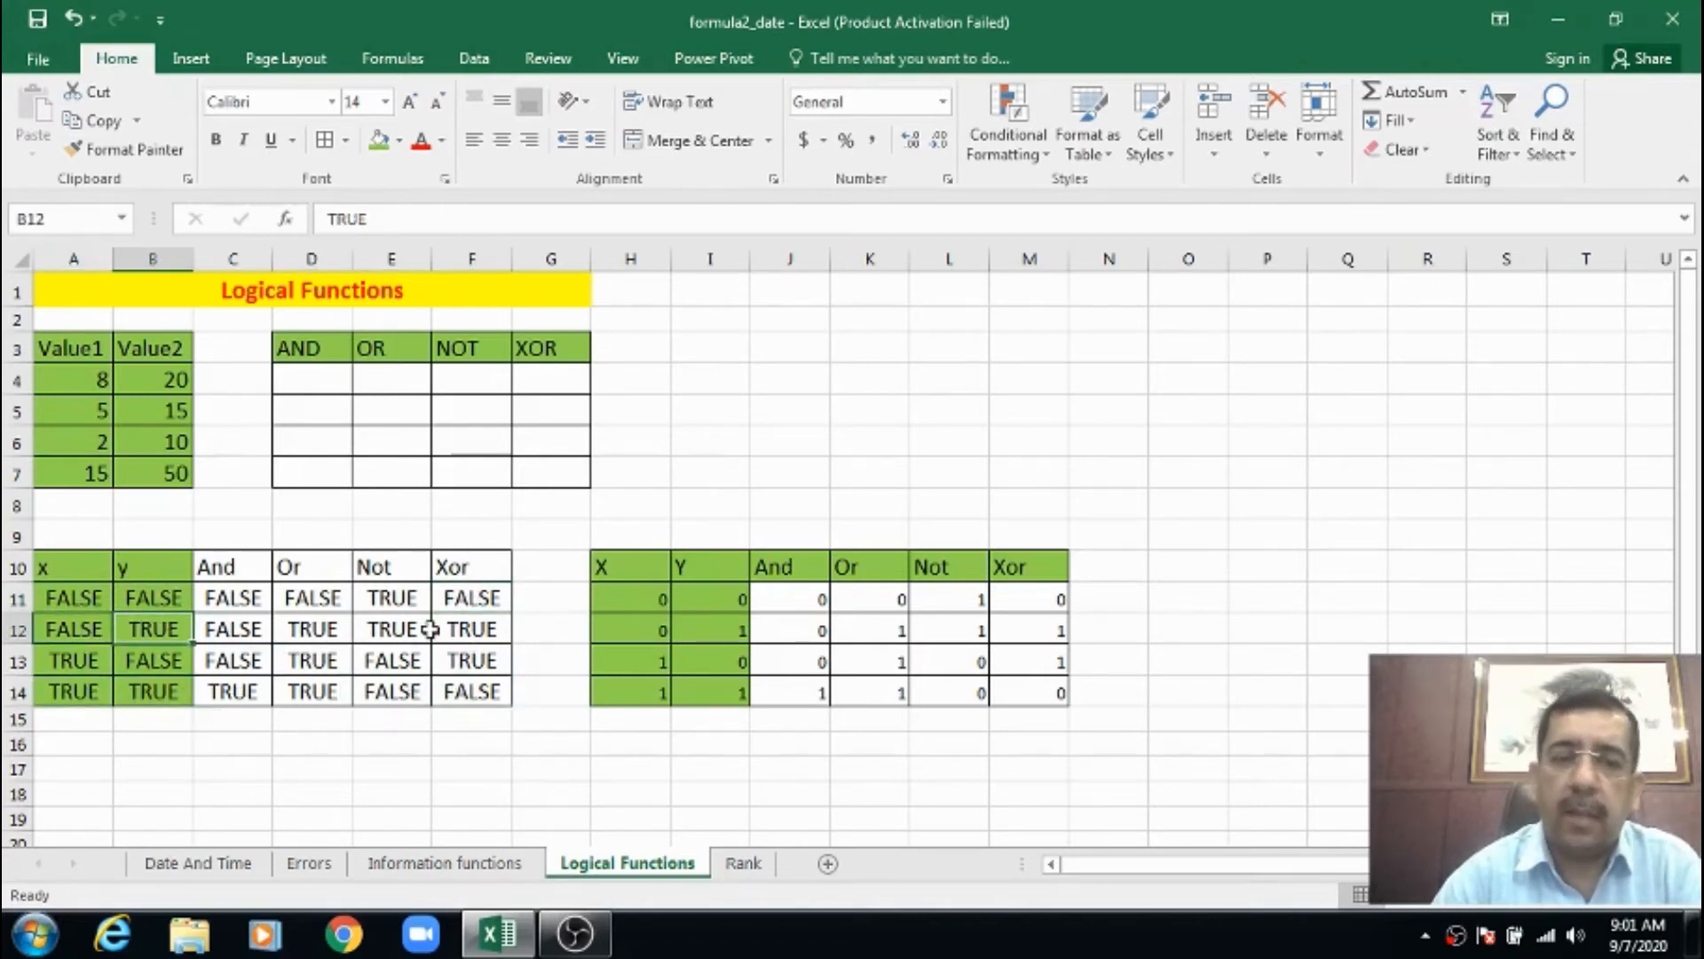
{"action": "left_click", "coordinate": [477, 630]}
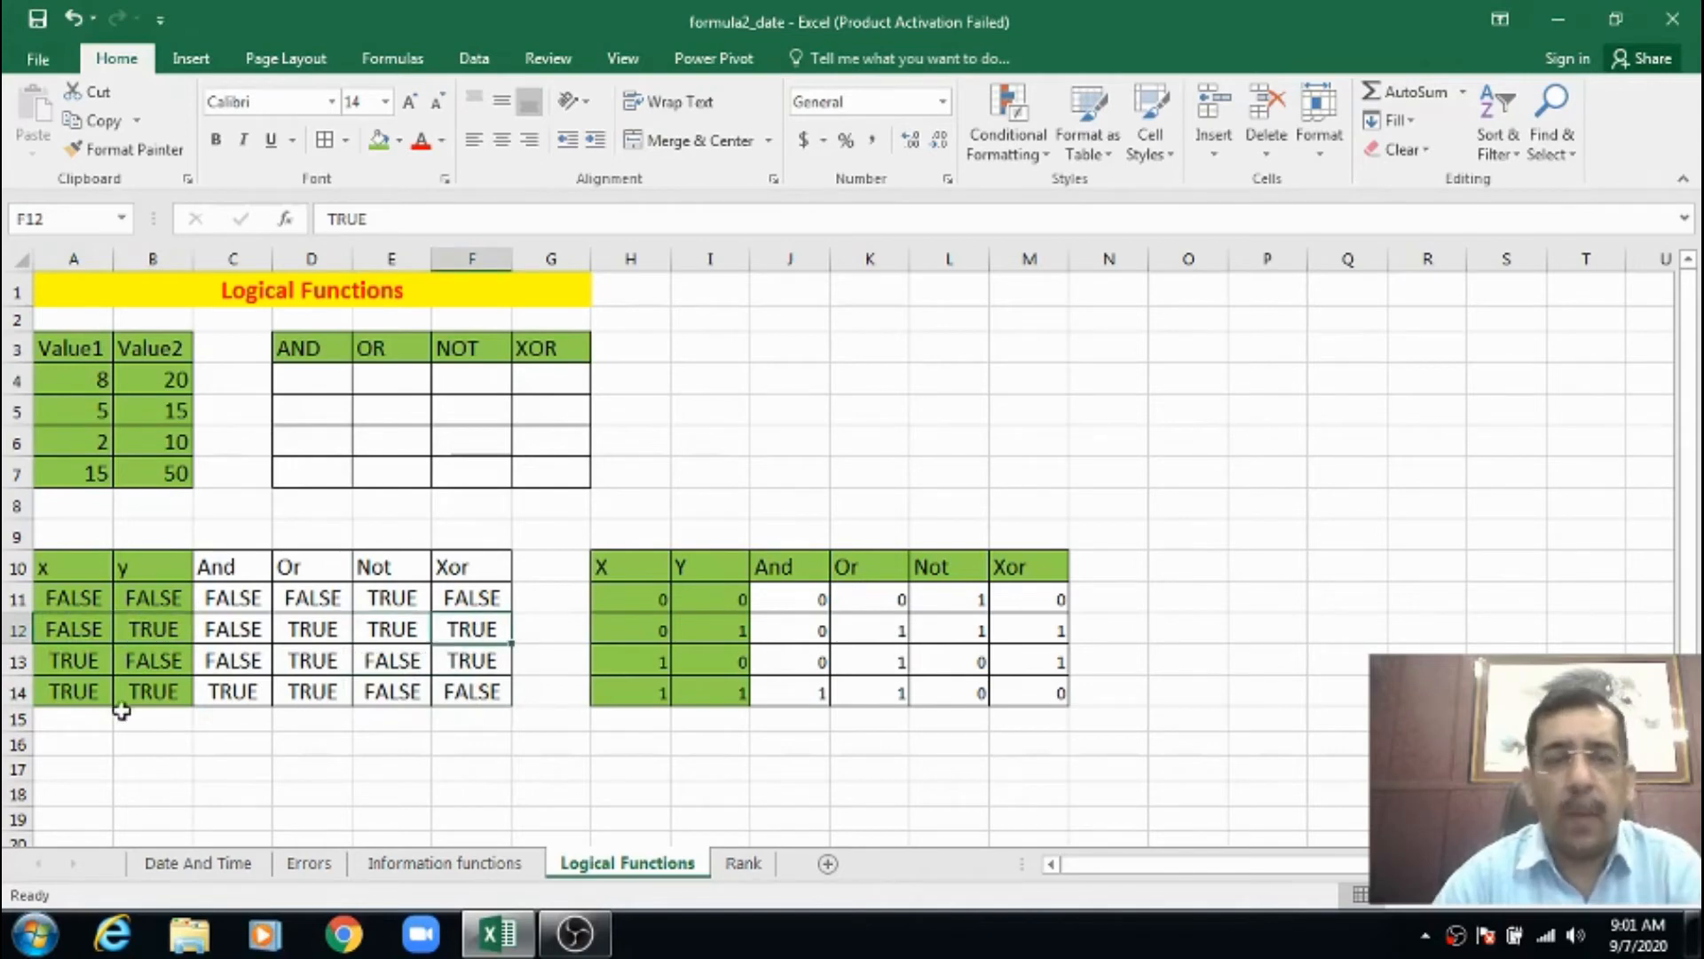
{"action": "left_click", "coordinate": [78, 656]}
{"action": "left_click", "coordinate": [158, 657]}
{"action": "left_click", "coordinate": [447, 660]}
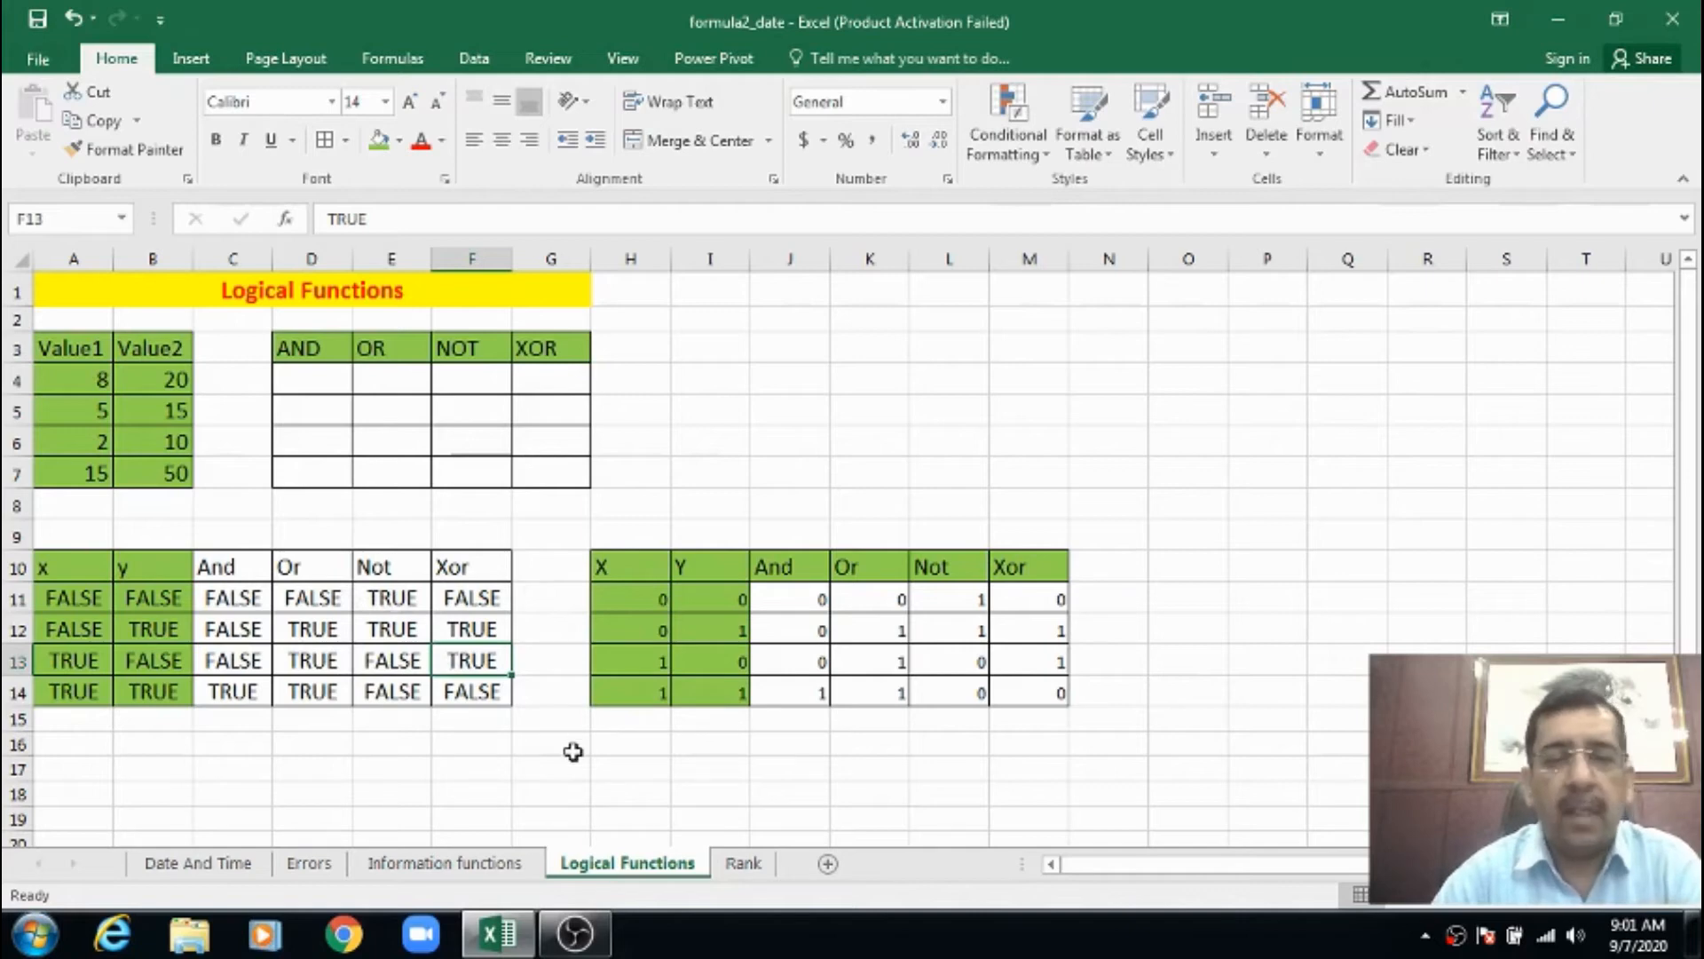
In the numeric truth table, compare the X and Y values in H11:I11 with the And and Or results in J11 and K11.
{"action": "left_click_drag", "start_coordinate": [650, 607], "coordinate": [688, 599]}
{"action": "left_click", "coordinate": [620, 600]}
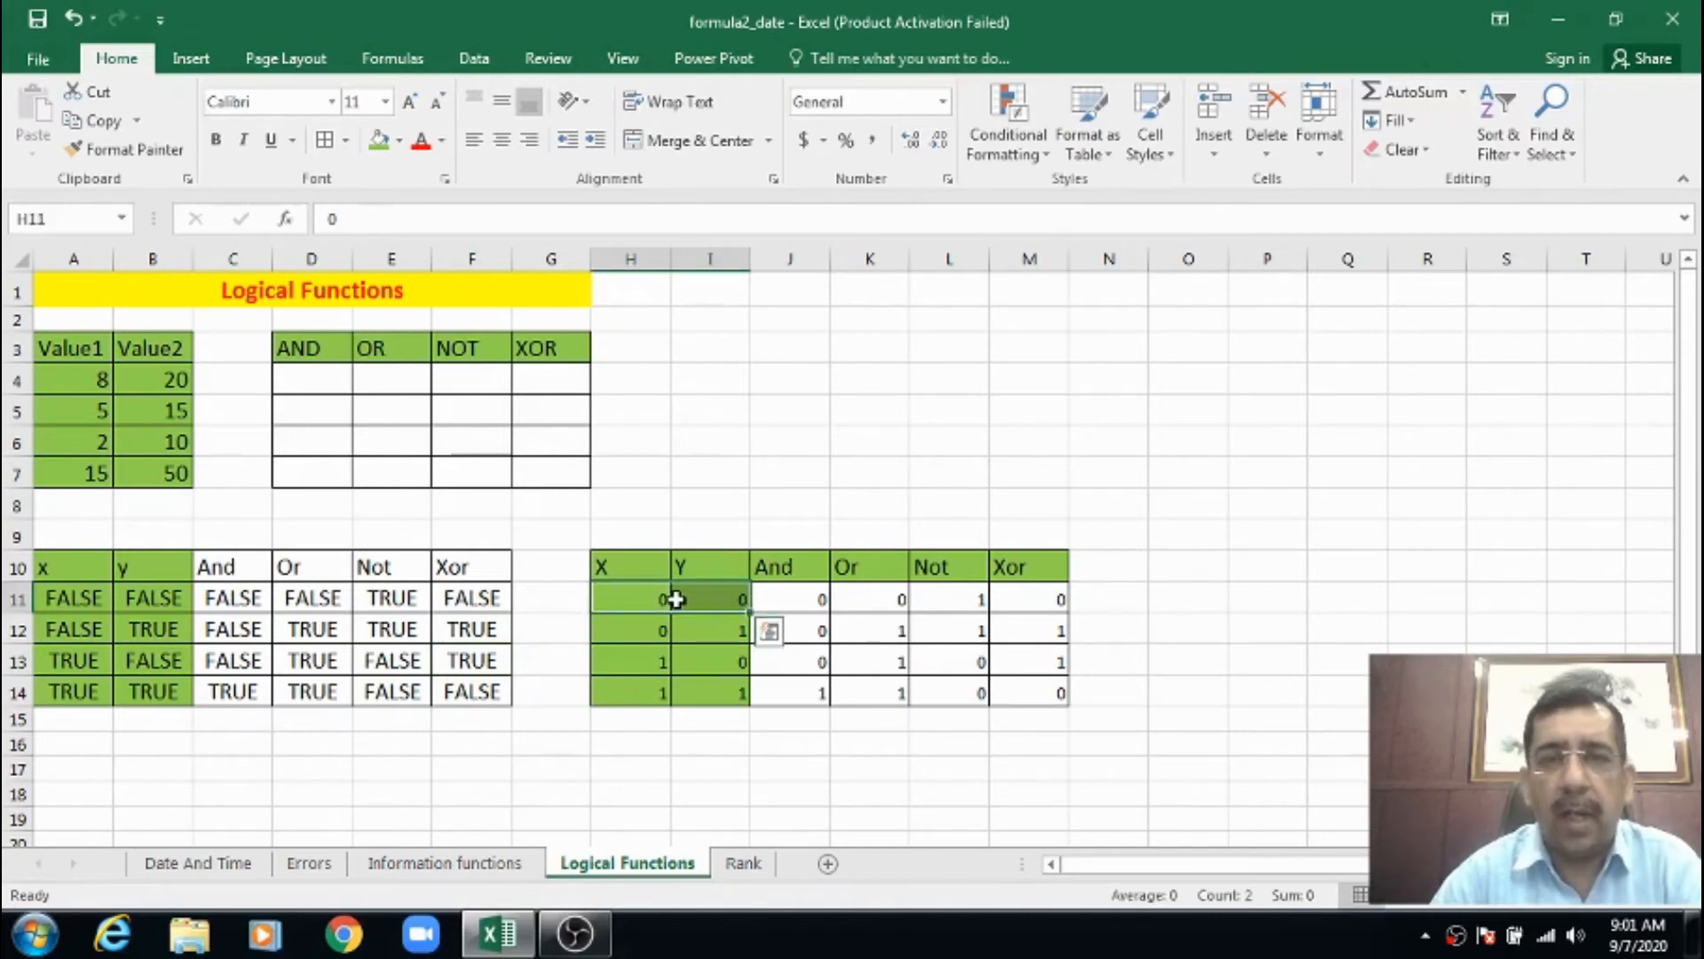
{"action": "left_click", "coordinate": [767, 598]}
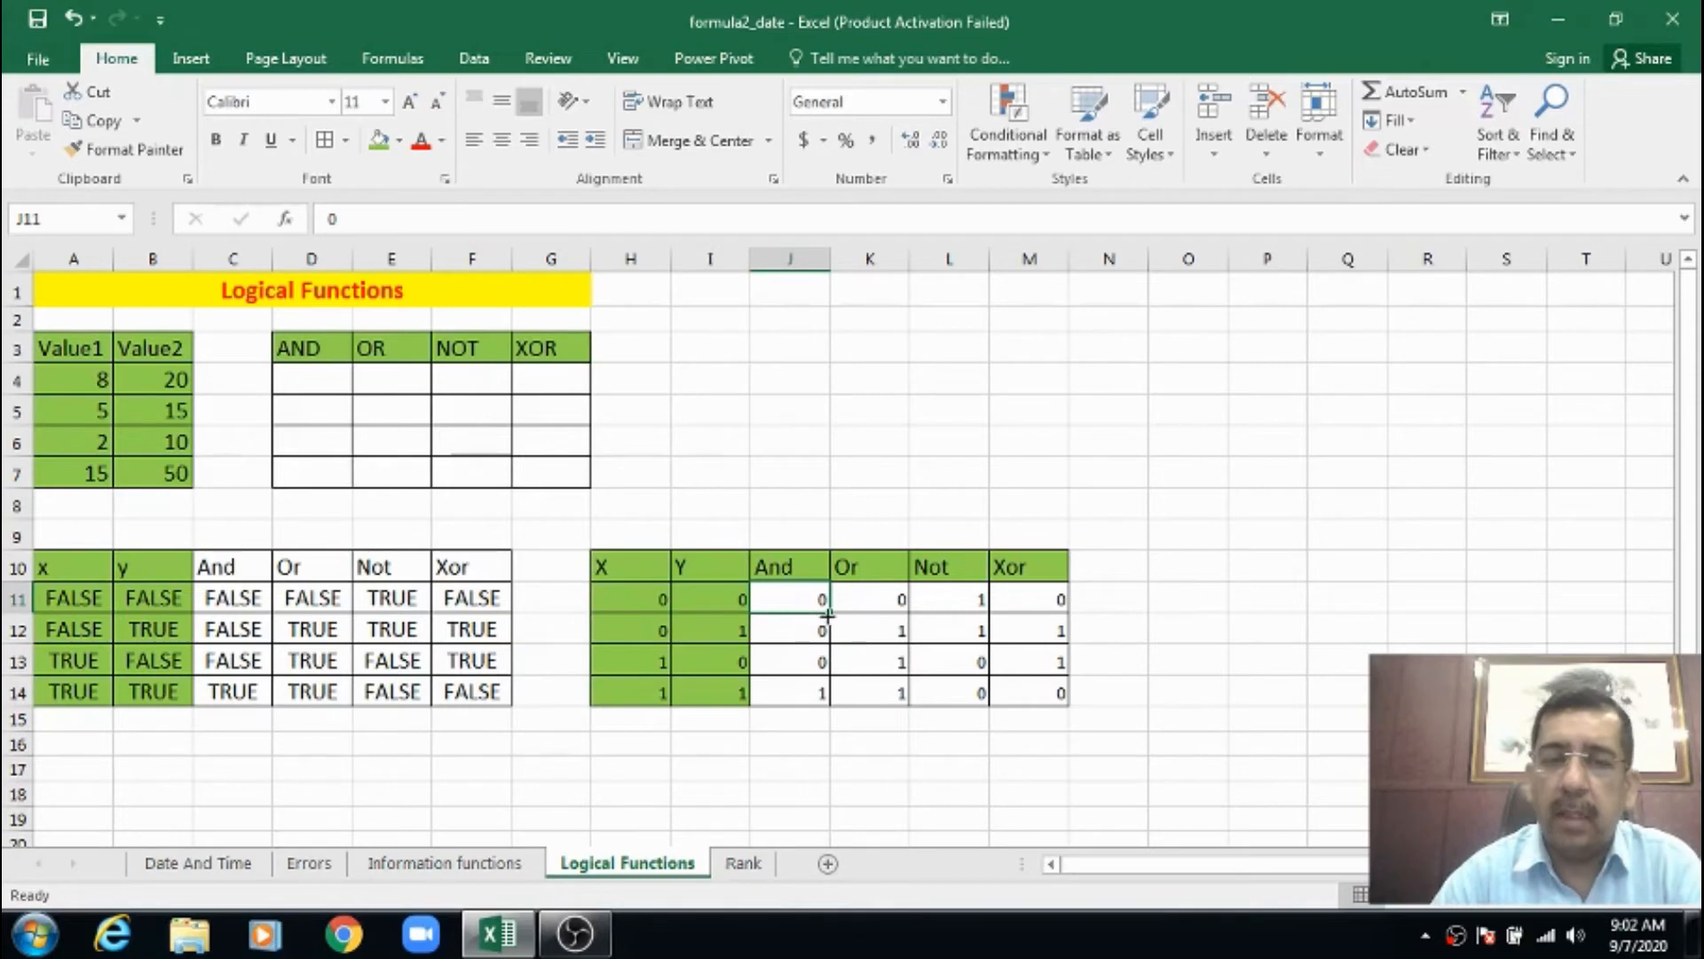
{"action": "left_click", "coordinate": [880, 597]}
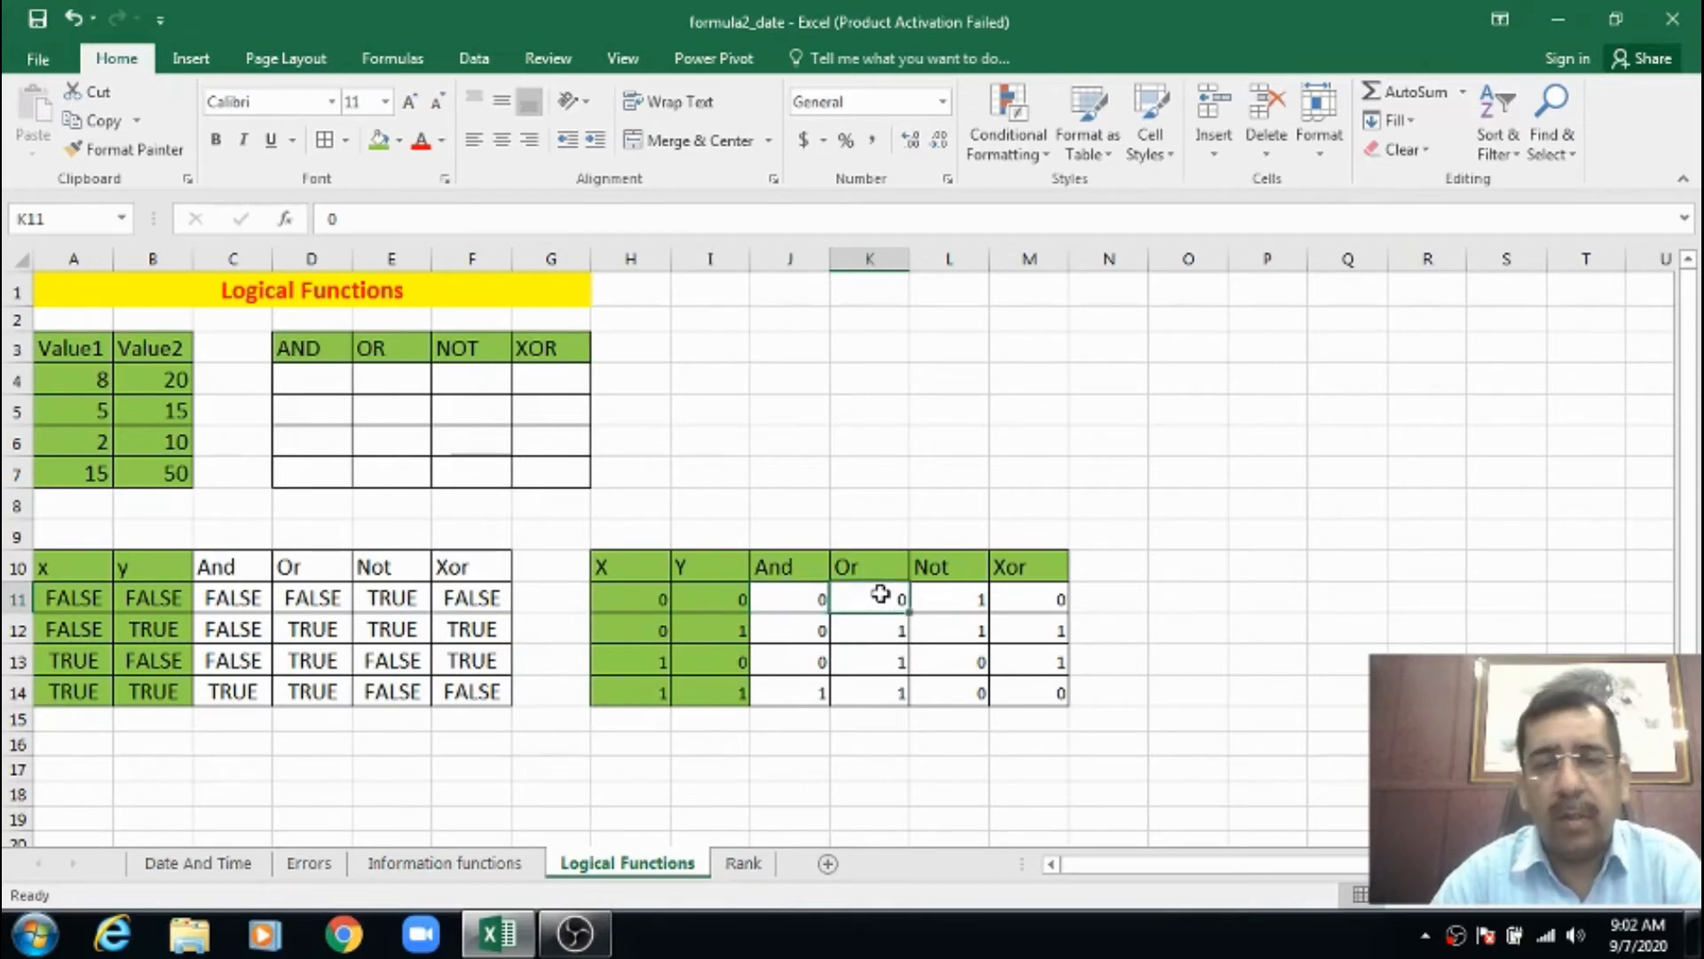
Compare the numeric X values in H11 and H13 with their Not results in L11 and L13.
{"action": "left_click", "coordinate": [661, 598]}
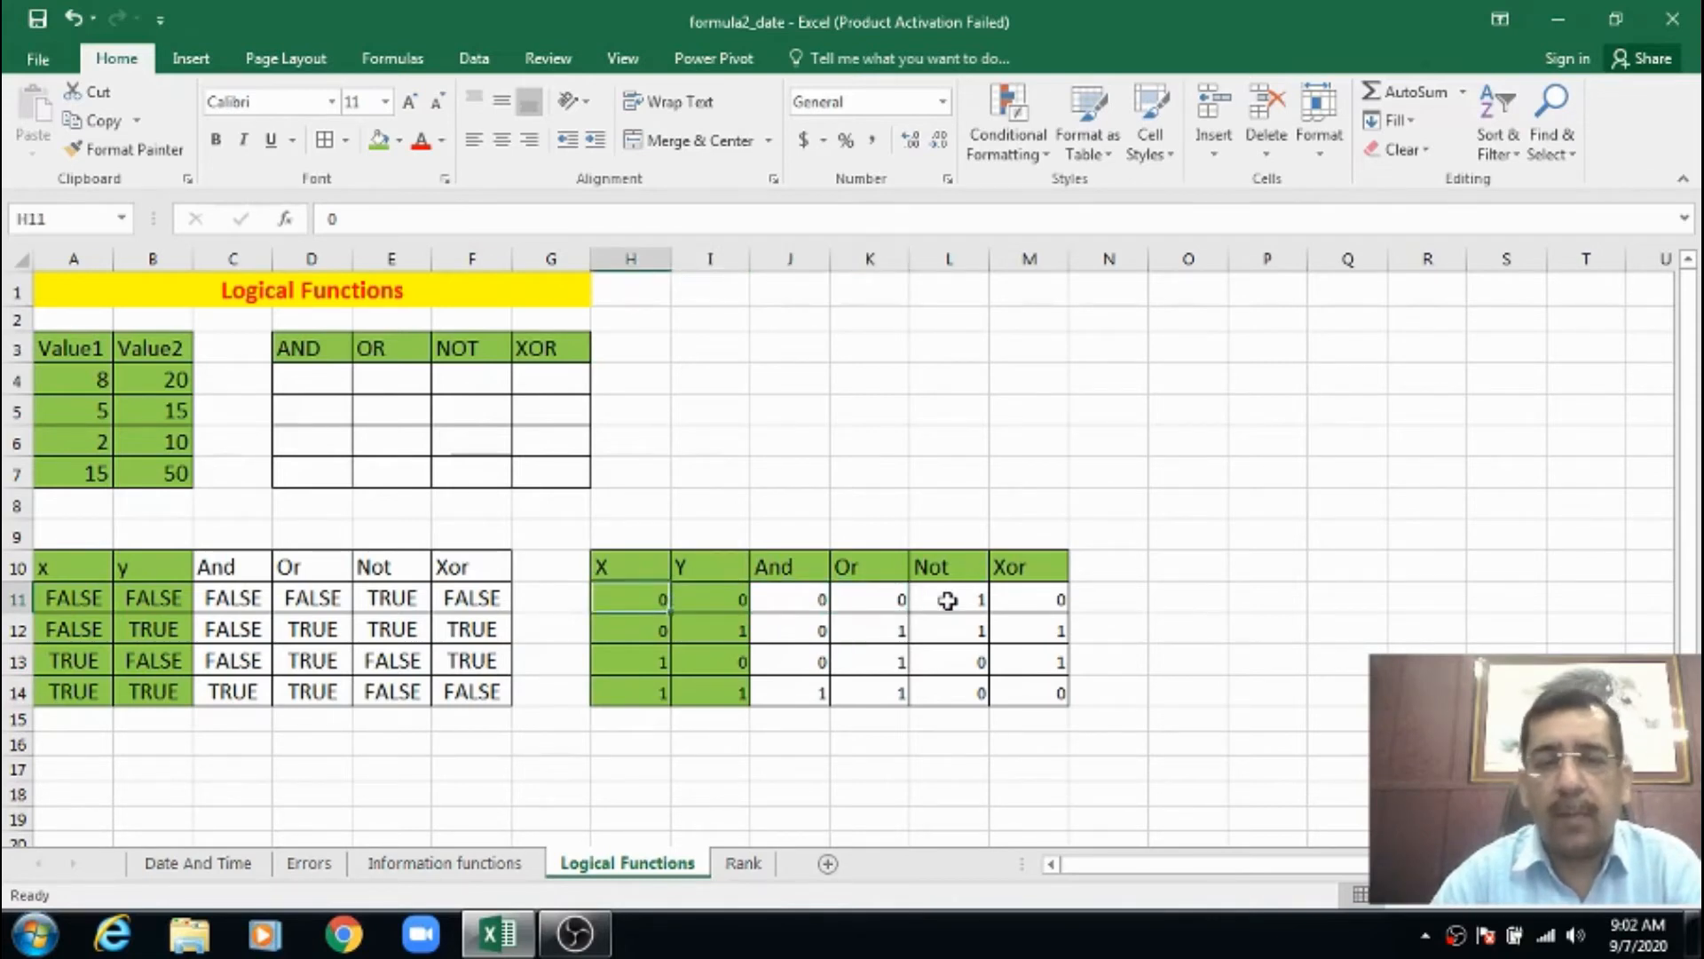
{"action": "left_click", "coordinate": [948, 601]}
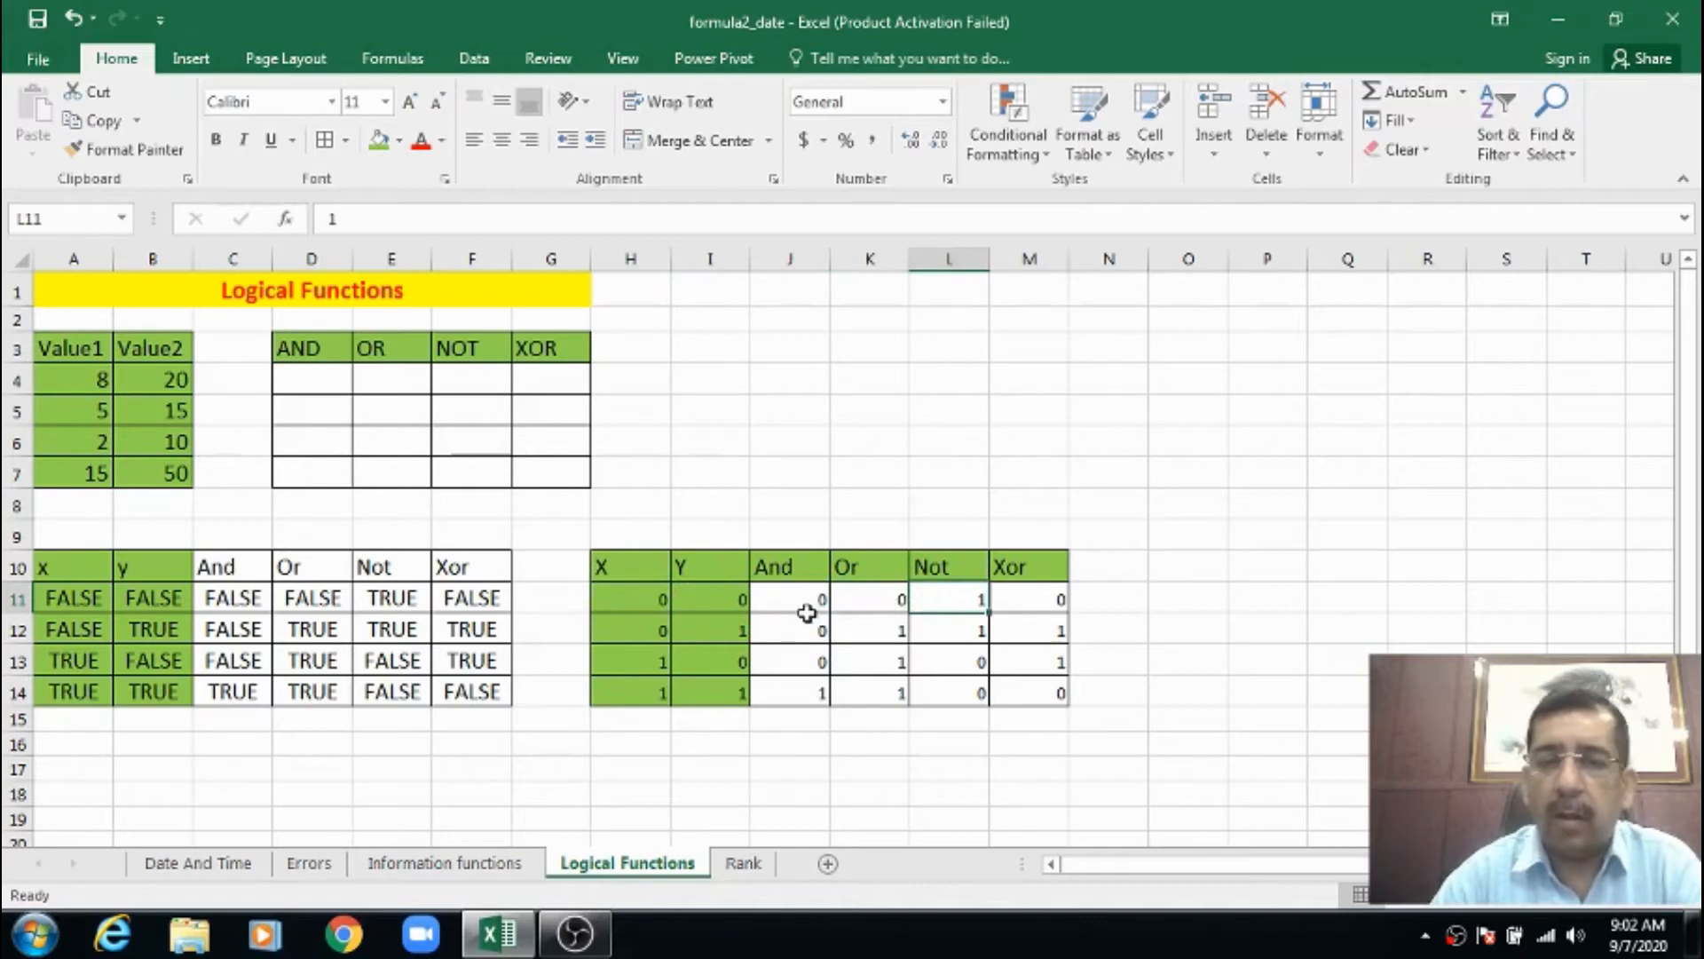
{"action": "left_click", "coordinate": [655, 675]}
{"action": "left_click", "coordinate": [932, 657]}
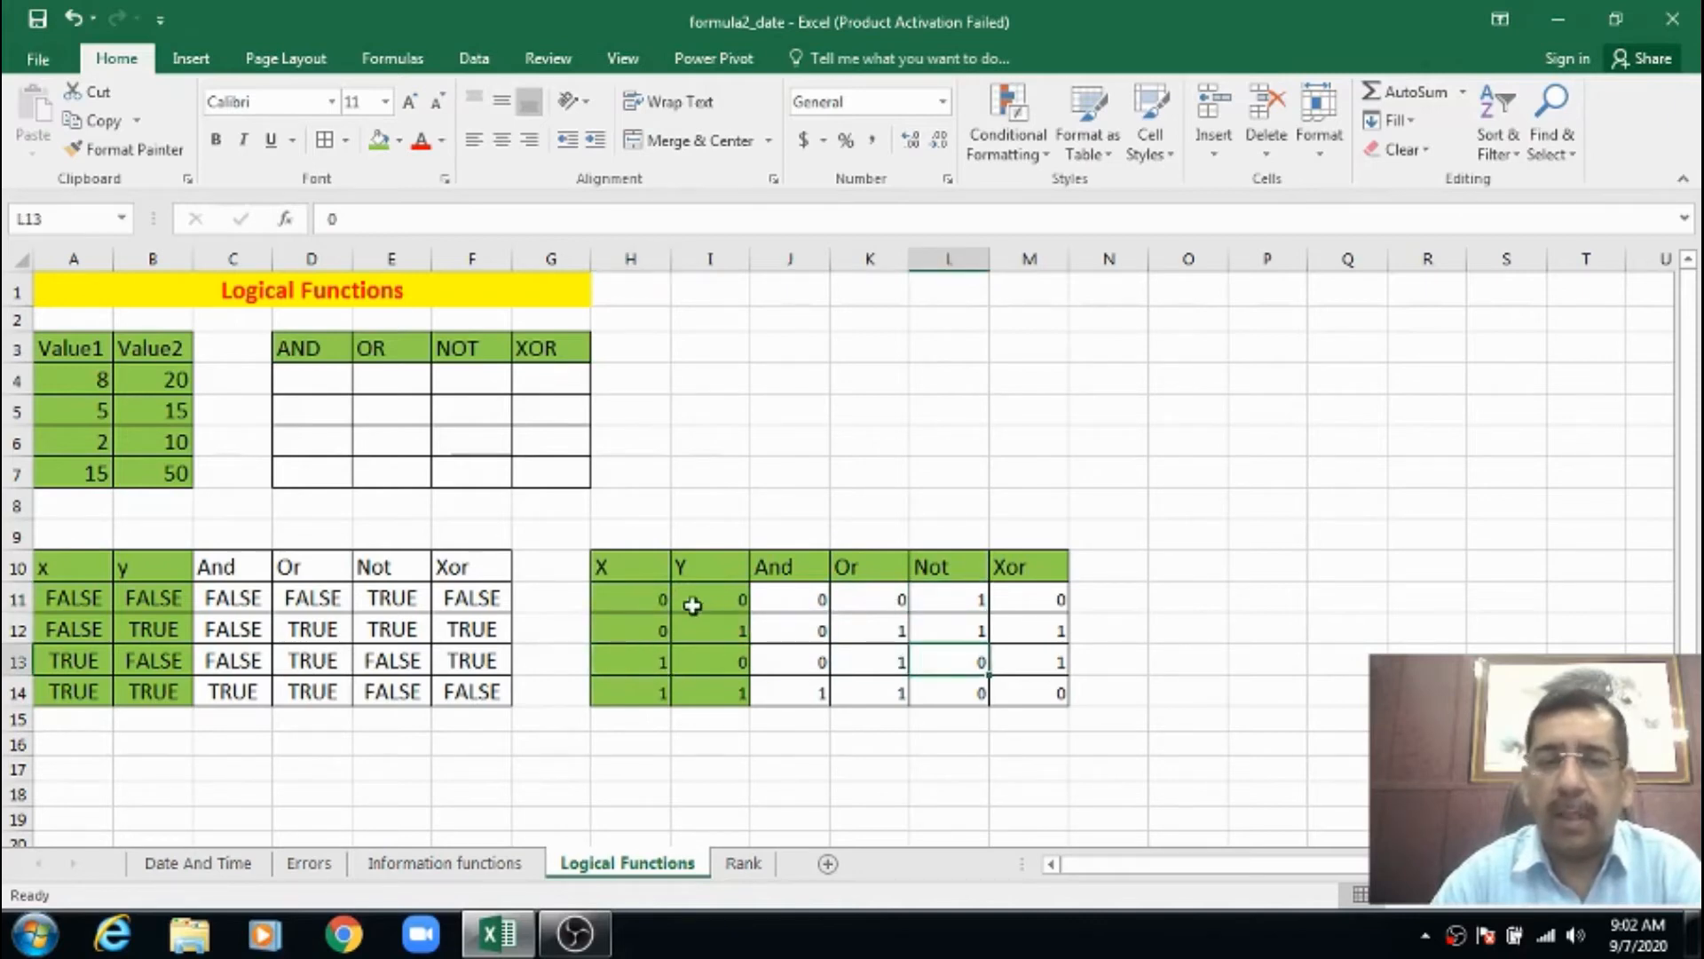
Compare the numeric X and Y pairs with their Xor results in column M, covering rows 11 and 14, then rows 12 and 13.
{"action": "left_click", "coordinate": [652, 597]}
{"action": "left_click_drag", "start_coordinate": [653, 597], "coordinate": [689, 595]}
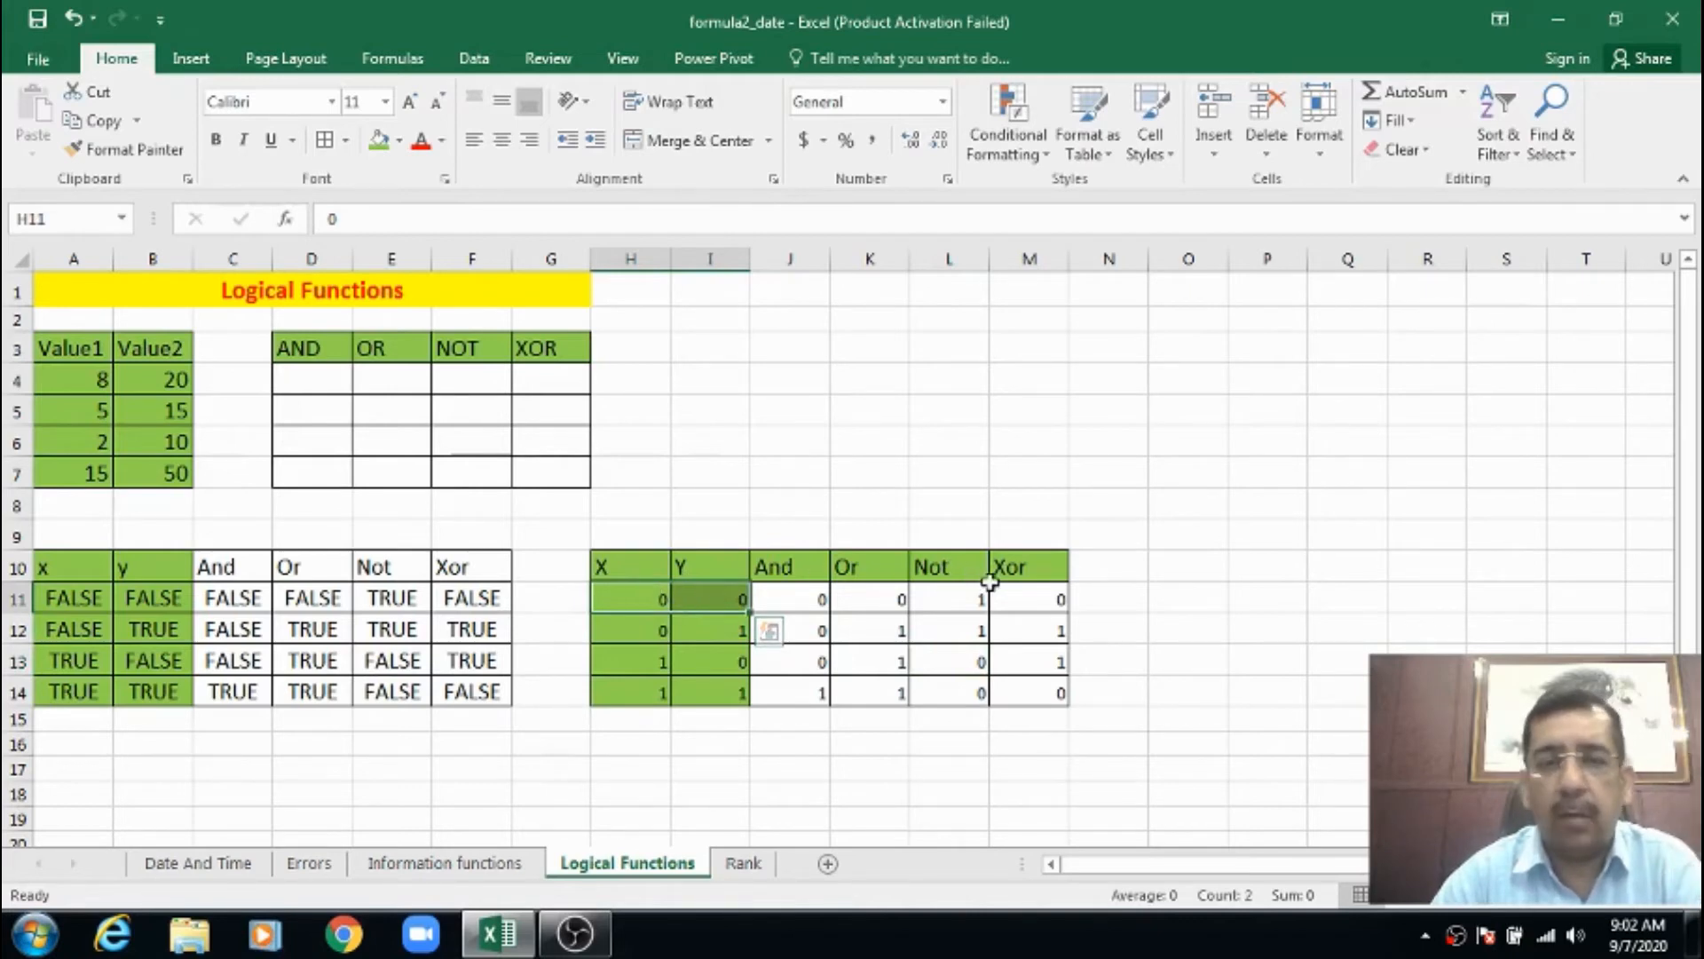
{"action": "left_click", "coordinate": [1026, 595]}
{"action": "left_click_drag", "start_coordinate": [657, 692], "coordinate": [719, 691]}
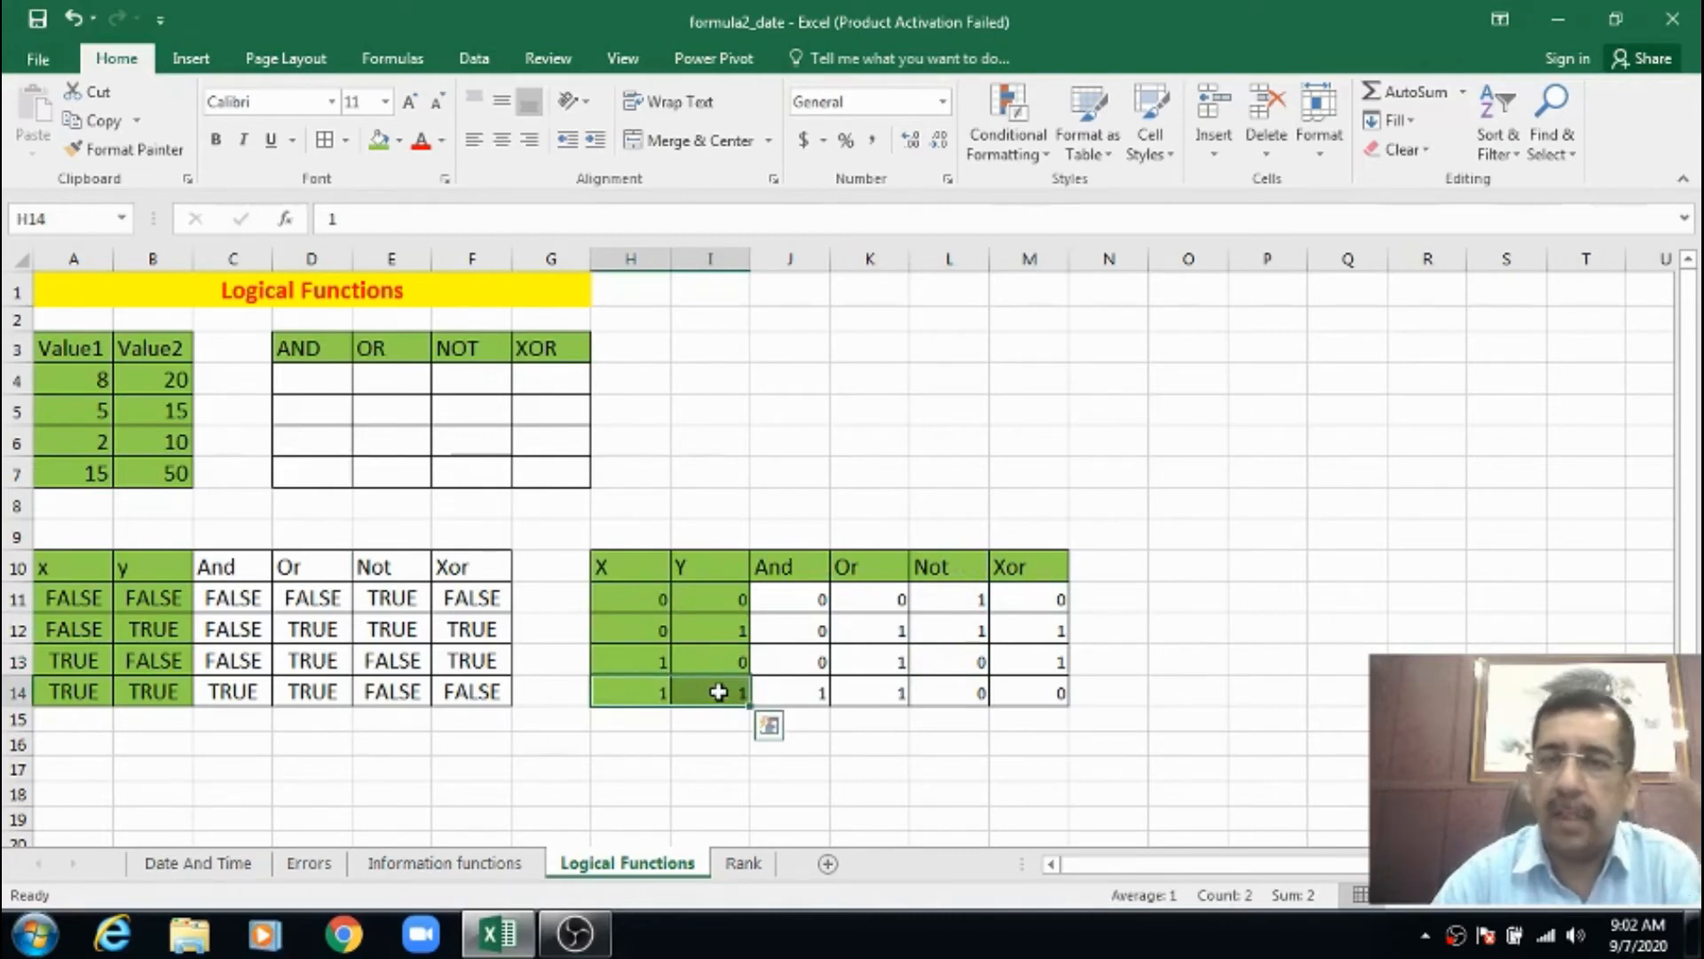
{"action": "left_click", "coordinate": [1037, 694]}
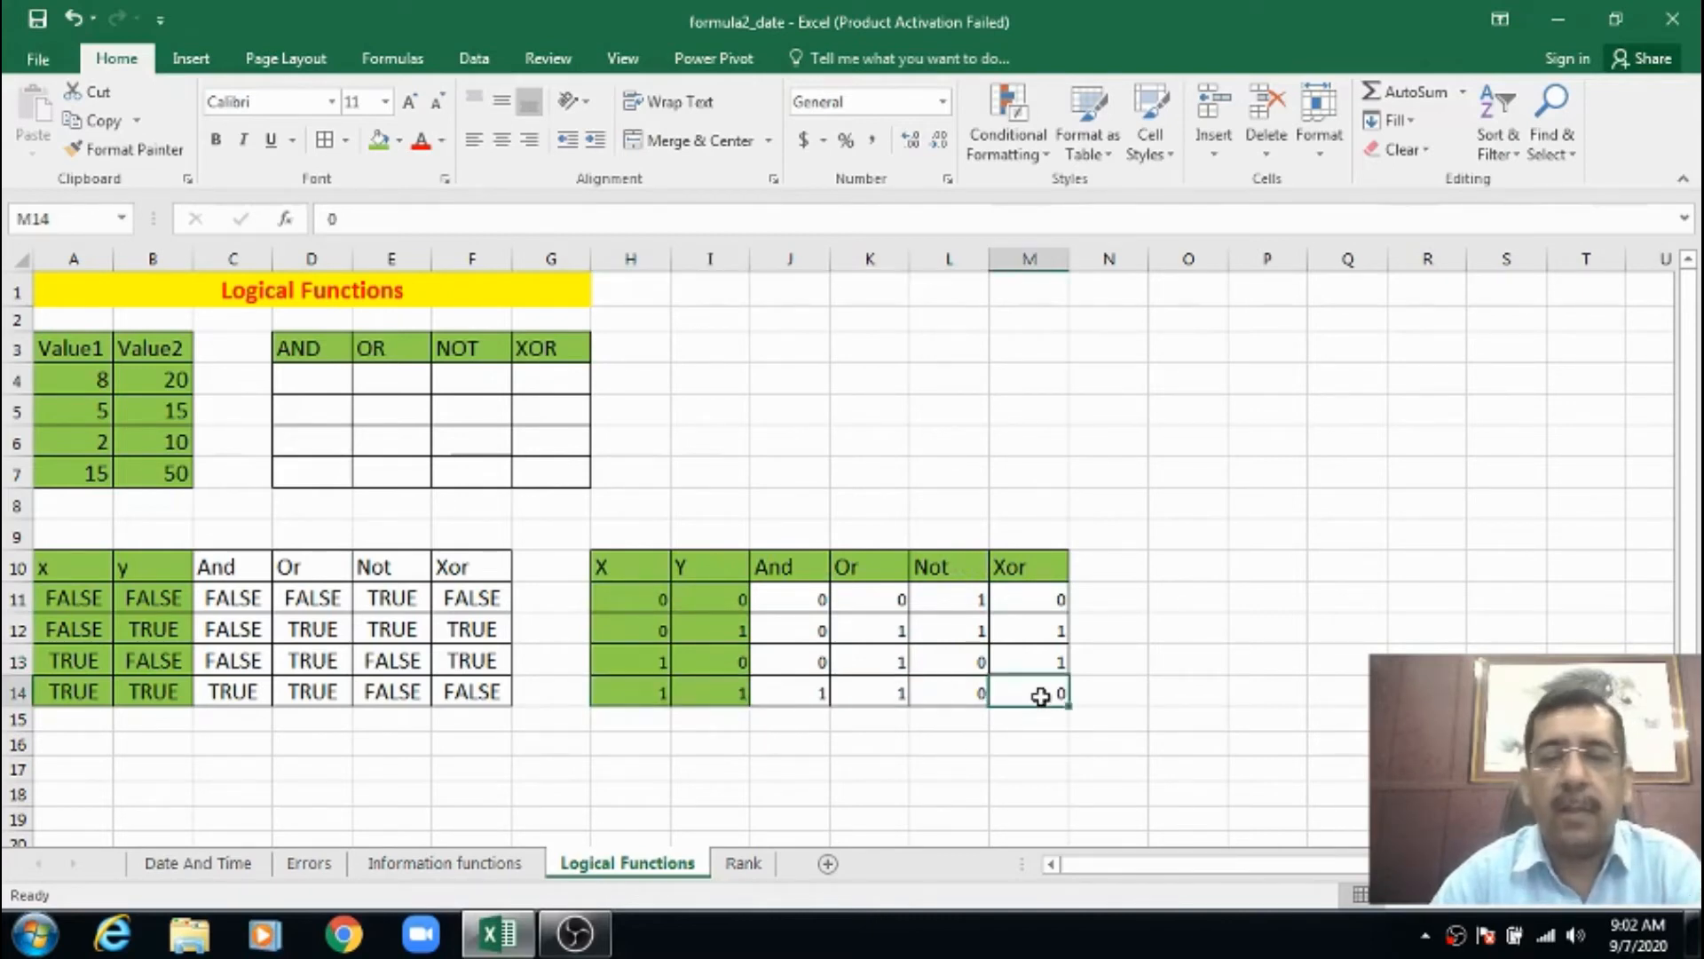
{"action": "left_click_drag", "start_coordinate": [651, 630], "coordinate": [731, 658]}
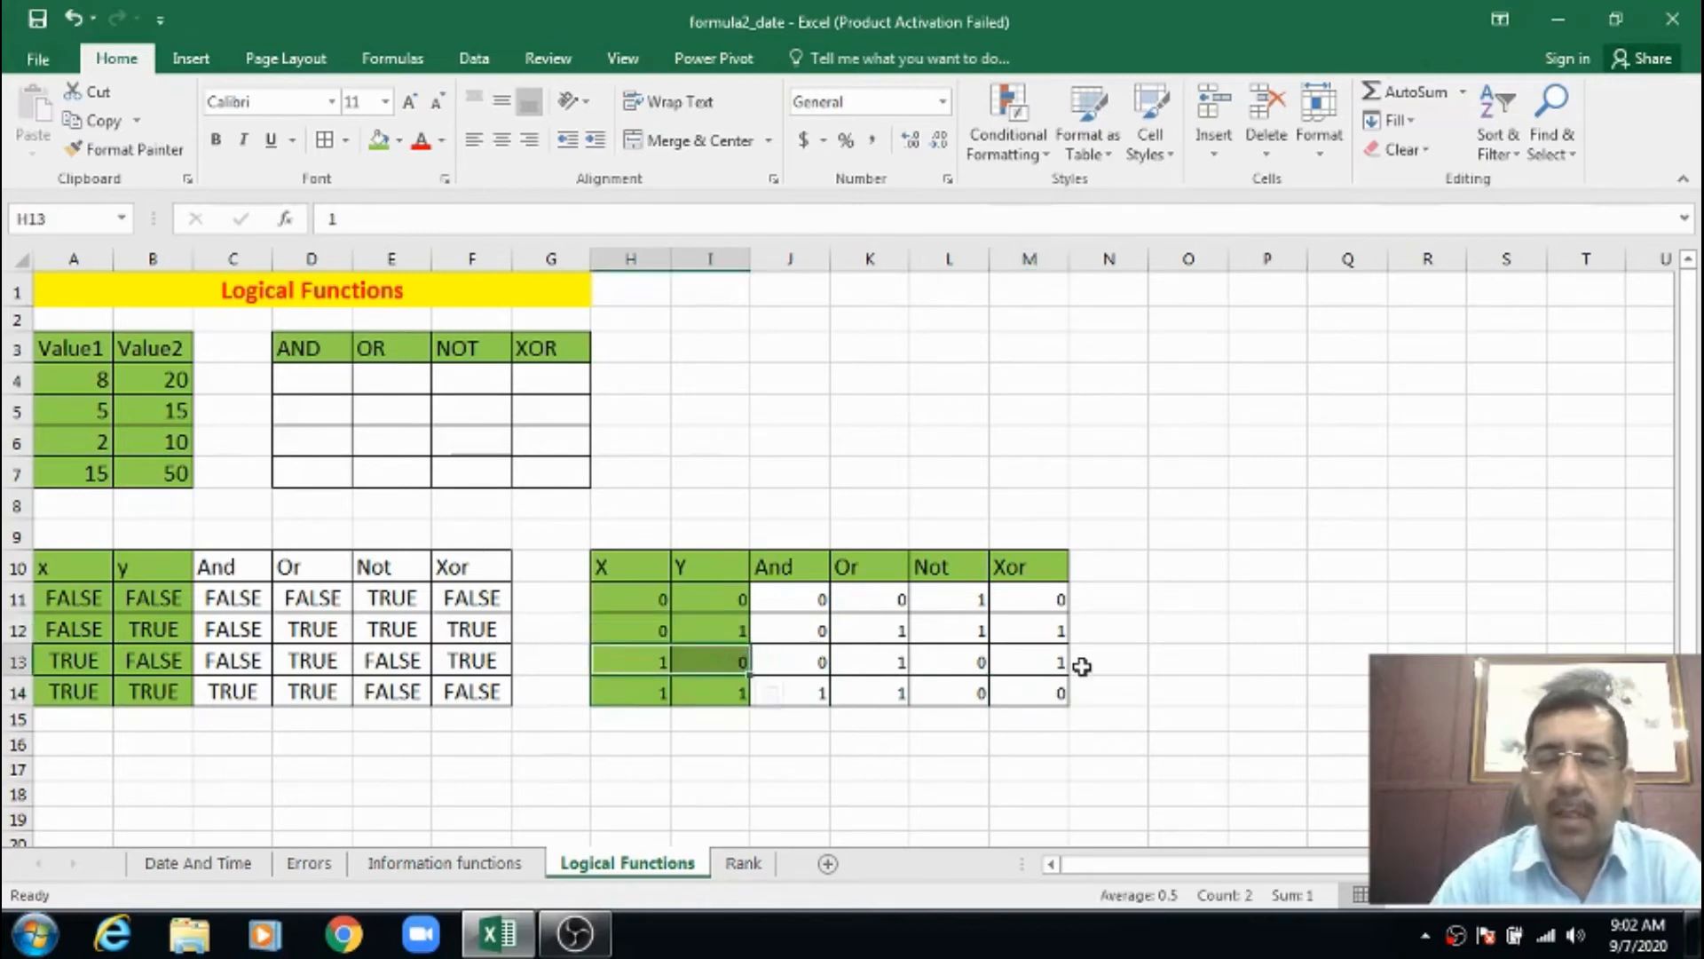
{"action": "left_click", "coordinate": [1057, 632]}
{"action": "left_click", "coordinate": [1055, 659]}
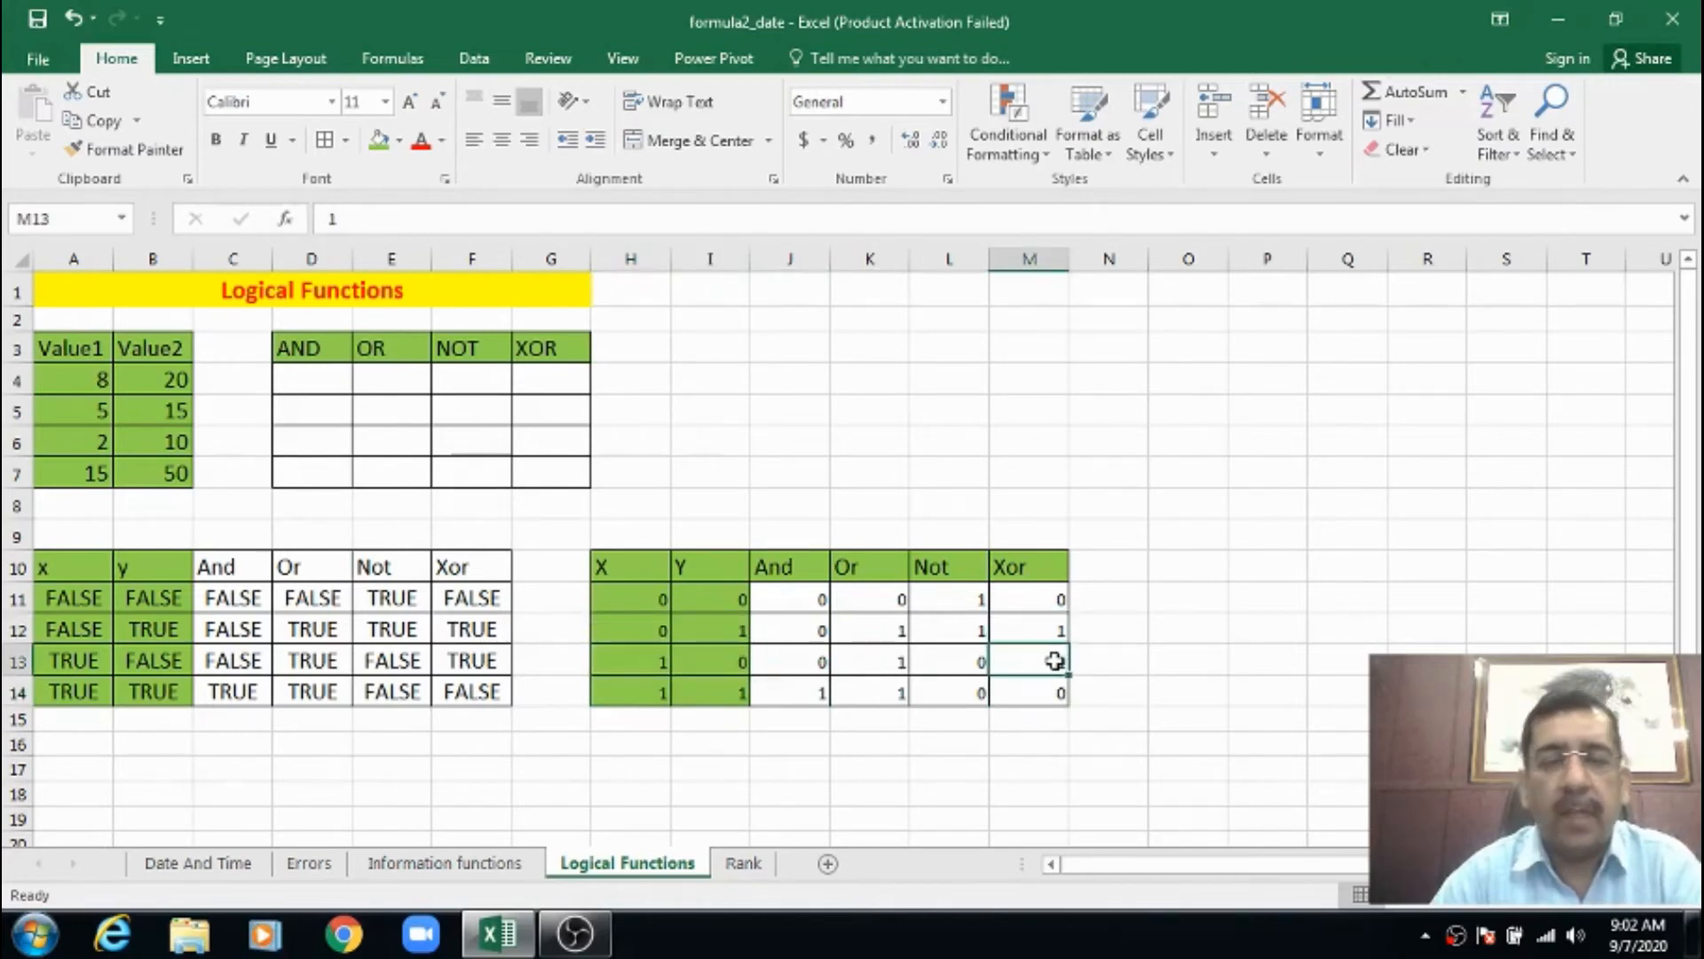
Review the numeric And results in J11:J14 against the X and Y pairs, ending on J14.
{"action": "left_click_drag", "start_coordinate": [807, 597], "coordinate": [810, 678]}
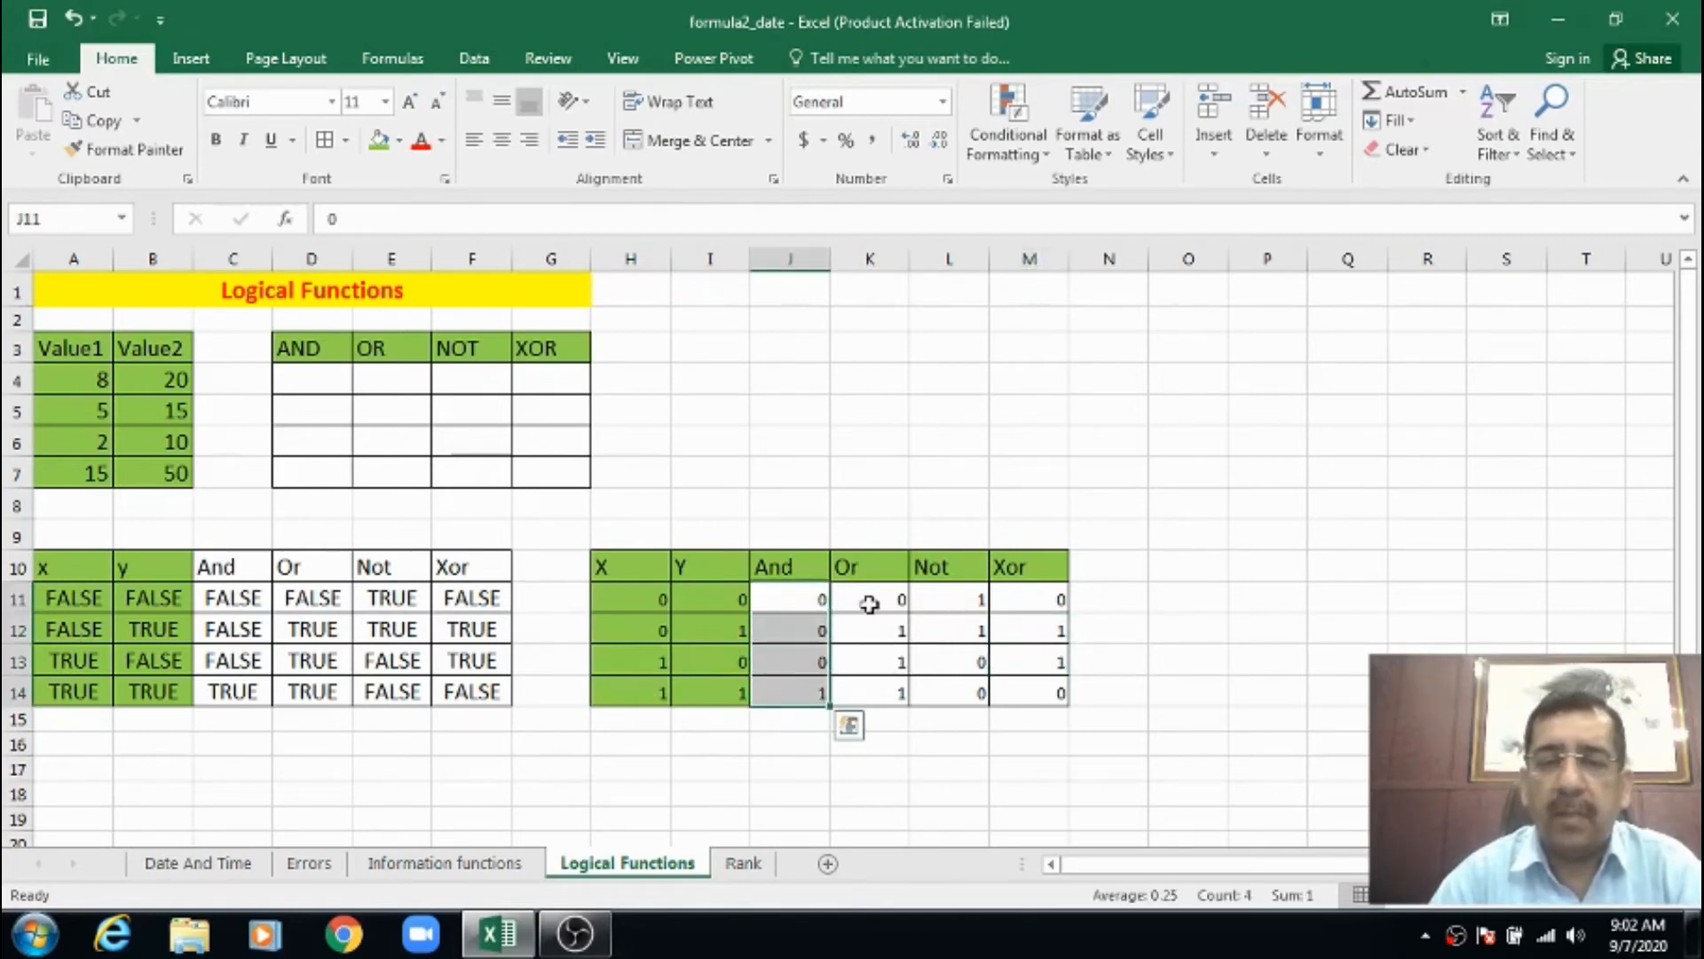
{"action": "left_click", "coordinate": [813, 596]}
{"action": "left_click_drag", "start_coordinate": [808, 597], "coordinate": [810, 662]}
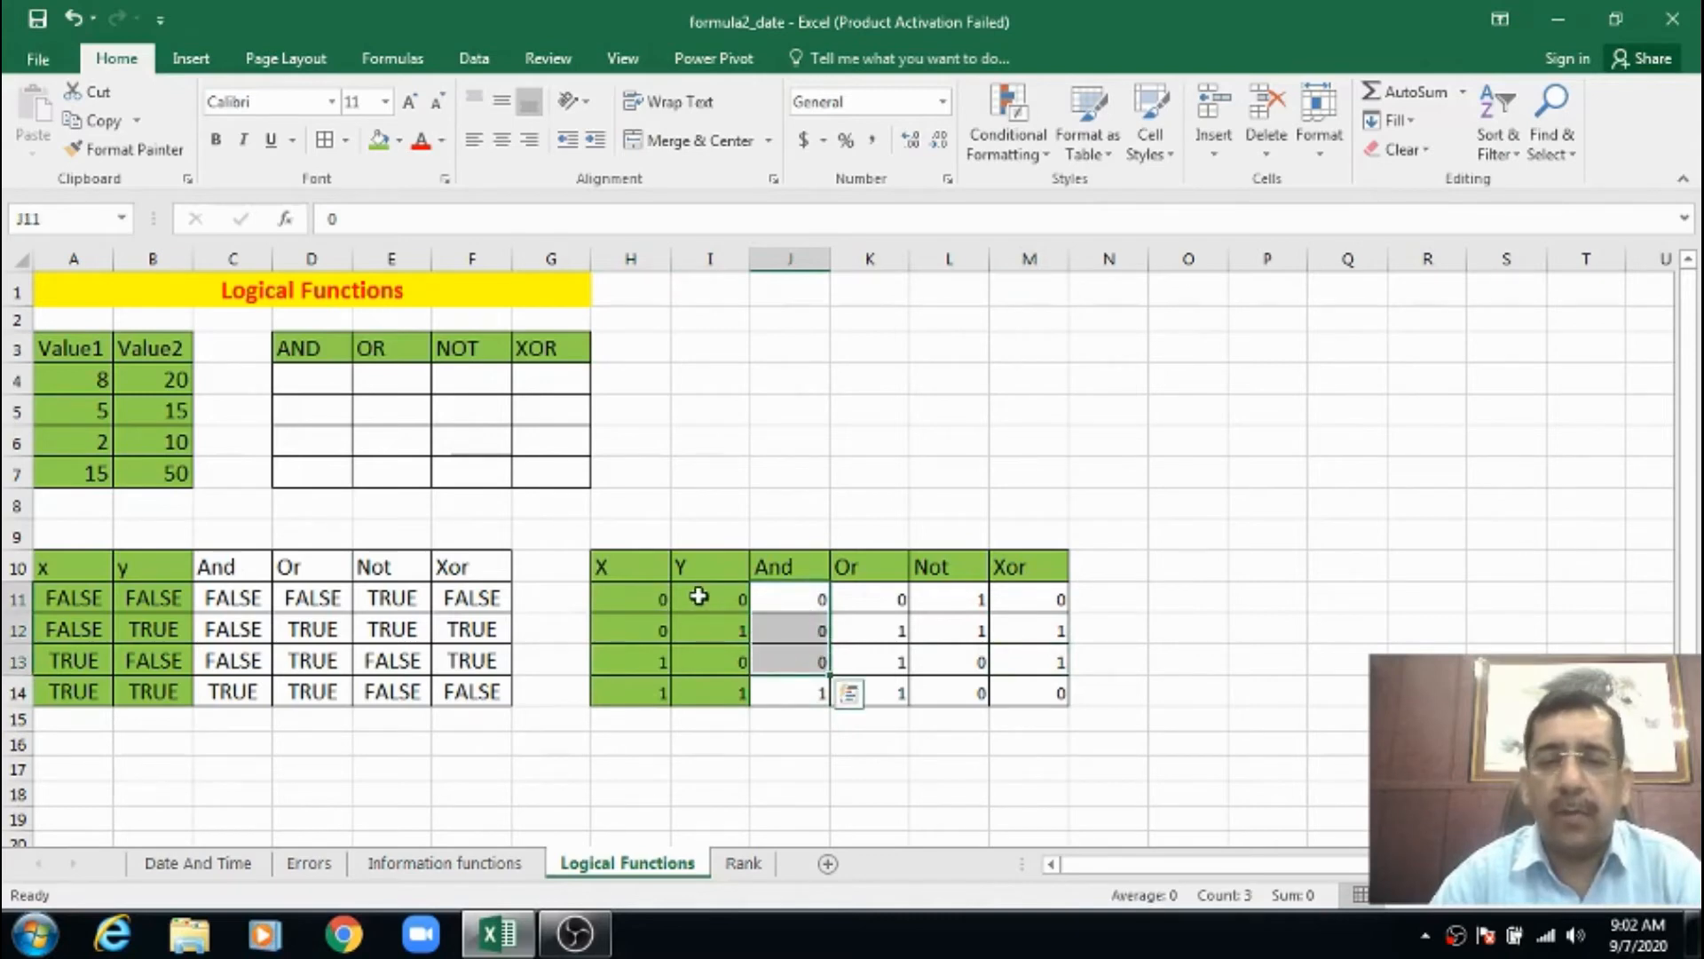
{"action": "left_click", "coordinate": [805, 595]}
{"action": "left_click_drag", "start_coordinate": [653, 625], "coordinate": [711, 692]}
{"action": "left_click", "coordinate": [809, 664]}
{"action": "left_click", "coordinate": [809, 694]}
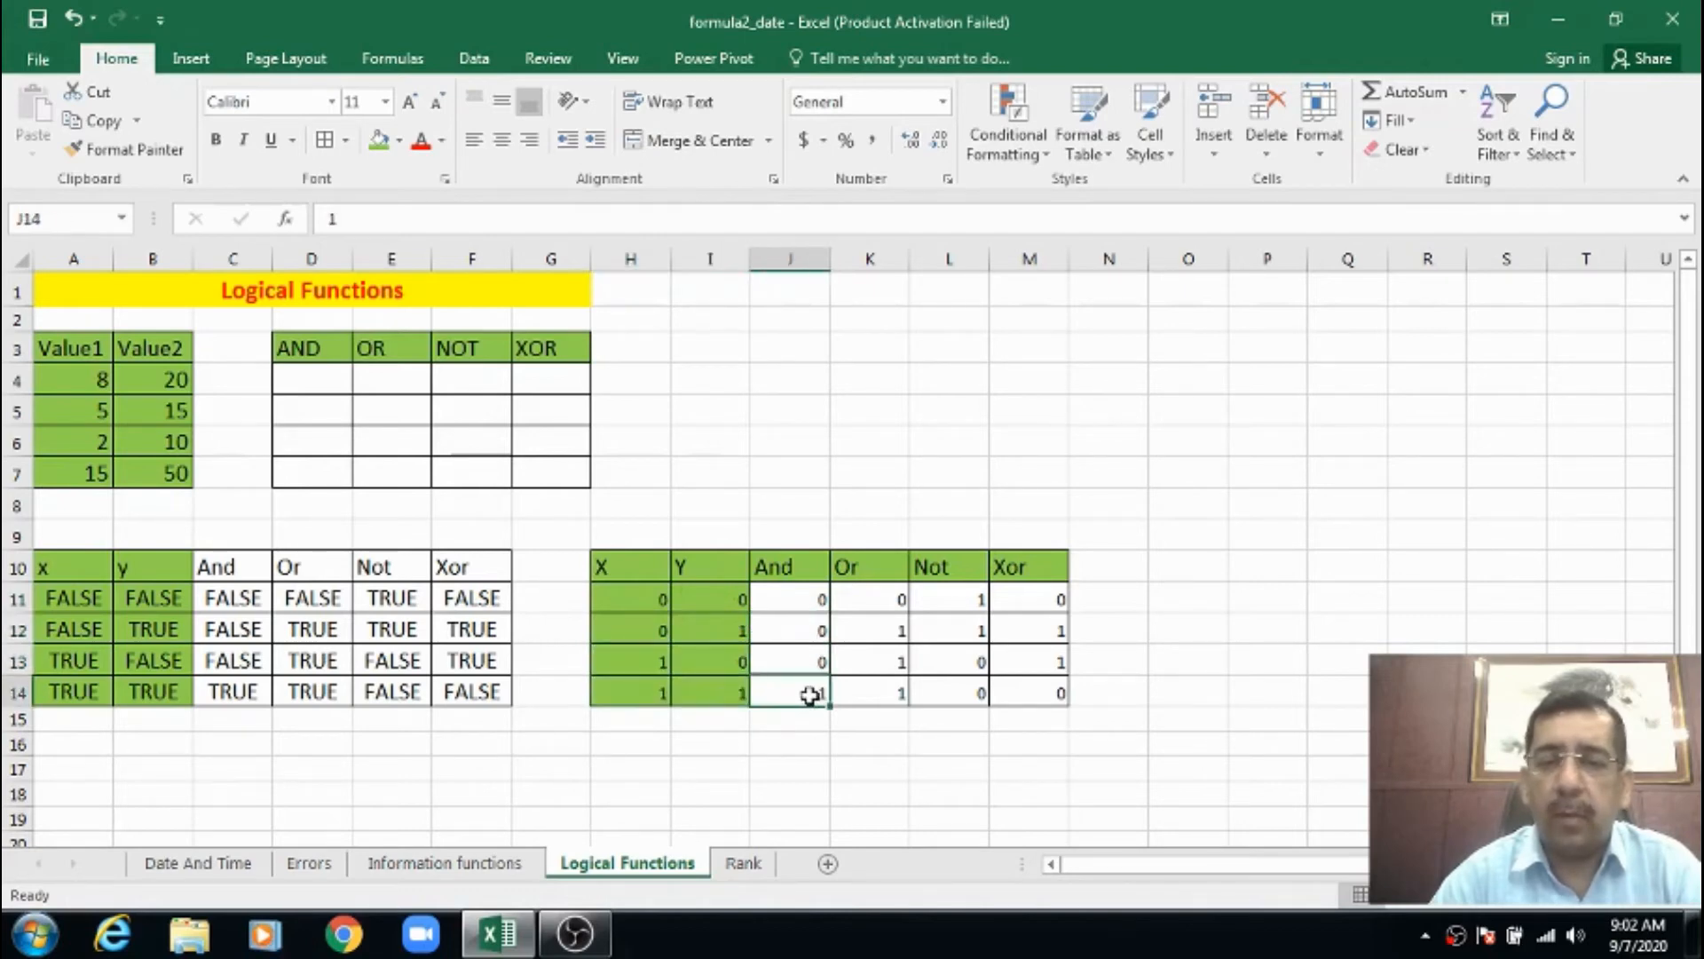
Review the numeric Or results in K11:K14, comparing the first one with the X and Y values in H11:I11.
{"action": "left_click", "coordinate": [868, 602]}
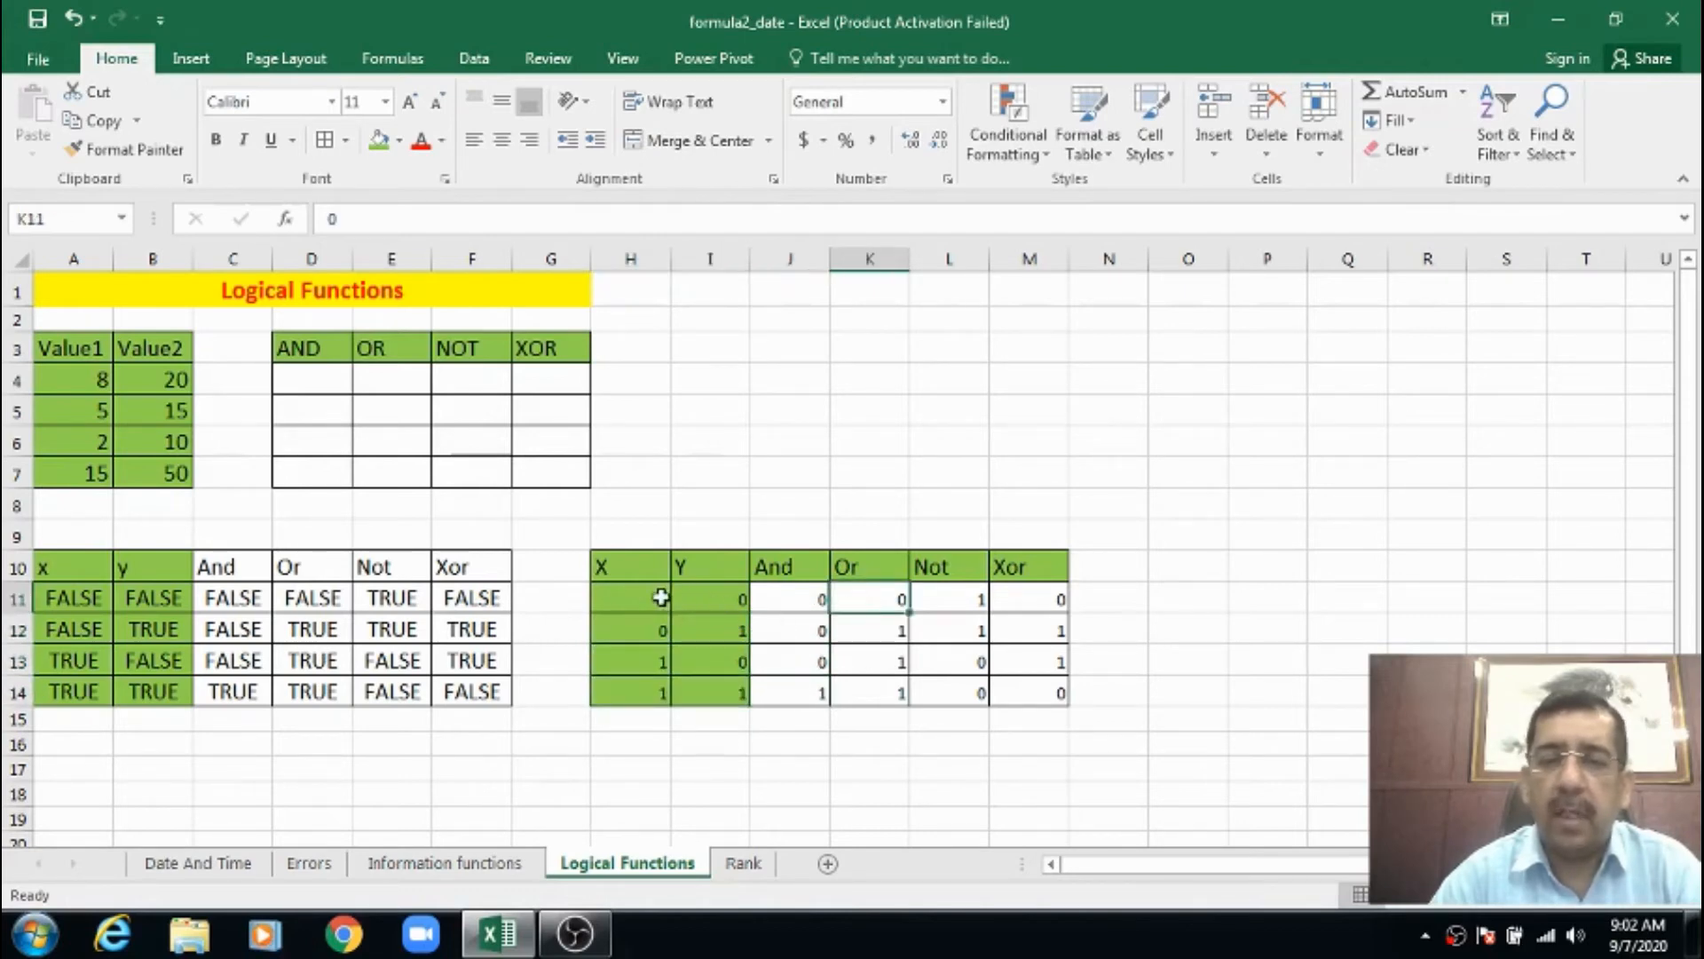
{"action": "left_click_drag", "start_coordinate": [661, 598], "coordinate": [714, 597]}
{"action": "left_click", "coordinate": [894, 601]}
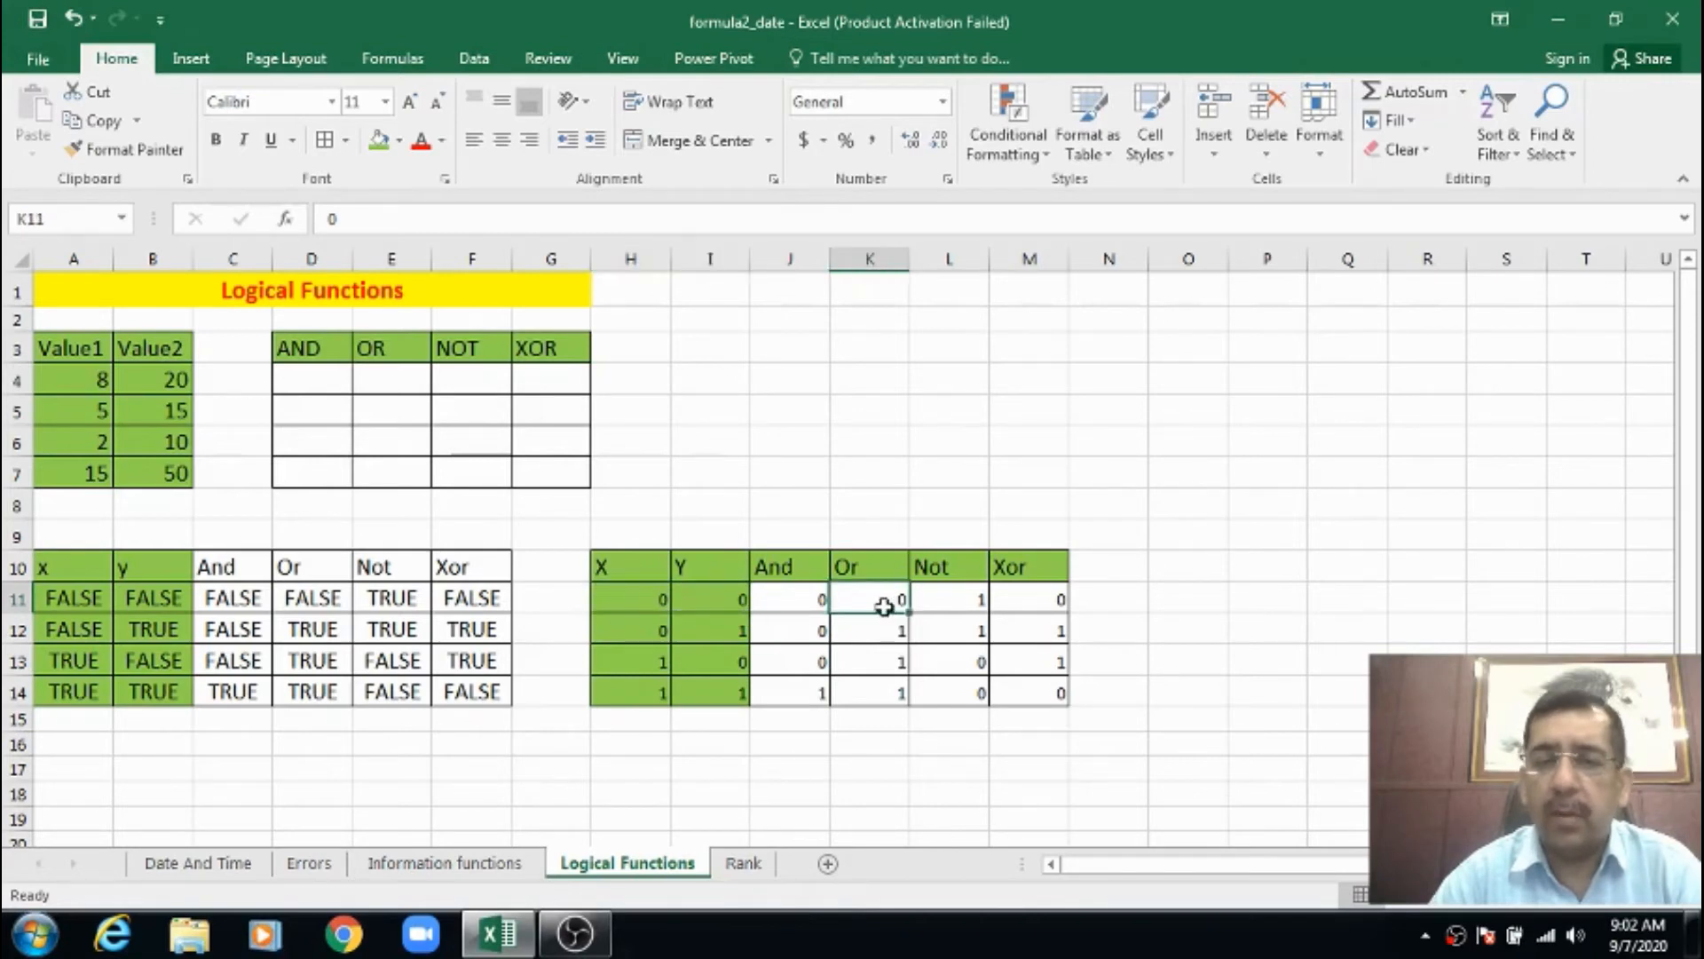
{"action": "left_click", "coordinate": [890, 632]}
{"action": "left_click", "coordinate": [887, 662]}
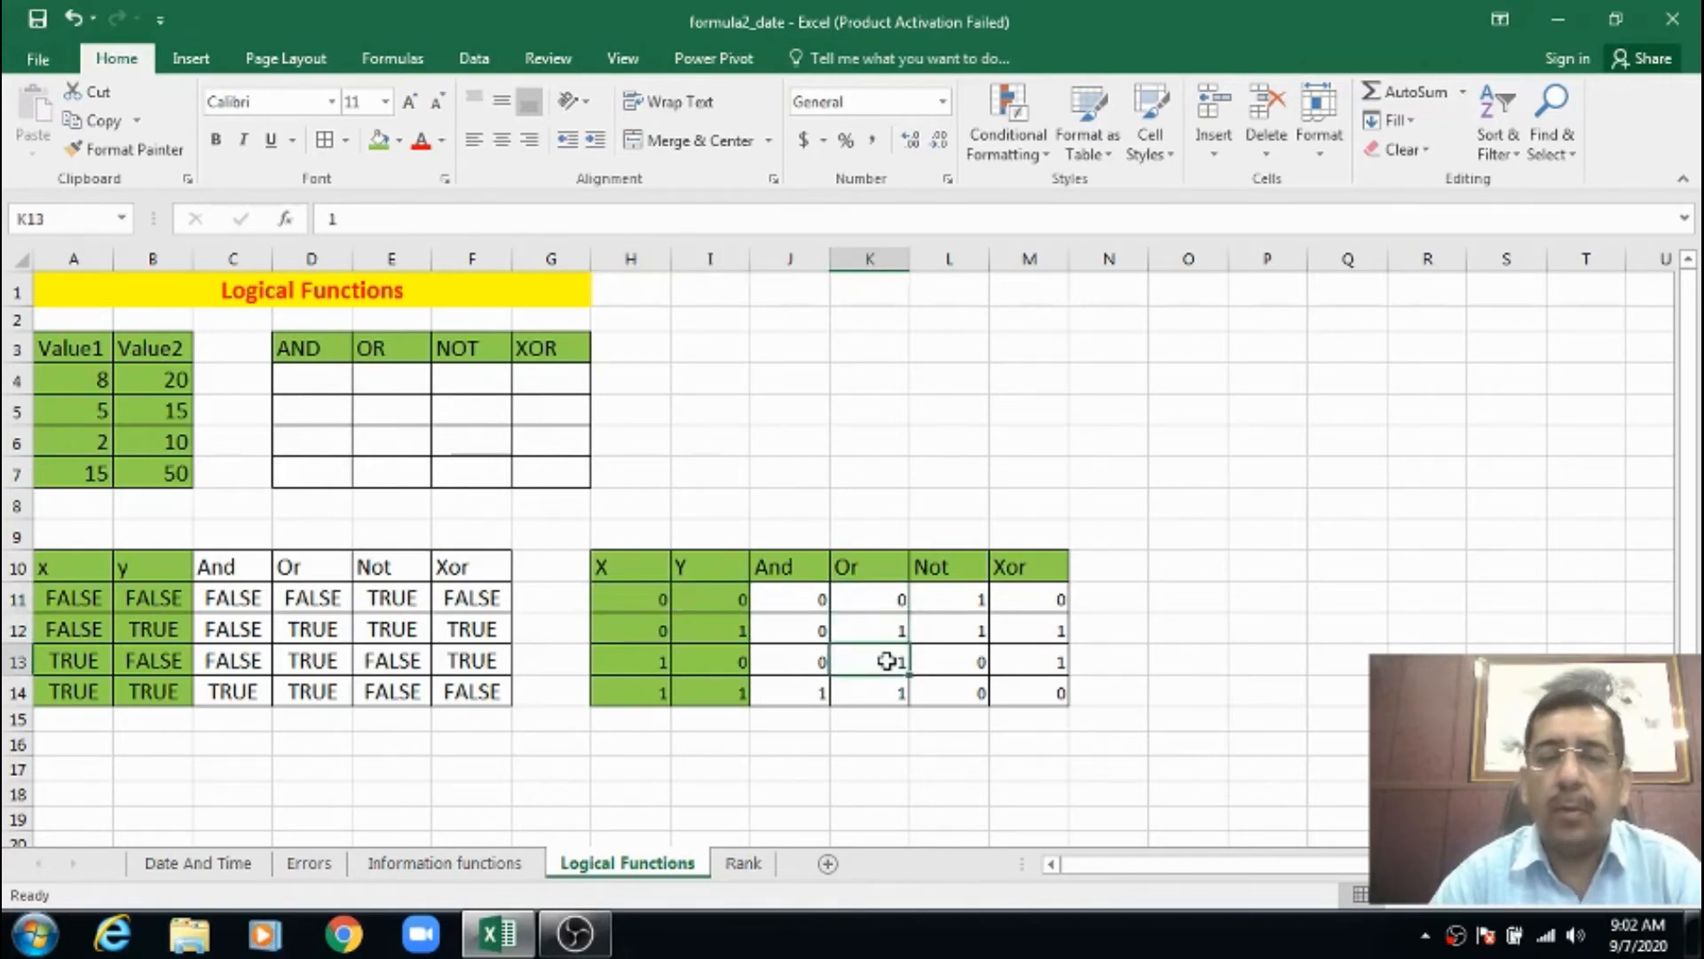
{"action": "left_click", "coordinate": [883, 693]}
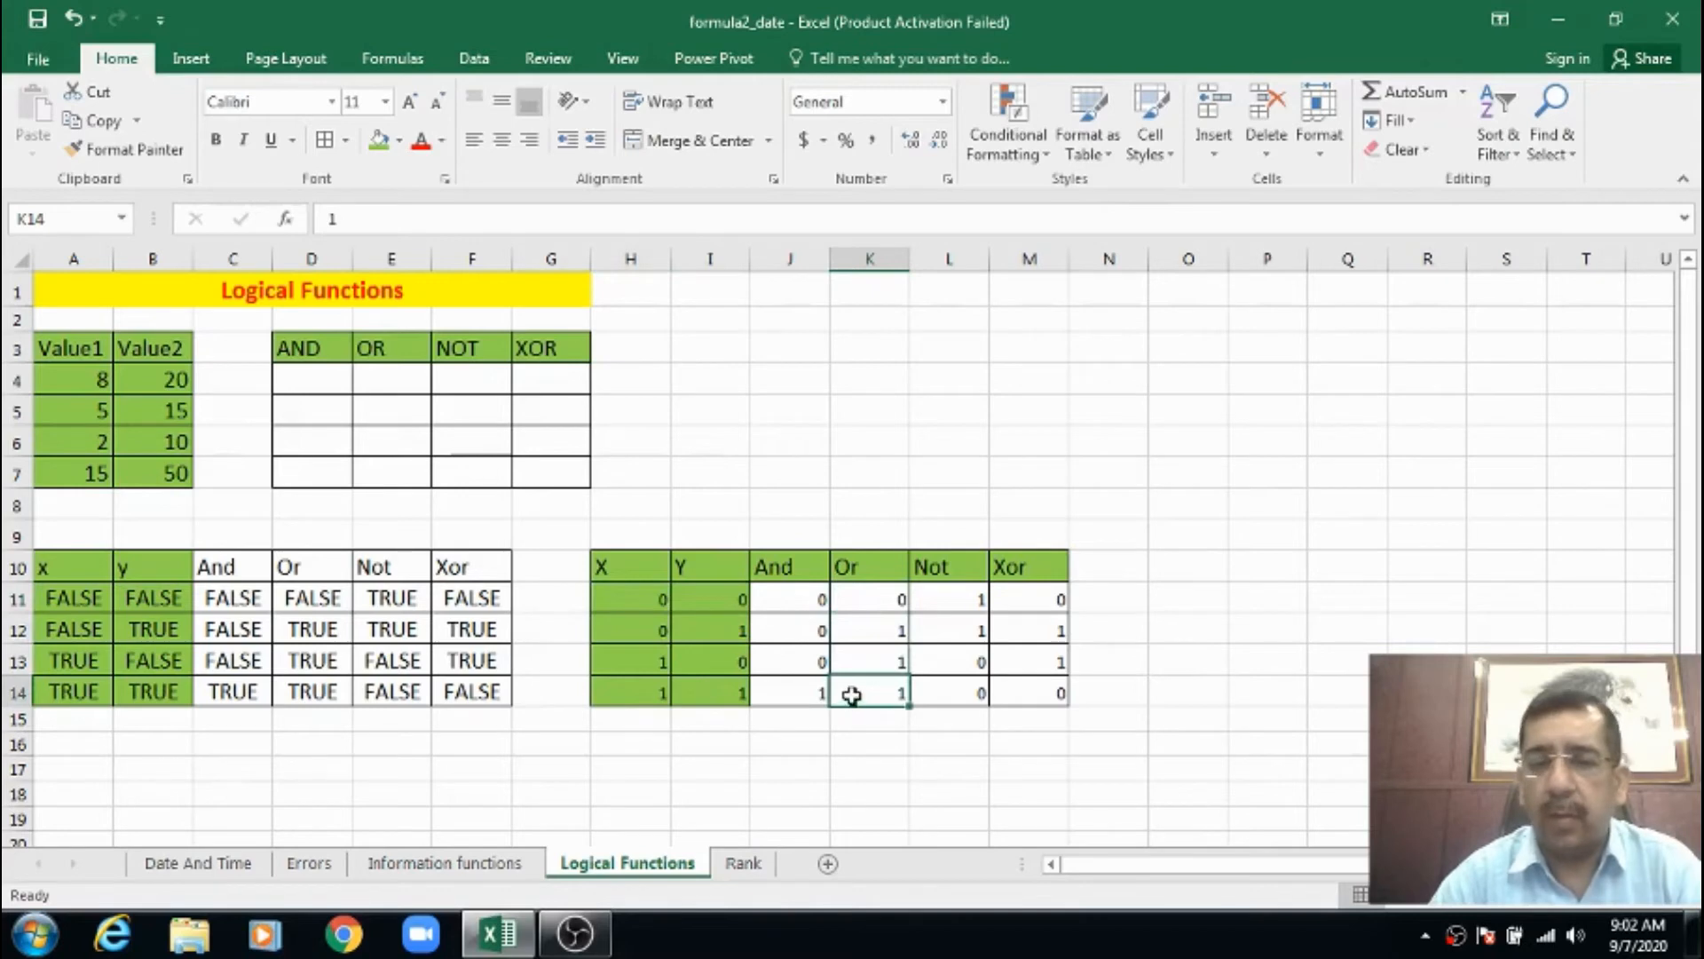
Review the numeric Not results in L11:L14 and the first Xor result in M11.
{"action": "left_click", "coordinate": [959, 601]}
{"action": "left_click", "coordinate": [961, 631]}
{"action": "left_click", "coordinate": [958, 657]}
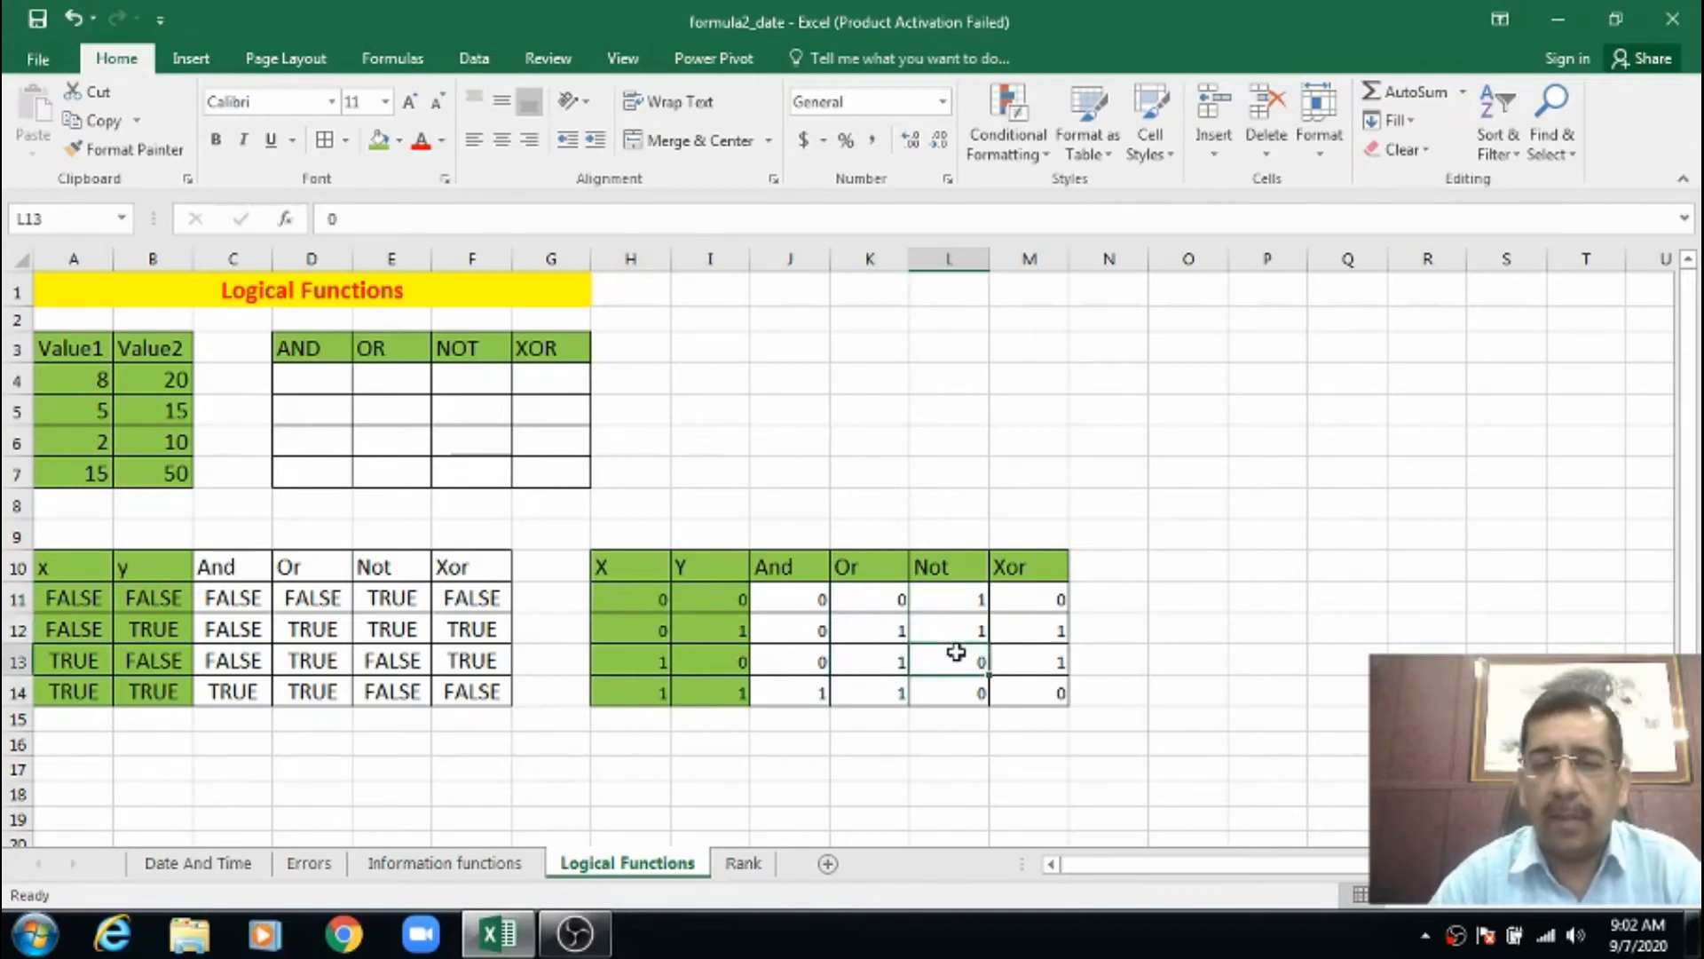
{"action": "left_click", "coordinate": [957, 687]}
{"action": "left_click", "coordinate": [1017, 603]}
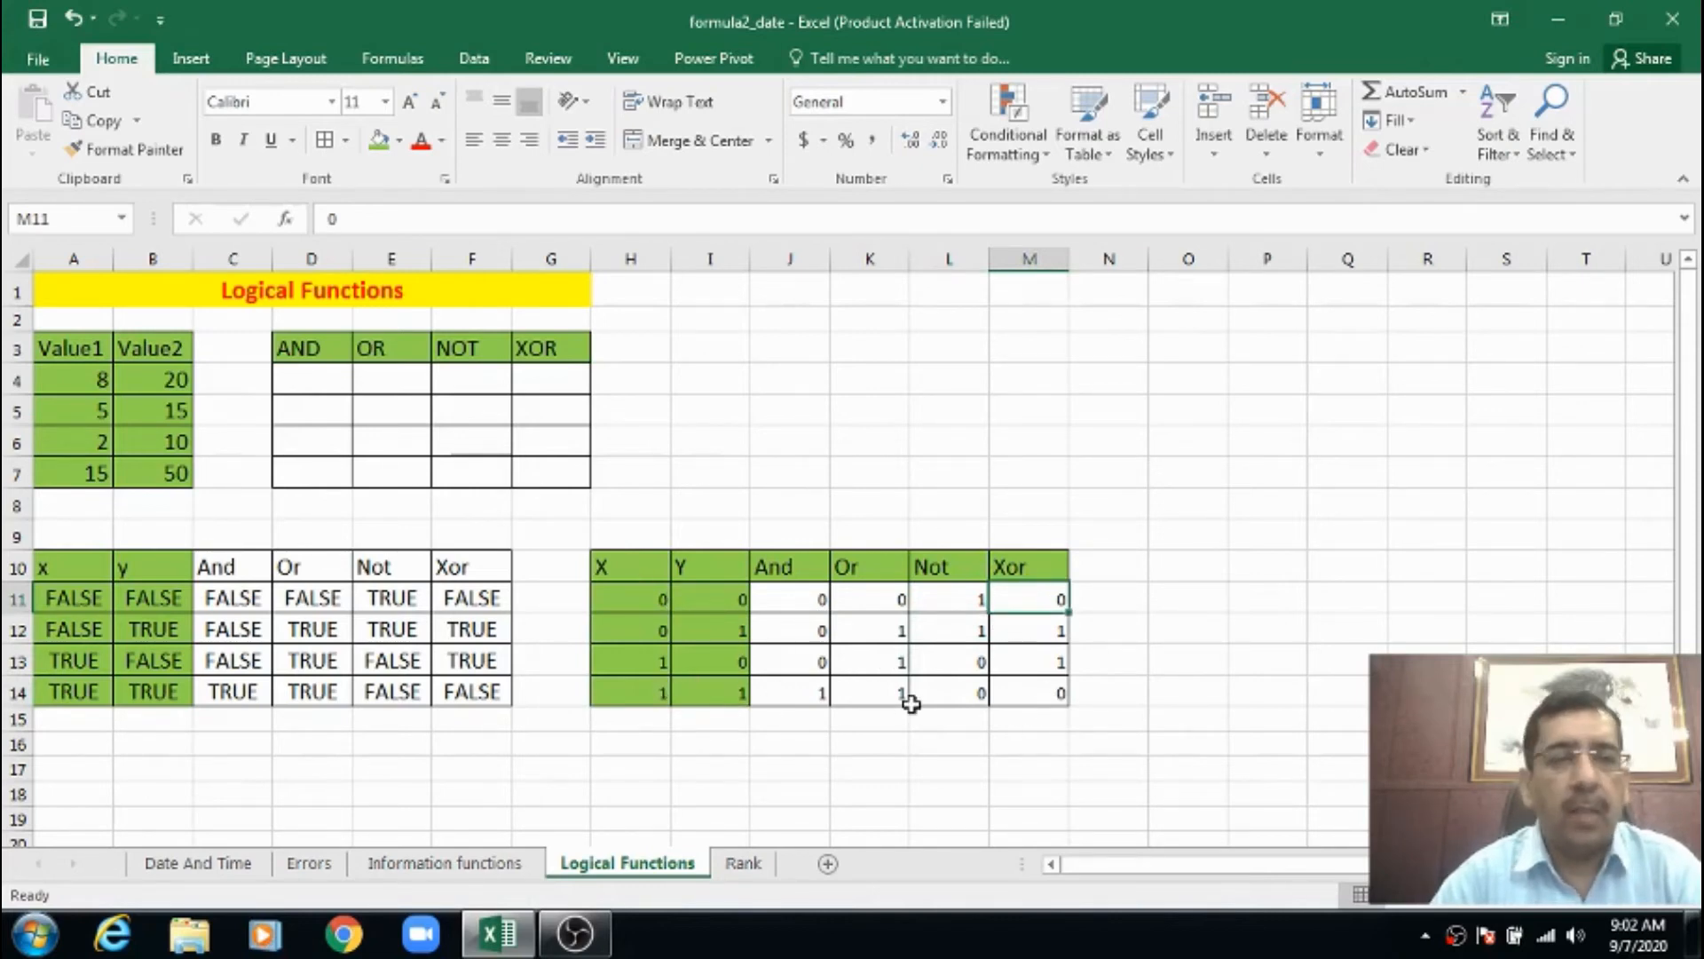
Write the formula =and(a4>8,b4<=20) in D4 under the AND heading, without committing it.
{"action": "left_click", "coordinate": [324, 378]}
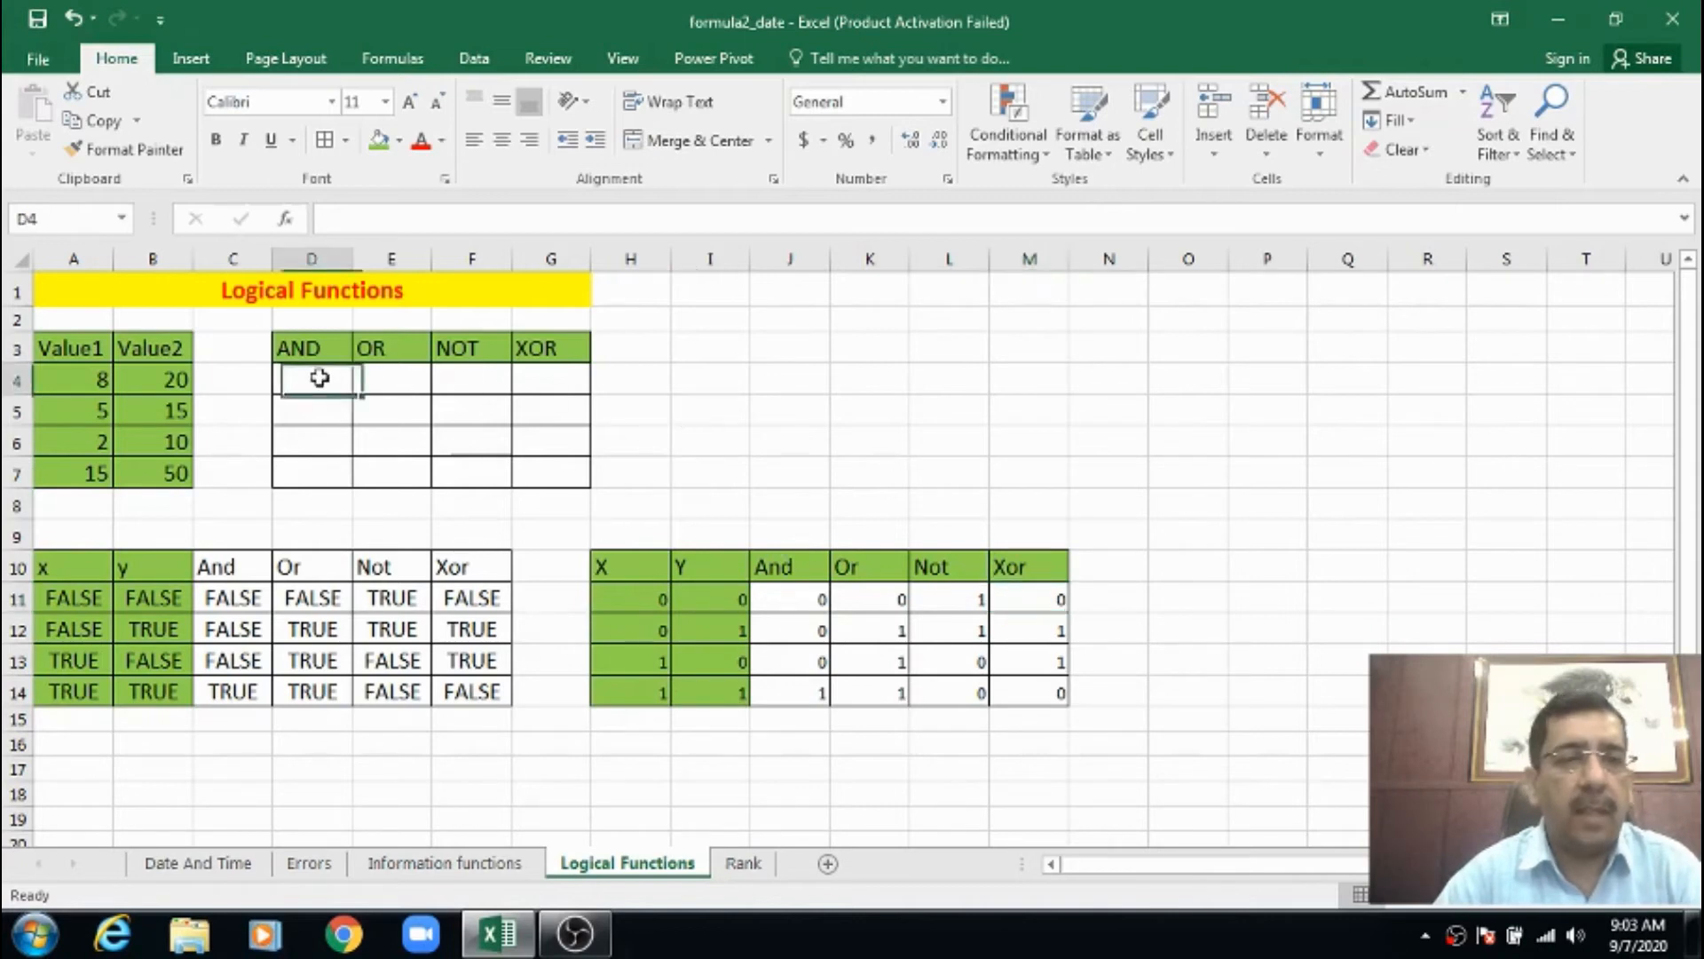
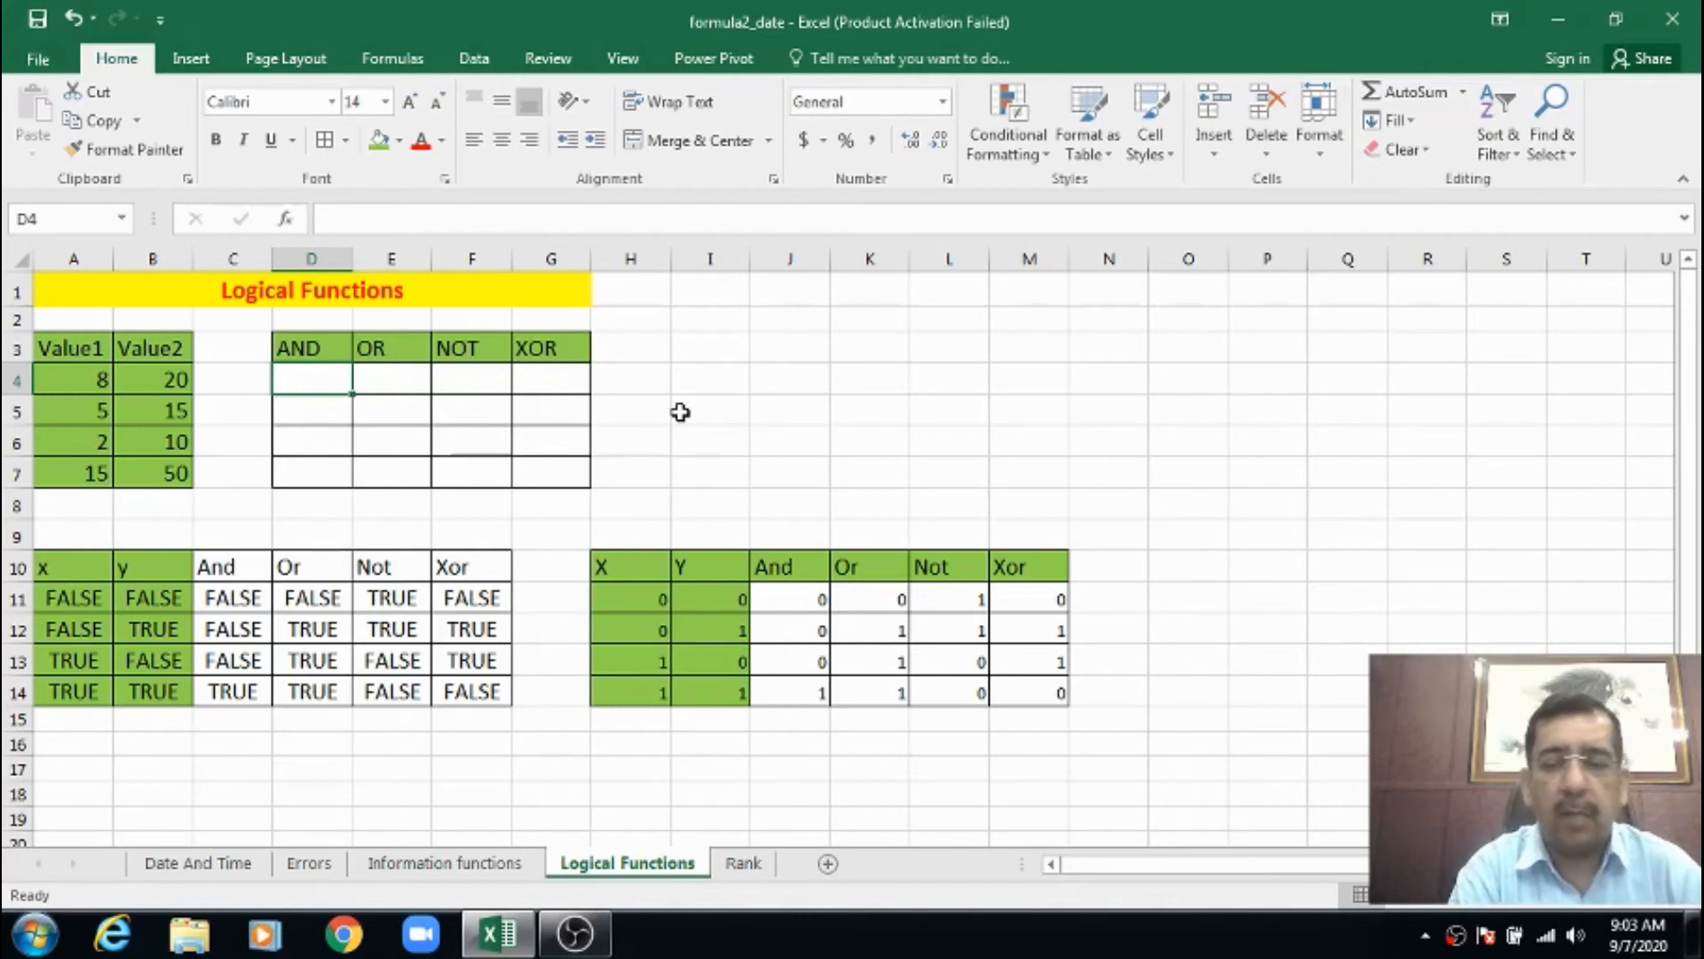
{"action": "type", "text": "="}
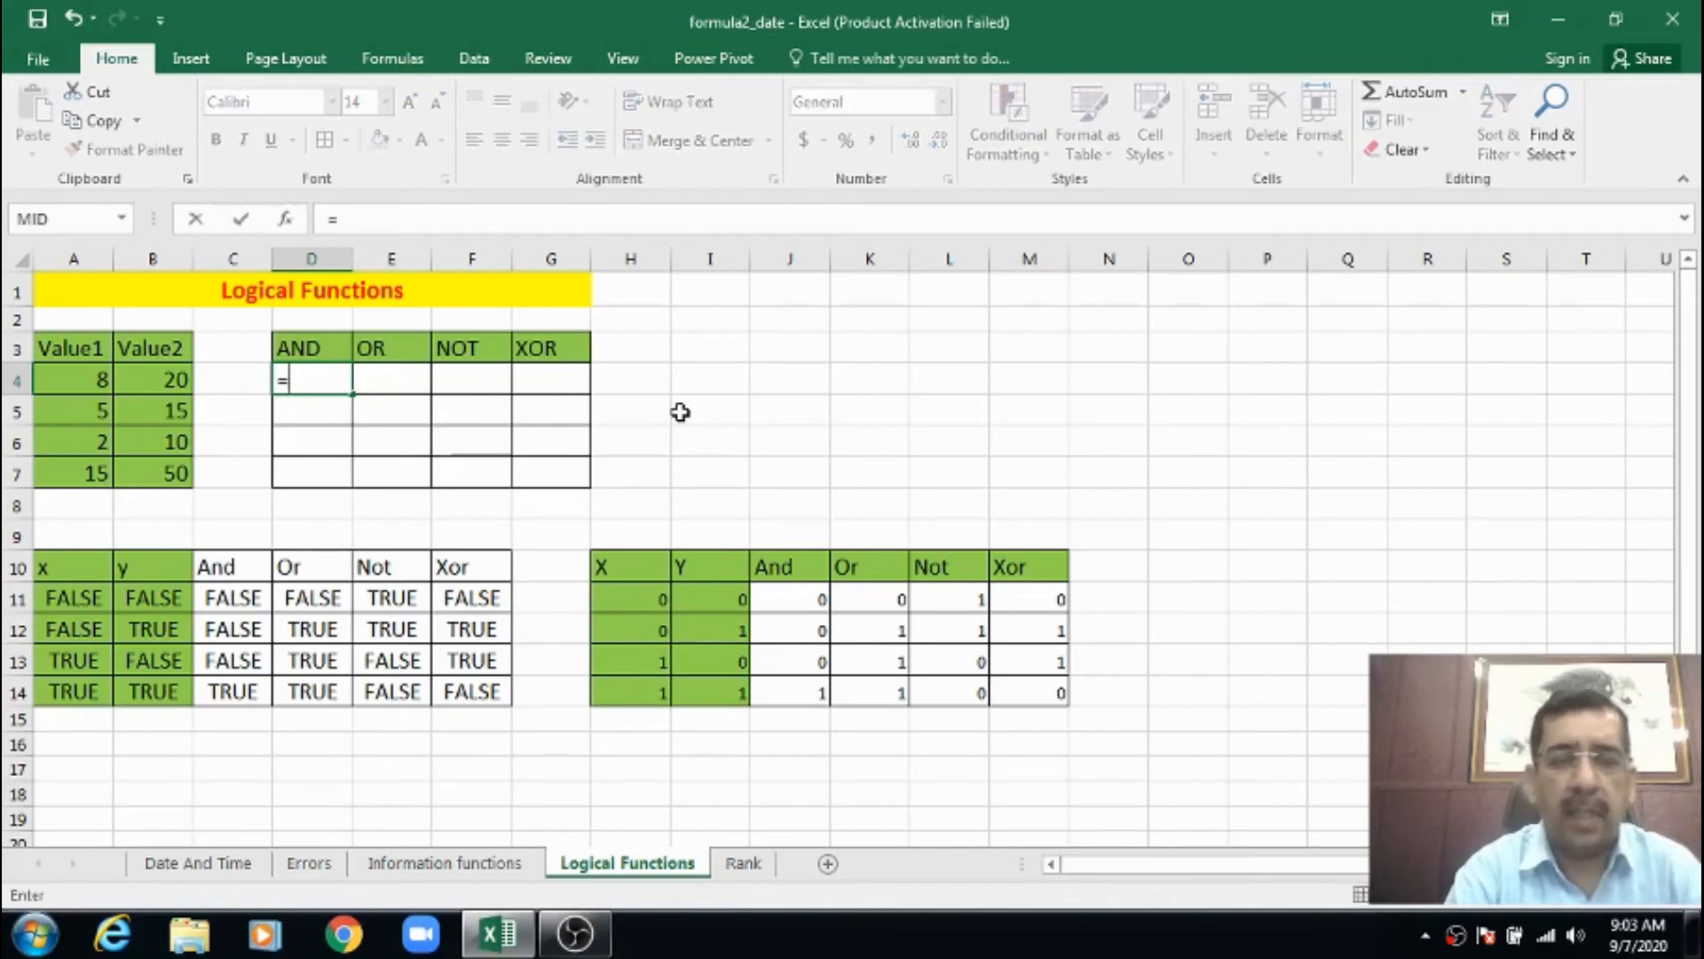
{"action": "type", "text": "and"}
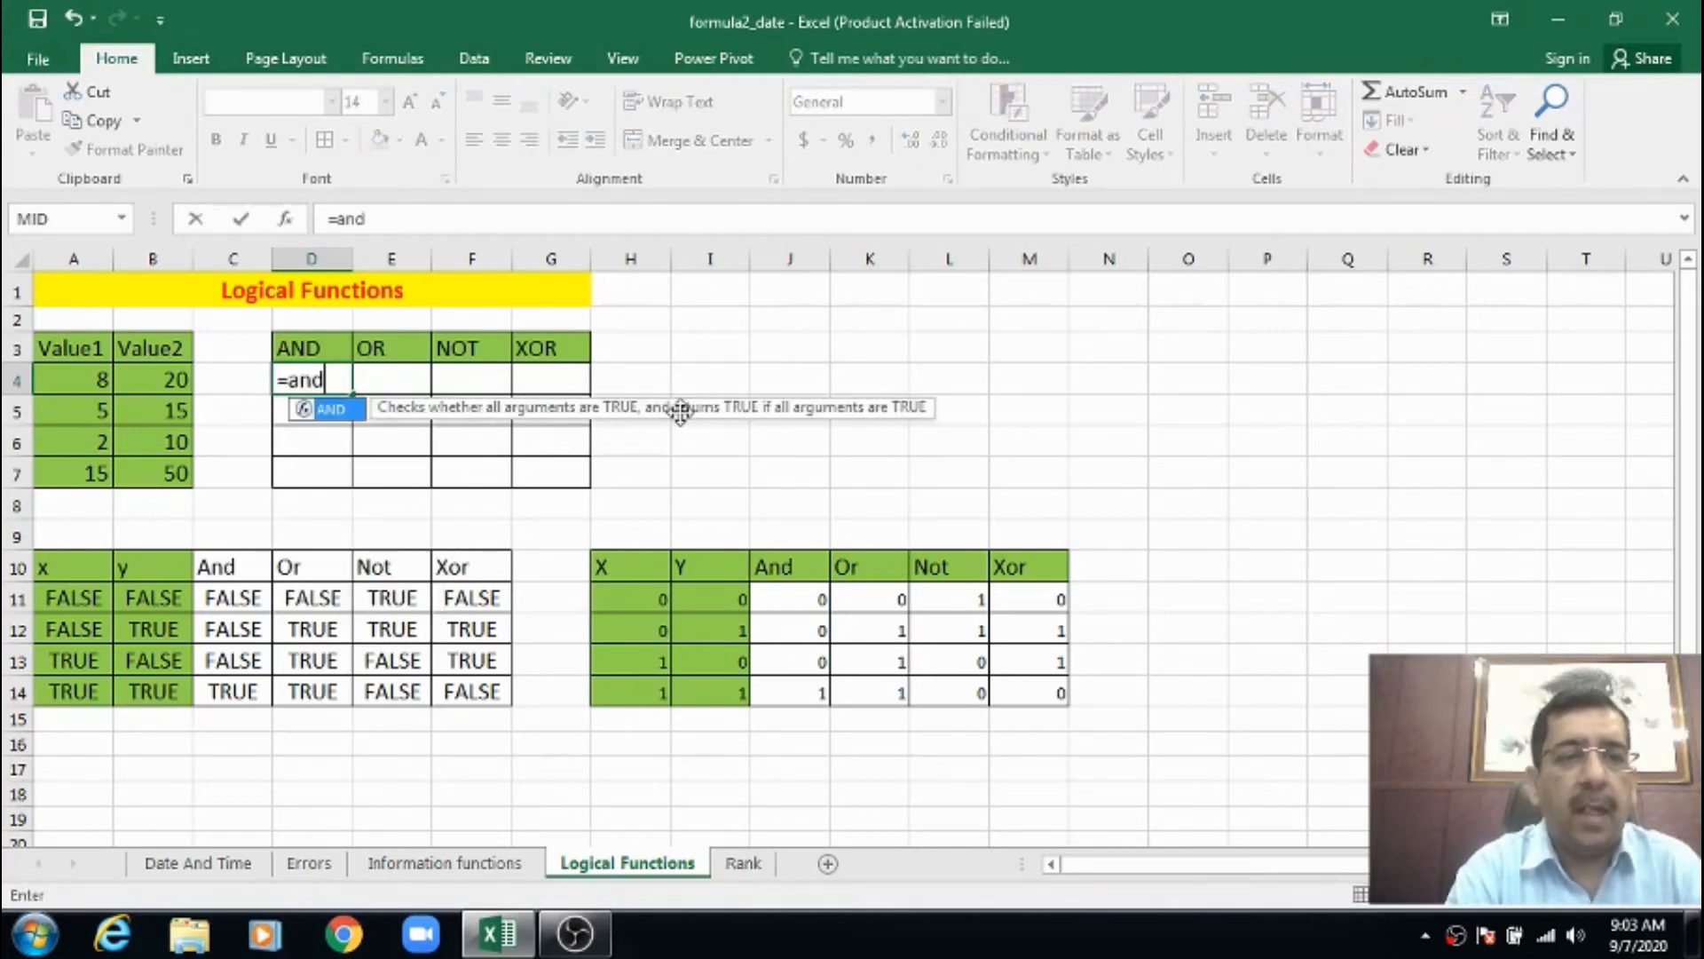
{"action": "type", "text": "("}
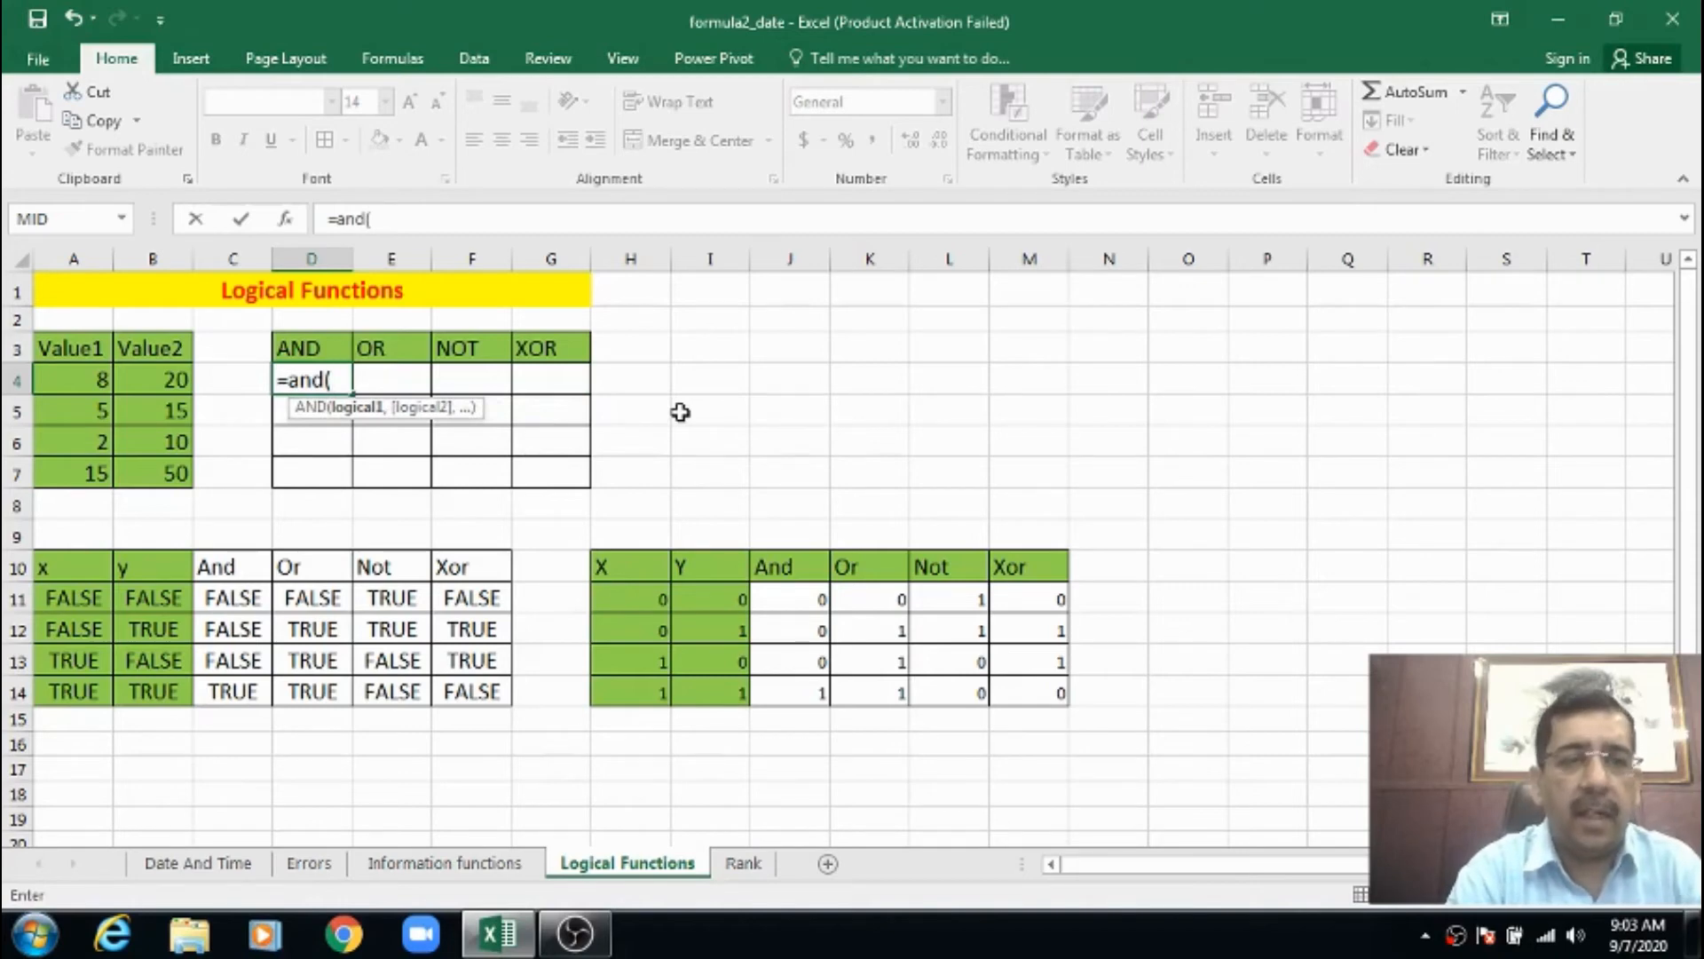
{"action": "type", "text": "a4>"}
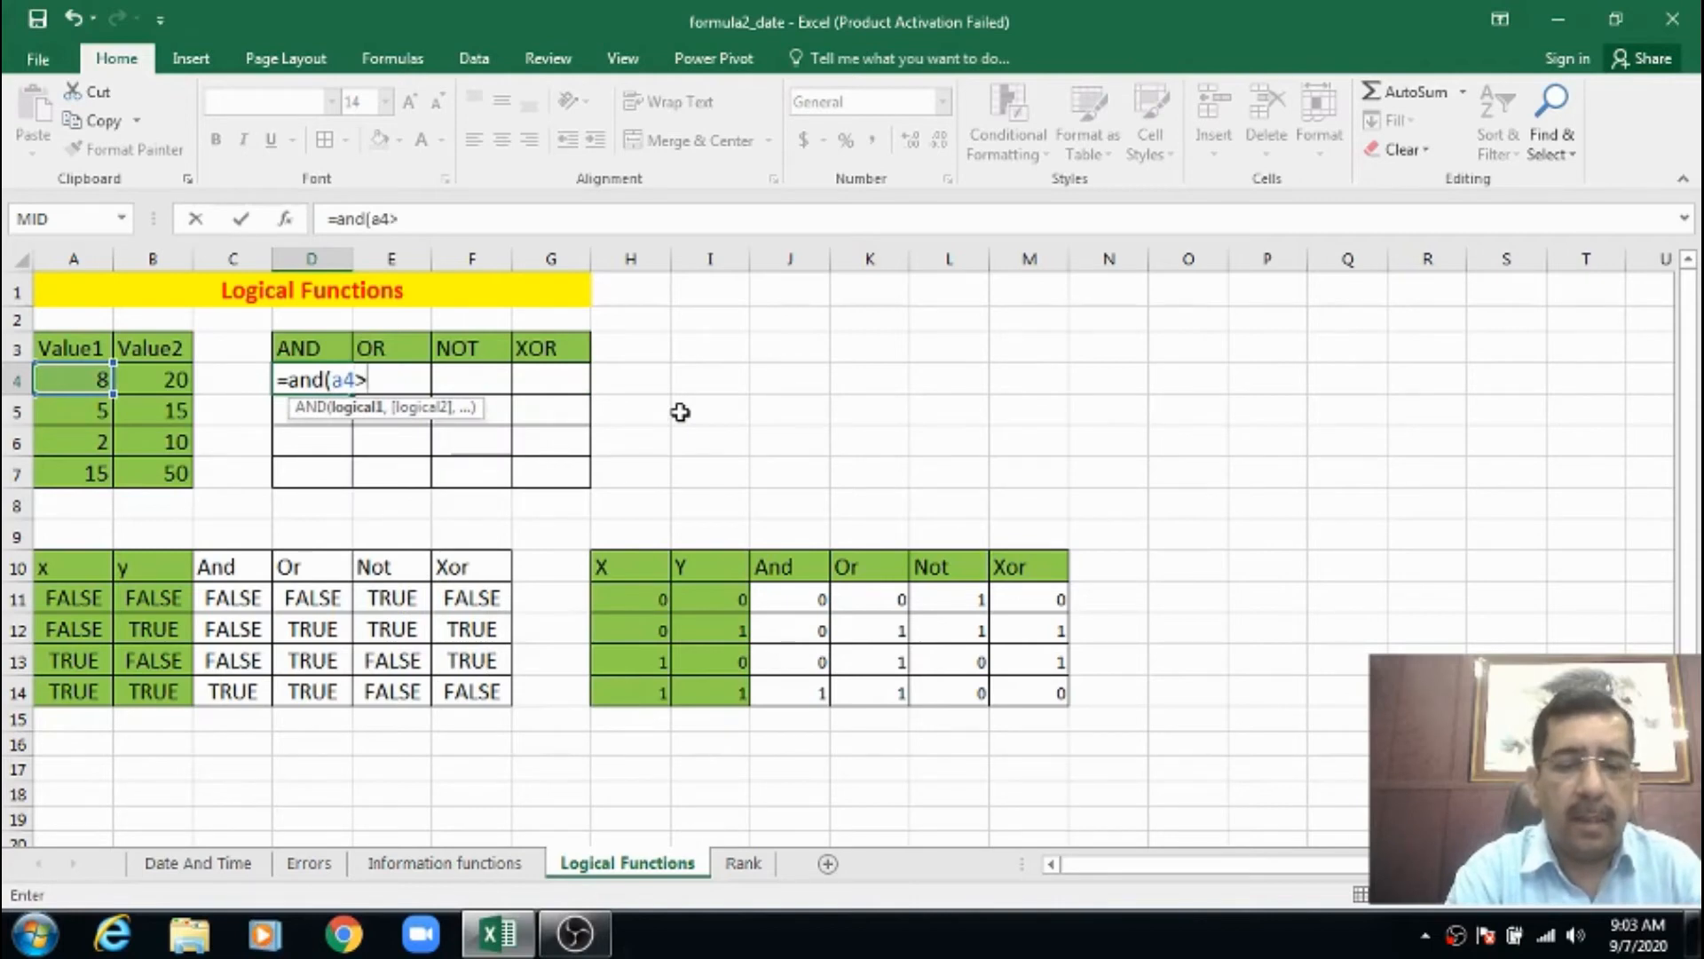
{"action": "type", "text": "8"}
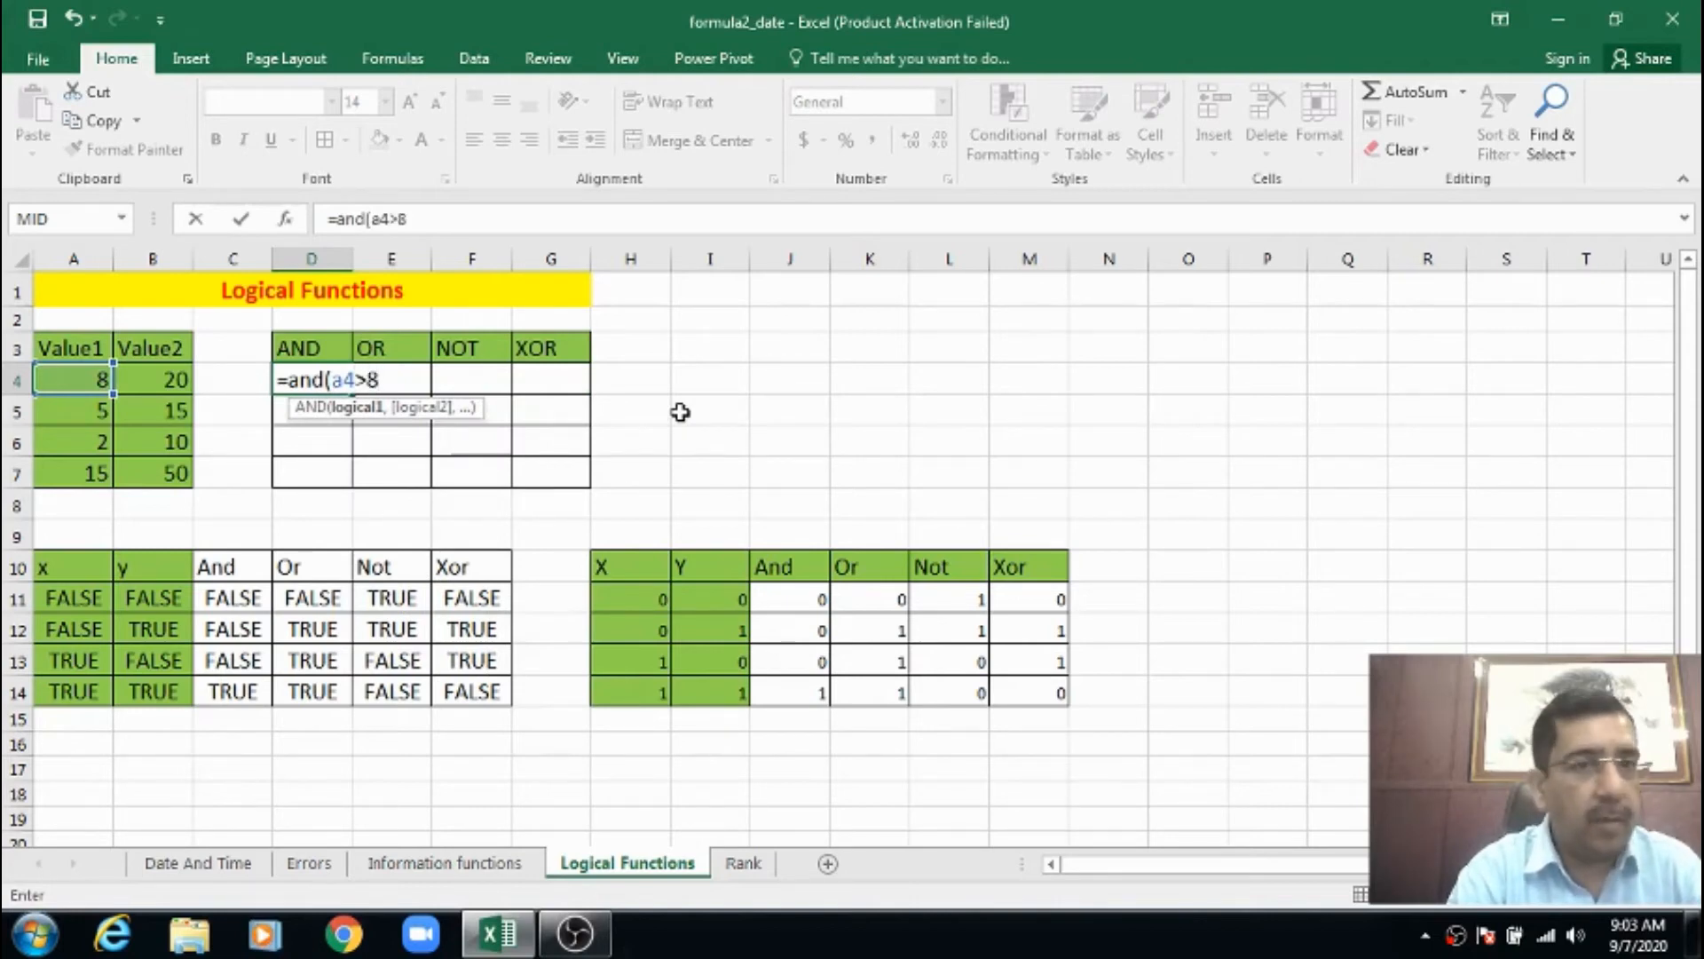
{"action": "type", "text": ","}
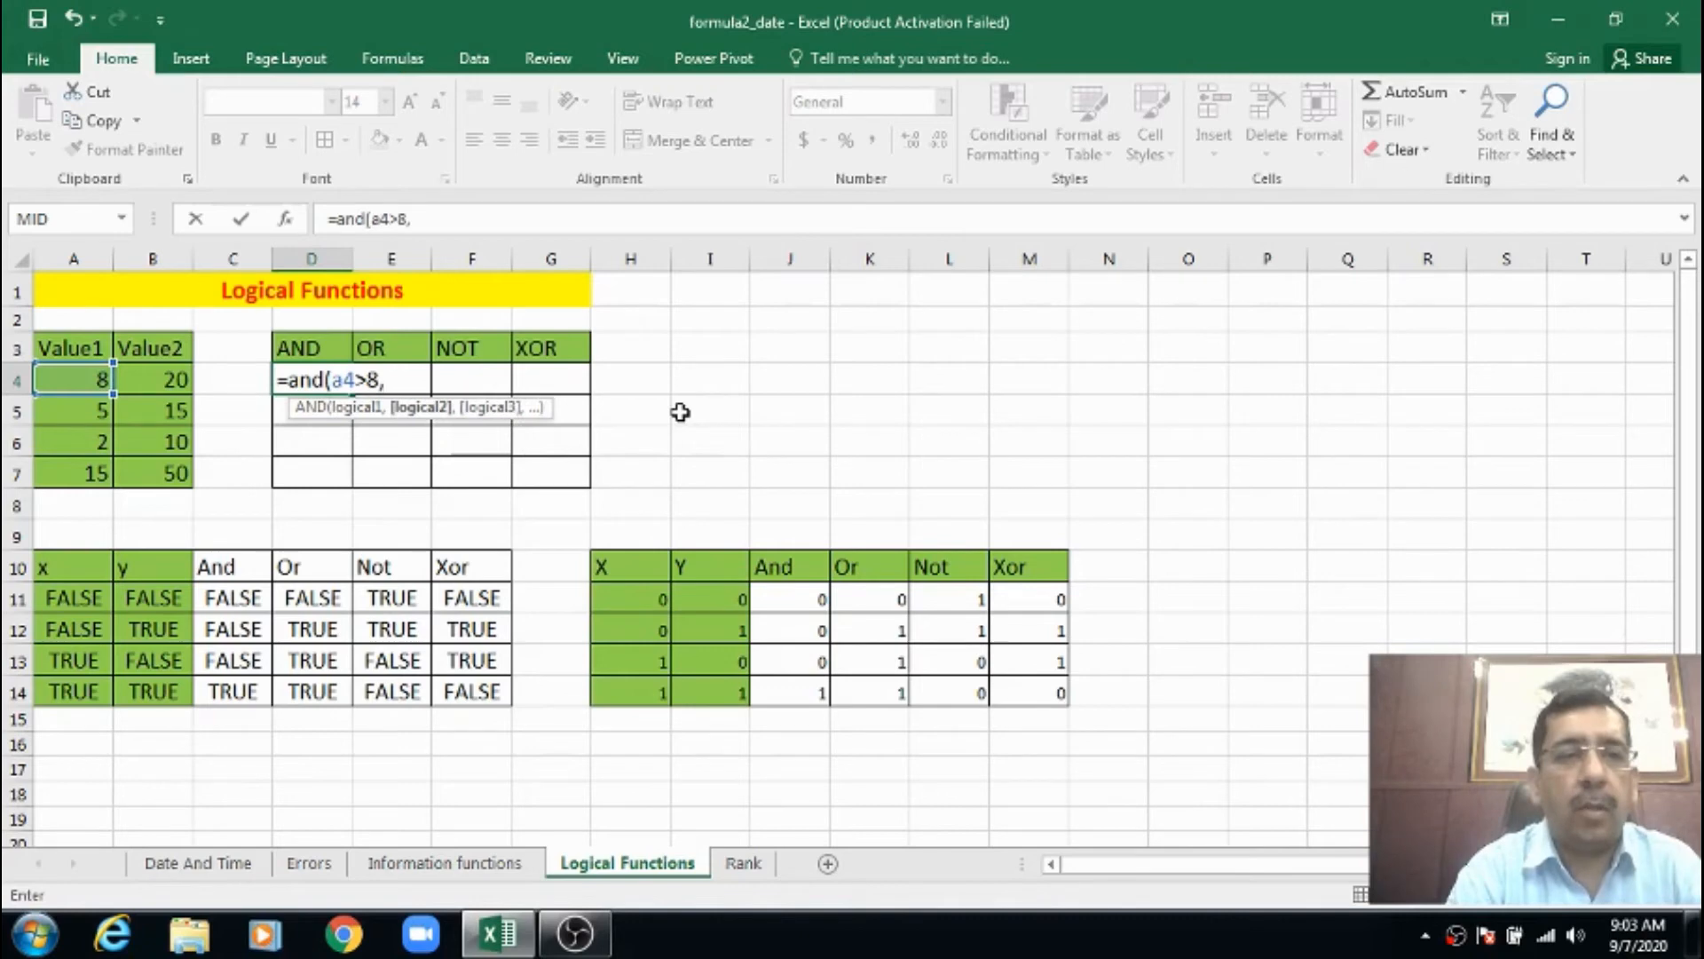
{"action": "type", "text": "b"}
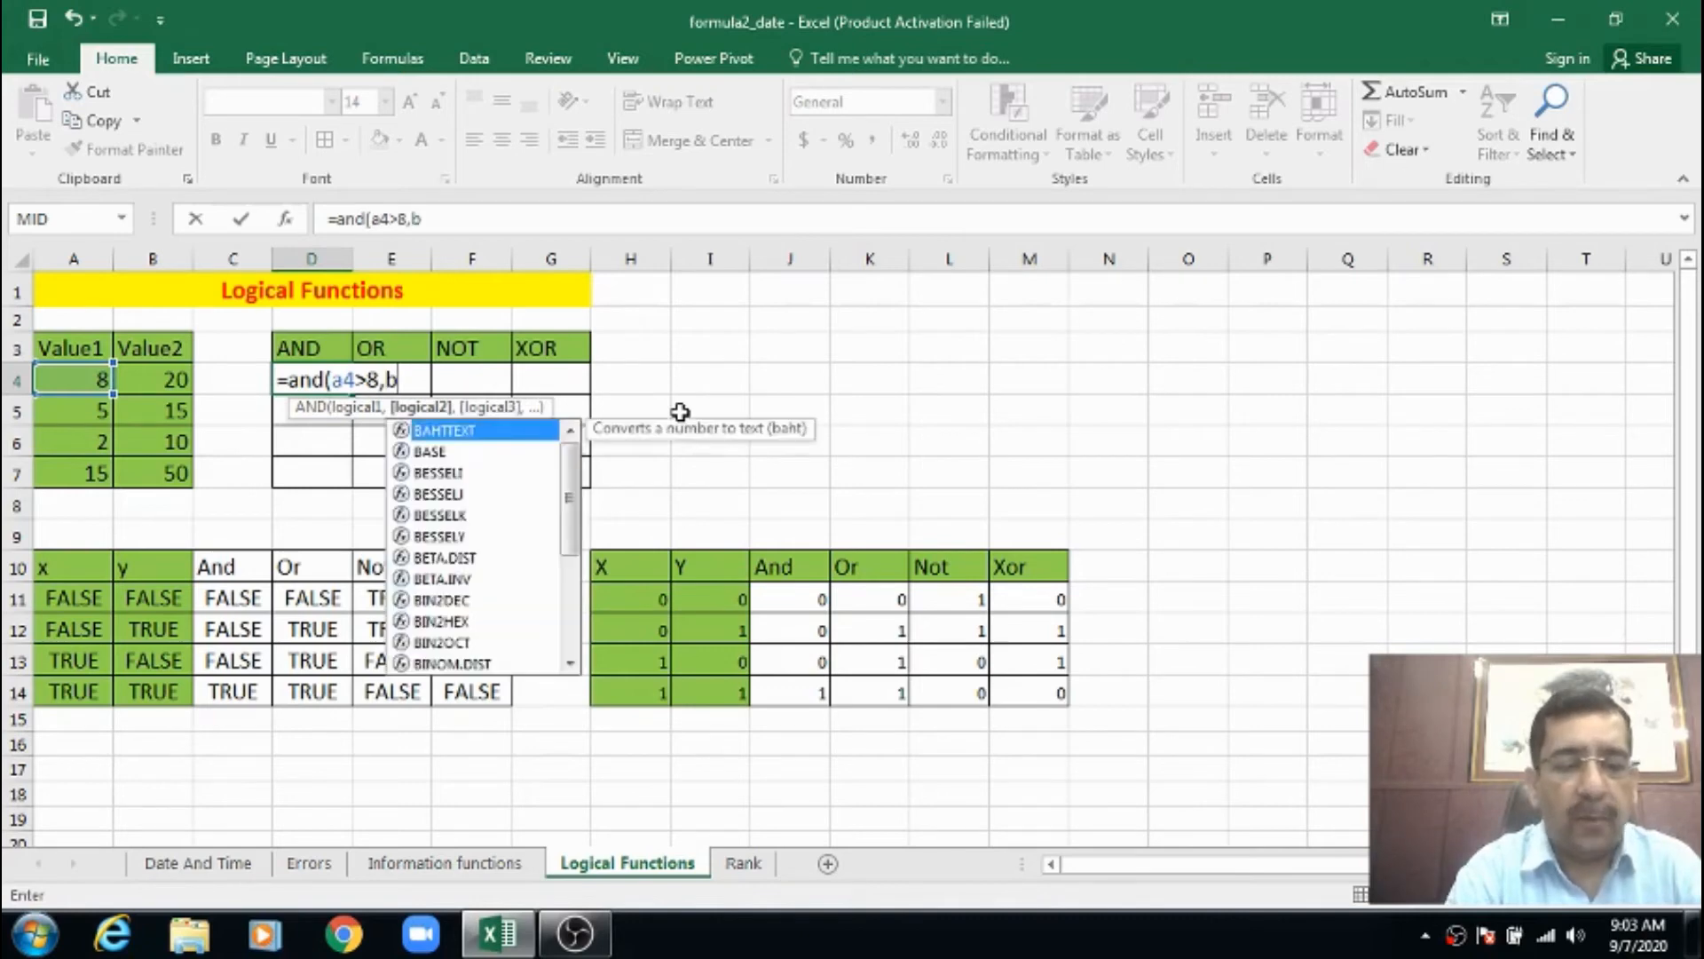
{"action": "type", "text": "4<"}
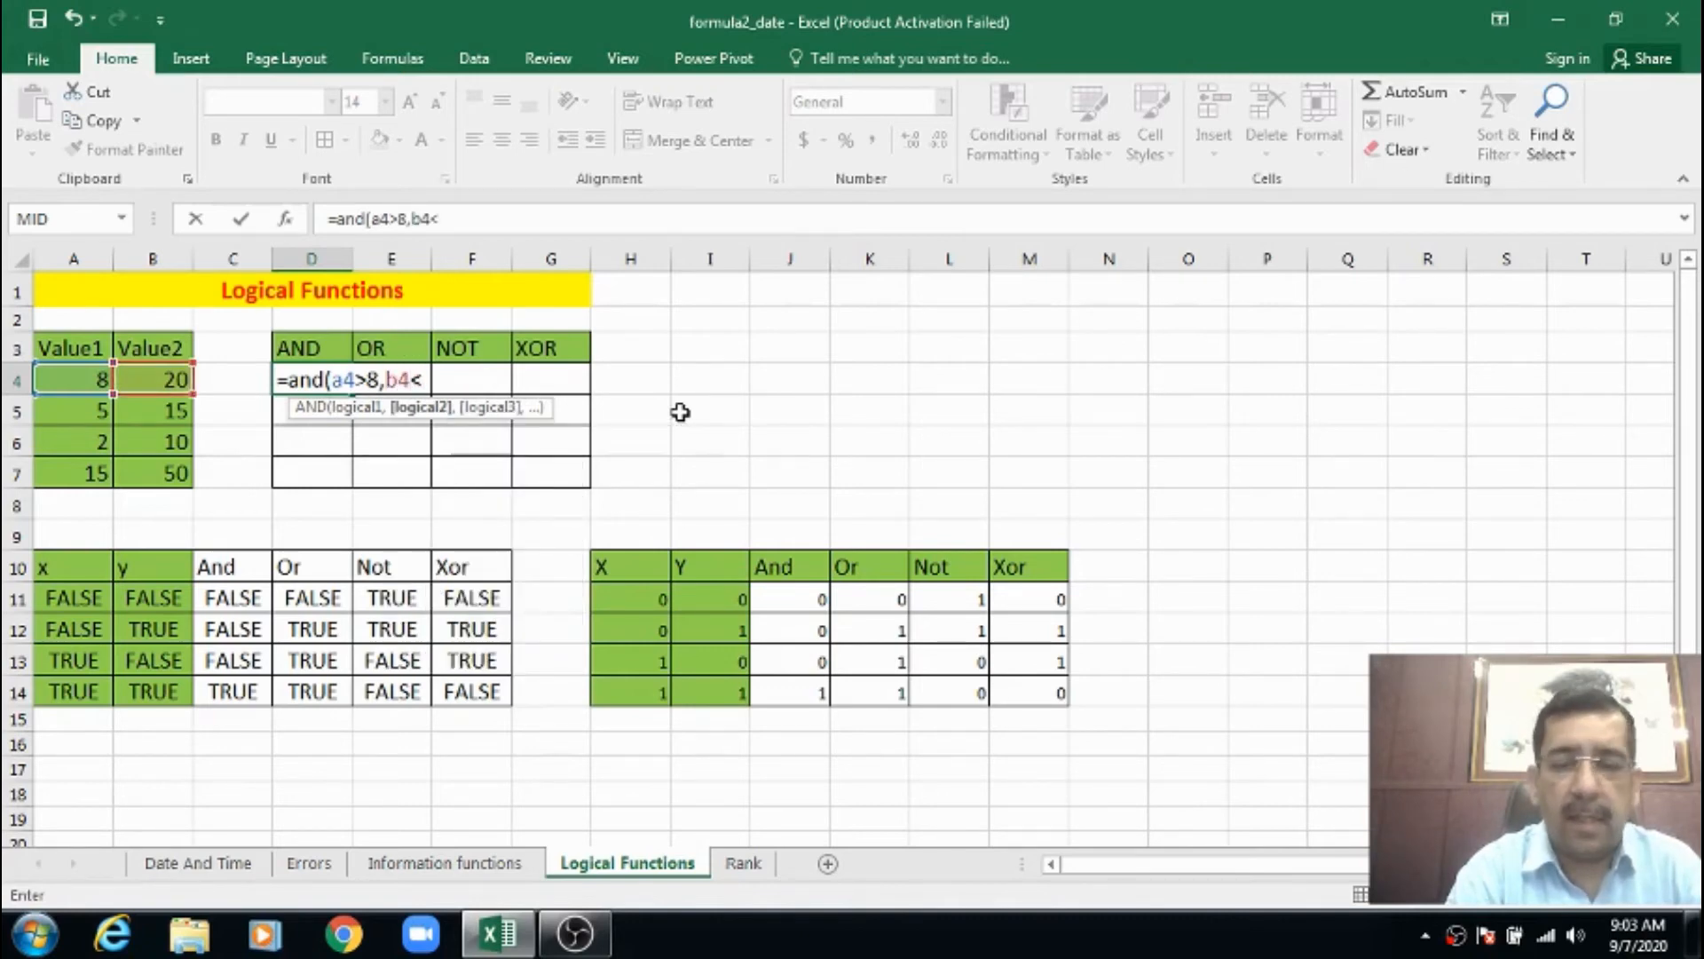
{"action": "type", "text": "=20)"}
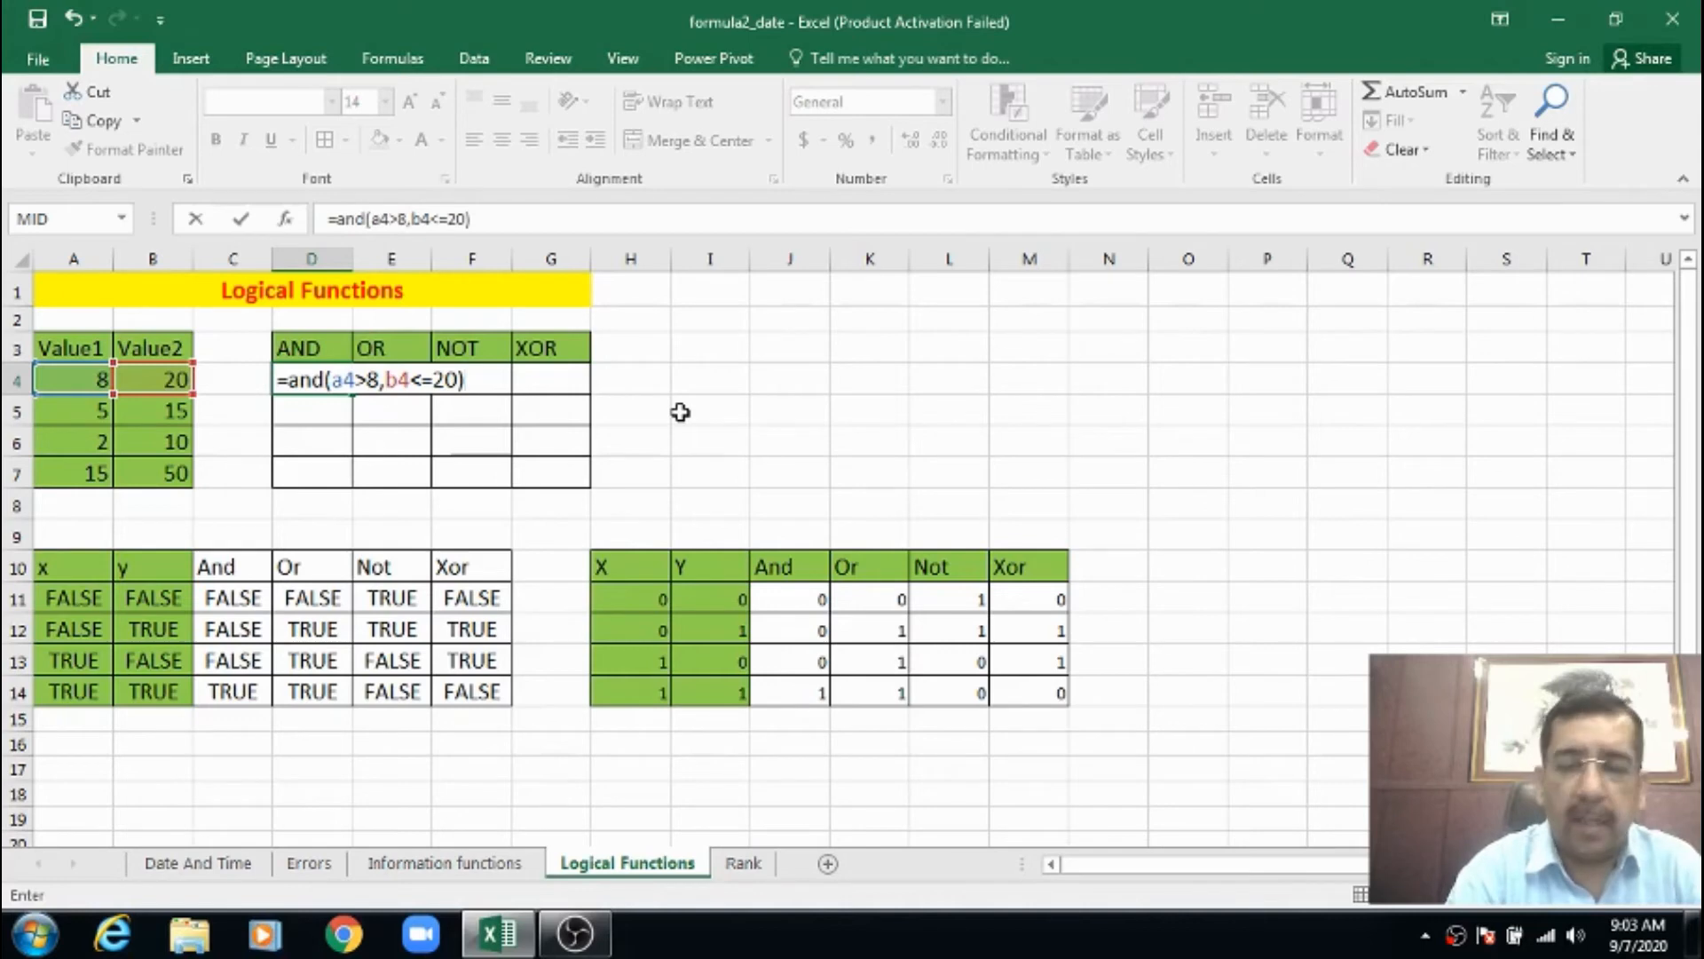
Change the second condition of the D4 formula to b4<20 and commit it as =and(a4>8,b4<20).
{"action": "key", "text": "BackSpace"}
{"action": "key", "text": "BackSpace"}
{"action": "key", "text": "BackSpace"}
{"action": "key", "text": "BackSpace"}
{"action": "type", "text": "2"}
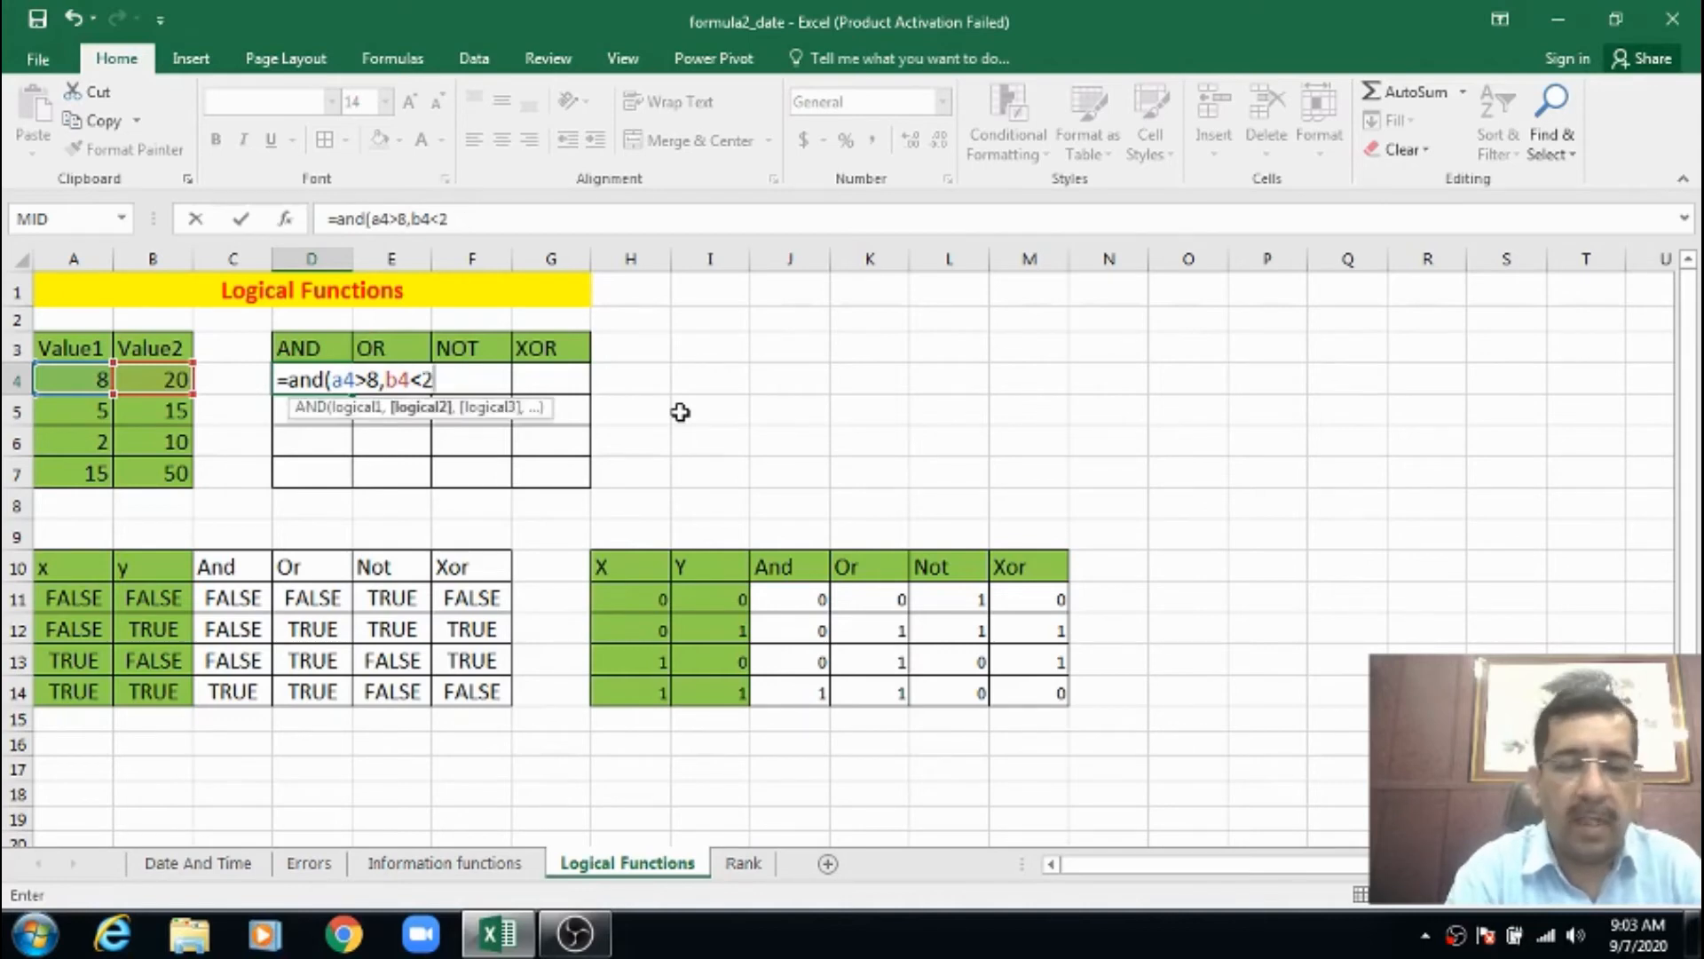
{"action": "type", "text": "0)"}
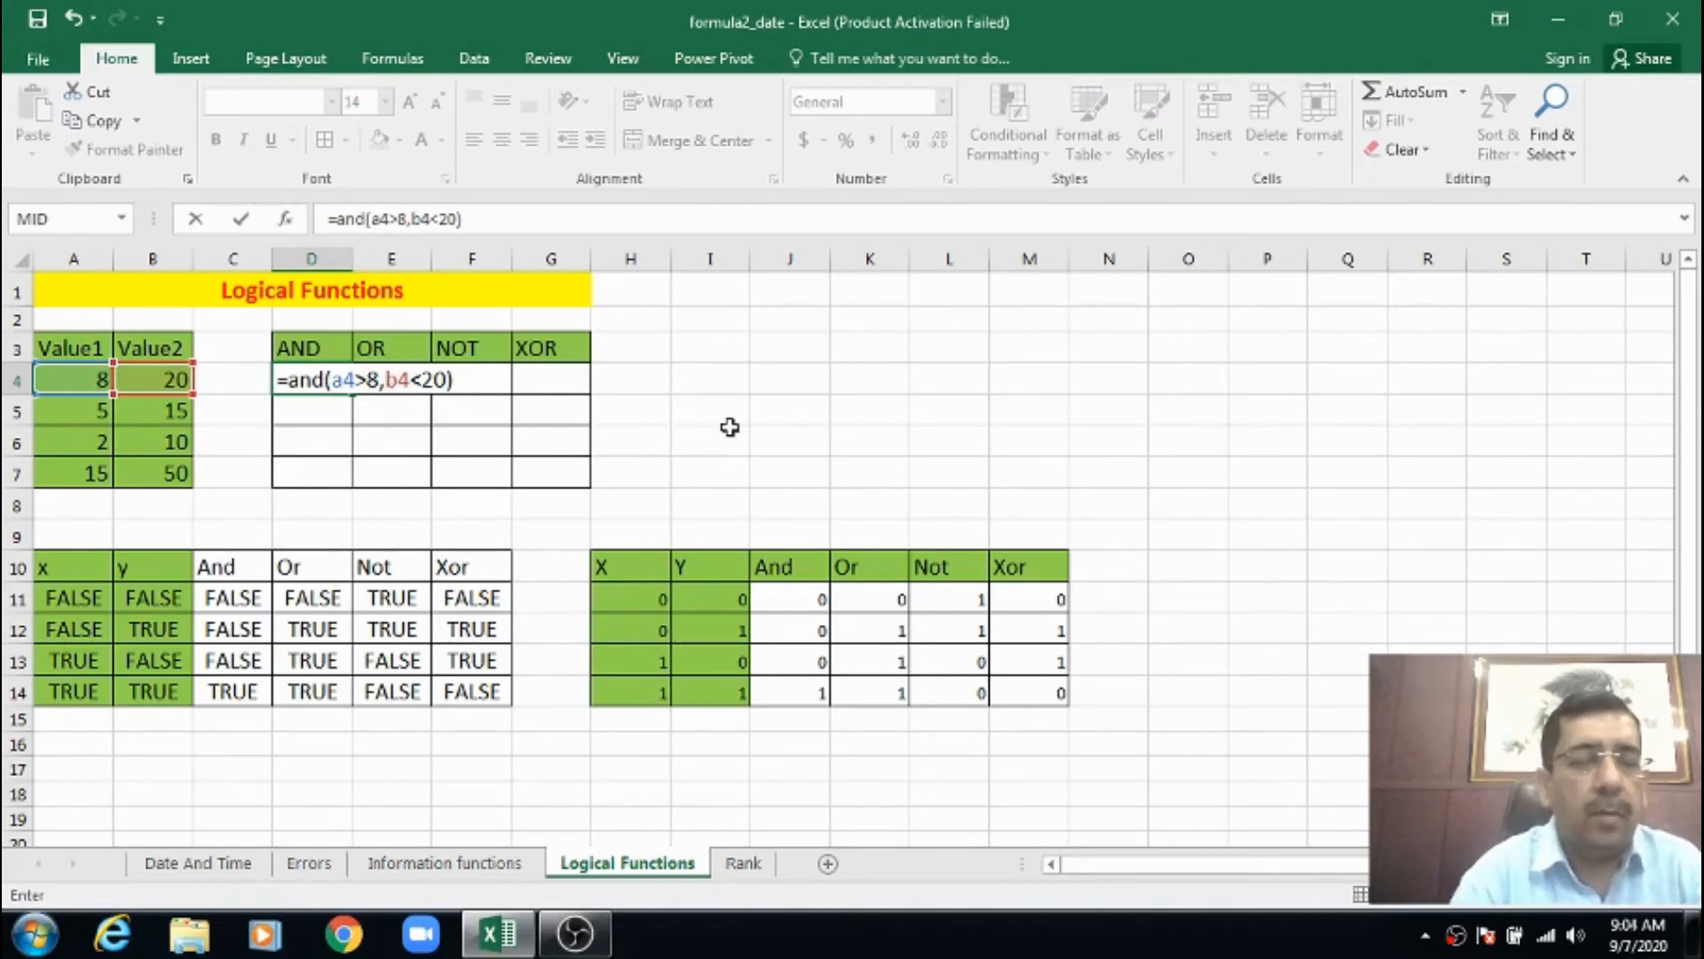
{"action": "key", "text": "Return"}
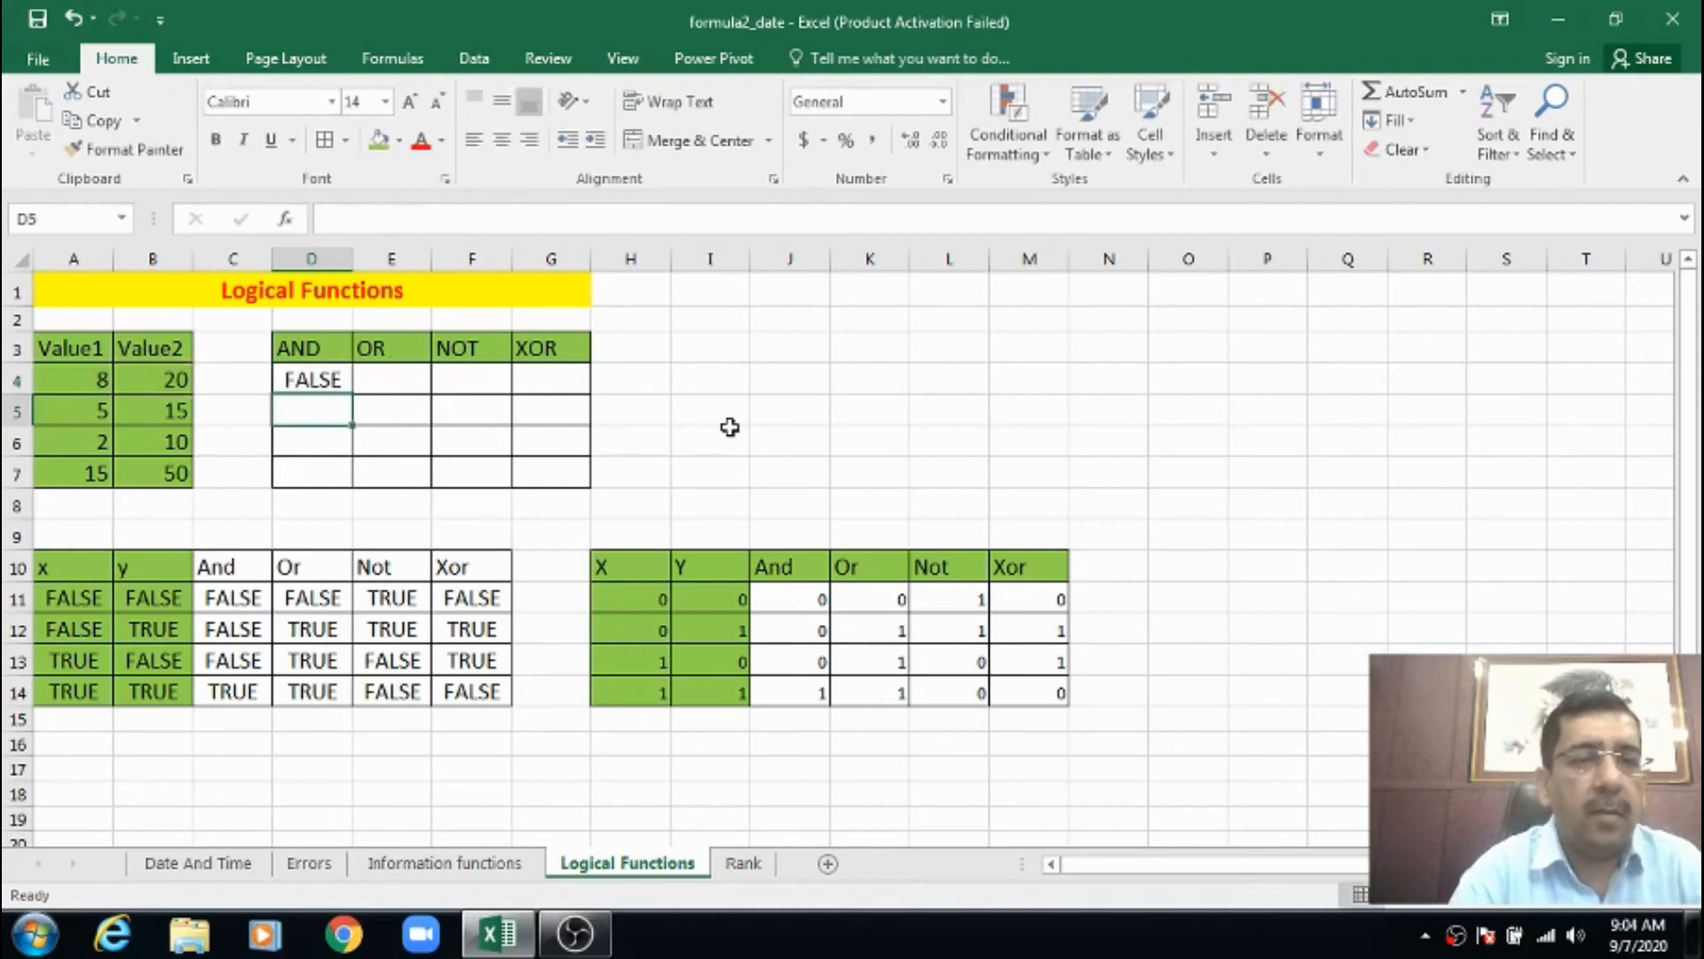
Inspect the AND formula in D4 with its referenced cells, and close it without editing.
{"action": "key", "text": "Up"}
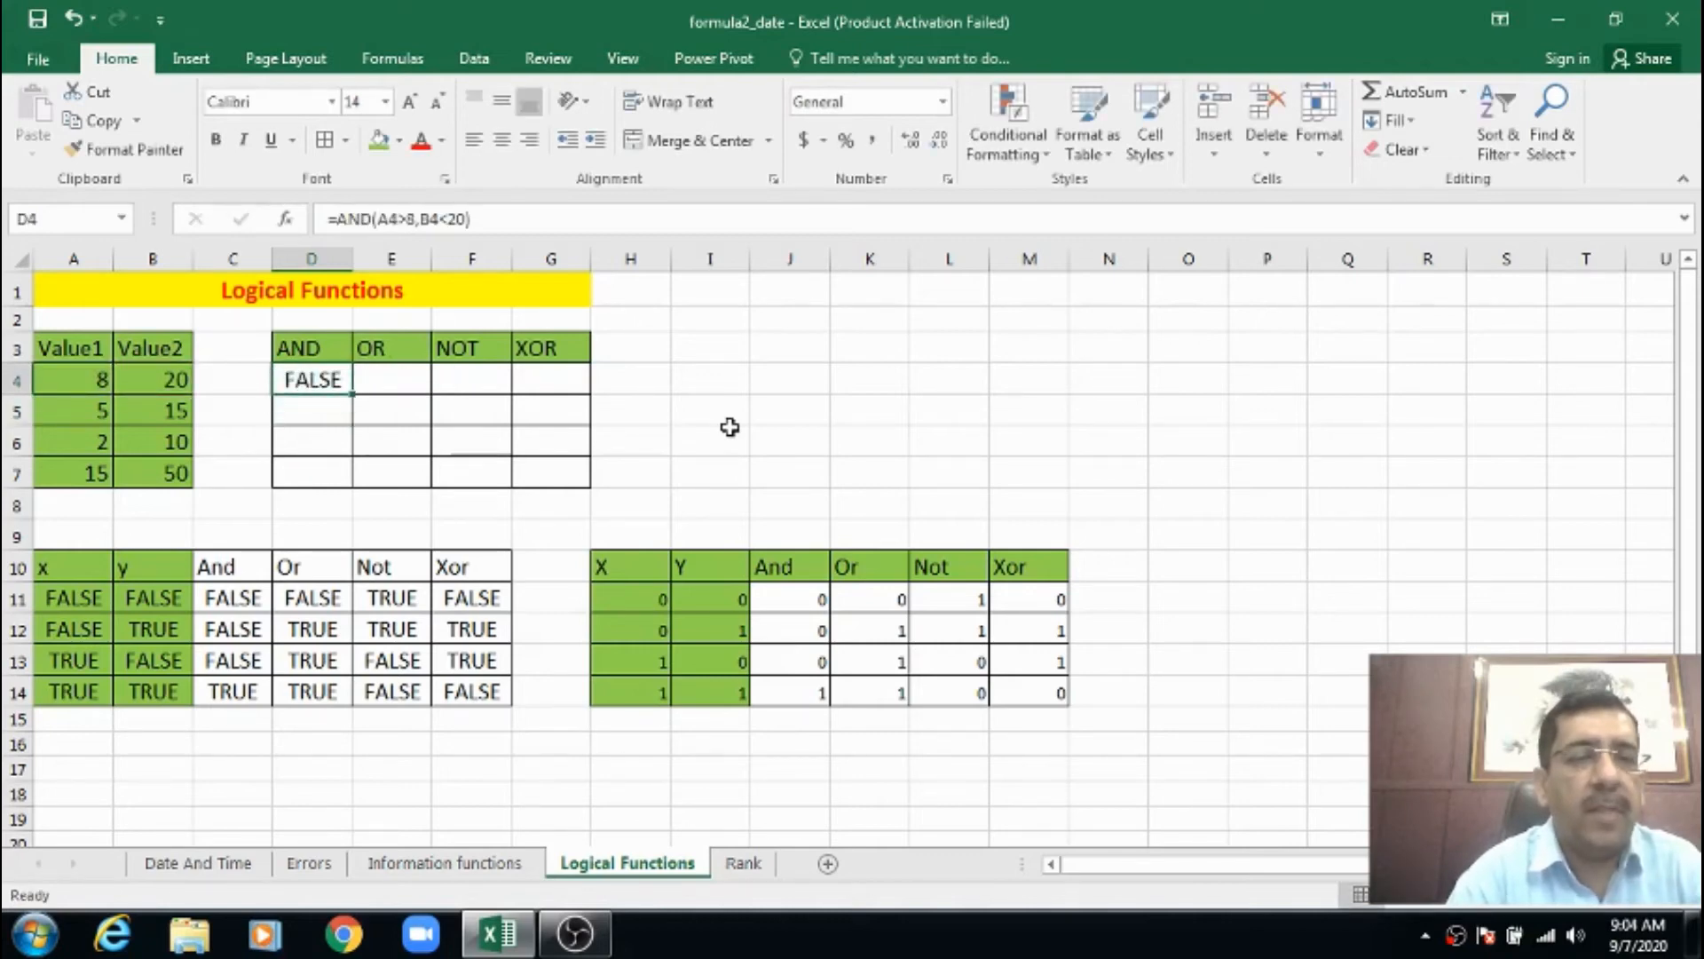
{"action": "double_click", "coordinate": [327, 380]}
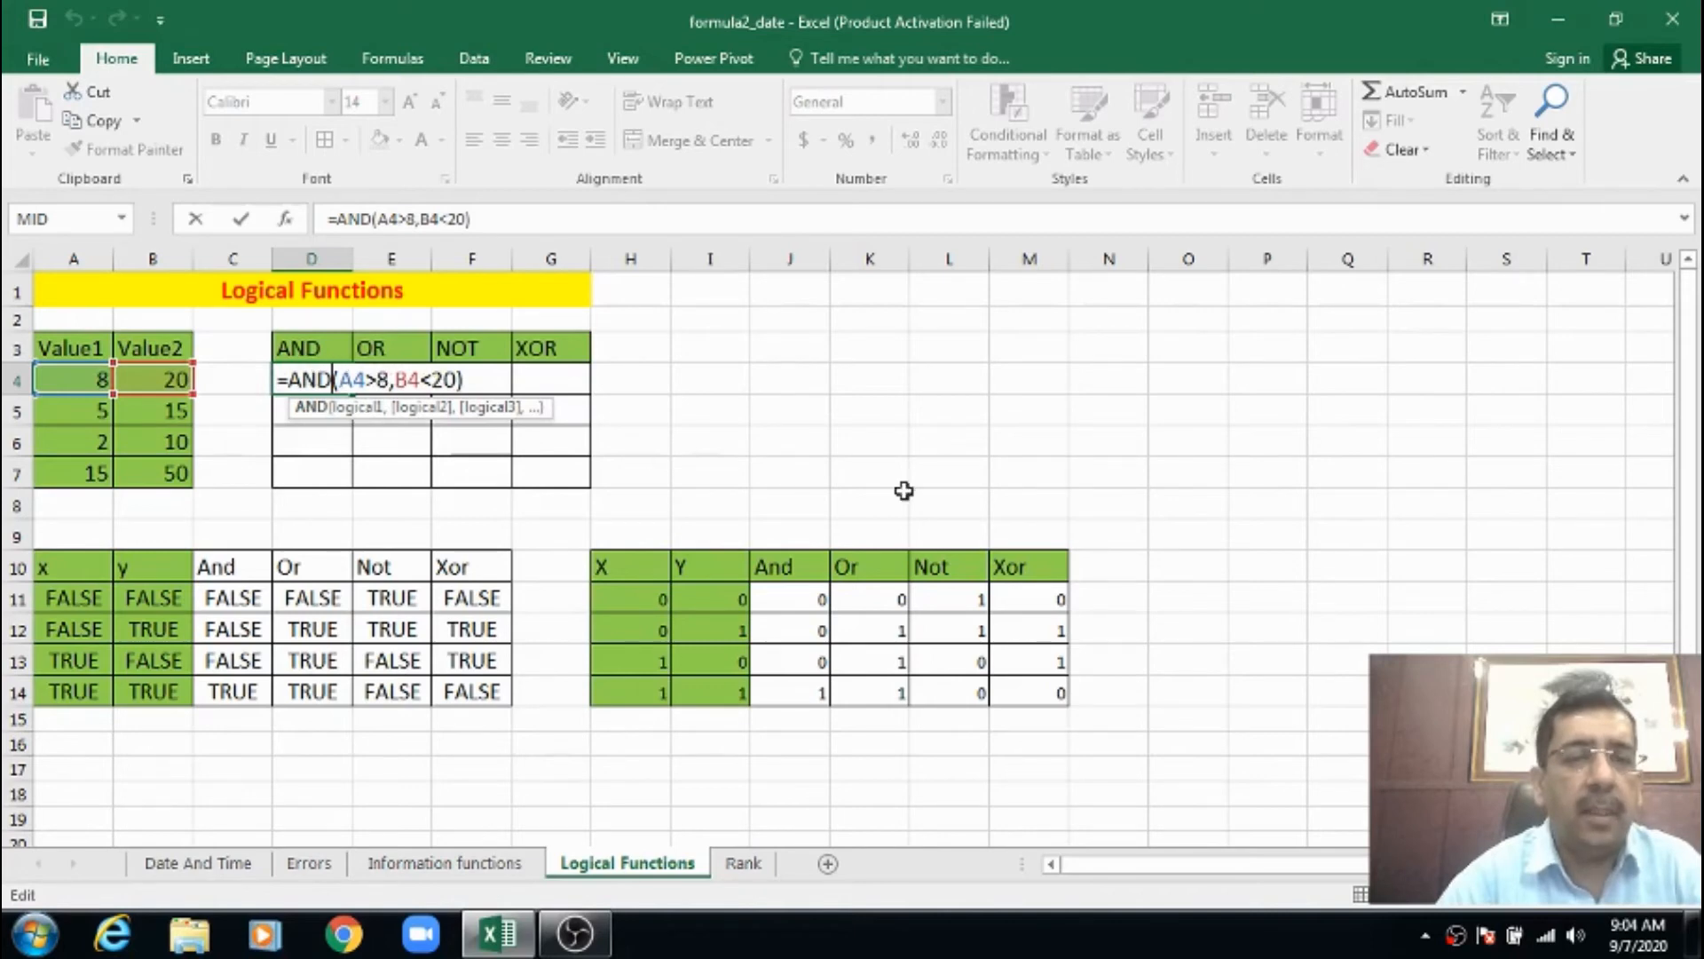
{"action": "key", "text": "Return"}
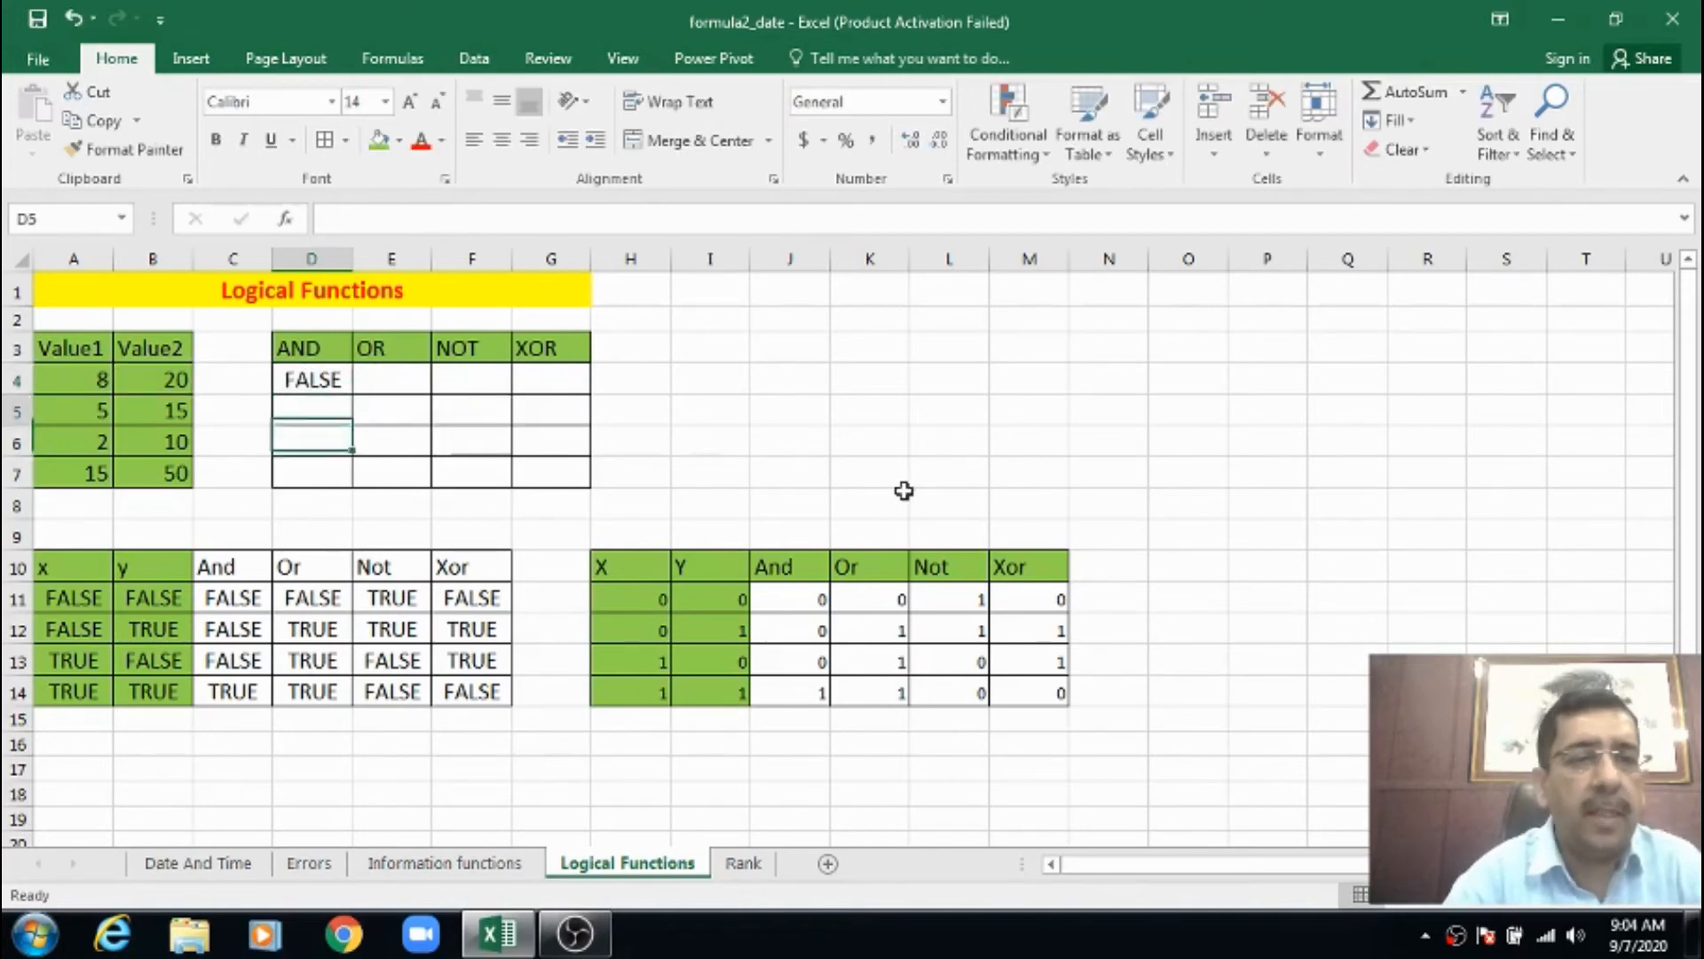
Enter the formula =and(a5>5,b5<=15) in D5 to test the second pair of values.
{"action": "type", "text": "="}
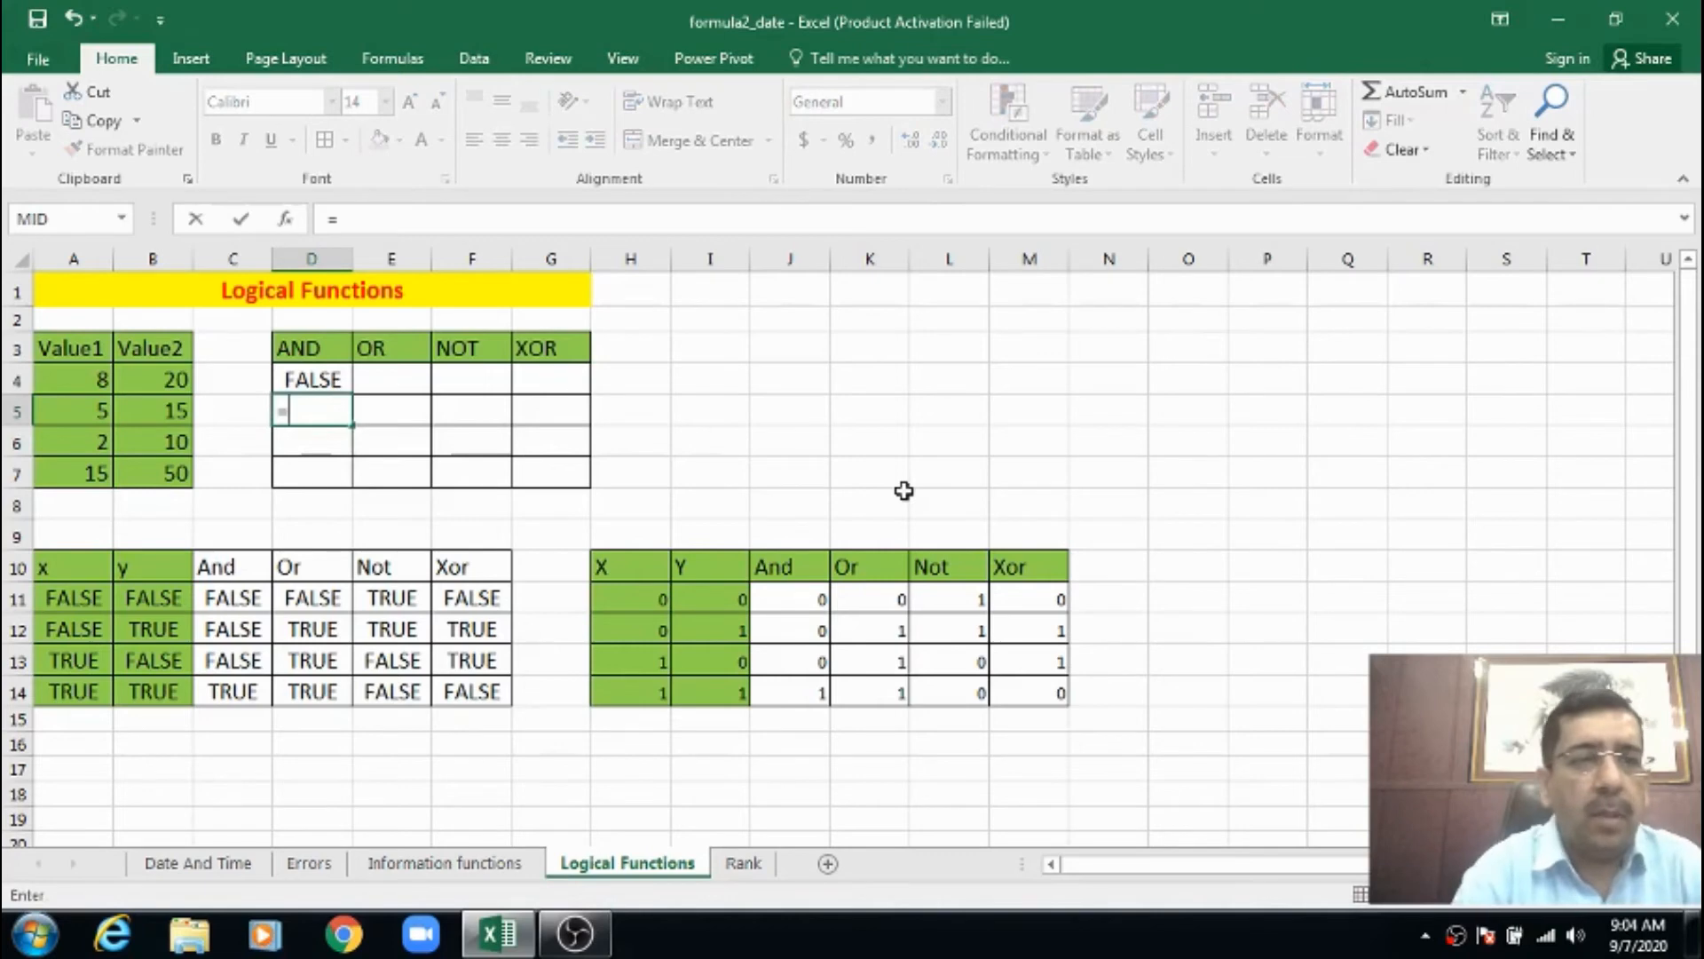
{"action": "type", "text": "a"}
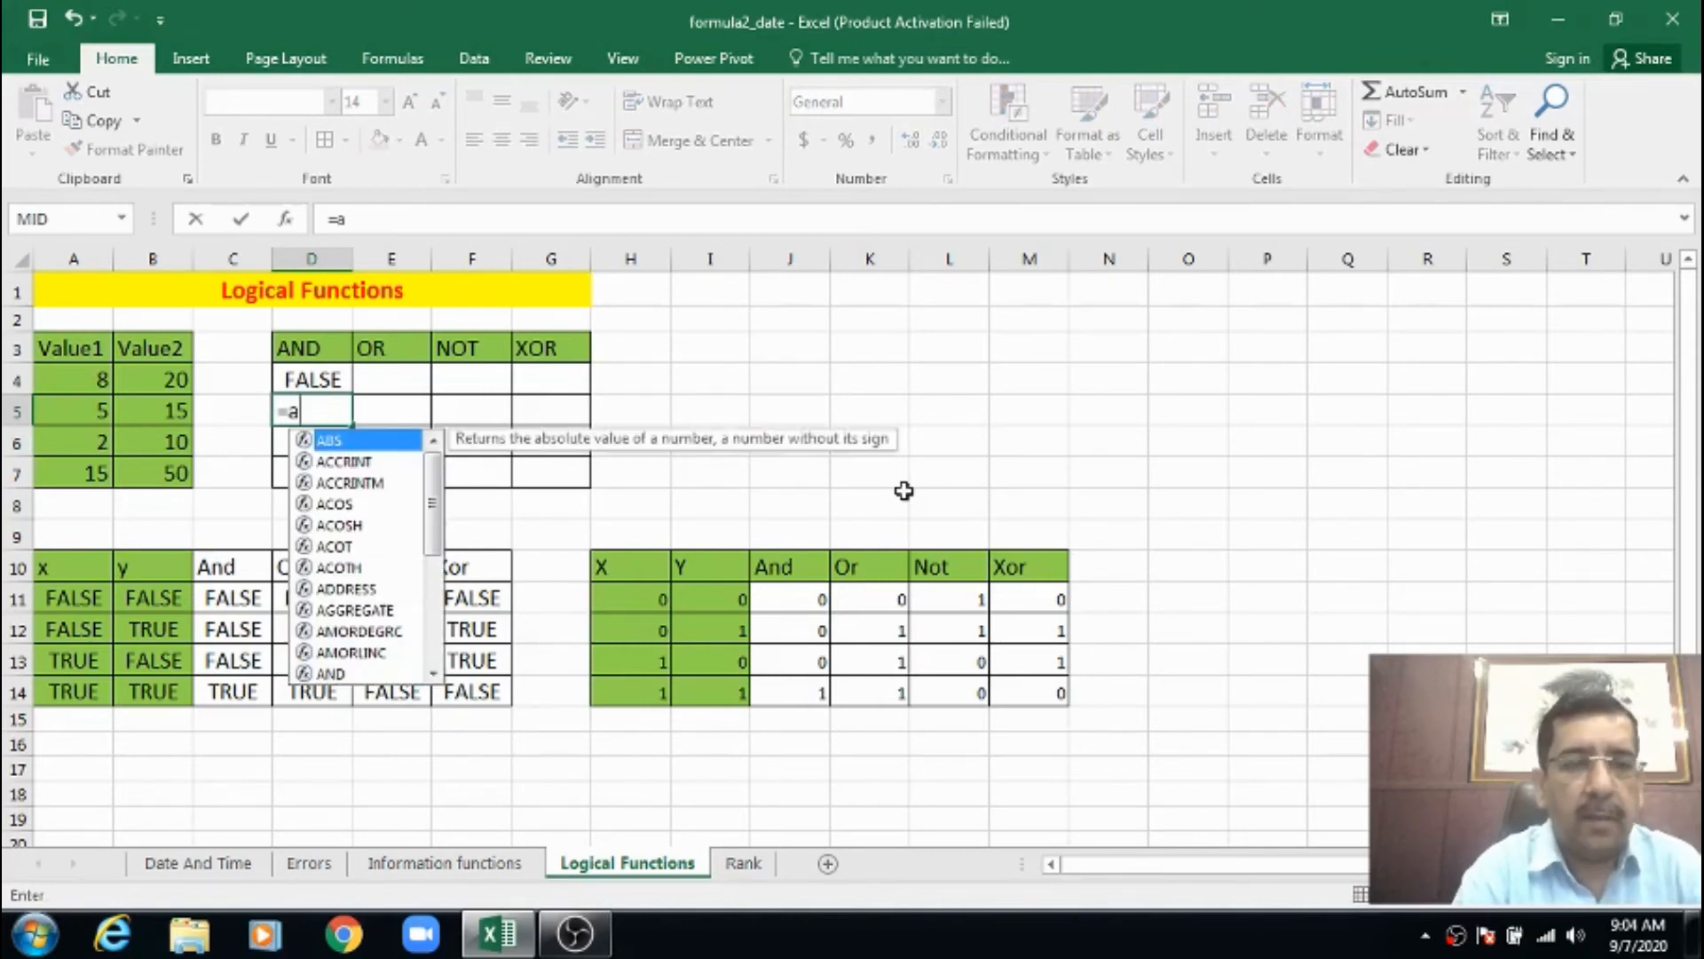
{"action": "type", "text": "5>"}
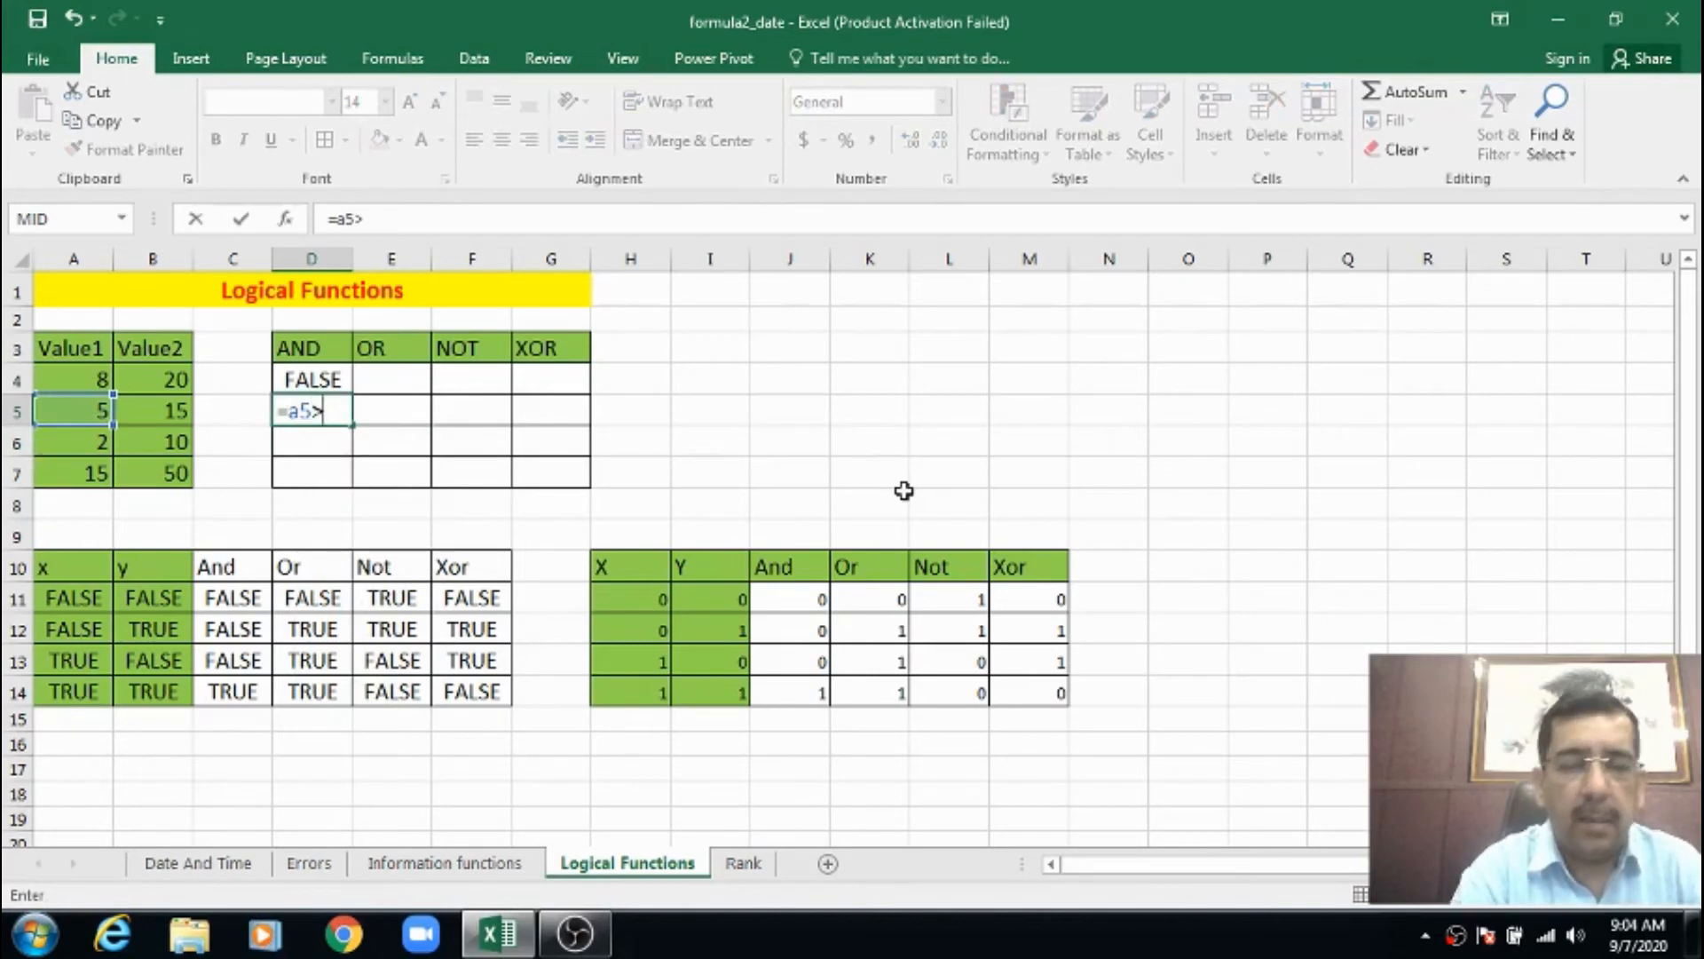
{"action": "key", "text": "BackSpace"}
{"action": "key", "text": "BackSpace"}
{"action": "key", "text": "BackSpace"}
{"action": "key", "text": "BackSpace"}
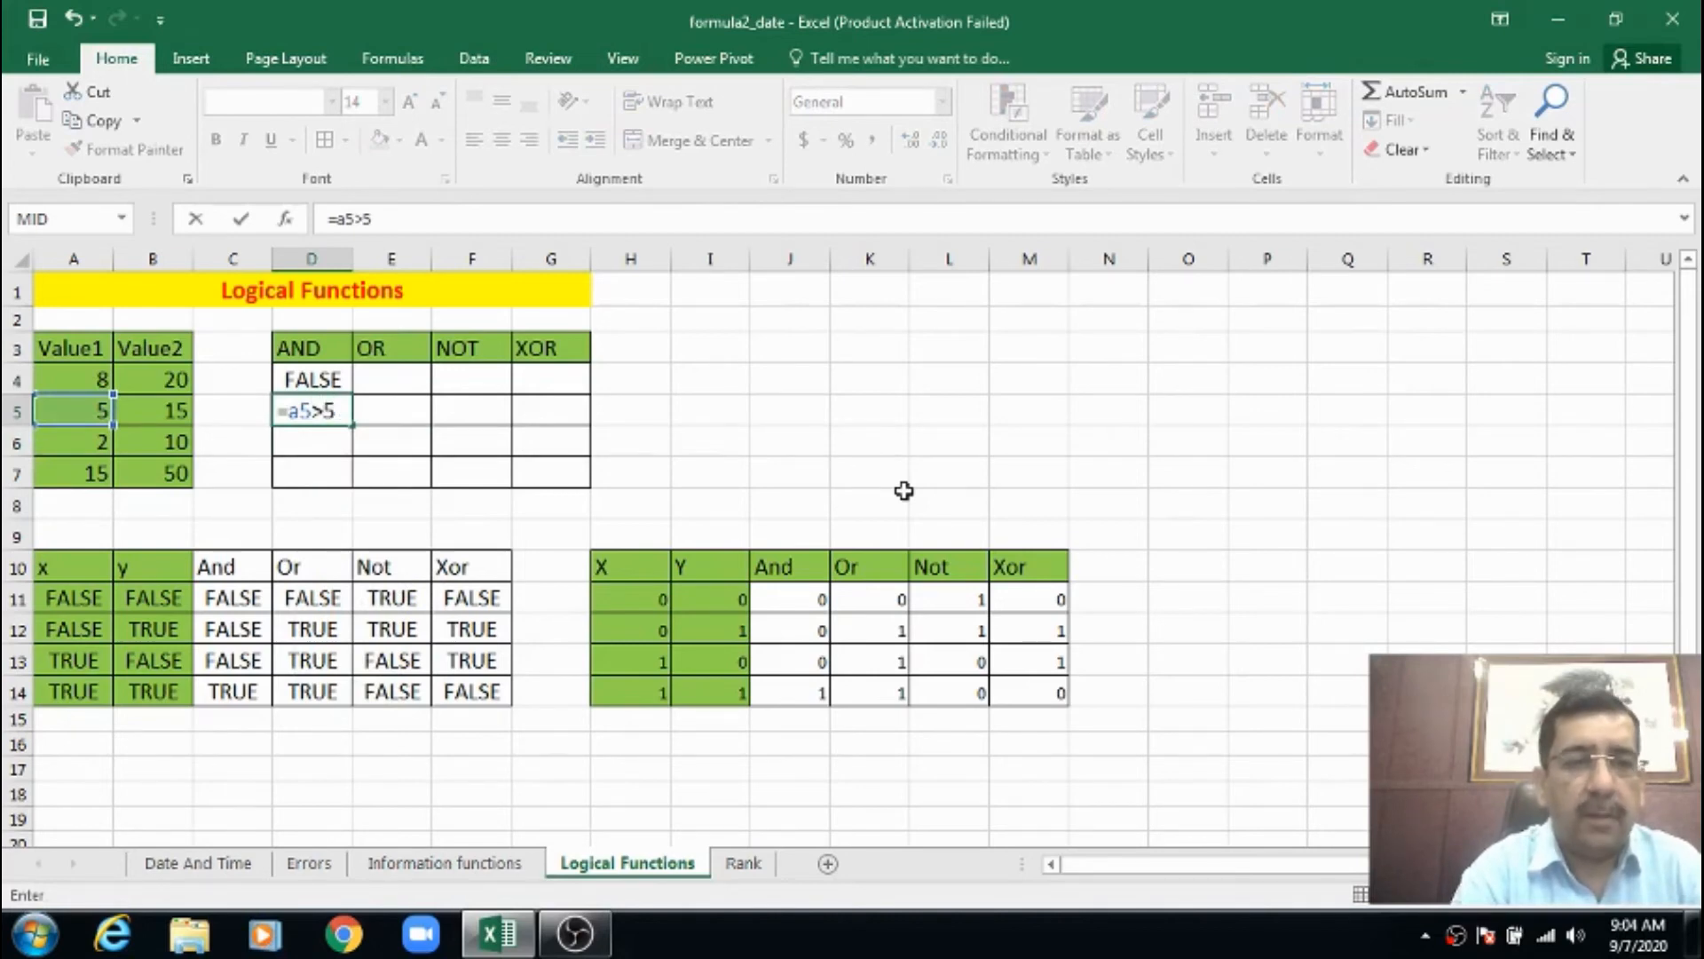
{"action": "type", "text": "and(a5>"}
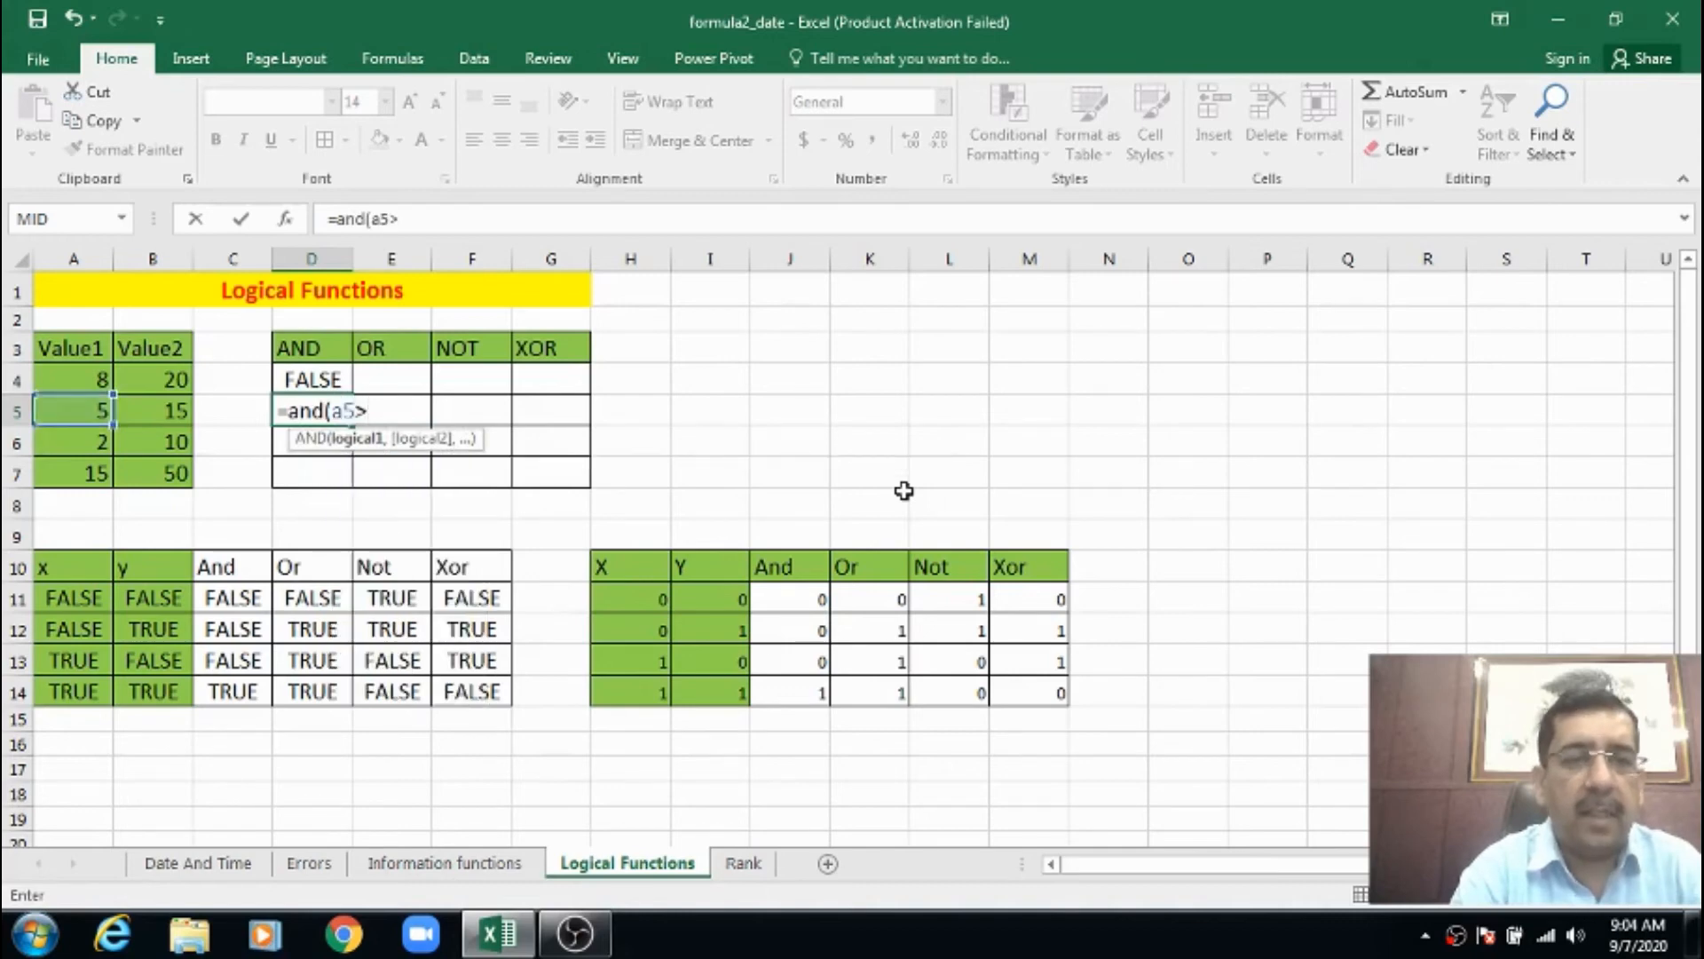
{"action": "type", "text": "5"}
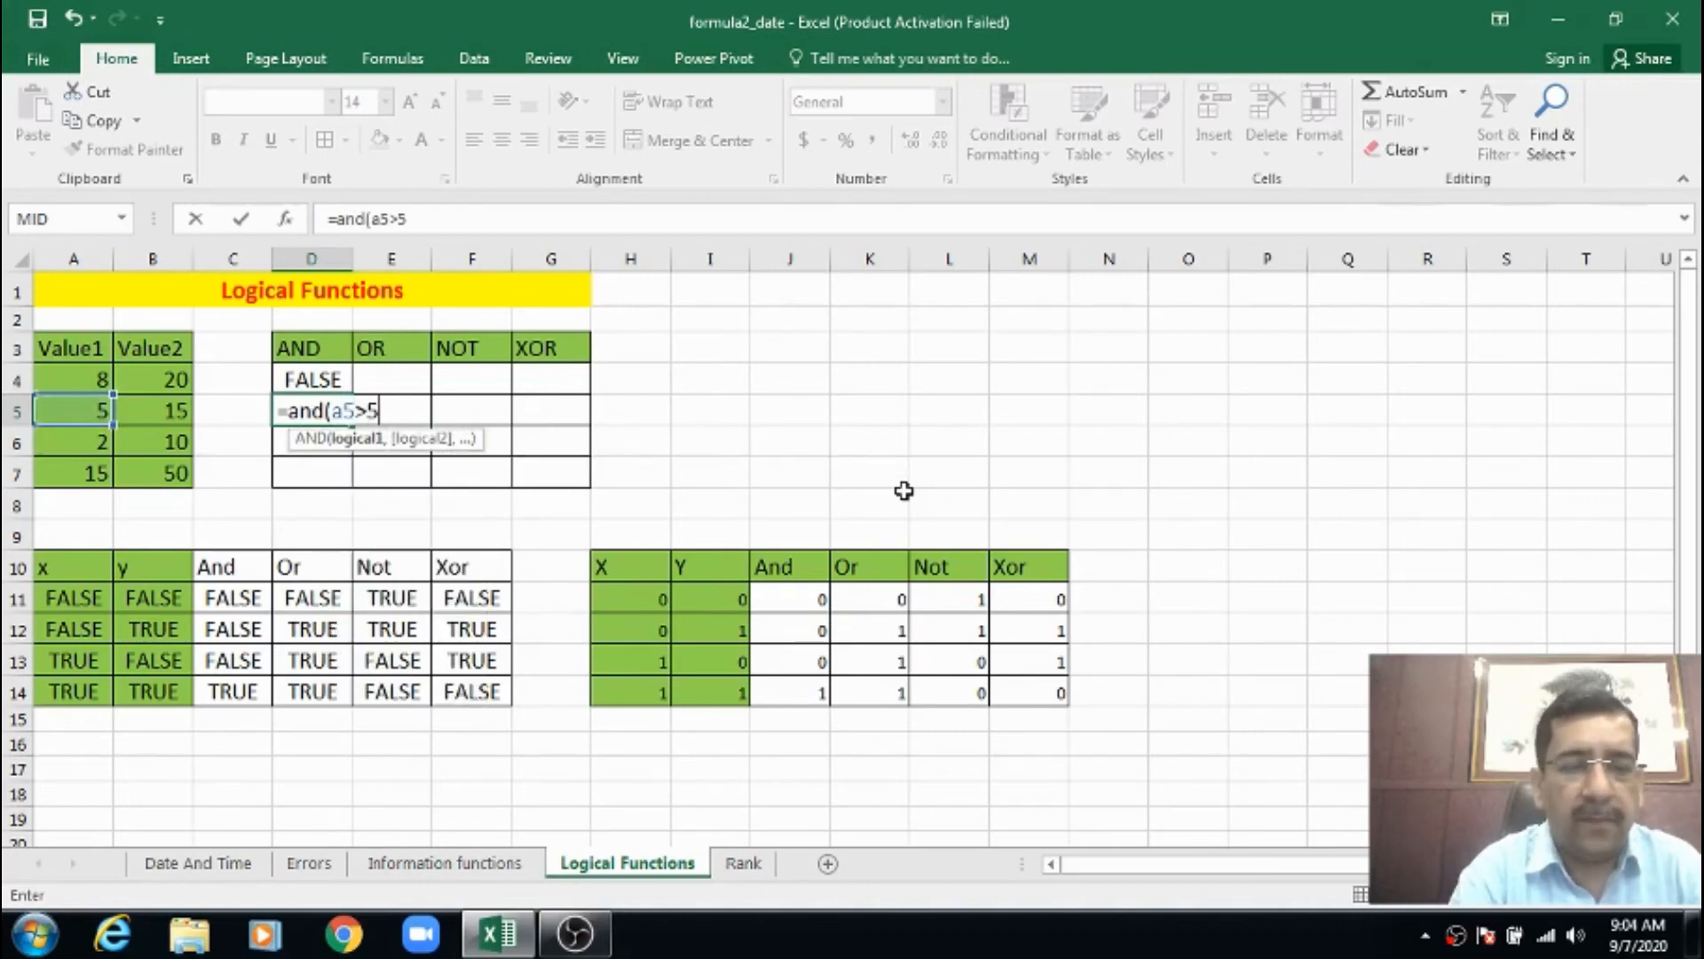
{"action": "type", "text": ",b"}
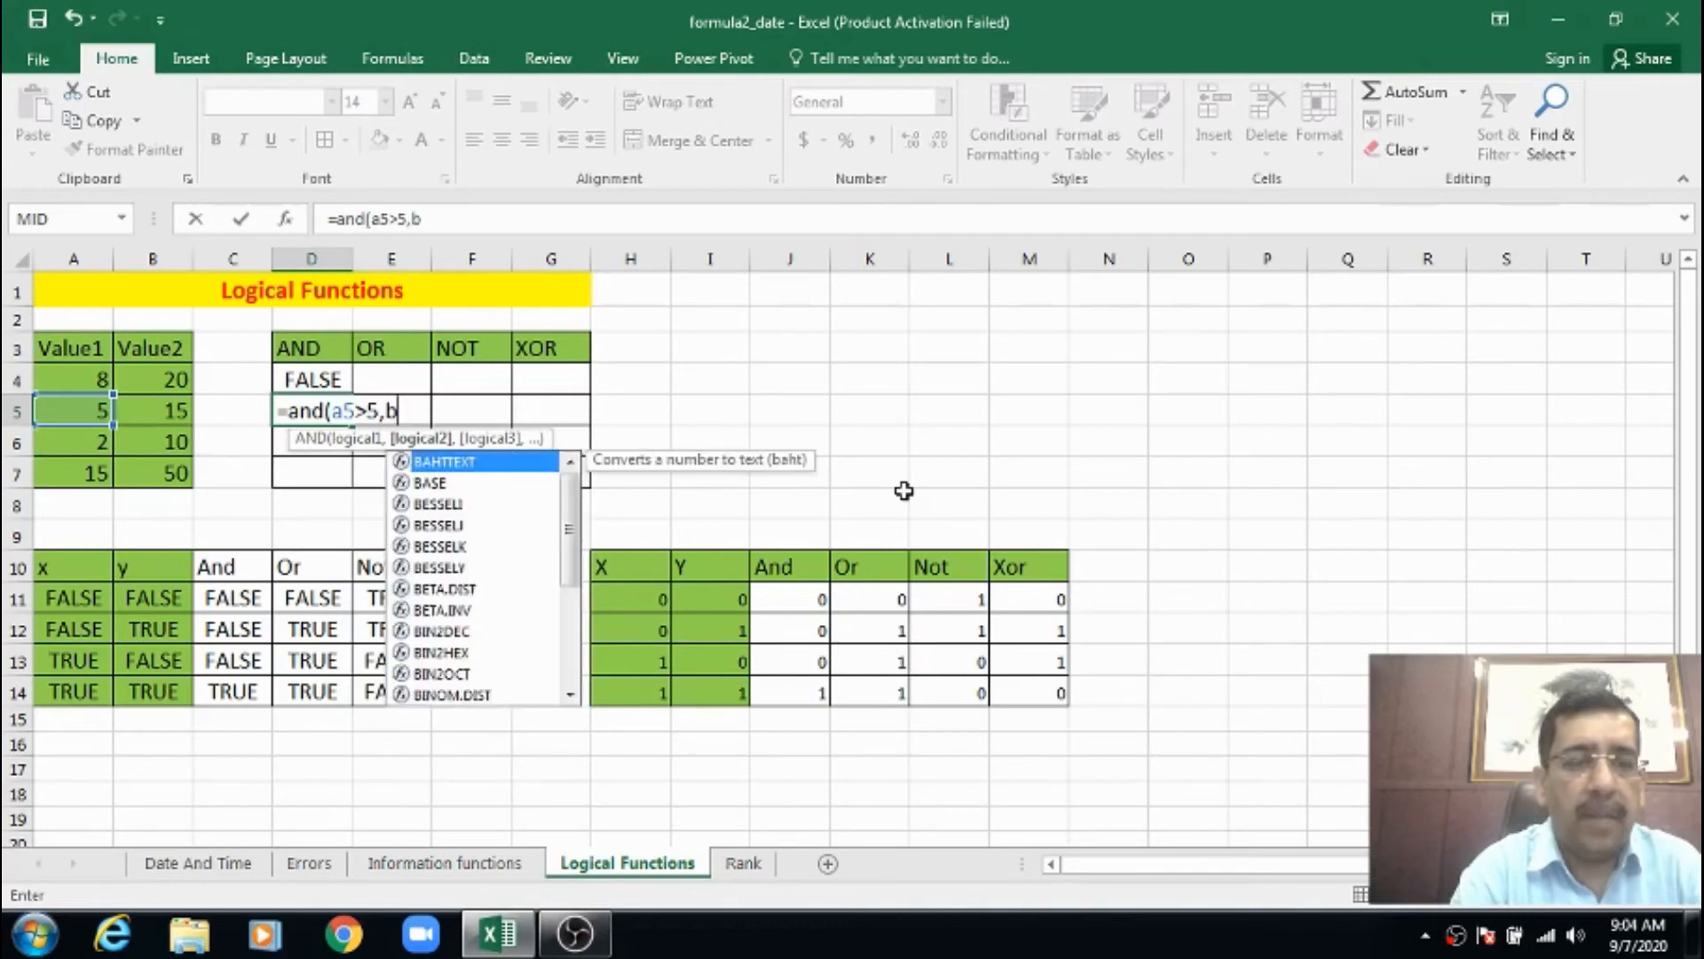
{"action": "type", "text": "5<"}
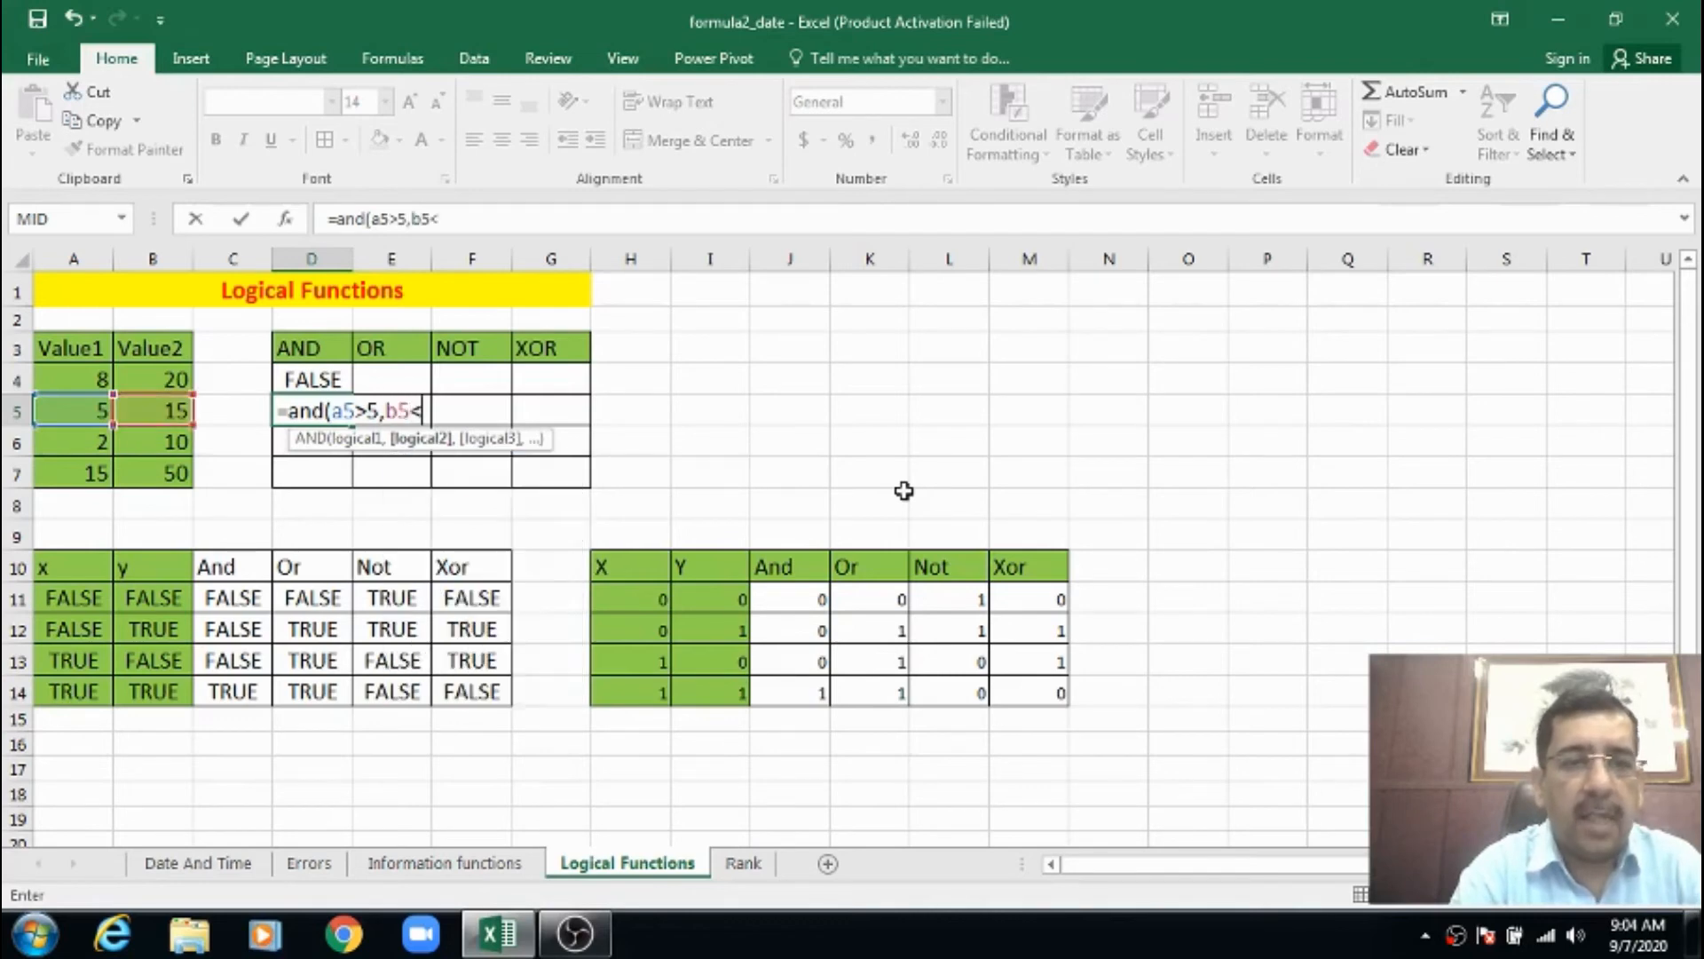
{"action": "type", "text": "=15)"}
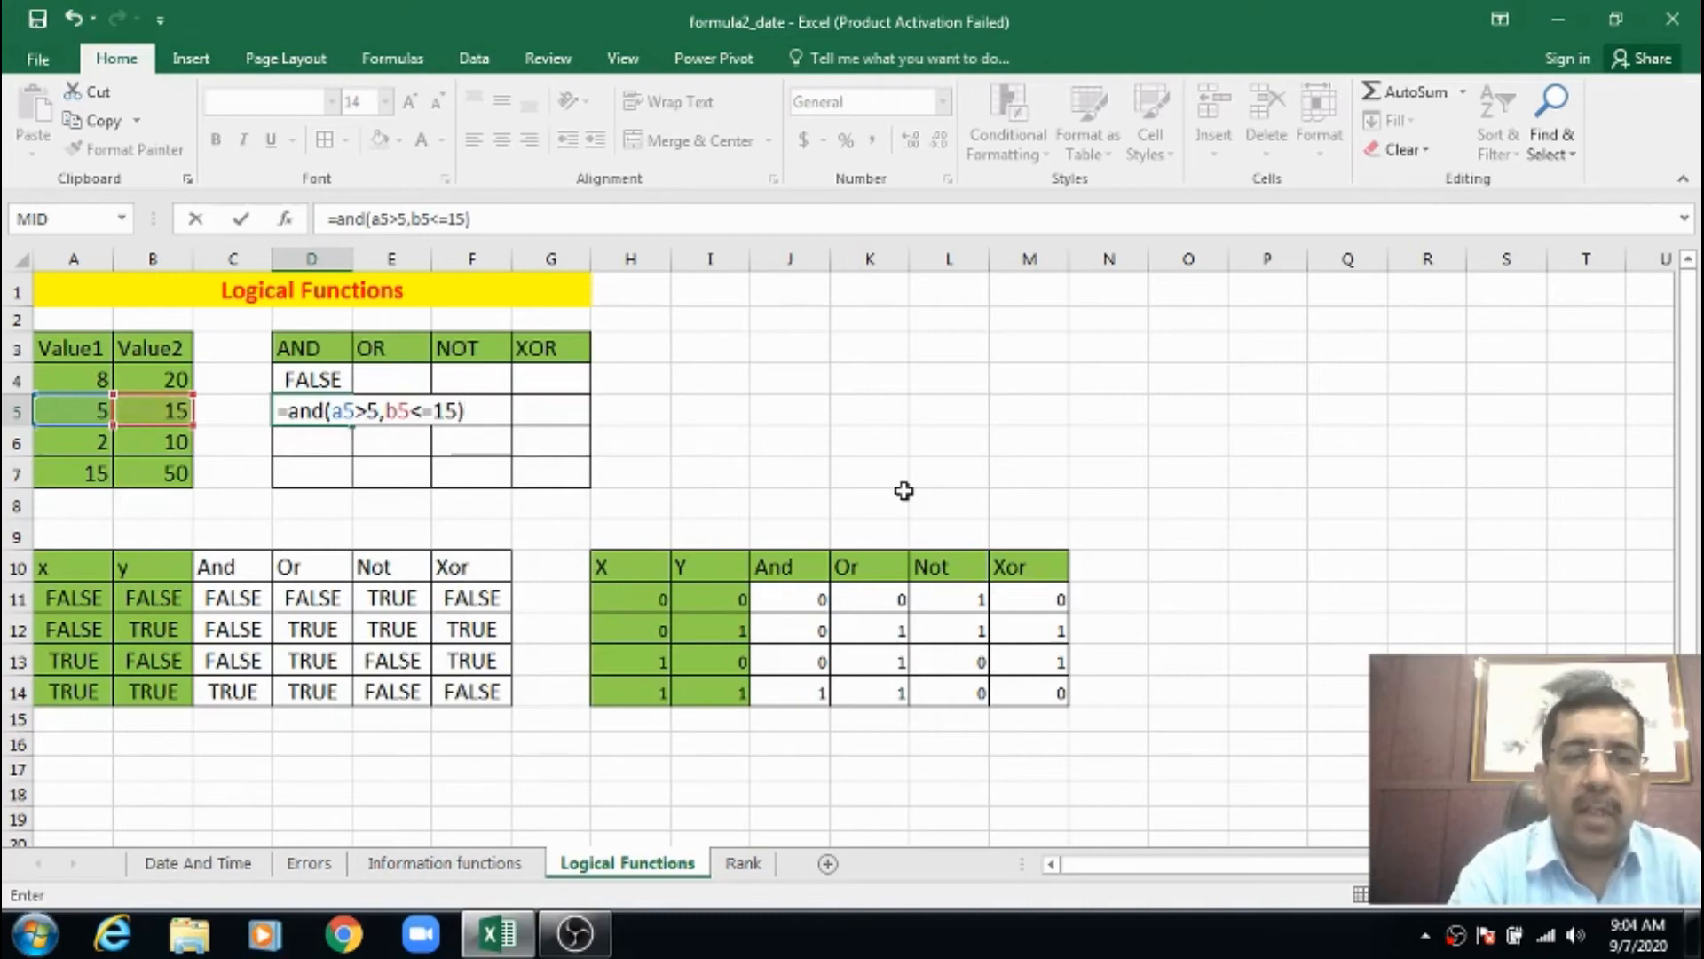
{"action": "key", "text": "Return"}
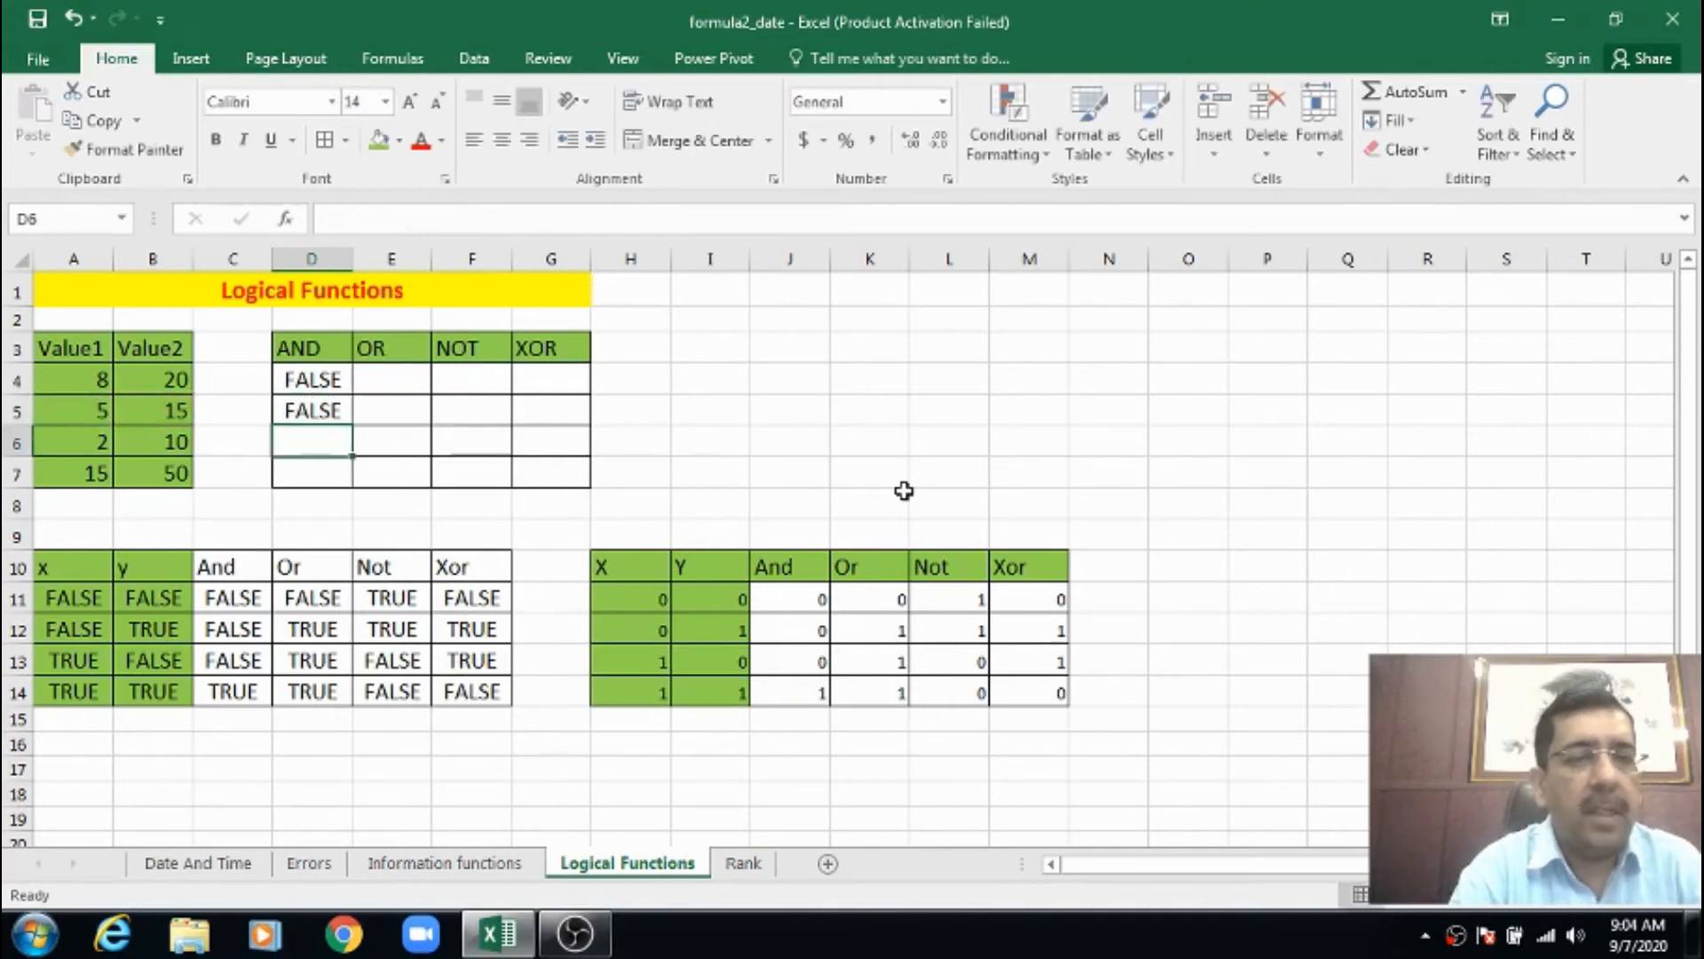
Enter the formula =and(a6>=2,b6<10) in D6 to test the third pair of values.
{"action": "key", "text": "Up"}
{"action": "key", "text": "Down"}
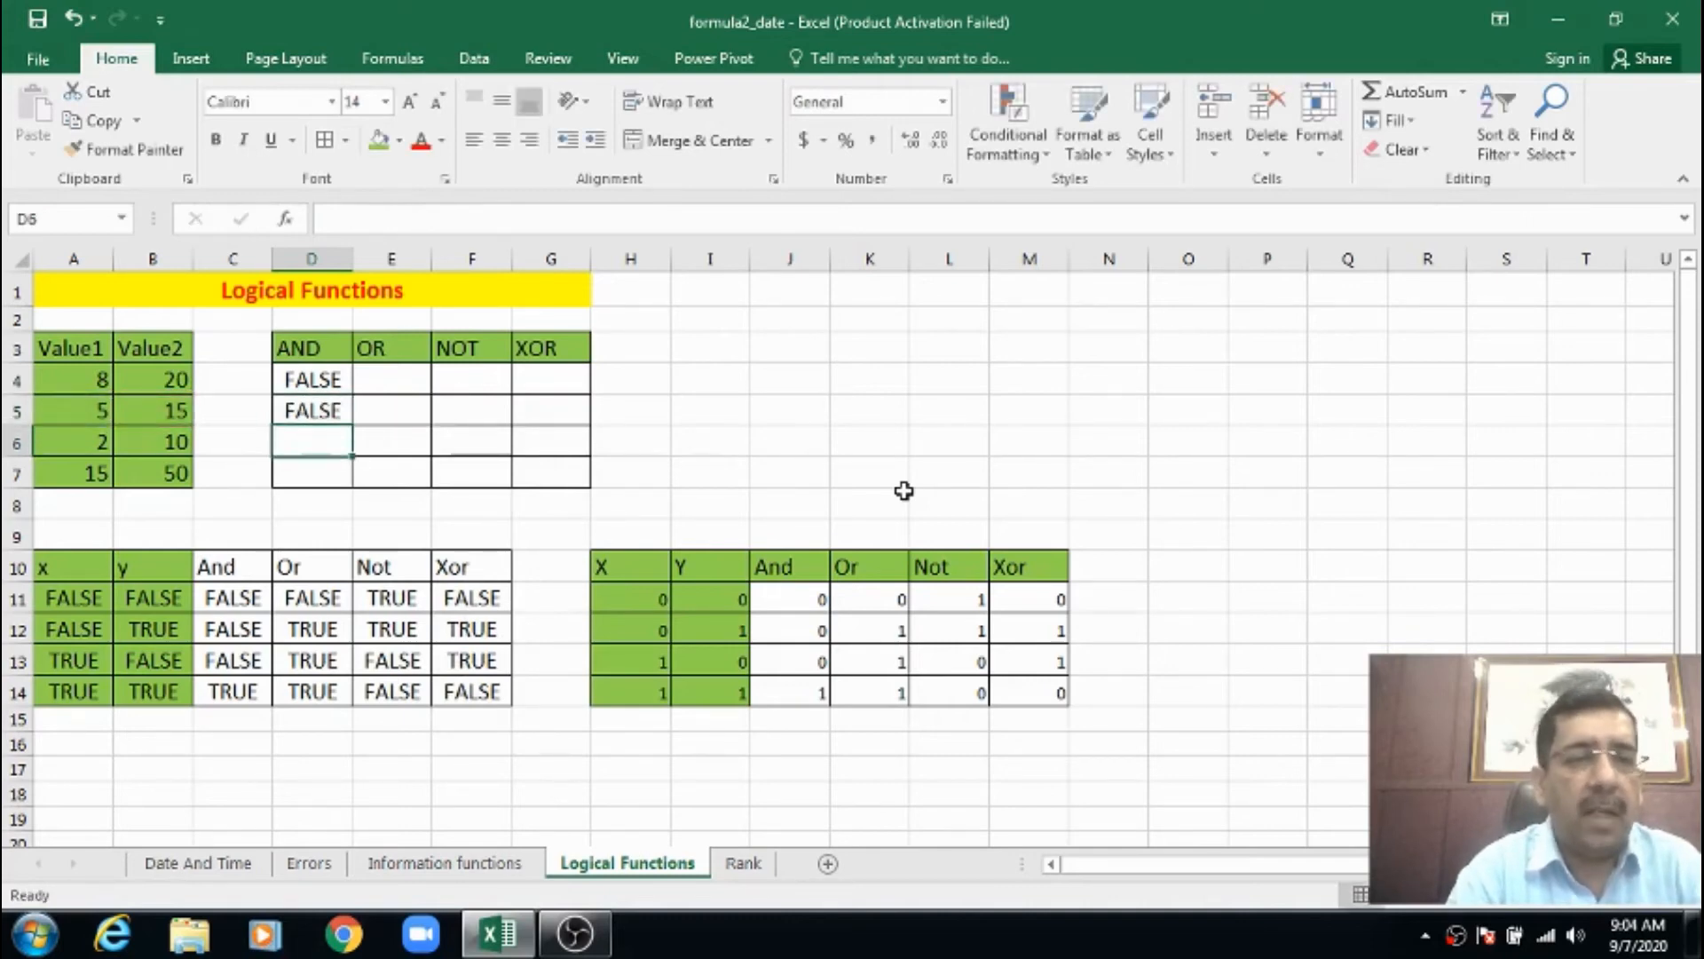
{"action": "type", "text": "="}
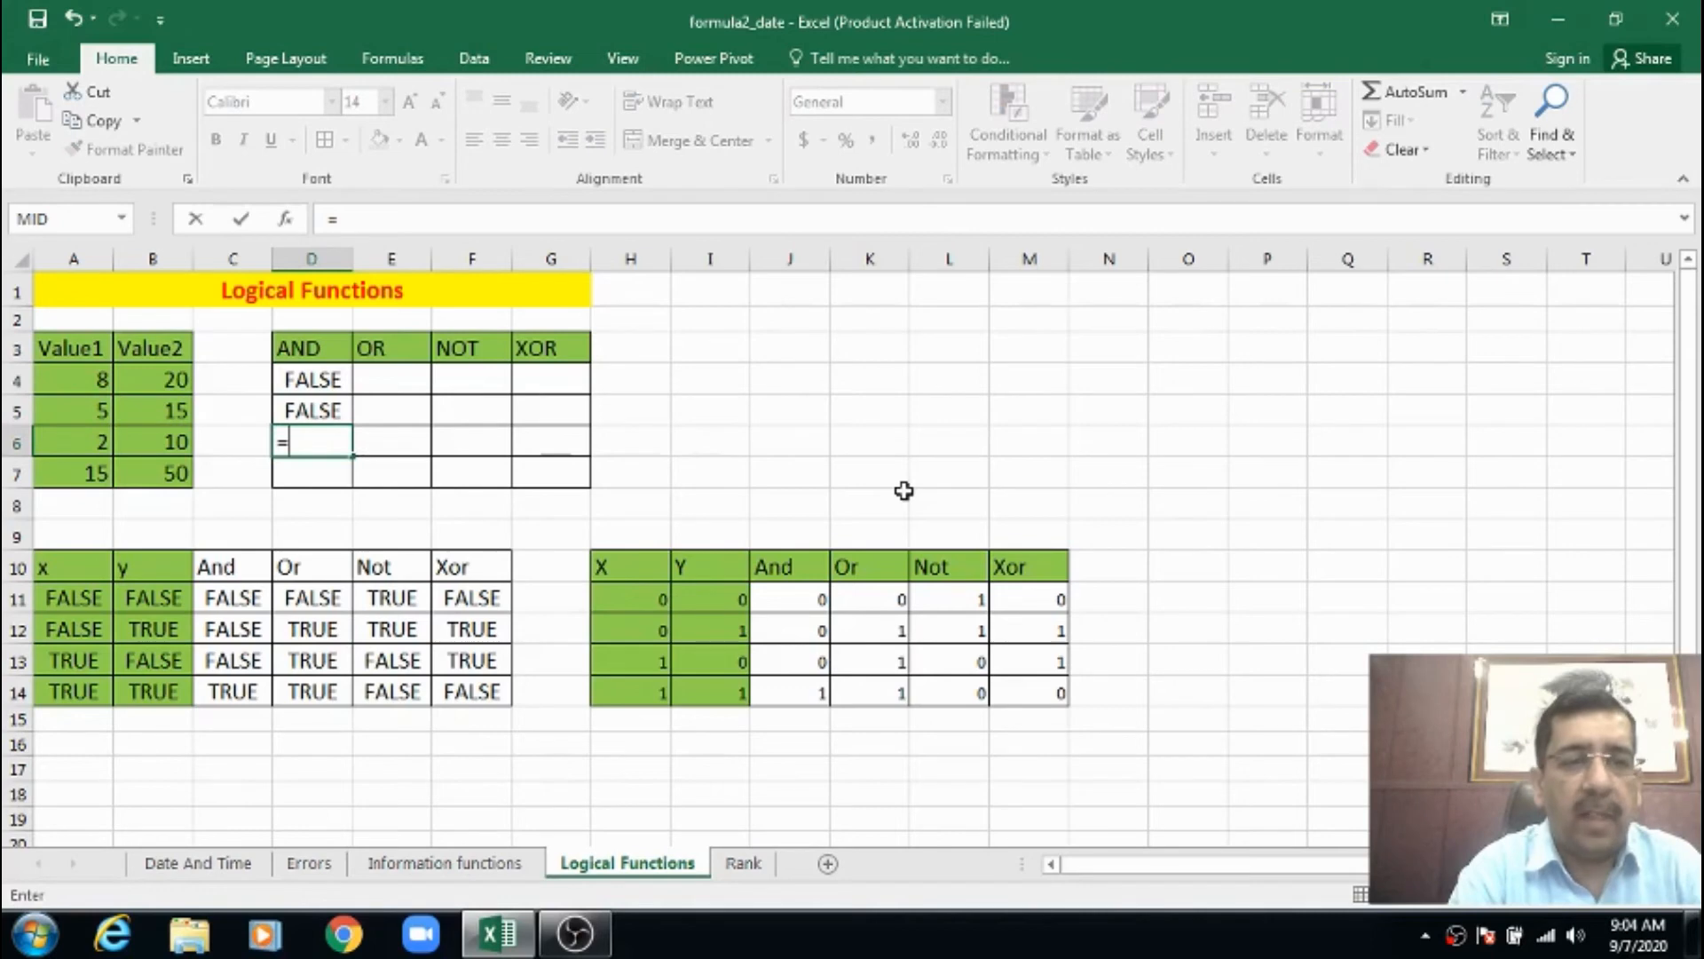
{"action": "type", "text": "and("}
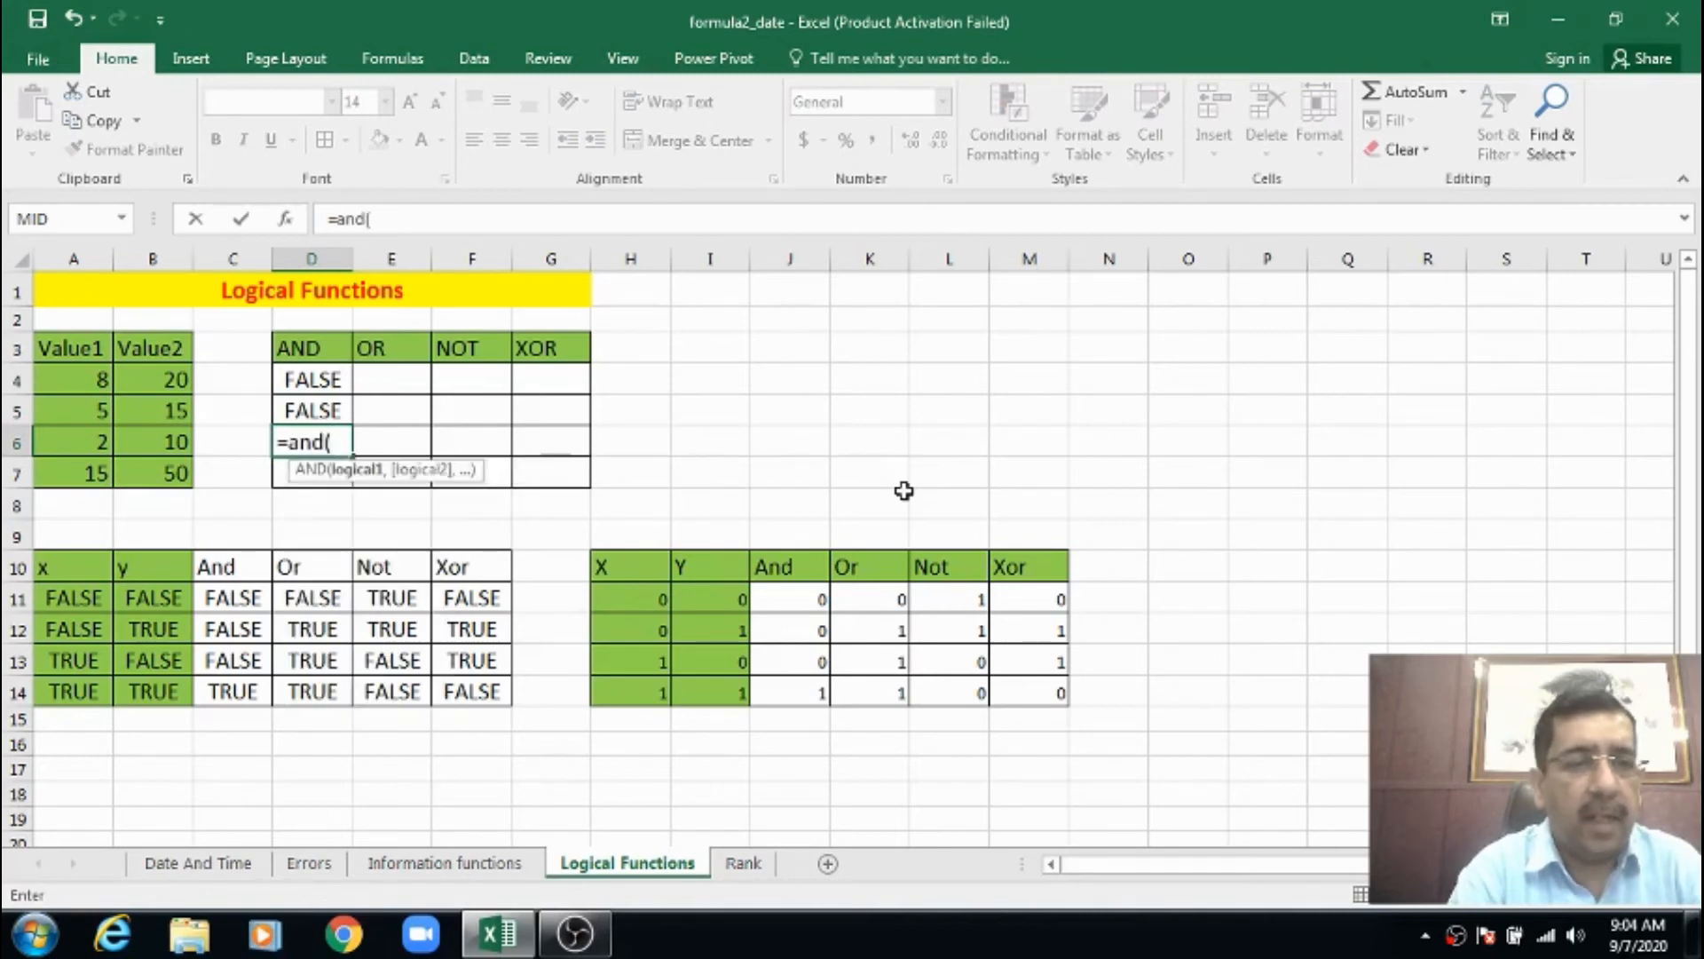
{"action": "type", "text": "a6"}
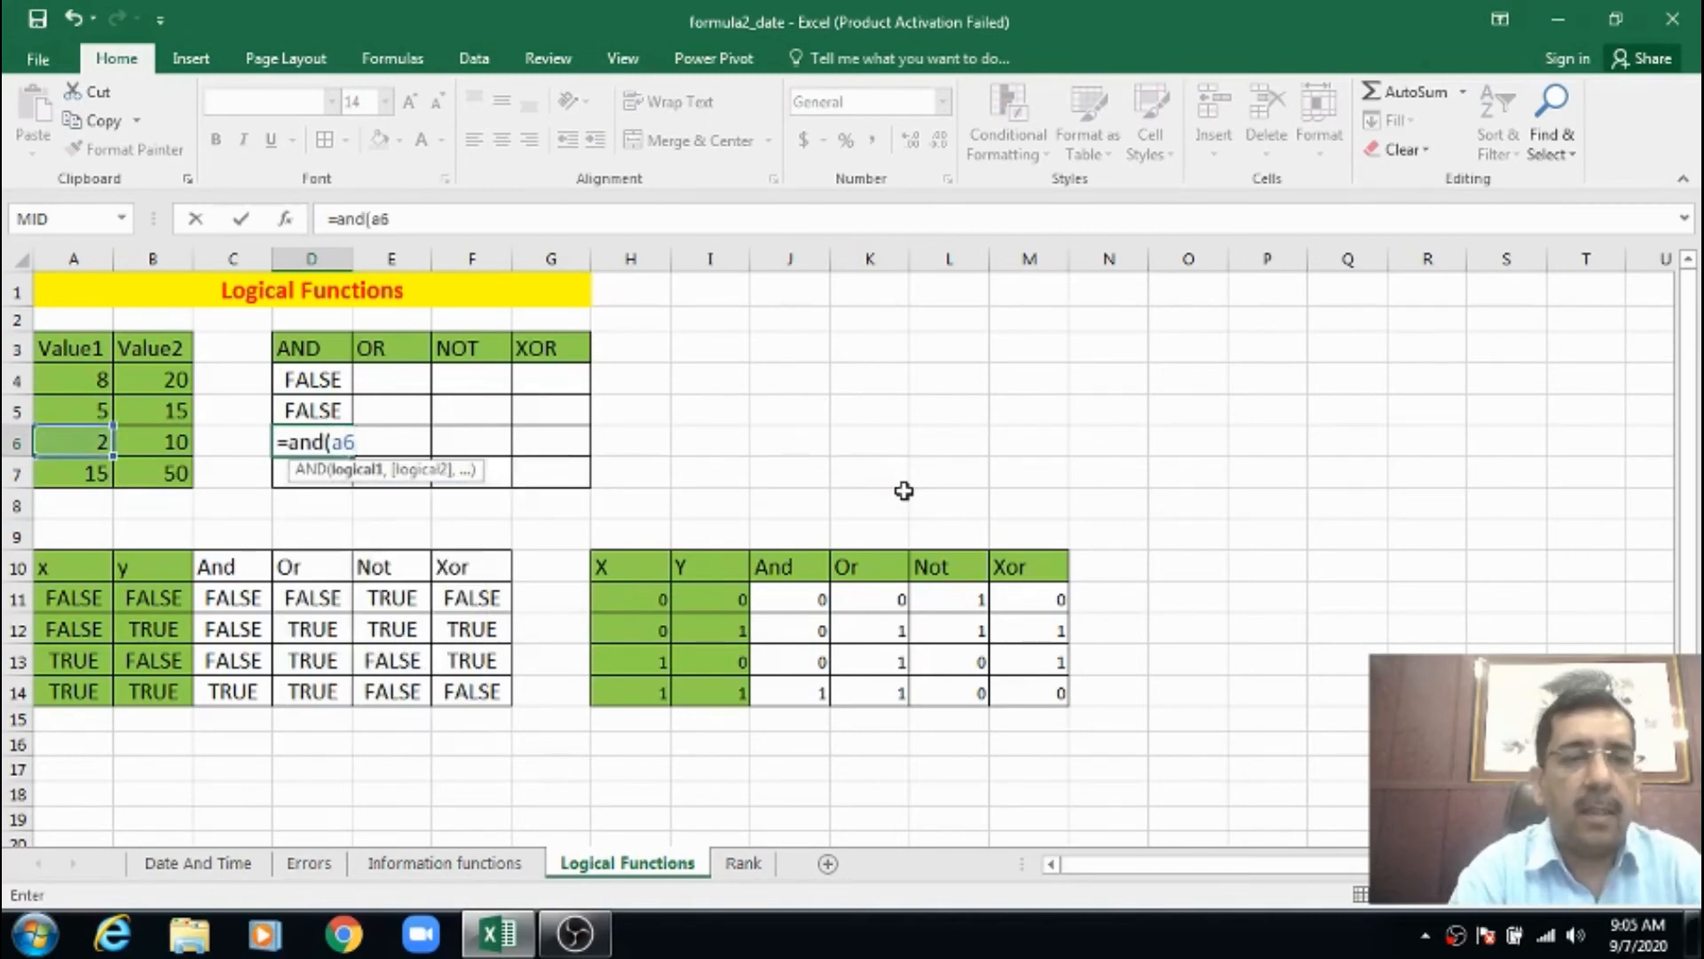
{"action": "type", "text": ">="}
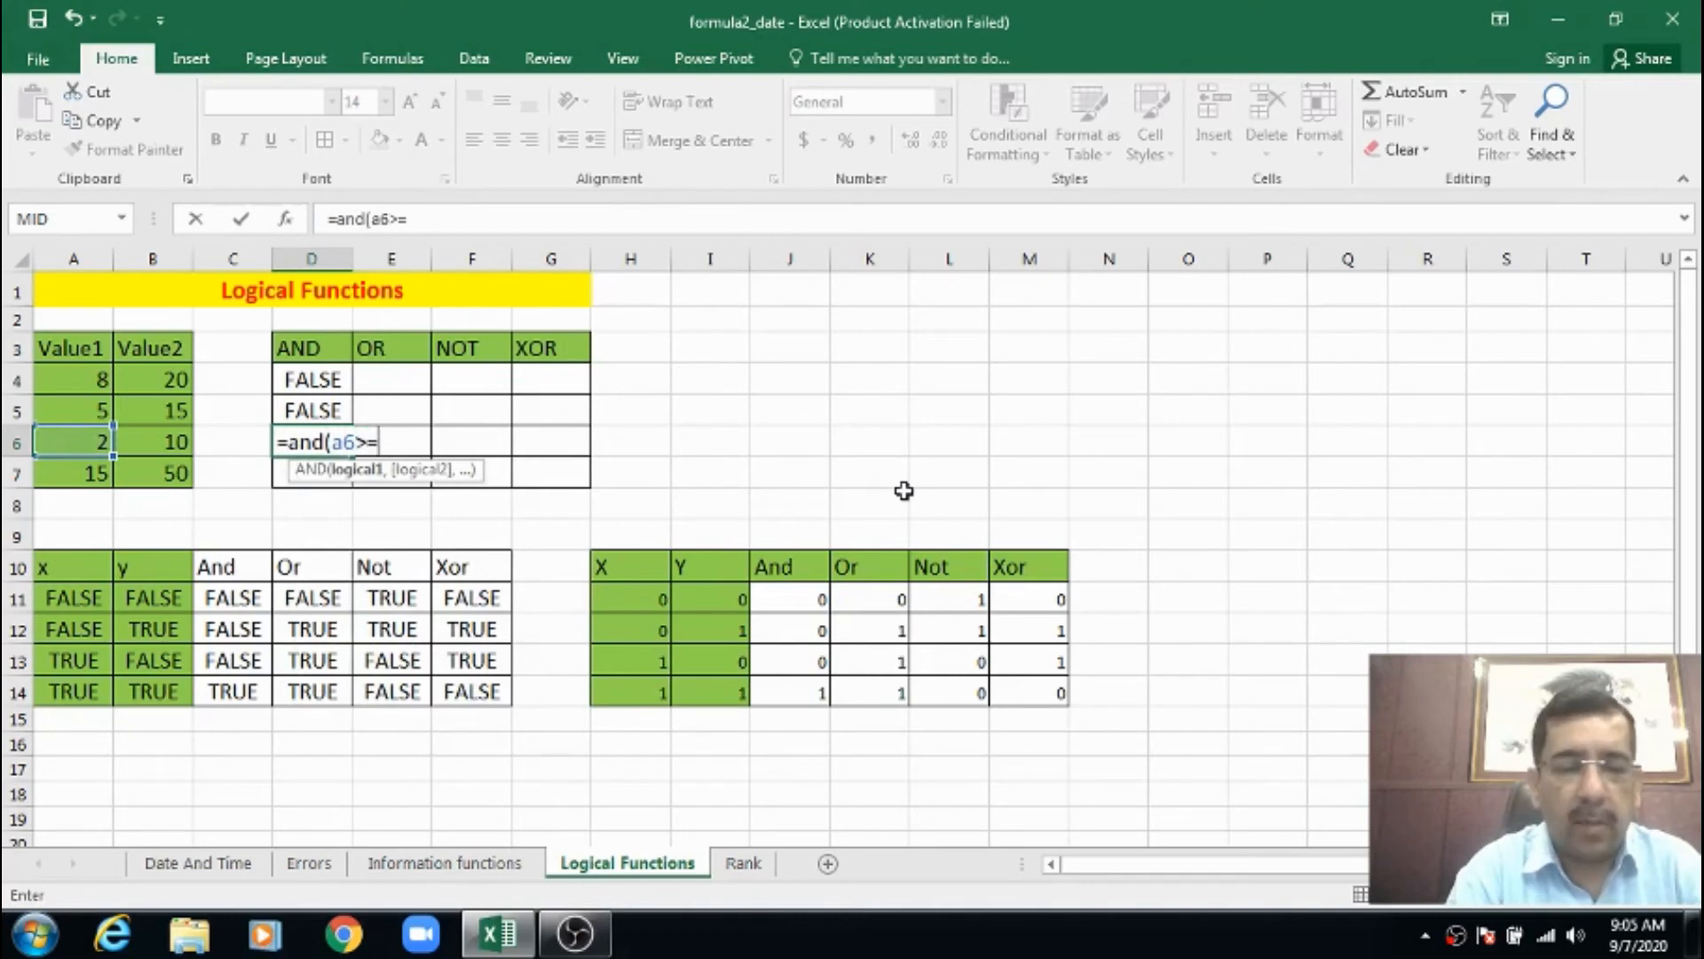
{"action": "type", "text": "2,b"}
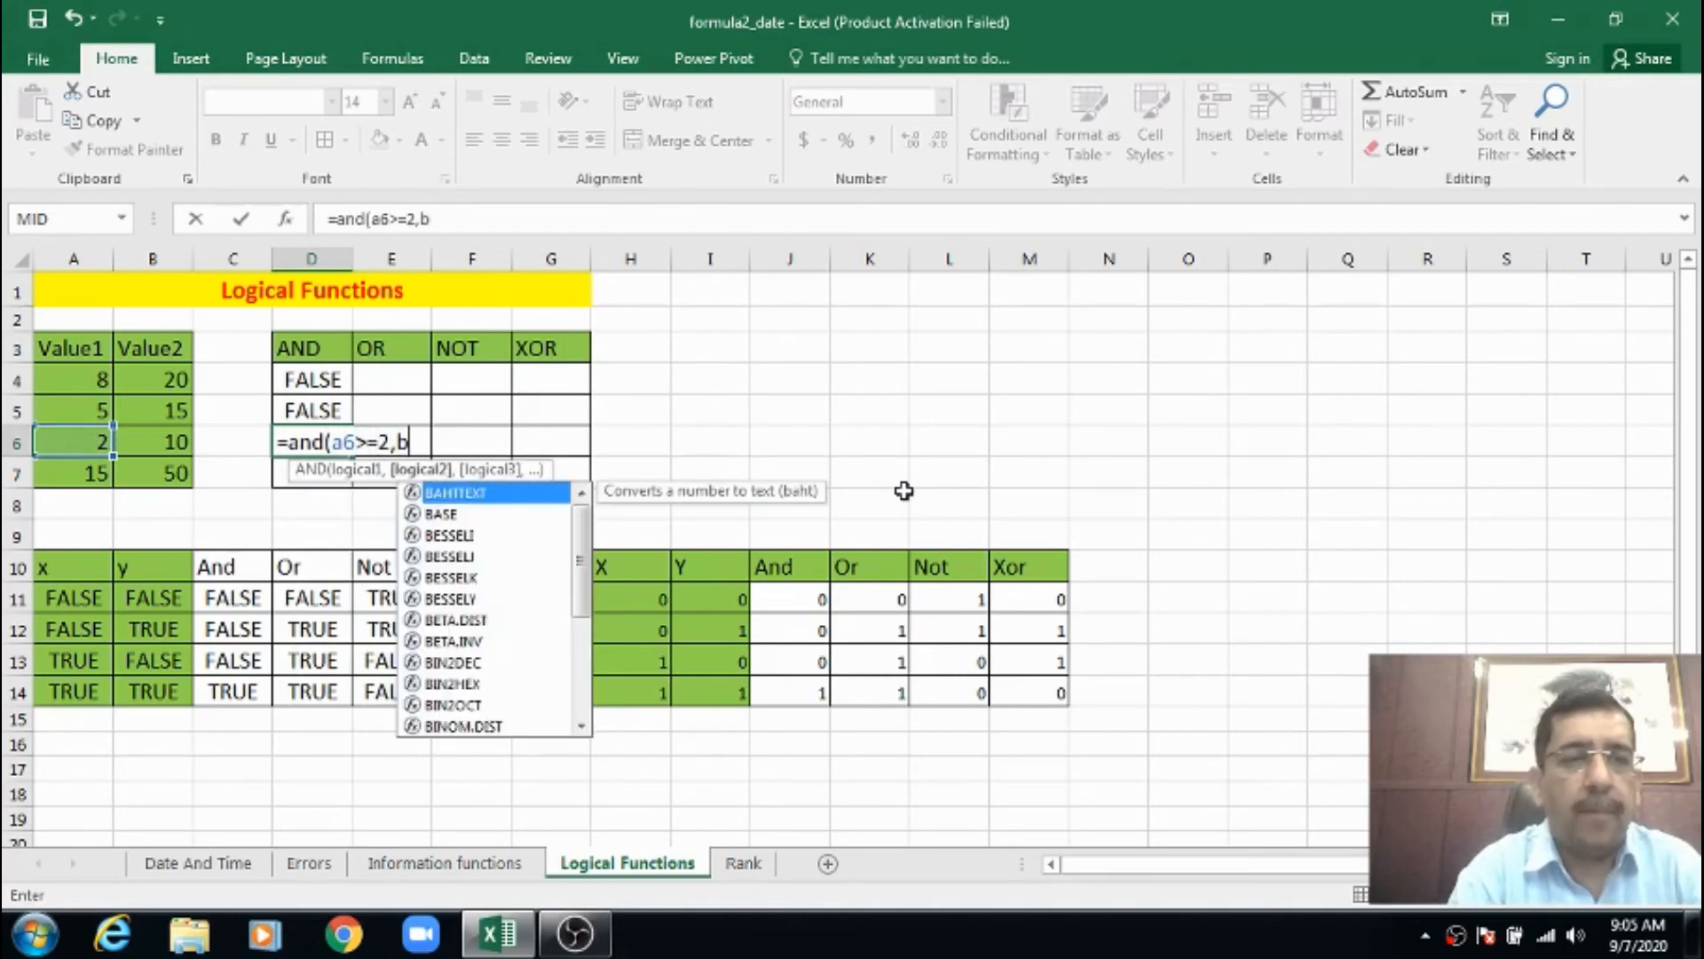
{"action": "type", "text": "6"}
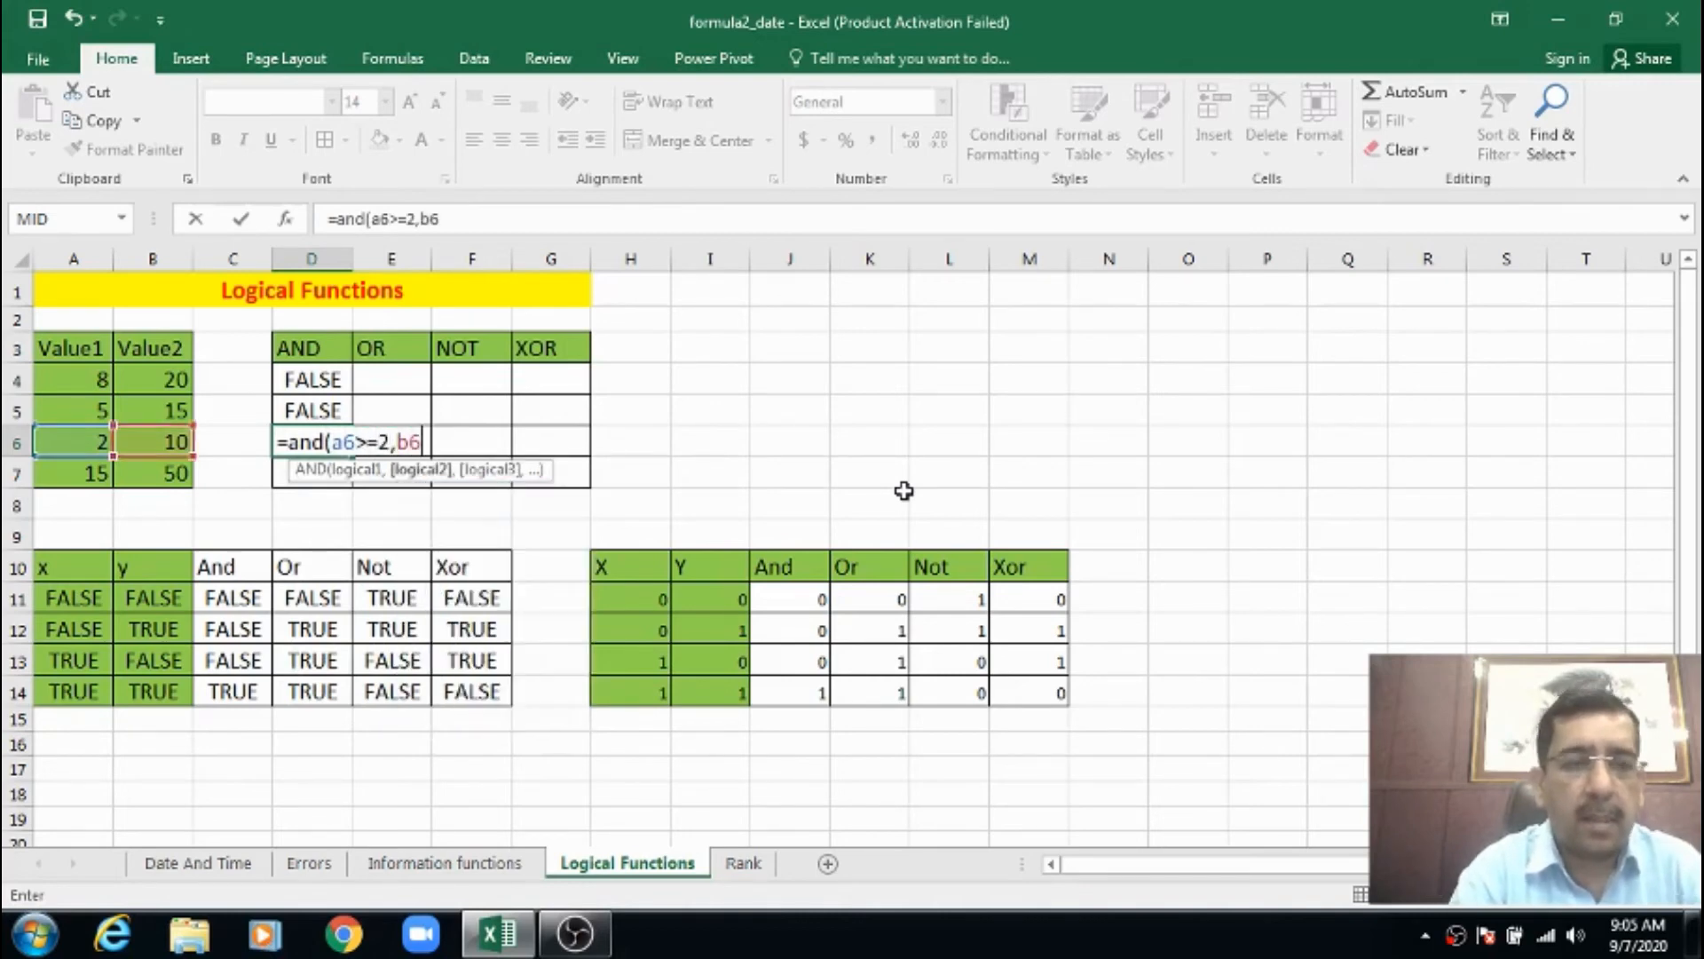
{"action": "type", "text": "<1"}
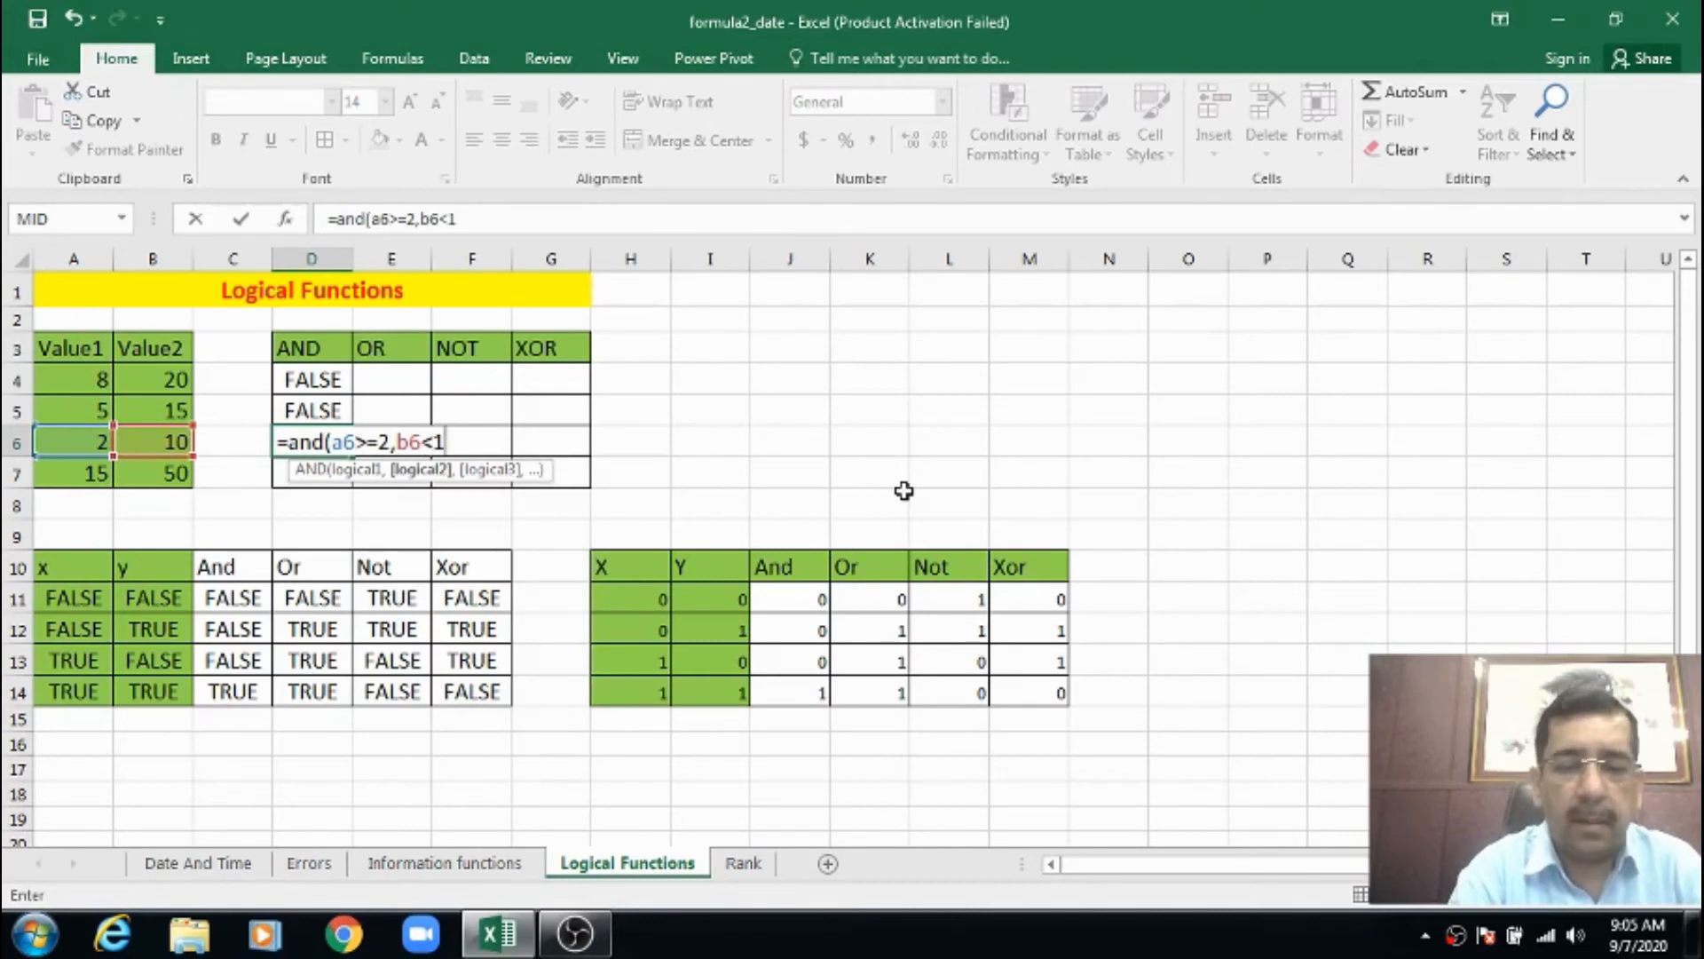
{"action": "type", "text": "0)"}
{"action": "key", "text": "Return"}
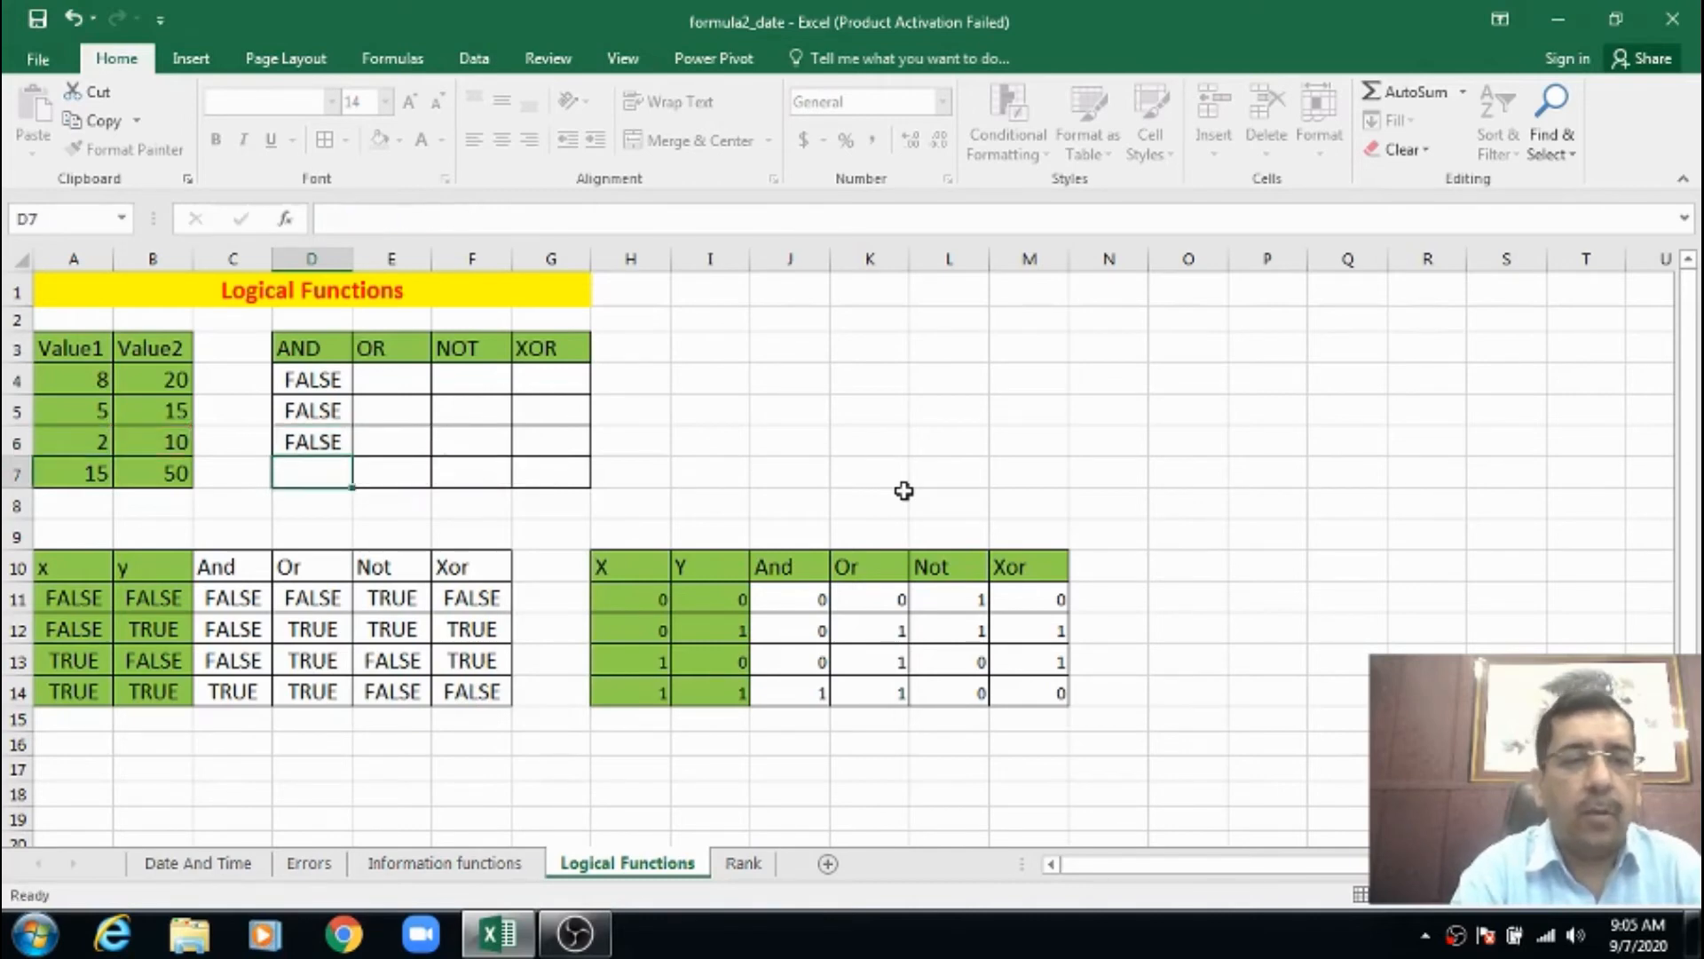
Enter the formula =and(a7>=15,b7<=50) in D7 to test the fourth pair of values.
{"action": "key", "text": "Up"}
{"action": "key", "text": "Down"}
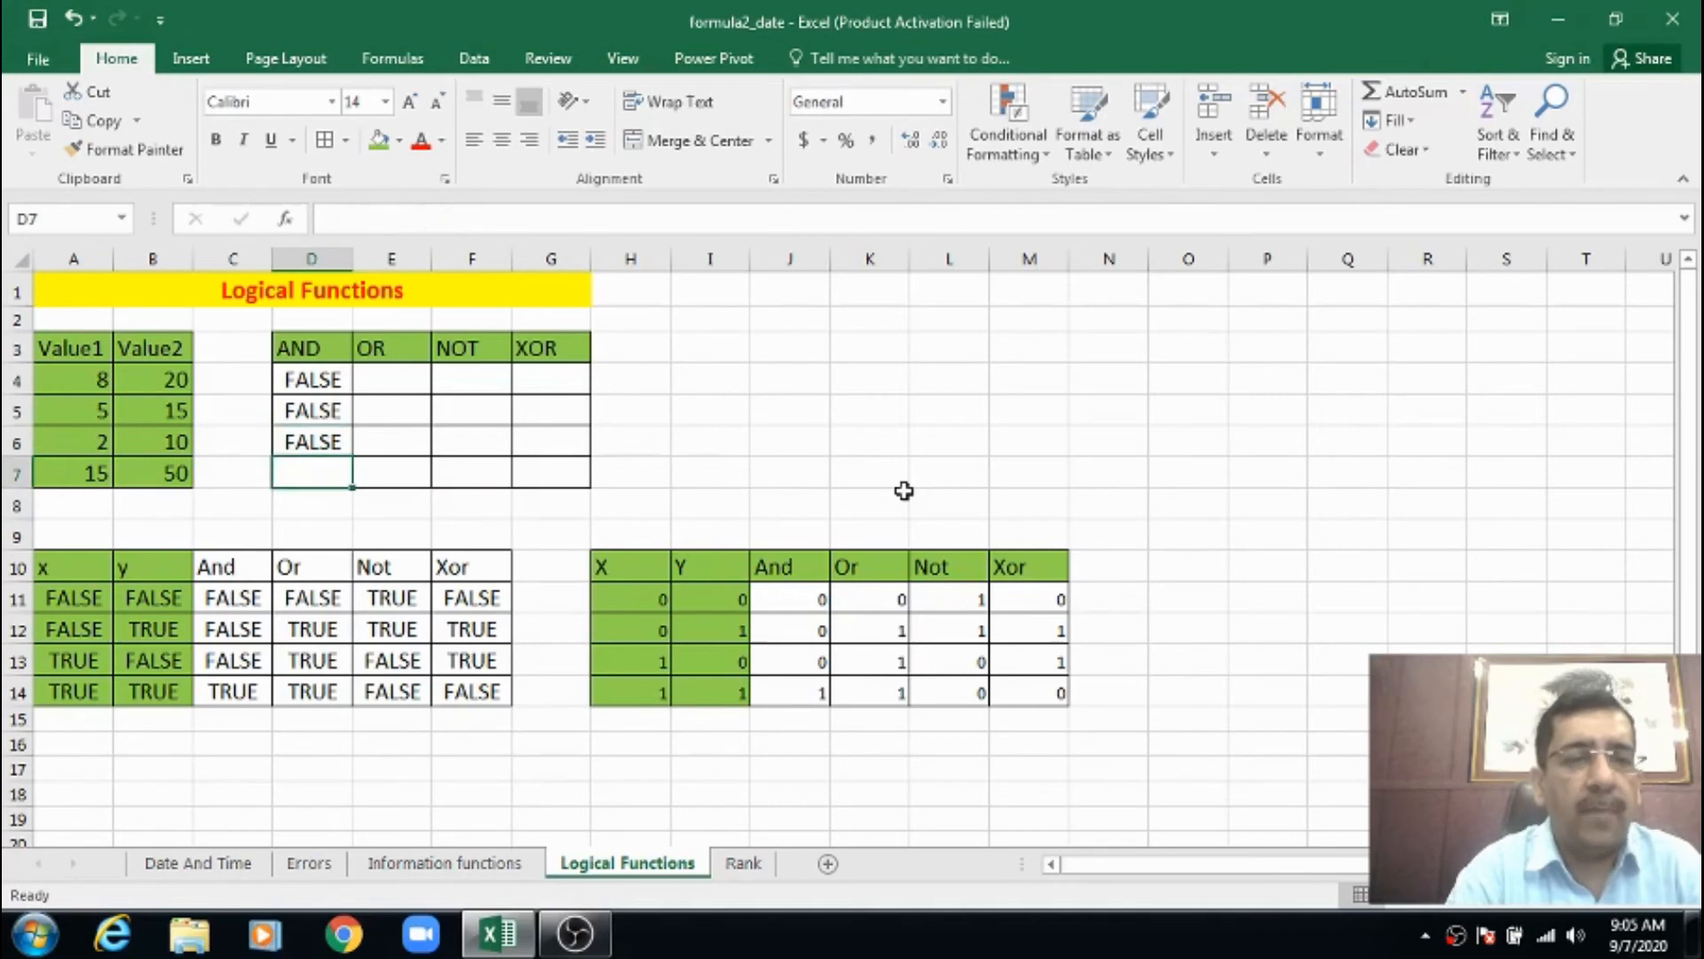
{"action": "type", "text": "="}
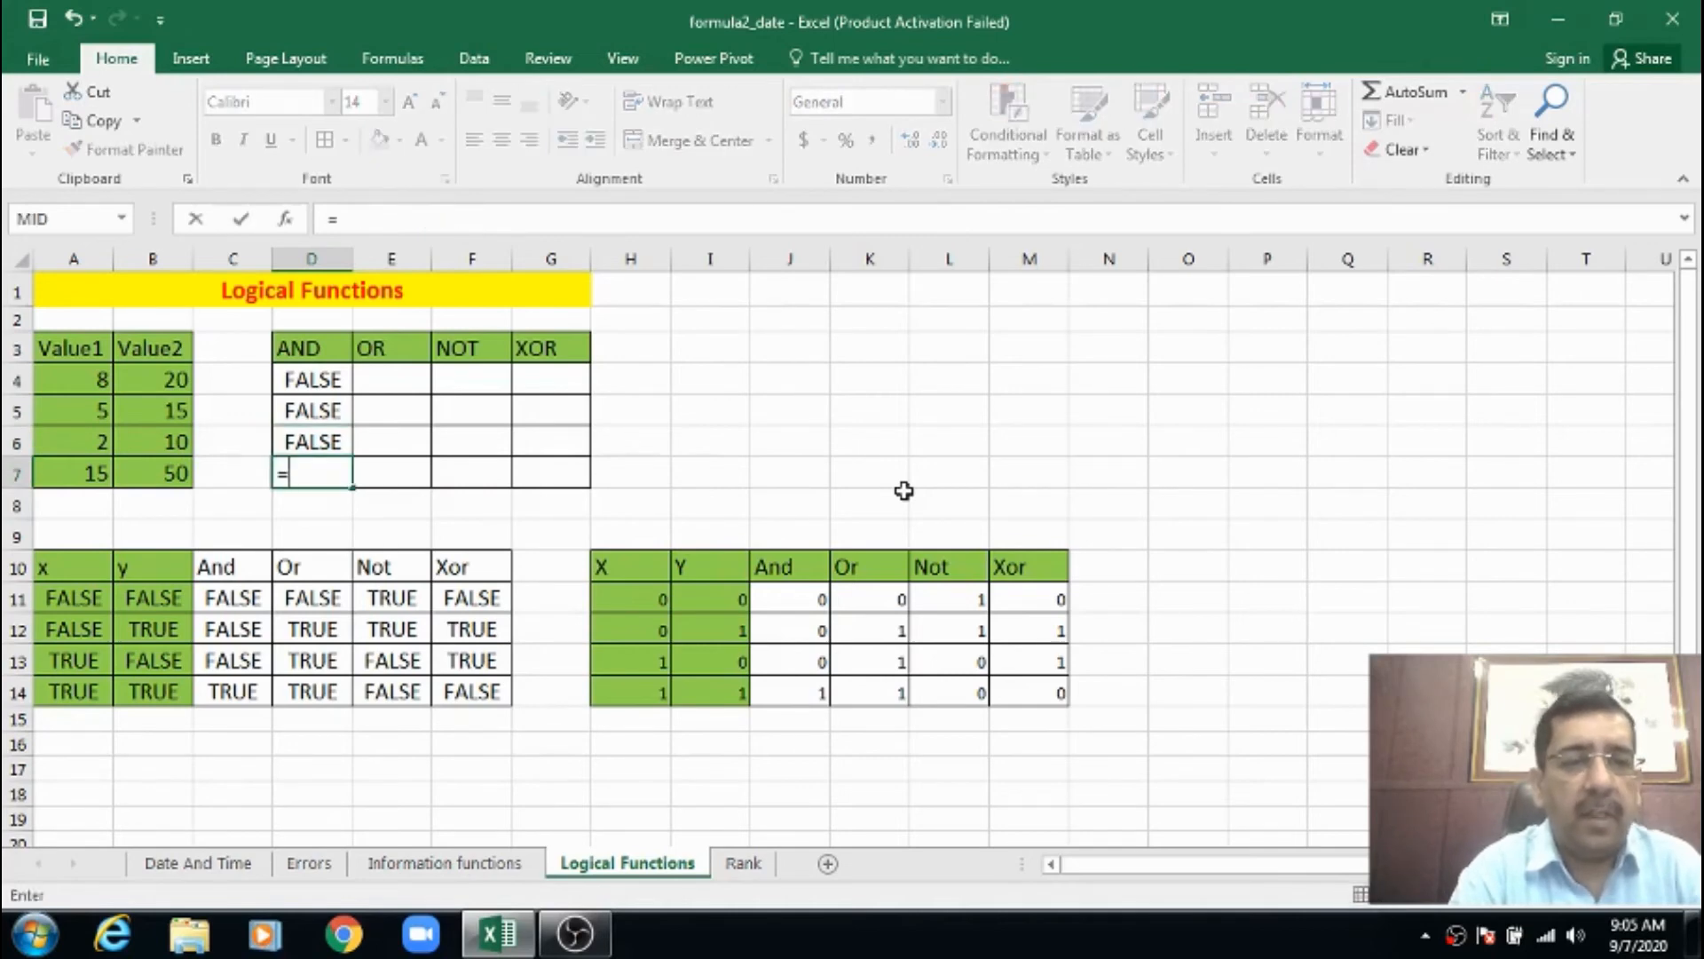
{"action": "type", "text": "a"}
{"action": "key", "text": "BackSpace"}
{"action": "type", "text": "and"}
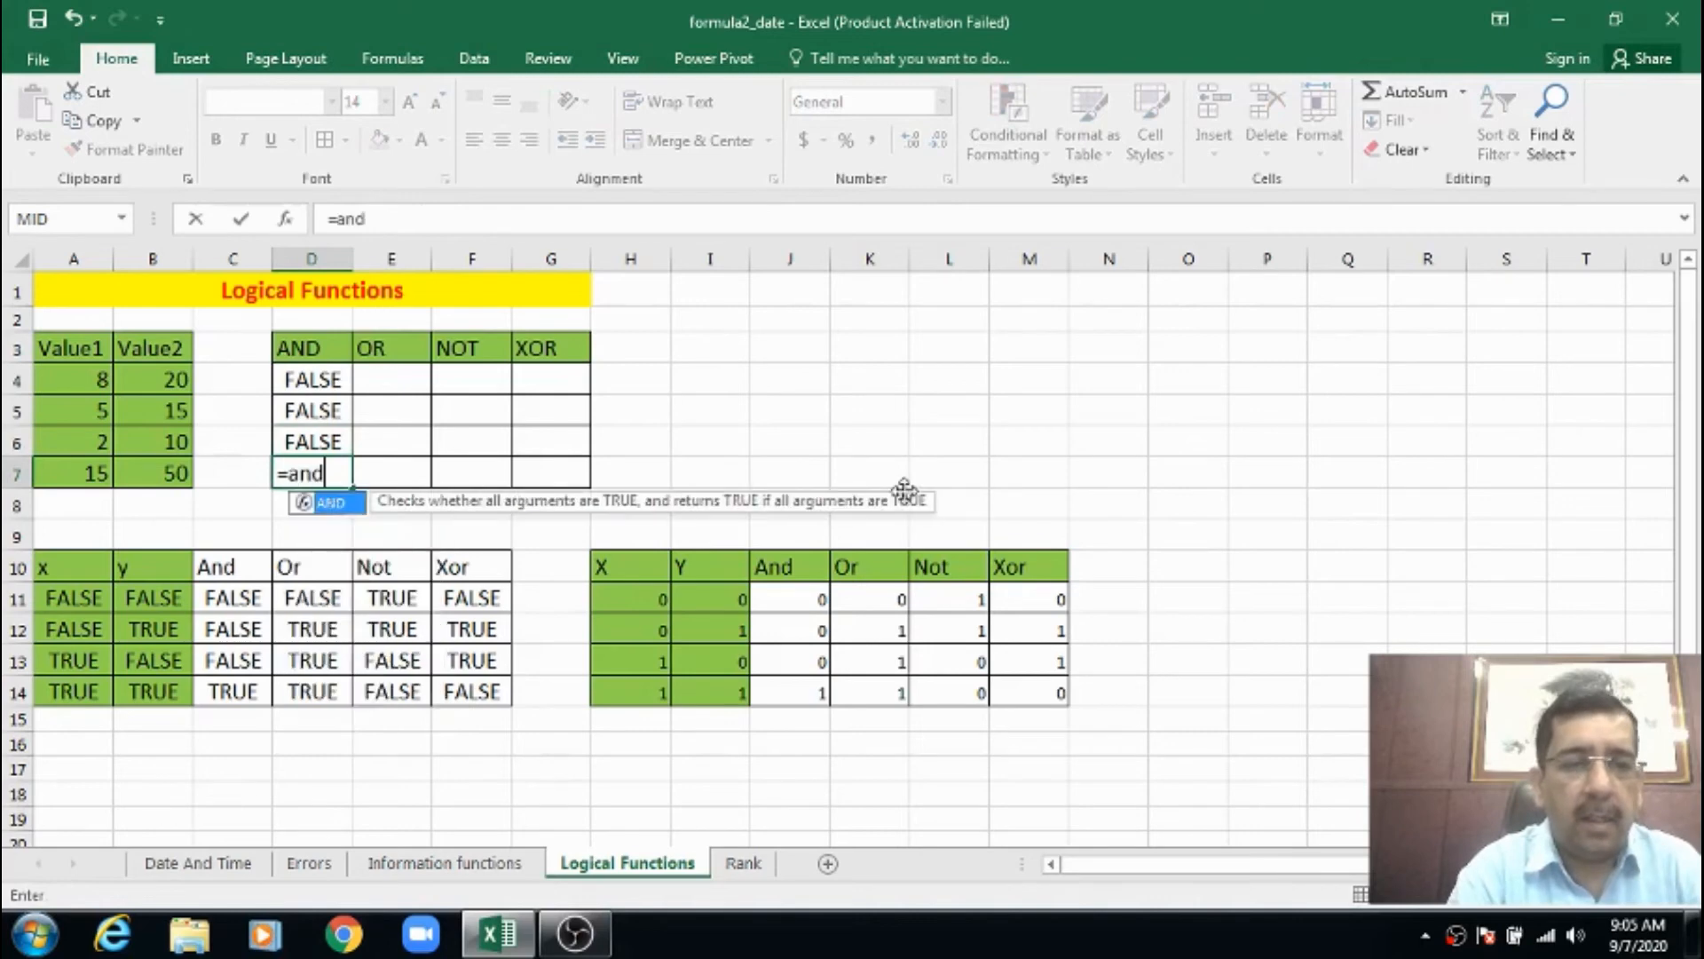
{"action": "type", "text": "(a7"}
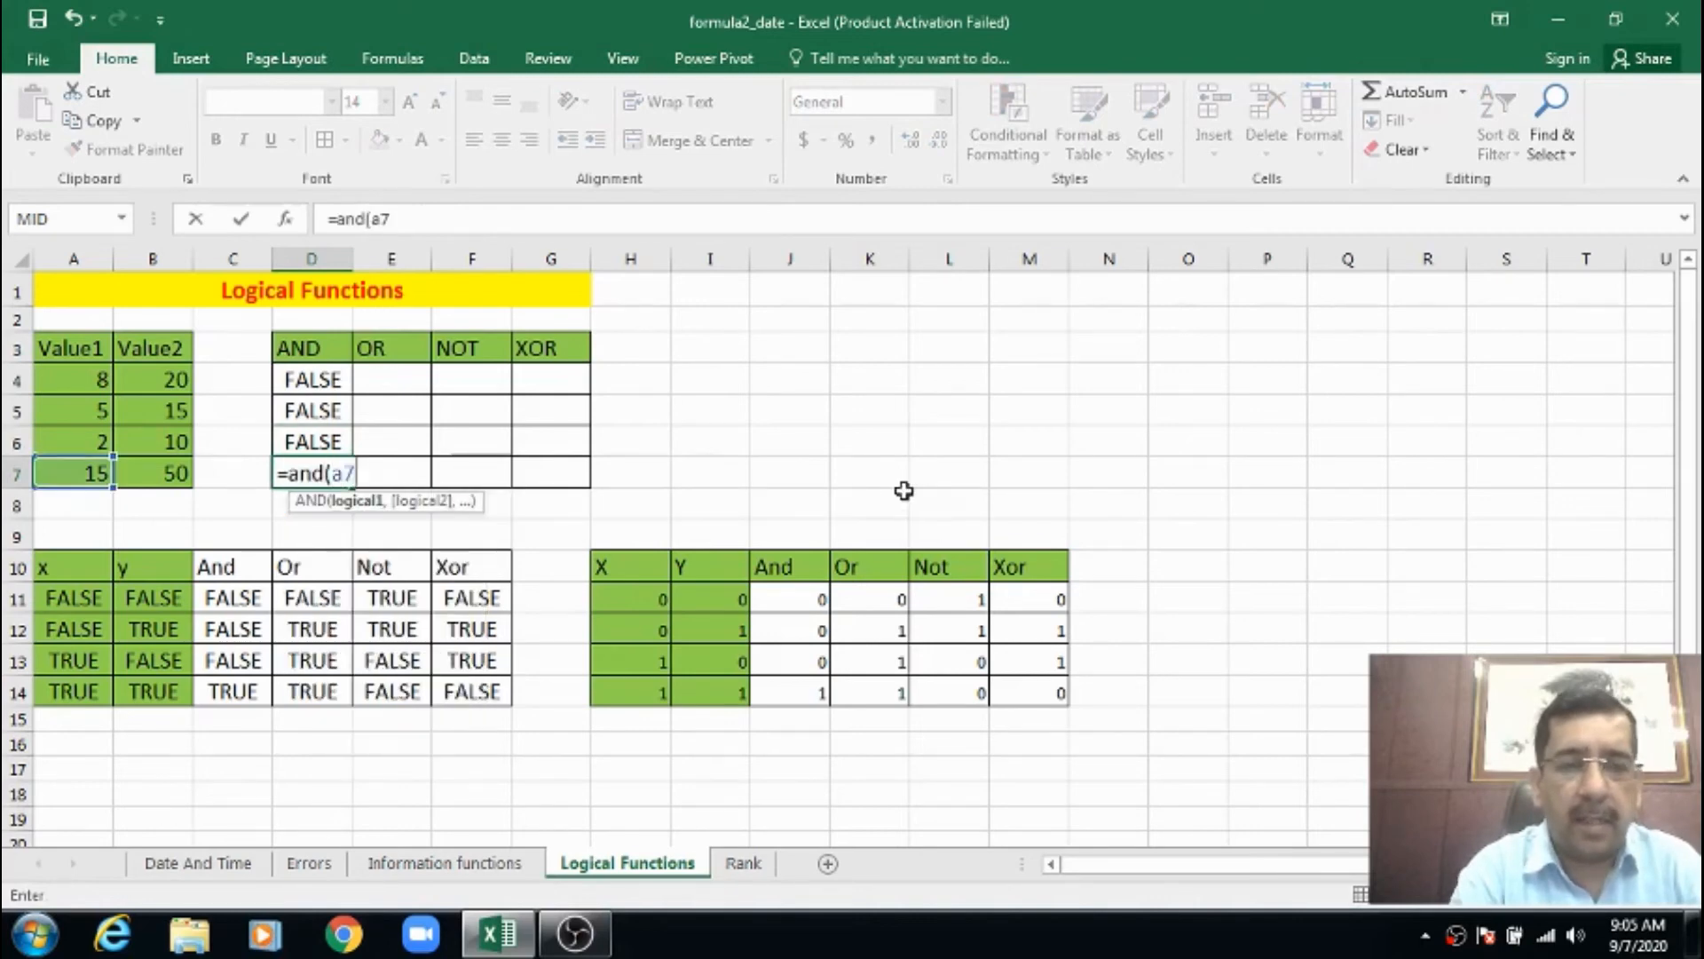
{"action": "type", "text": ">=1"}
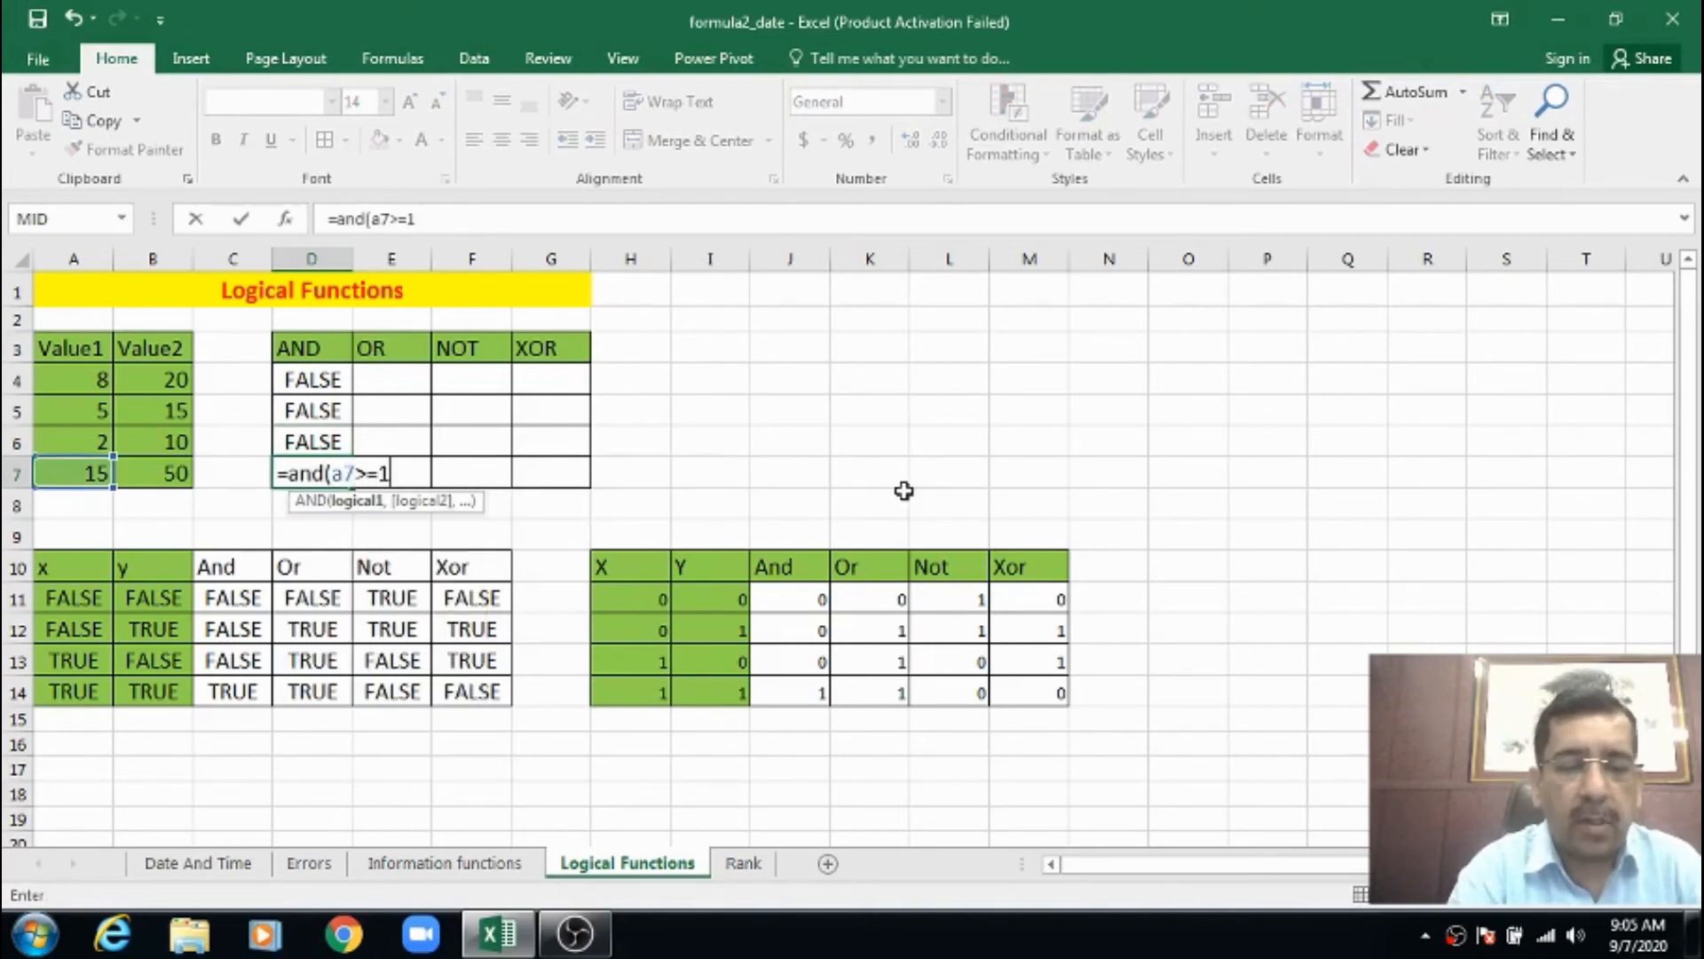
{"action": "type", "text": "5,"}
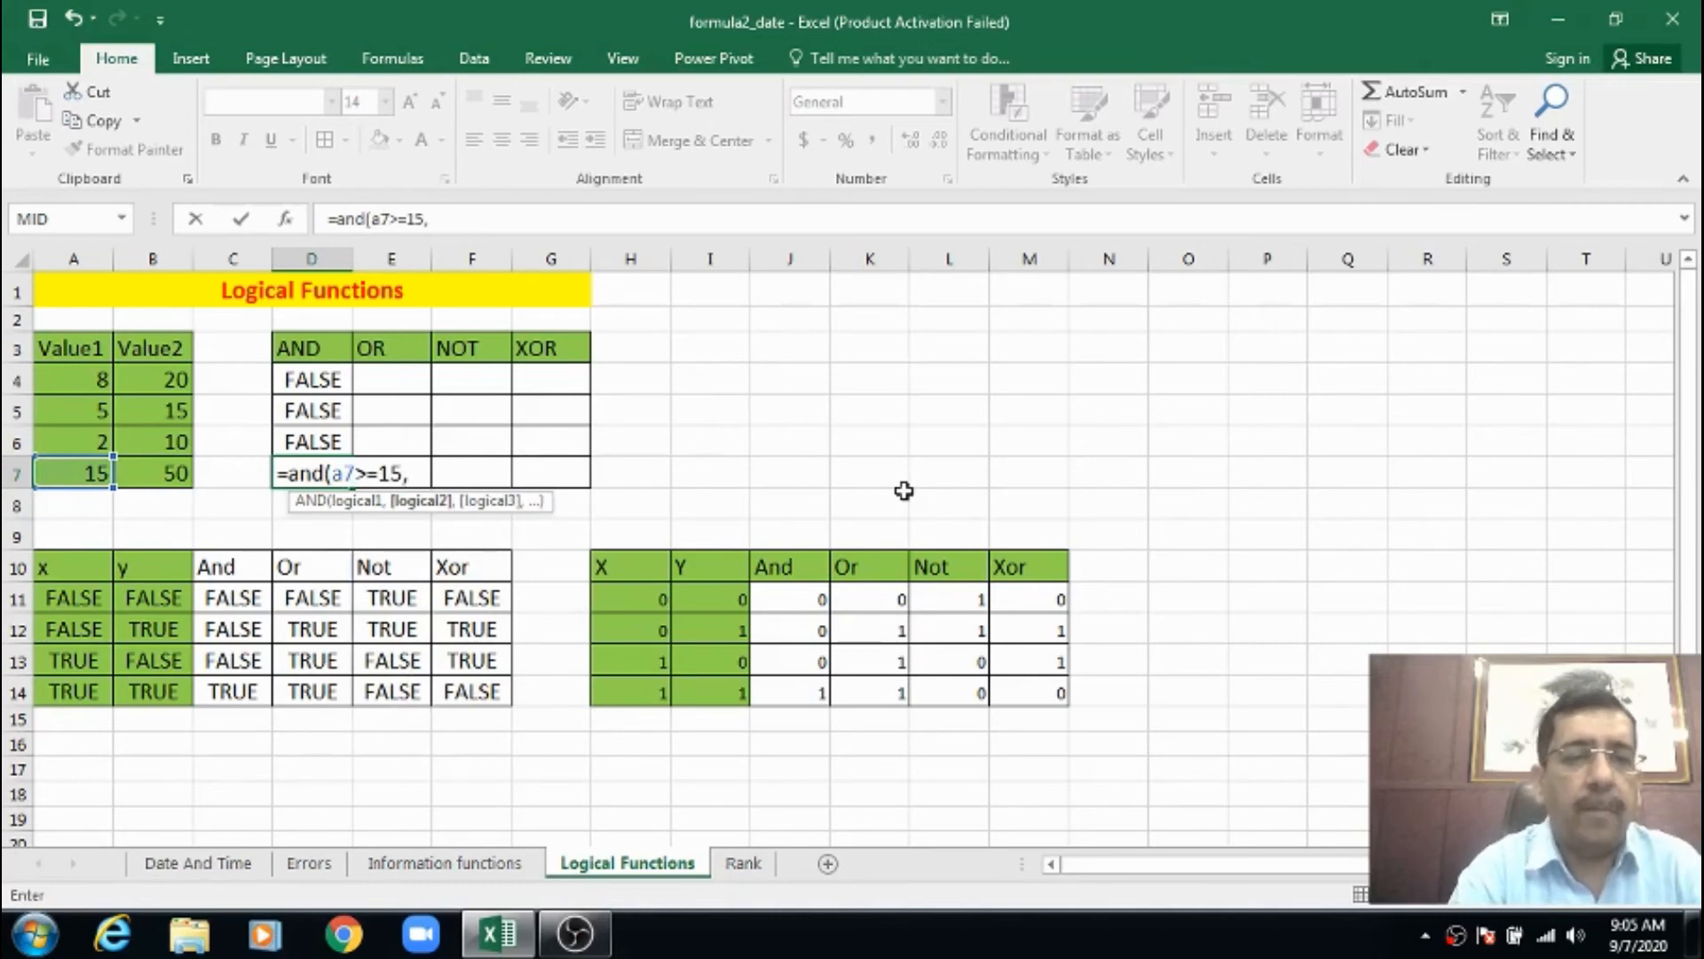
{"action": "type", "text": "b7<="}
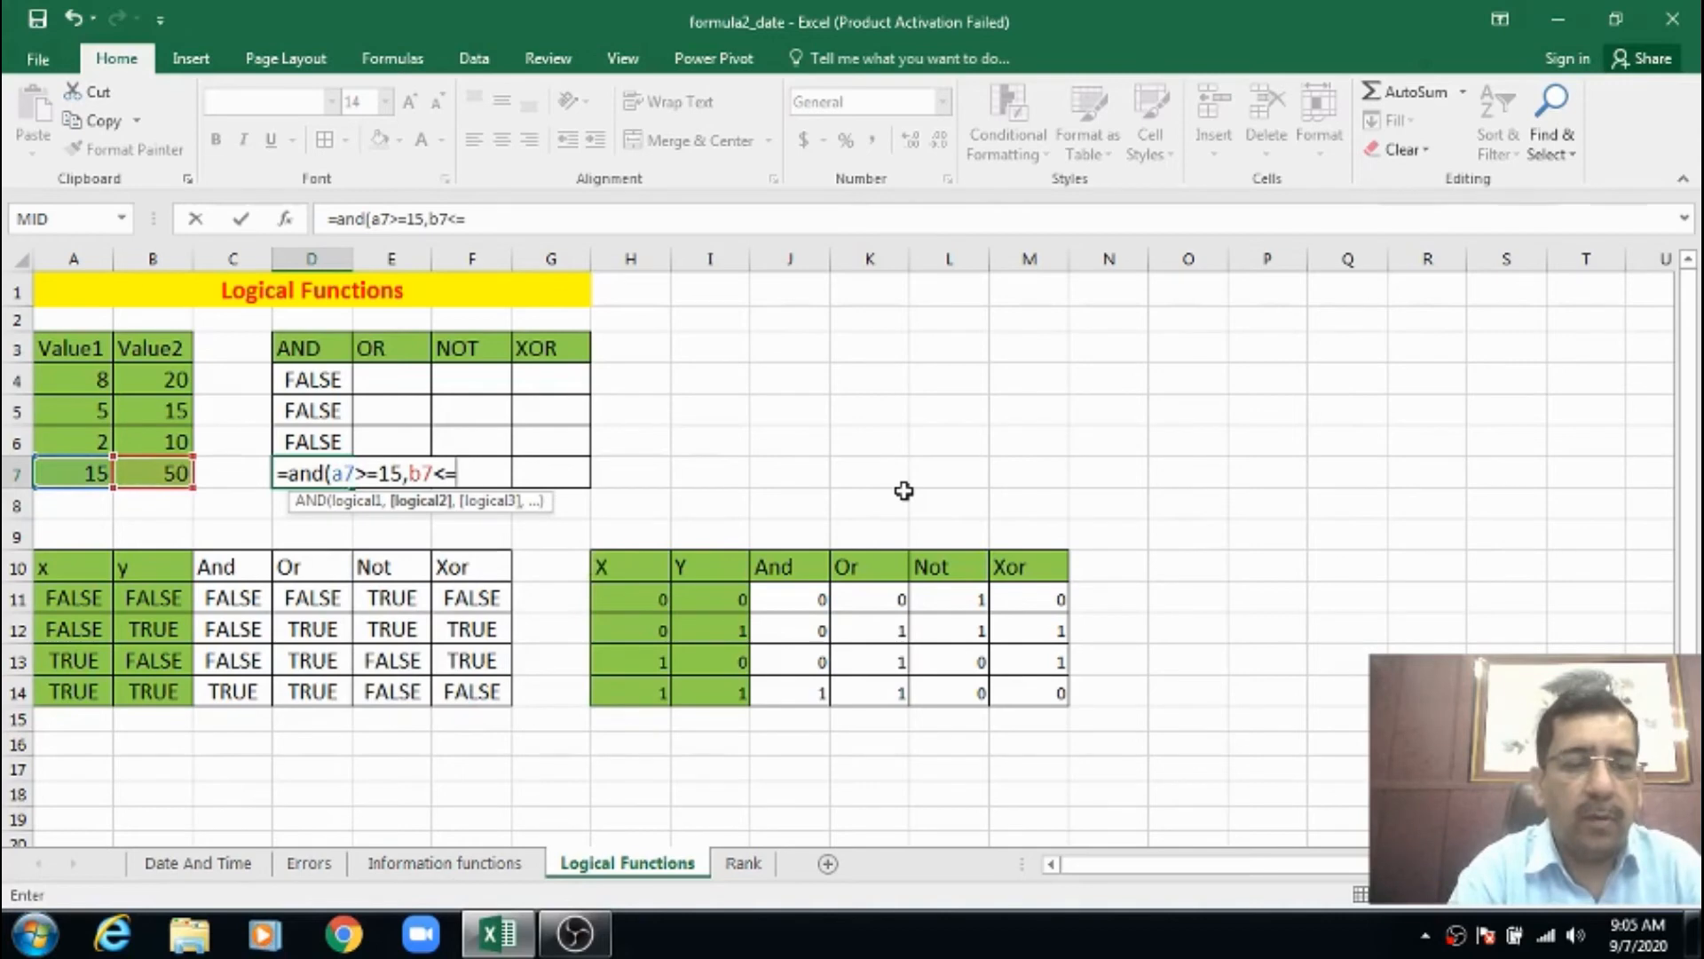
{"action": "type", "text": "50)"}
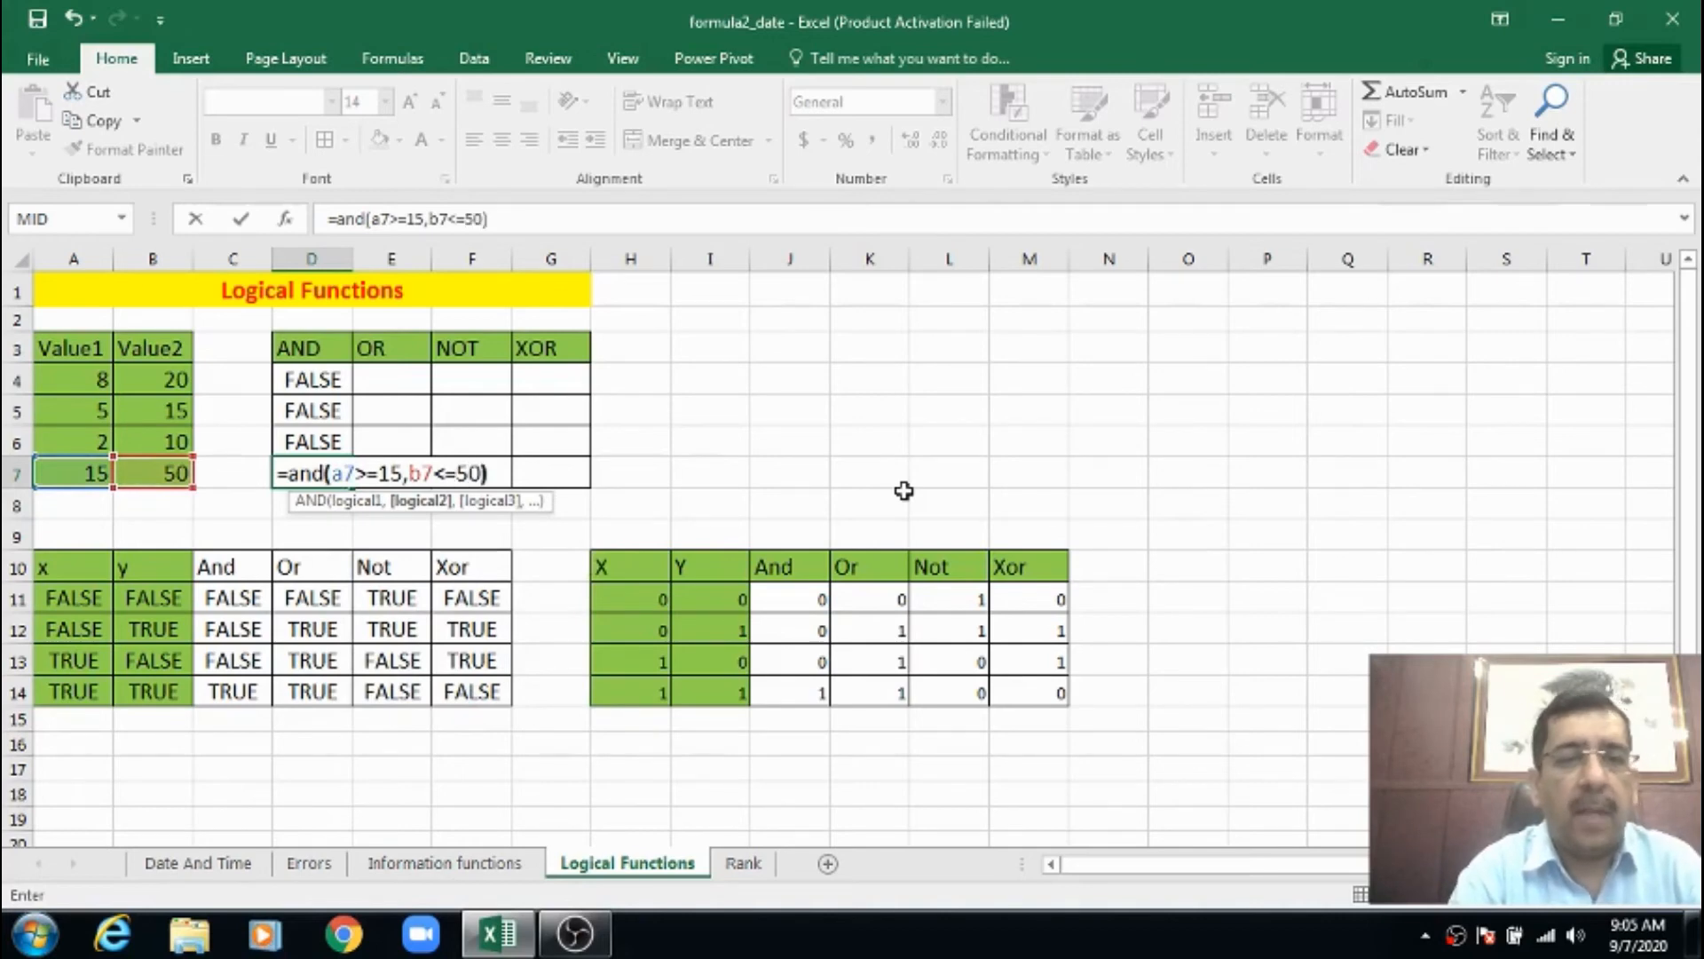
{"action": "key", "text": "Return"}
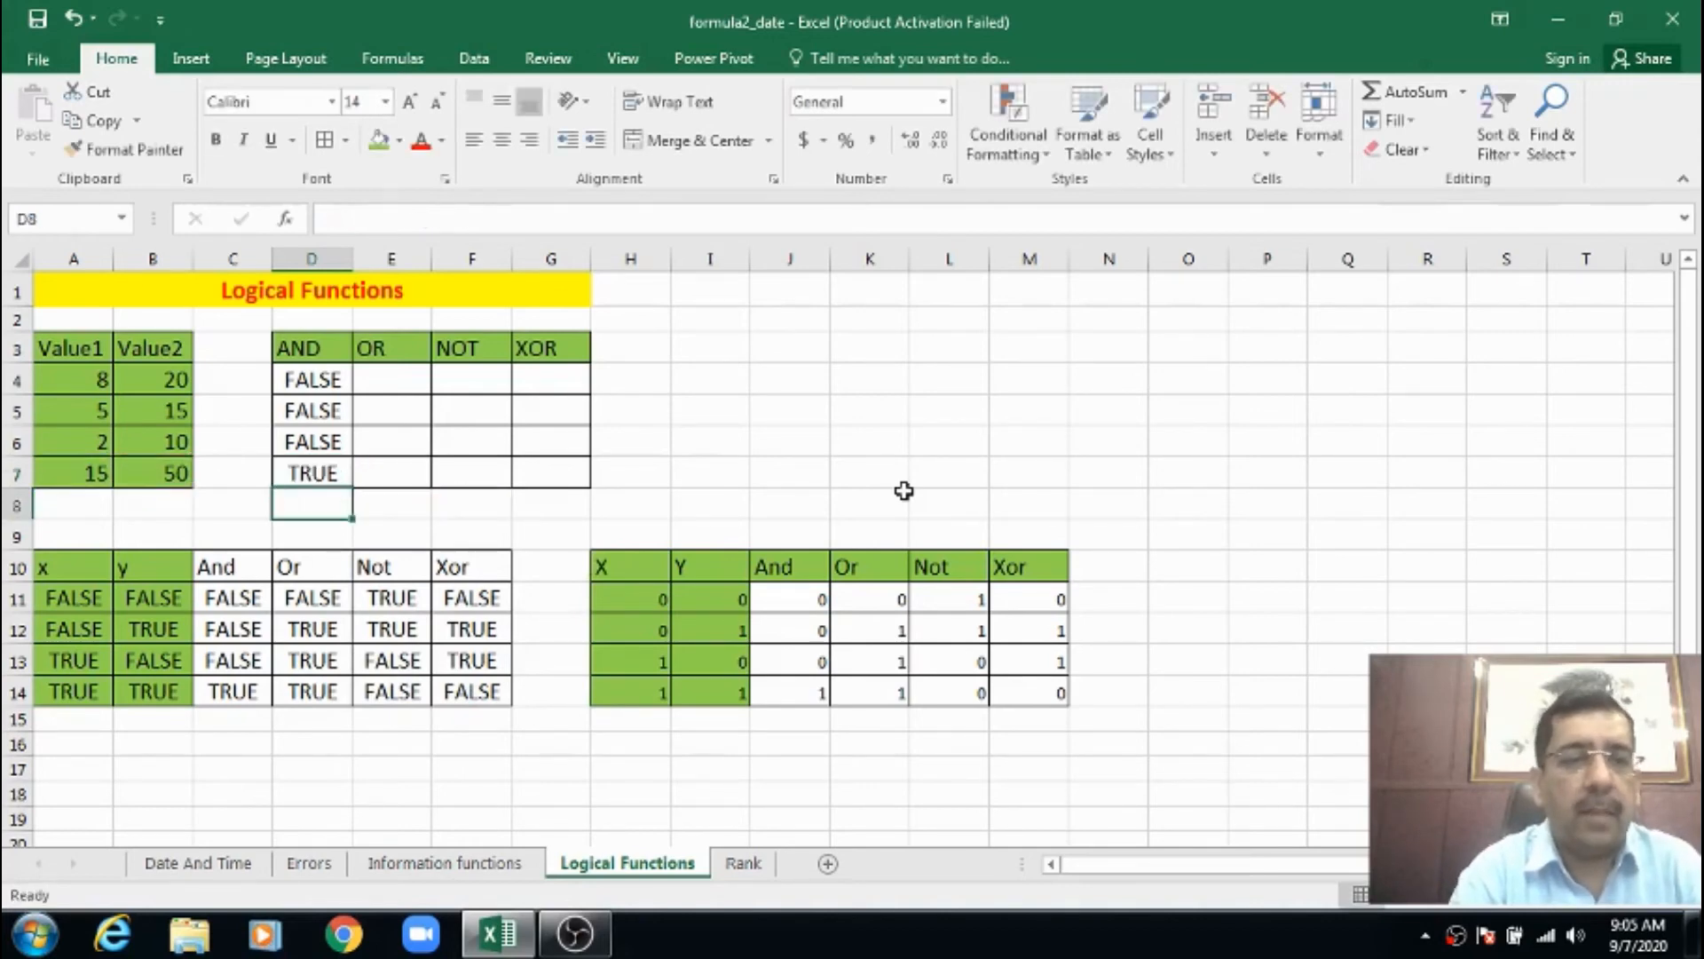
Review the Value1 and Value2 entries in row 7 against the AND formula in D7.
{"action": "key", "text": "Up"}
{"action": "key", "text": "Left"}
{"action": "key", "text": "Left"}
{"action": "key", "text": "Left"}
{"action": "key", "text": "Right"}
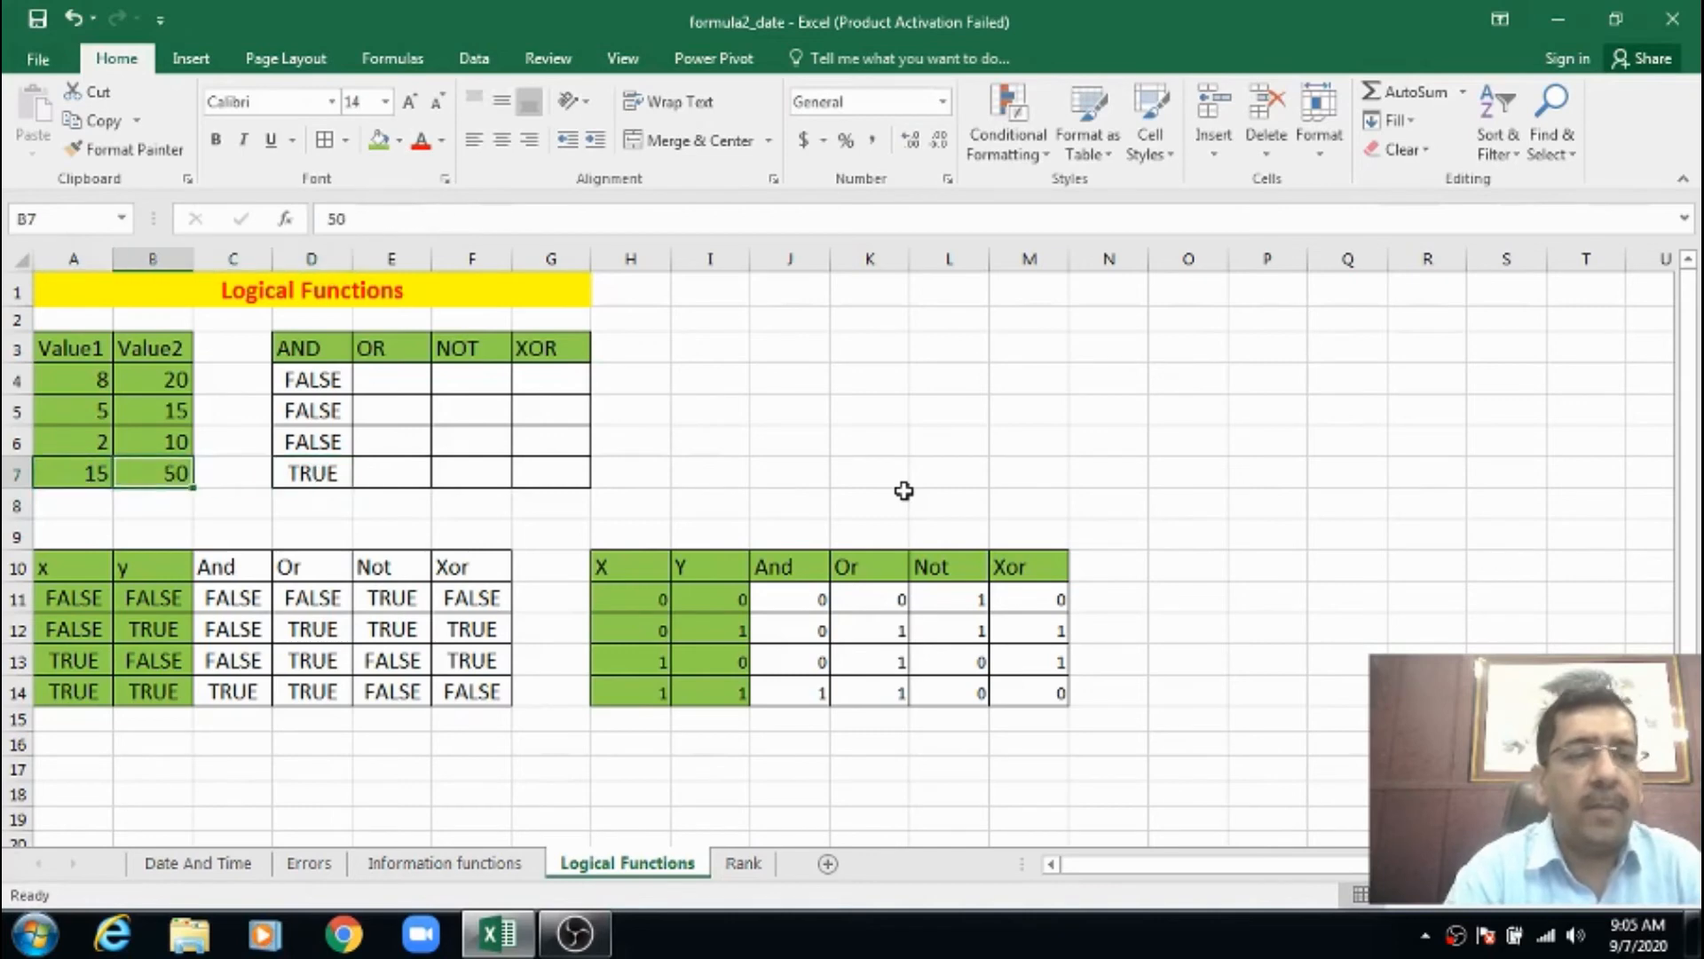
{"action": "key", "text": "Right"}
{"action": "key", "text": "Right"}
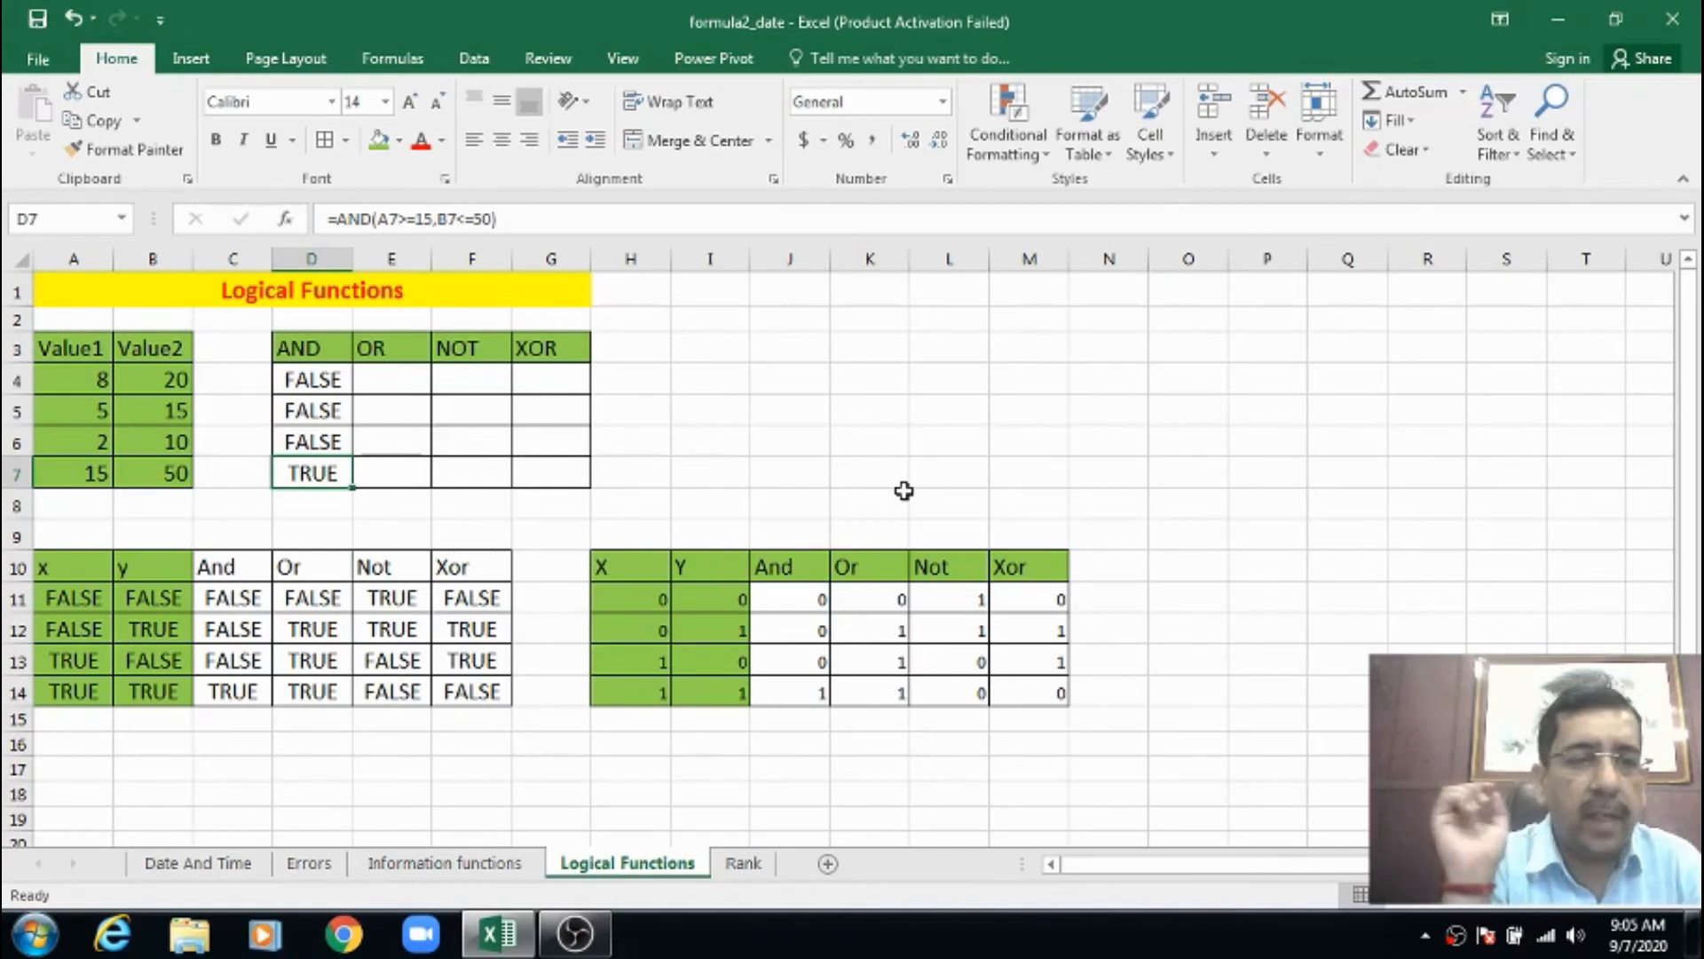
{"action": "key", "text": "Down"}
{"action": "key", "text": "Down"}
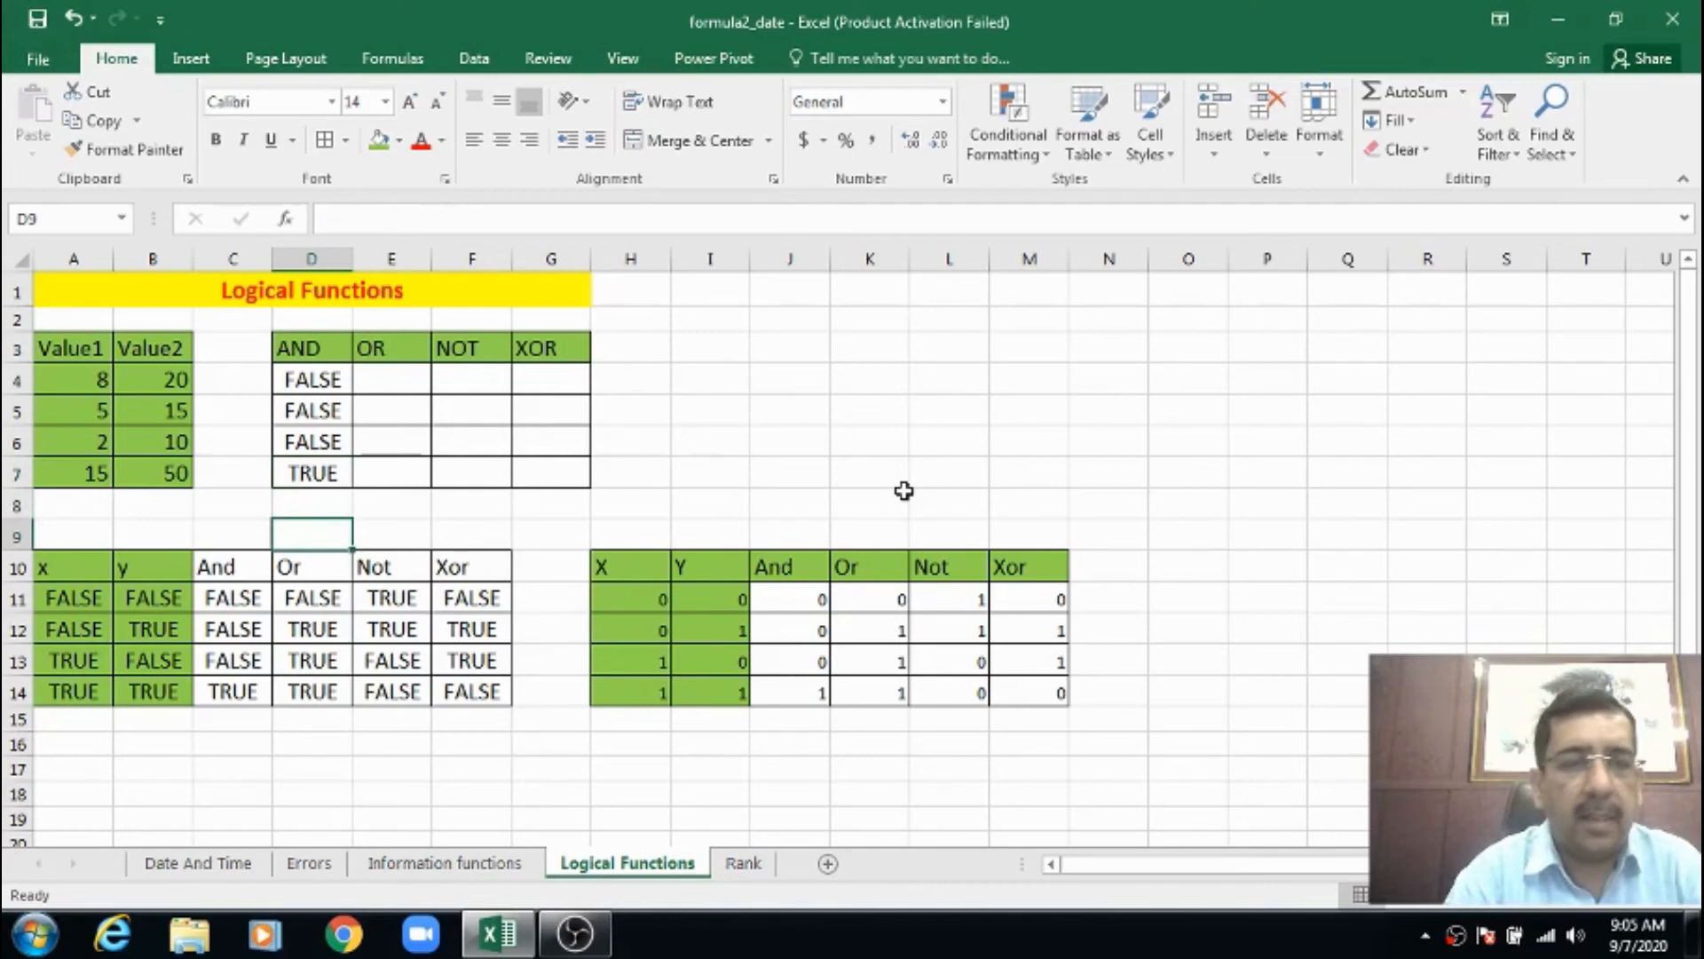
Enter the formula =or(a4>8,b4<20) in E4 under the OR heading for the first pair of values.
{"action": "key", "text": "Up"}
{"action": "key", "text": "Up"}
{"action": "key", "text": "Up"}
{"action": "key", "text": "Up"}
{"action": "key", "text": "Up"}
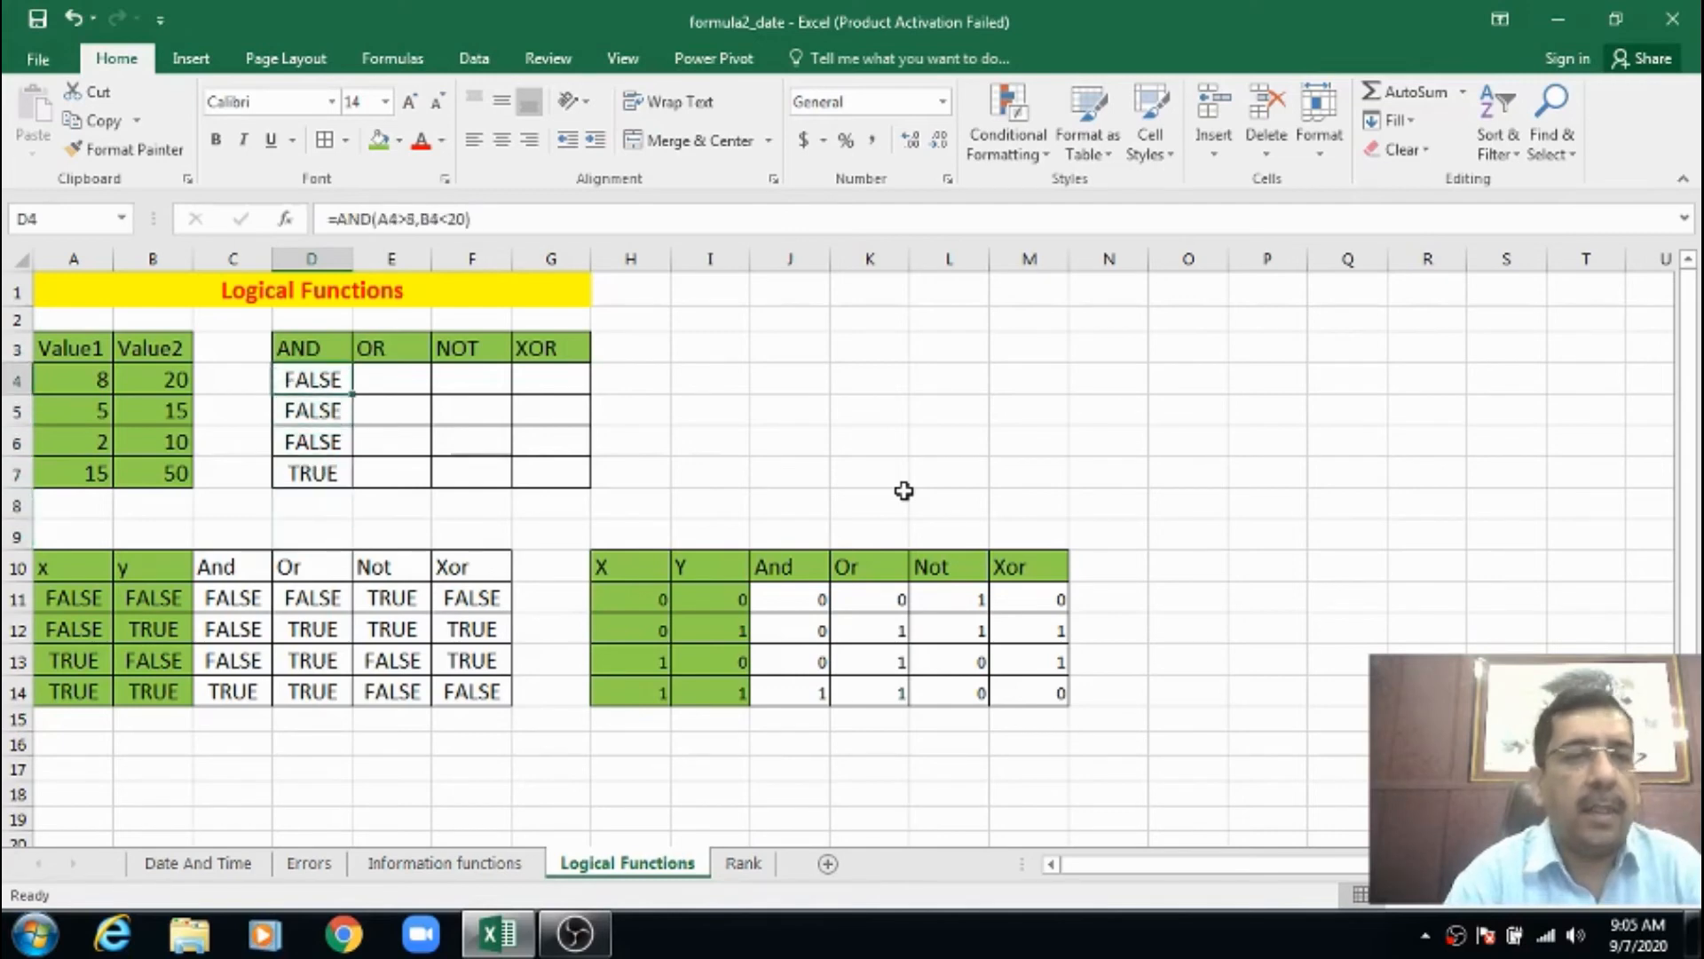
{"action": "key", "text": "Right"}
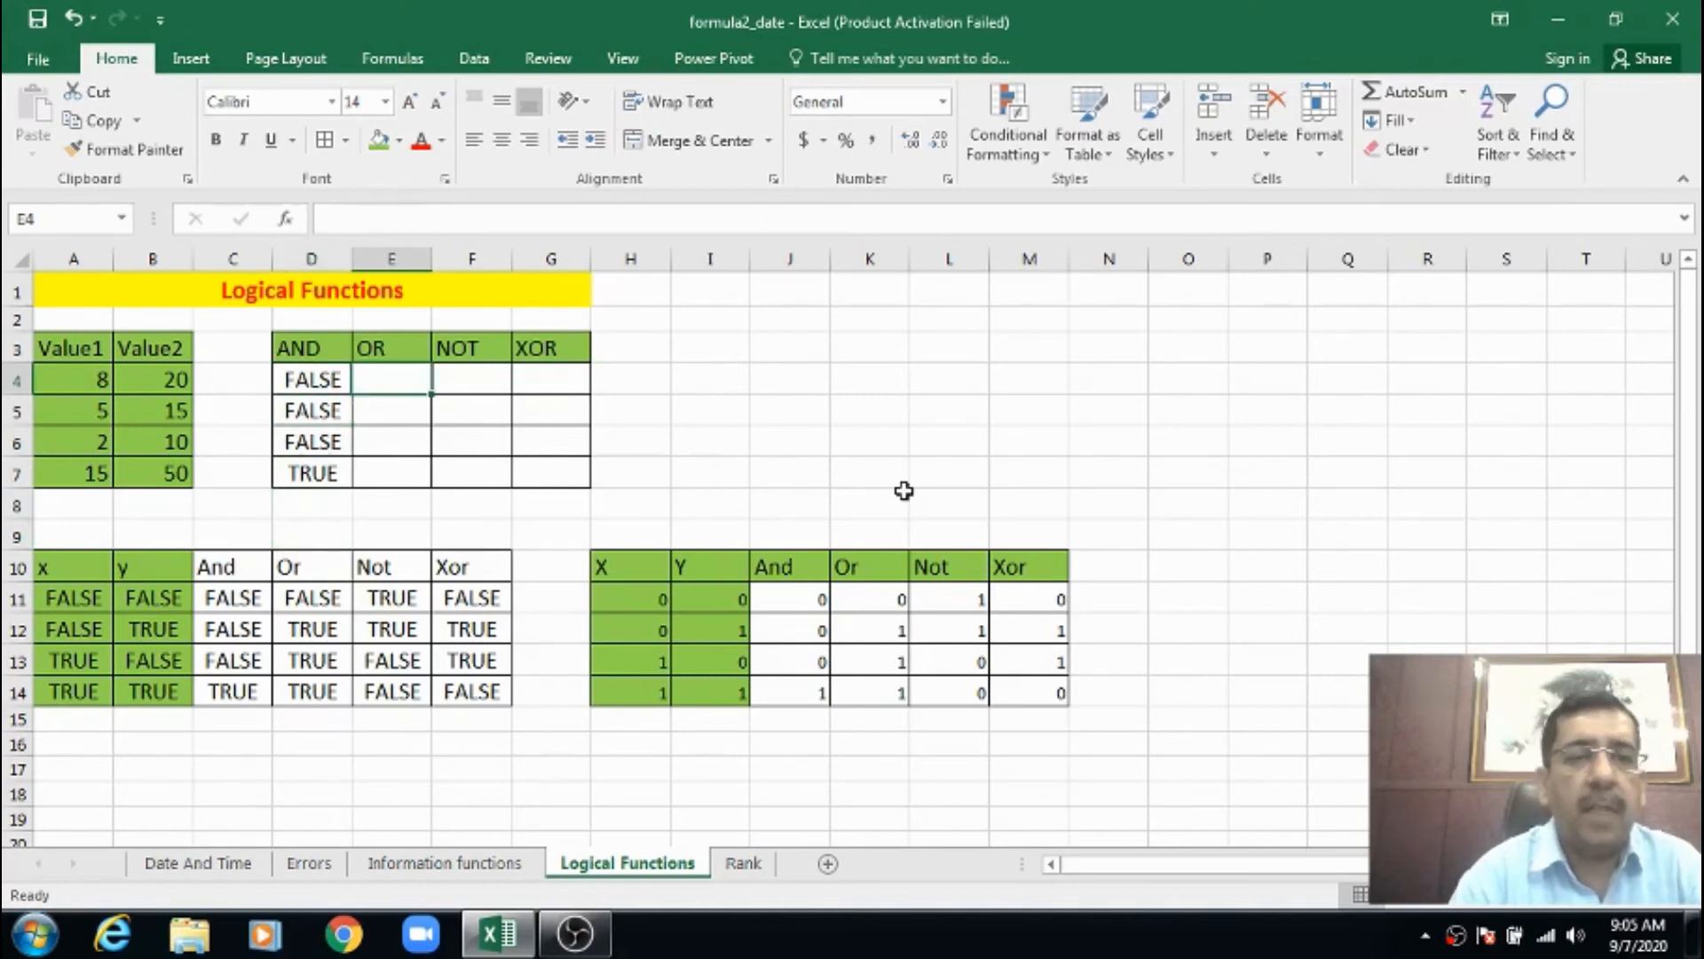
{"action": "type", "text": "=o"}
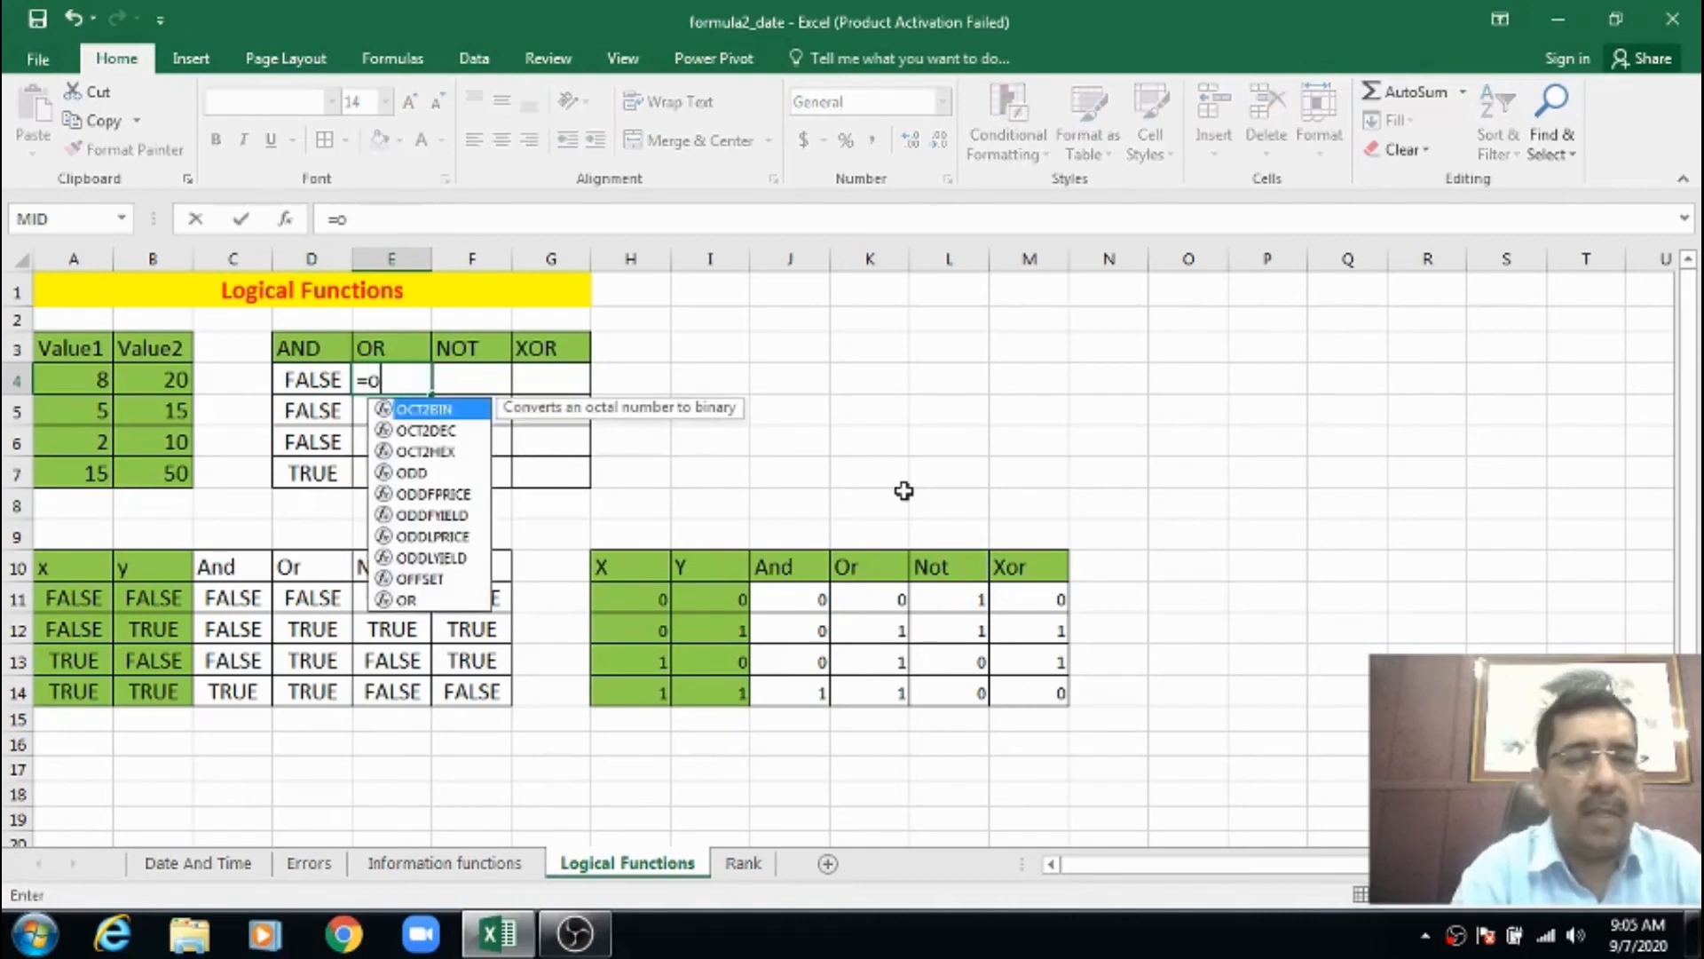
{"action": "type", "text": "r(a"}
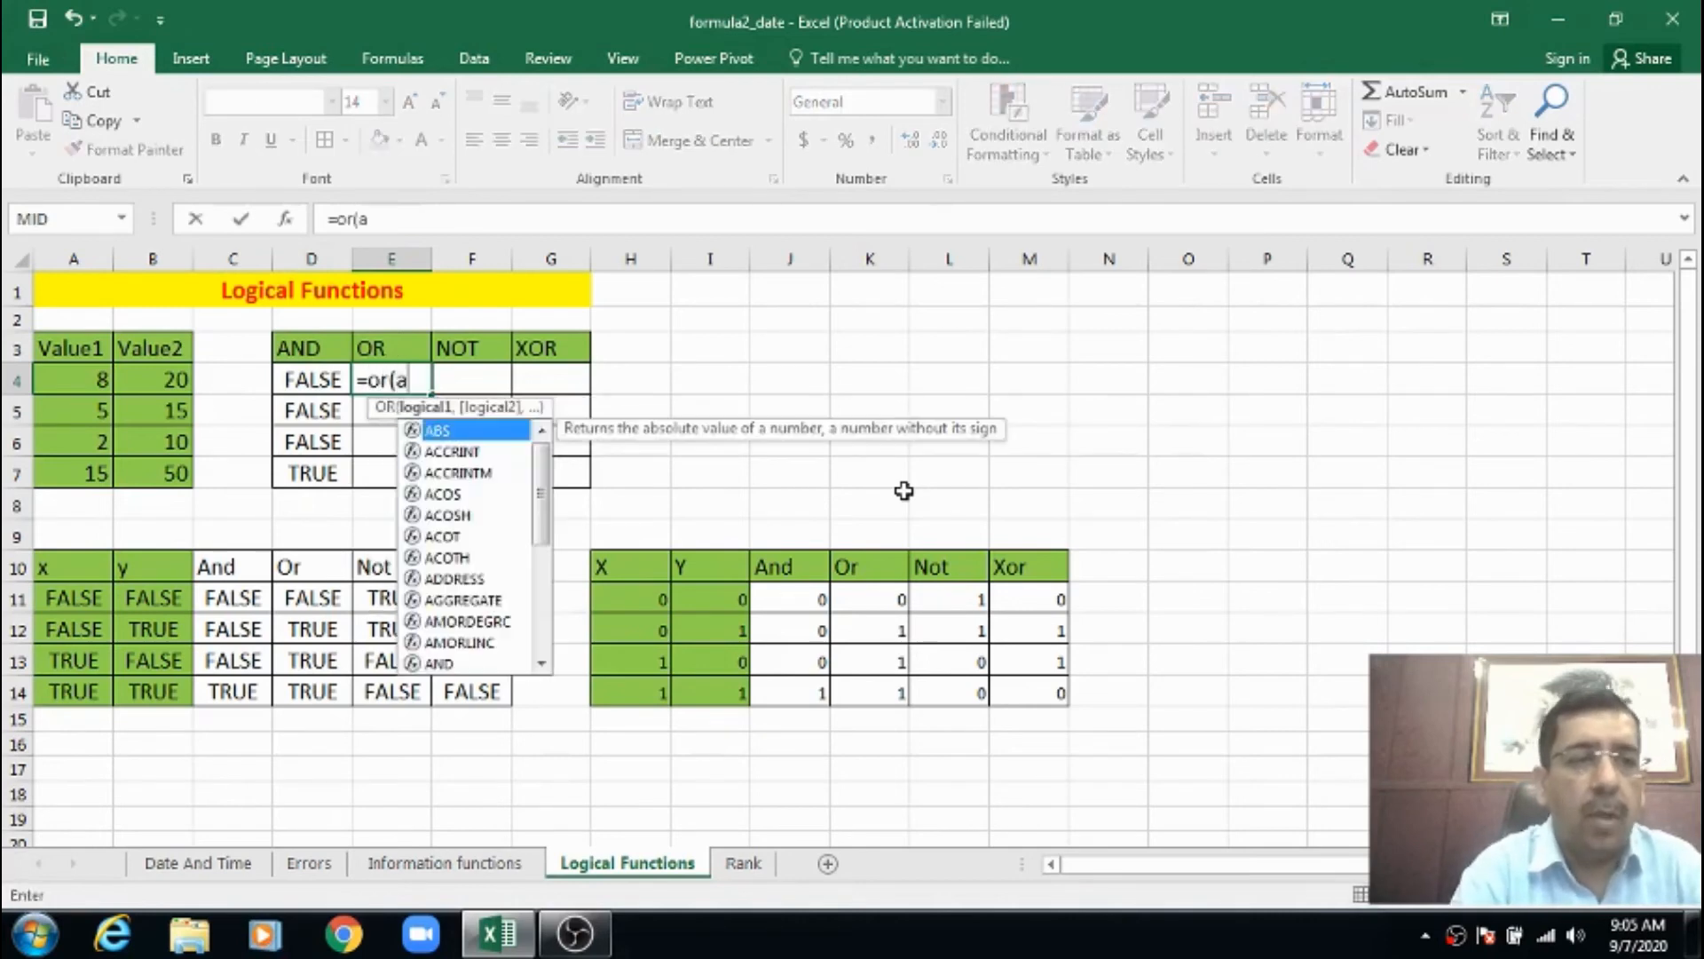
{"action": "type", "text": "4>"}
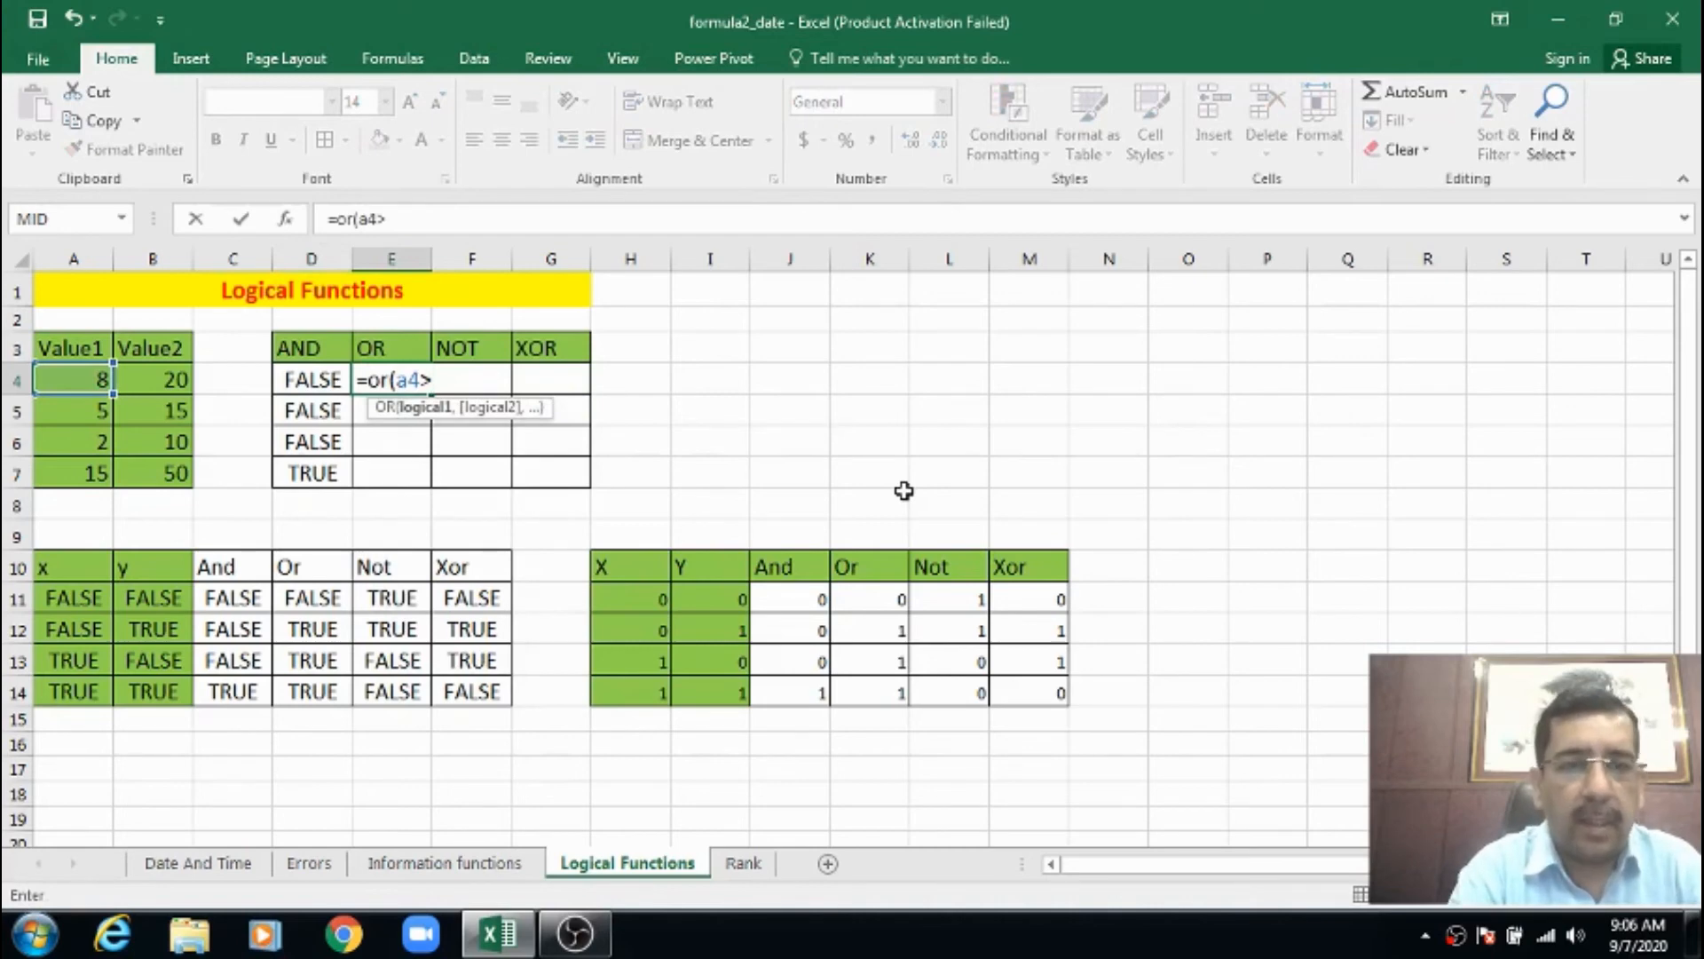
{"action": "type", "text": "8"}
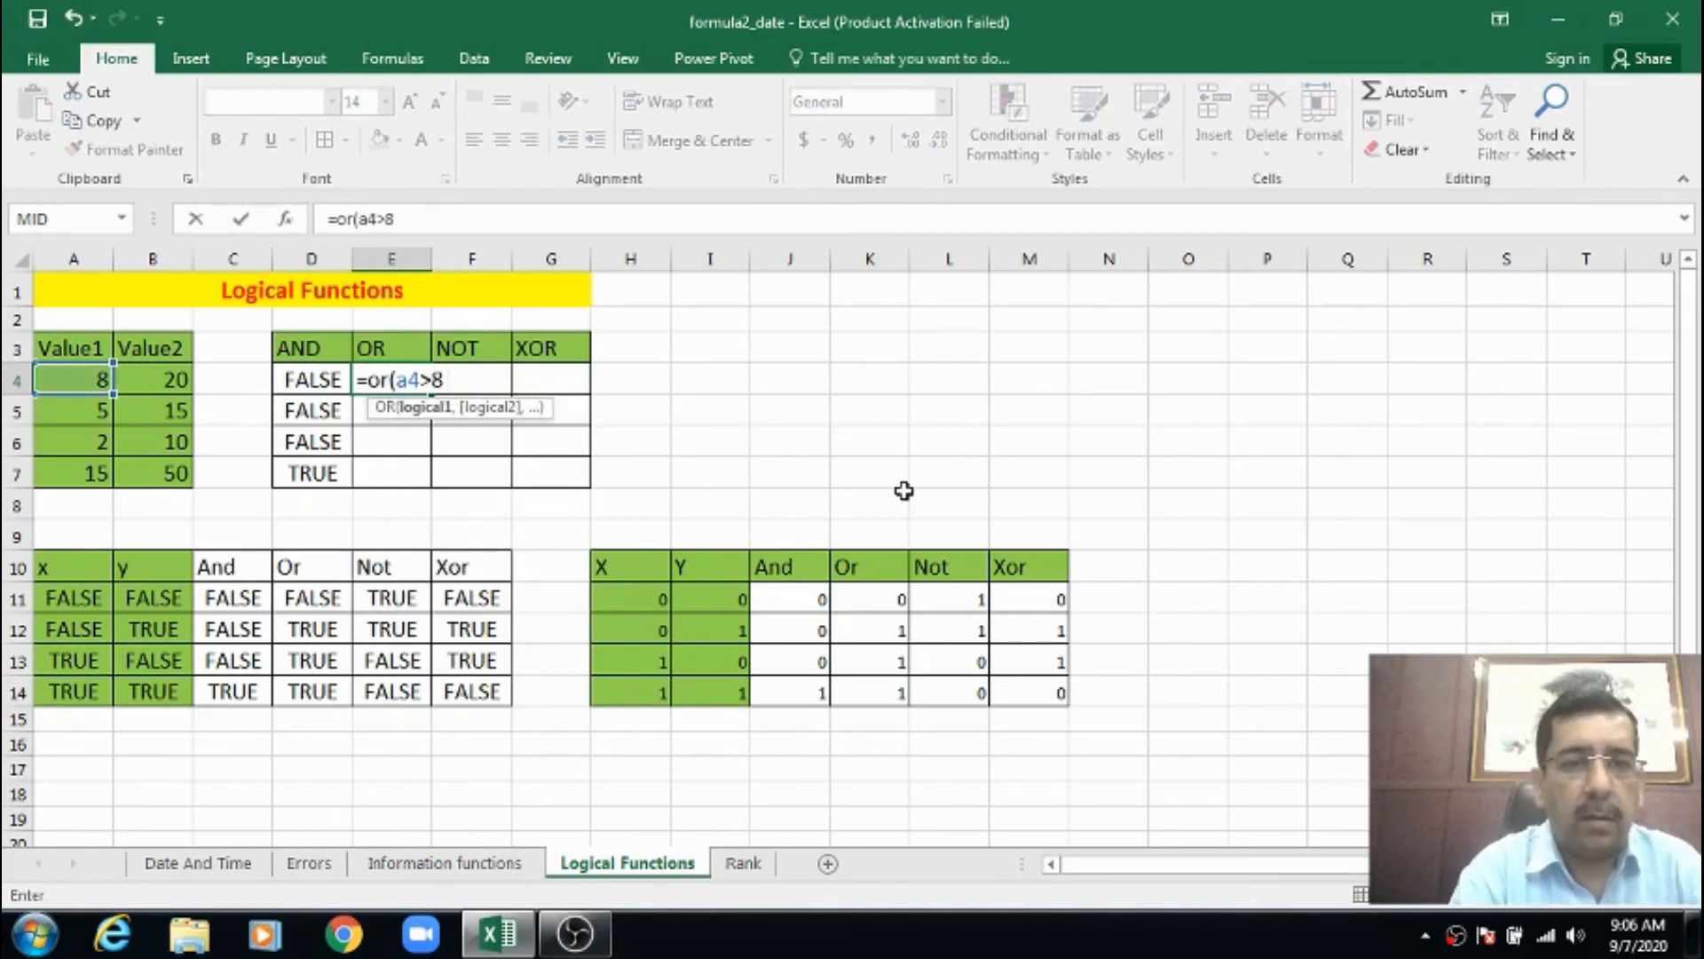
{"action": "type", "text": ",b"}
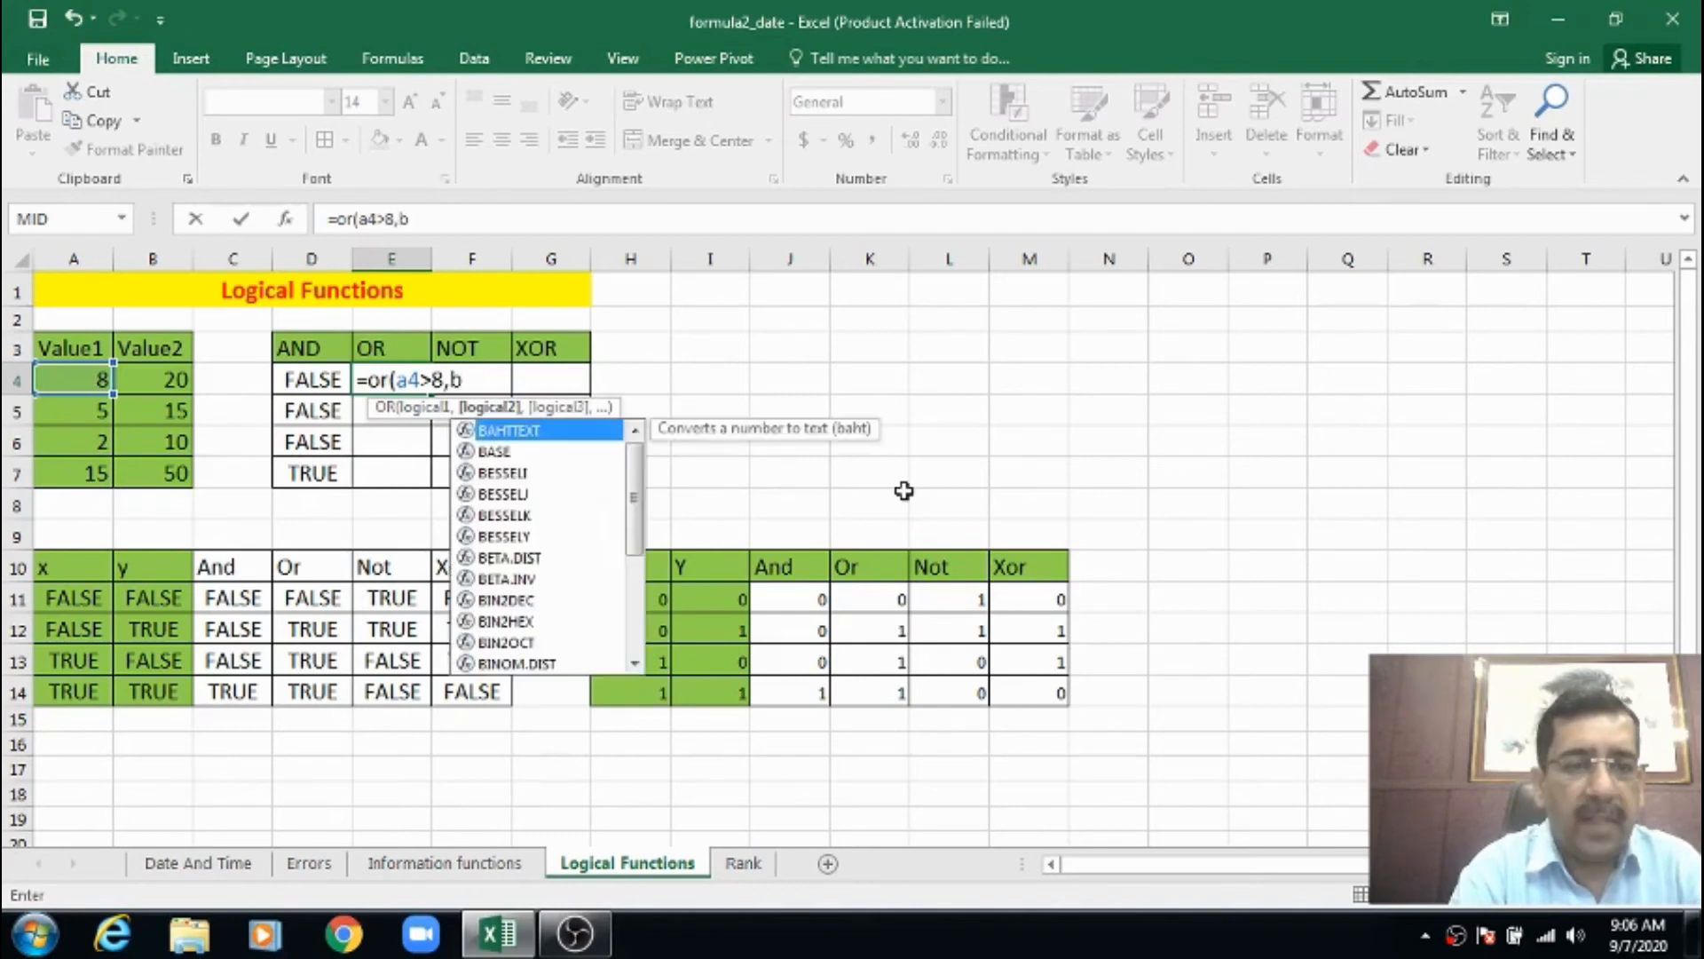
{"action": "type", "text": "4<"}
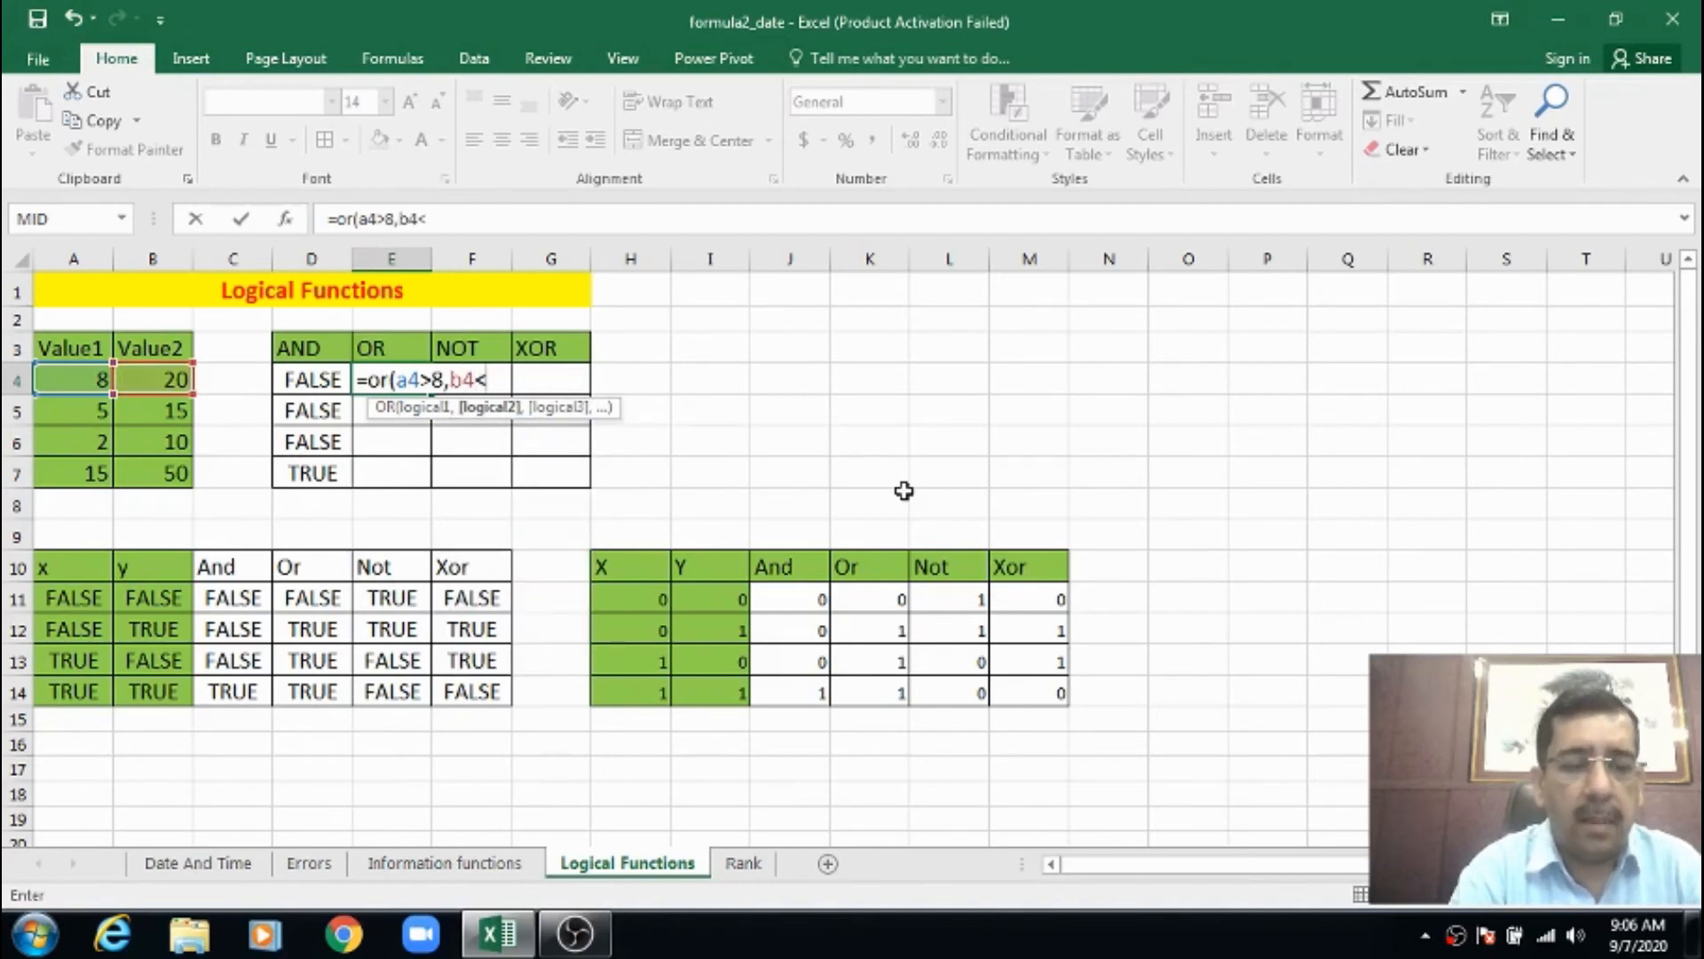
{"action": "type", "text": "20)"}
{"action": "key", "text": "Return"}
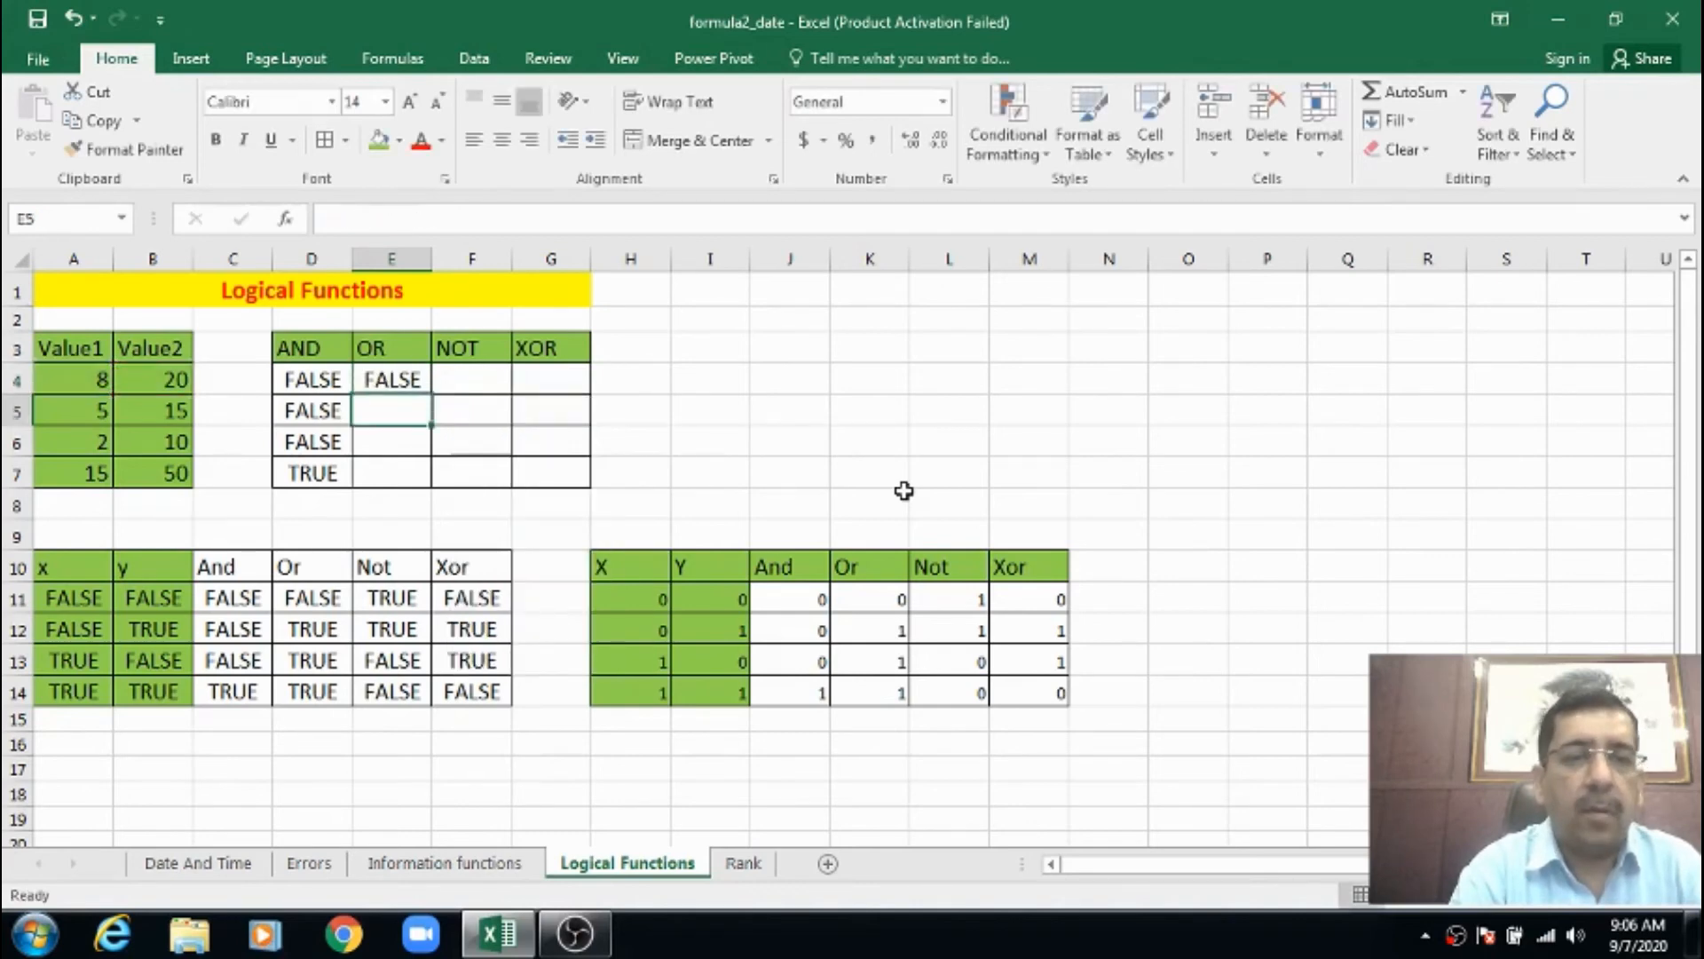
{"action": "key", "text": "Up"}
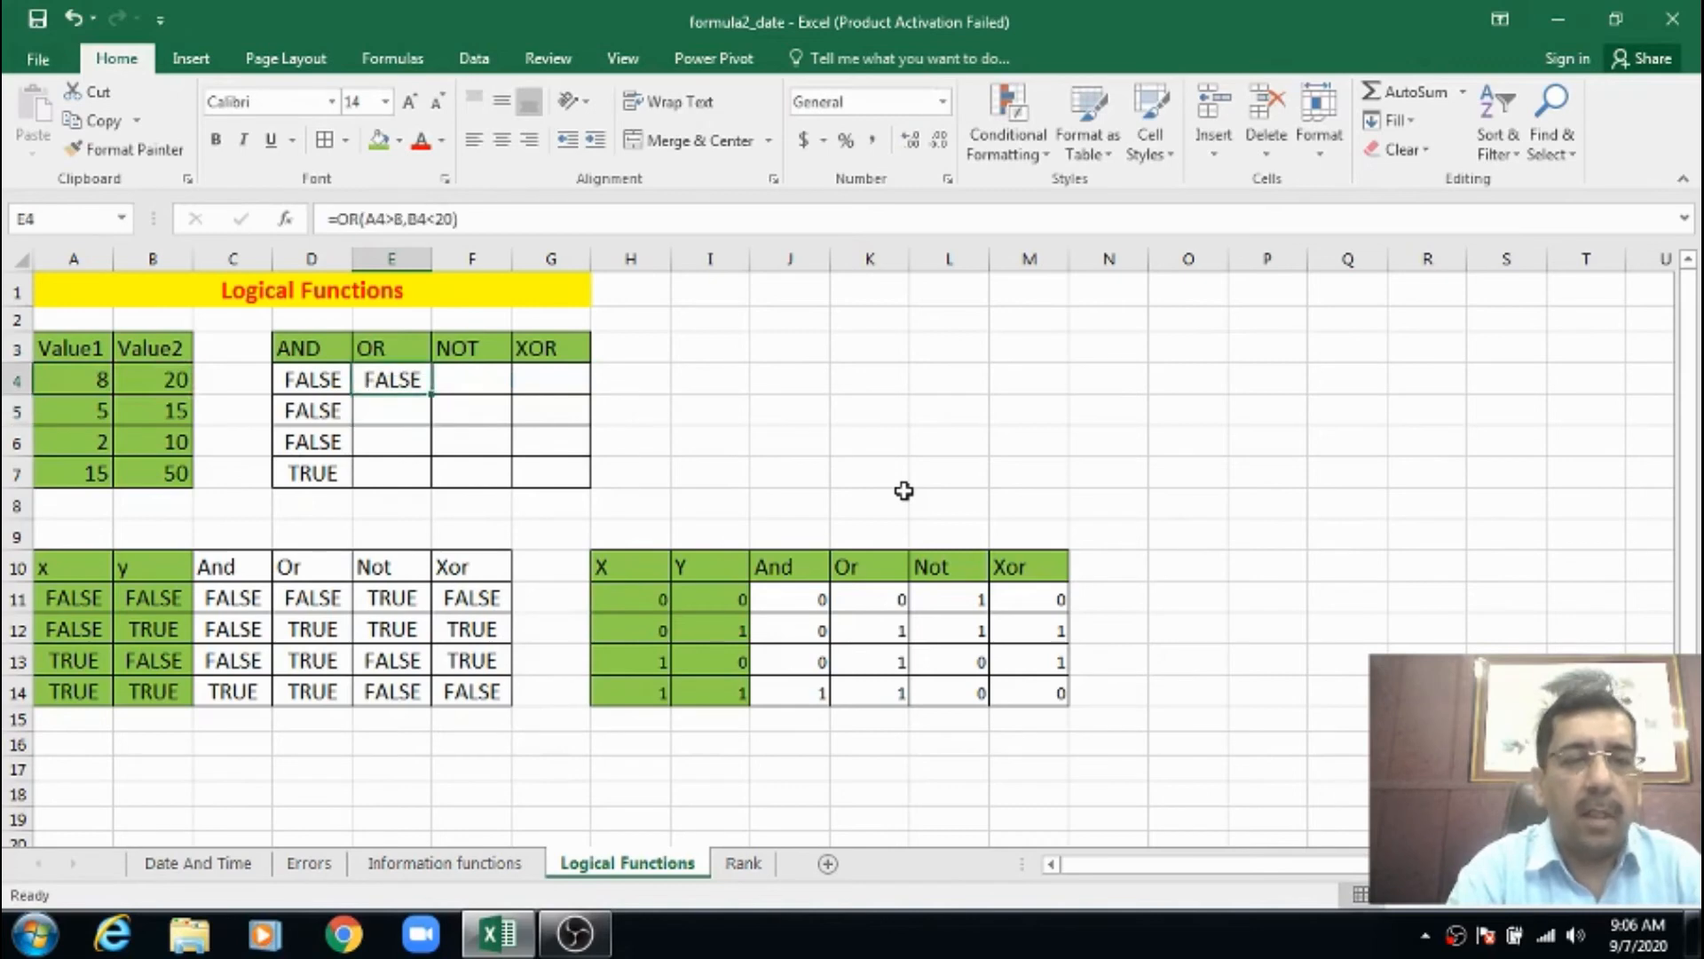
Enter the formula =or(a5>5,b5<=15) in E5 to test the second pair of values.
{"action": "key", "text": "Down"}
{"action": "type", "text": "="}
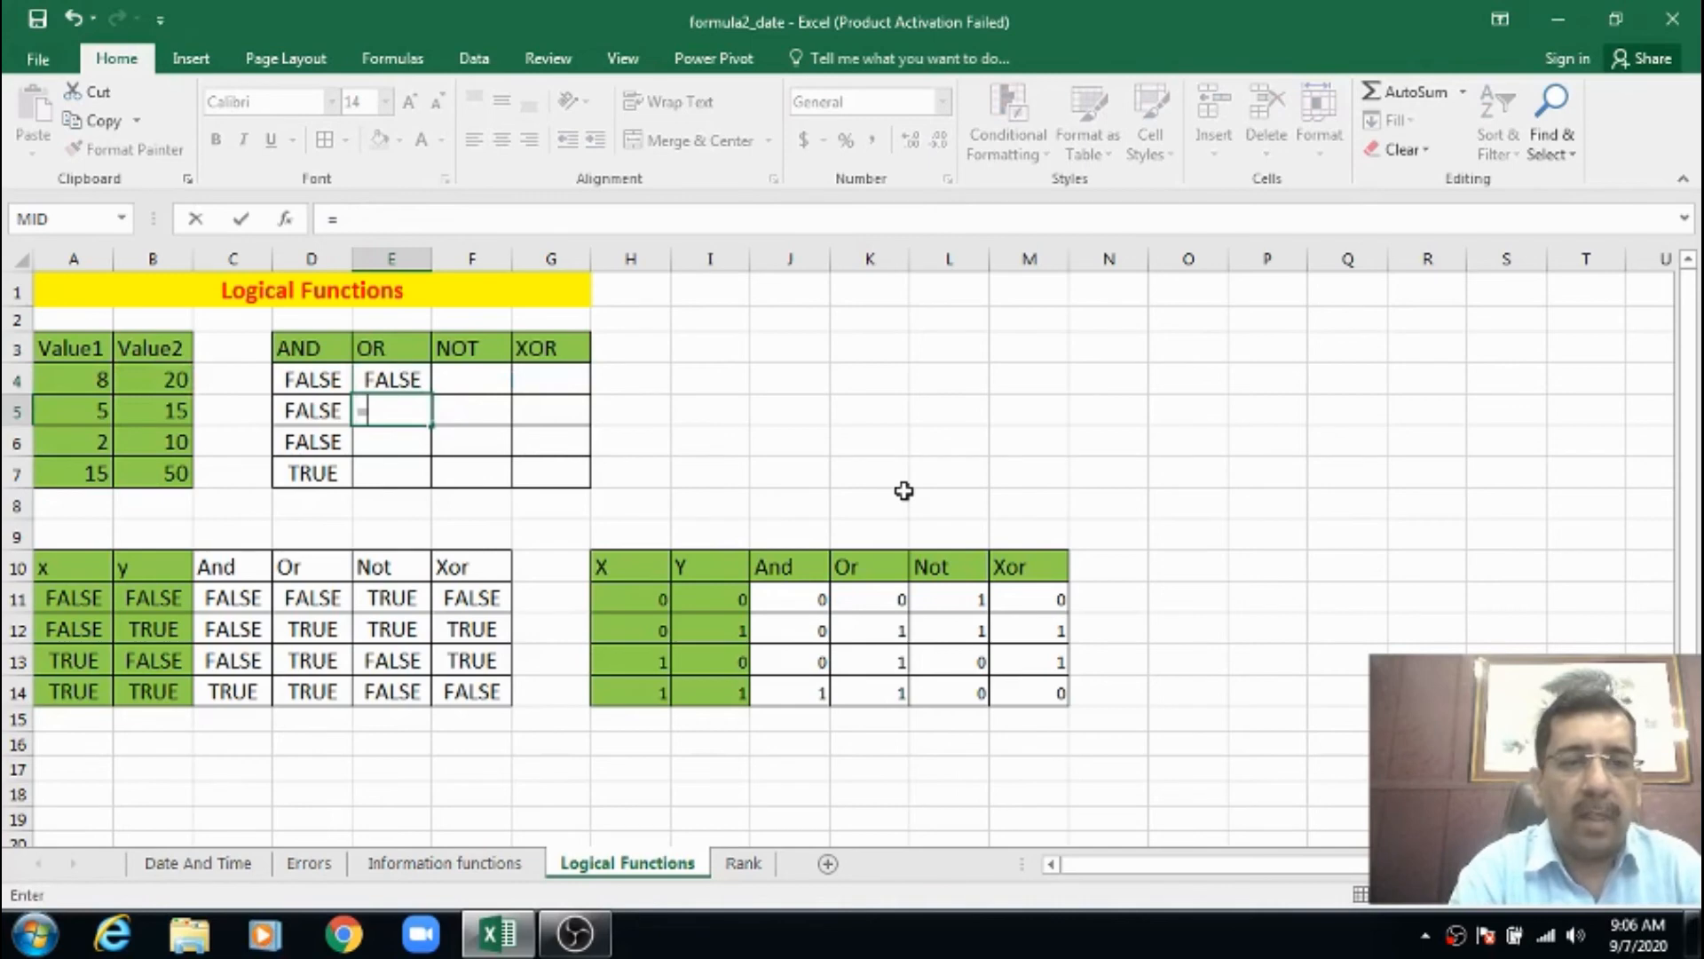
{"action": "type", "text": "a"}
{"action": "key", "text": "BackSpace"}
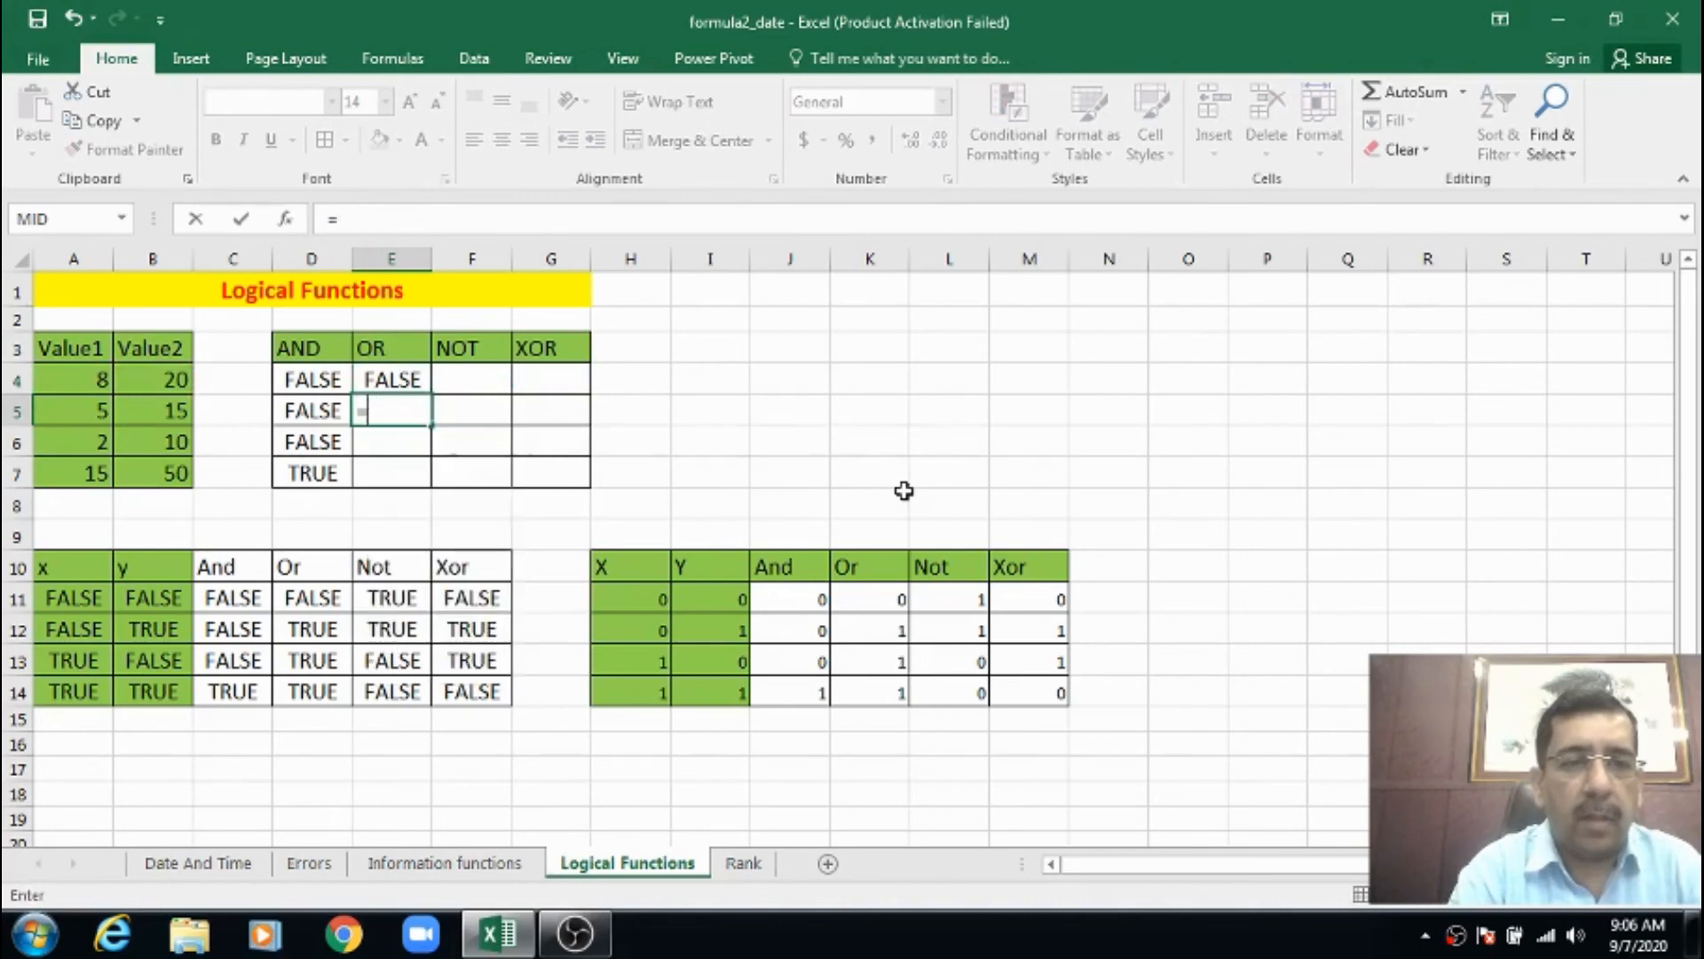
{"action": "type", "text": "or(a5>"}
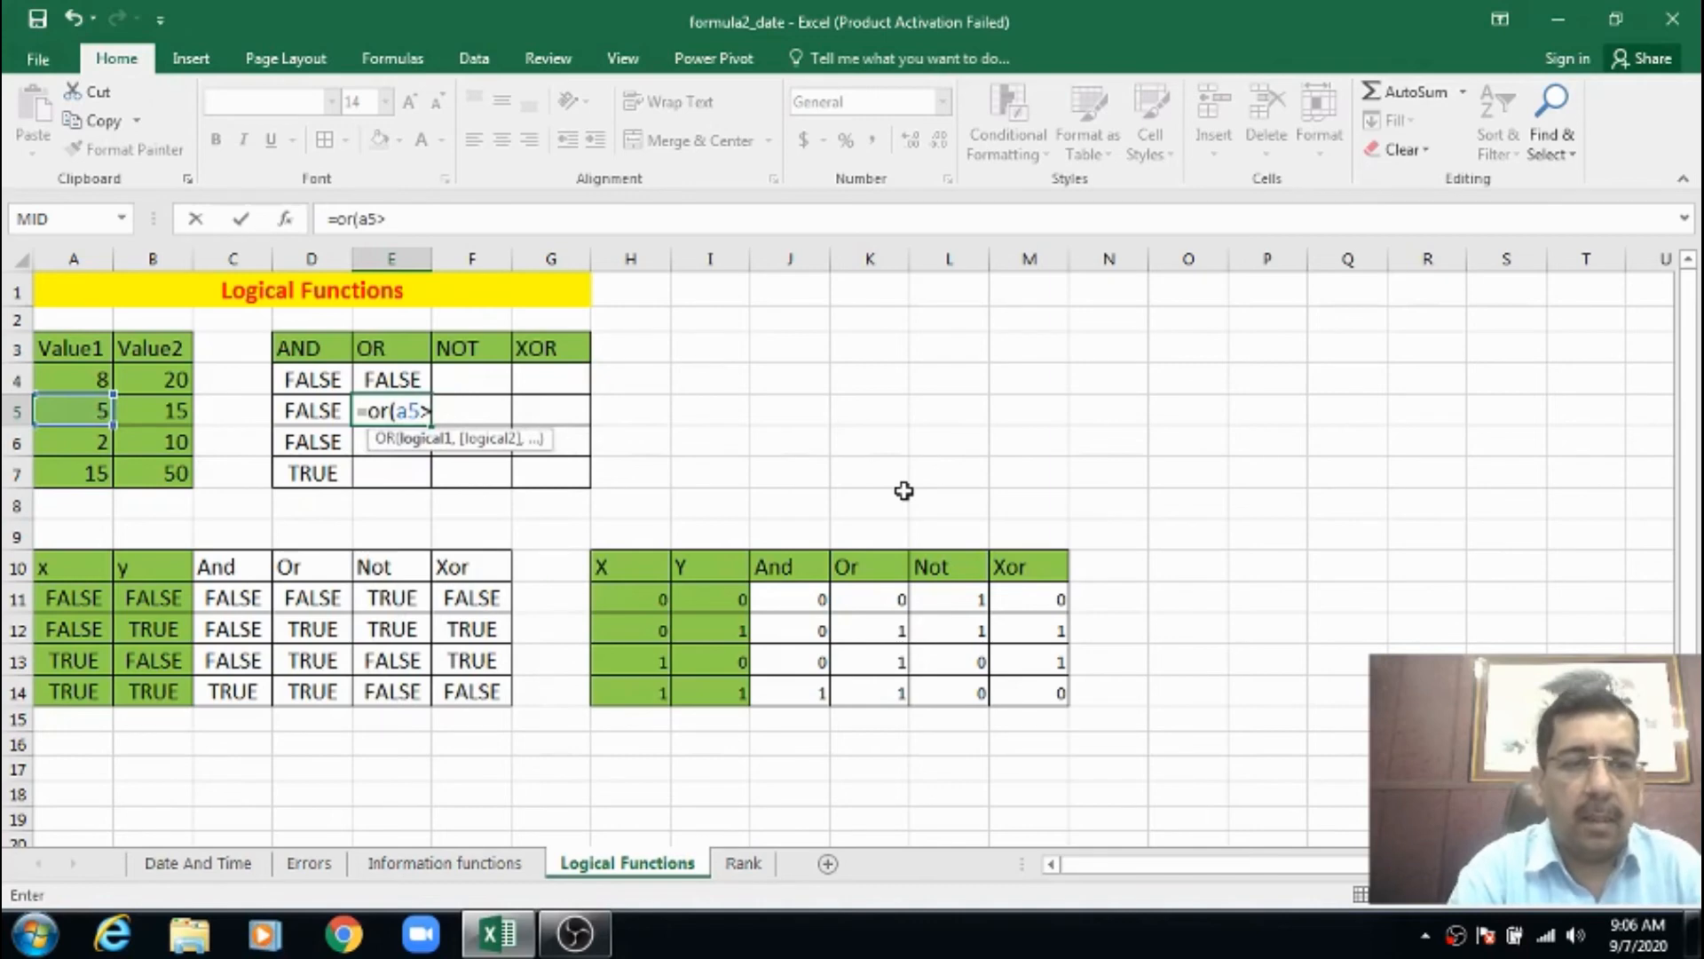
{"action": "type", "text": "5"}
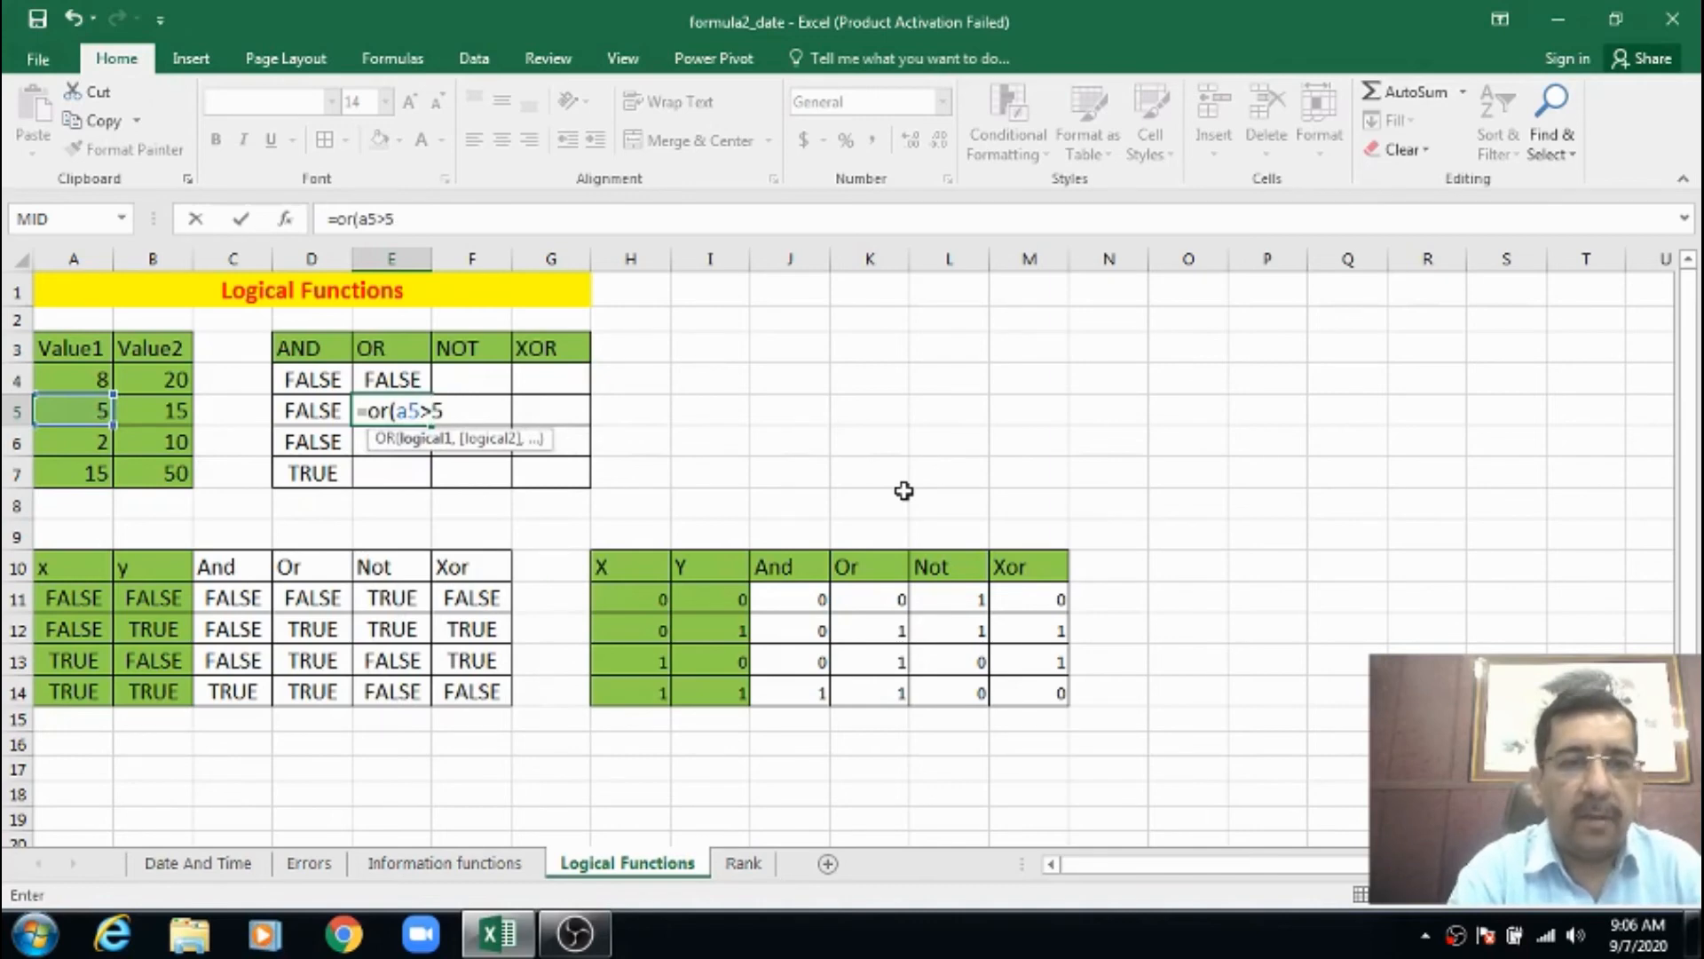
{"action": "type", "text": ",b5<"}
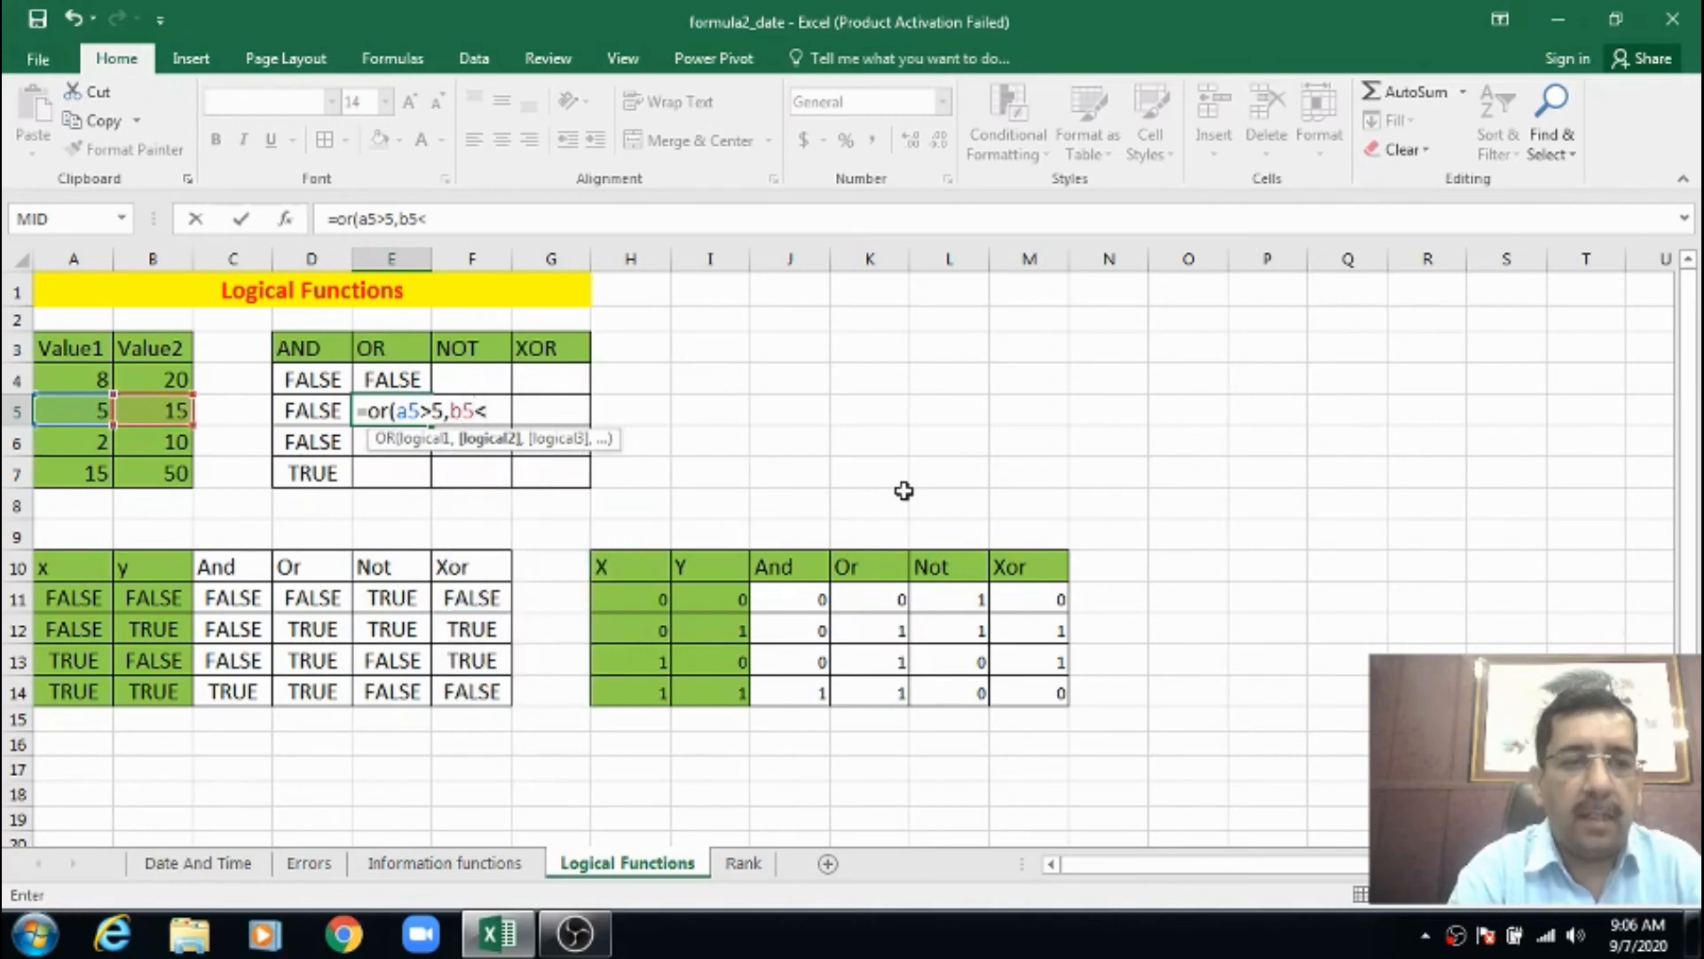
{"action": "type", "text": "=15)"}
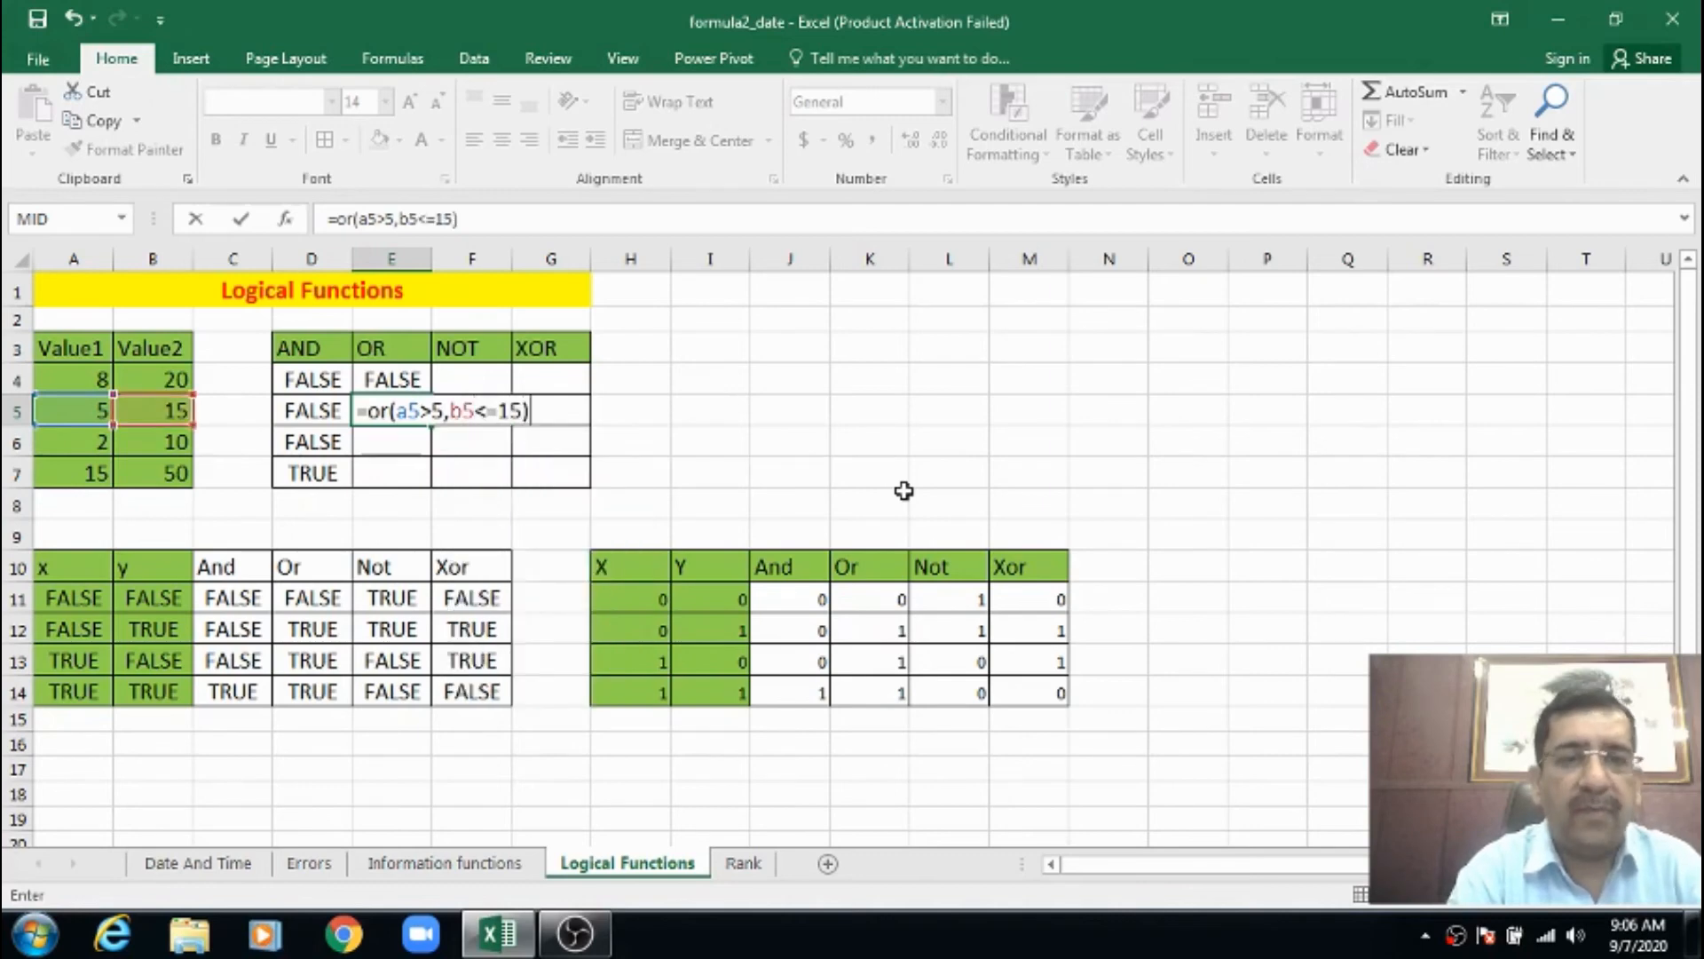
{"action": "key", "text": "Return"}
{"action": "key", "text": "Up"}
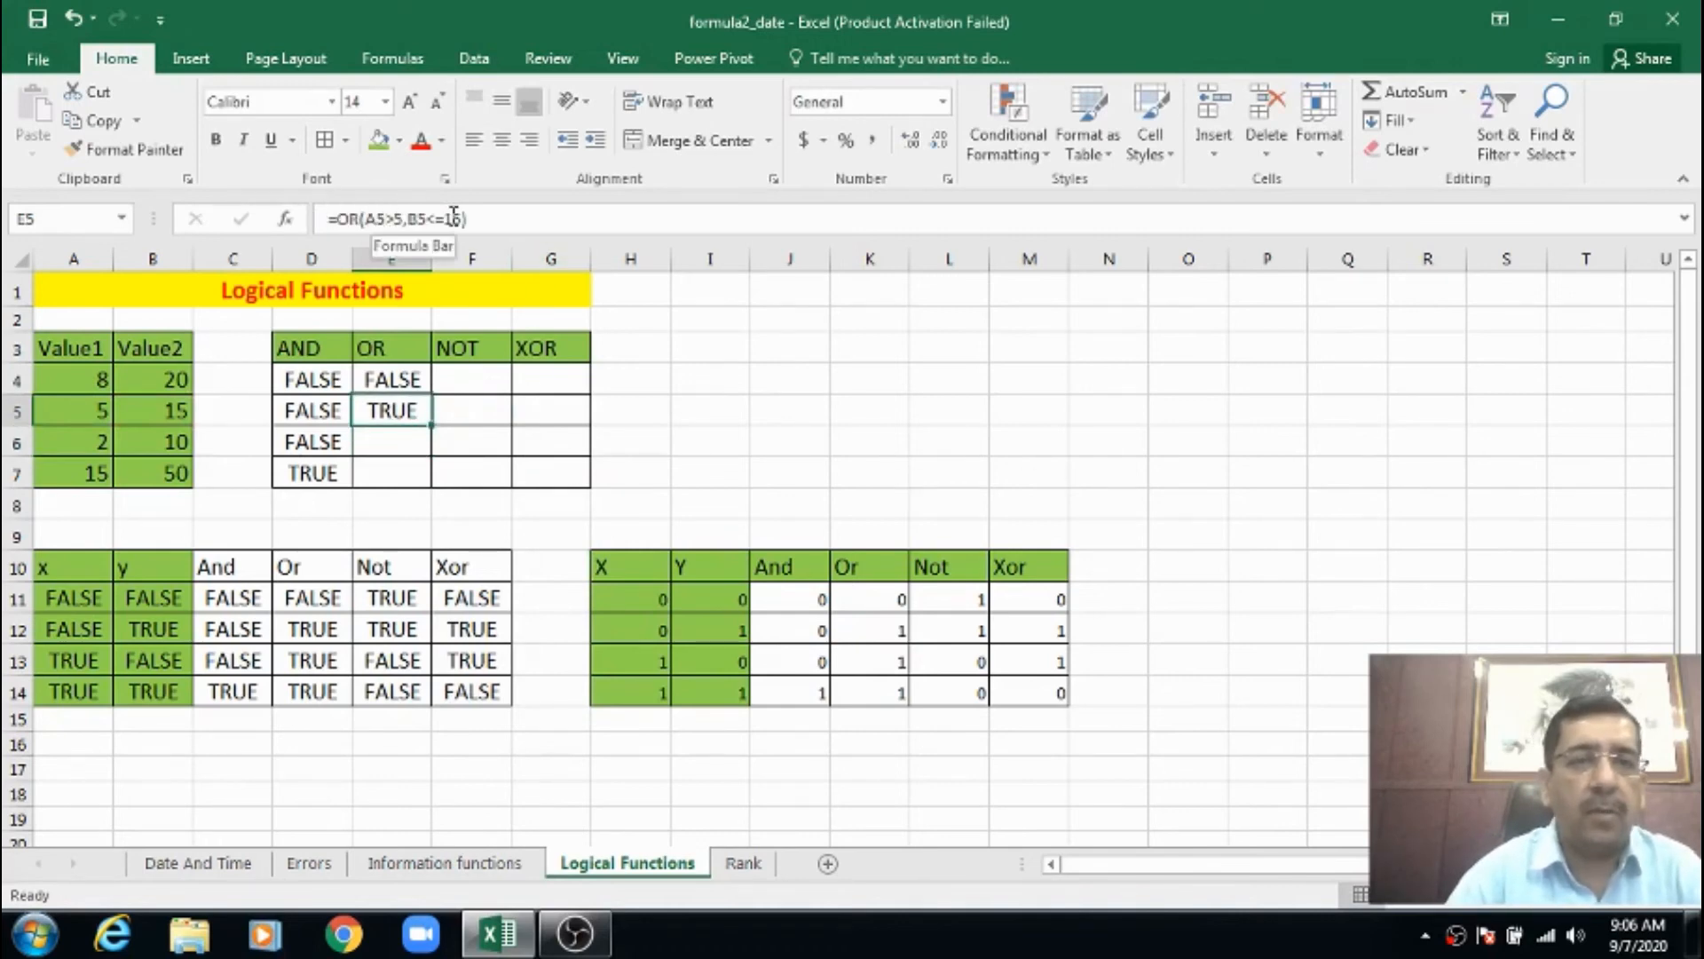
Enter the formula =or(a6>=2,b6<10) in E6 to test the third pair of values.
{"action": "left_click", "coordinate": [393, 445]}
{"action": "type", "text": "="}
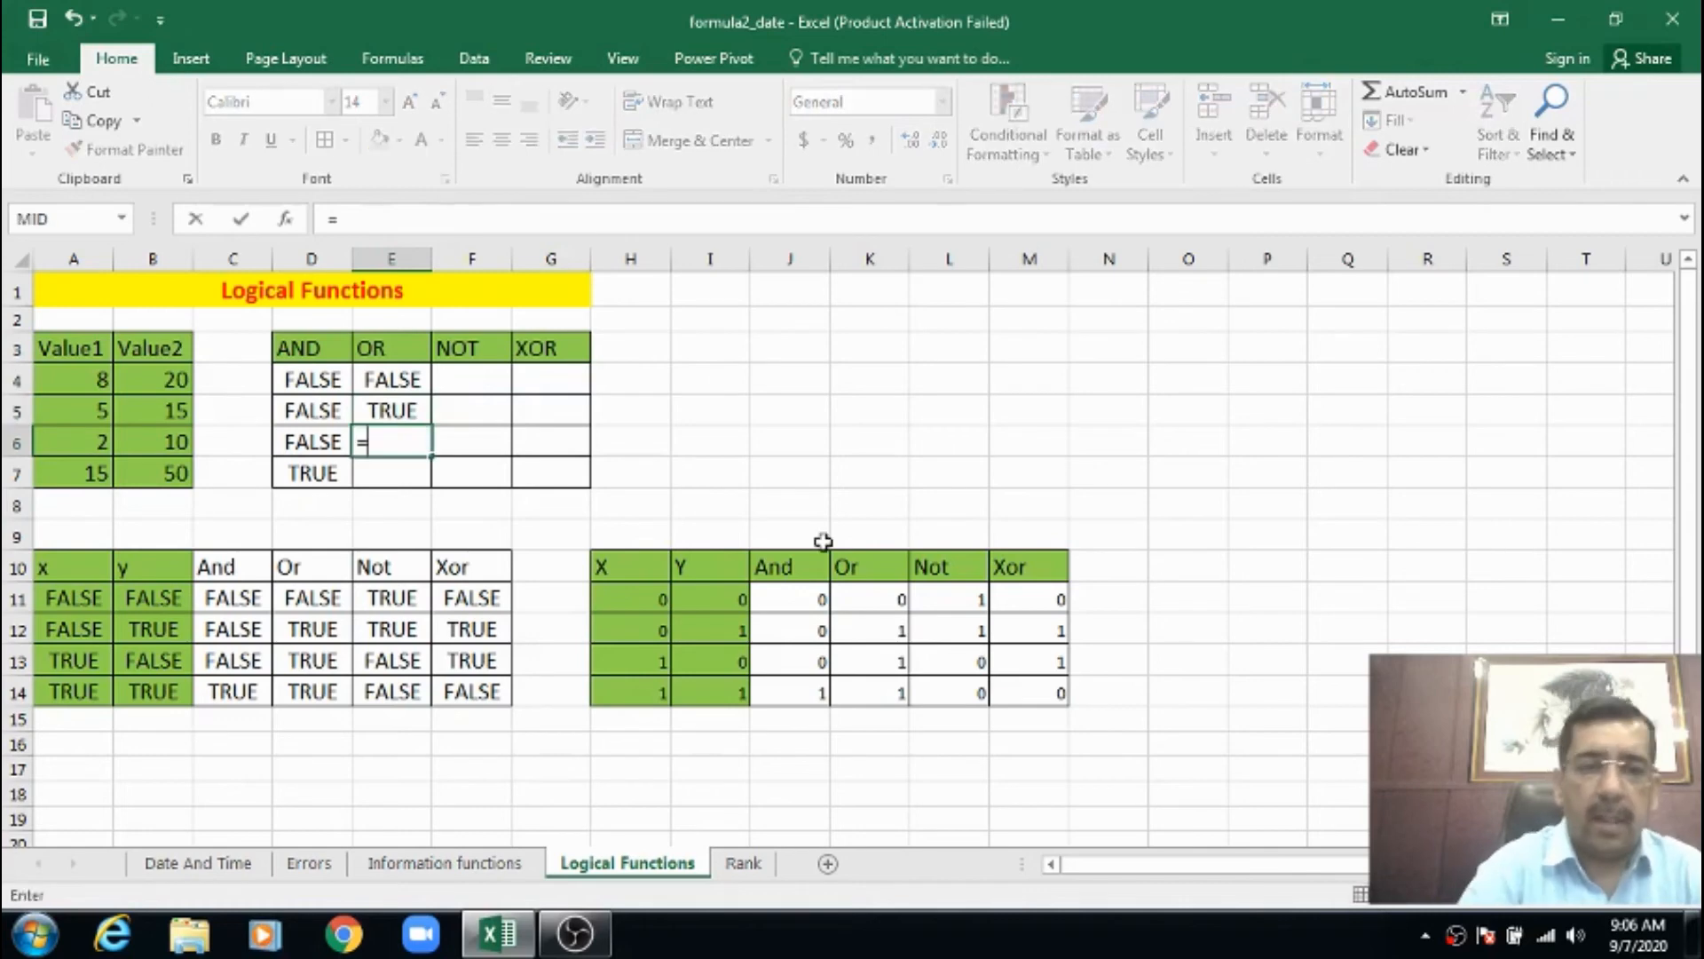
{"action": "type", "text": "if"}
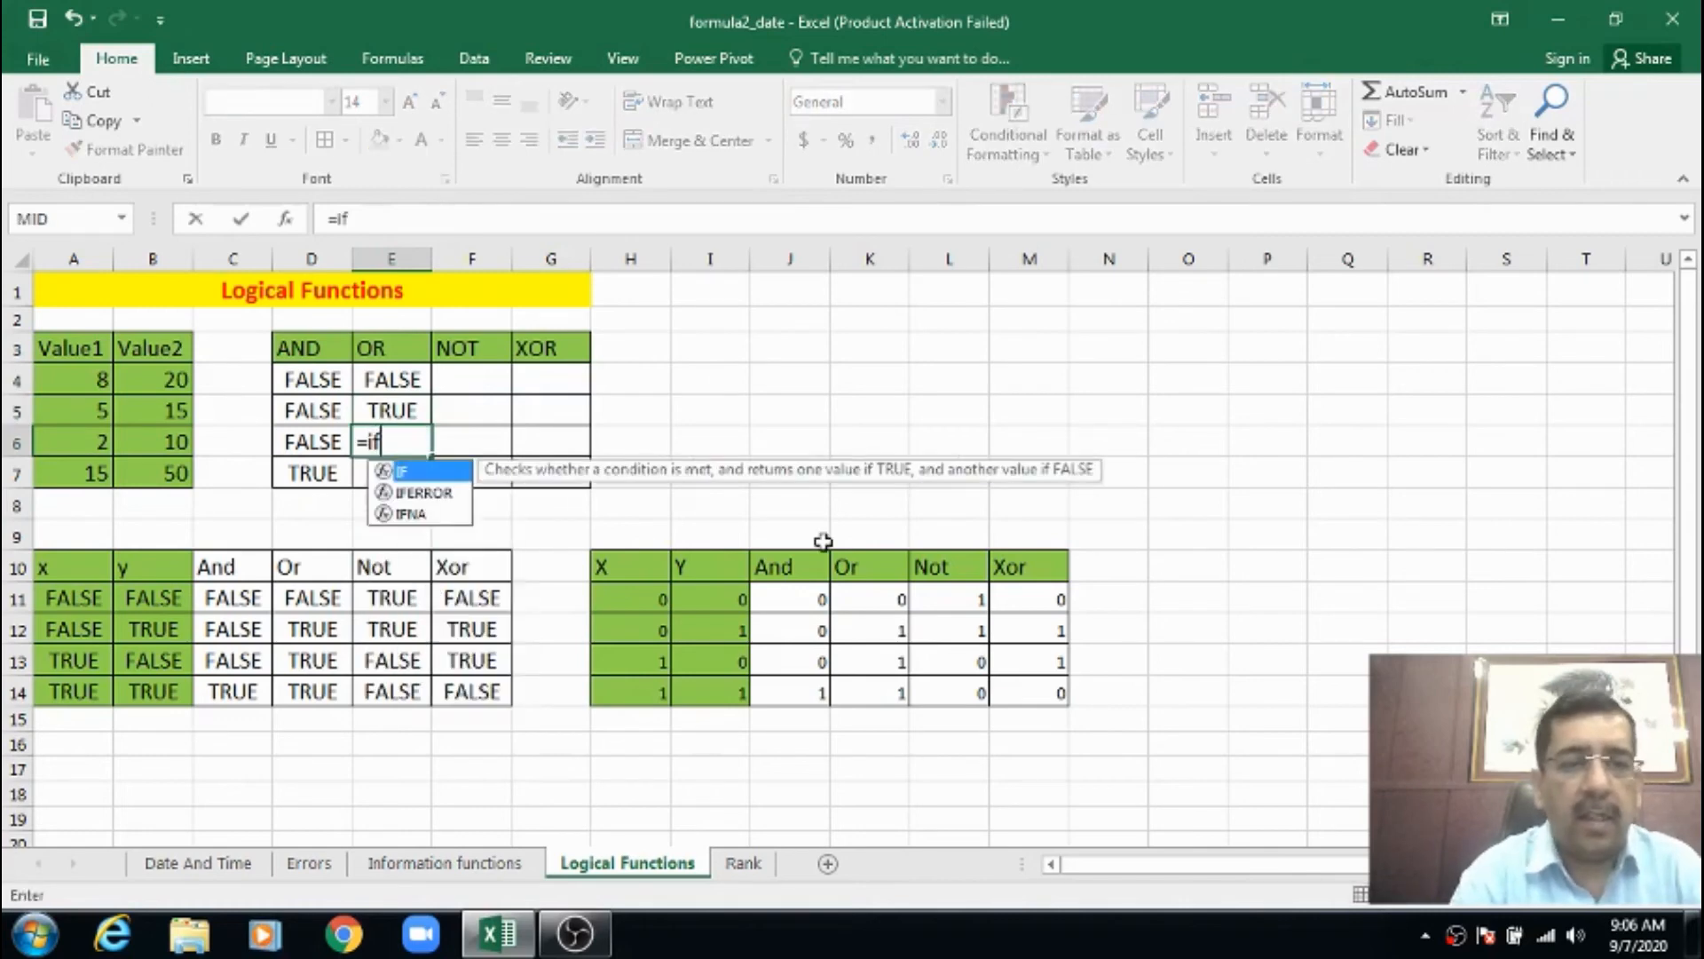
{"action": "key", "text": "BackSpace"}
{"action": "key", "text": "BackSpace"}
{"action": "type", "text": "or("}
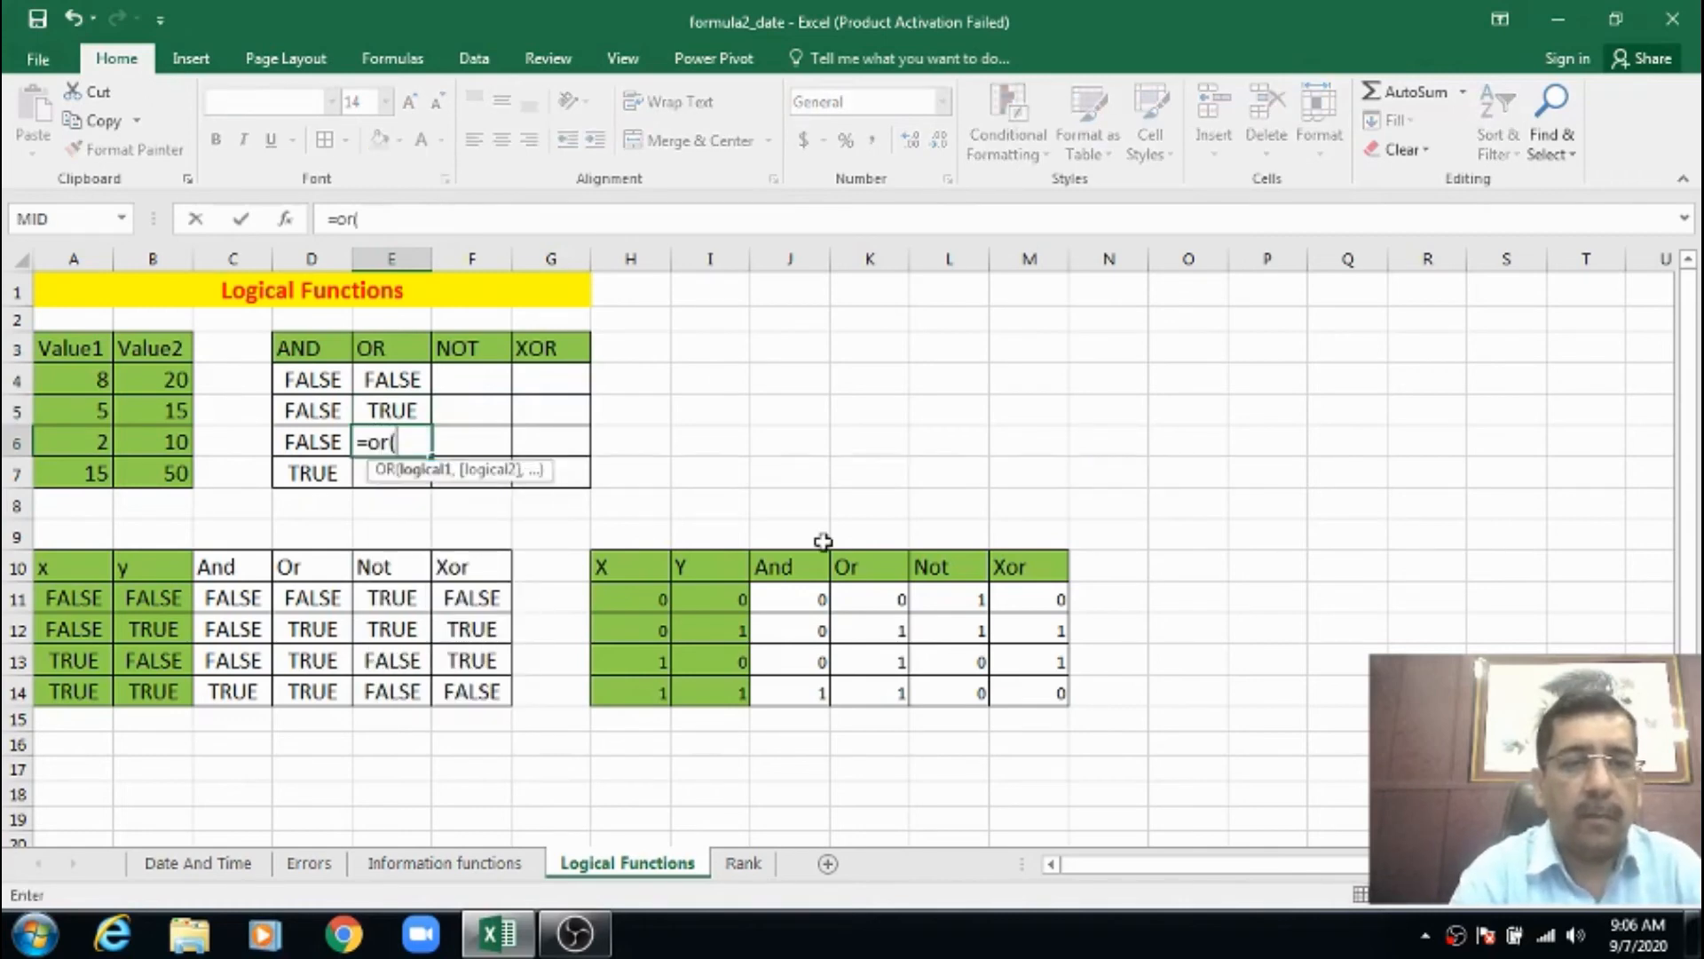
{"action": "type", "text": "a6"}
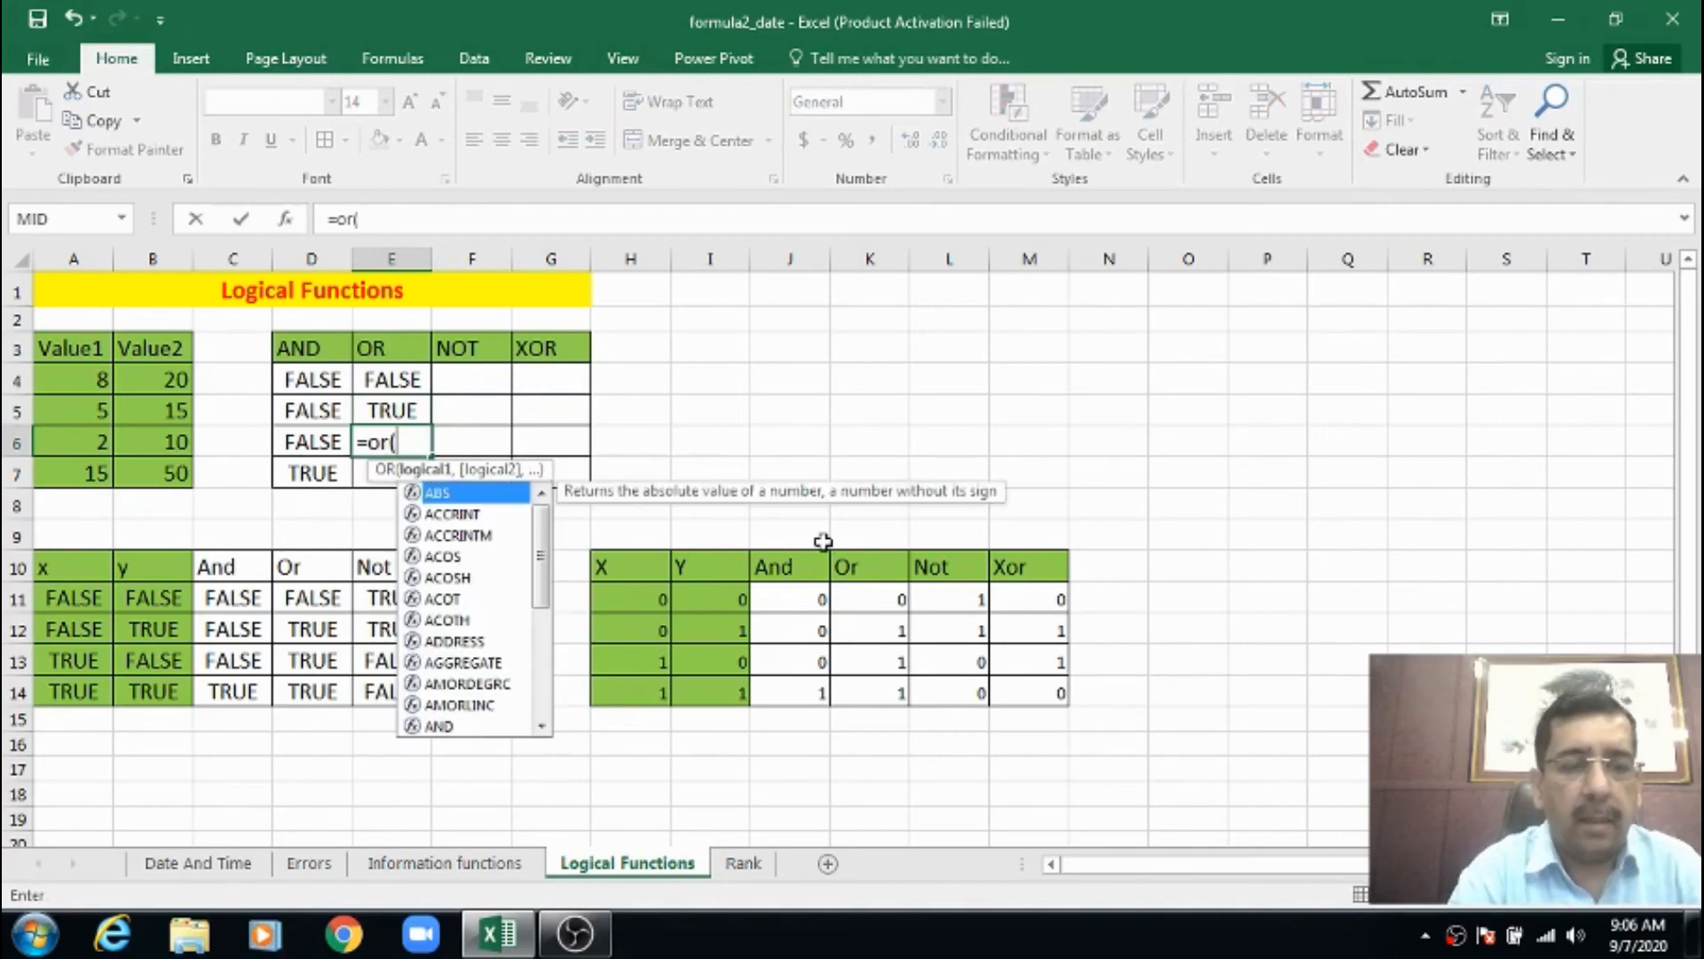
{"action": "type", "text": ">=2"}
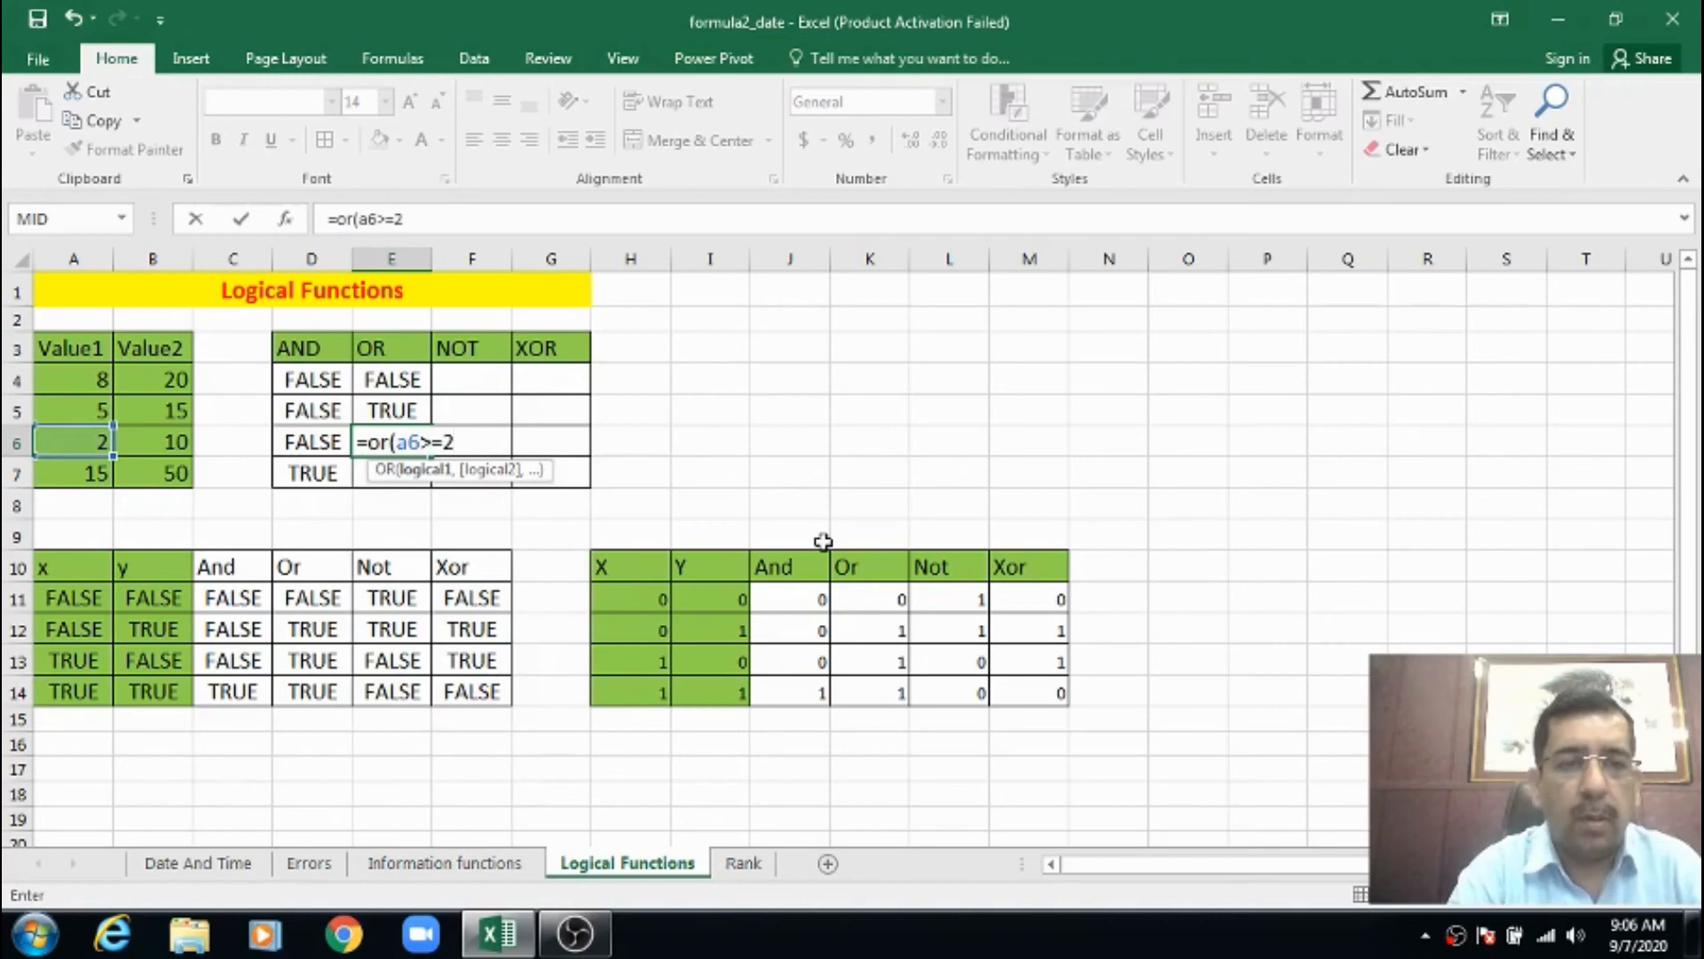
{"action": "type", "text": ",b6<10"}
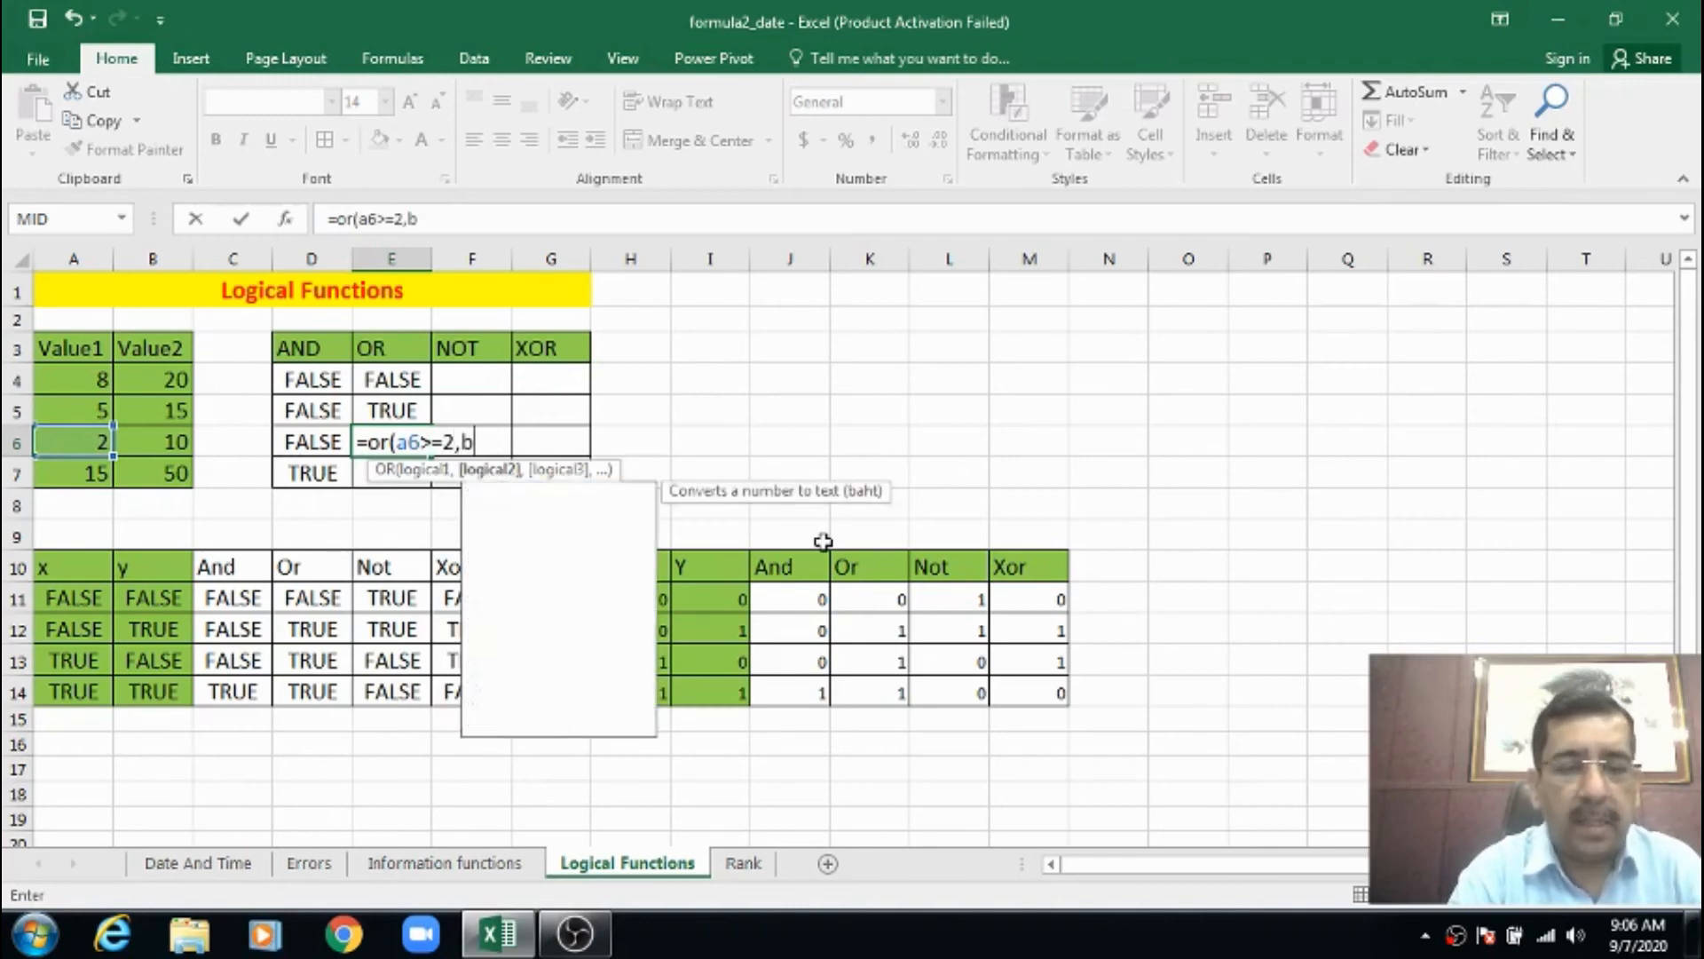
{"action": "type", "text": ")"}
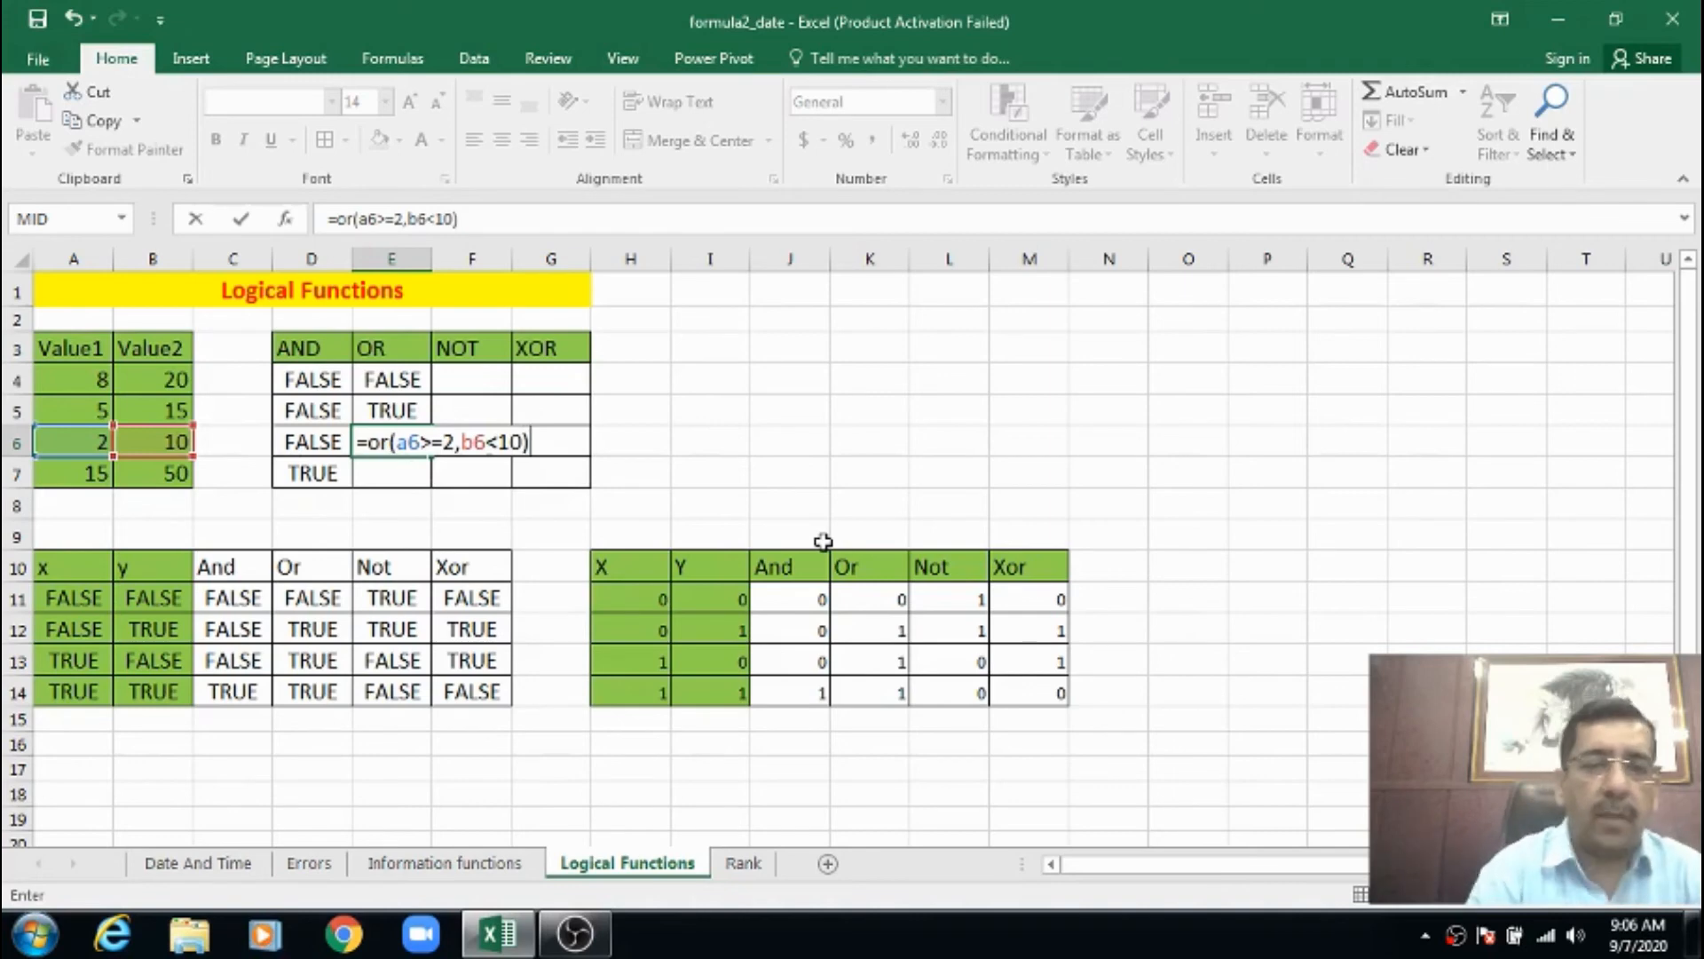
{"action": "key", "text": "Return"}
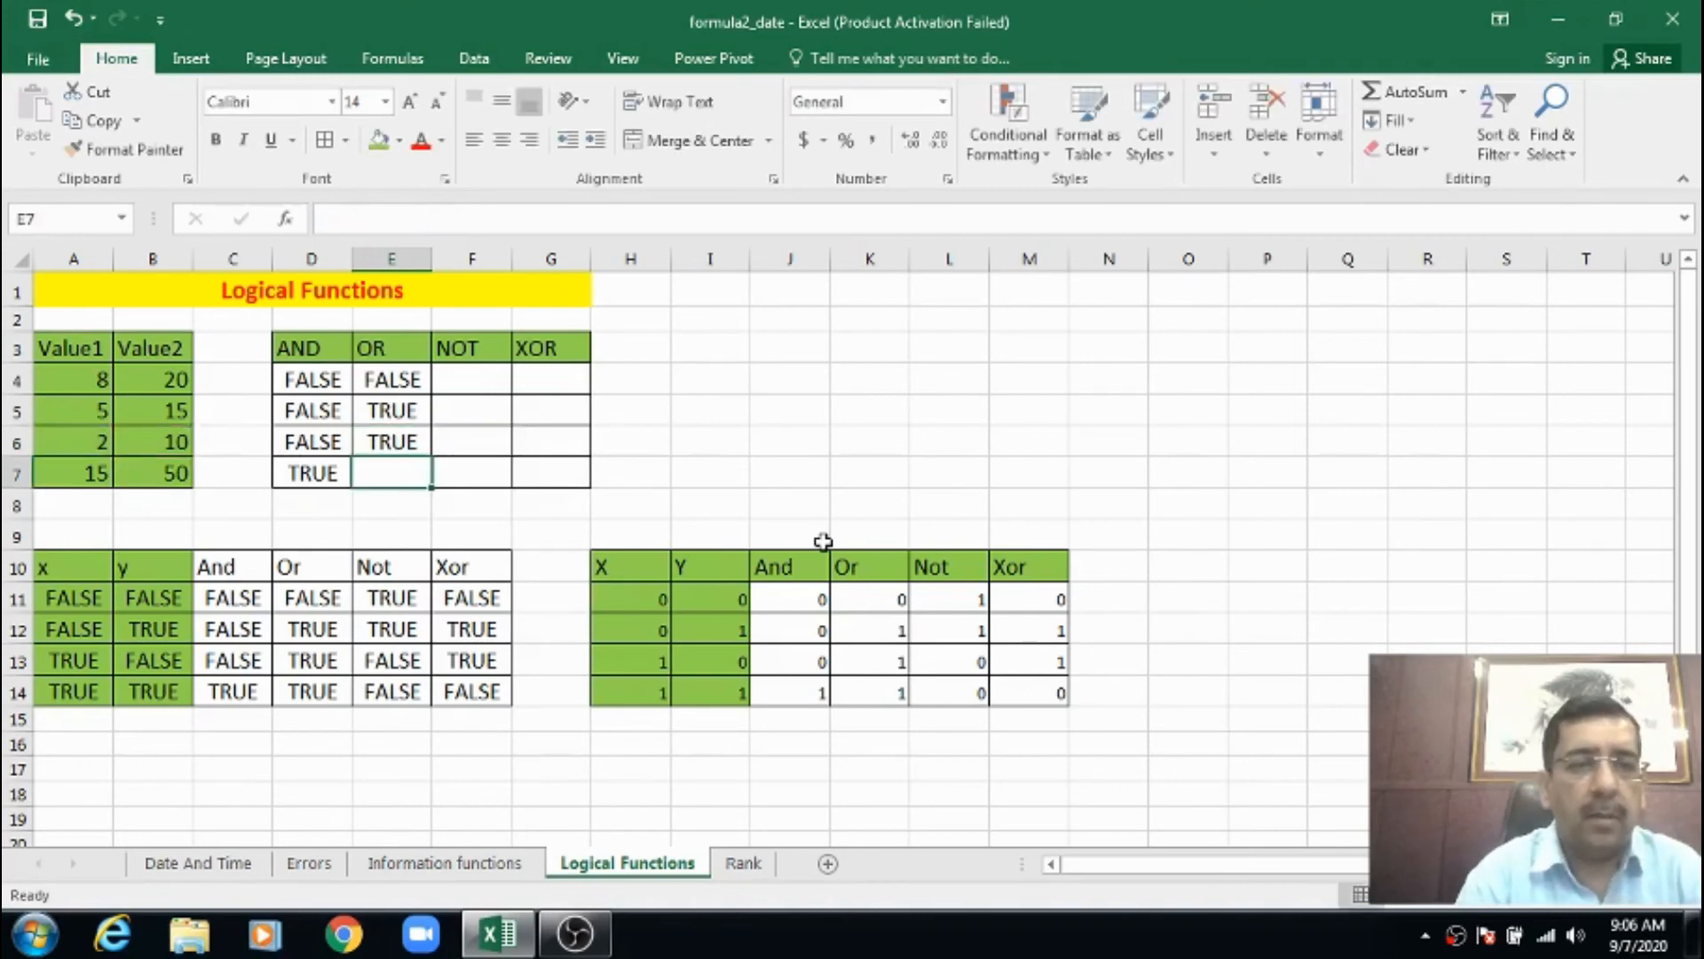
{"action": "key", "text": "Up"}
Enter the formula =or(a7>=15,b7<=50) in E7 to test the fourth pair of values.
{"action": "key", "text": "Down"}
{"action": "type", "text": "="}
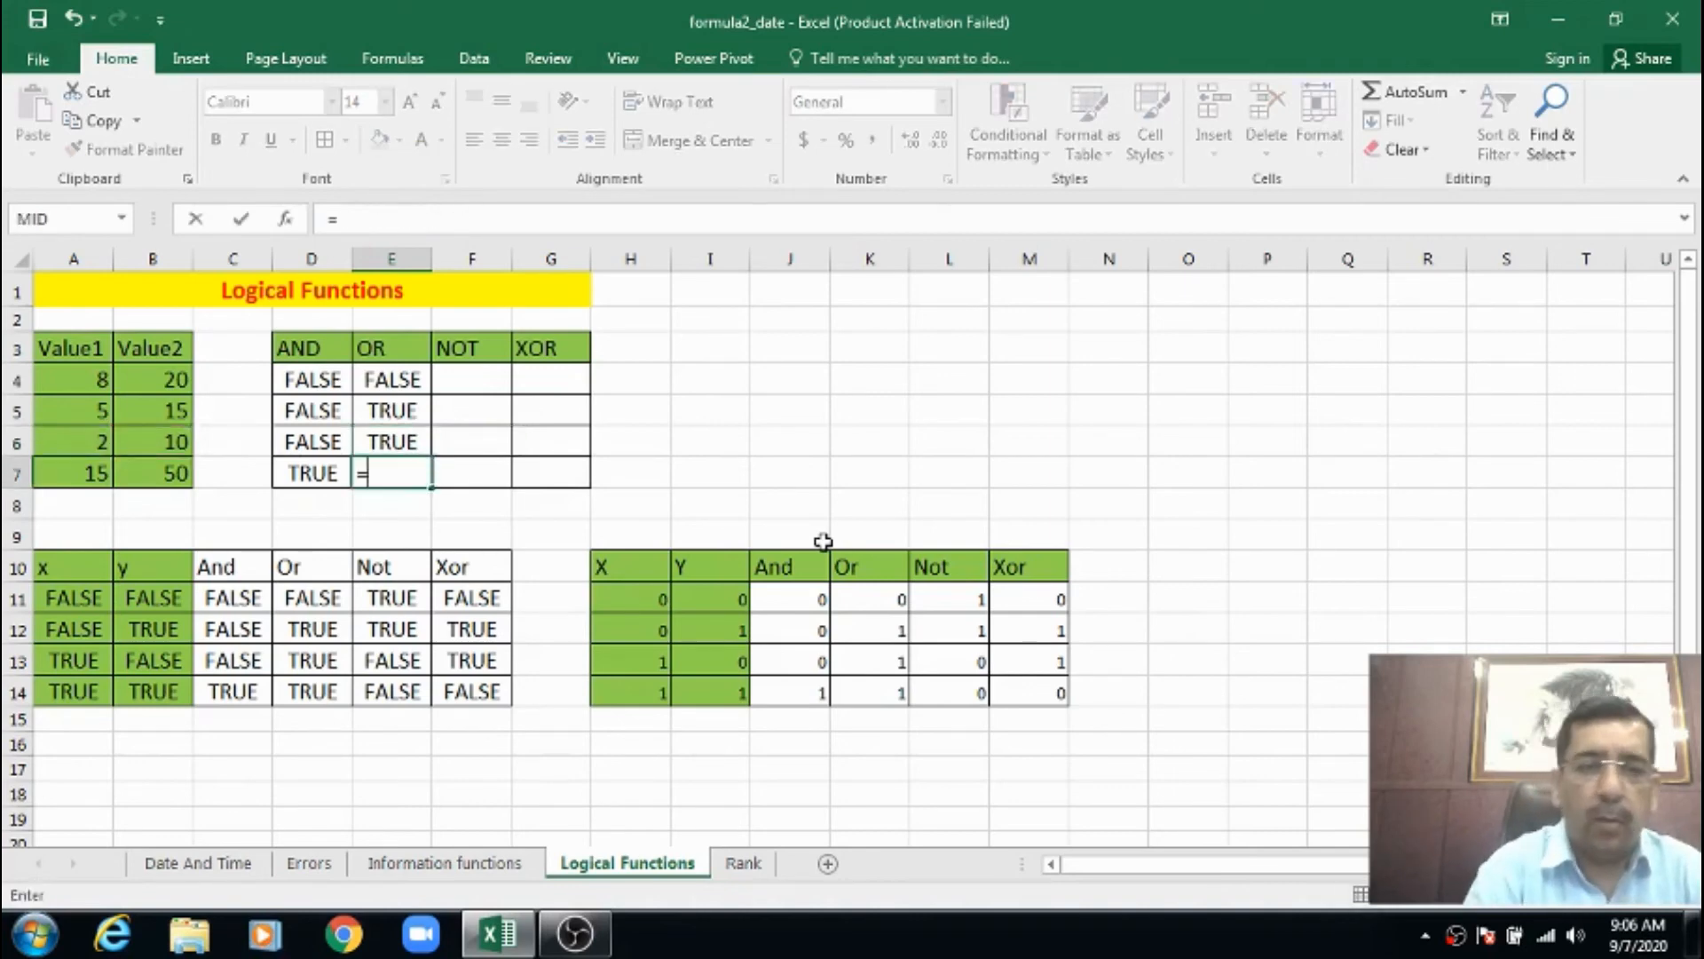
{"action": "type", "text": "or(a7"}
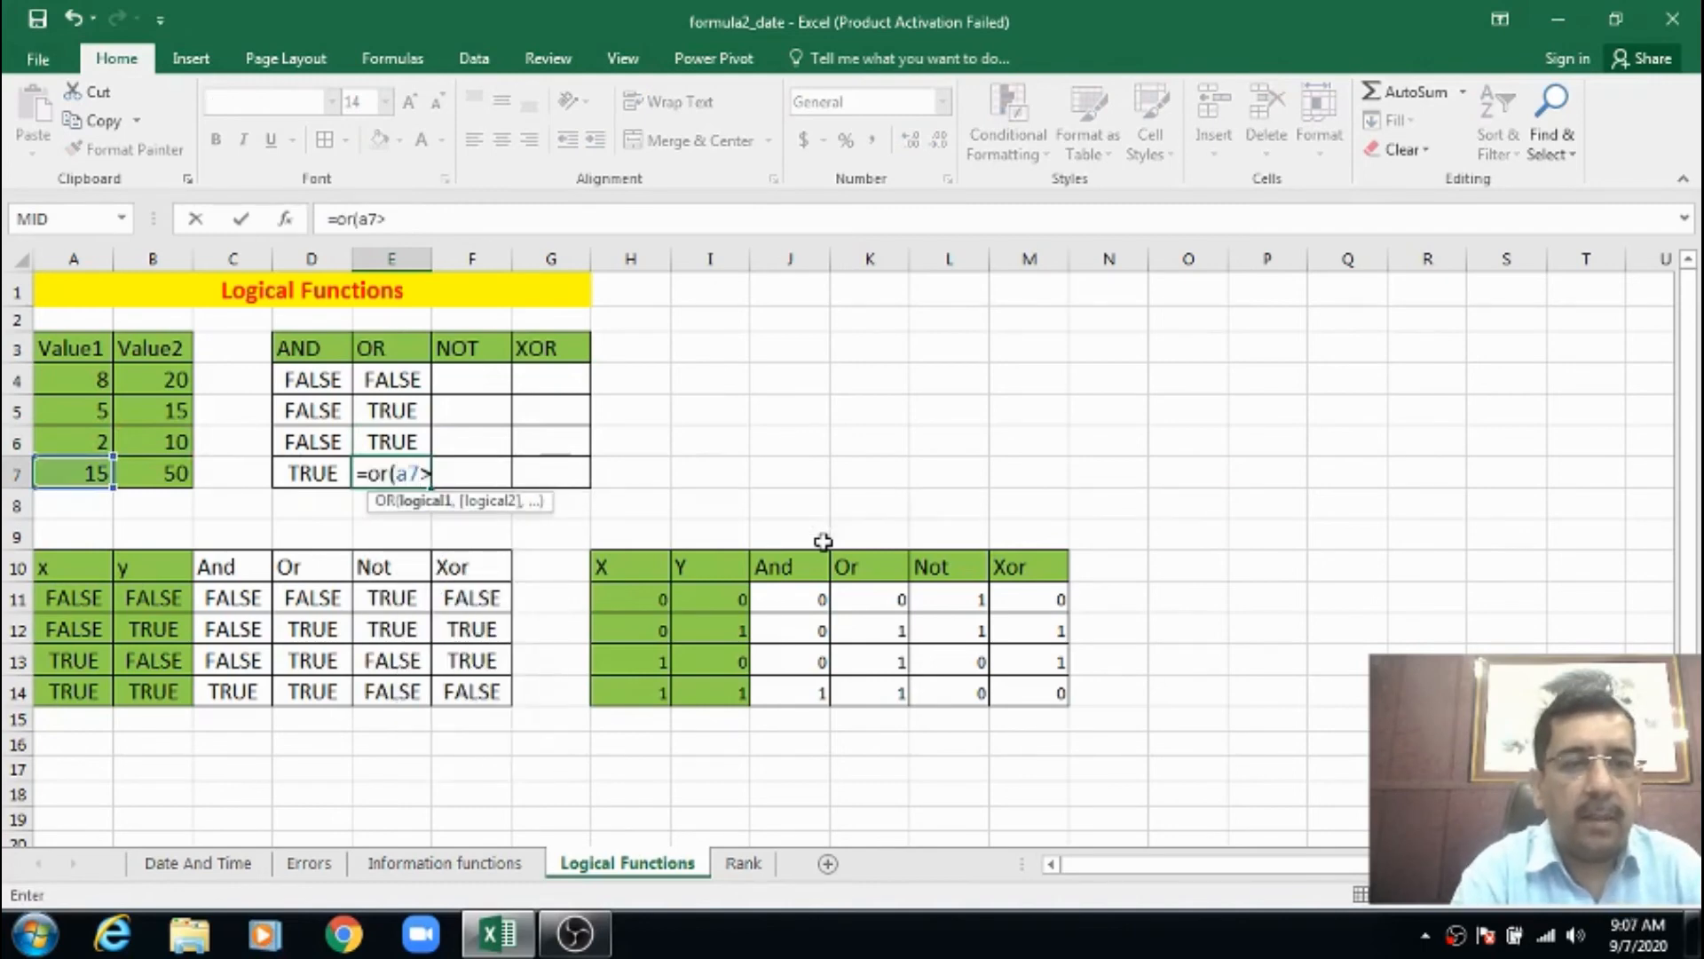
{"action": "type", "text": ">=15,b"}
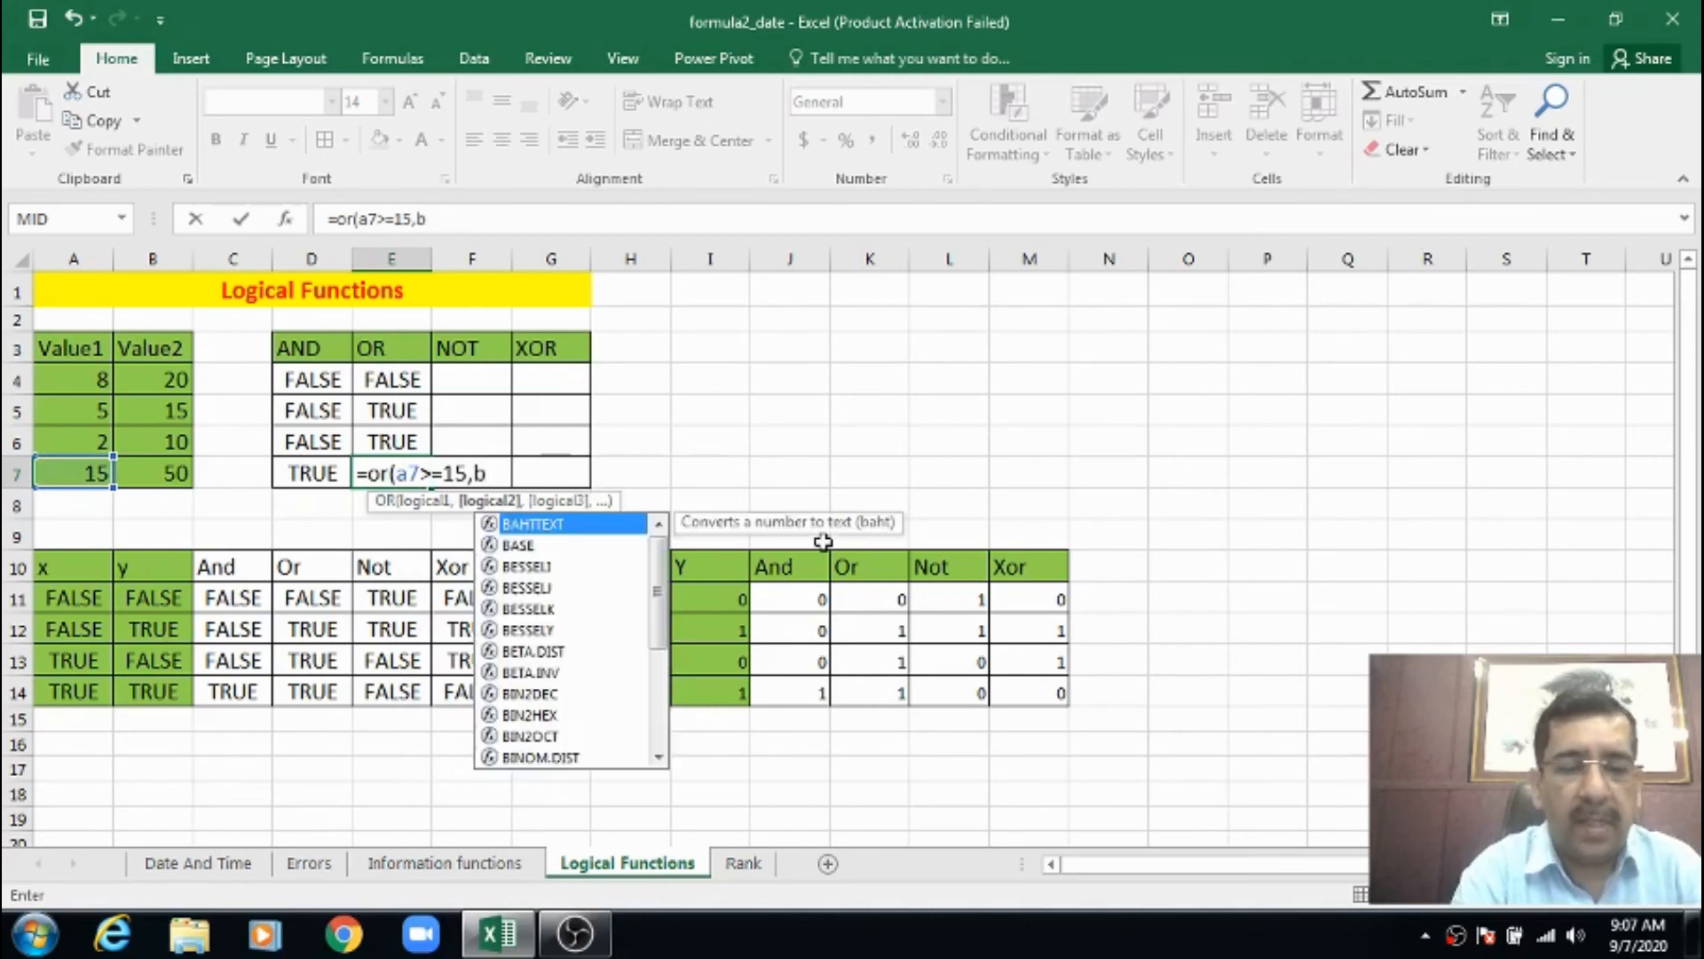
{"action": "type", "text": "7<=50)"}
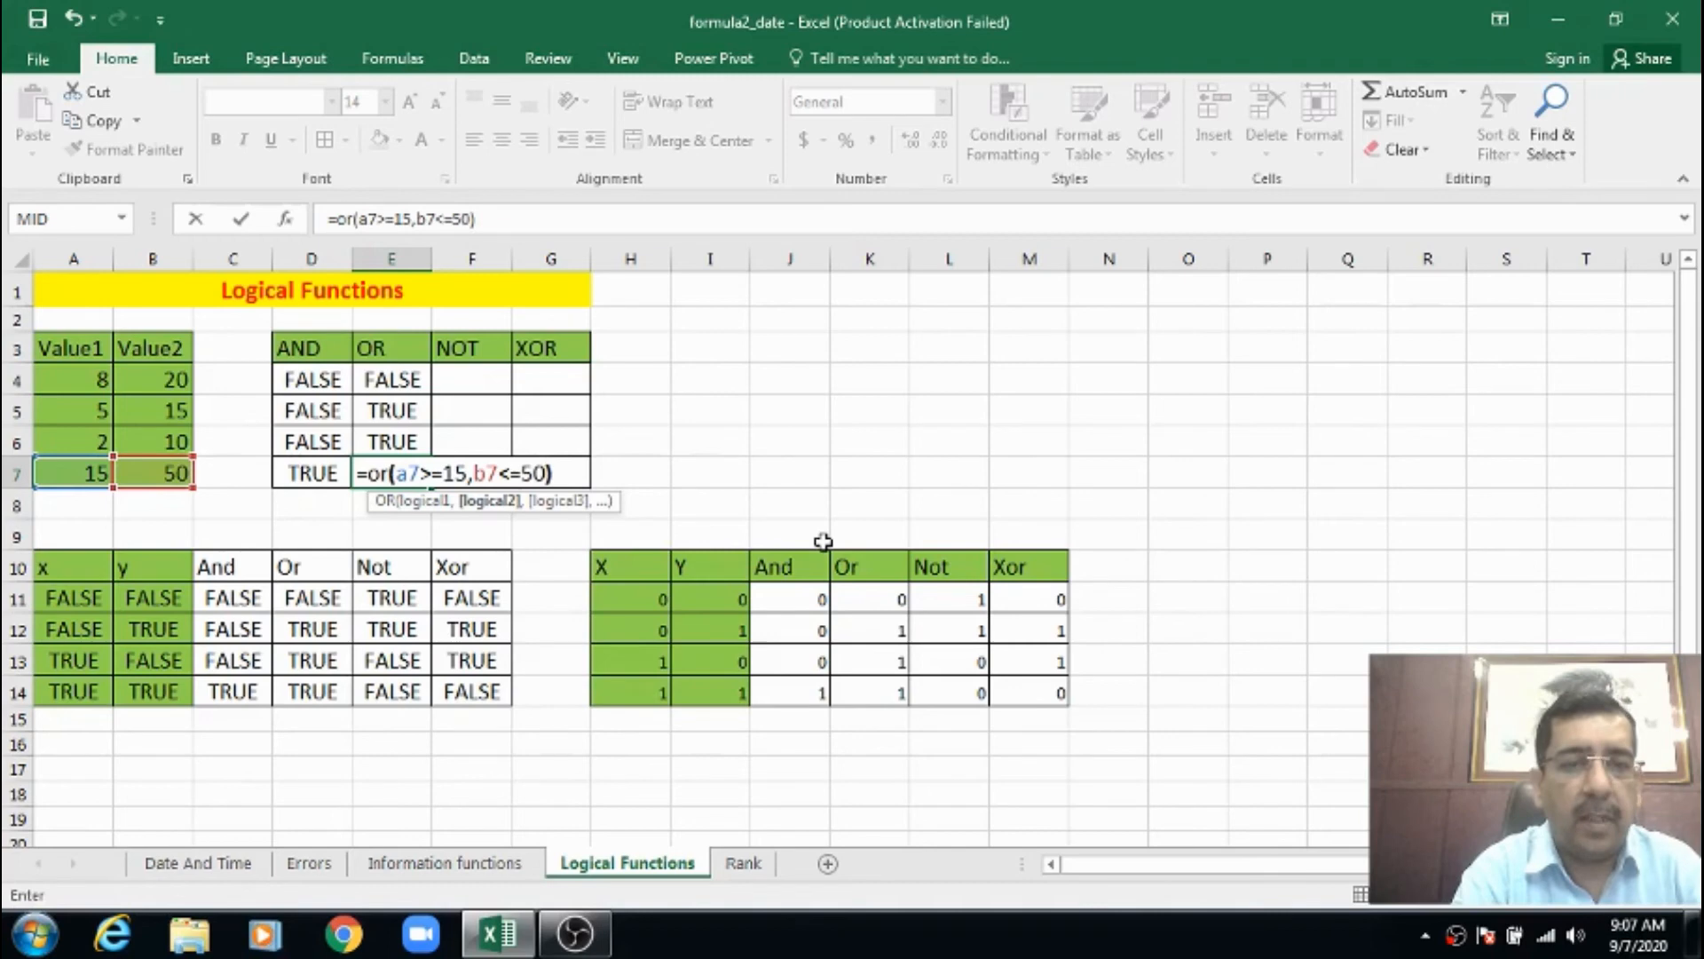
{"action": "key", "text": "Return"}
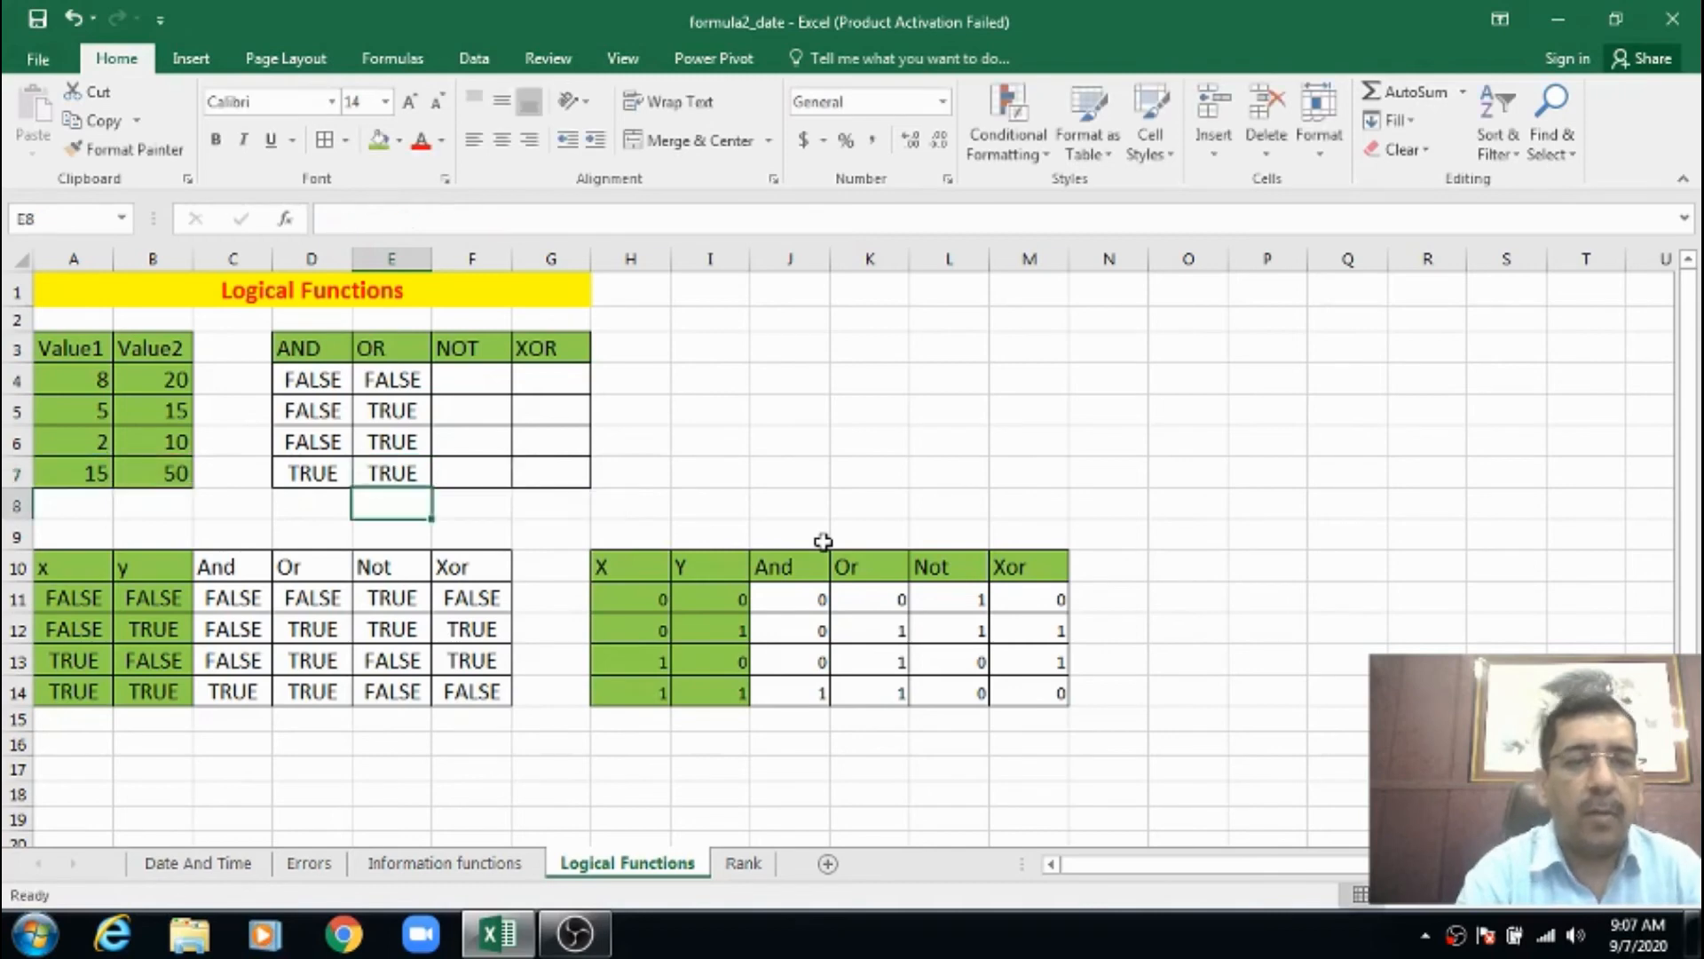
Enter the formula =not(a4=8) in F4 under the NOT heading for the first Value1 entry.
{"action": "key", "text": "Up"}
{"action": "key", "text": "Right"}
{"action": "key", "text": "Right"}
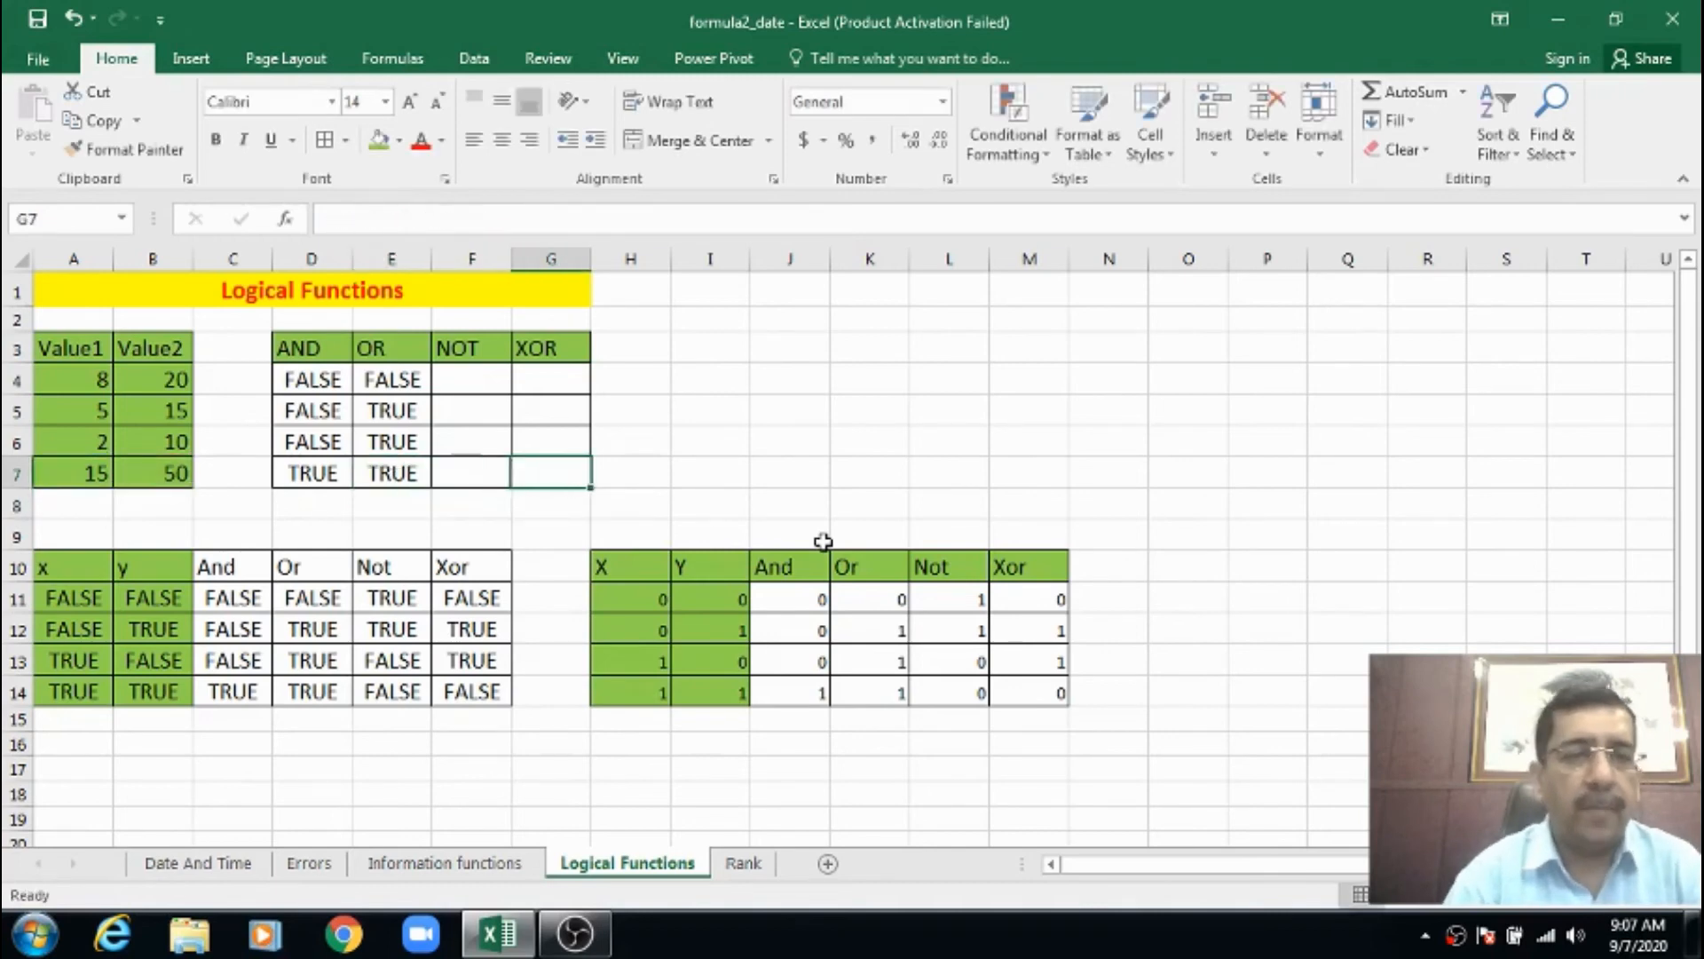
{"action": "key", "text": "Up"}
{"action": "key", "text": "Up"}
{"action": "key", "text": "Up"}
{"action": "key", "text": "Left"}
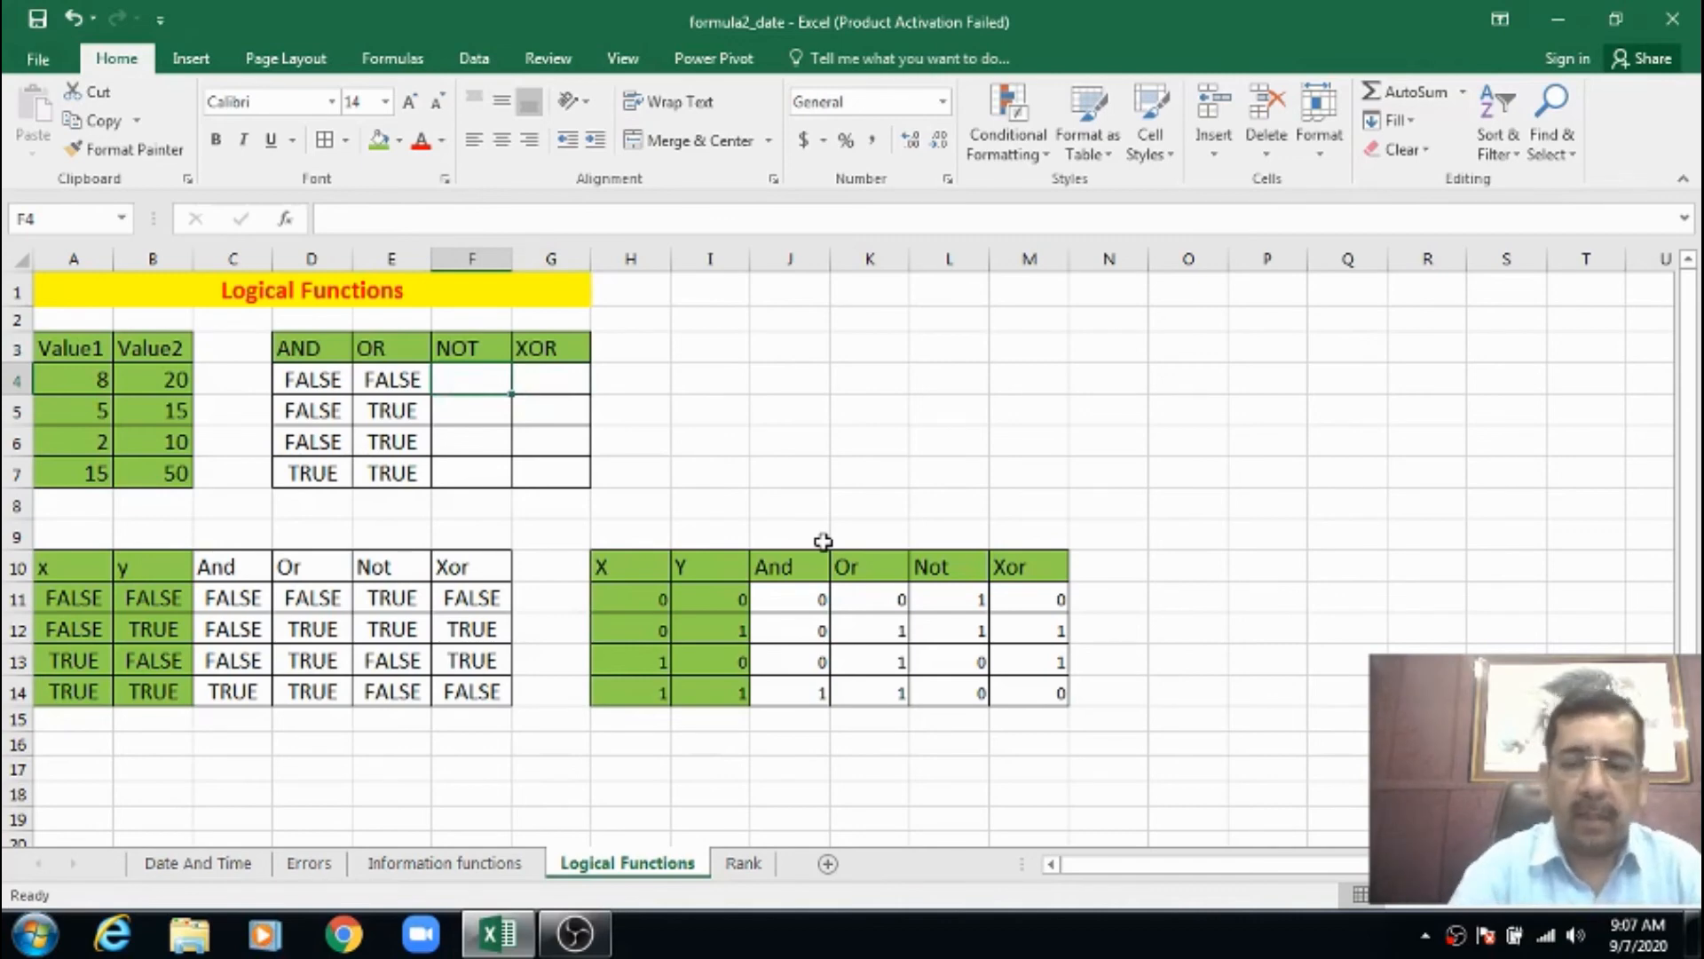
{"action": "type", "text": "="}
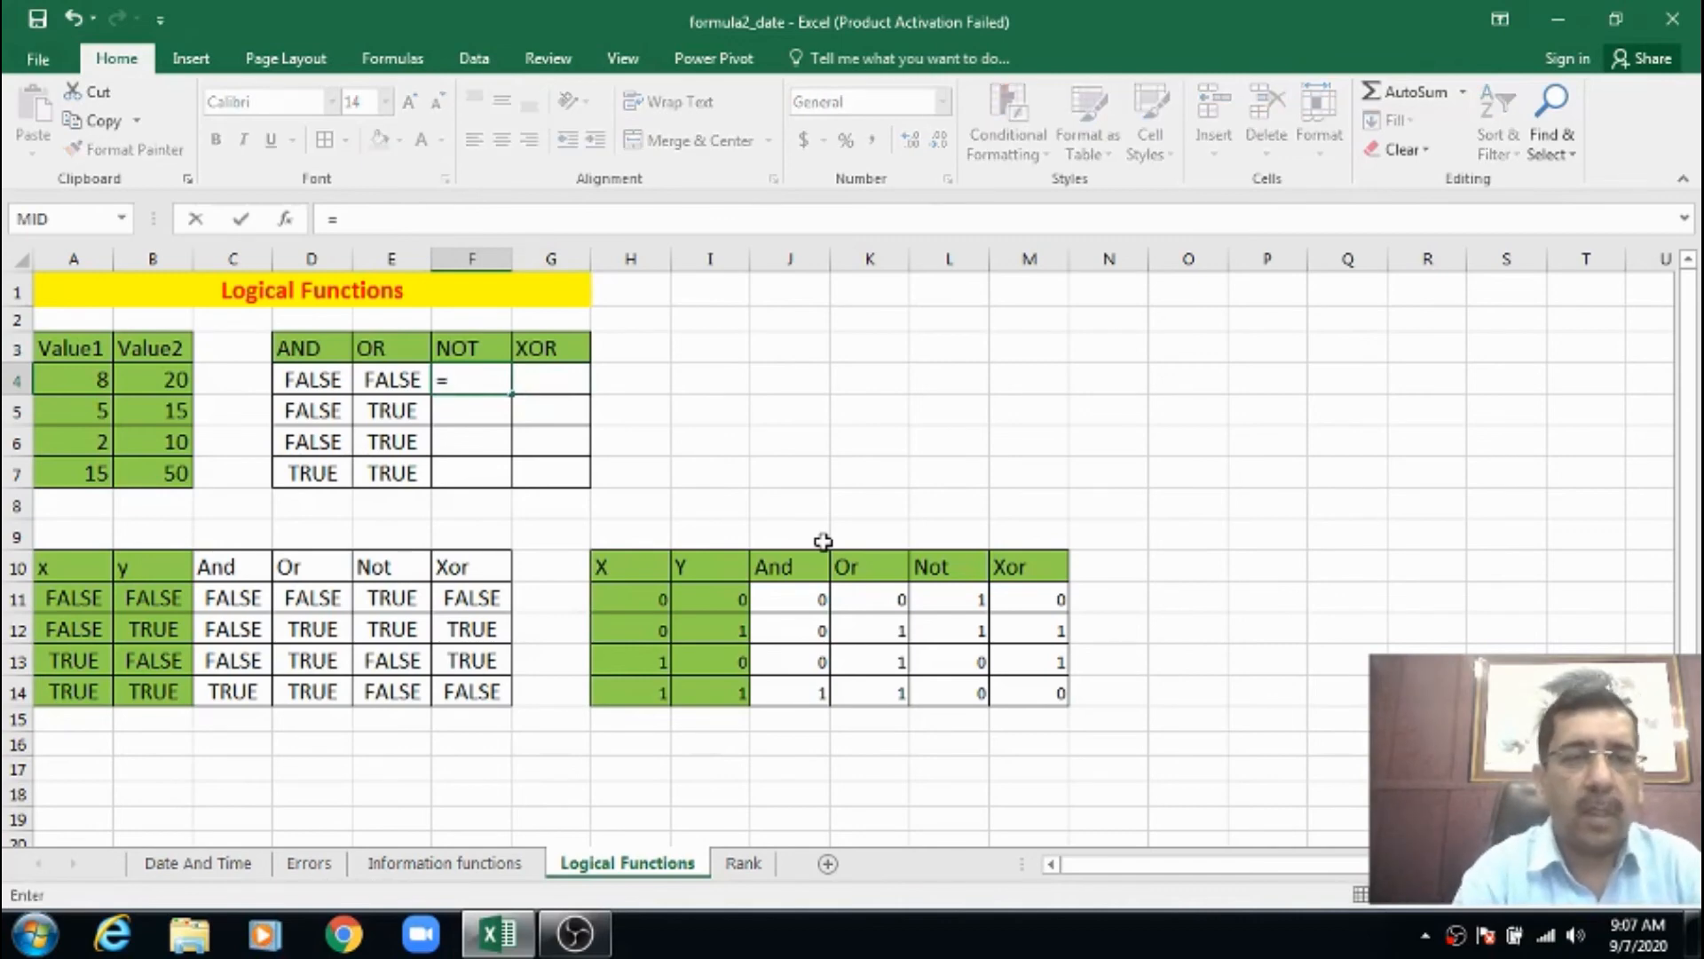
{"action": "type", "text": "not("}
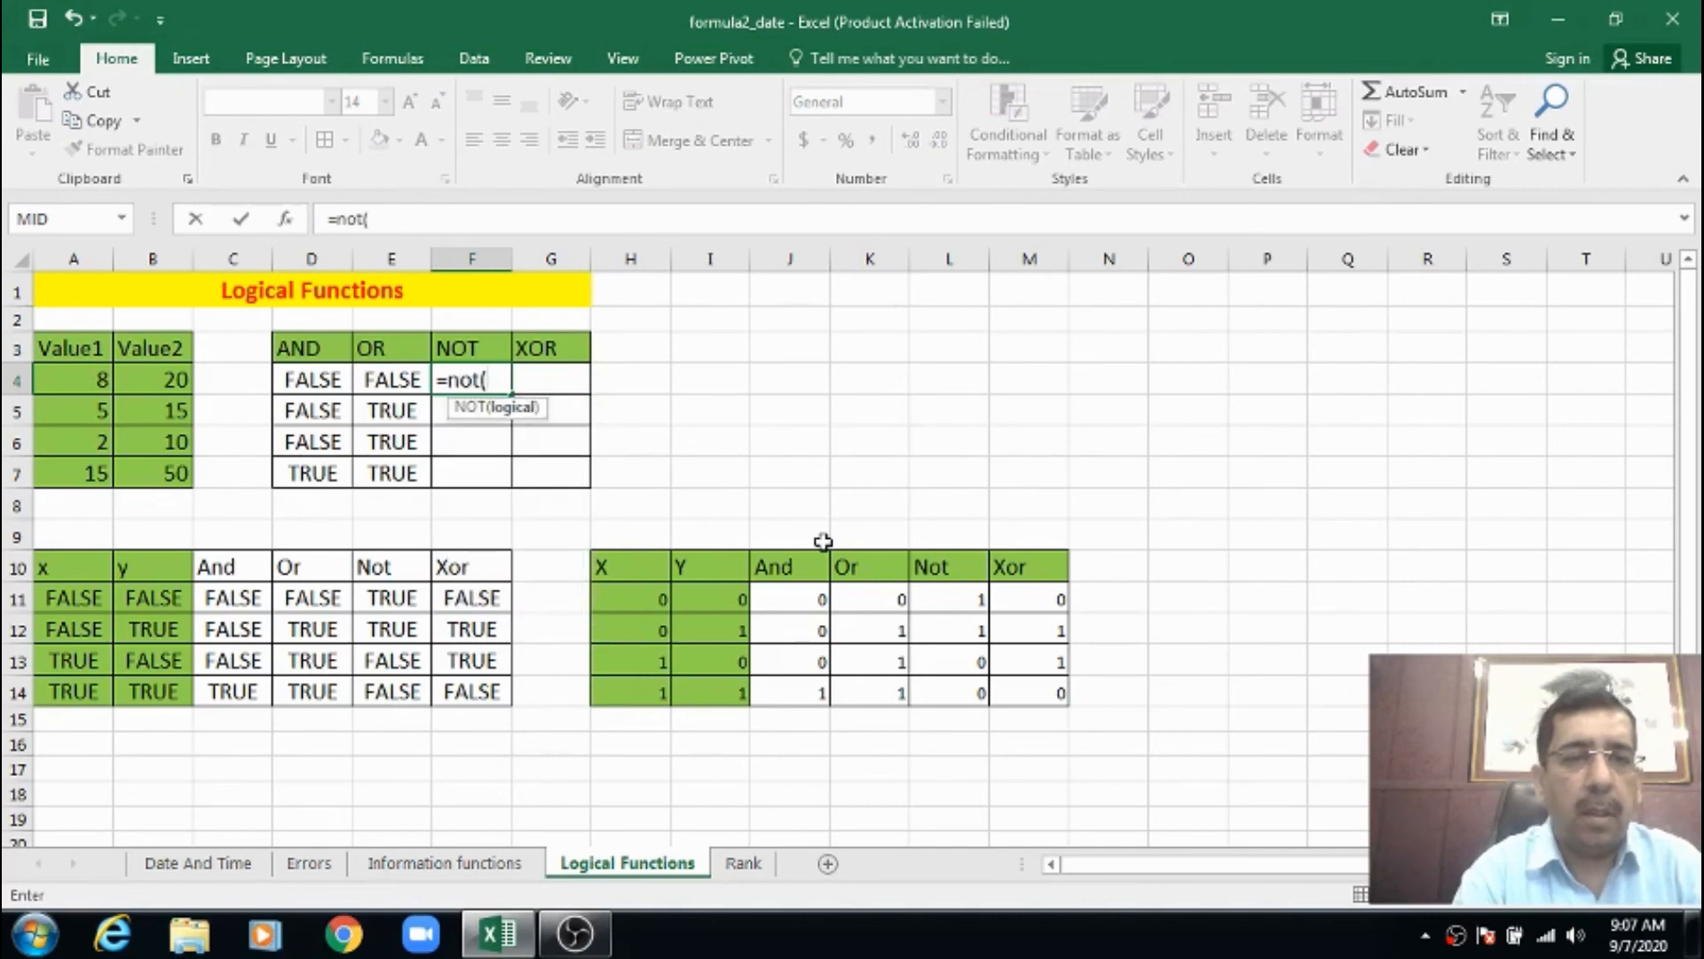
{"action": "type", "text": "a"}
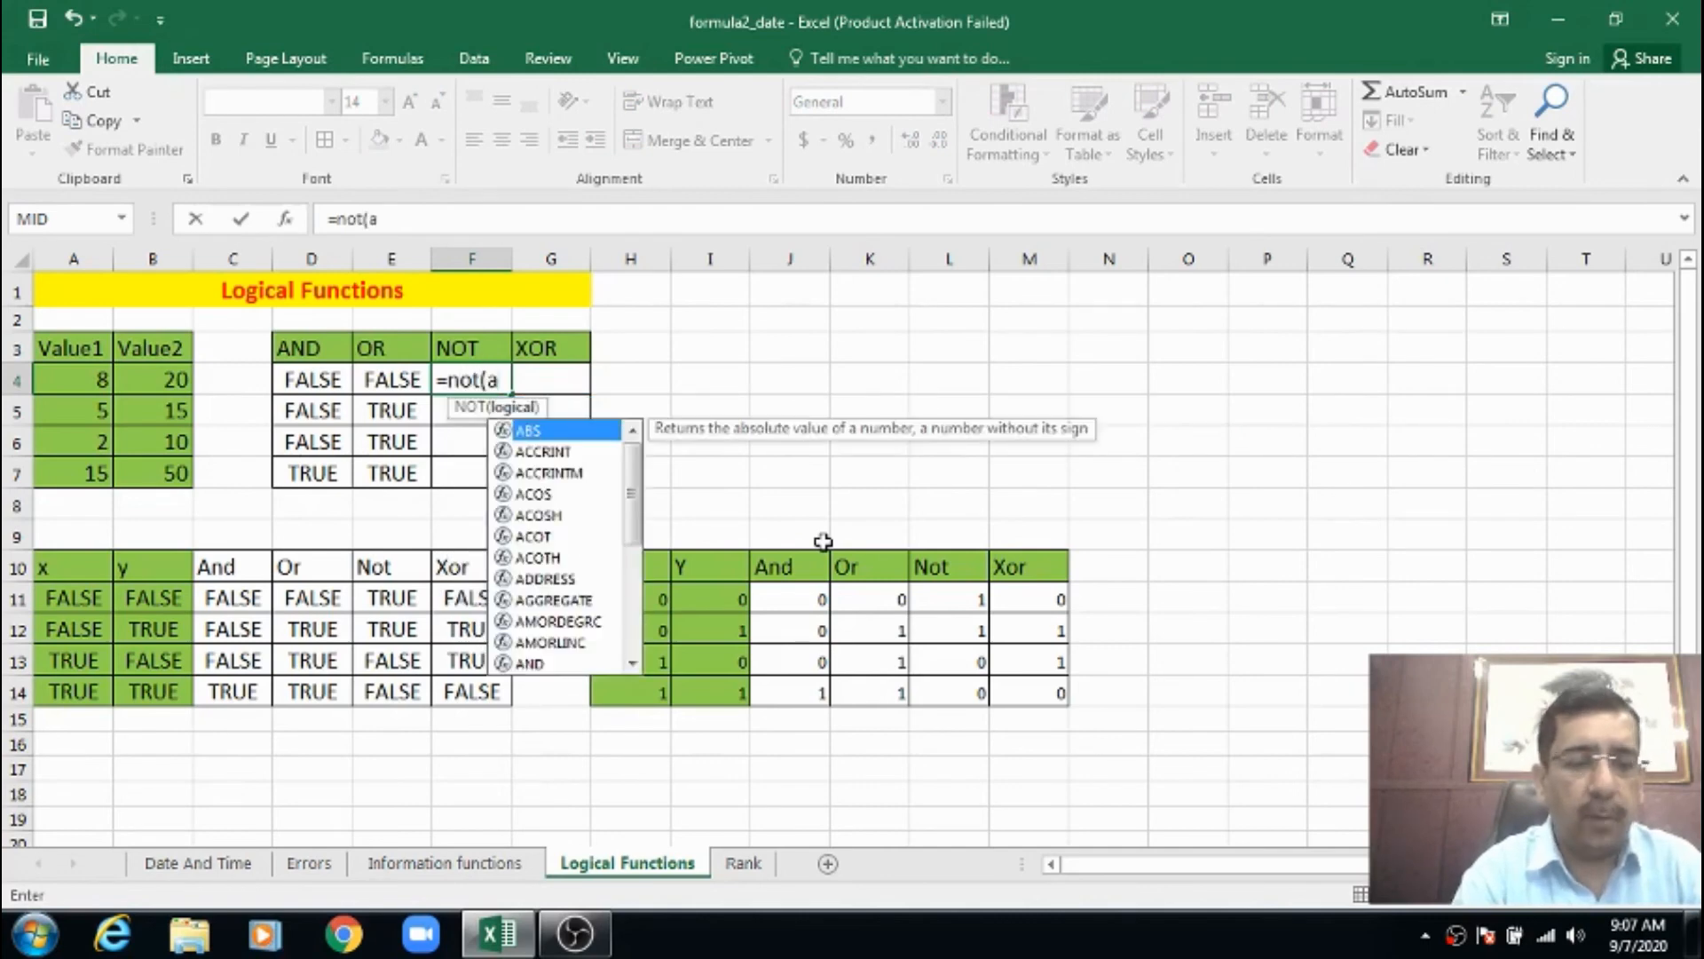
{"action": "type", "text": "4="}
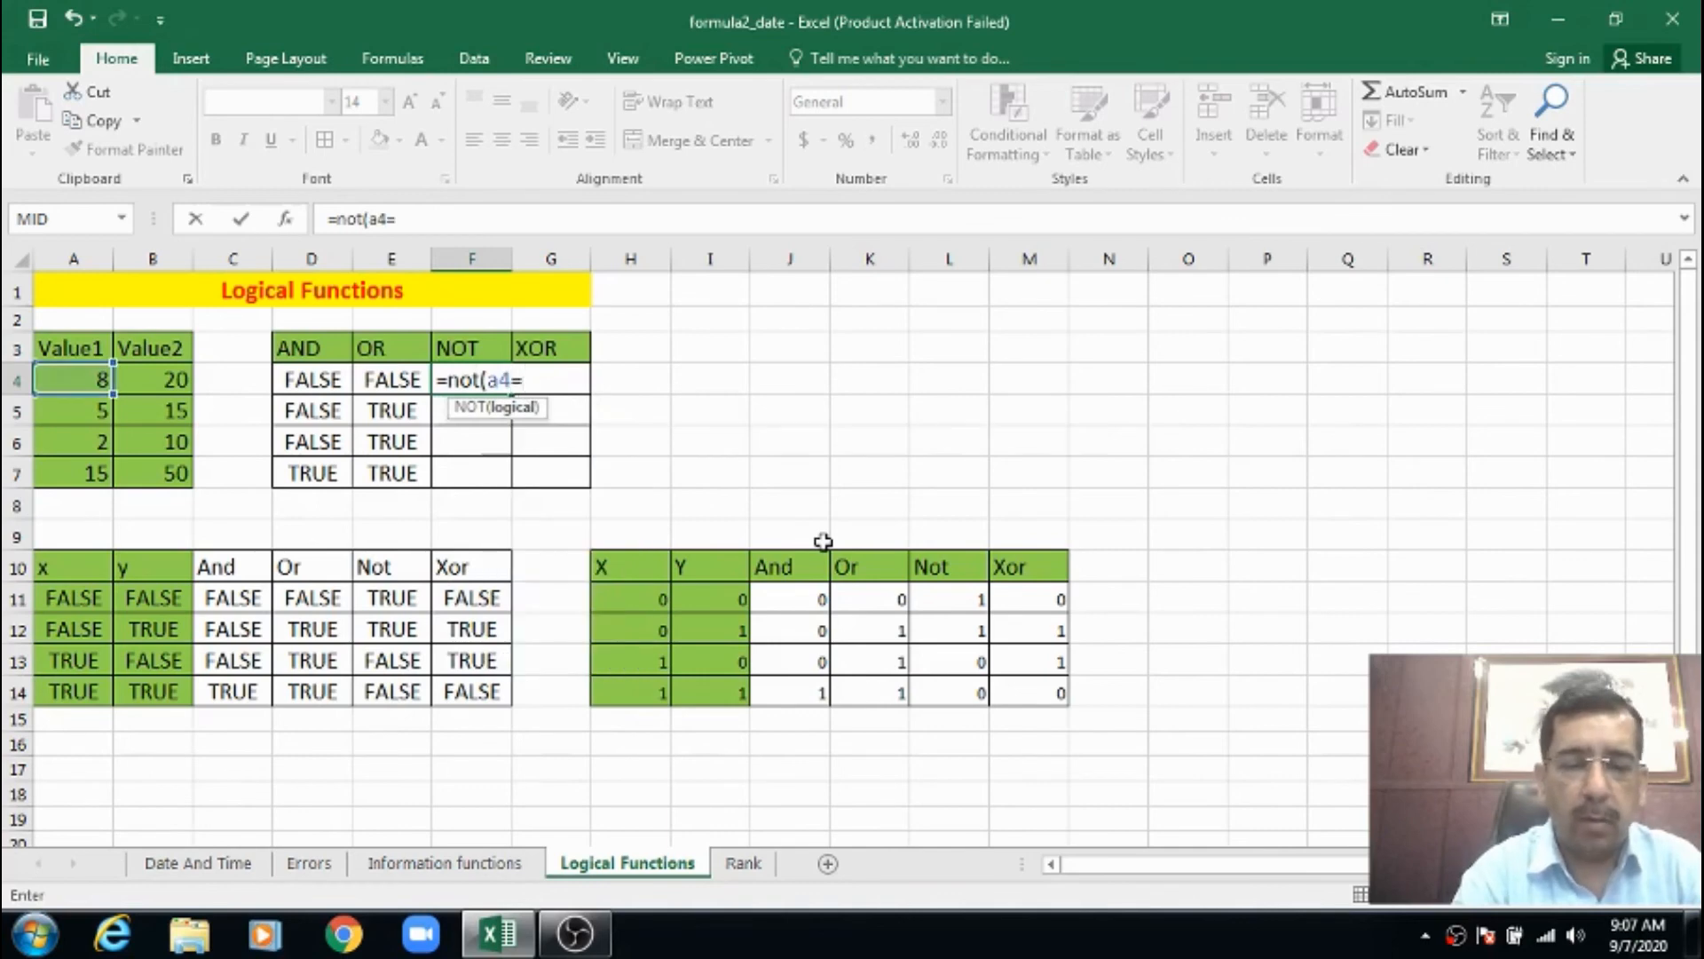
{"action": "type", "text": "8)"}
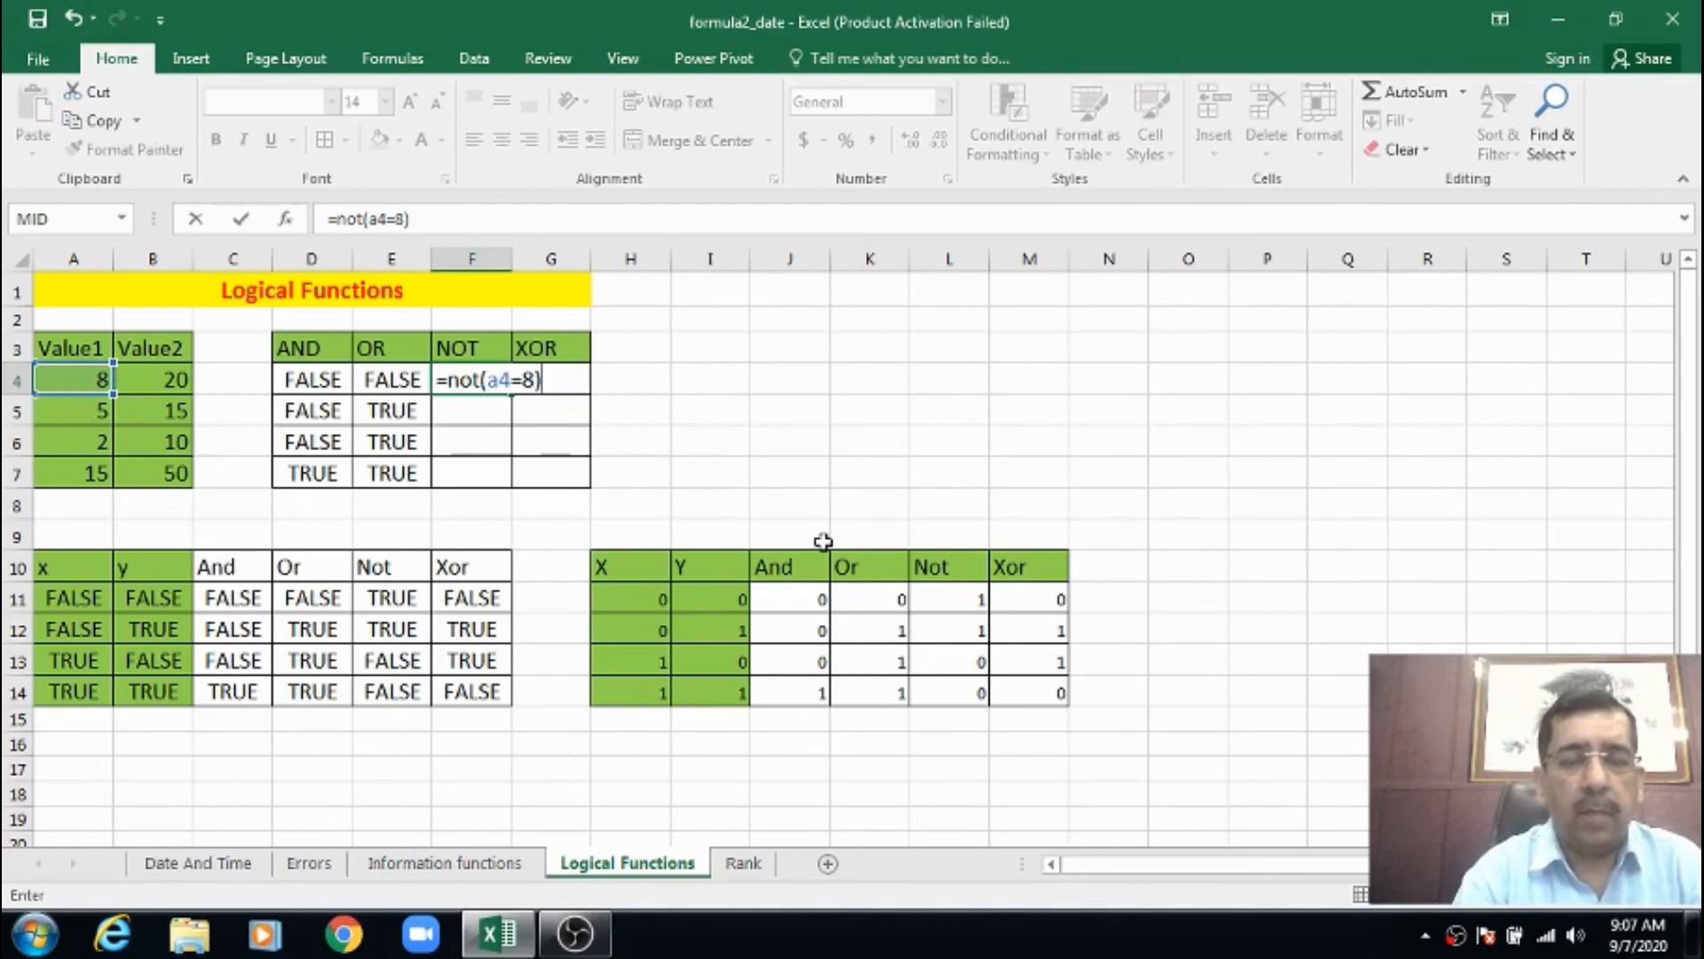
{"action": "key", "text": "Return"}
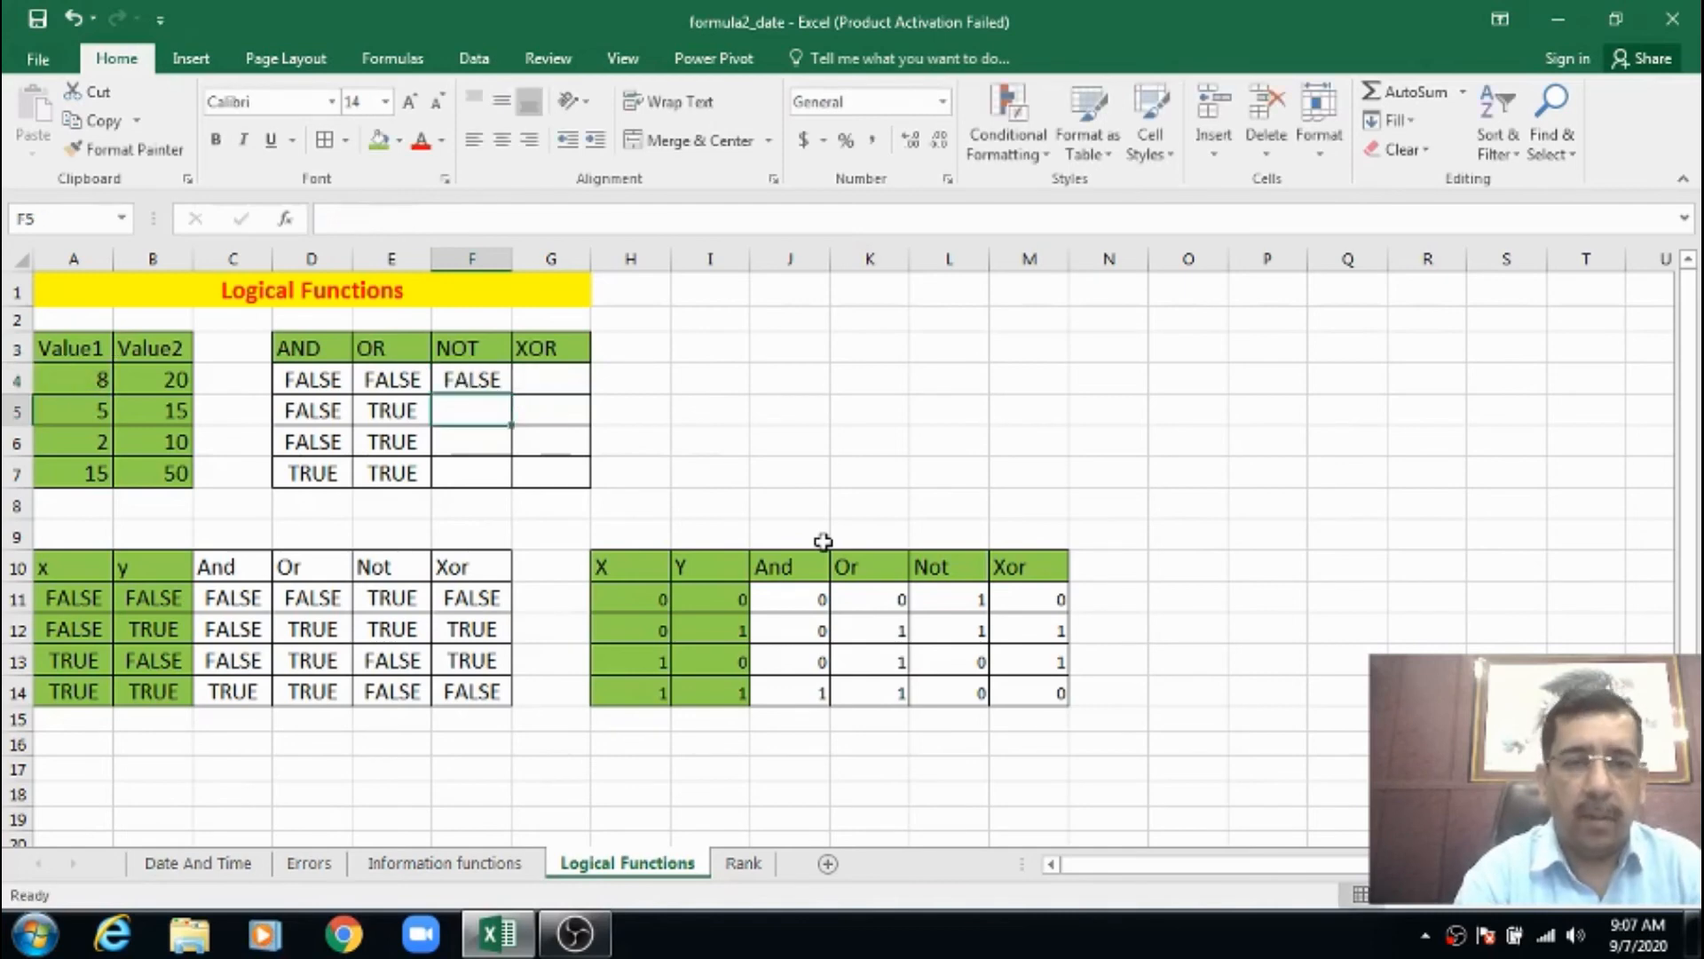
Fill the NOT formula from F4 down through F7.
{"action": "key", "text": "Up"}
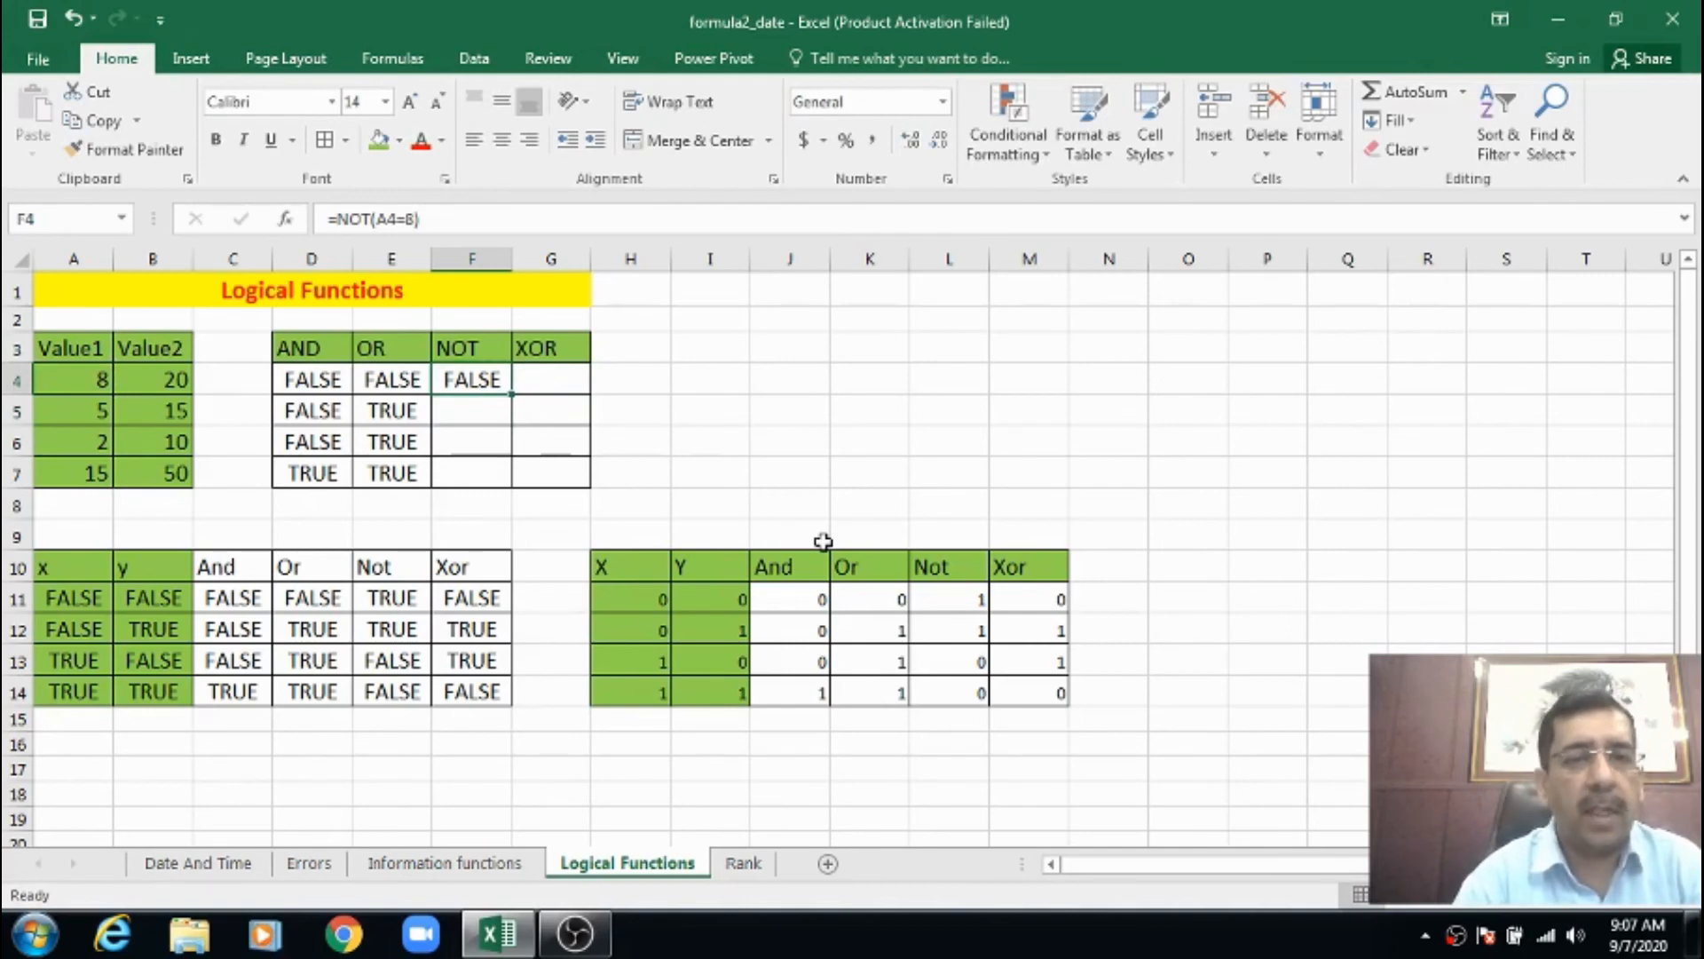
{"action": "key", "text": "shift+Down"}
{"action": "key", "text": "shift+Down"}
{"action": "key", "text": "shift+Down"}
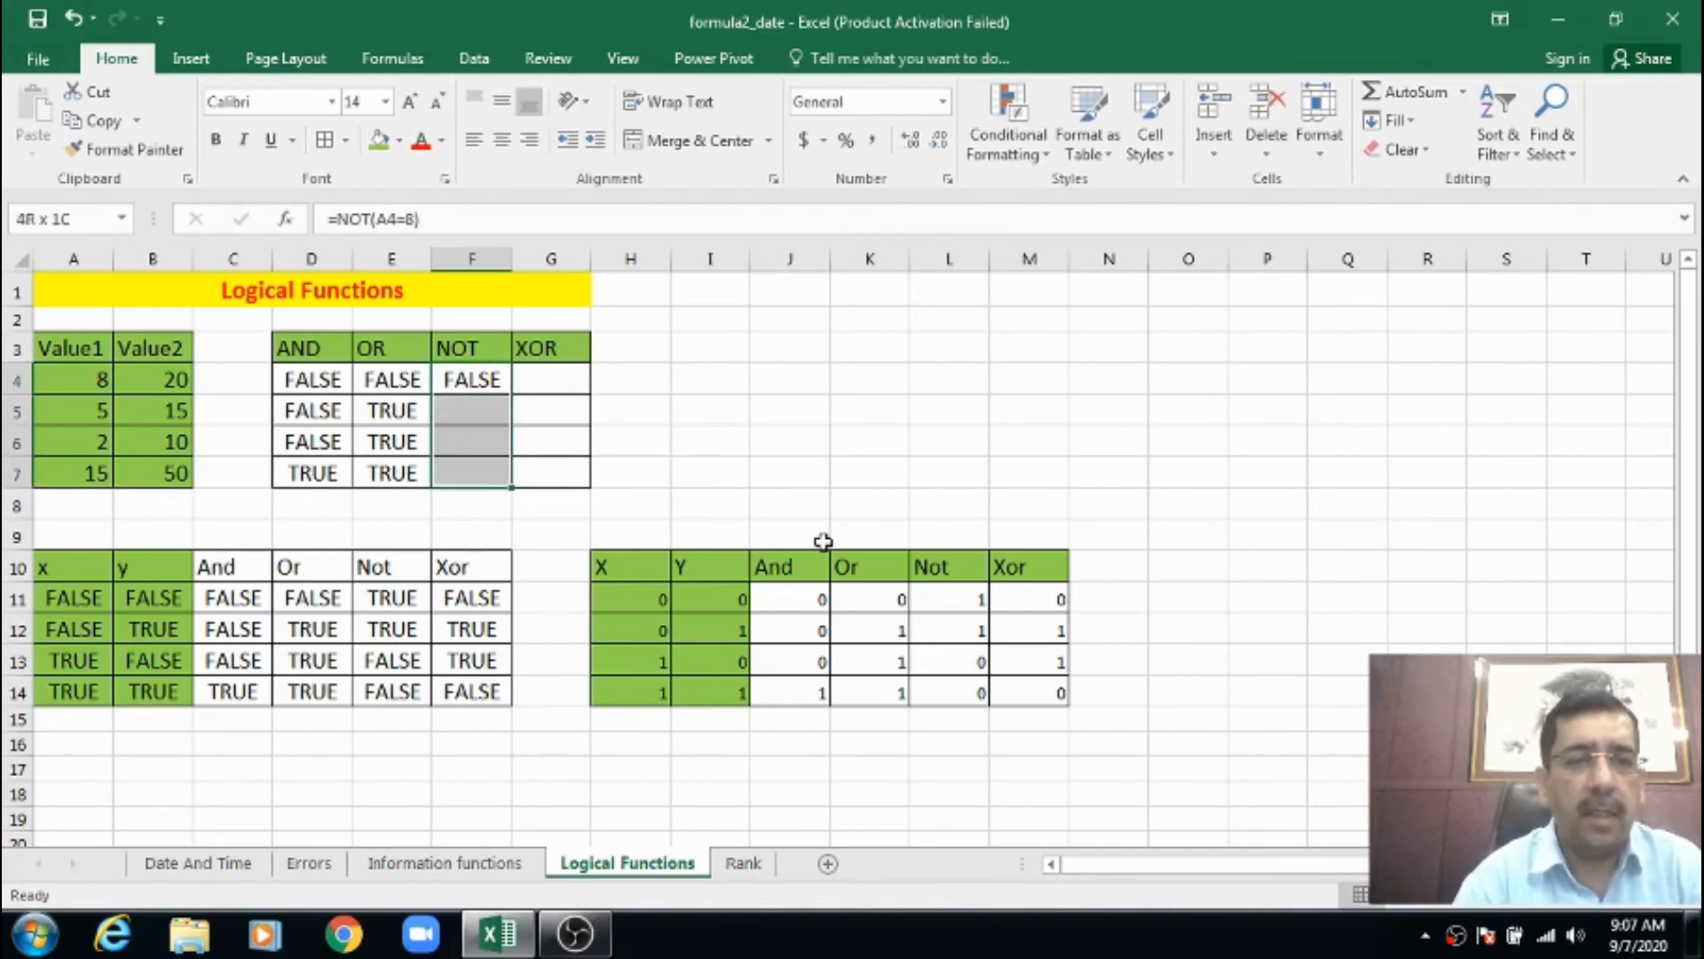
{"action": "key", "text": "ctrl+d"}
Review the NOT formulas in F4:F7 against the Value1 entries they test.
{"action": "key", "text": "Down"}
{"action": "key", "text": "Down"}
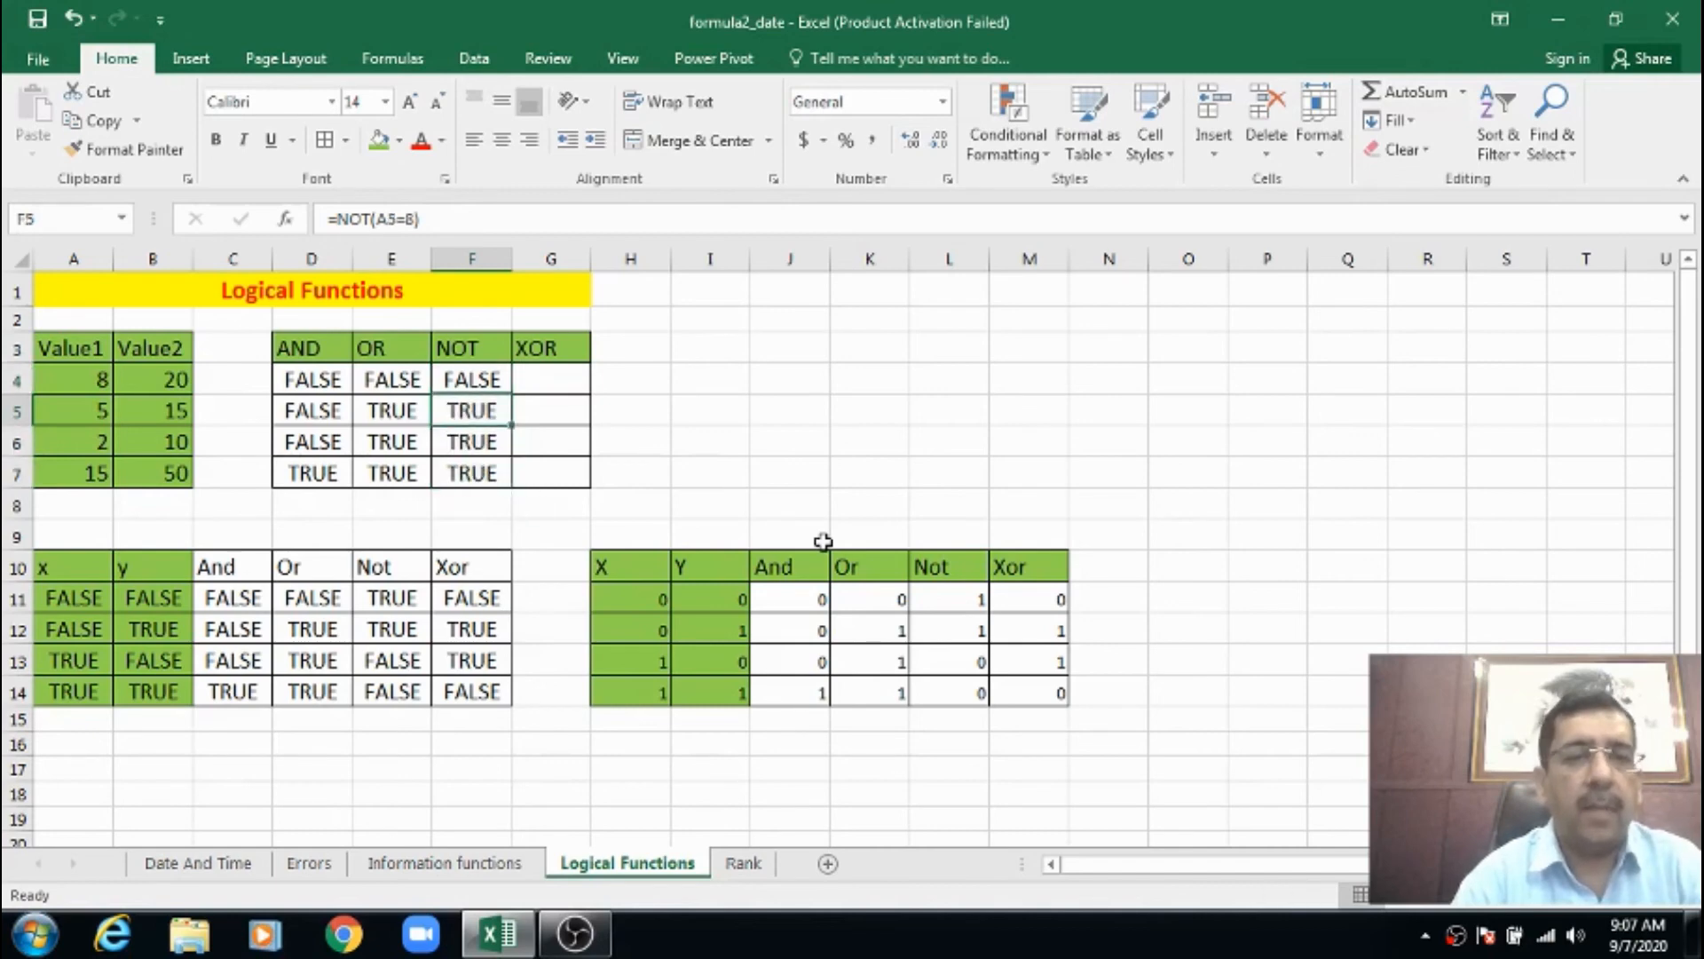
{"action": "key", "text": "Up"}
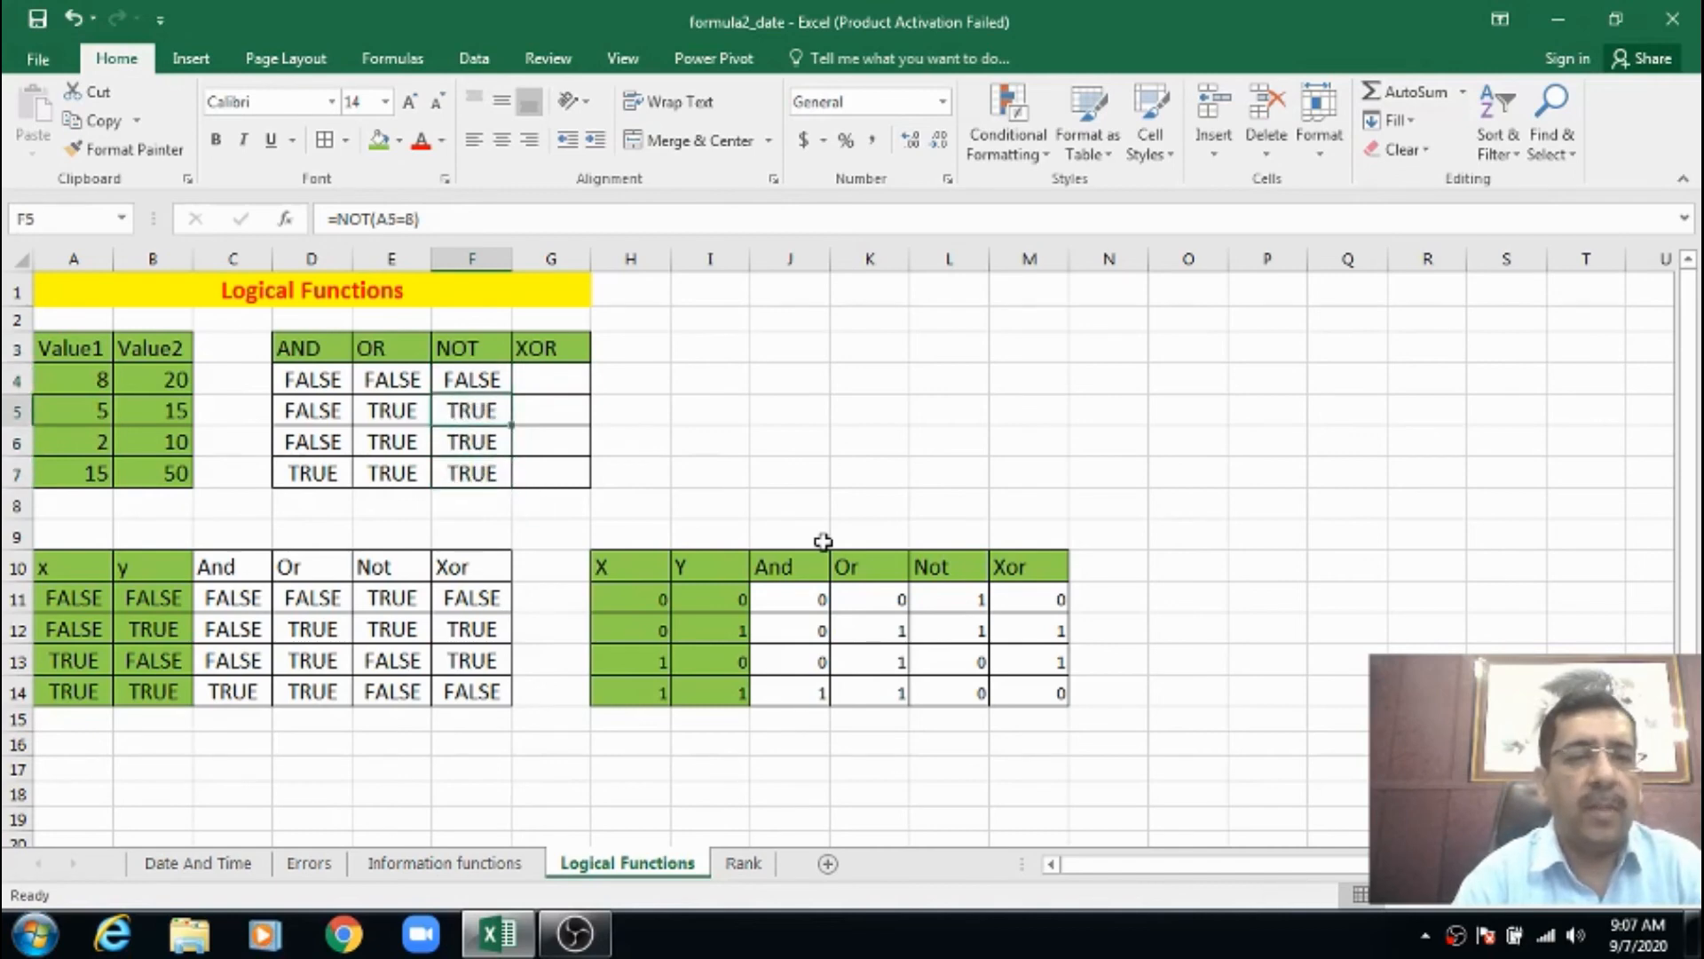
{"action": "key", "text": "Up"}
{"action": "key", "text": "Up"}
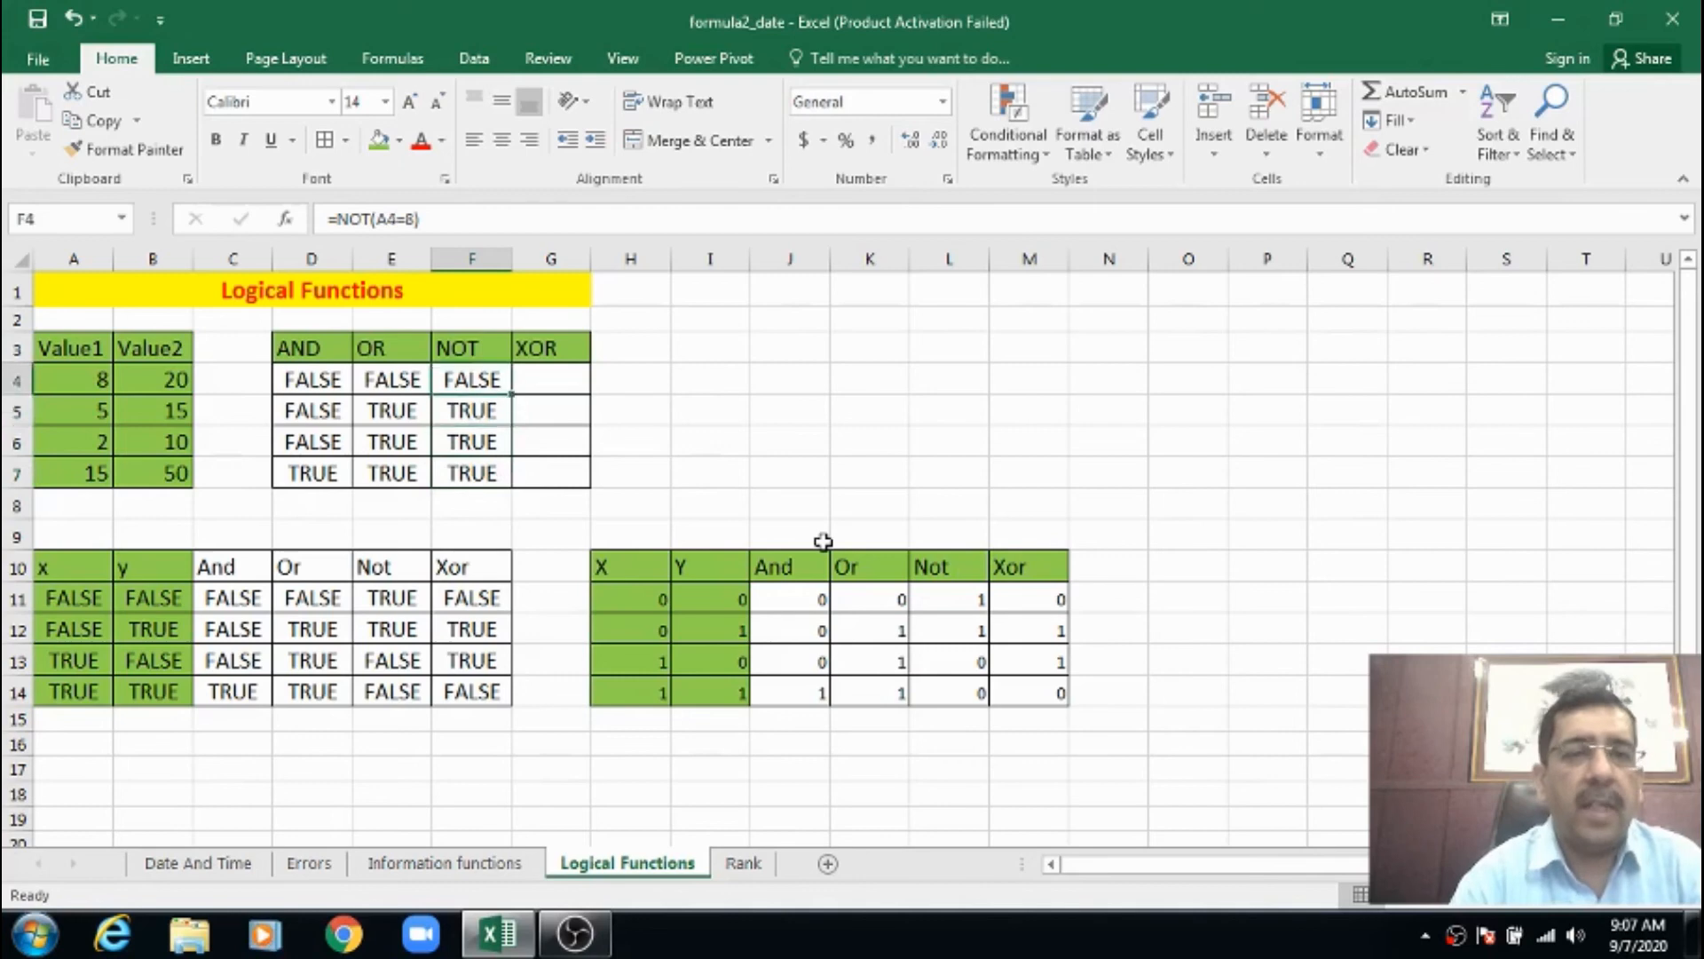
{"action": "key", "text": "Down"}
{"action": "key", "text": "Down"}
{"action": "key", "text": "Down"}
{"action": "key", "text": "Down"}
{"action": "key", "text": "Up"}
{"action": "key", "text": "Up"}
{"action": "key", "text": "Up"}
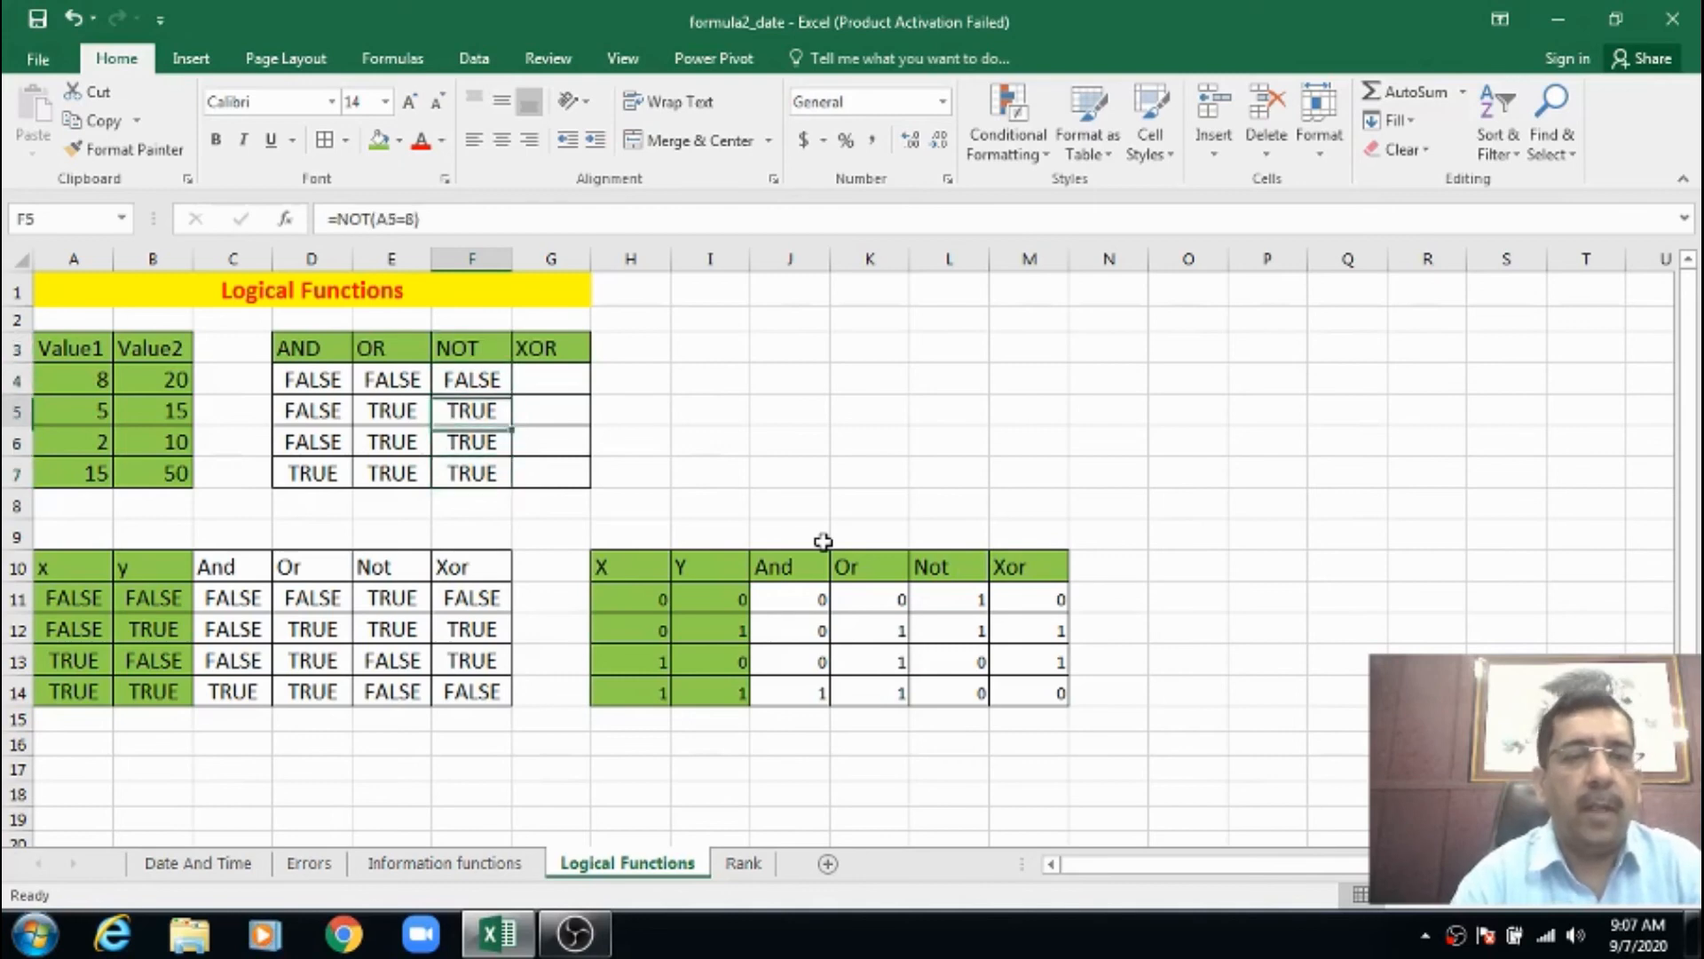
{"action": "key", "text": "Right"}
{"action": "key", "text": "Left"}
{"action": "key", "text": "Left"}
{"action": "key", "text": "Left"}
{"action": "key", "text": "Left"}
{"action": "key", "text": "Left"}
{"action": "key", "text": "Left"}
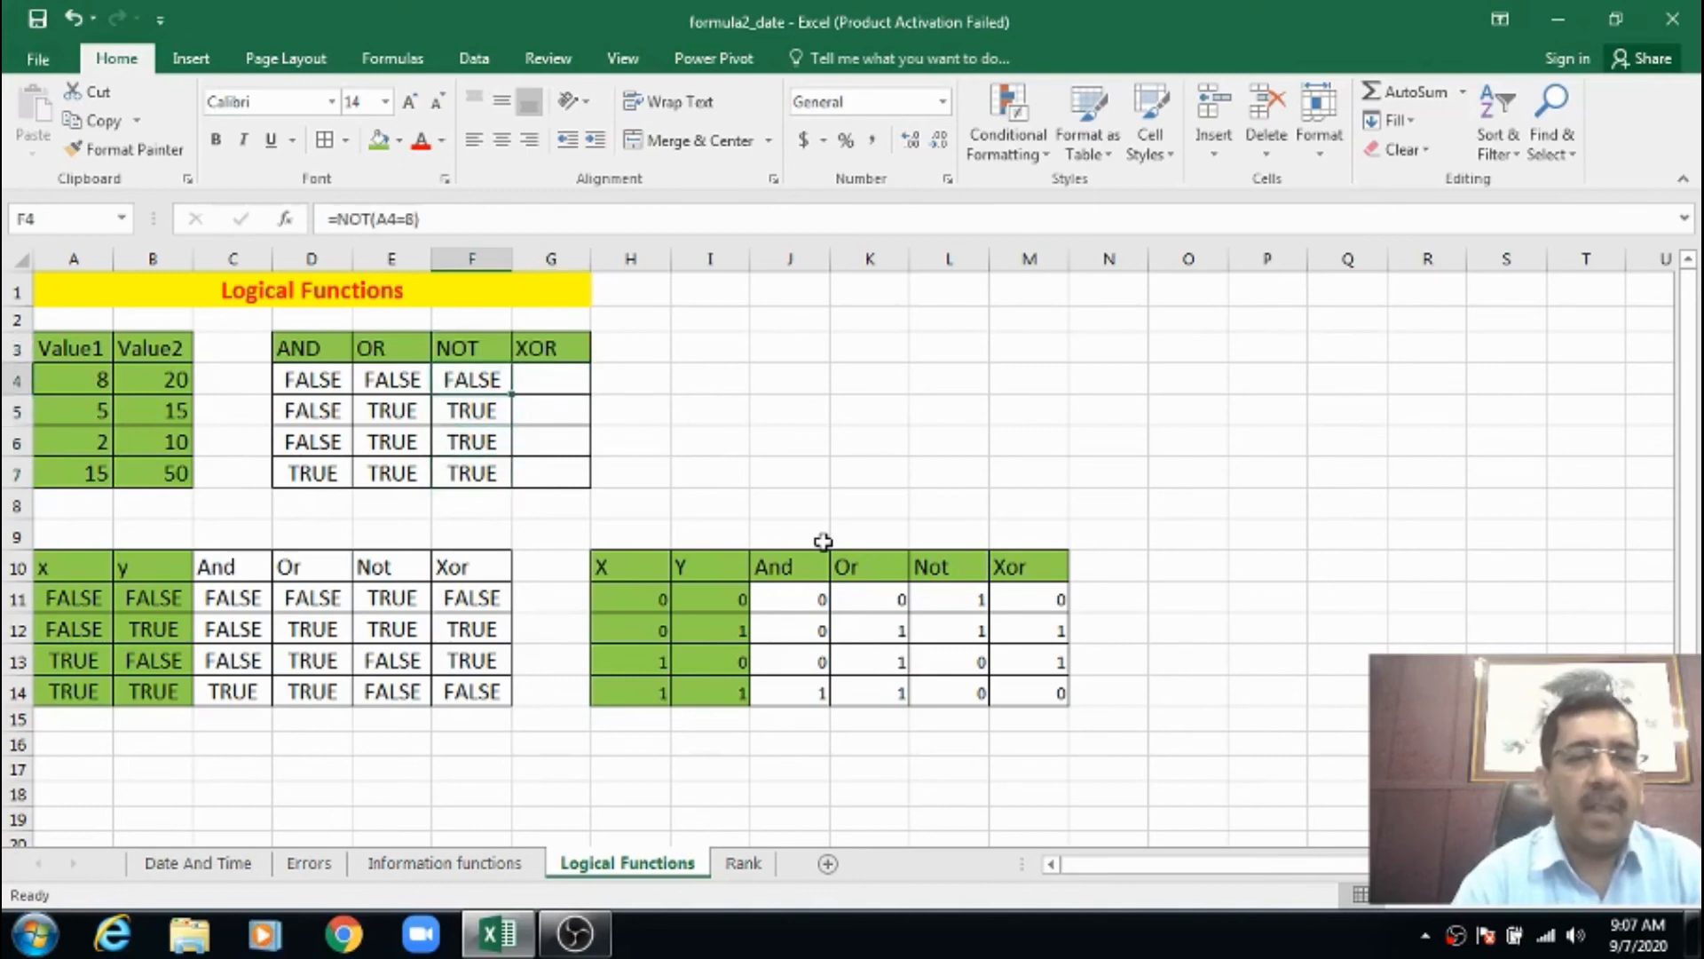
Step through the NOT column row by row to compare each formula's reference with its Value1 entry.
{"action": "key", "text": "Right"}
{"action": "key", "text": "Right"}
{"action": "key", "text": "Right"}
{"action": "key", "text": "Right"}
{"action": "key", "text": "Right"}
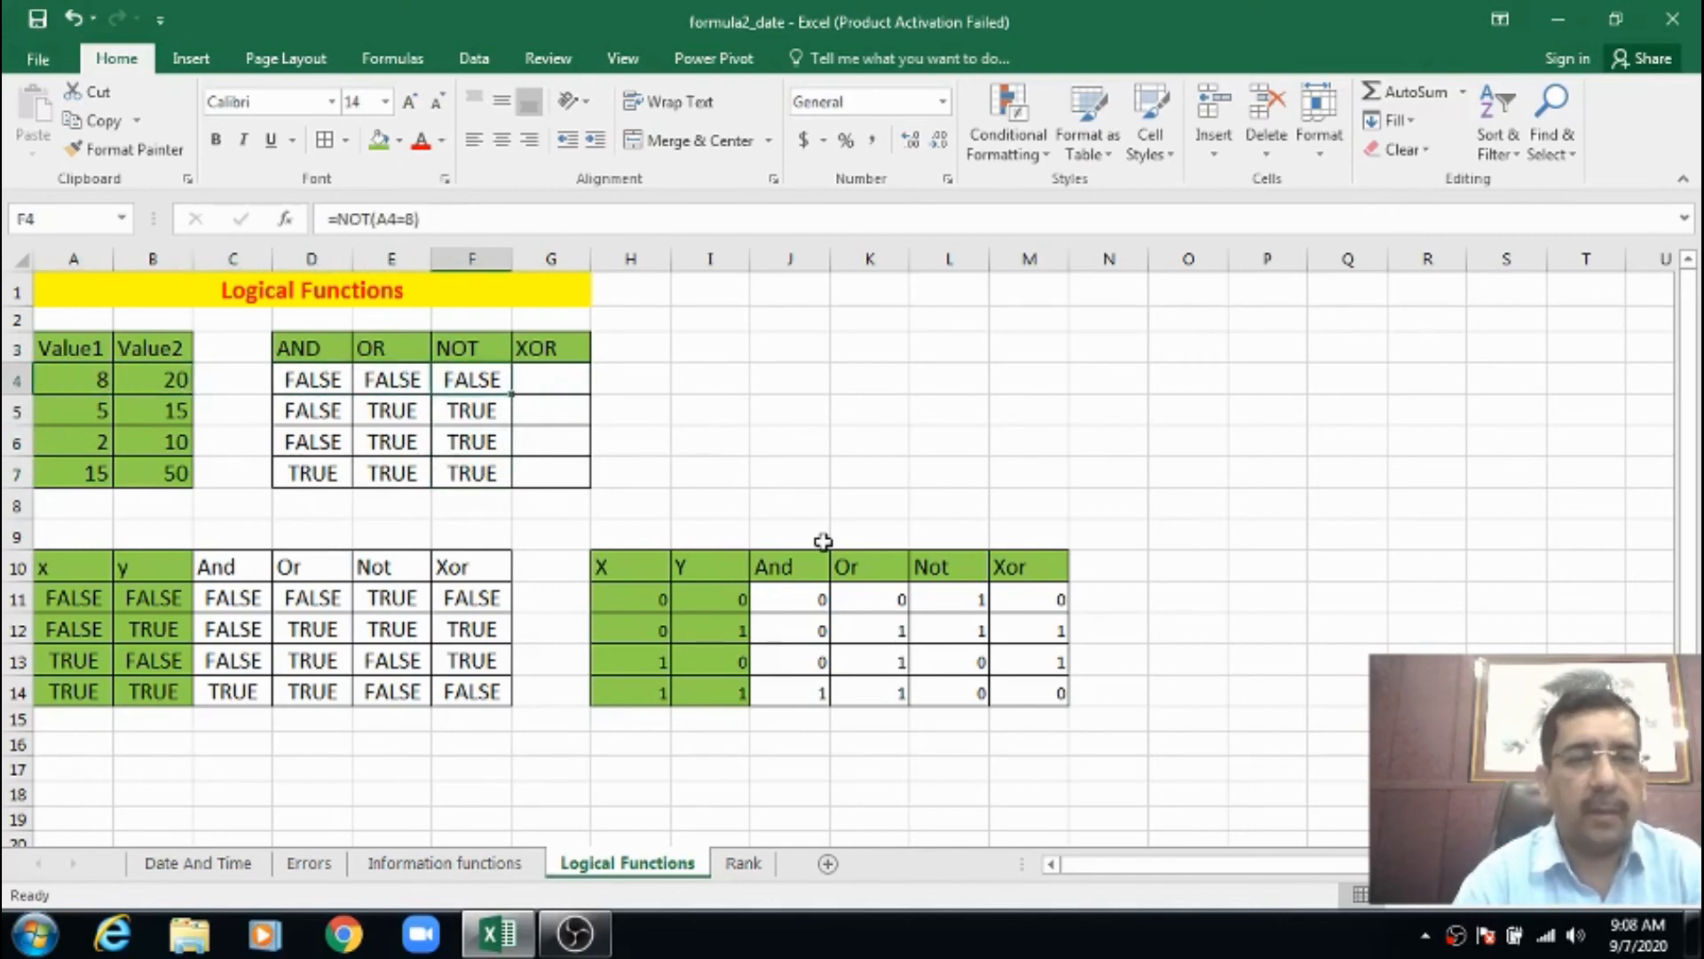
{"action": "key", "text": "Down"}
{"action": "key", "text": "Down"}
{"action": "key", "text": "Up"}
{"action": "key", "text": "Up"}
{"action": "key", "text": "Down"}
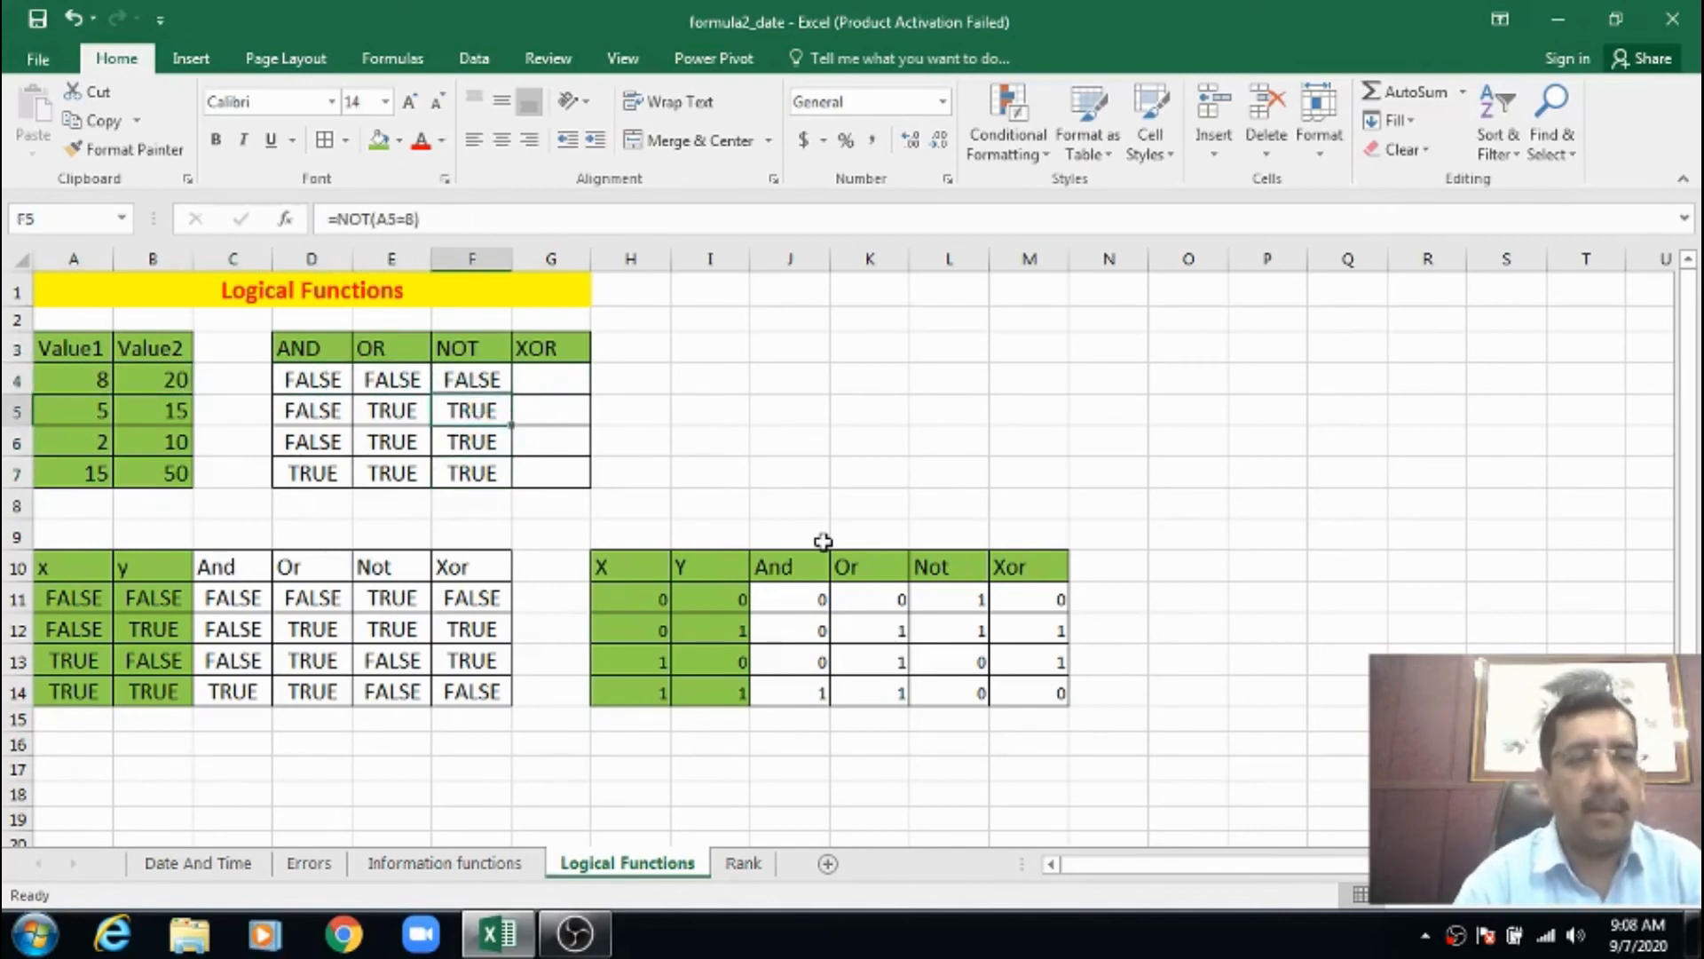
{"action": "key", "text": "Down"}
{"action": "key", "text": "Down"}
{"action": "key", "text": "Down"}
{"action": "key", "text": "Up"}
{"action": "key", "text": "Up"}
{"action": "key", "text": "Up"}
{"action": "key", "text": "Up"}
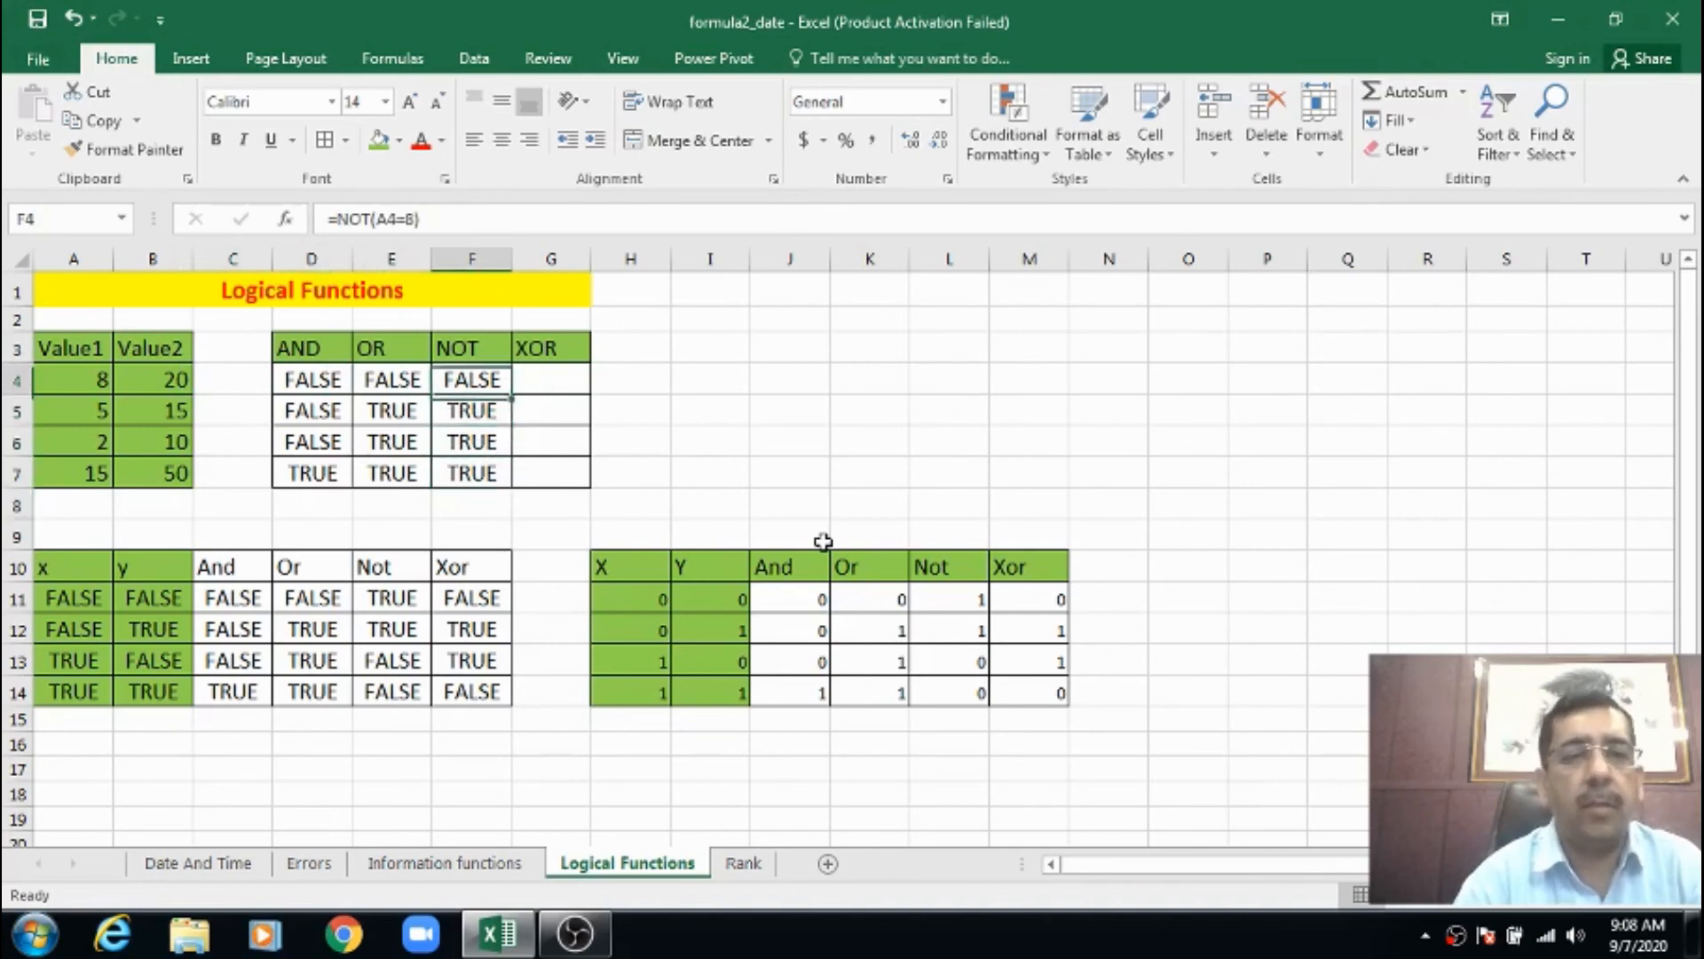
Enter the formula =xor(a4>8,b4<20) in G4 under the XOR heading for the first pair of values.
{"action": "key", "text": "Right"}
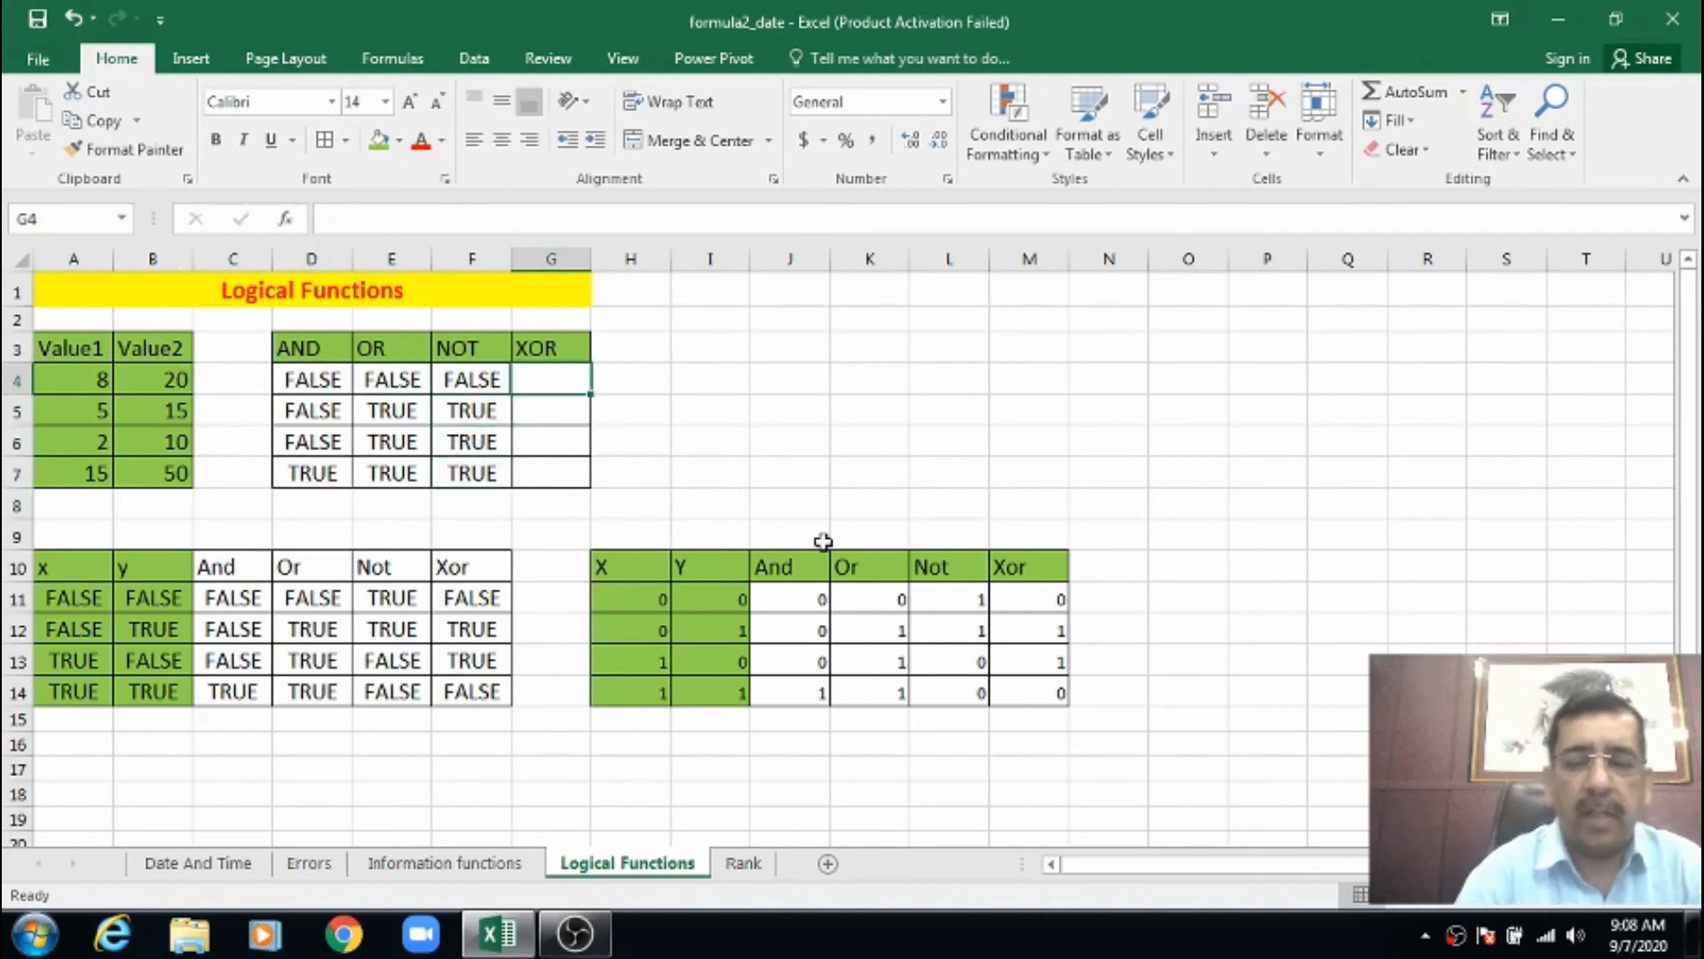
{"action": "type", "text": "="}
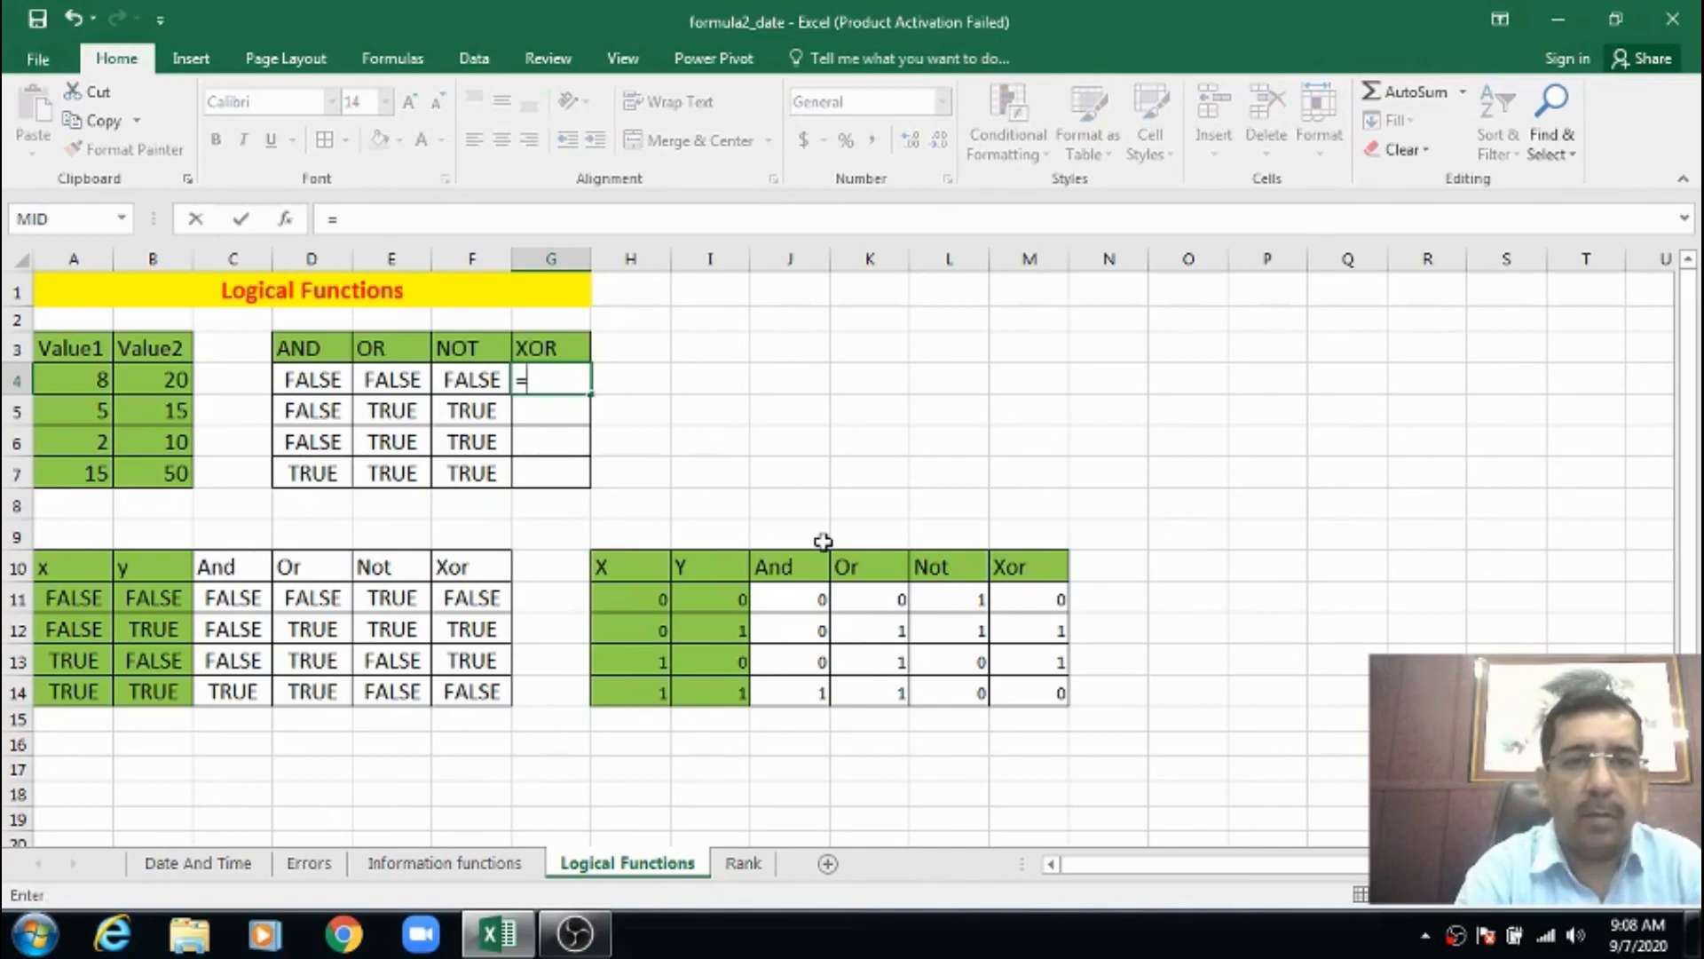
{"action": "type", "text": "xor("}
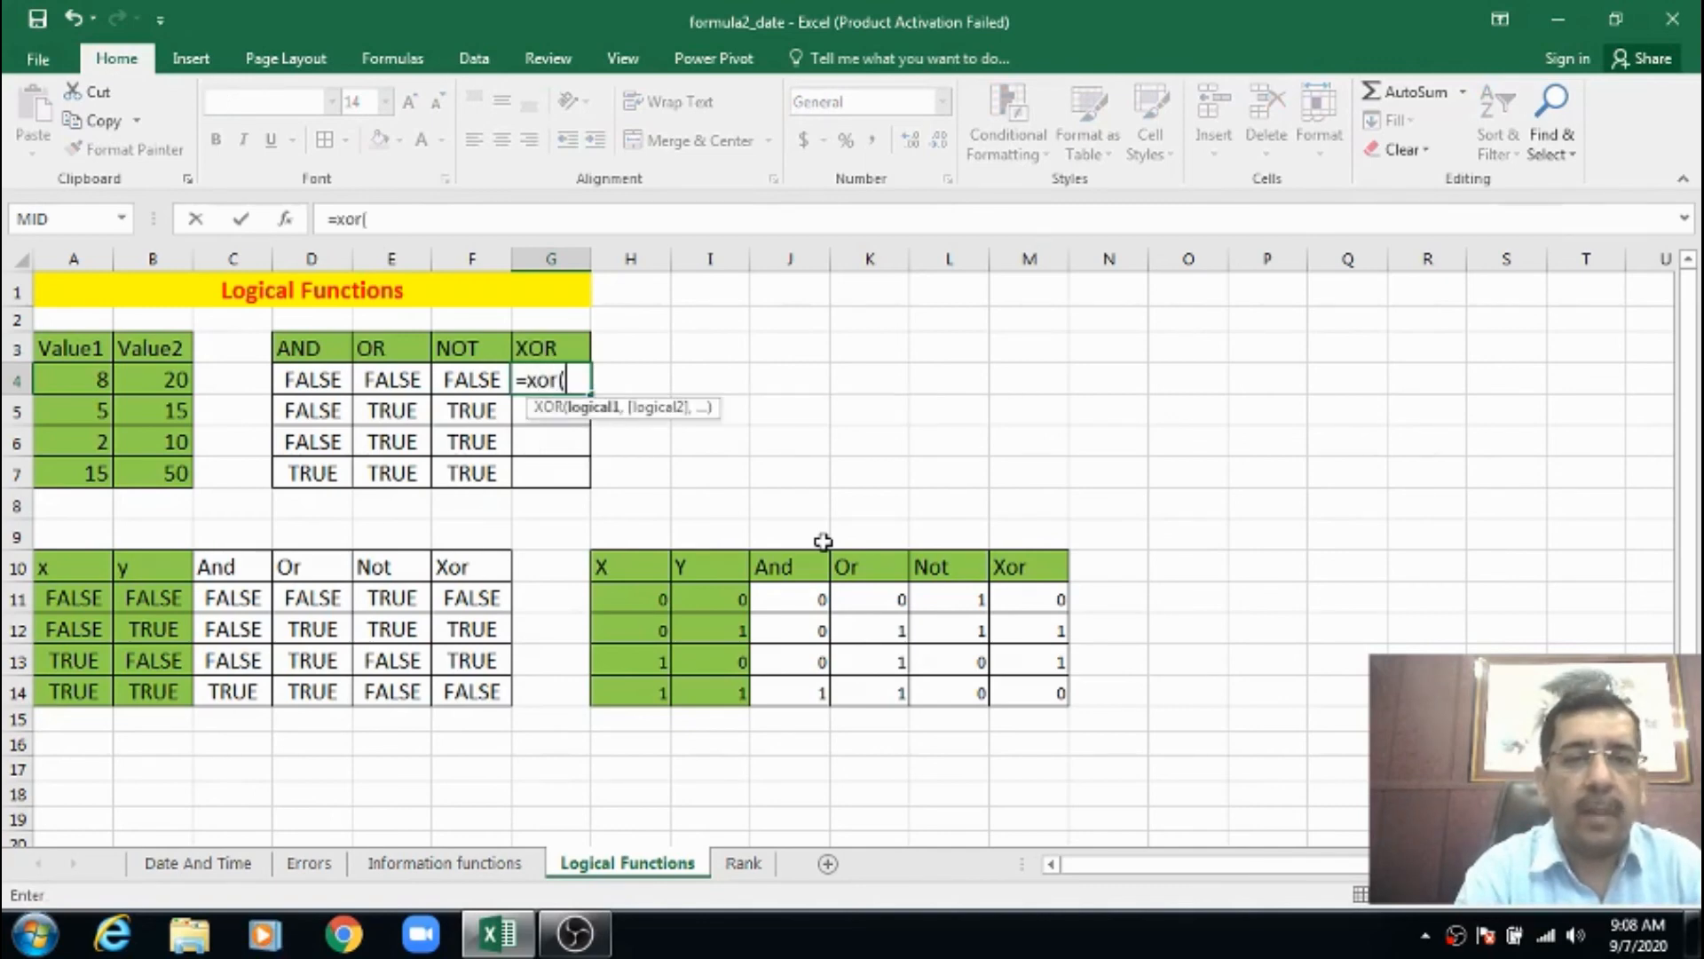
{"action": "type", "text": "a"}
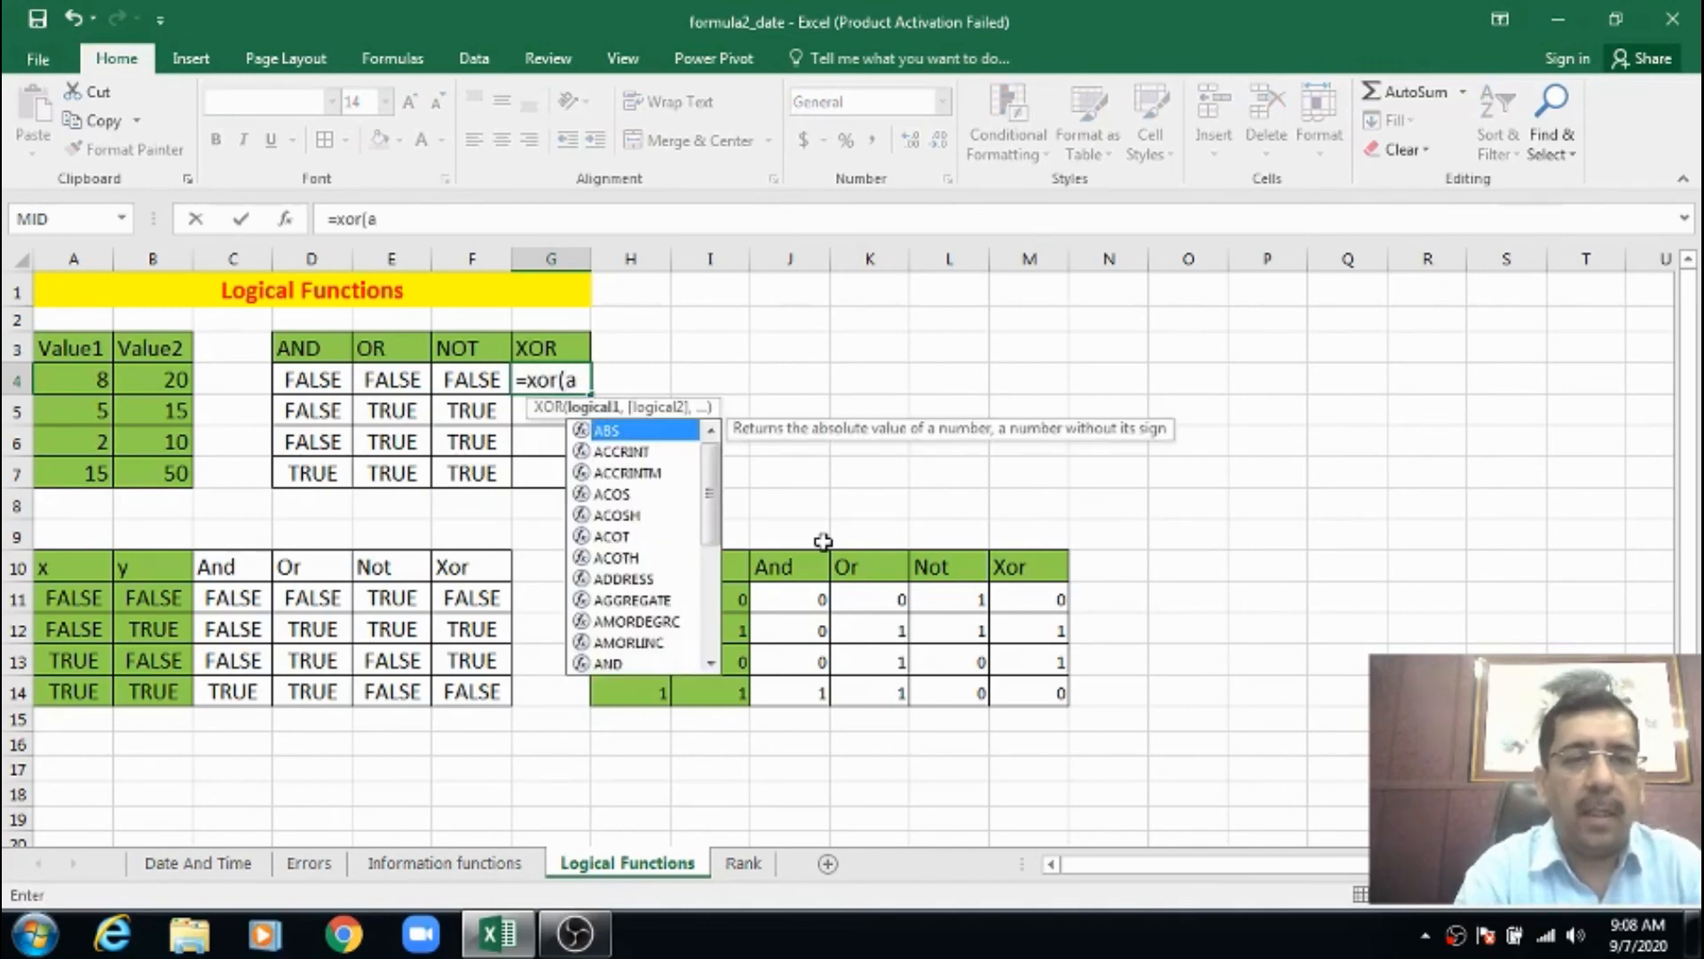
{"action": "type", "text": "4>"}
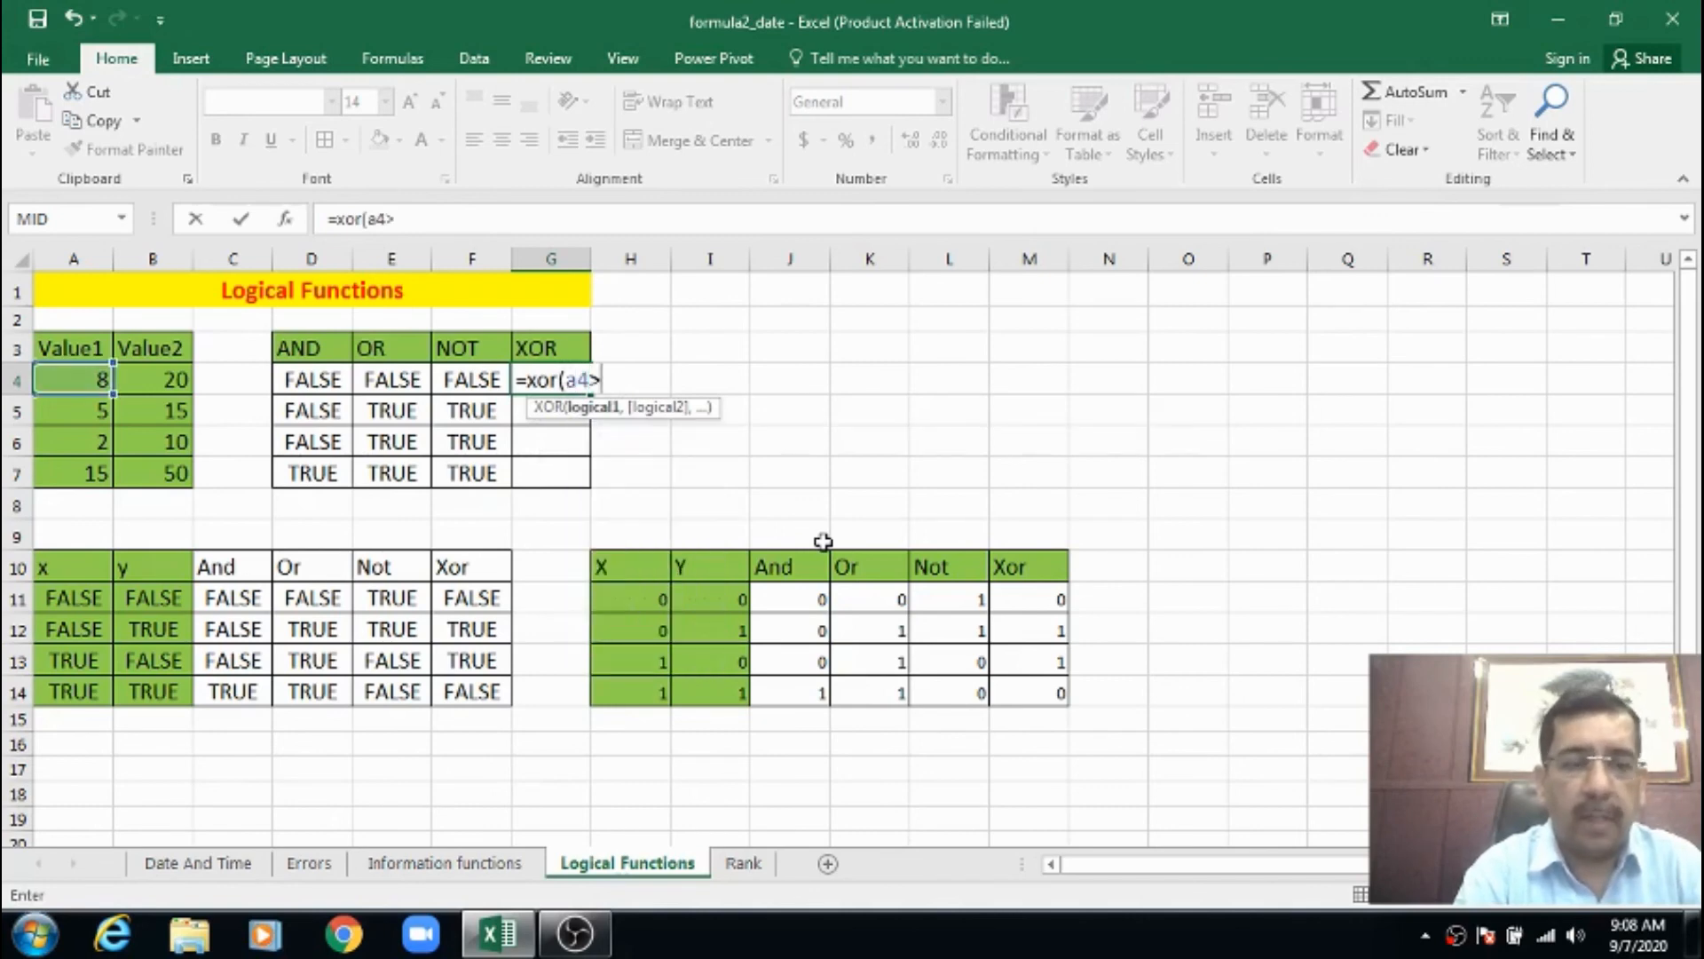
{"action": "type", "text": "8,"}
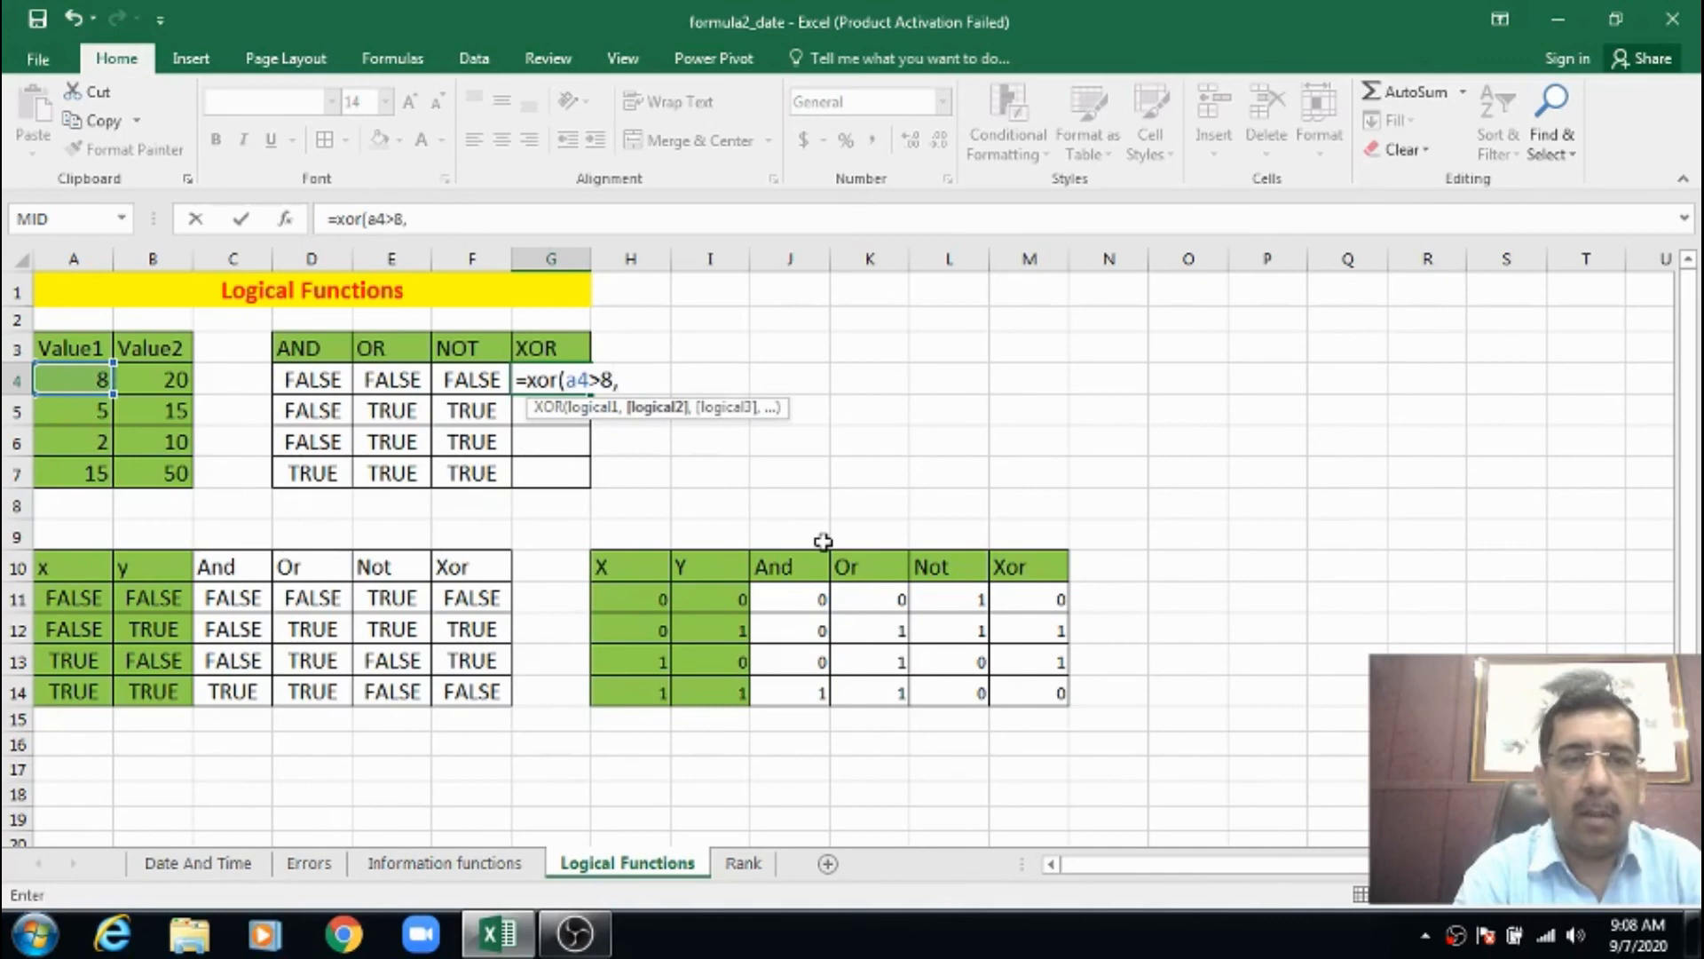
{"action": "type", "text": "b4"}
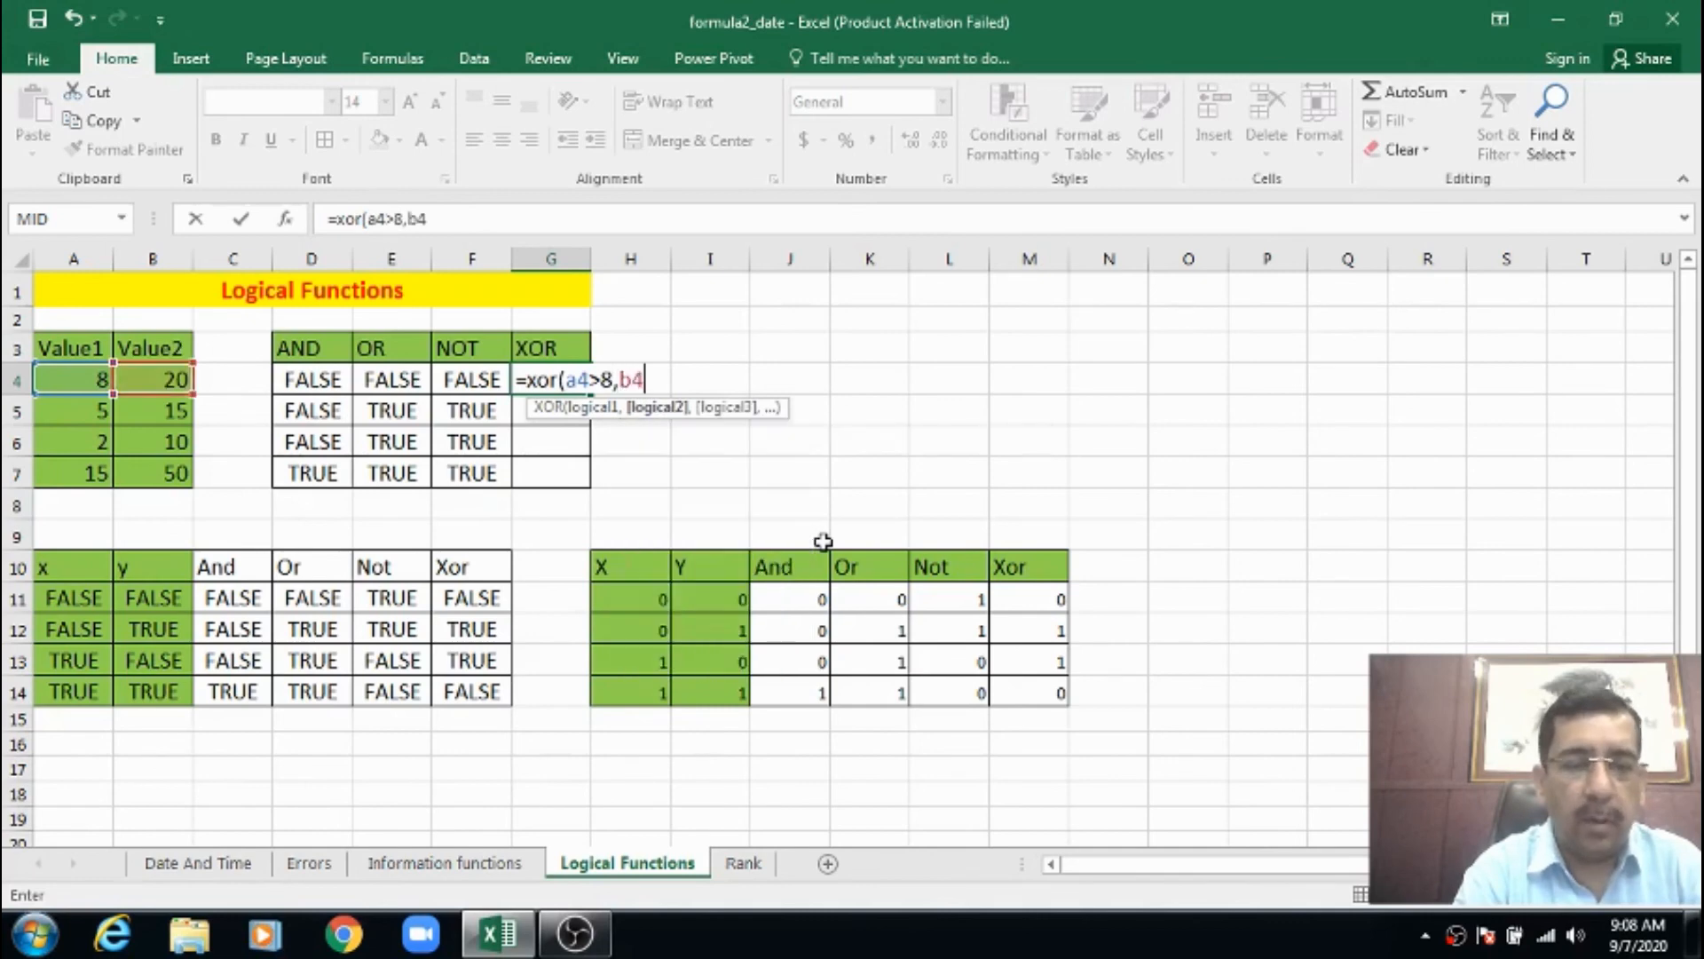
{"action": "type", "text": "<20"}
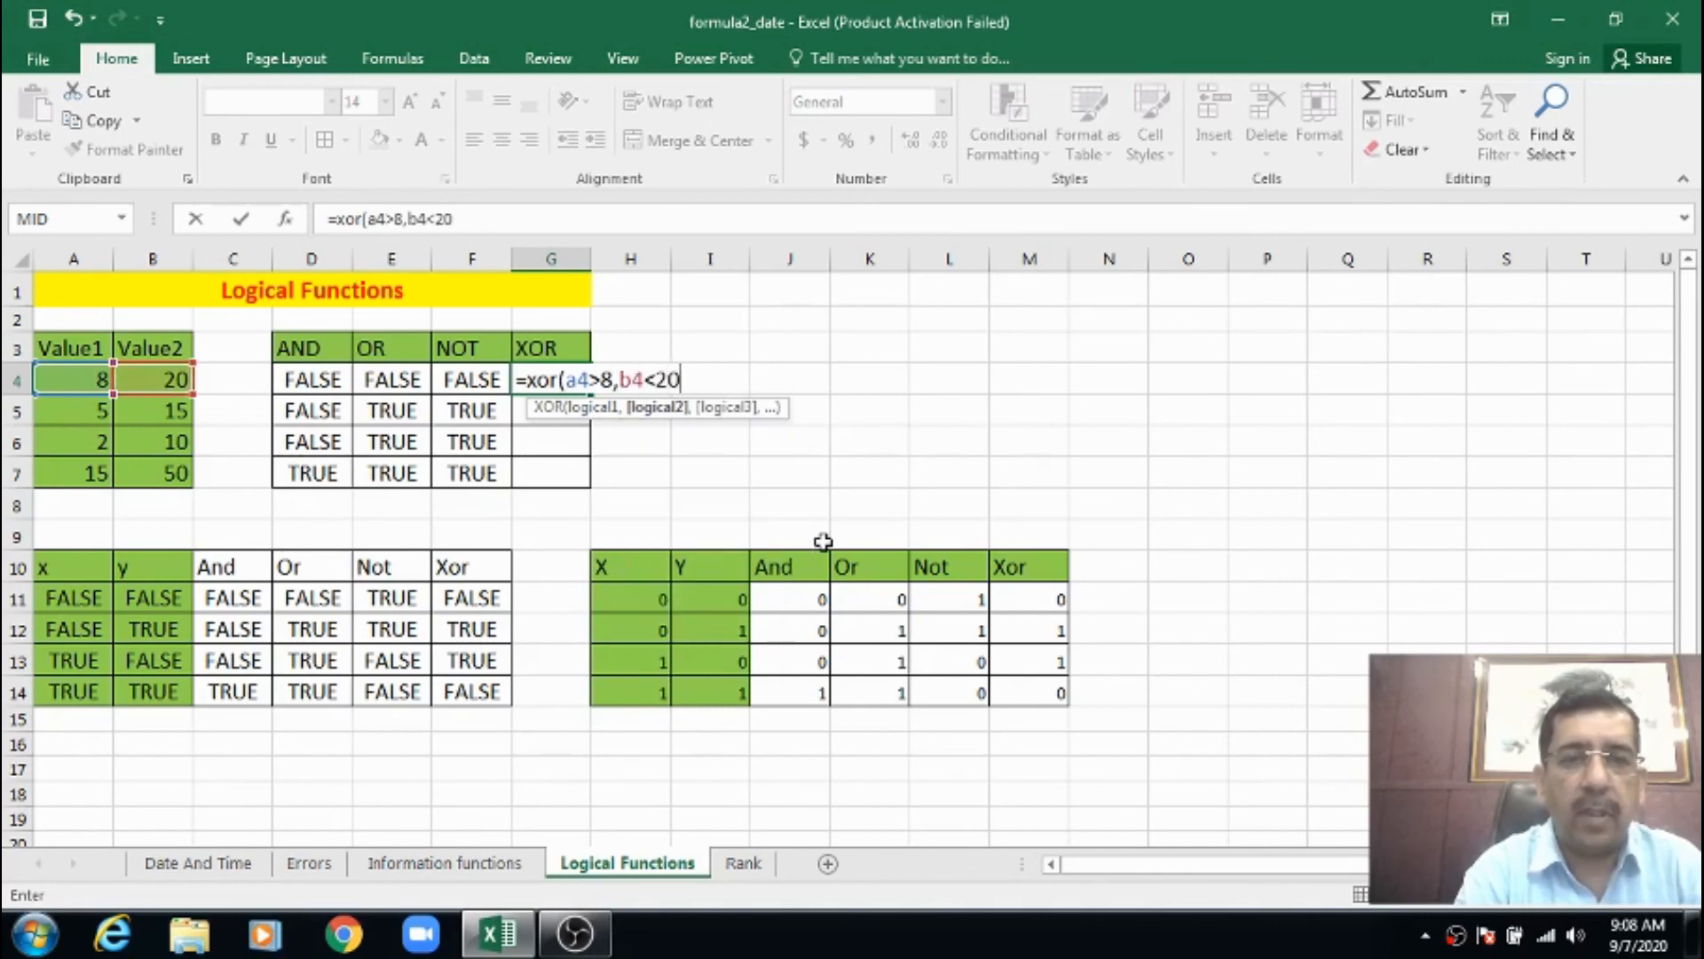
{"action": "type", "text": ")"}
{"action": "key", "text": "Return"}
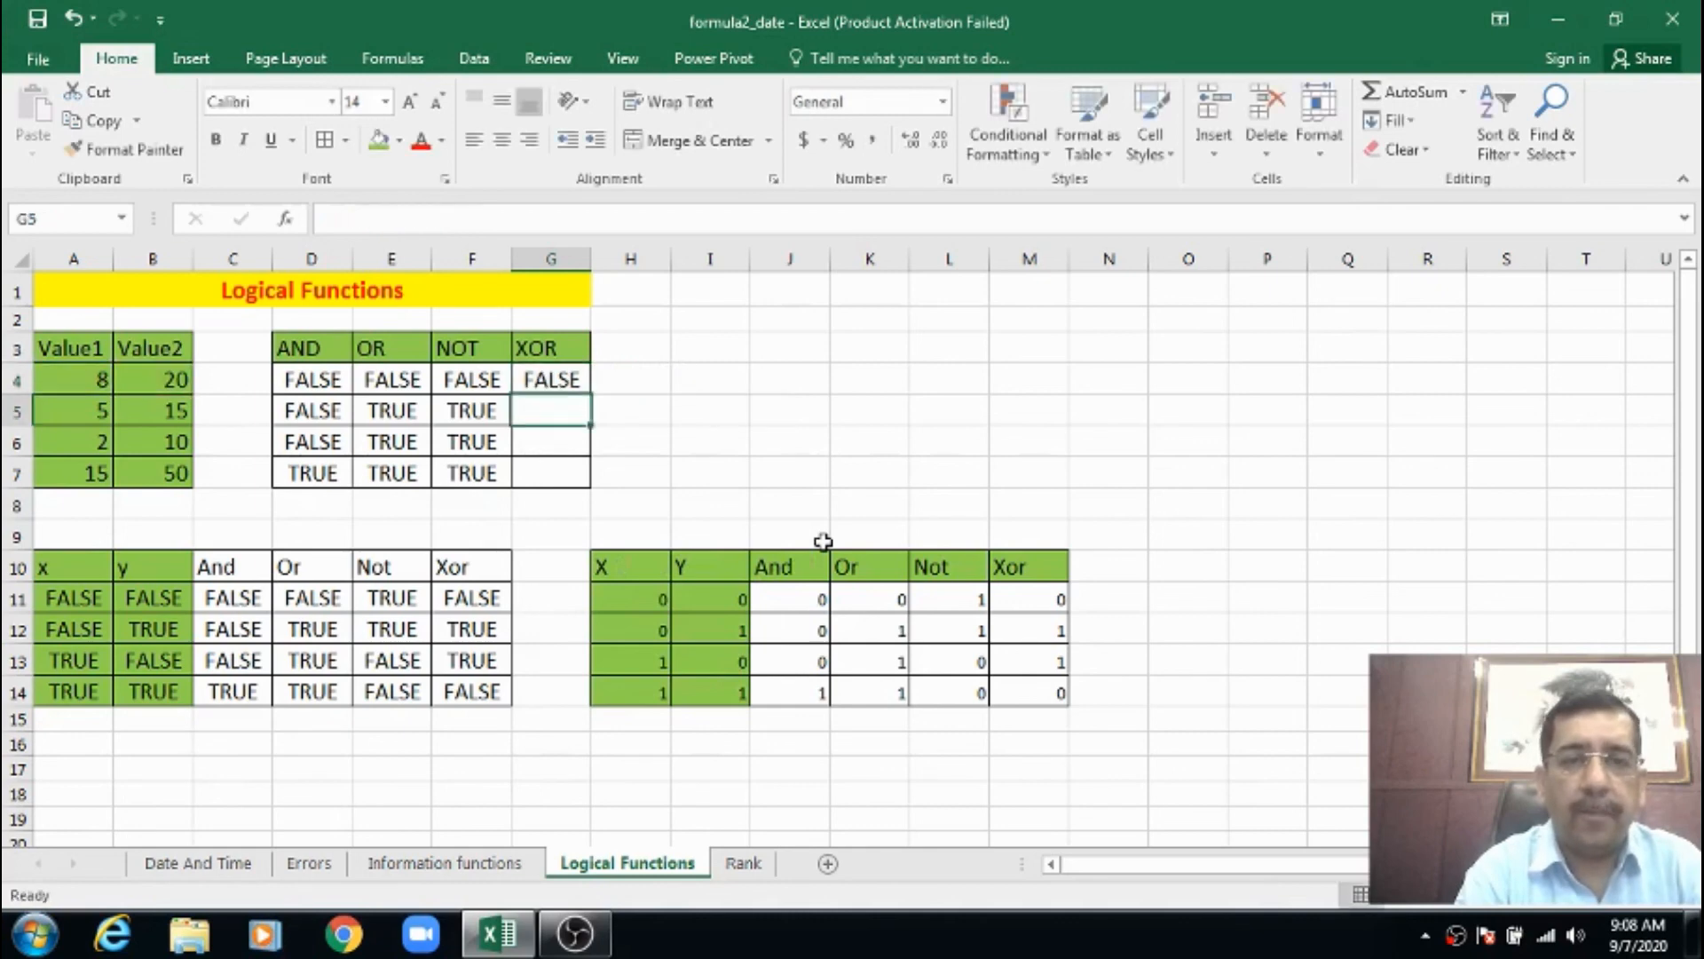
{"action": "key", "text": "Up"}
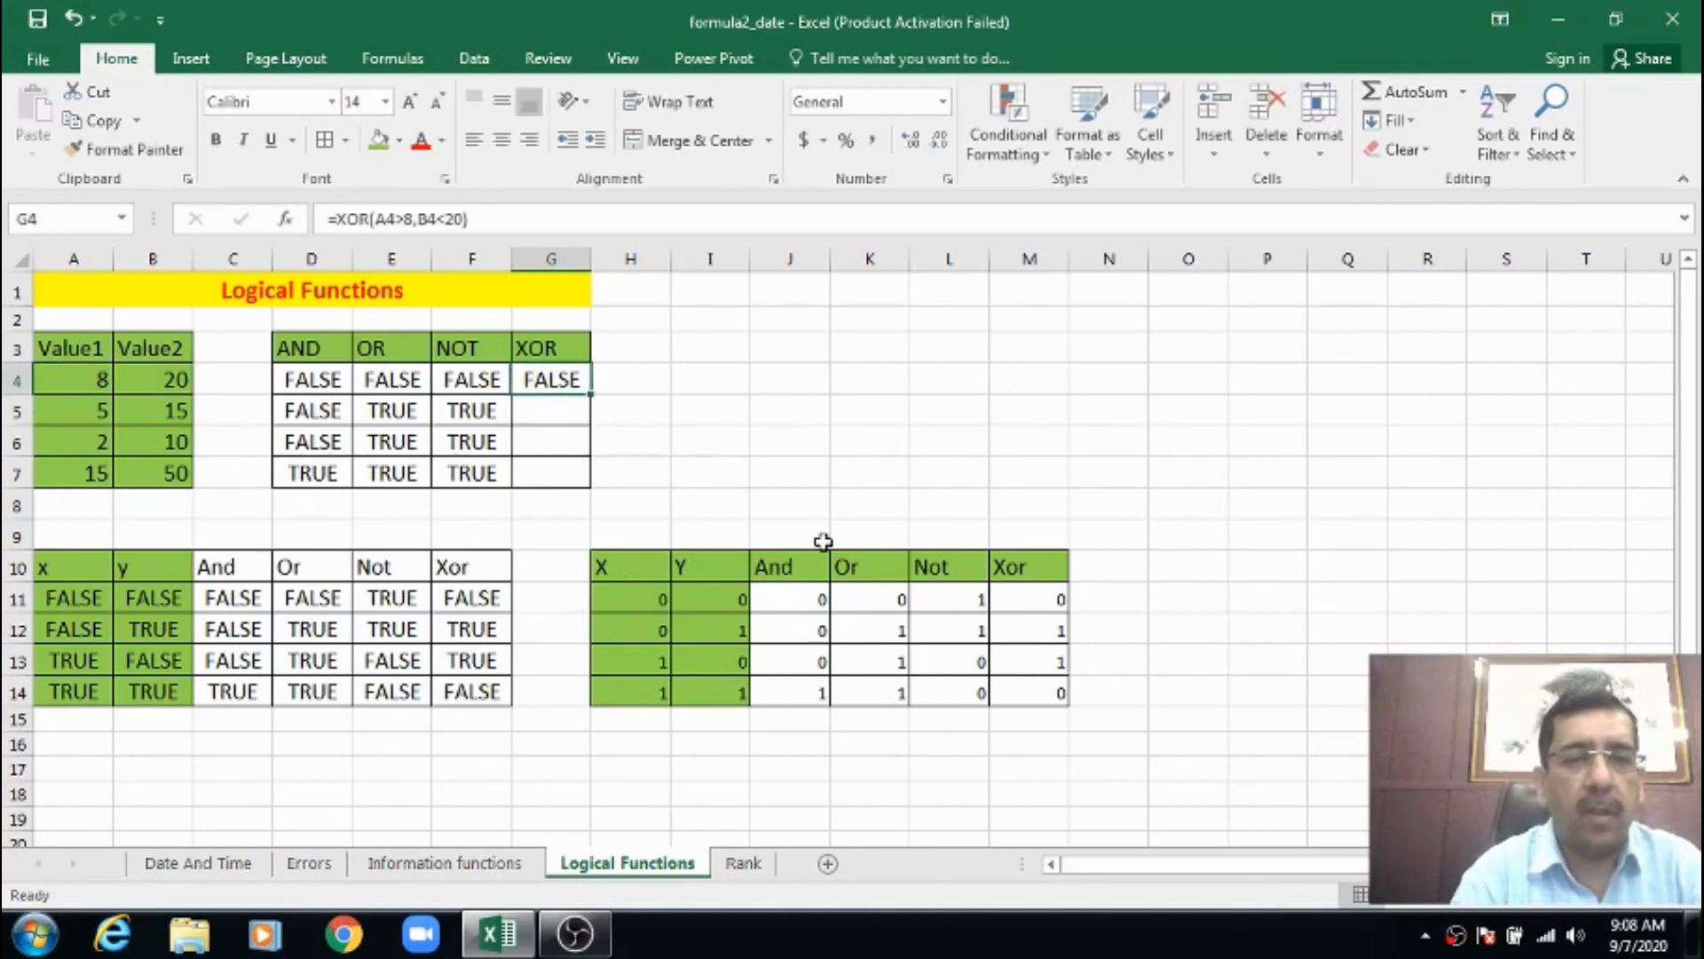
Enter the formula =xor(a7>=15,b7<=50) in G7 to test the fourth pair of values.
{"action": "key", "text": "Down"}
{"action": "key", "text": "Down"}
{"action": "key", "text": "Down"}
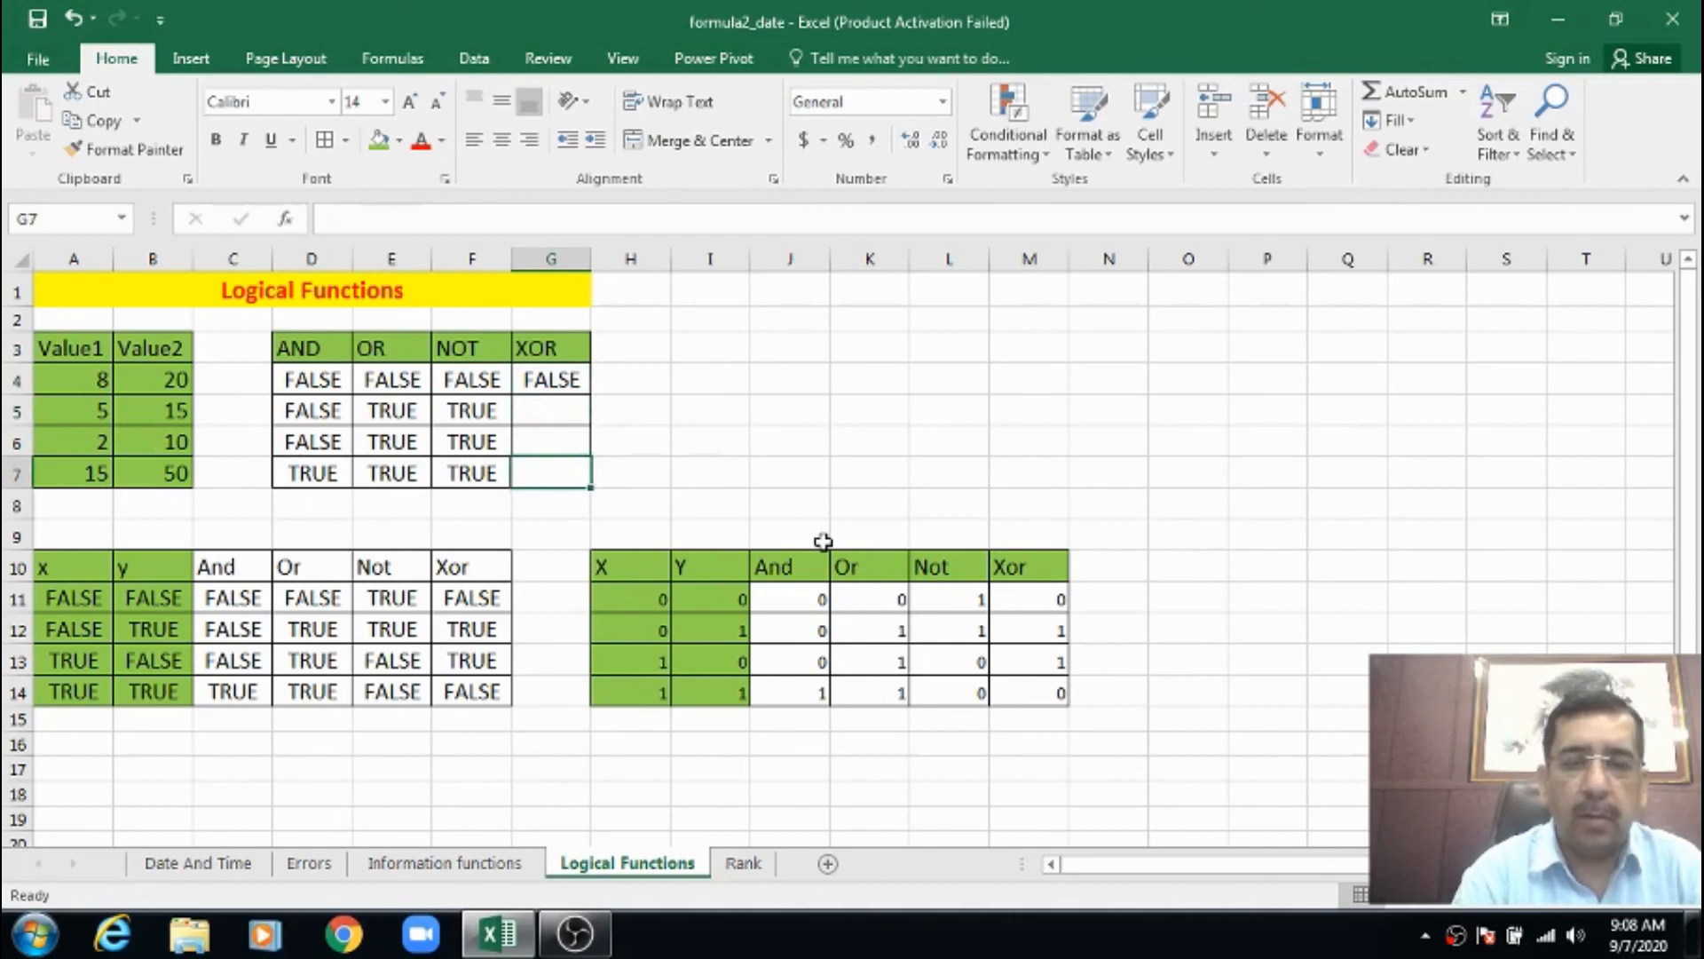
{"action": "type", "text": "="}
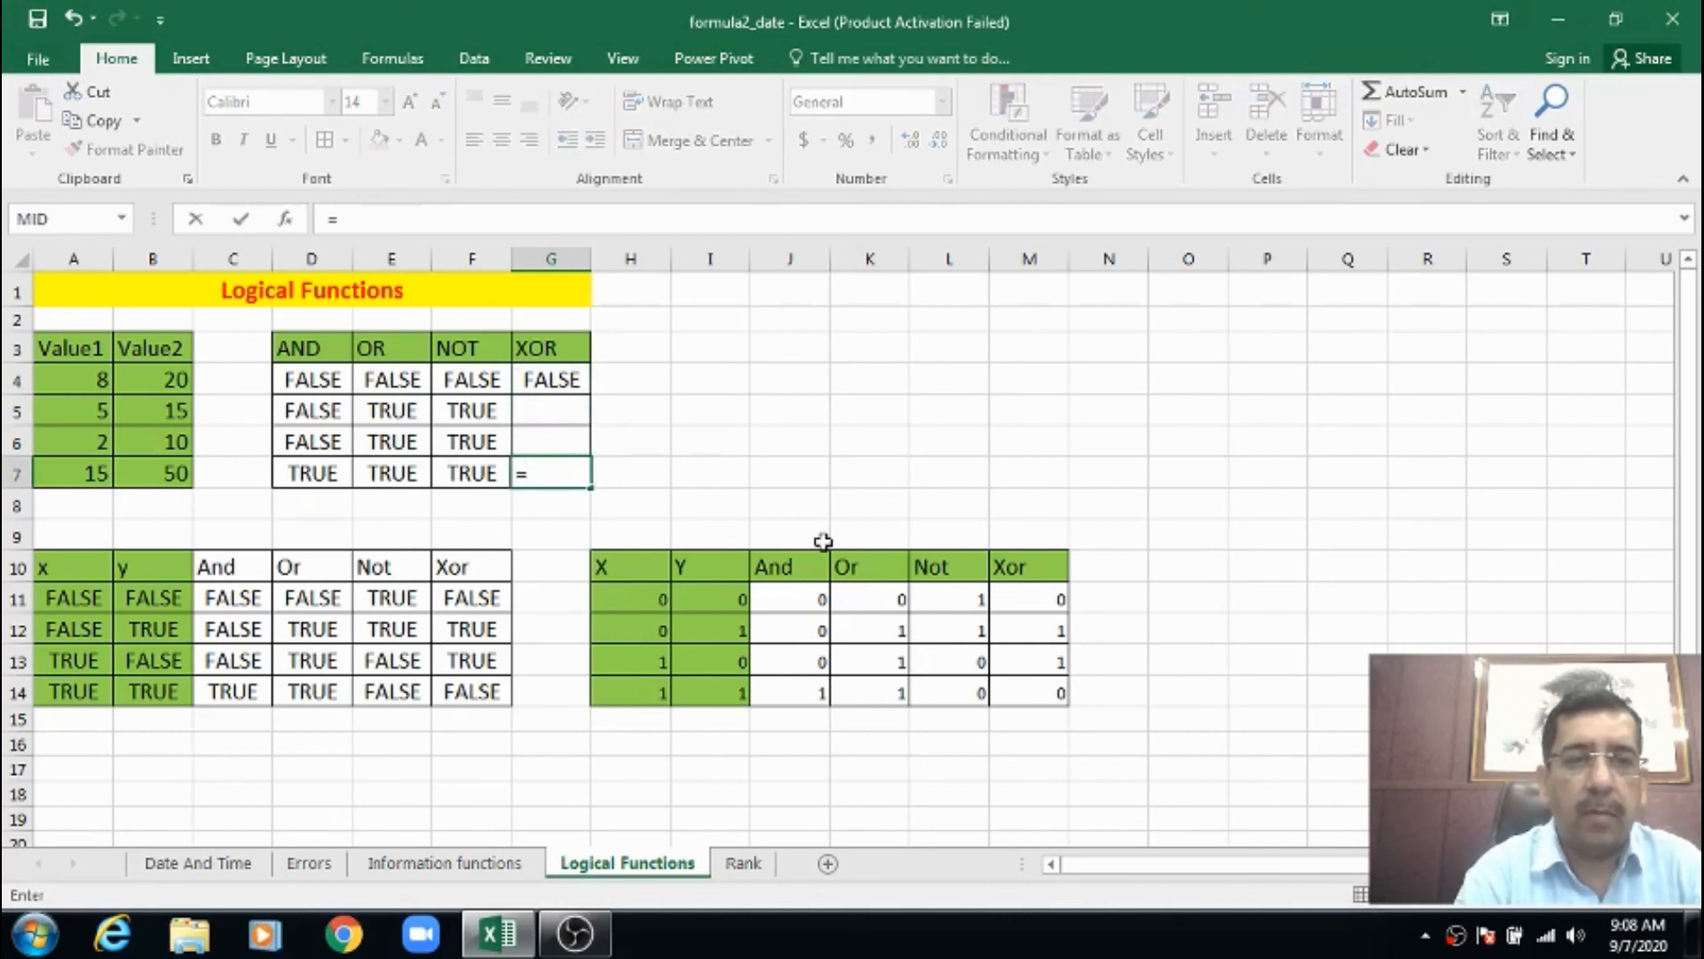
{"action": "type", "text": "a"}
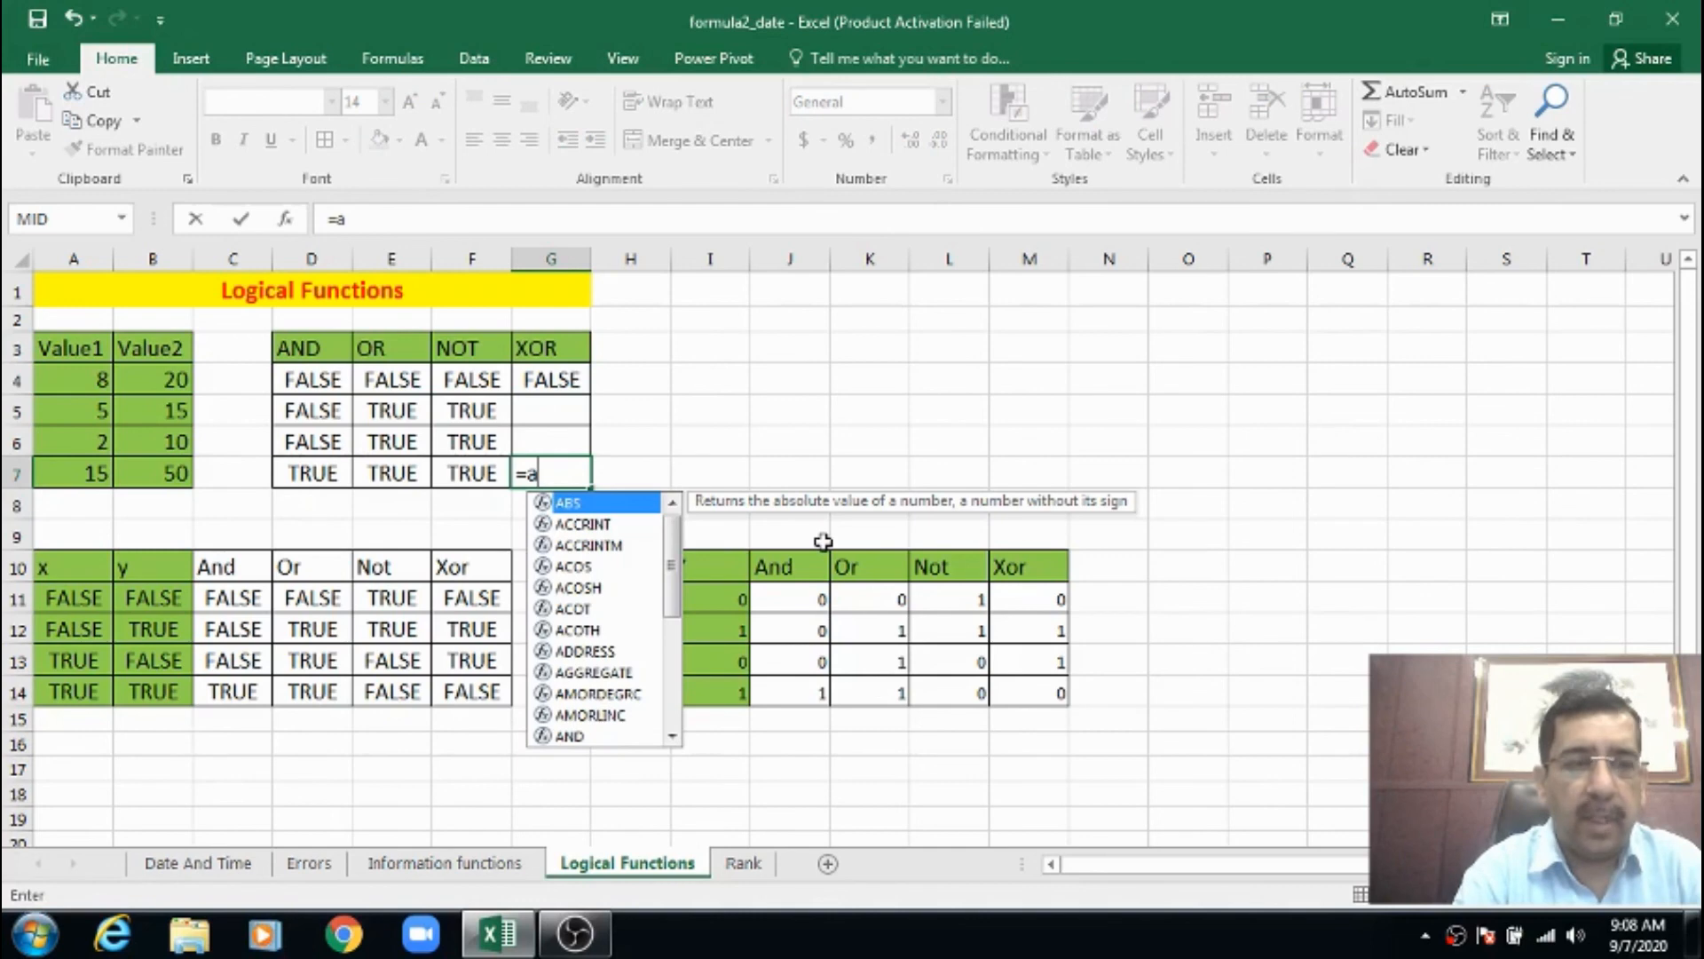
{"action": "type", "text": "7"}
{"action": "key", "text": "BackSpace"}
{"action": "key", "text": "BackSpace"}
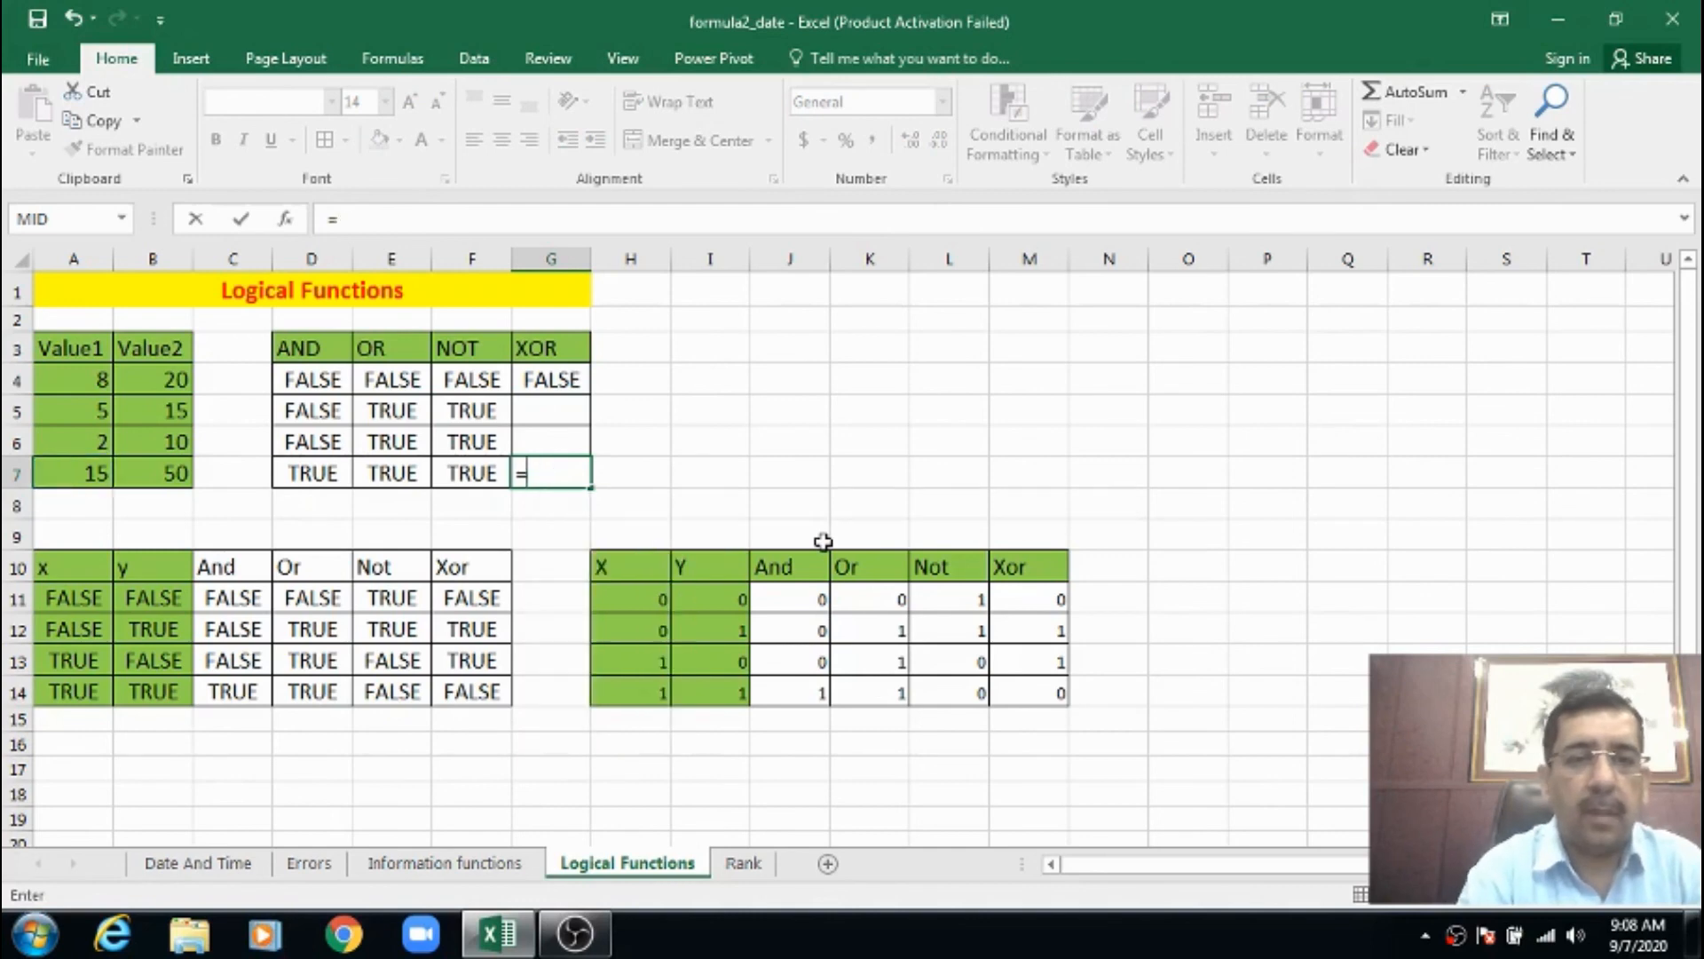
{"action": "type", "text": "xor(a7>"}
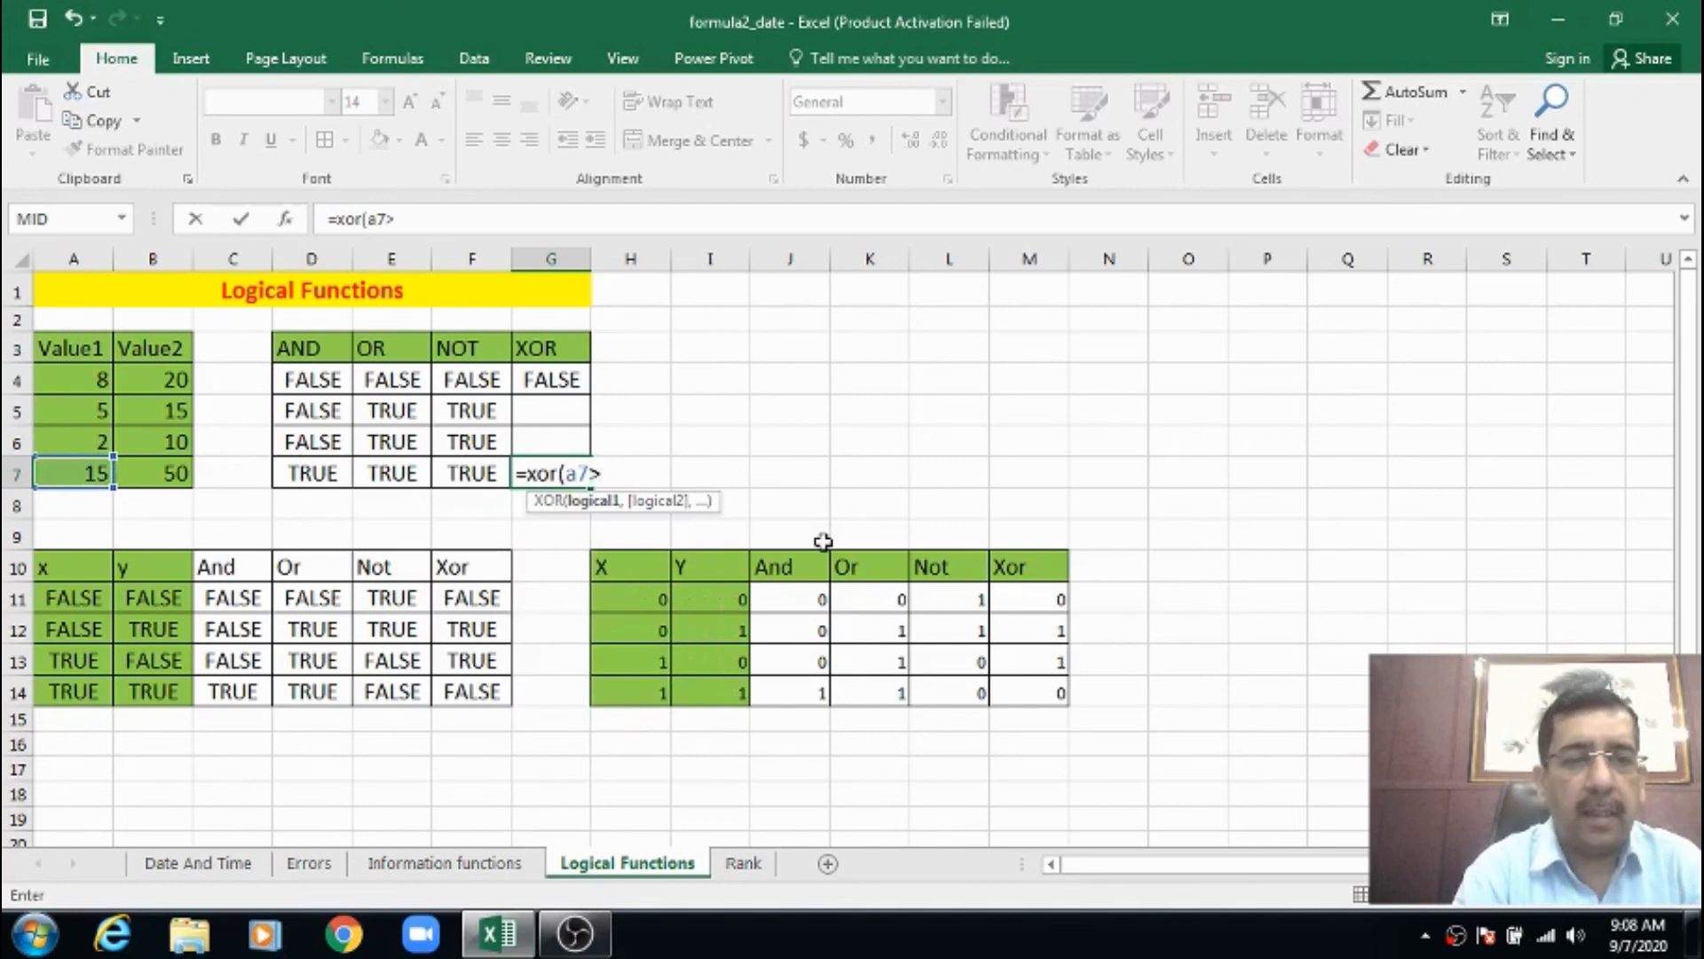
{"action": "type", "text": "=1"}
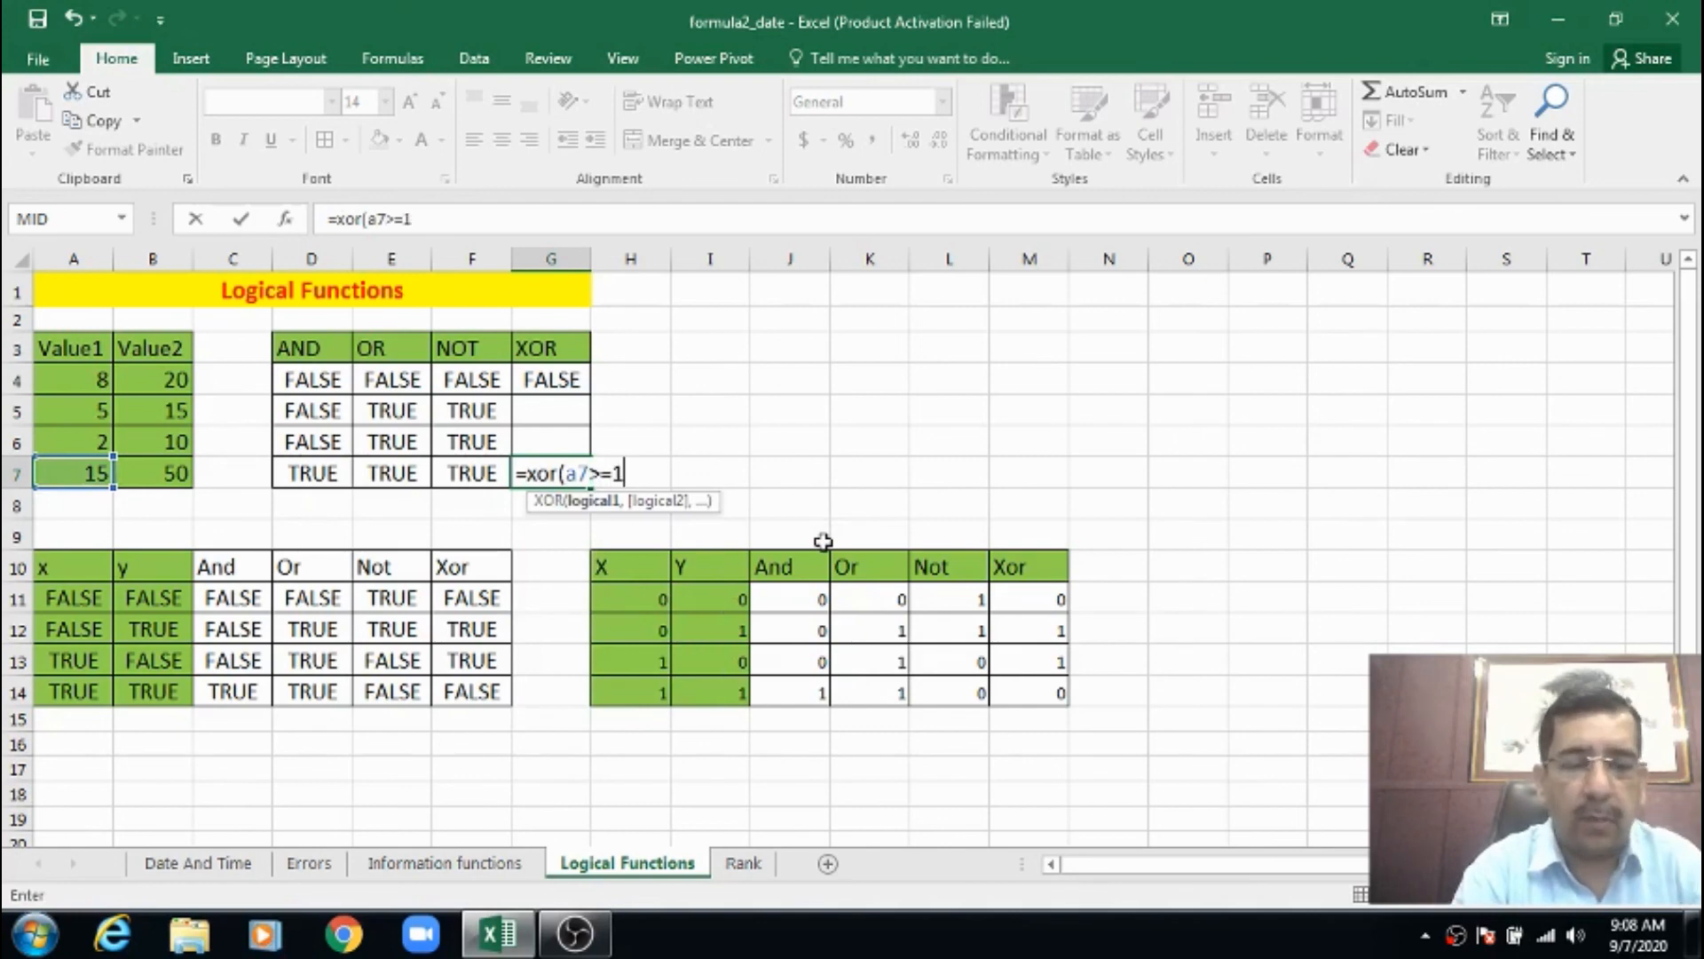
{"action": "type", "text": "5,b7<"}
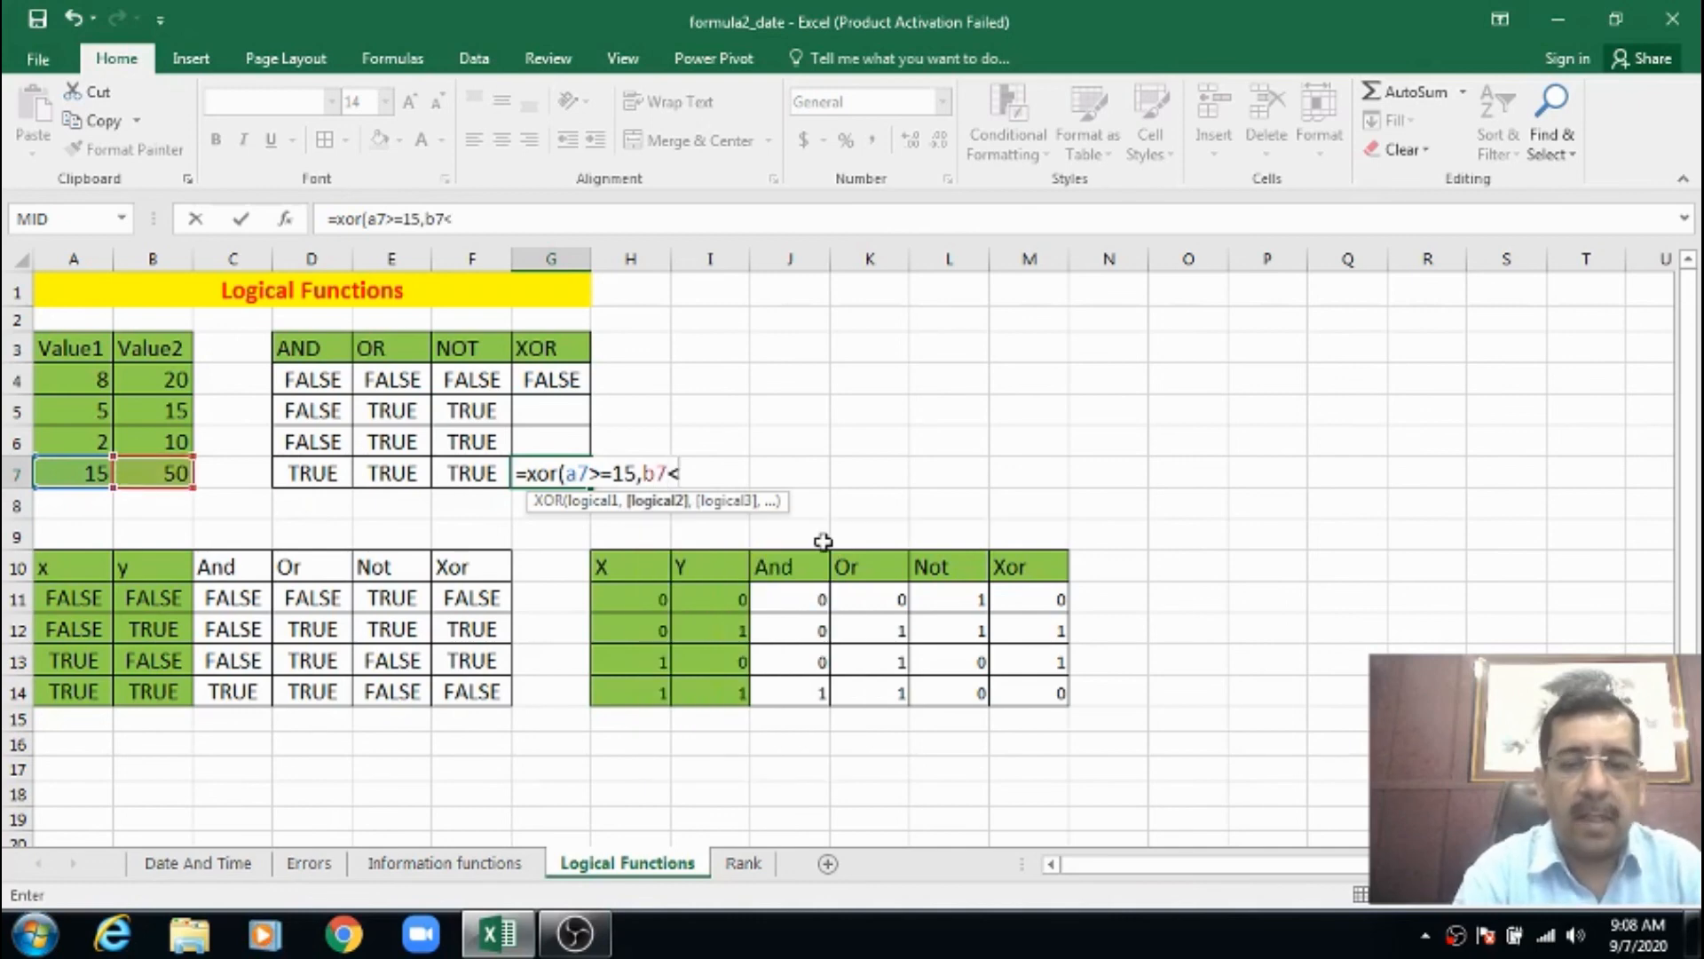
{"action": "type", "text": "=50)"}
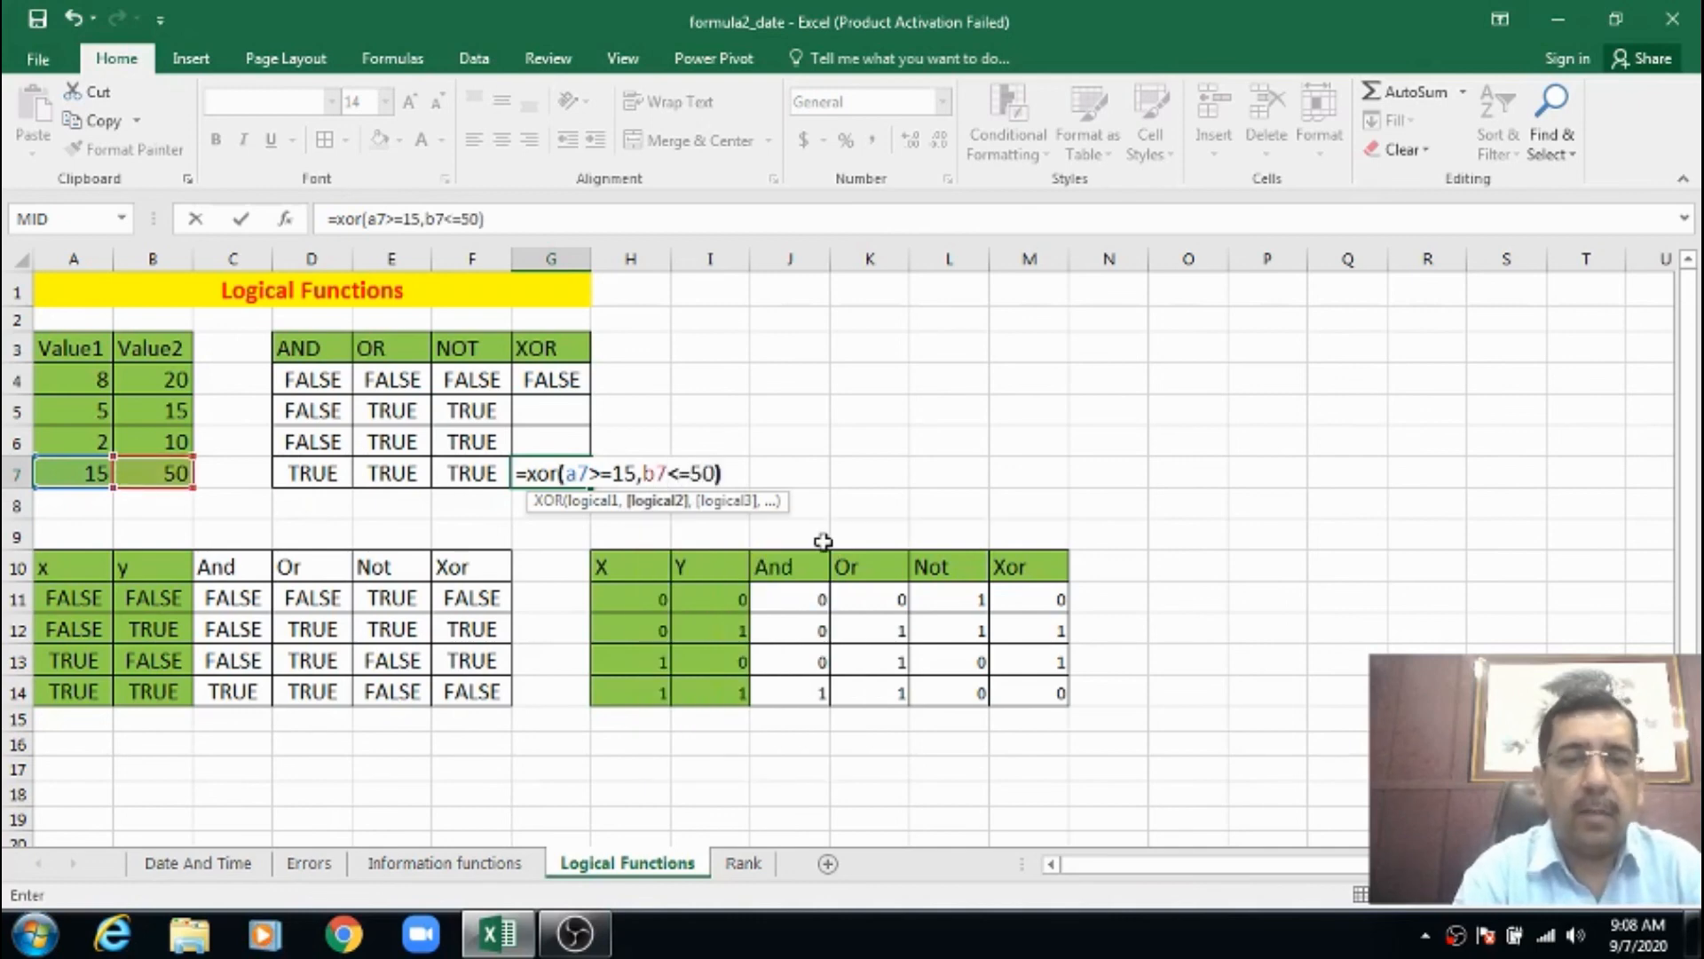
{"action": "key", "text": "Return"}
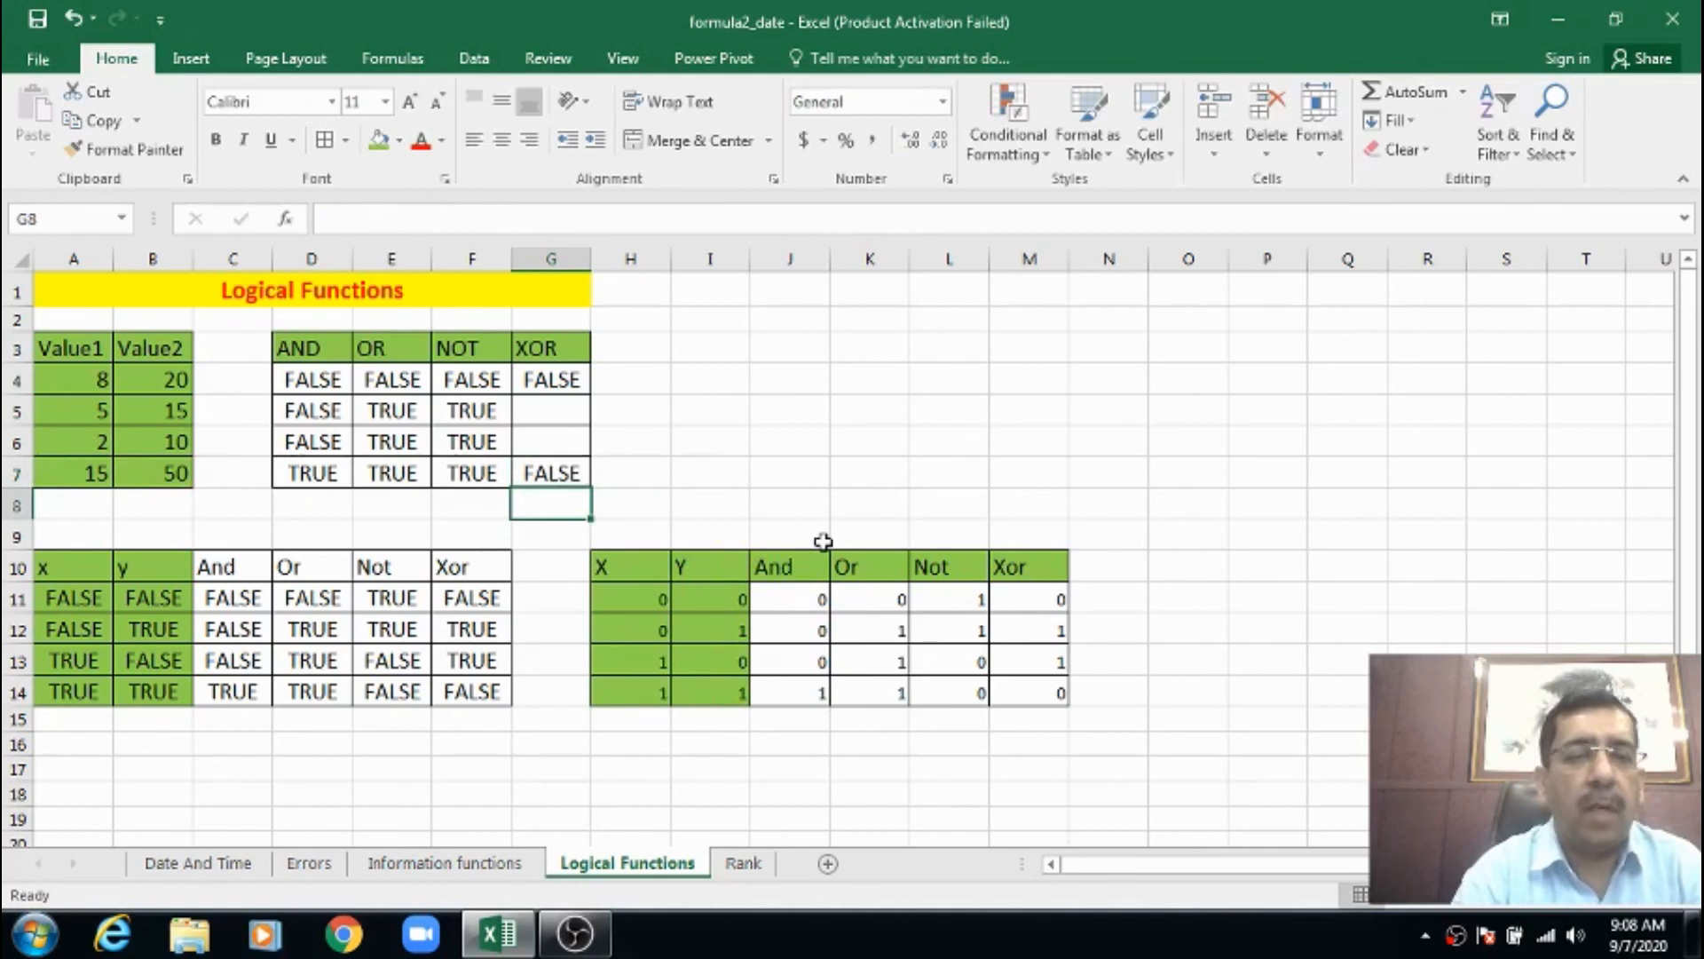
Examine the OR formula in E4 and the XOR formulas in G4 and G7.
{"action": "key", "text": "Up"}
{"action": "key", "text": "Up"}
{"action": "key", "text": "Up"}
{"action": "key", "text": "Up"}
{"action": "key", "text": "Left"}
{"action": "key", "text": "Left"}
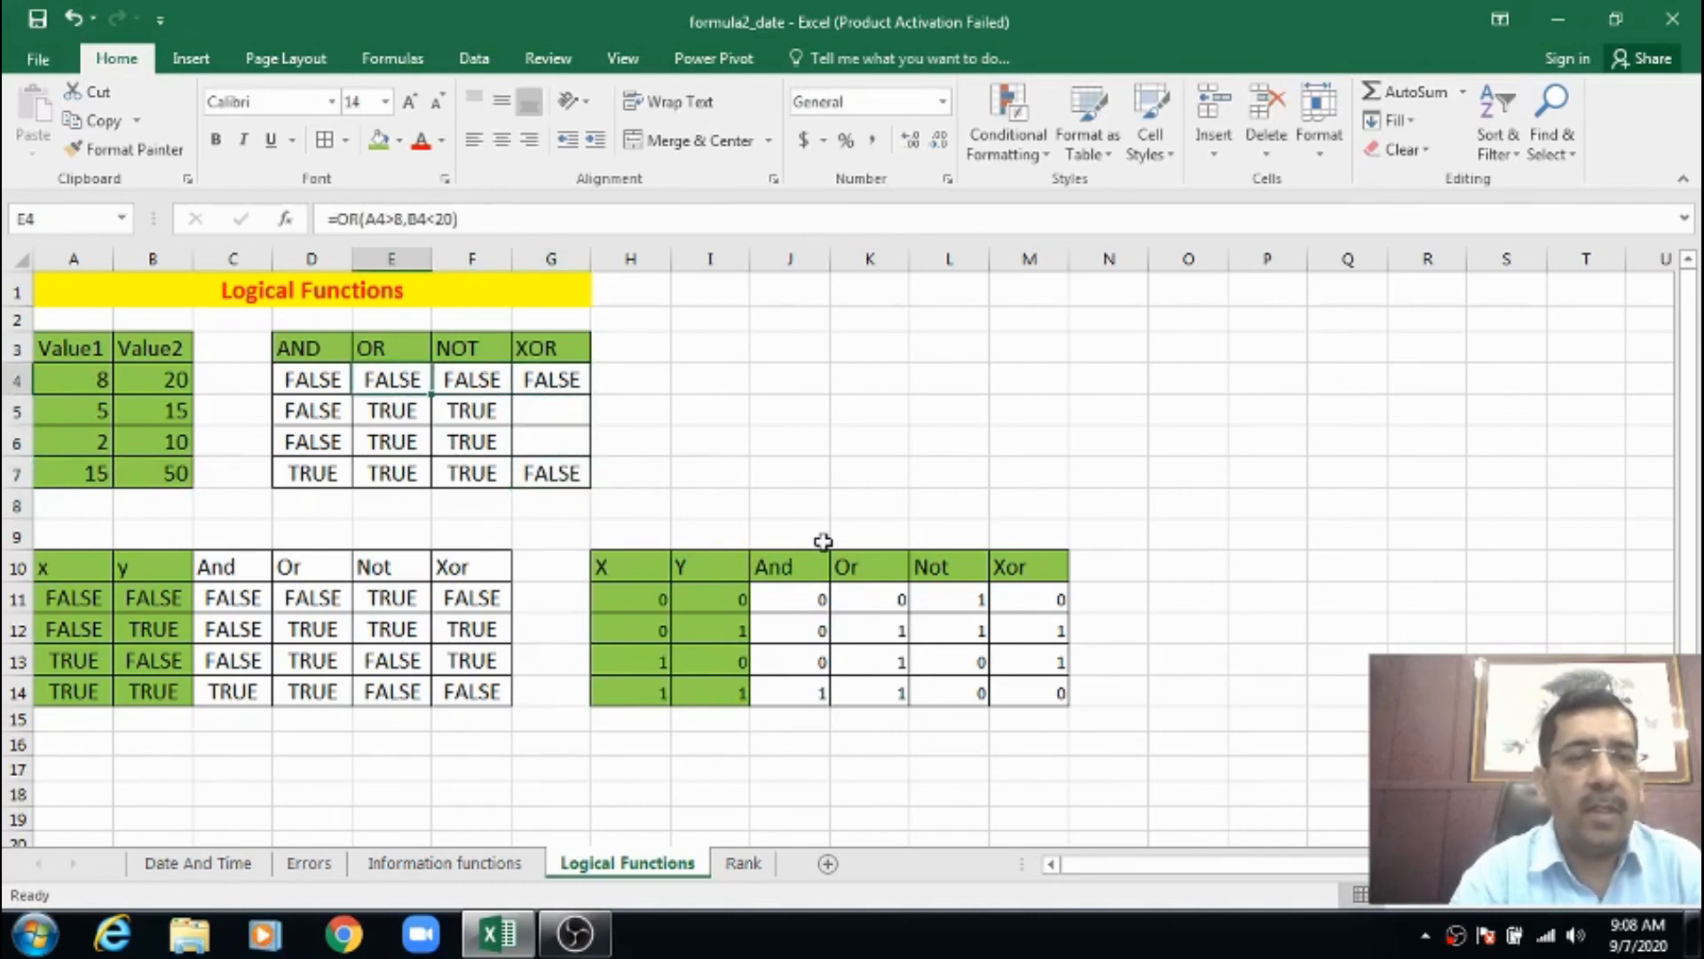
{"action": "key", "text": "Right"}
{"action": "key", "text": "Right"}
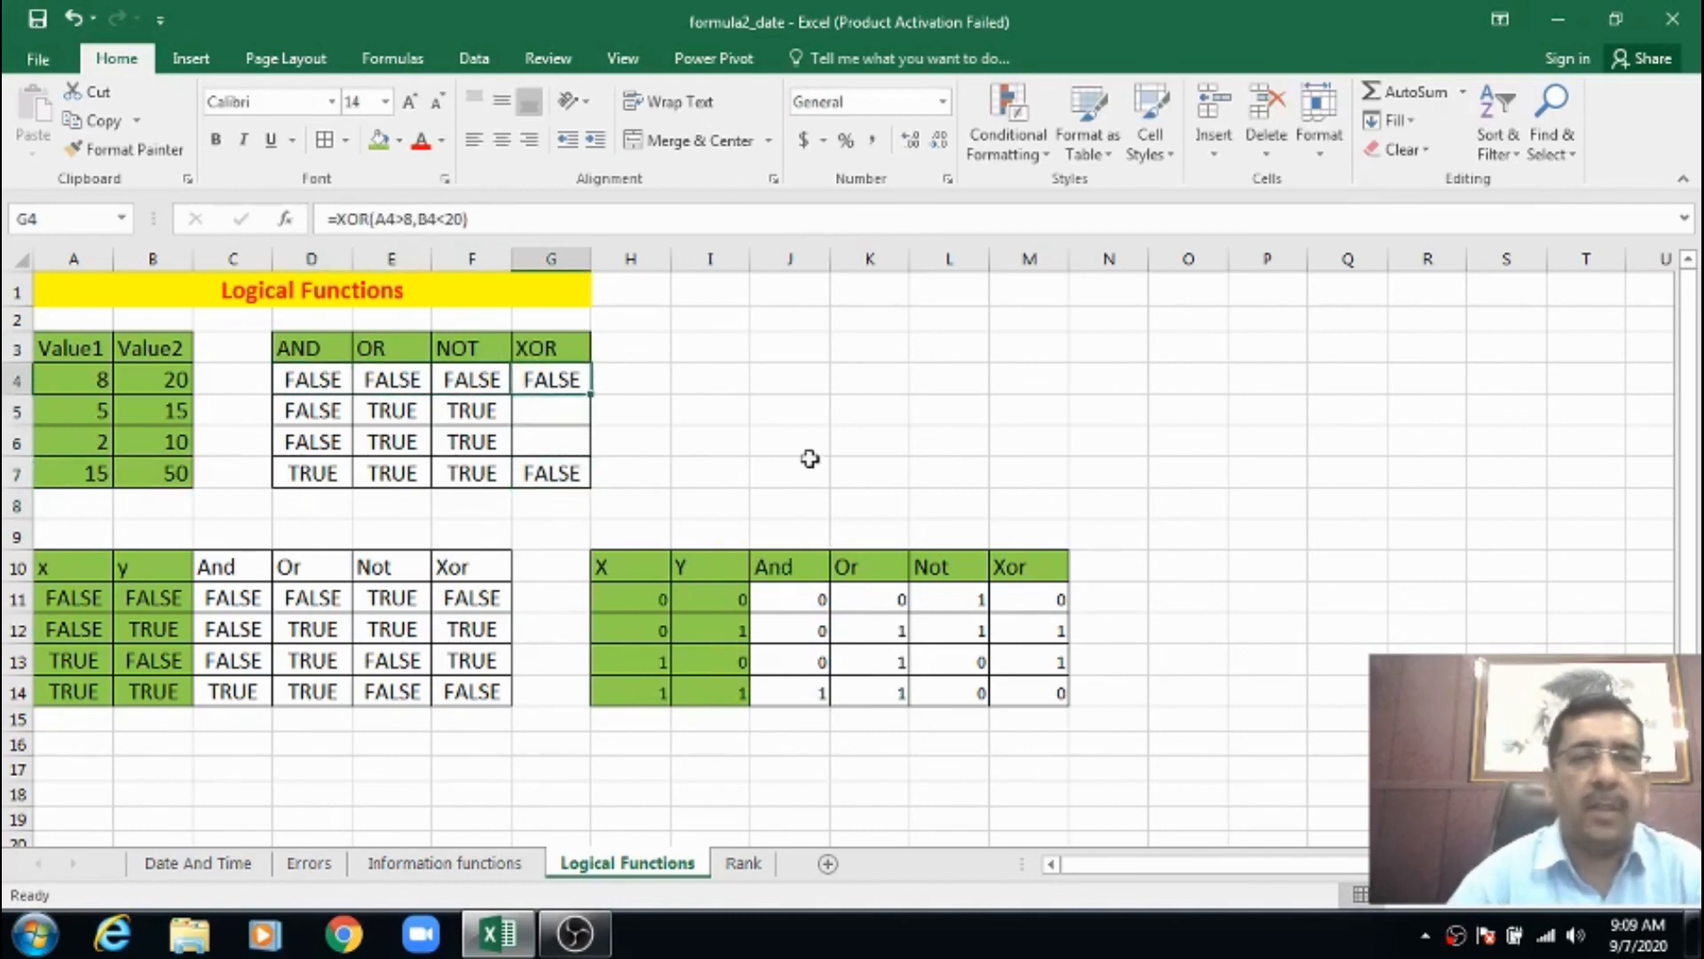
{"action": "left_click", "coordinate": [564, 475]}
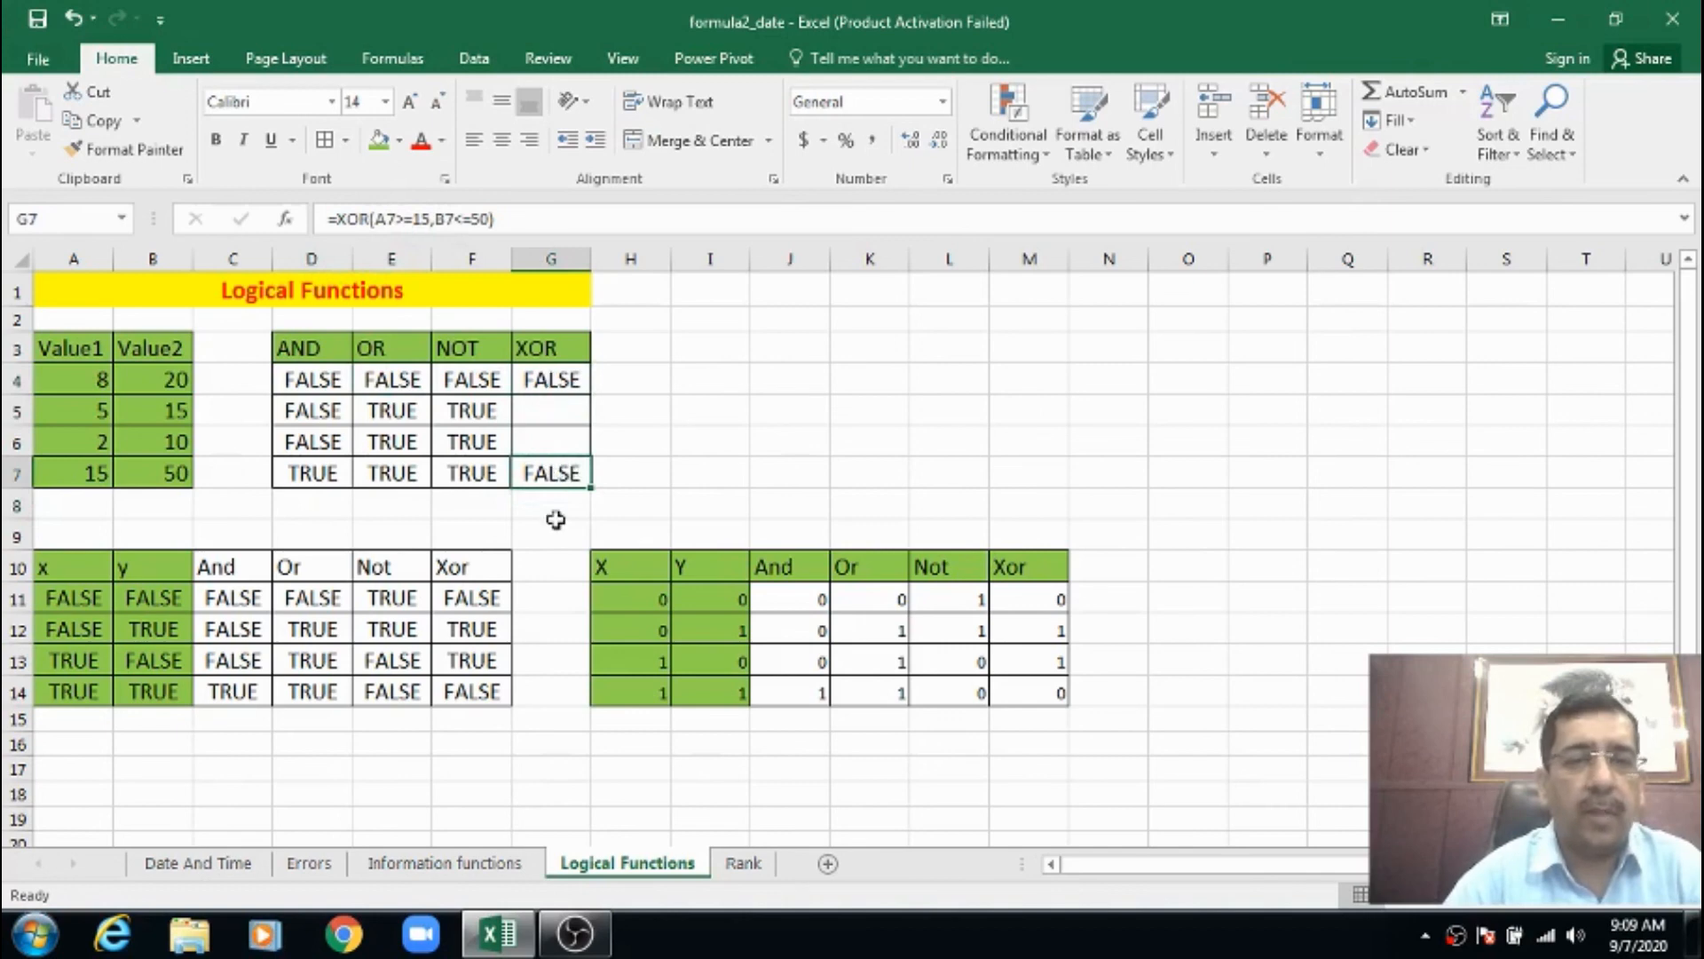
Enter the formula =xor(a5>5,b5<=15) in G5 to test the second pair of values.
{"action": "left_click", "coordinate": [556, 415]}
{"action": "type", "text": "="}
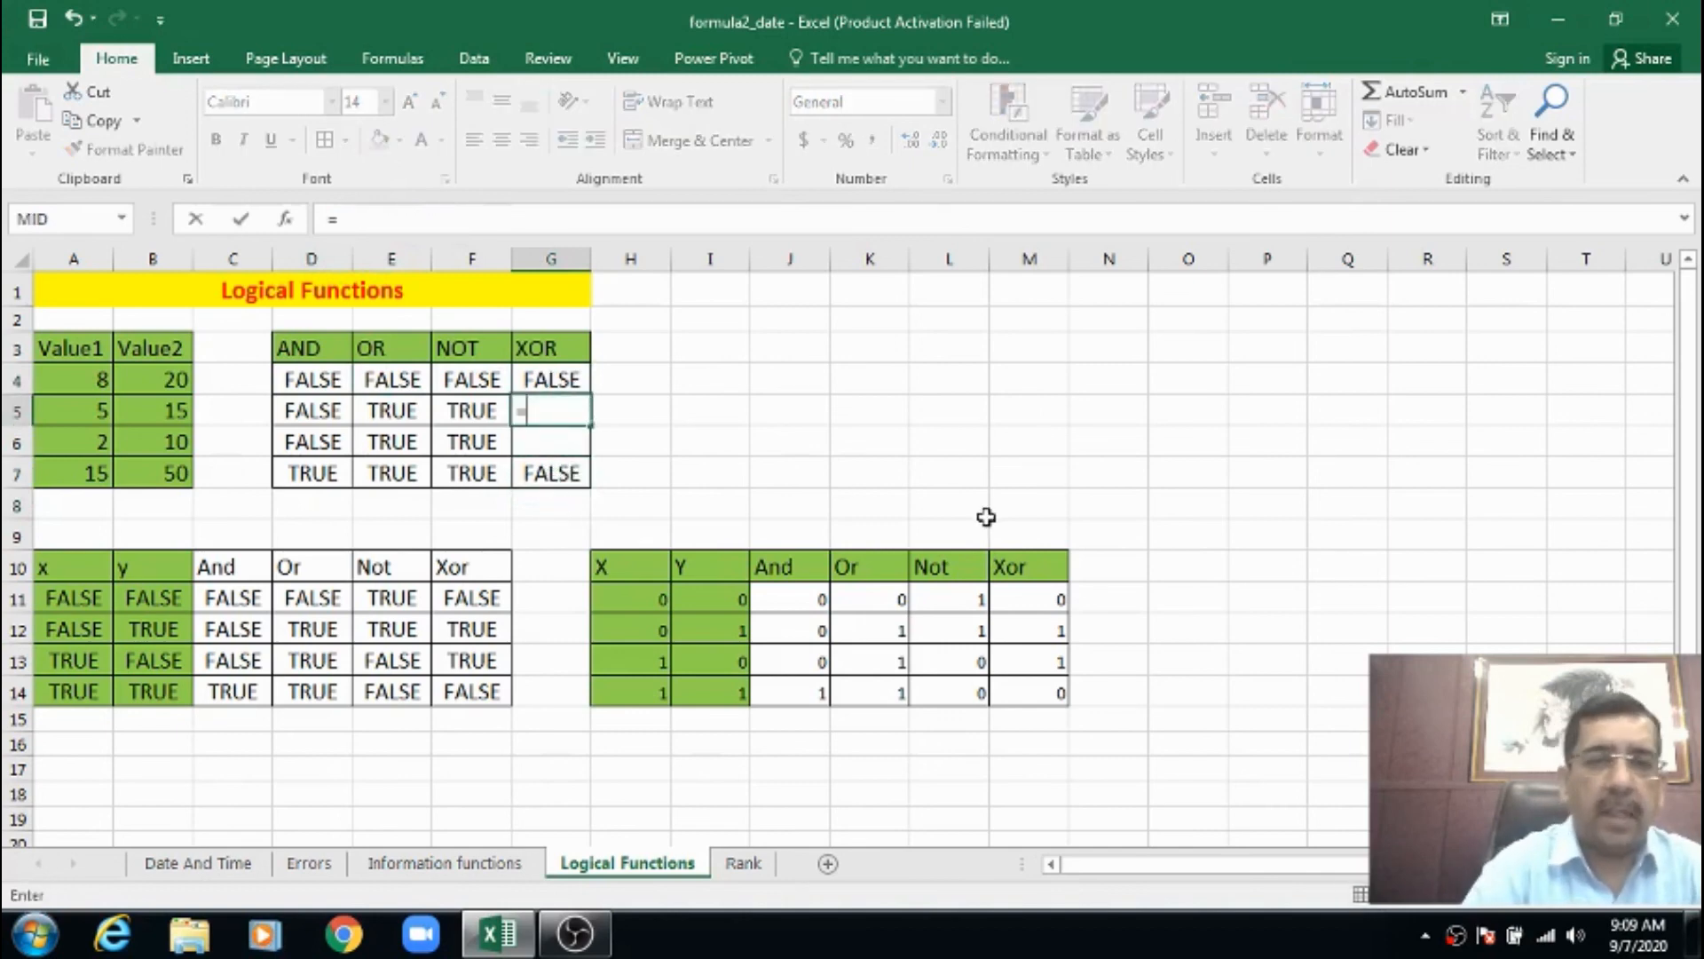
{"action": "type", "text": "xor"}
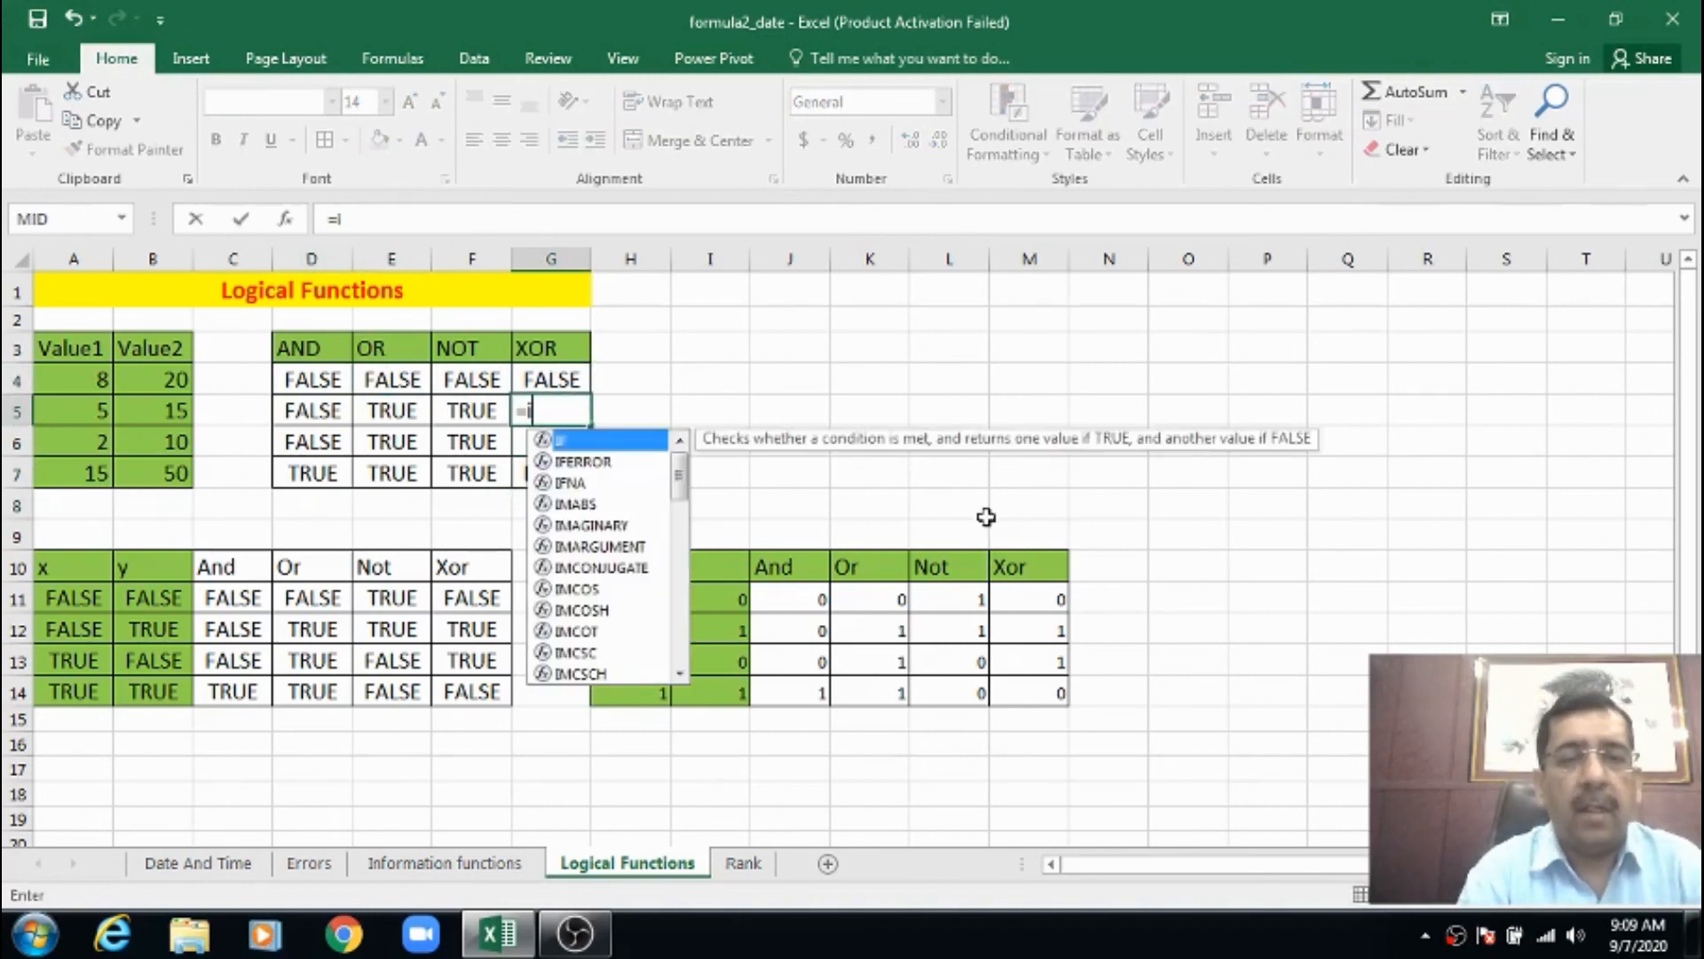
{"action": "type", "text": "("}
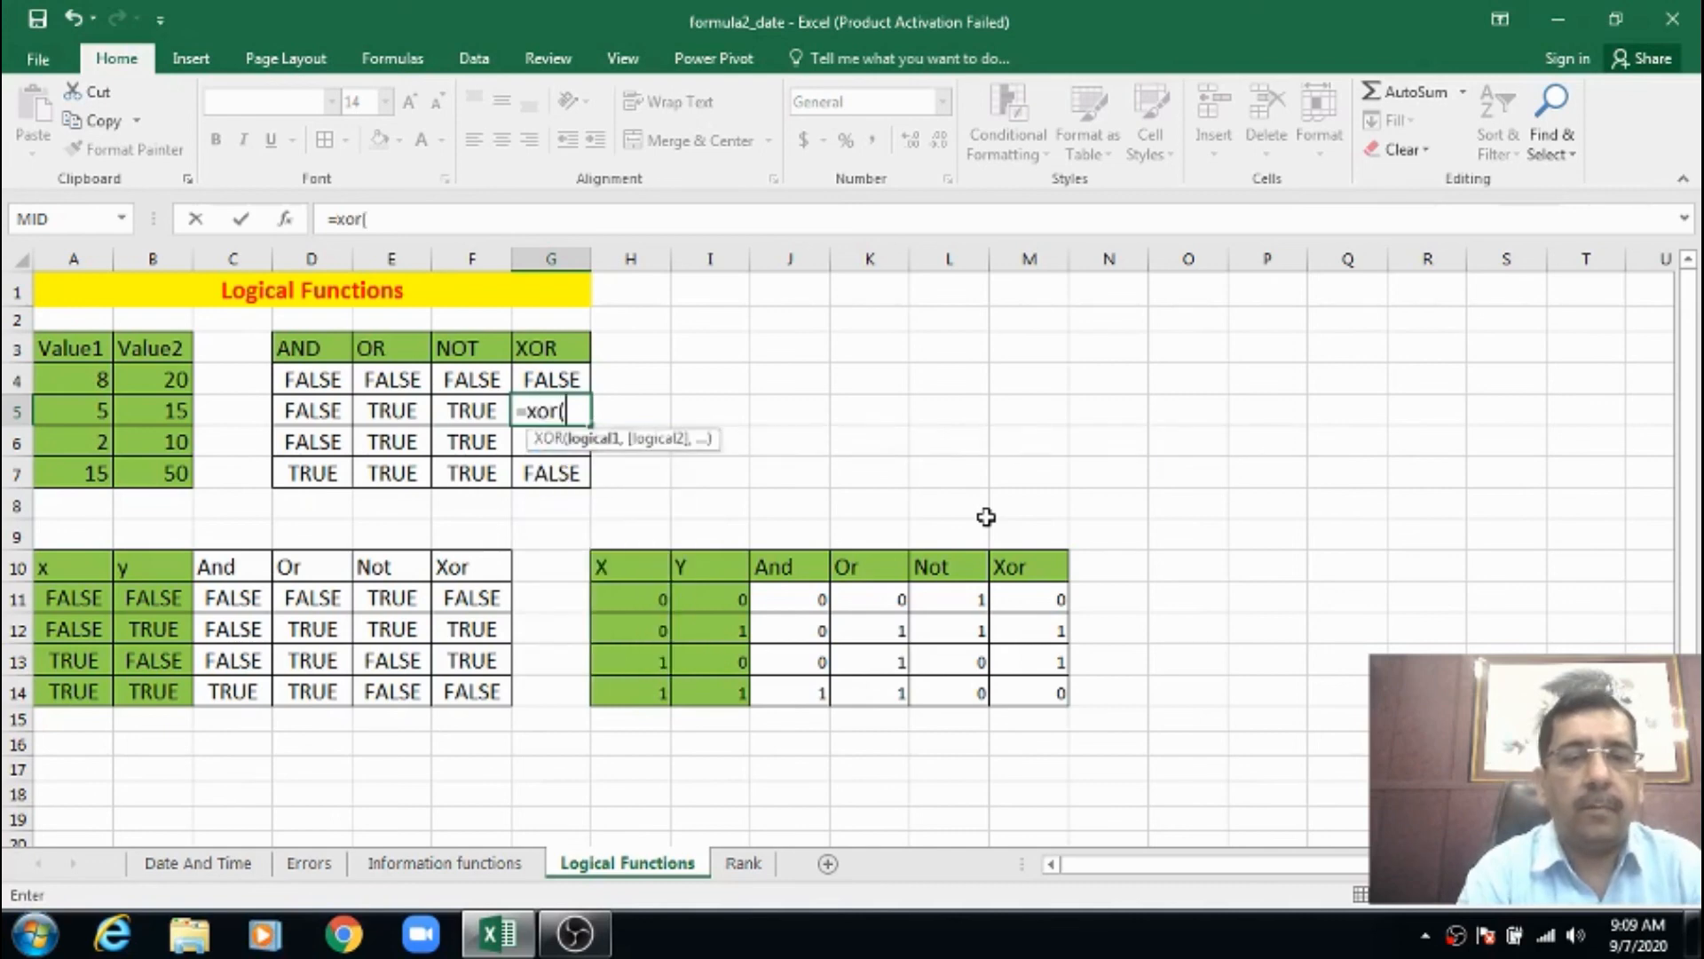
{"action": "type", "text": "a5>"}
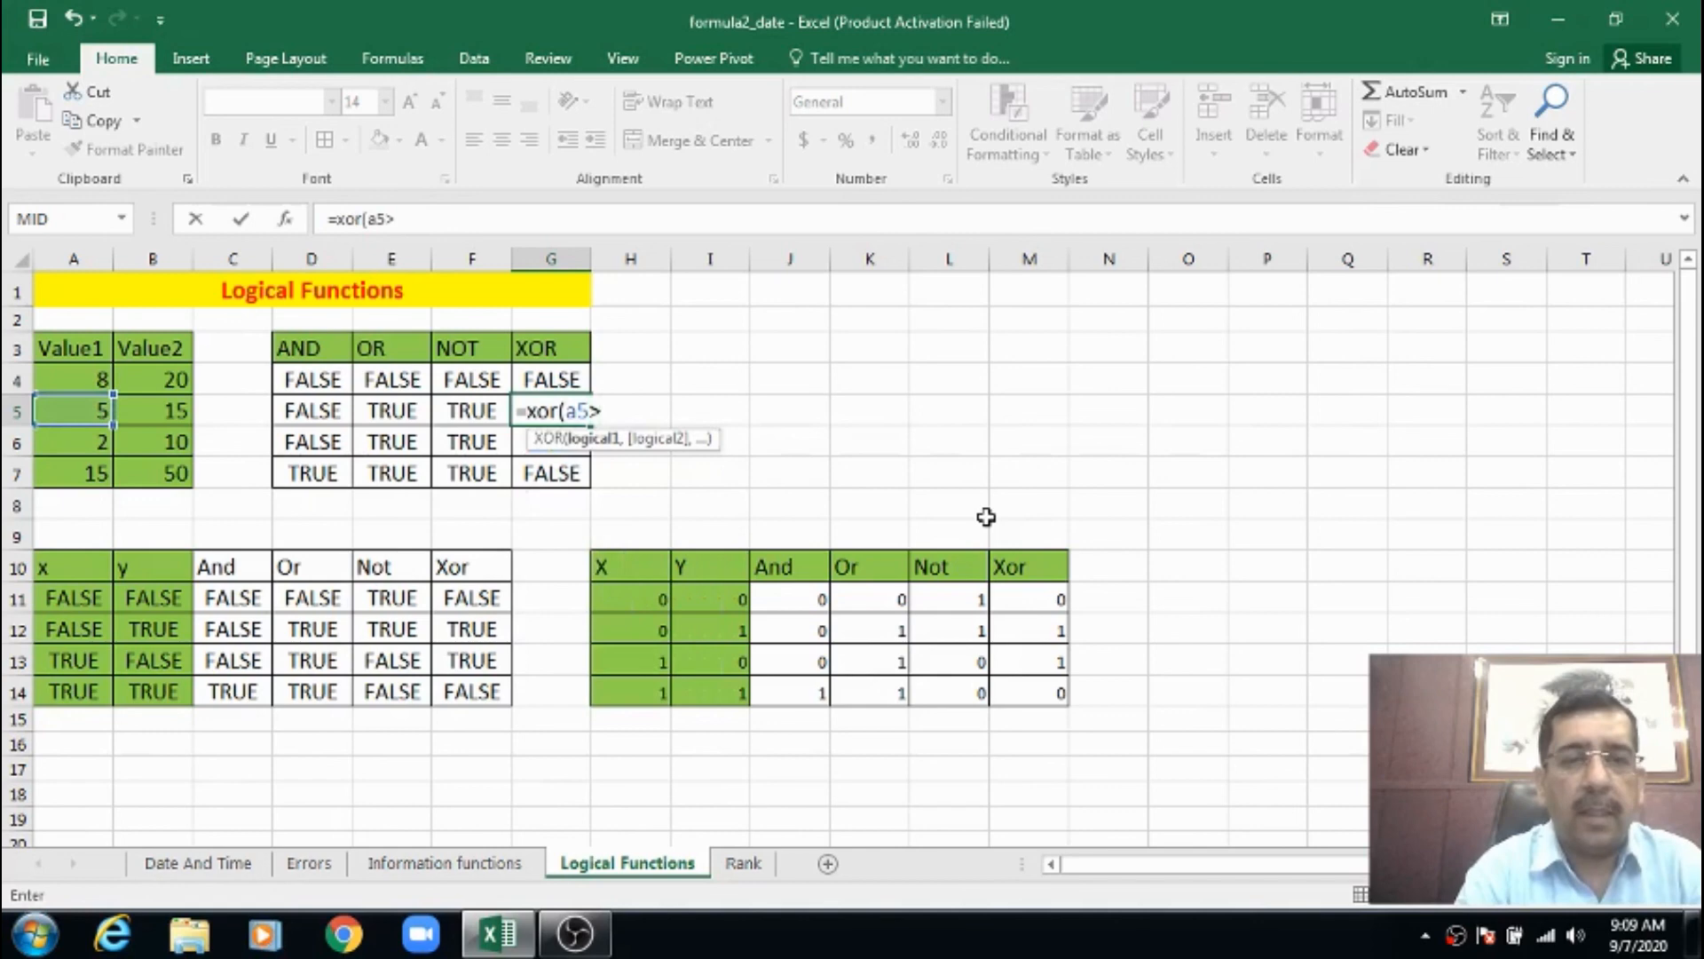
{"action": "type", "text": "5"}
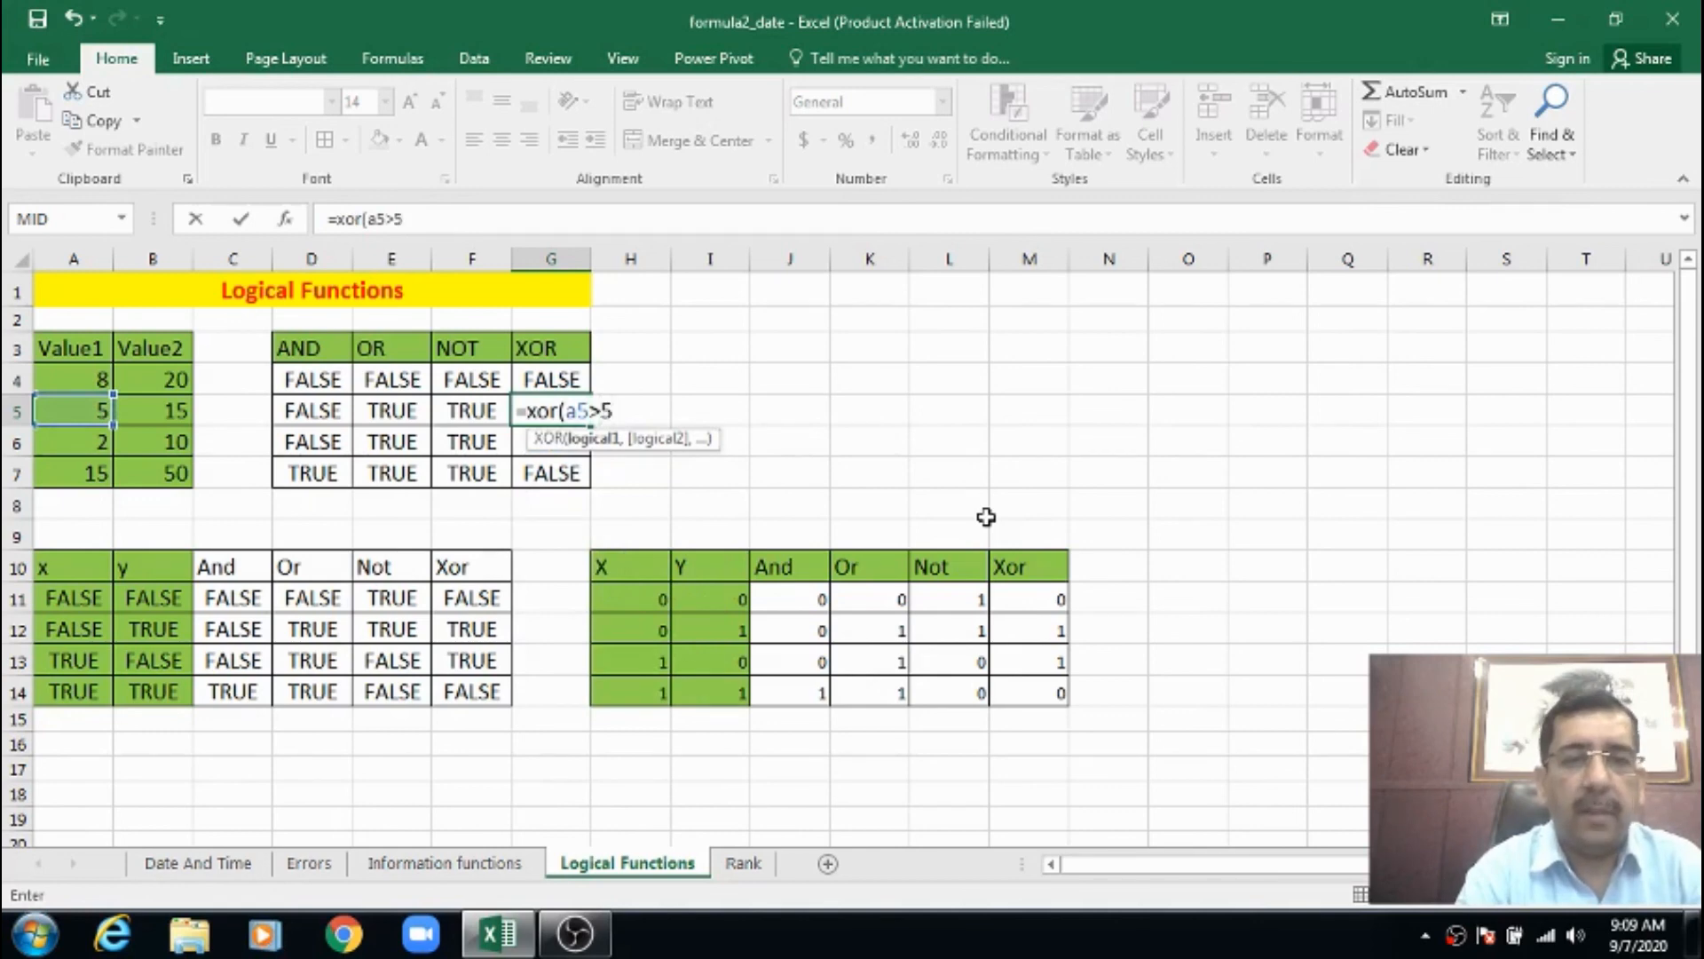
{"action": "type", "text": ",b"}
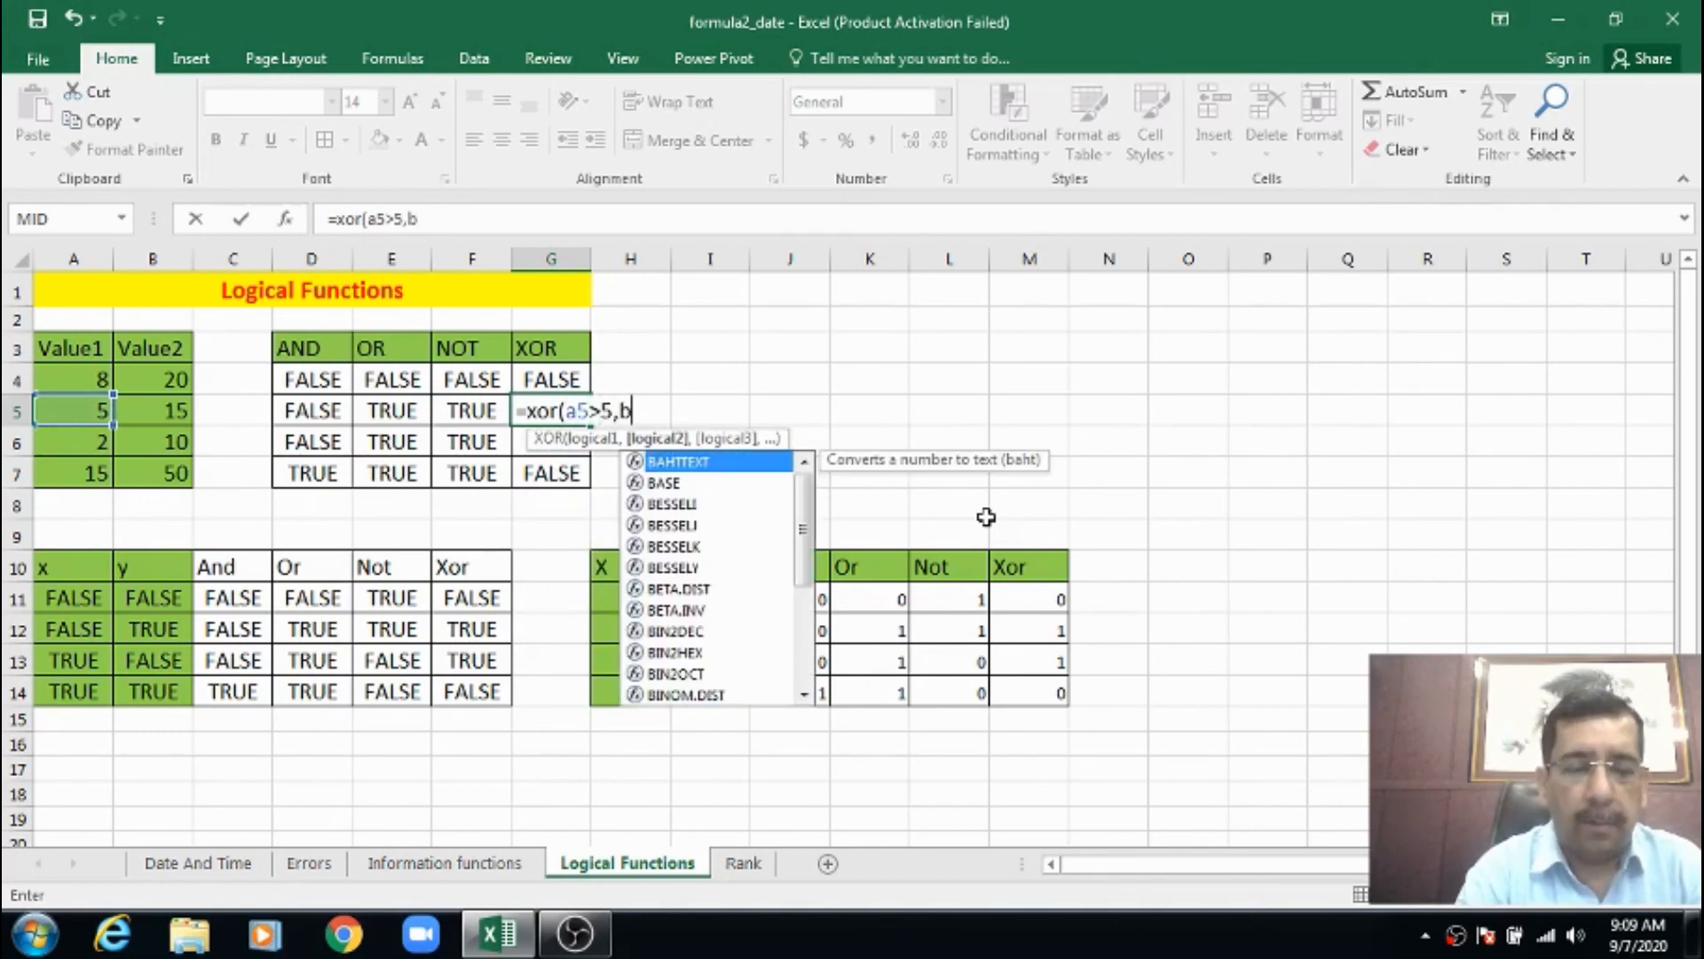
{"action": "type", "text": "5<="}
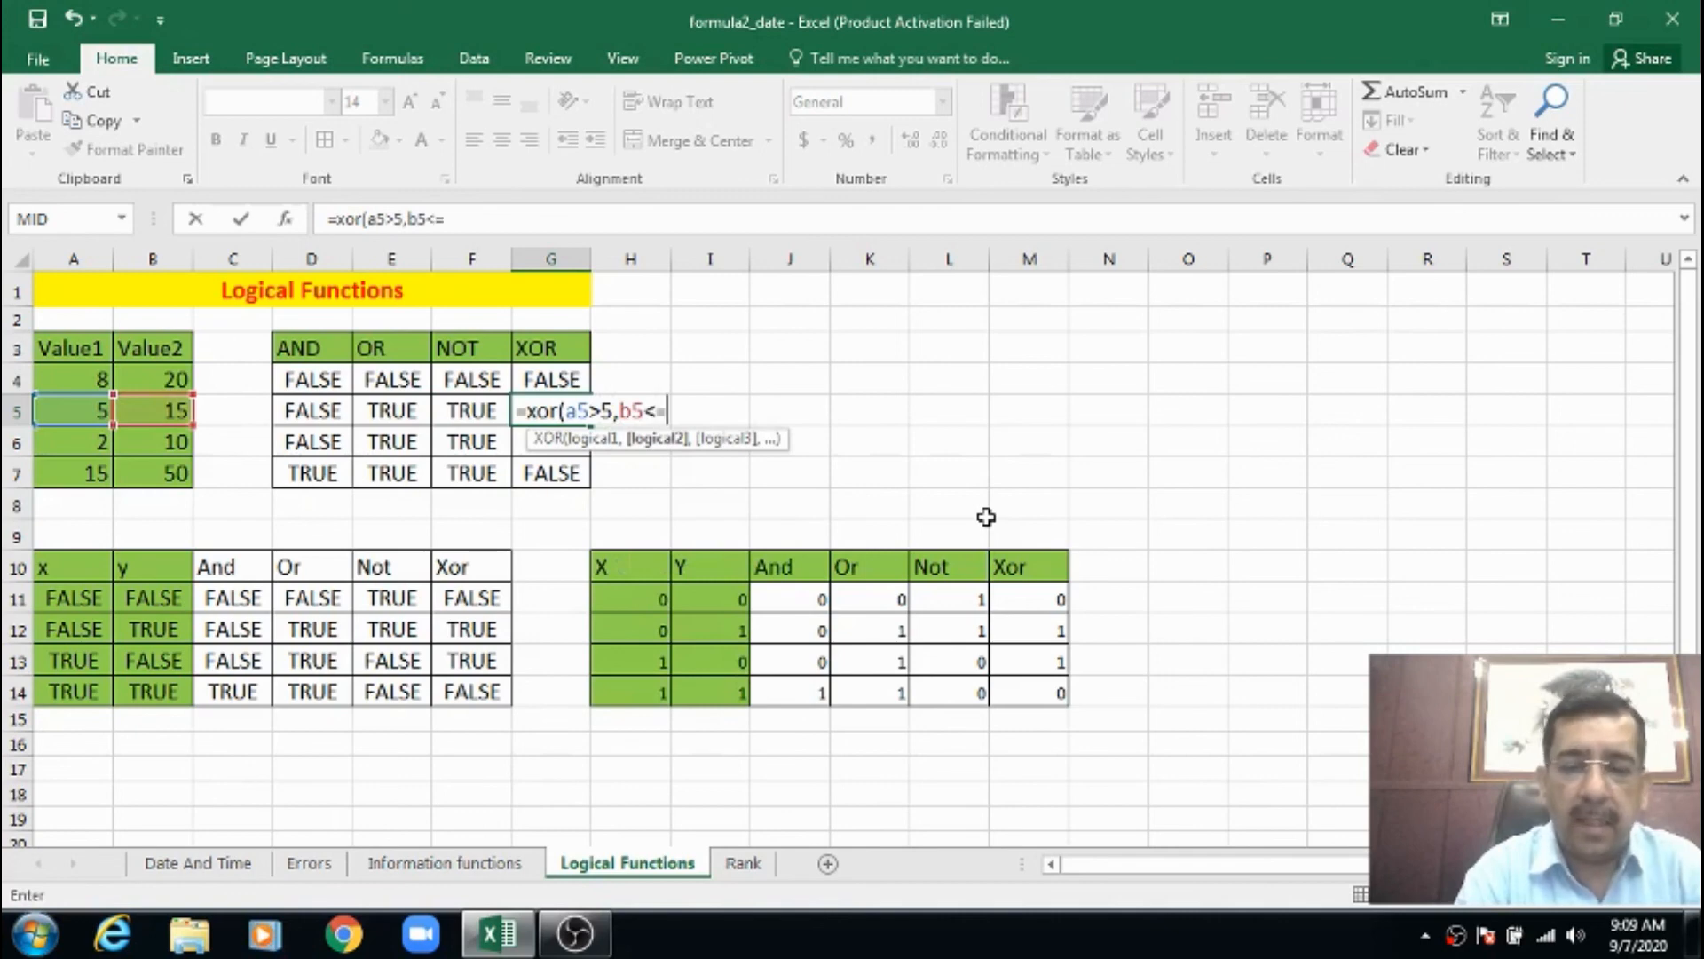
{"action": "type", "text": "15)"}
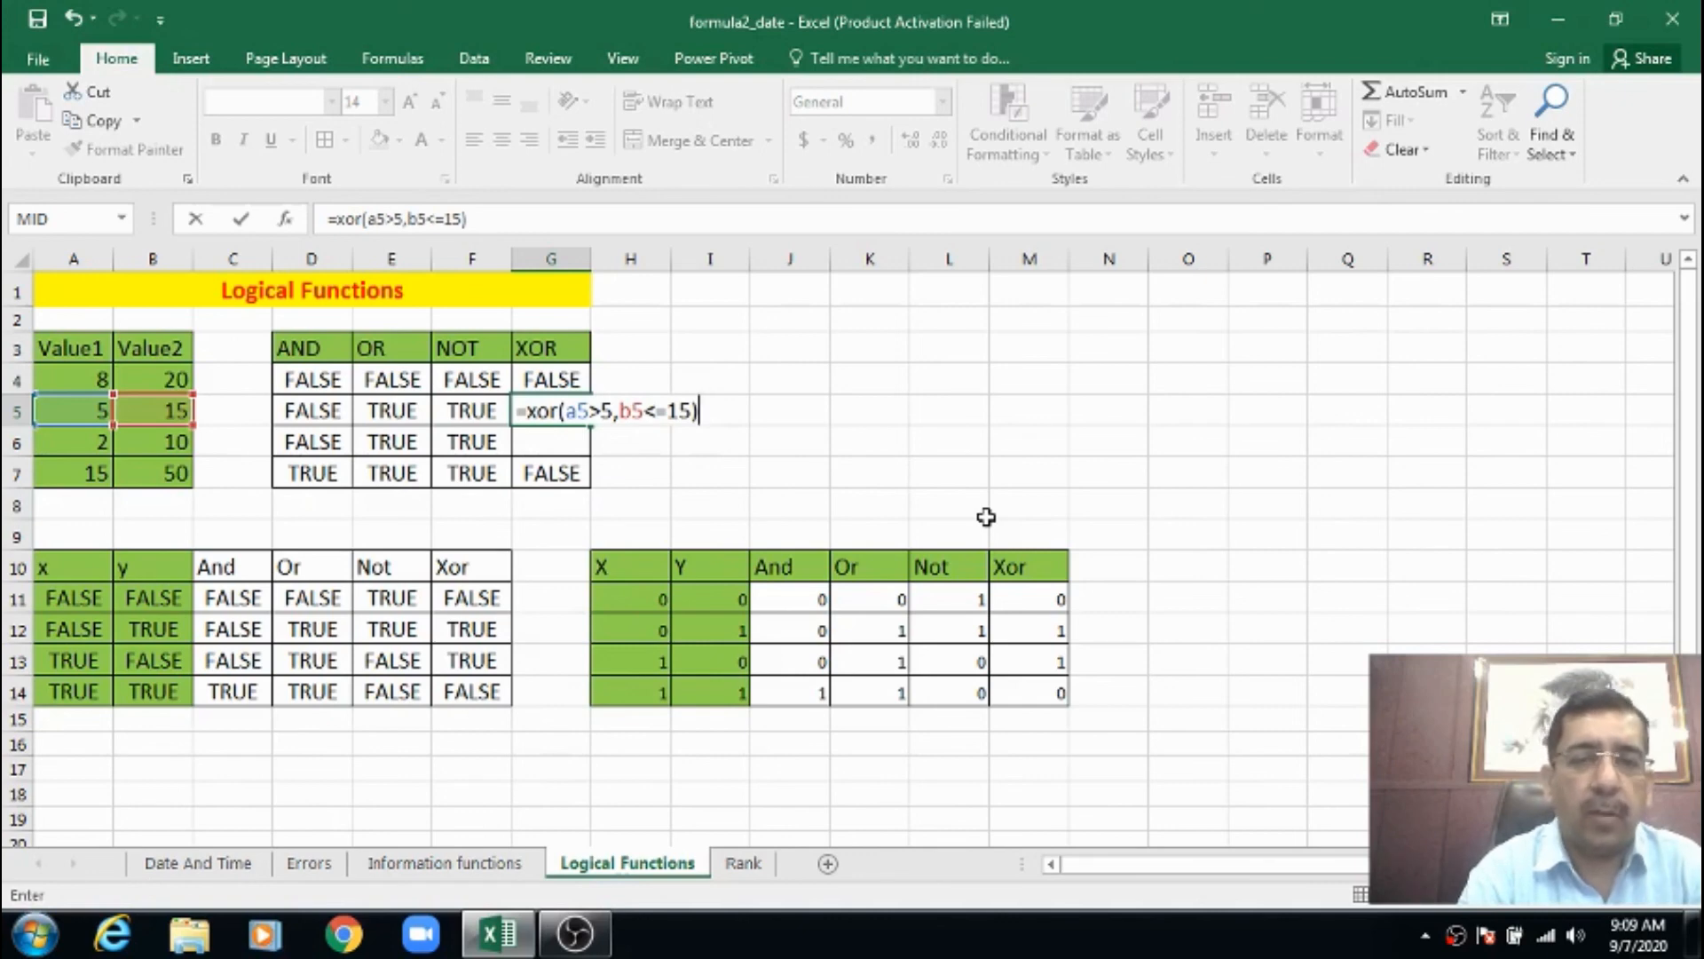
{"action": "key", "text": "Return"}
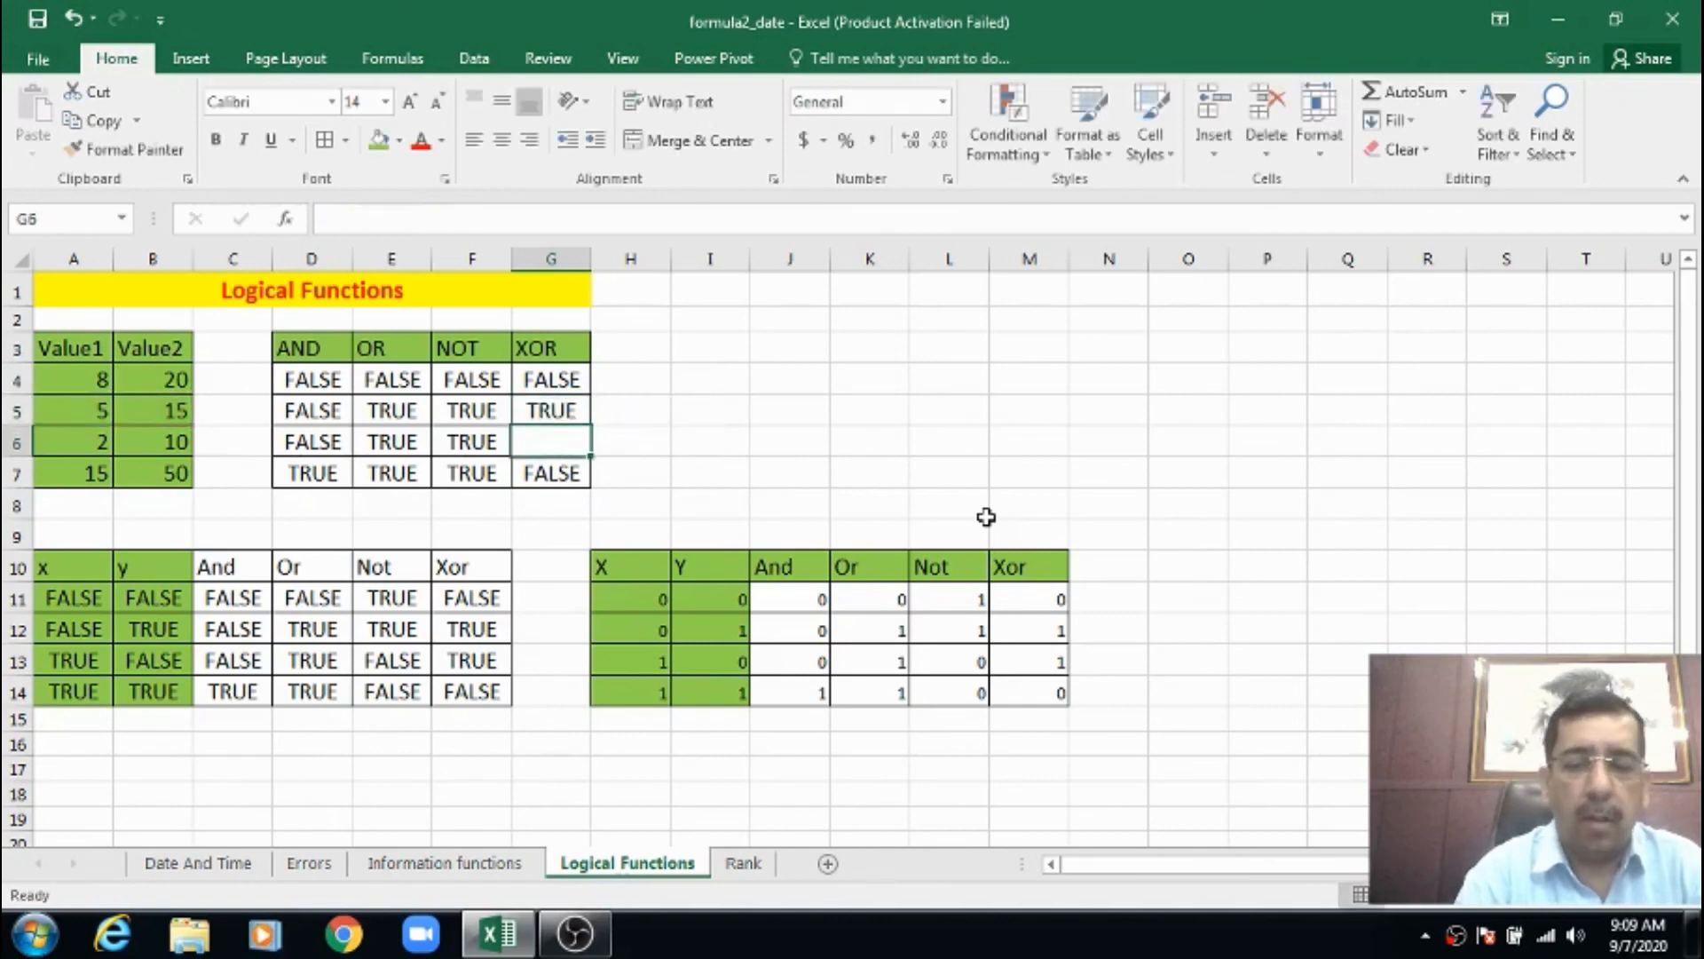
Enter the formula =xor(a6>=2,b6<10) in G6 to test the third pair of values.
{"action": "type", "text": "=if("}
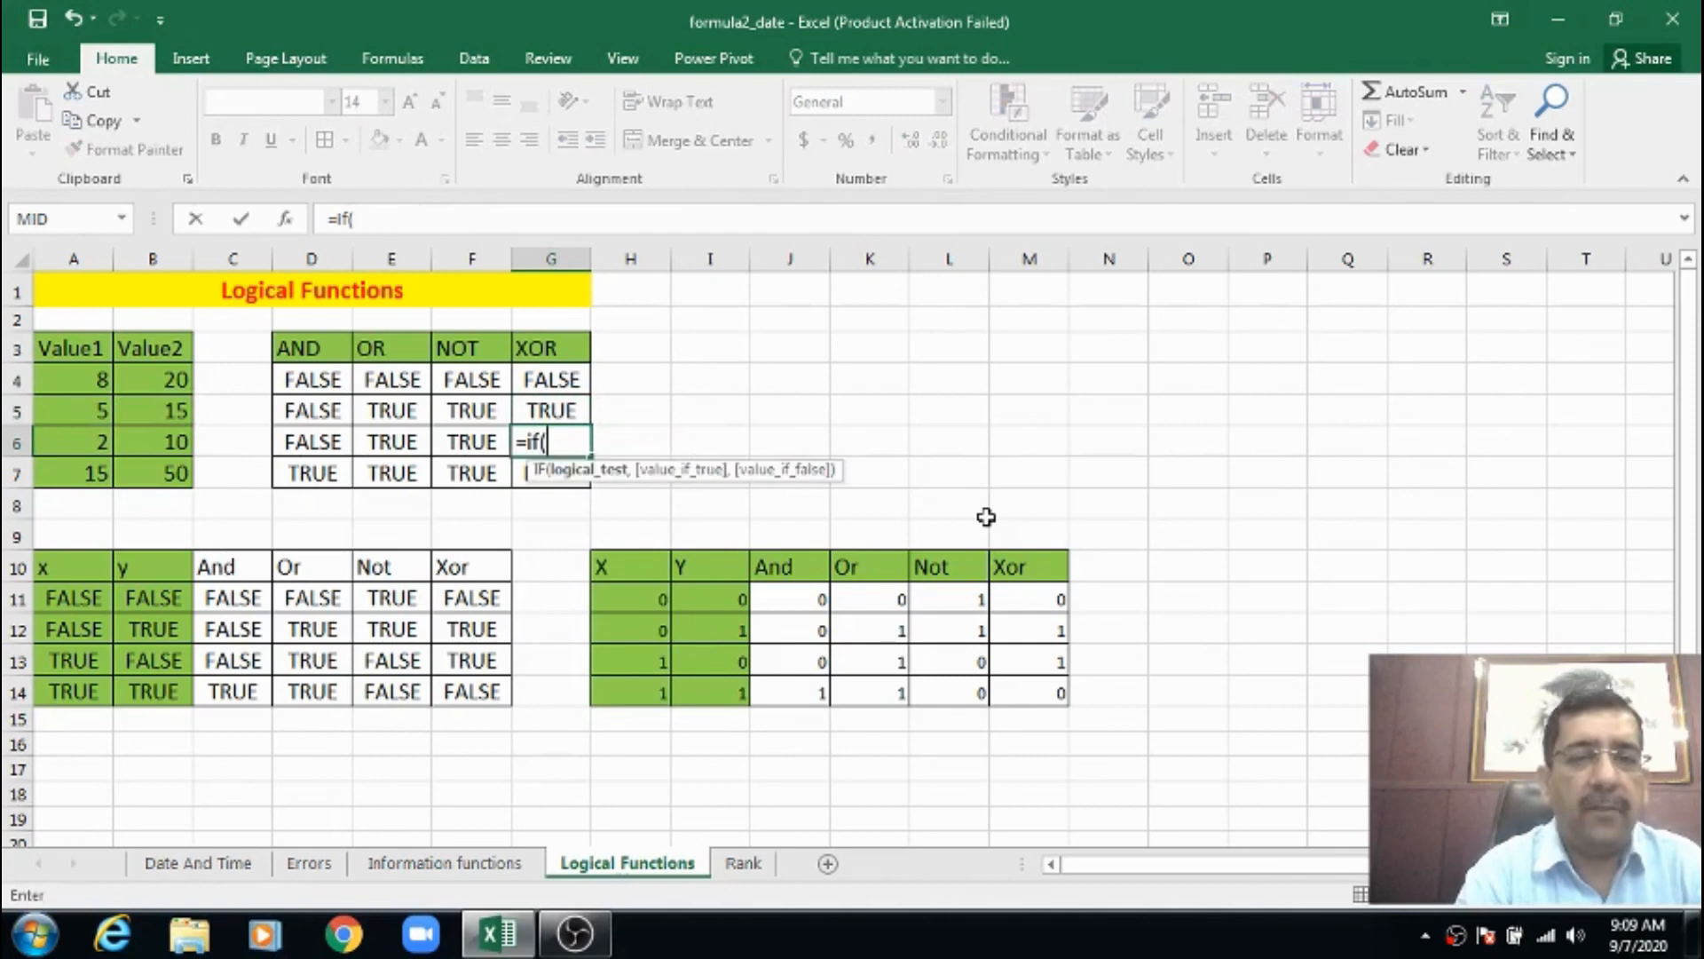
{"action": "key", "text": "BackSpace"}
{"action": "key", "text": "BackSpace"}
{"action": "key", "text": "BackSpace"}
{"action": "type", "text": "xor"}
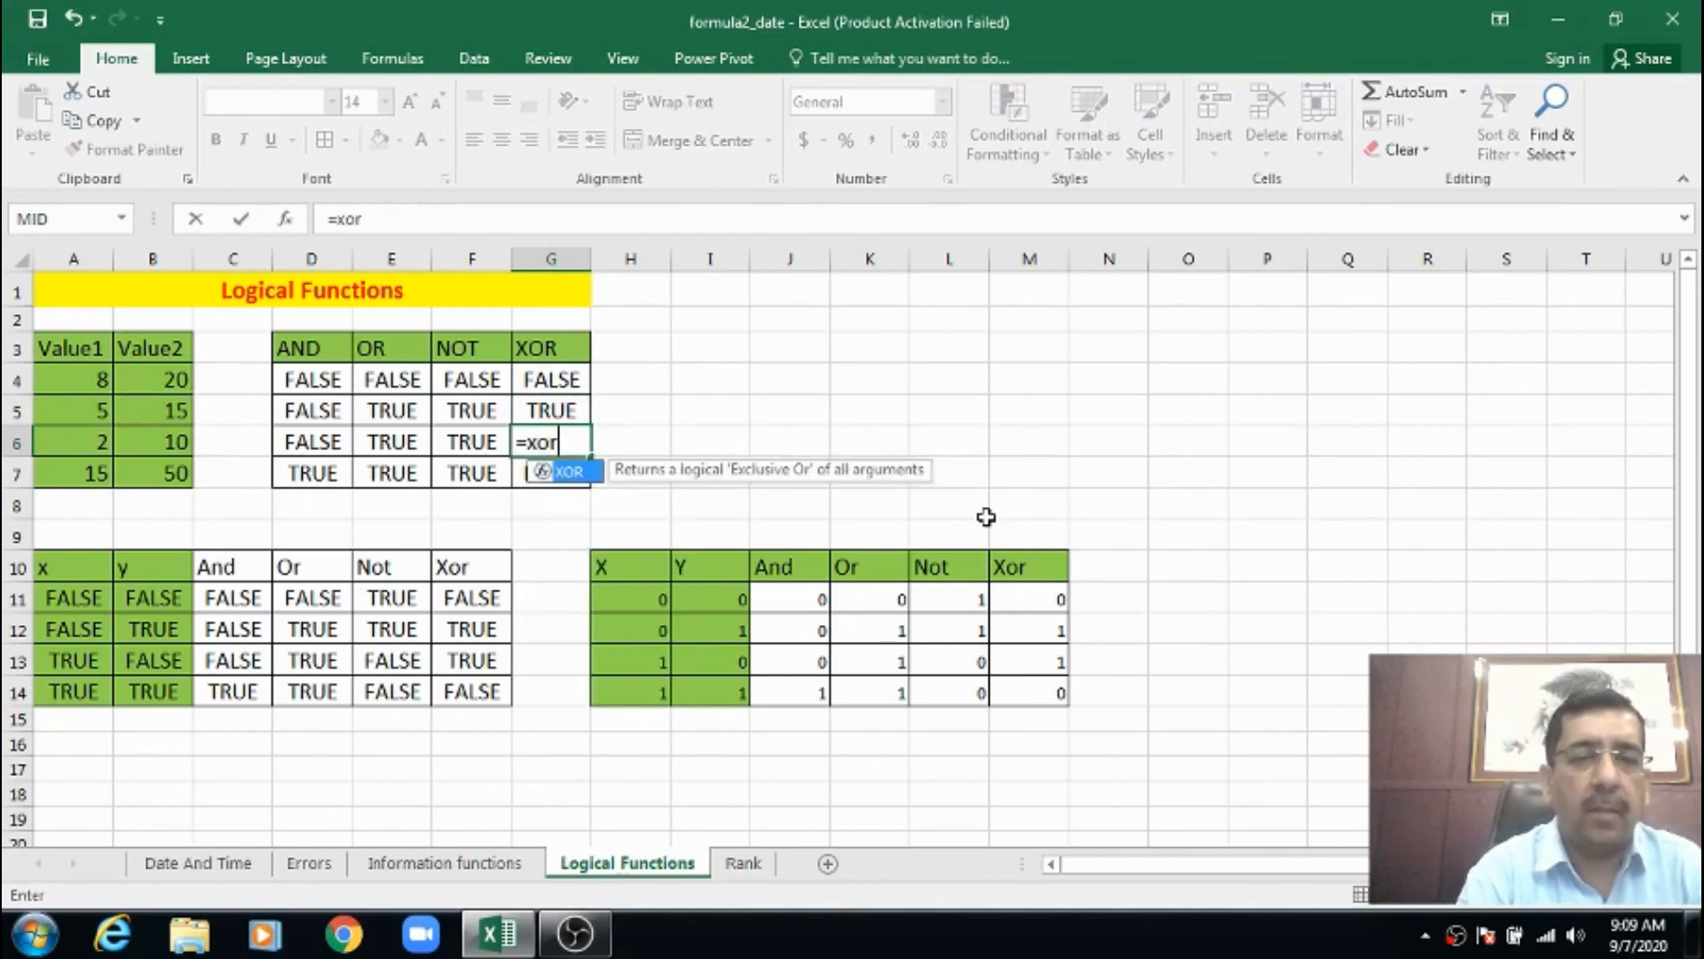
{"action": "type", "text": "("}
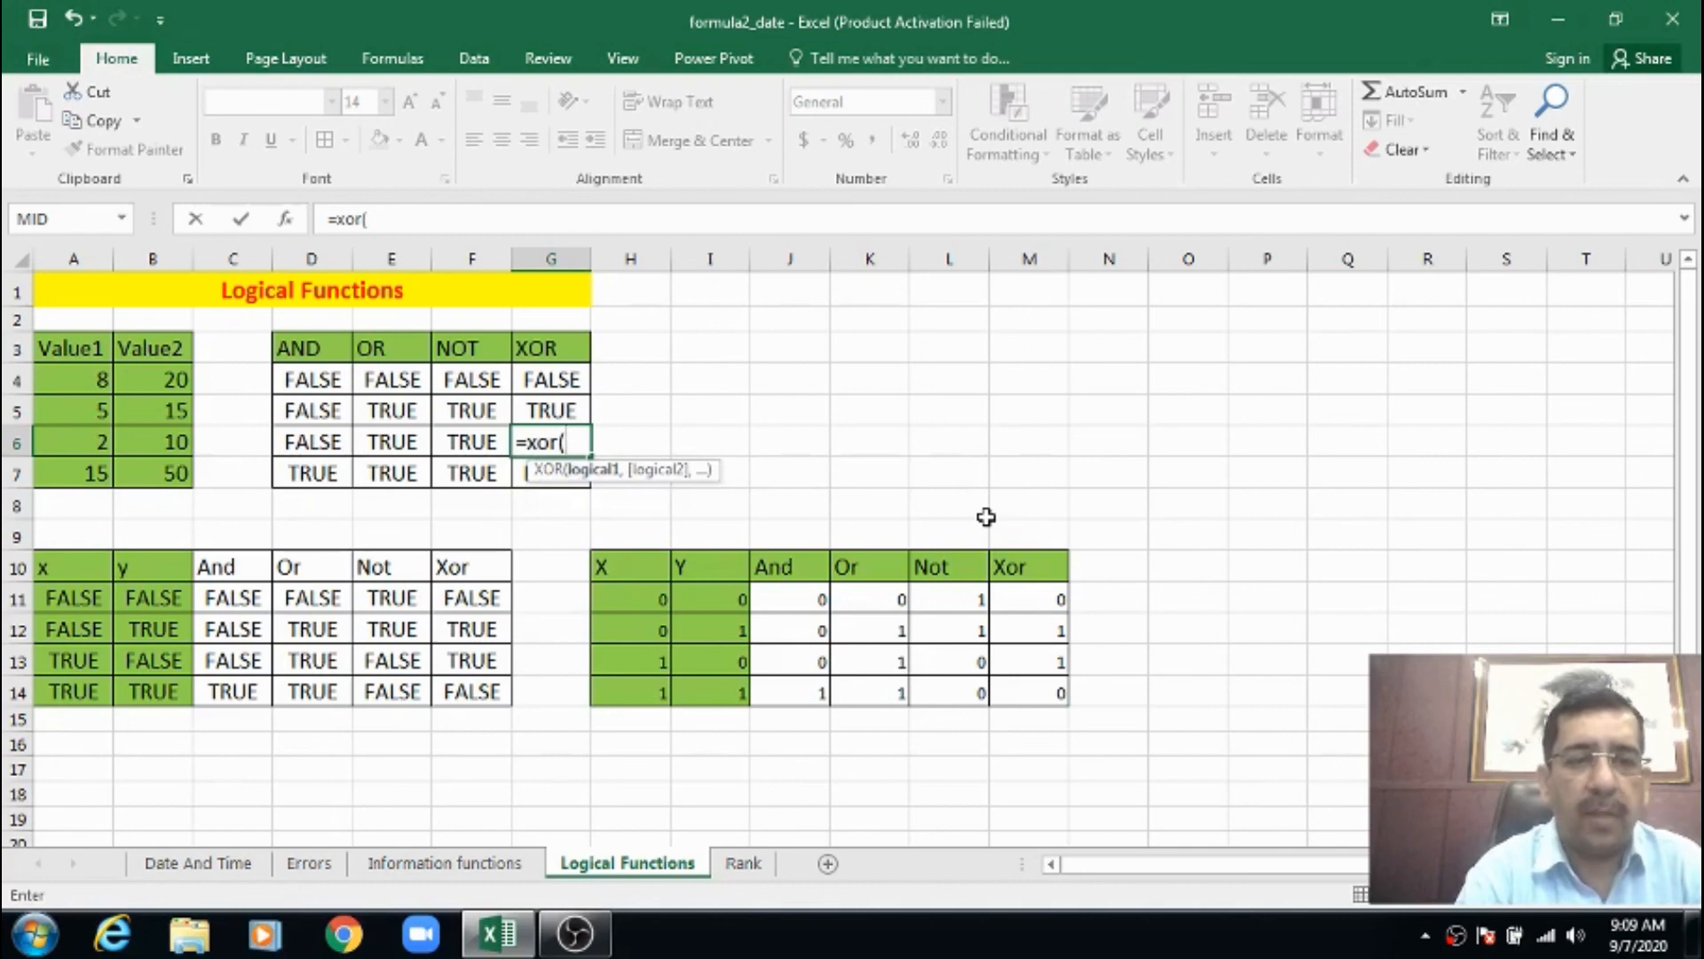
{"action": "type", "text": "a"}
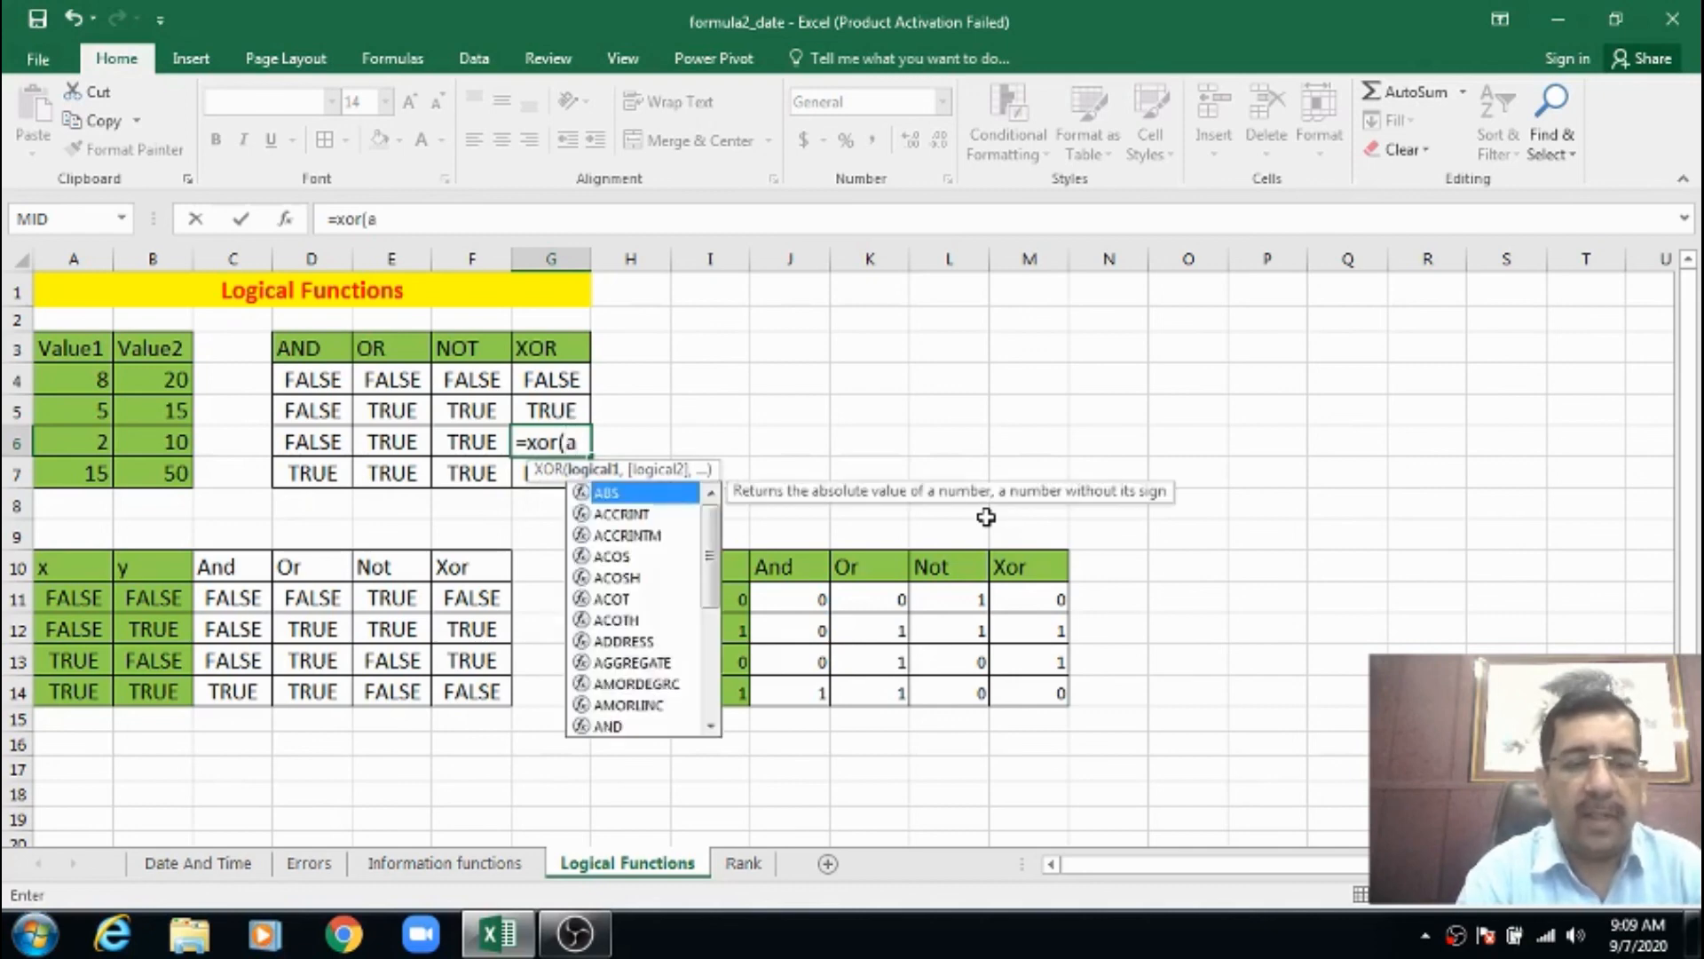
{"action": "type", "text": "6>="}
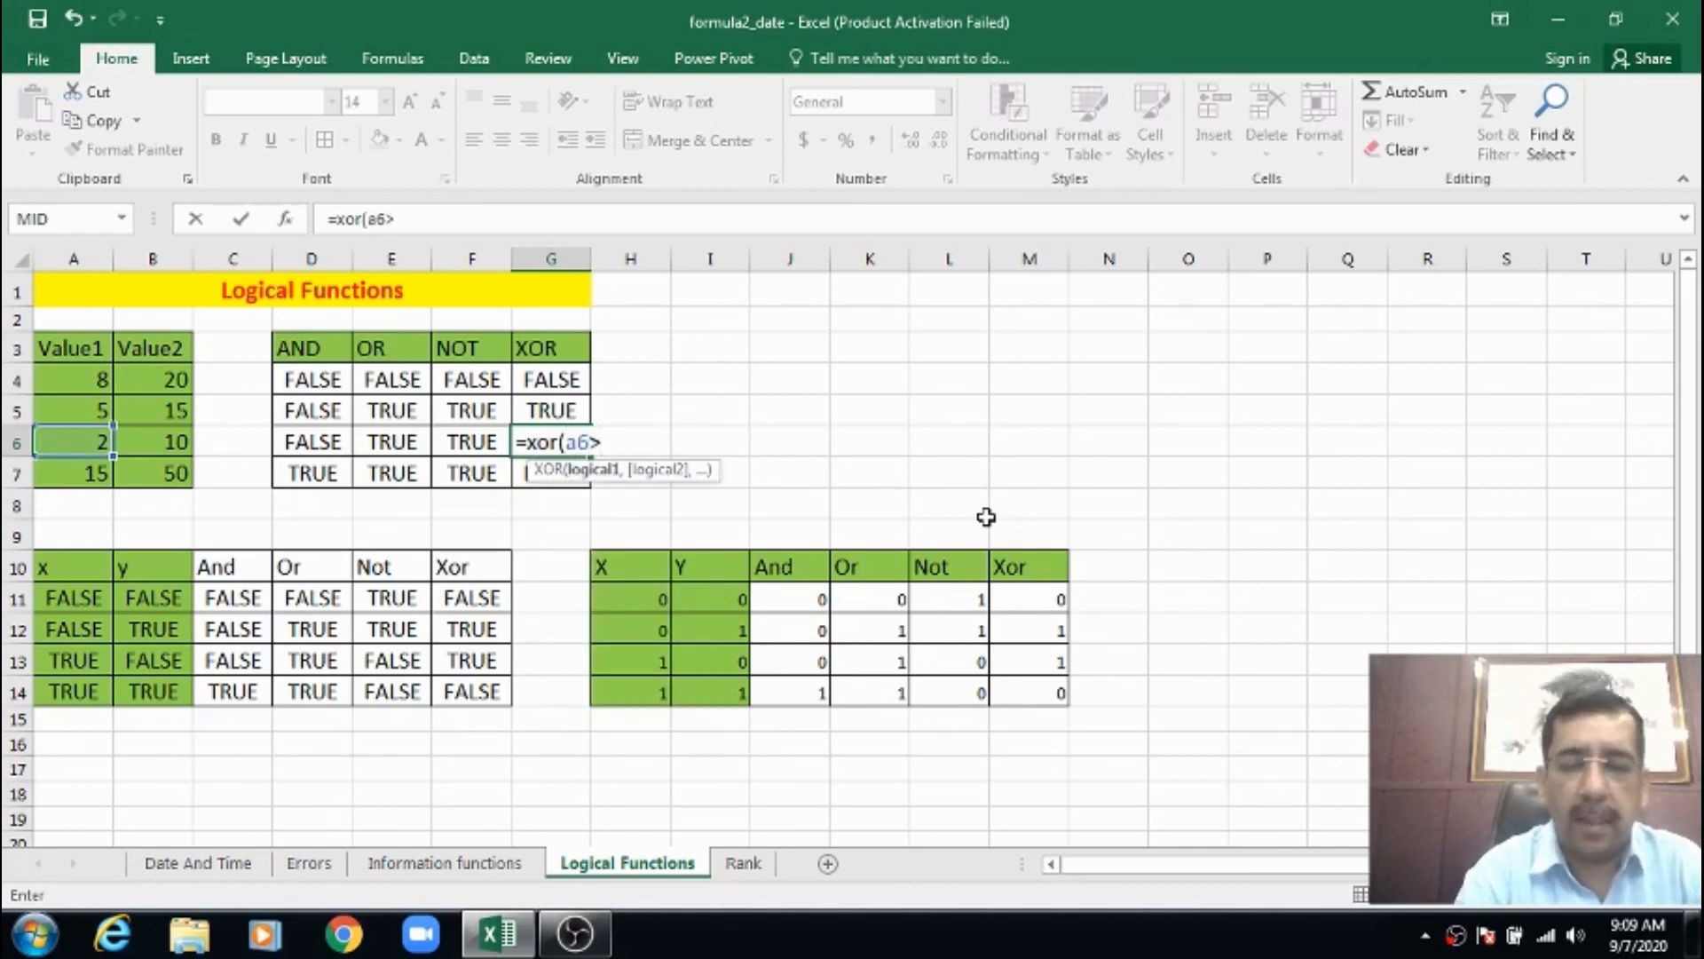
{"action": "type", "text": "2,b"}
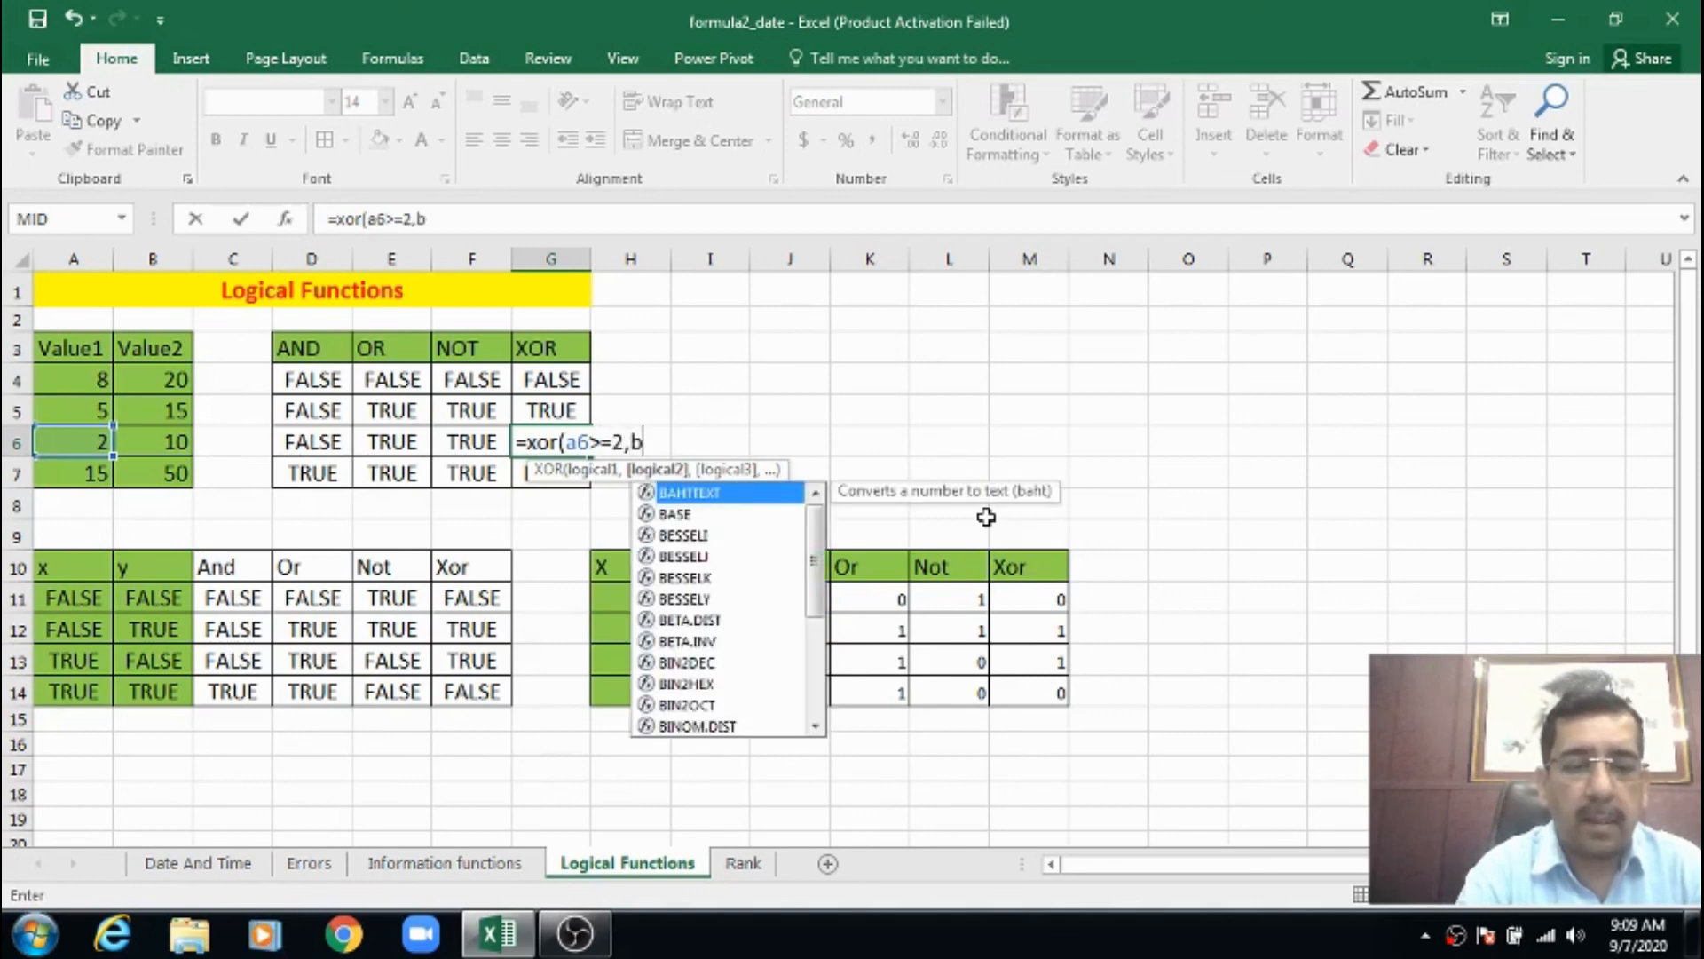
{"action": "type", "text": "6<10)"}
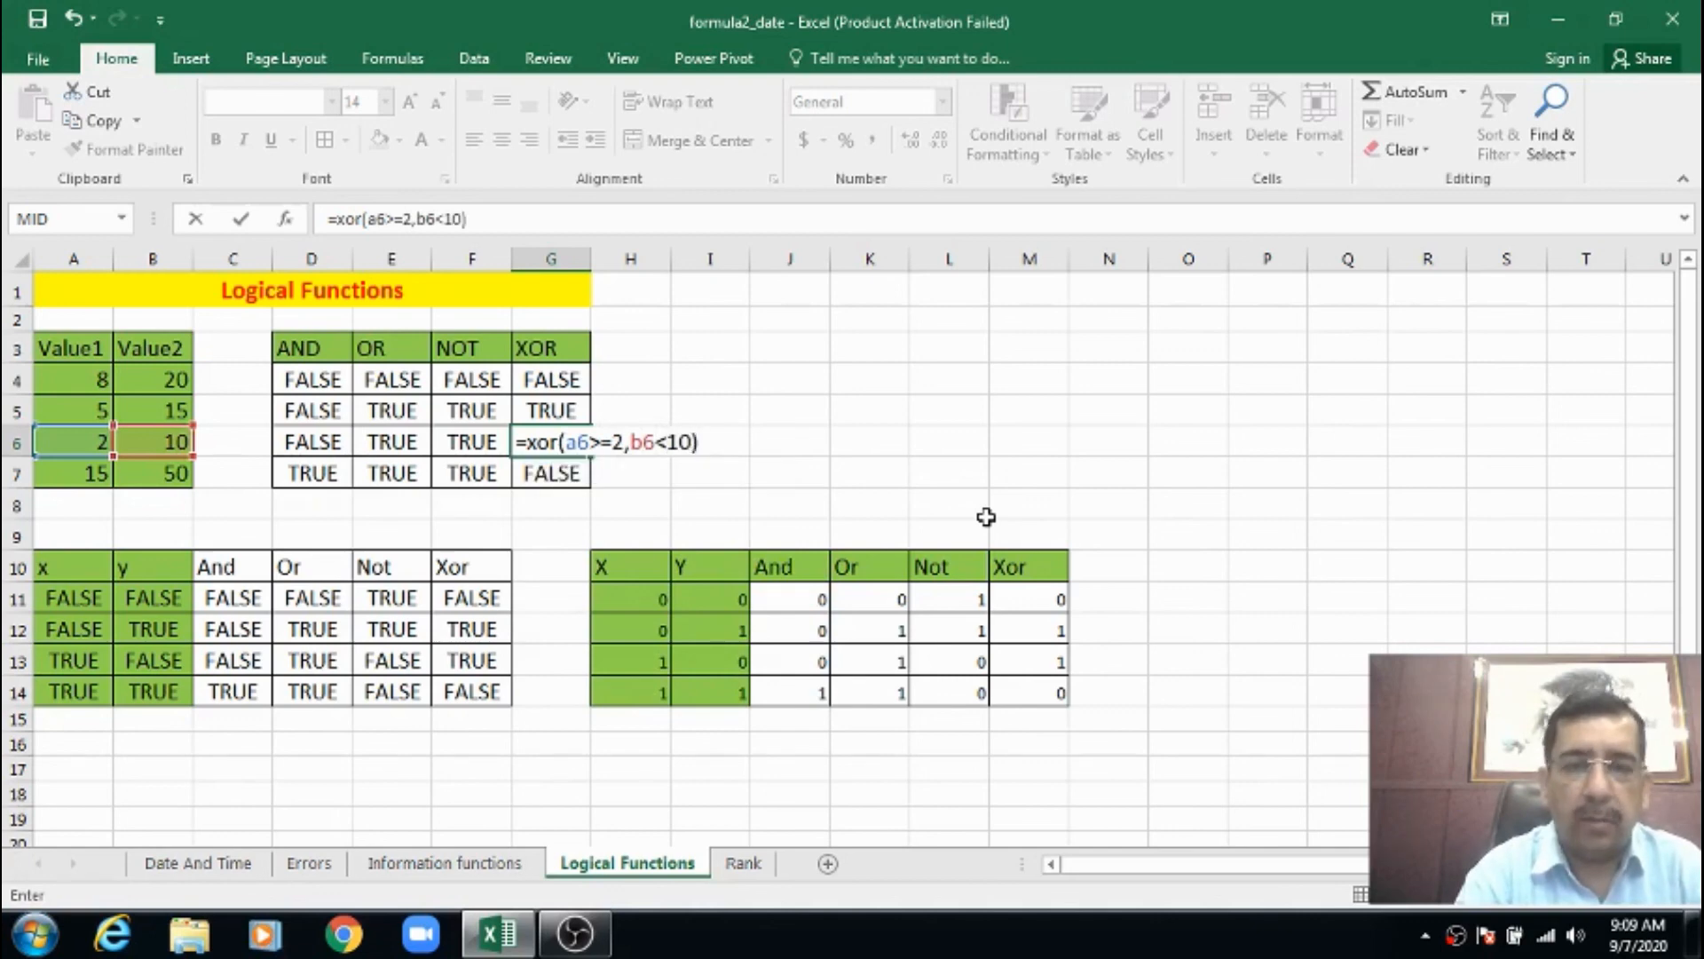
{"action": "key", "text": "Return"}
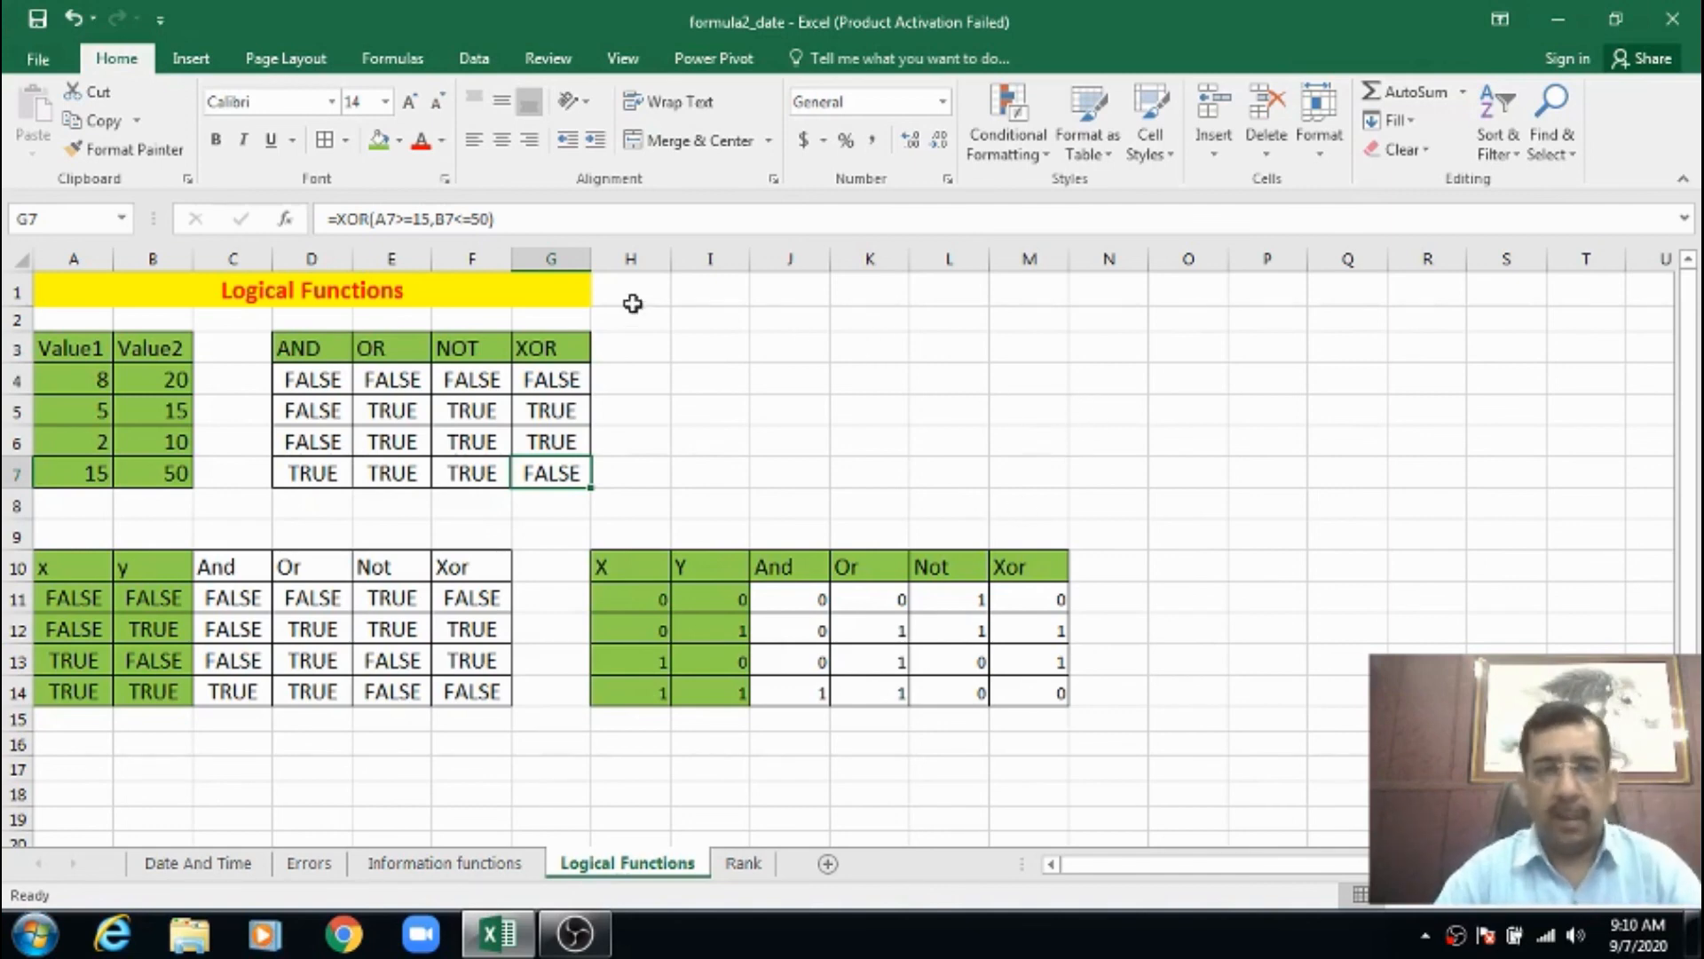
Review the Logical Functions title, the AND, OR, NOT and XOR headings, the Value1 and Value2 headings, and the OR formula in E6.
{"action": "left_click", "coordinate": [497, 347]}
{"action": "left_click", "coordinate": [399, 349]}
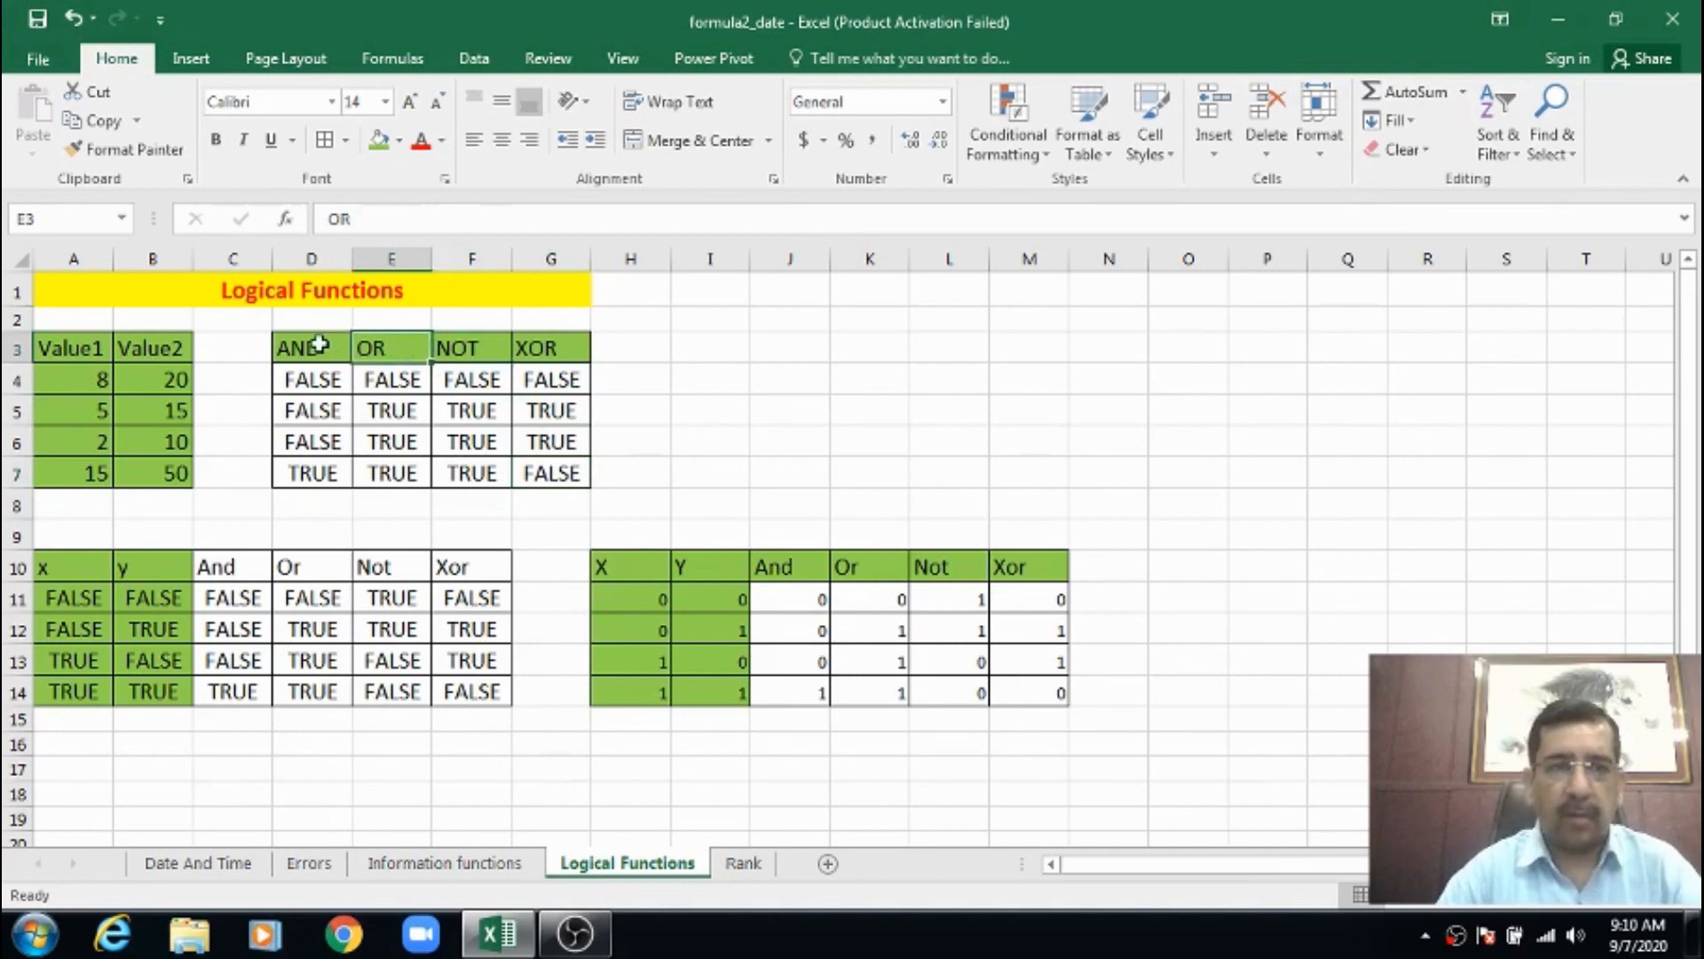
{"action": "left_click", "coordinate": [317, 345]}
{"action": "left_click", "coordinate": [119, 288]}
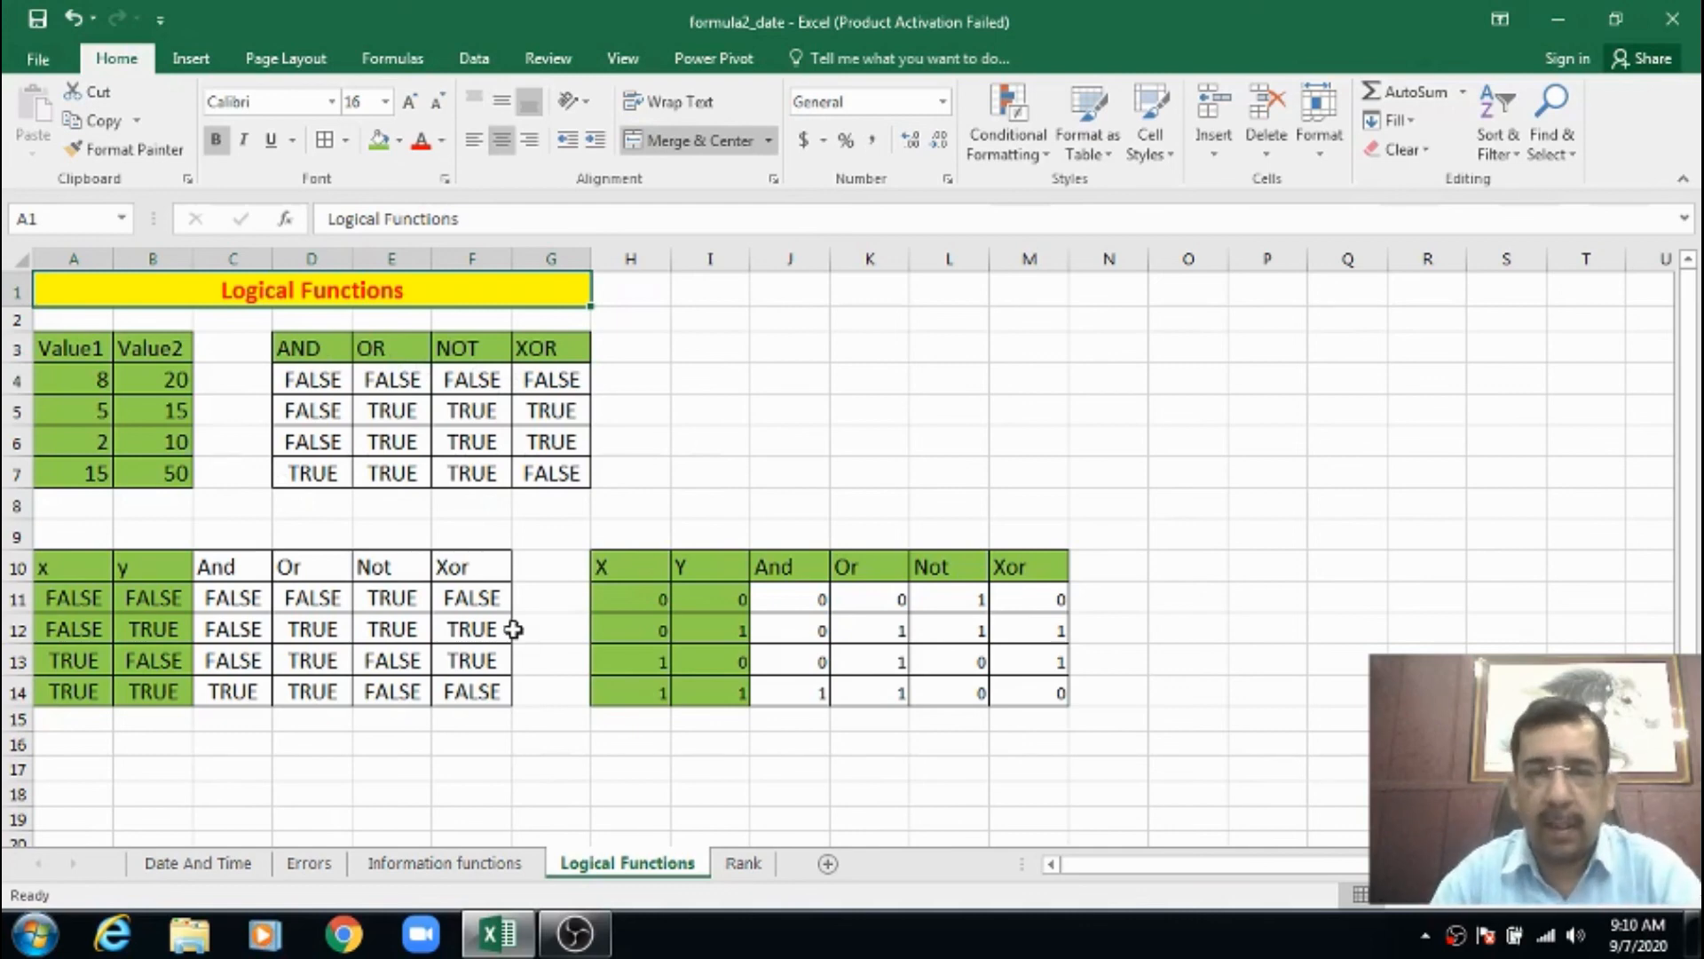
{"action": "left_click", "coordinate": [368, 443]}
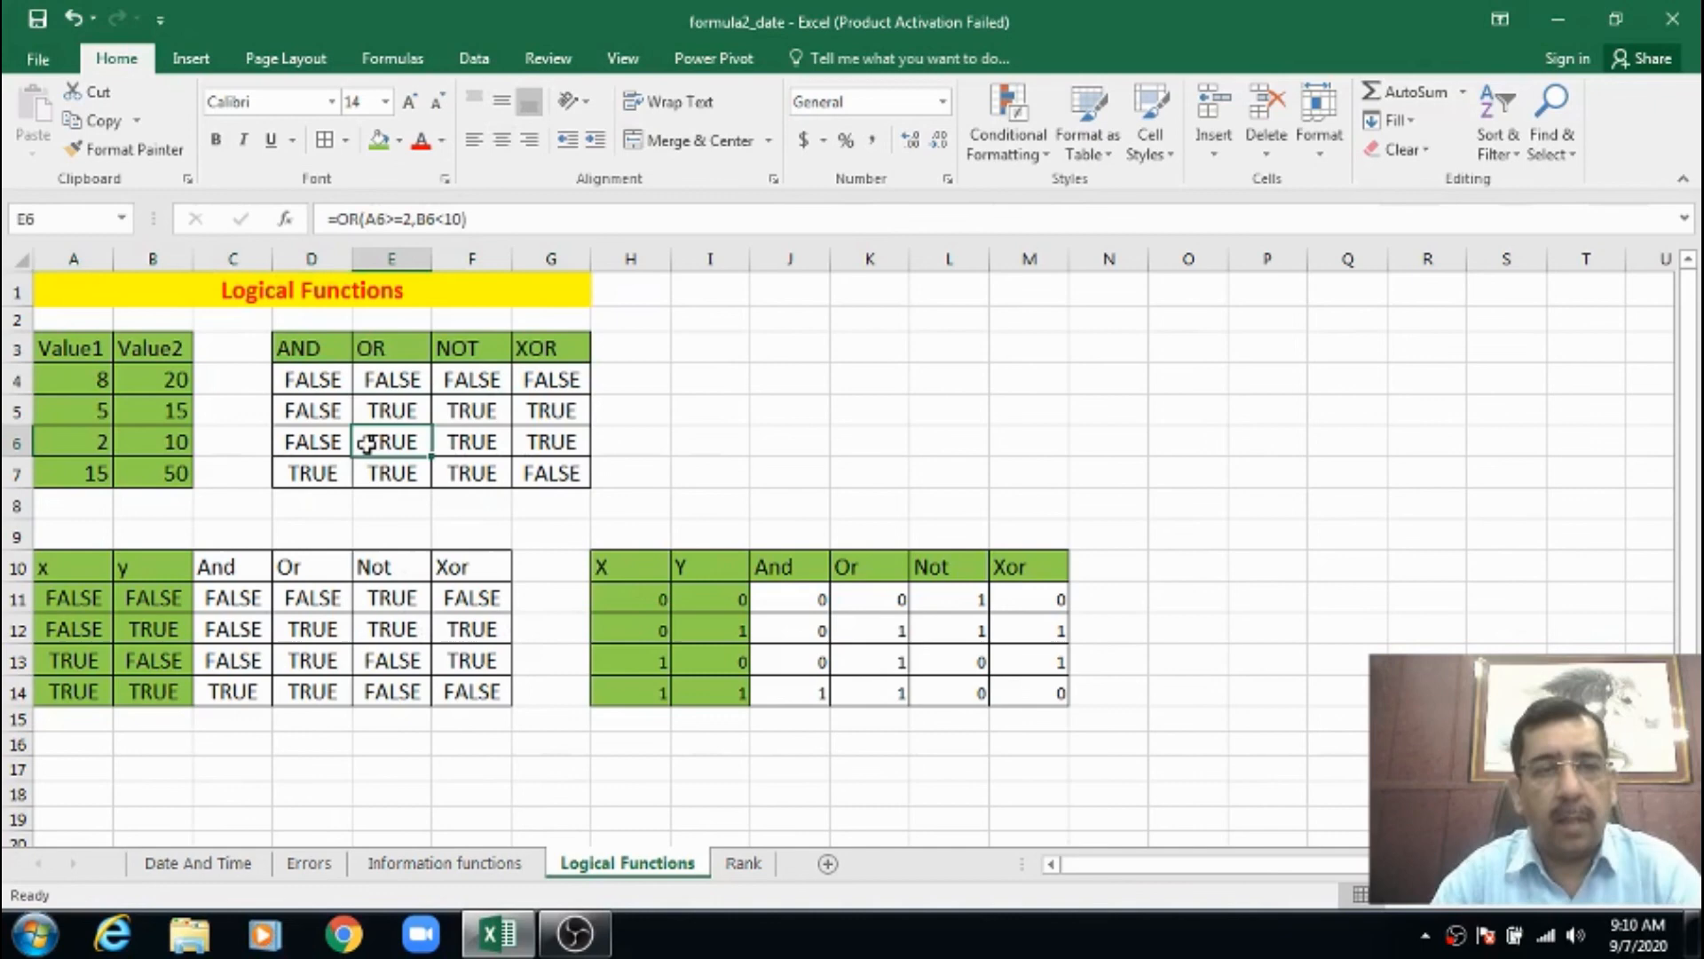
{"action": "left_click", "coordinate": [152, 291]}
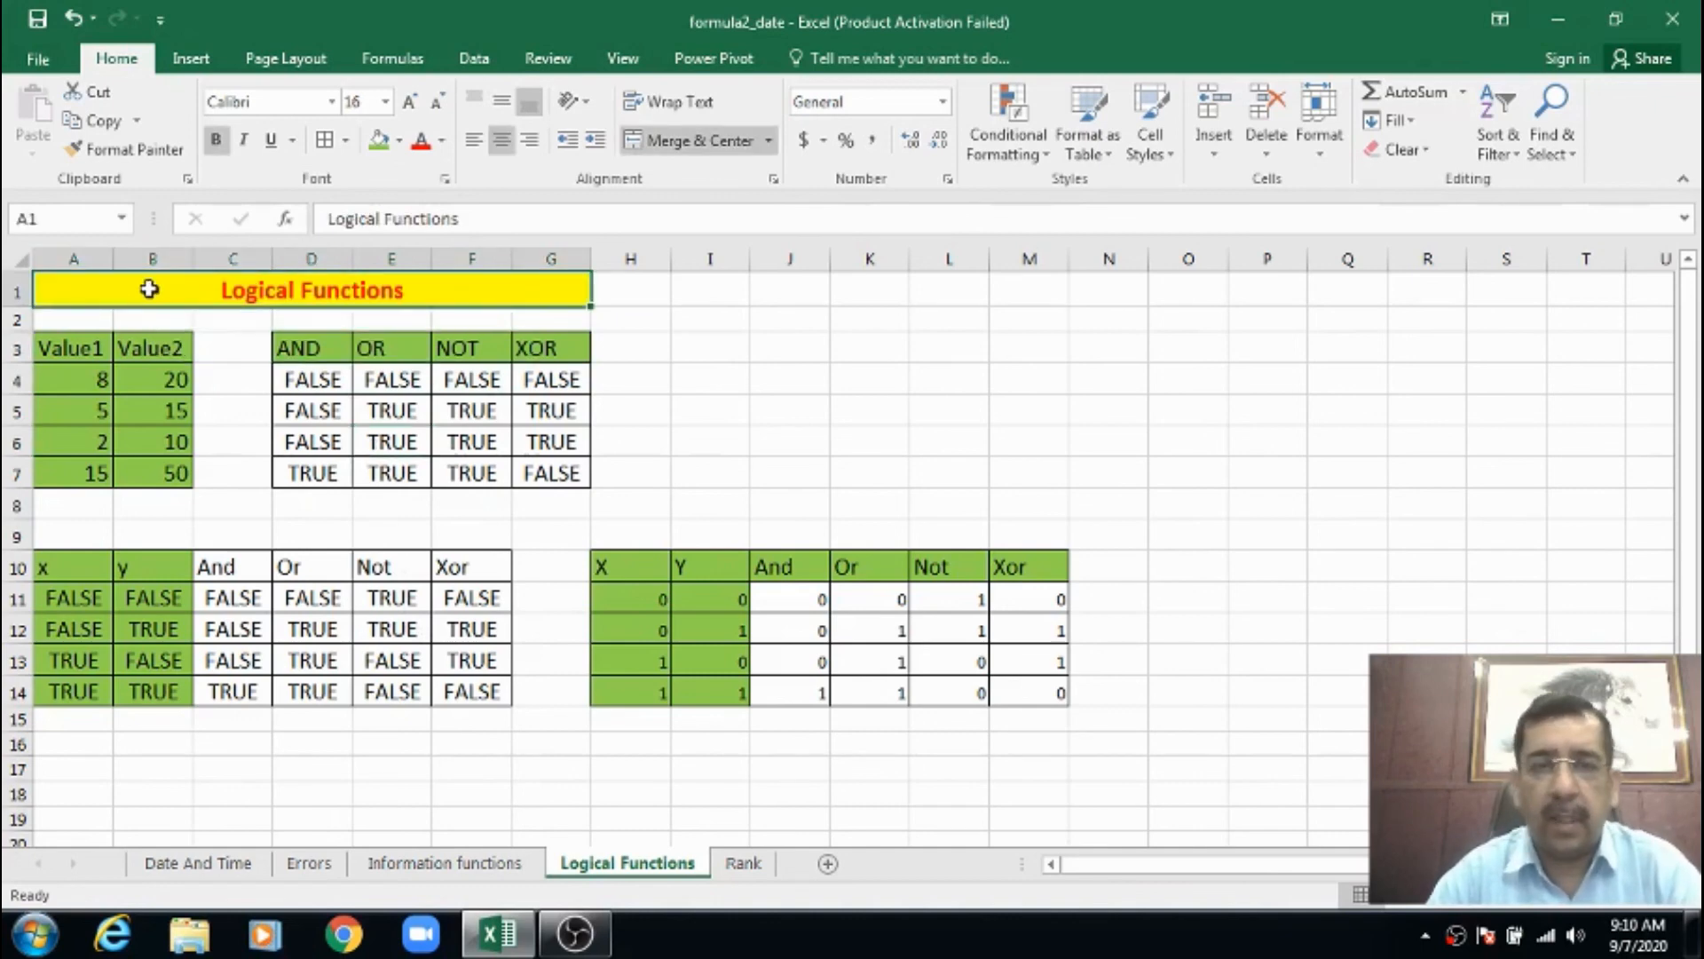
{"action": "left_click", "coordinate": [282, 349]}
{"action": "left_click", "coordinate": [111, 349]}
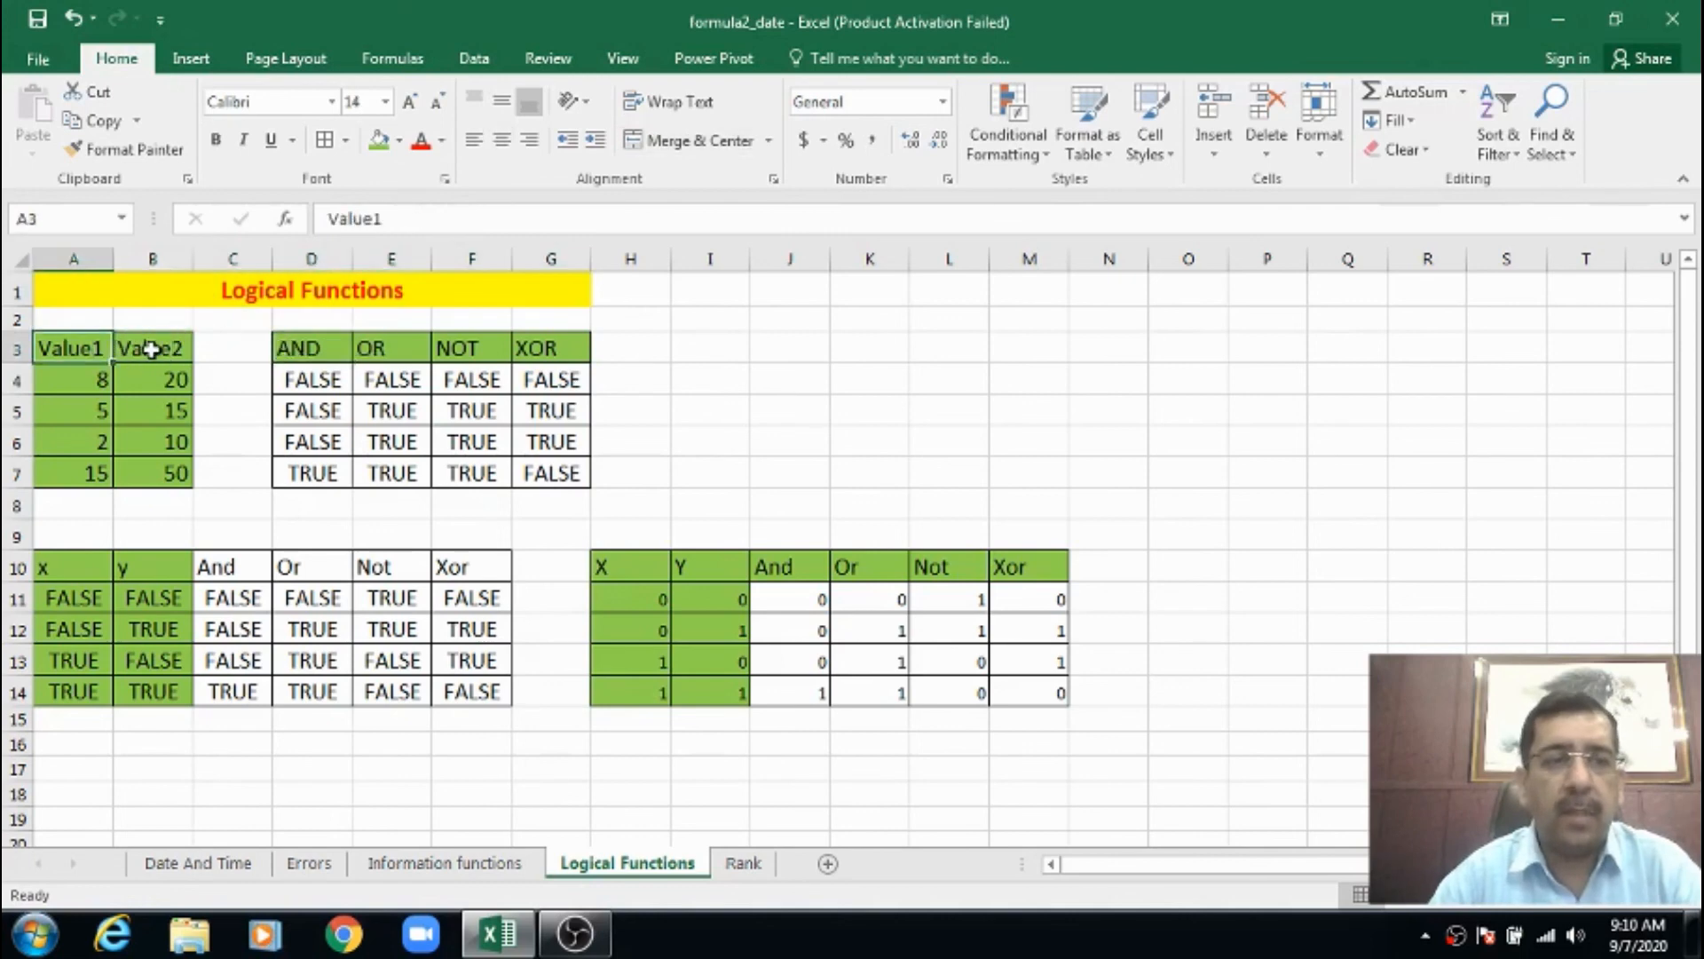
{"action": "left_click", "coordinate": [153, 349]}
{"action": "left_click", "coordinate": [91, 348]}
{"action": "left_click", "coordinate": [89, 291]}
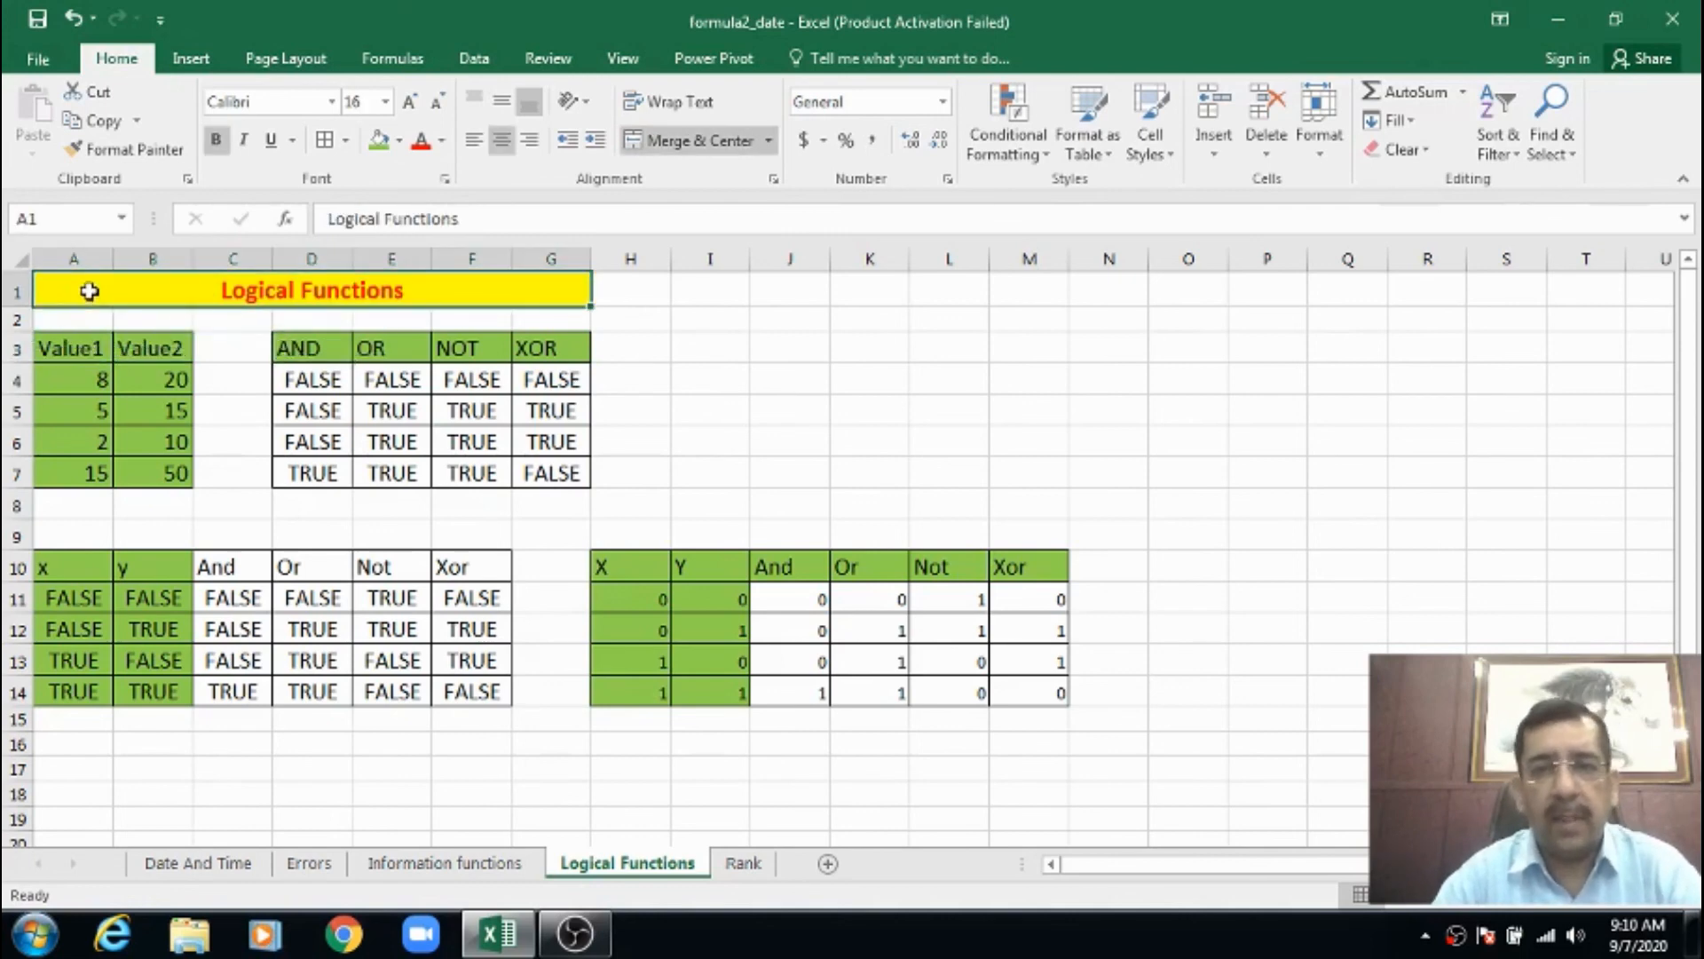
{"action": "left_click", "coordinate": [532, 343]}
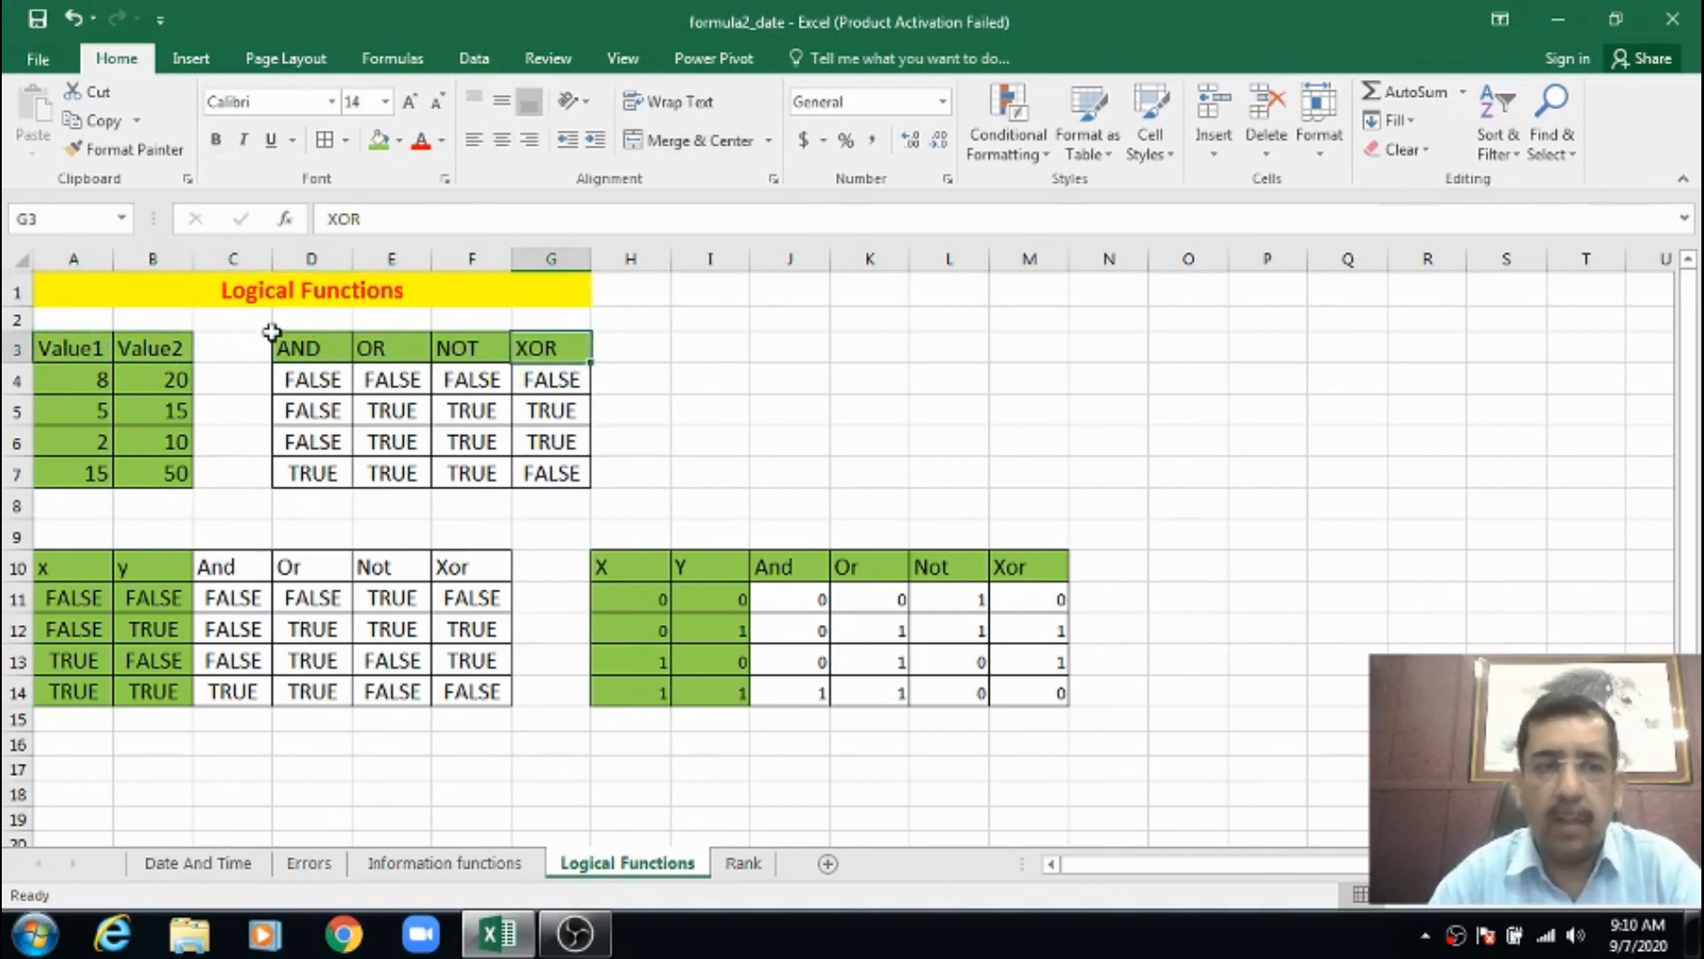
{"action": "left_click", "coordinate": [146, 297]}
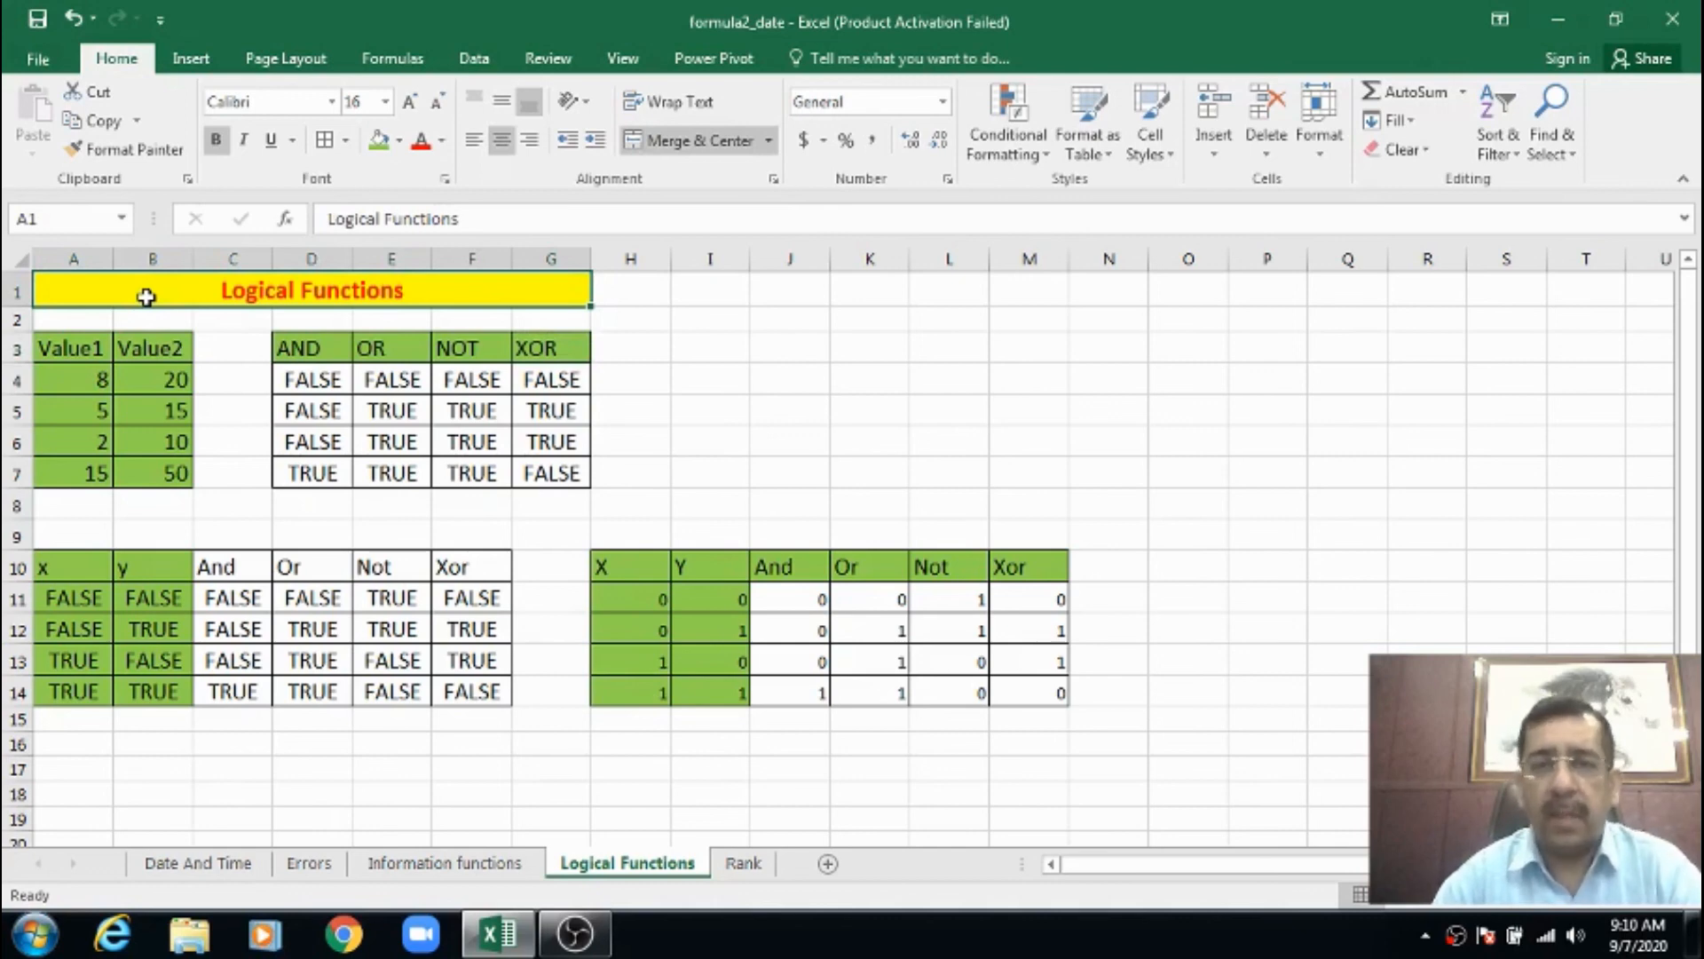
{"action": "left_click", "coordinate": [178, 344]}
{"action": "left_click", "coordinate": [89, 346]}
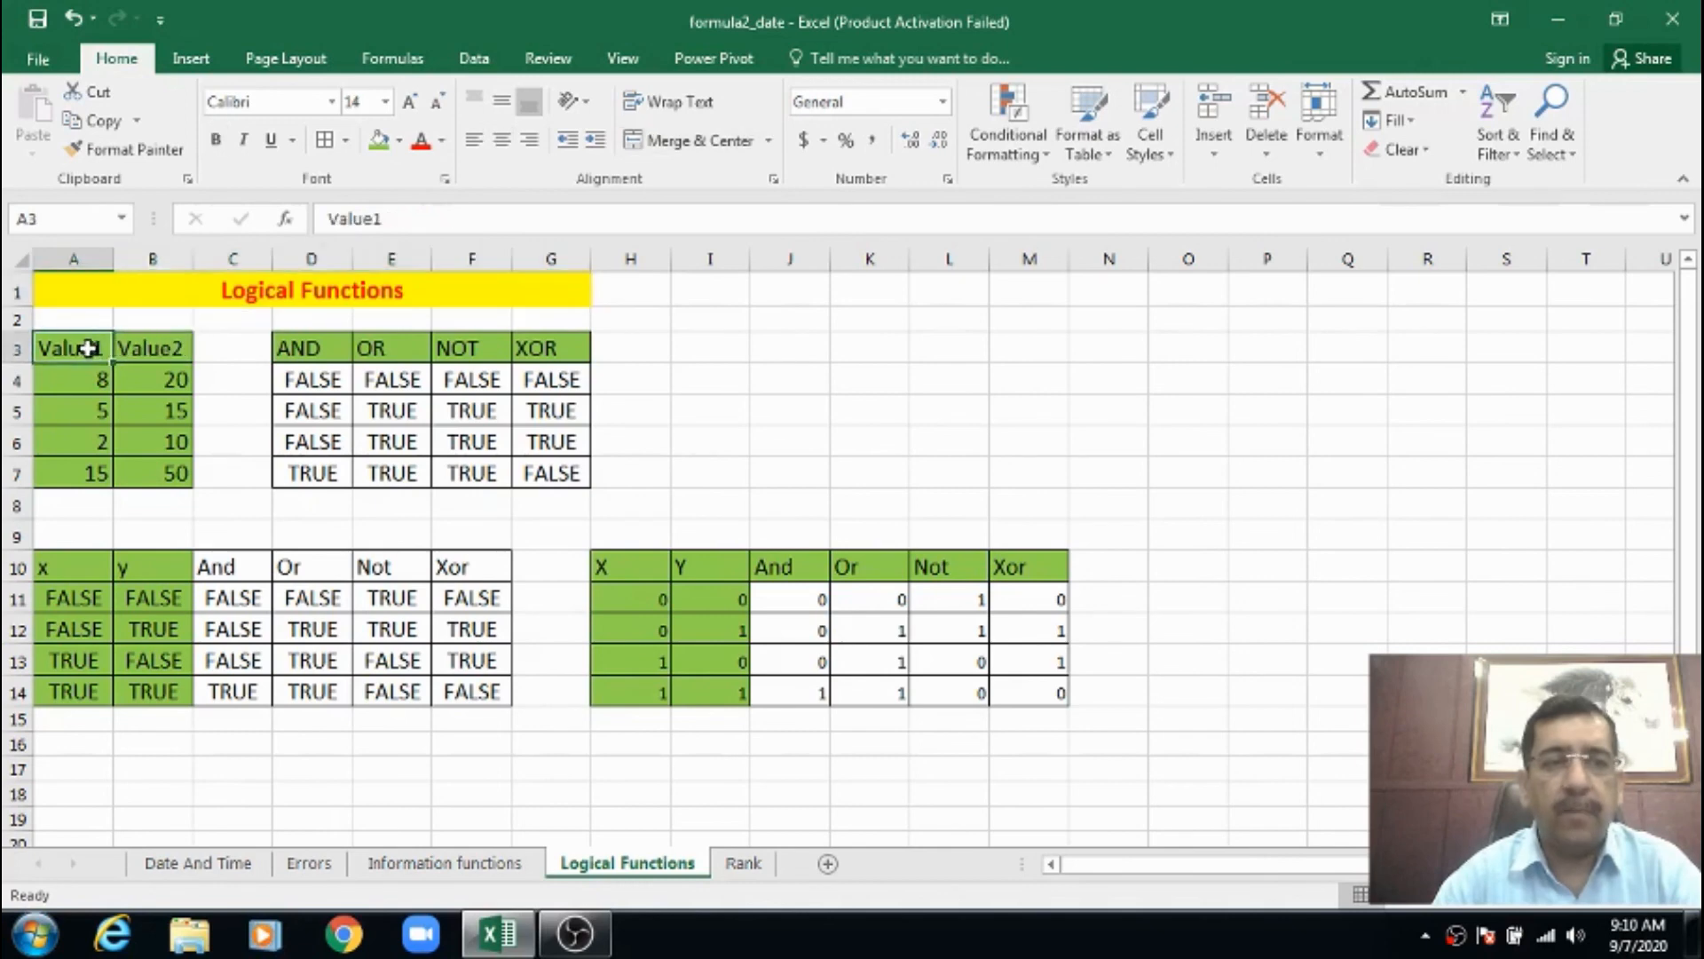
{"action": "left_click", "coordinate": [76, 297]}
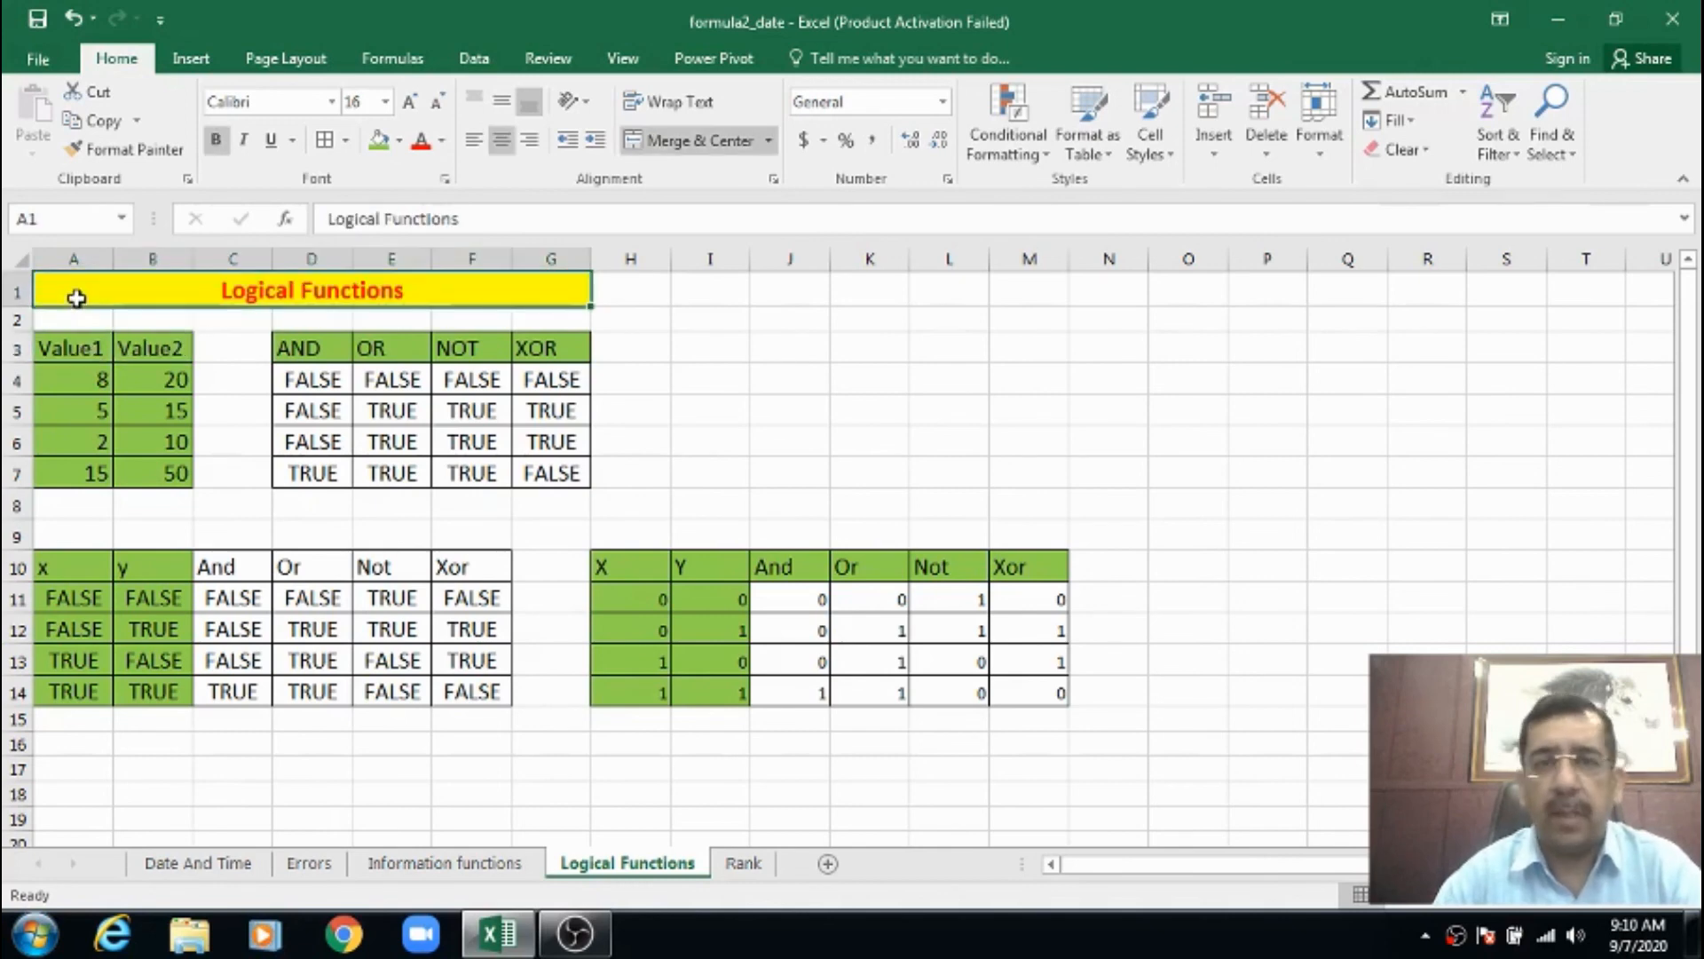